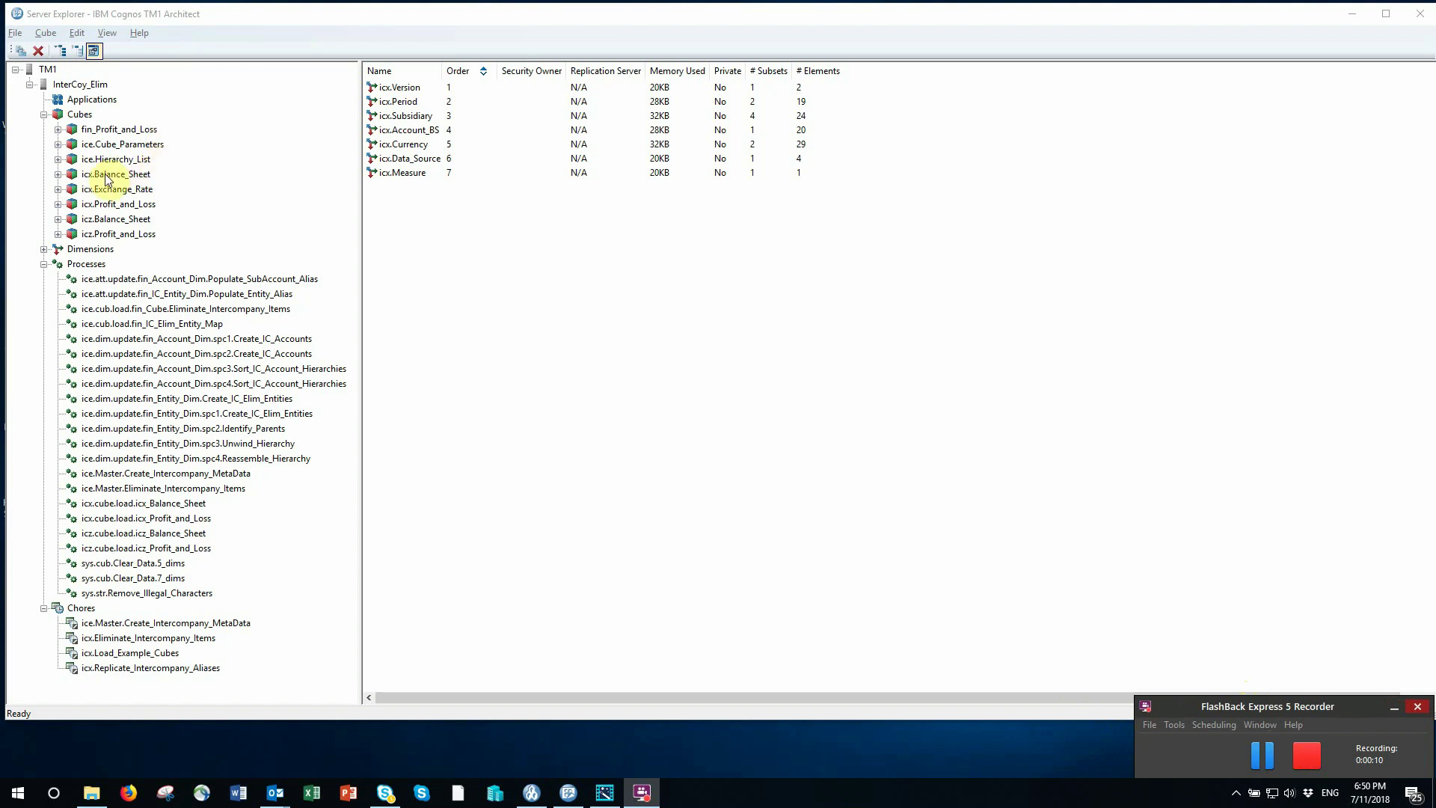
Compare the dimensions of the icx.Balance_Sheet and icx.Profit_and_Loss cubes and examine the elements in the icx.Period dimension.
click(107, 175)
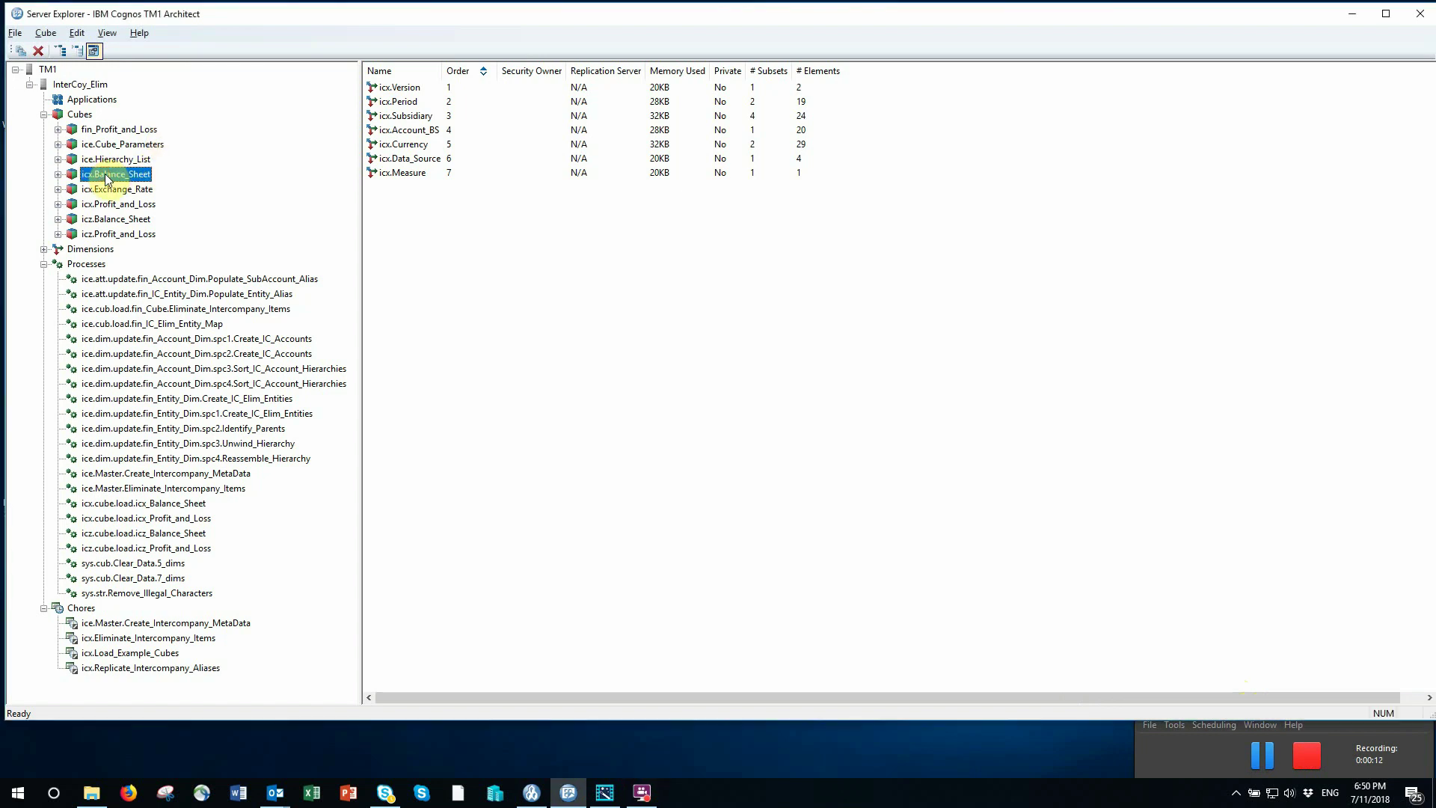
click(135, 205)
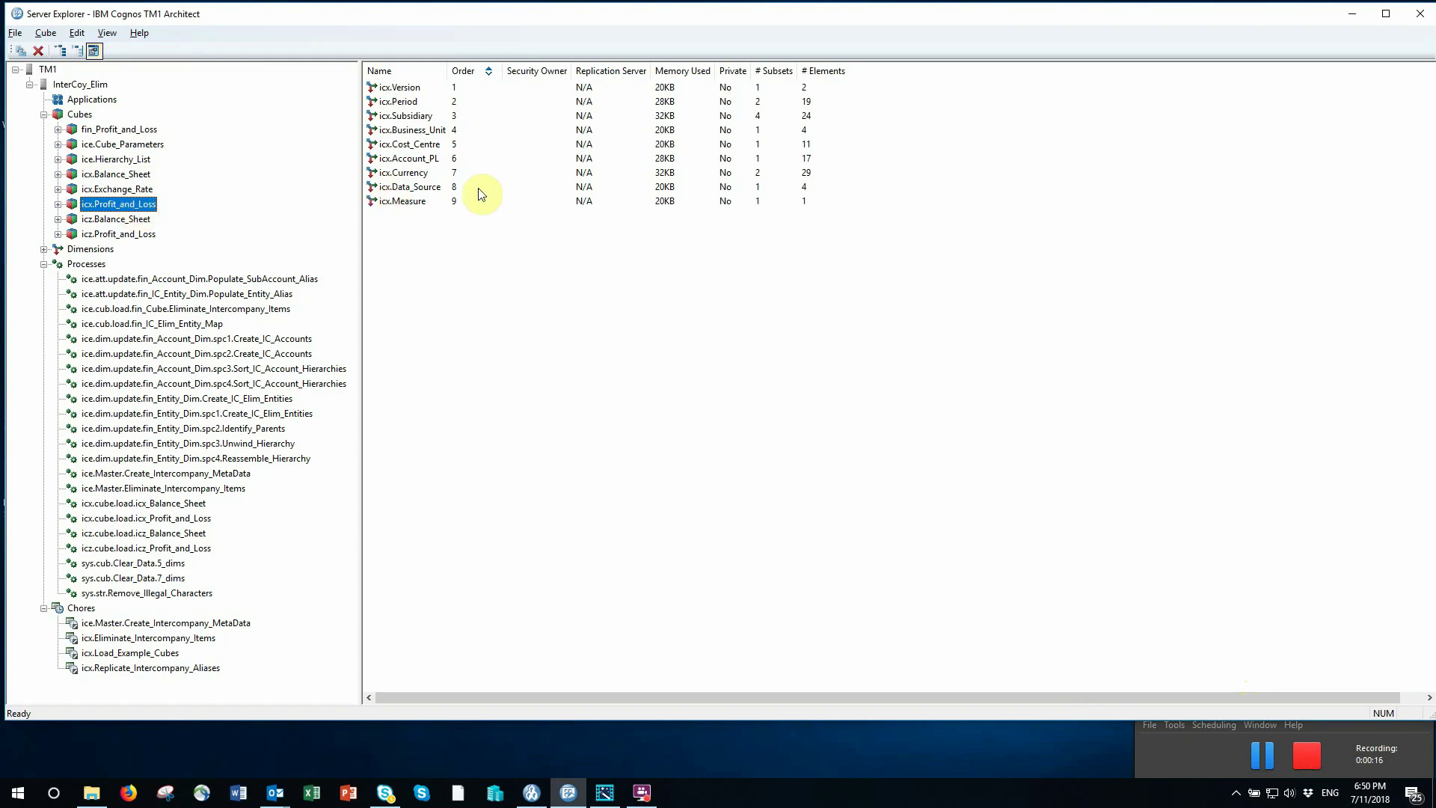
double_click(404, 102)
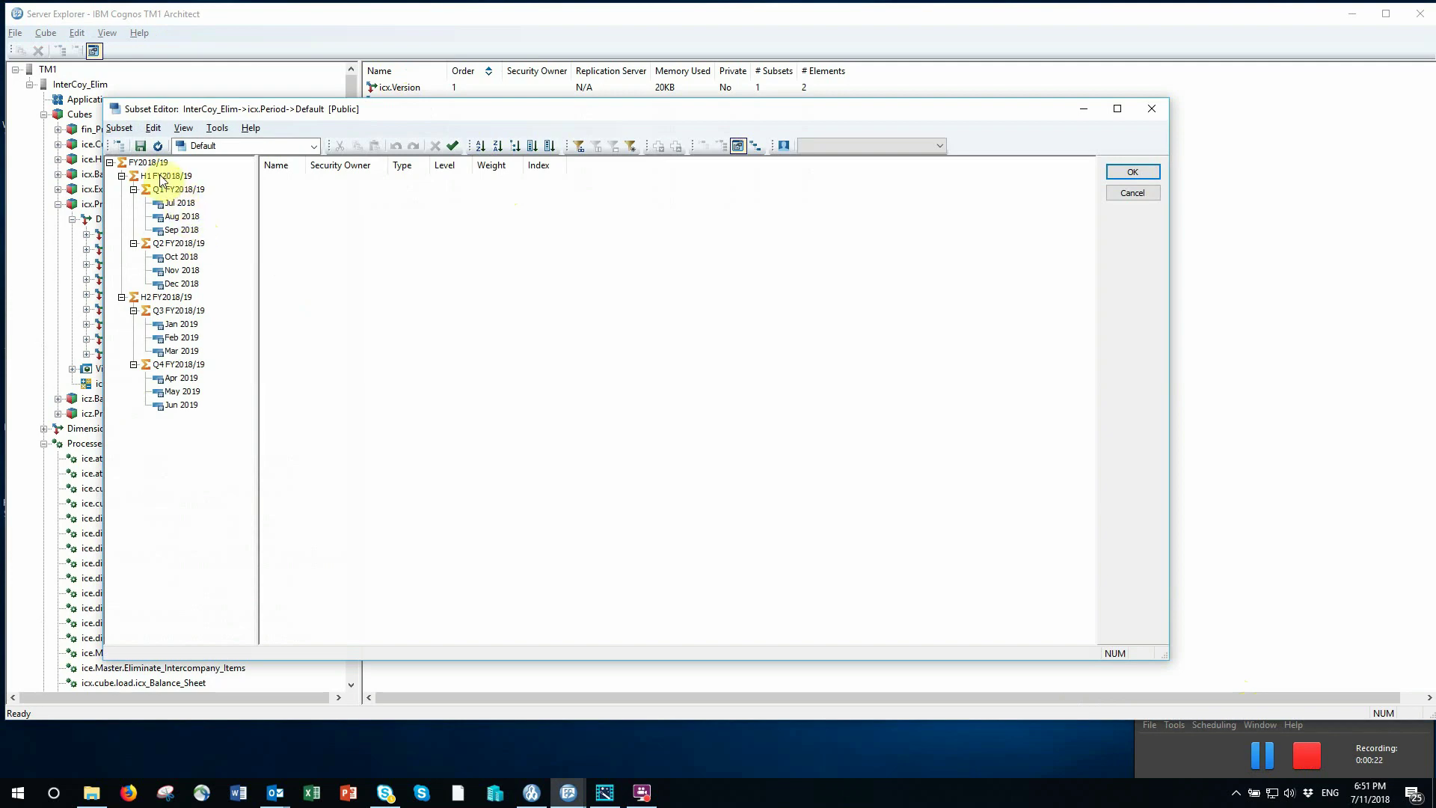
click(1132, 192)
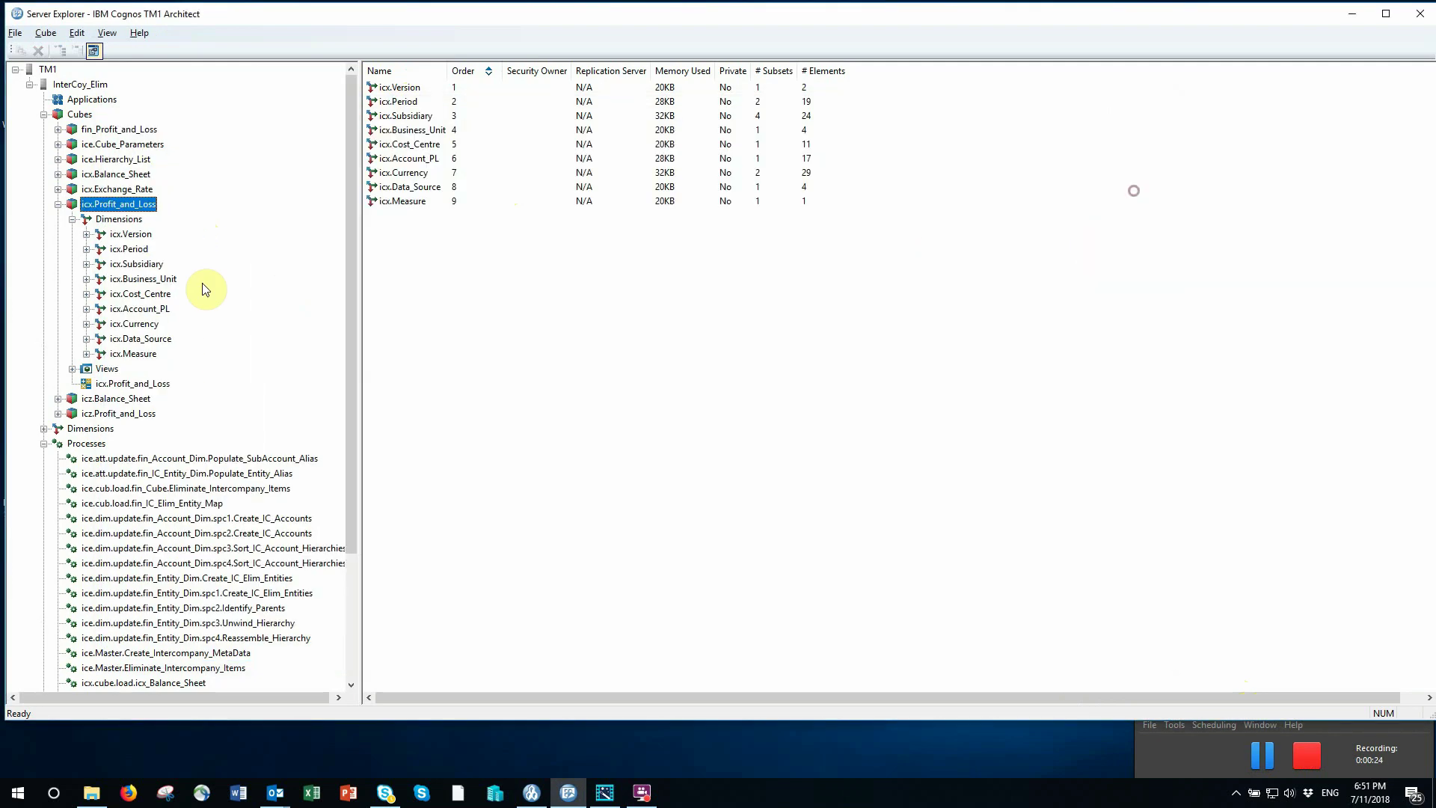
click(58, 203)
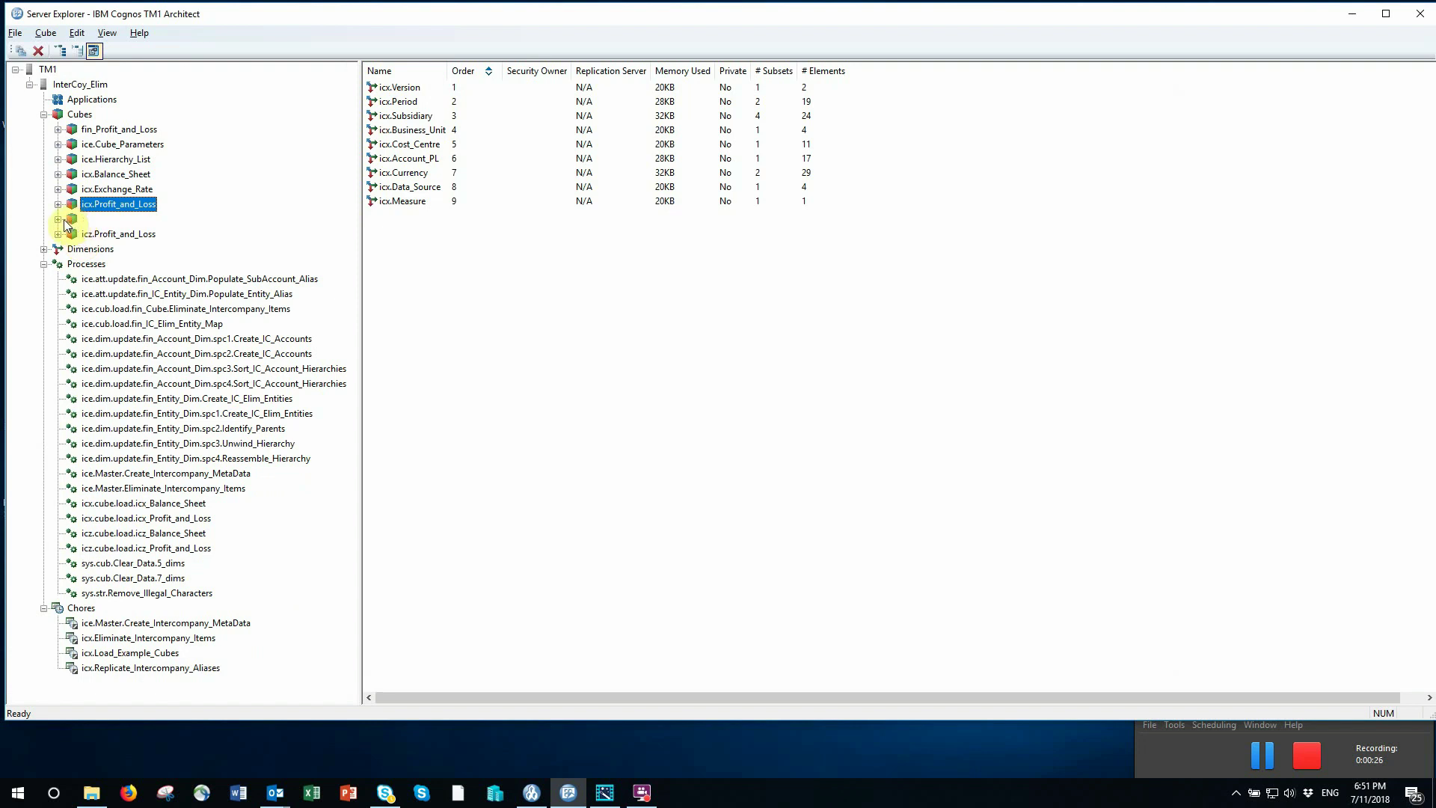
Review the dimensions of the icz.Balance_Sheet and icz.Profit_and_Loss cubes, examining the elements of icx.Year and icx.Month.
click(105, 219)
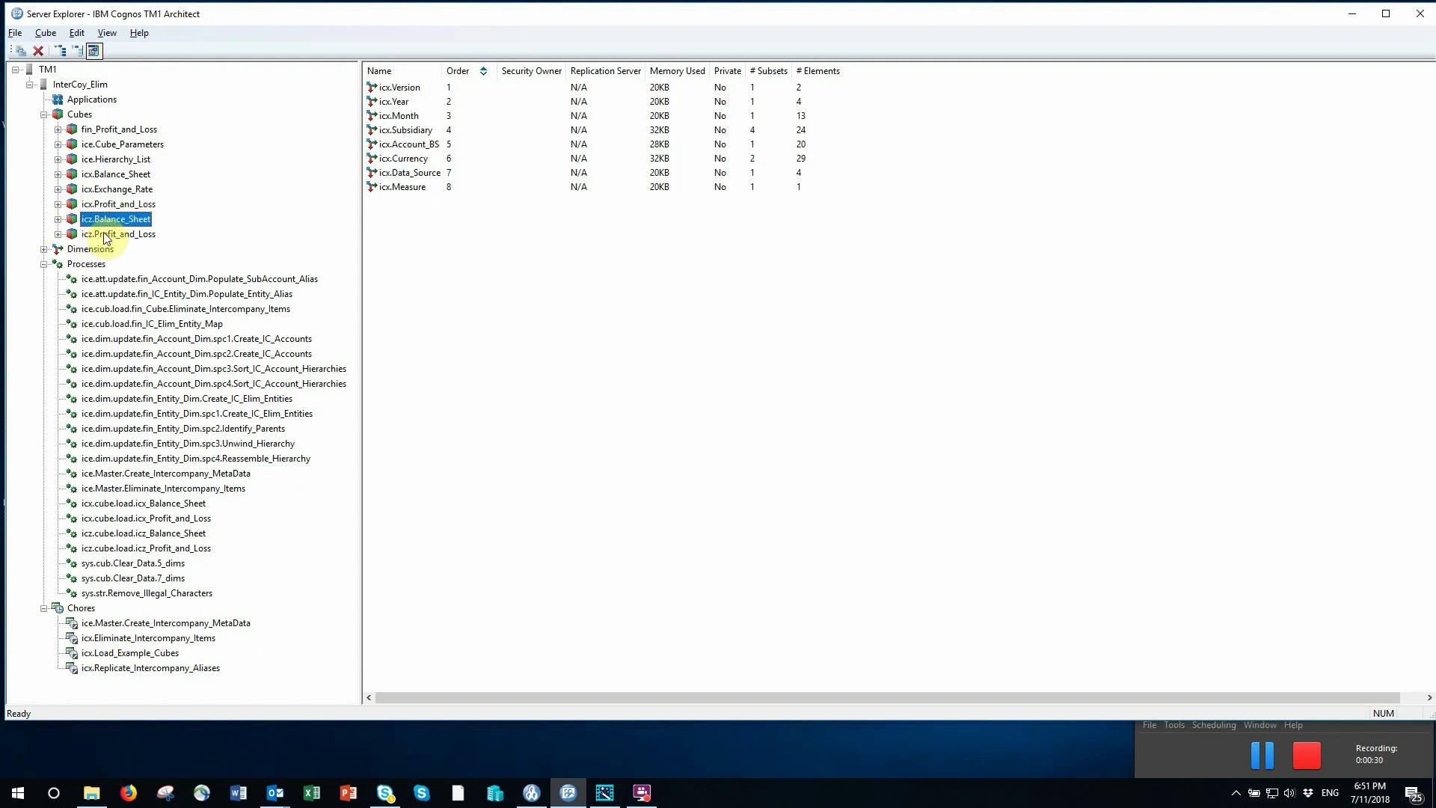
click(105, 234)
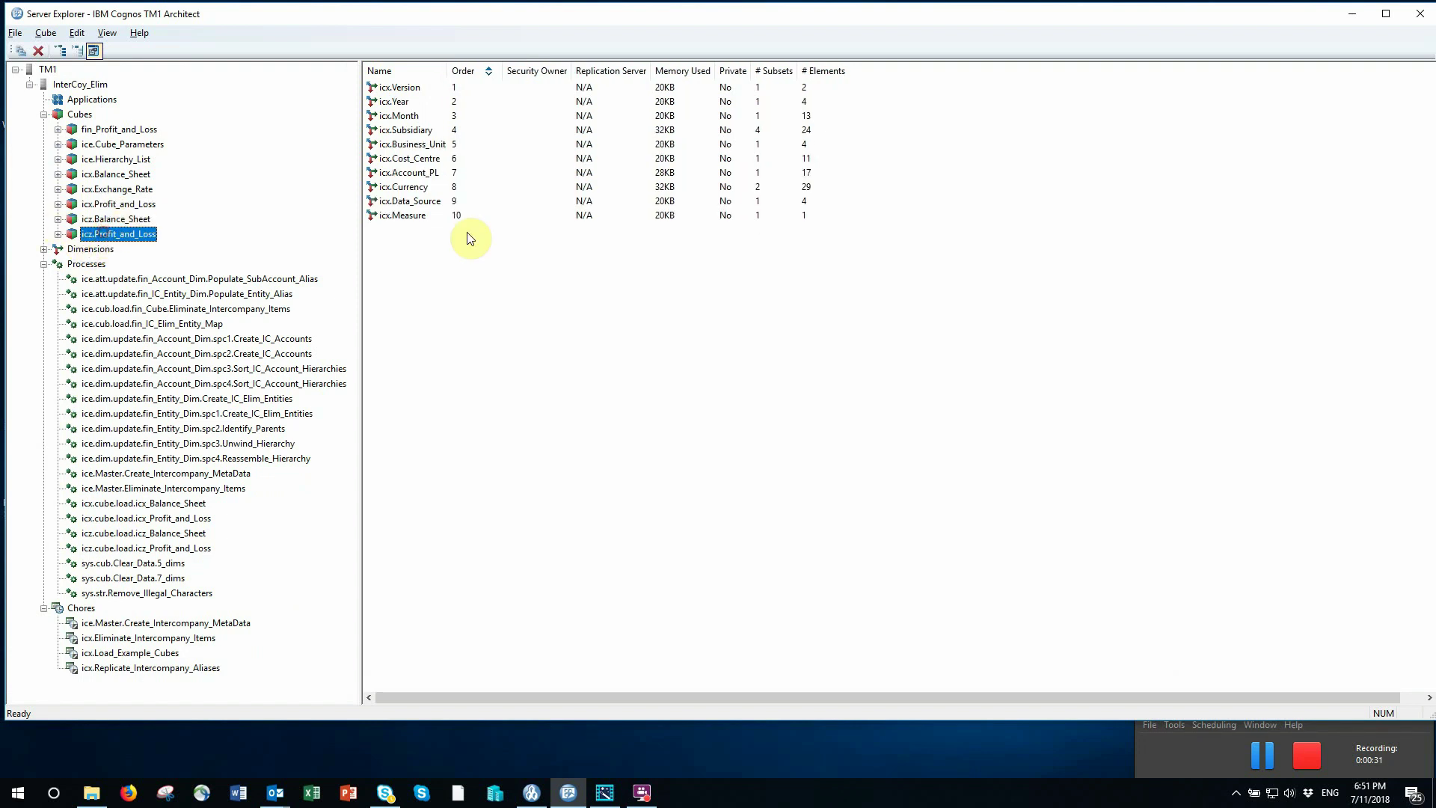
double_click(381, 102)
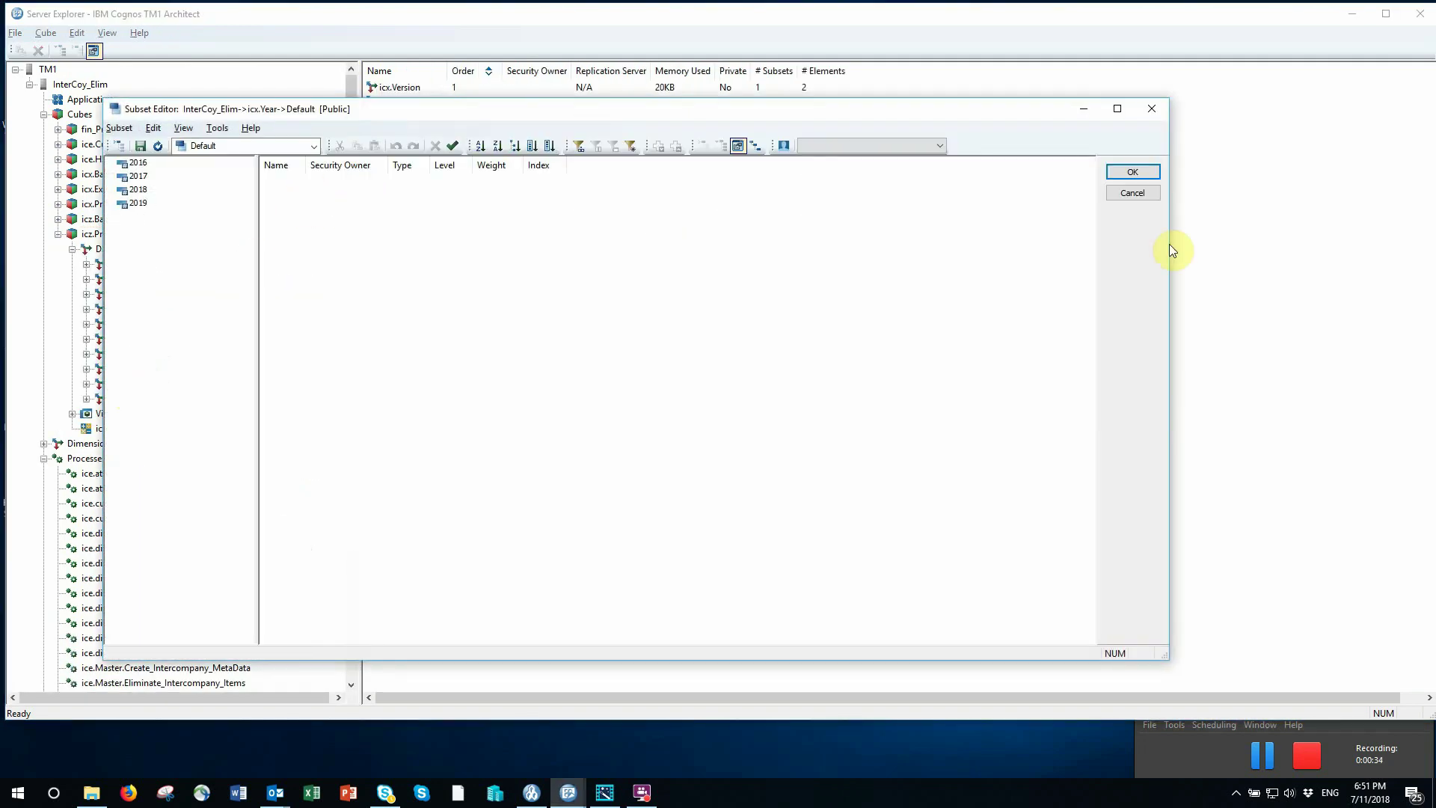
click(1136, 193)
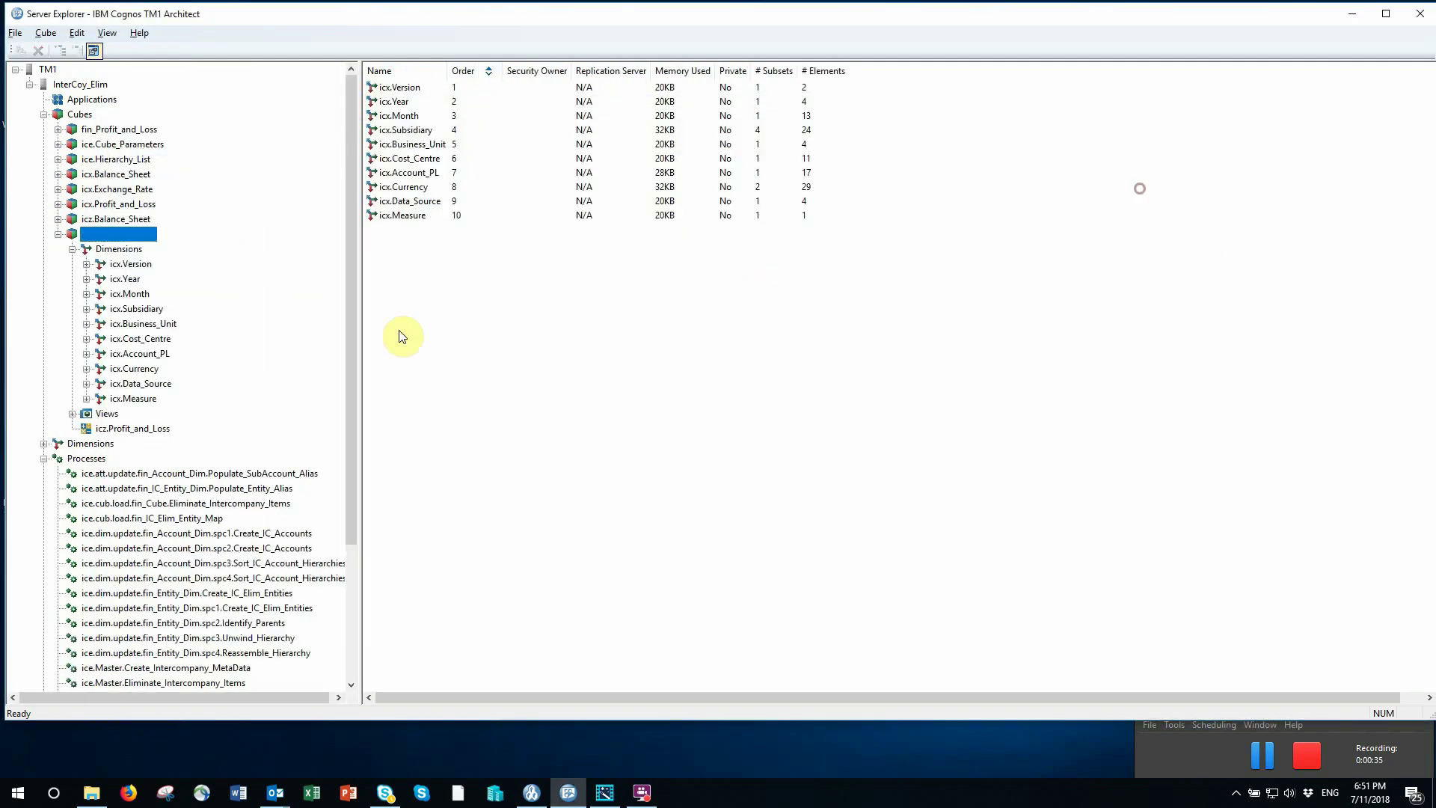
double_click(133, 294)
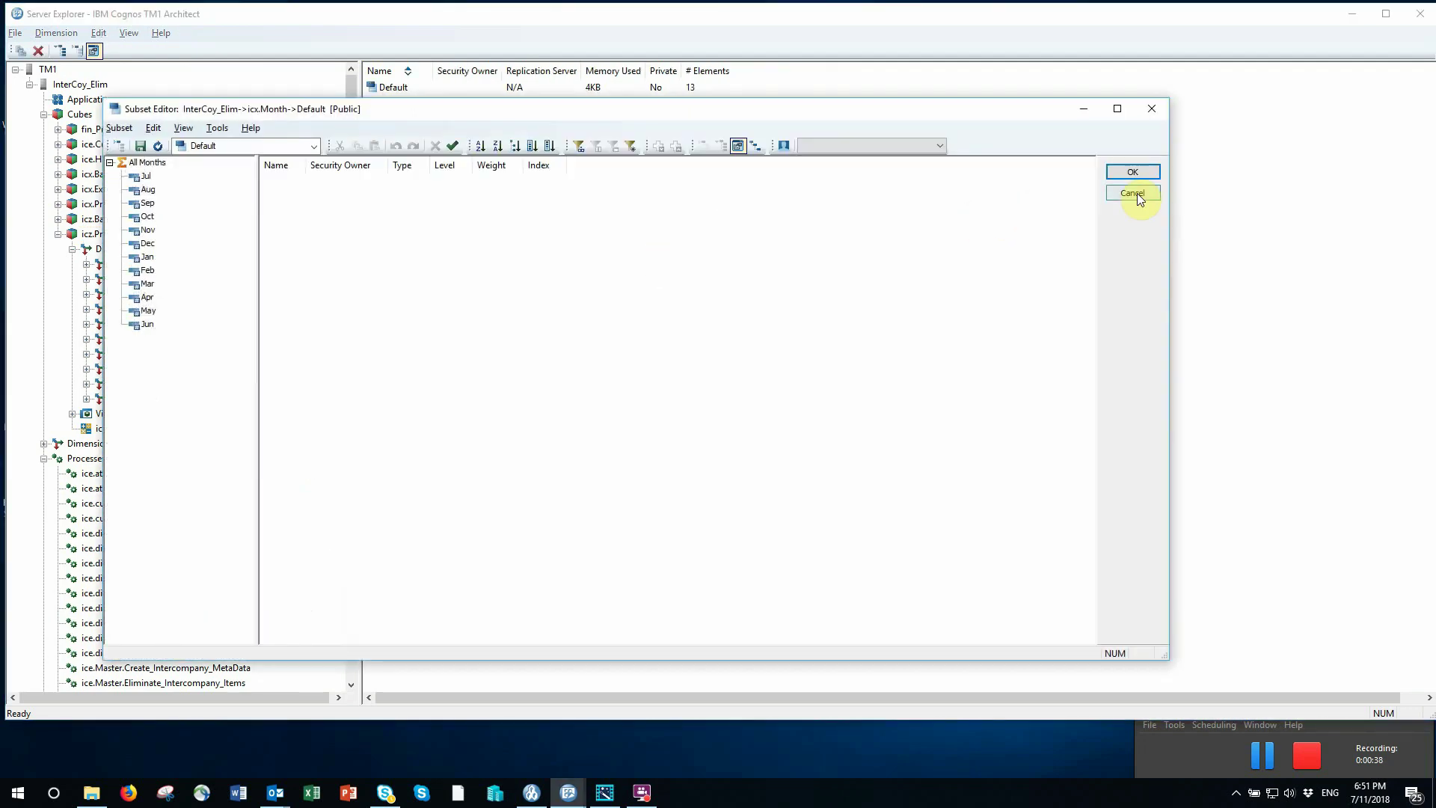
click(1137, 193)
click(59, 235)
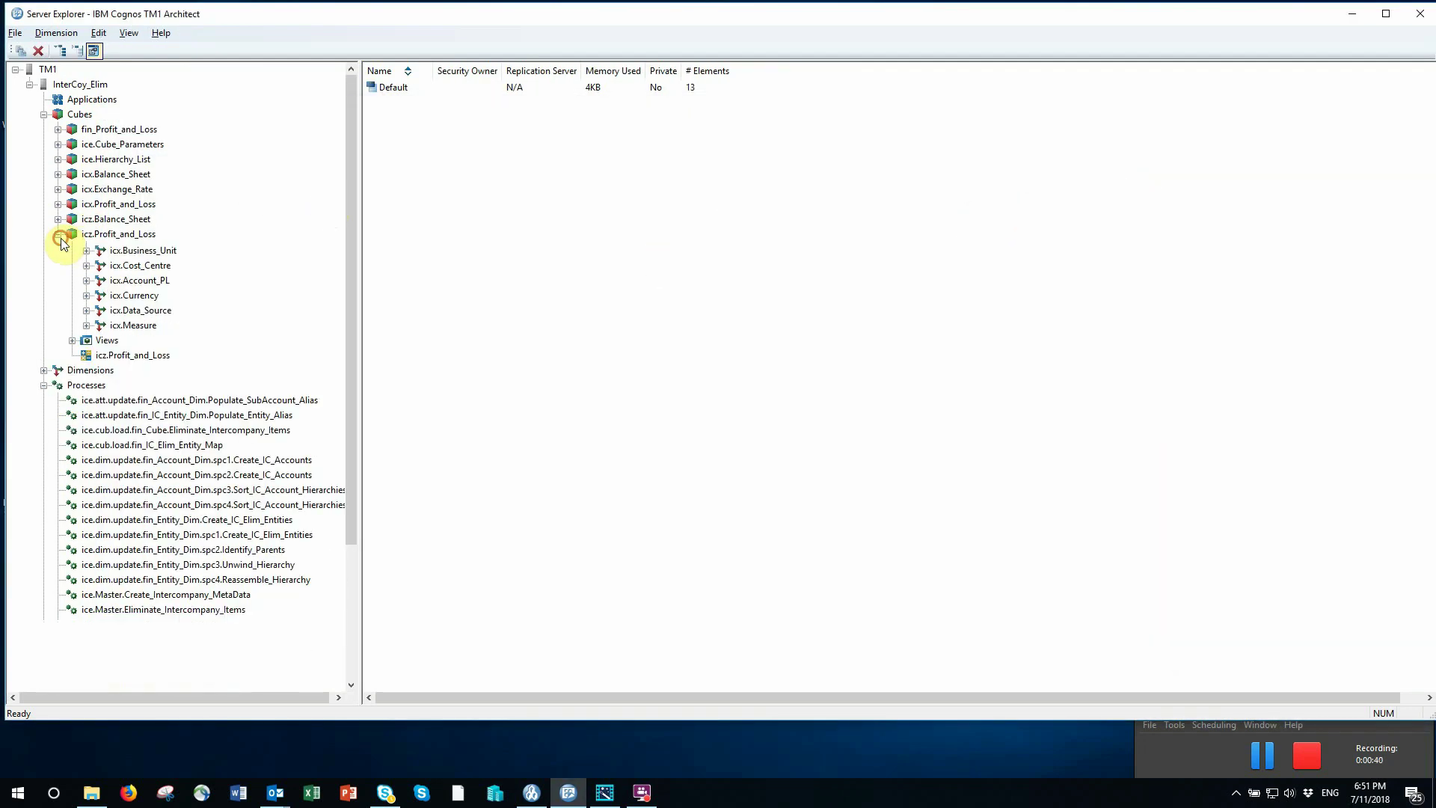
click(59, 235)
Open the Default subset of the icx.Subsidiary dimension under the icx.Balance_Sheet cube.
click(59, 175)
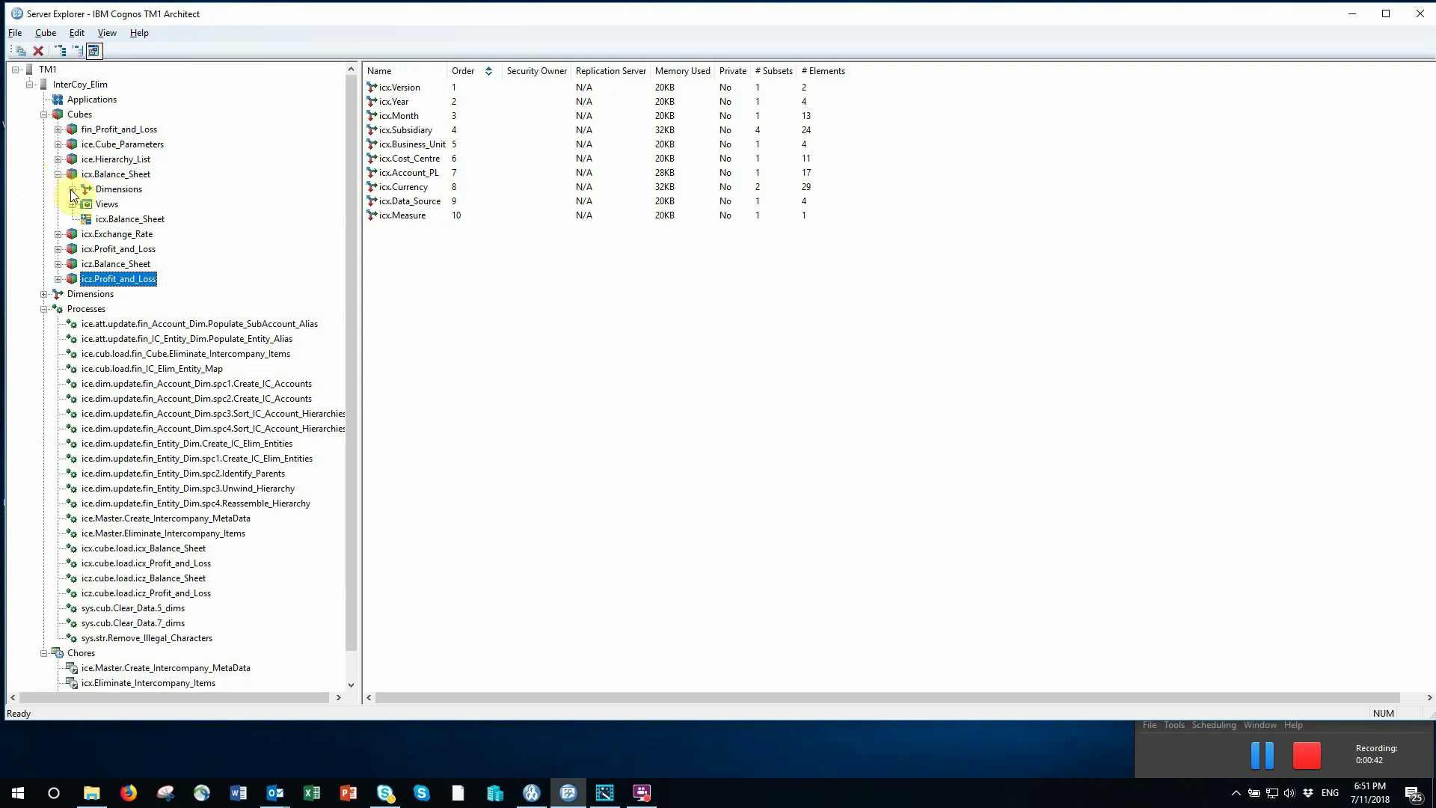
click(72, 189)
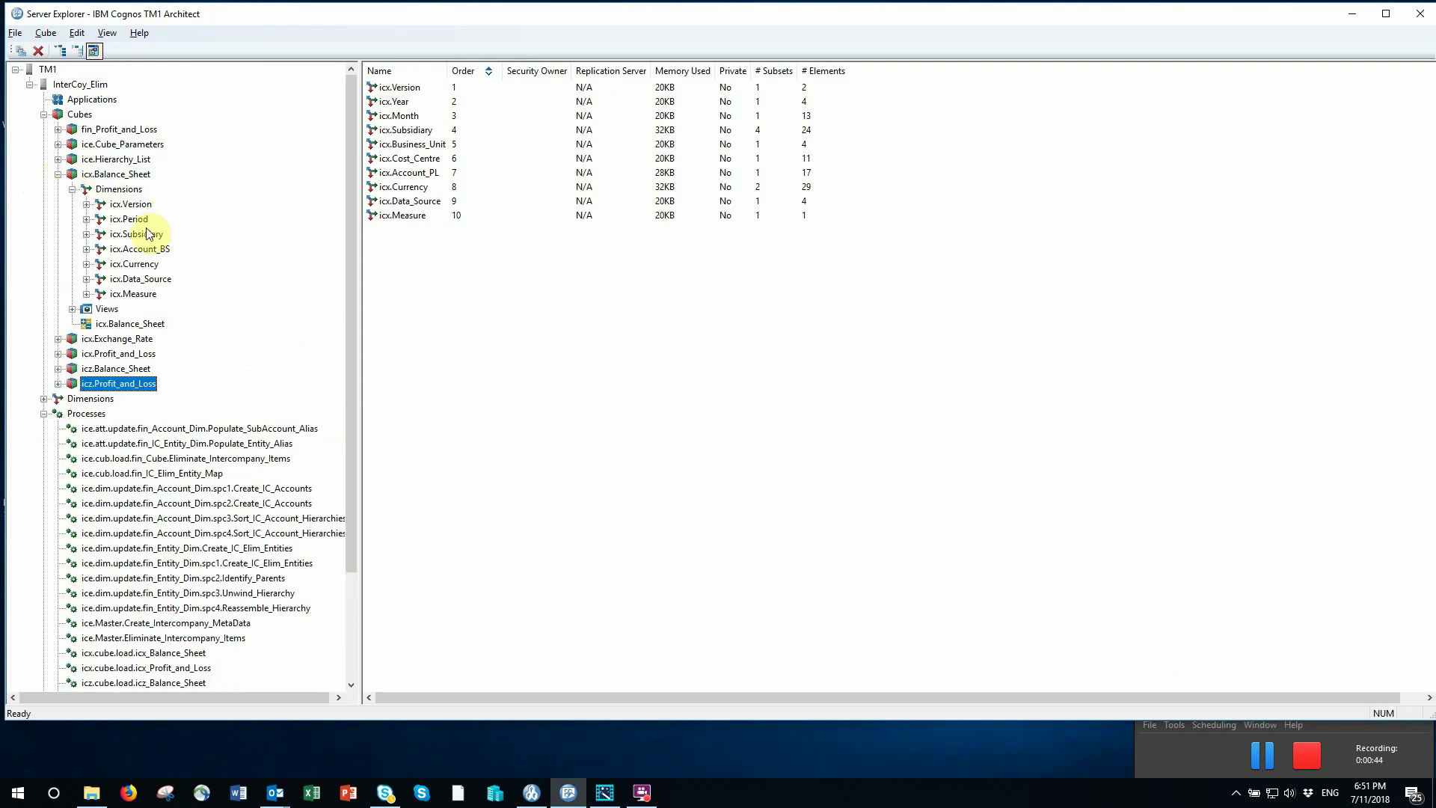
click(139, 236)
double_click(139, 236)
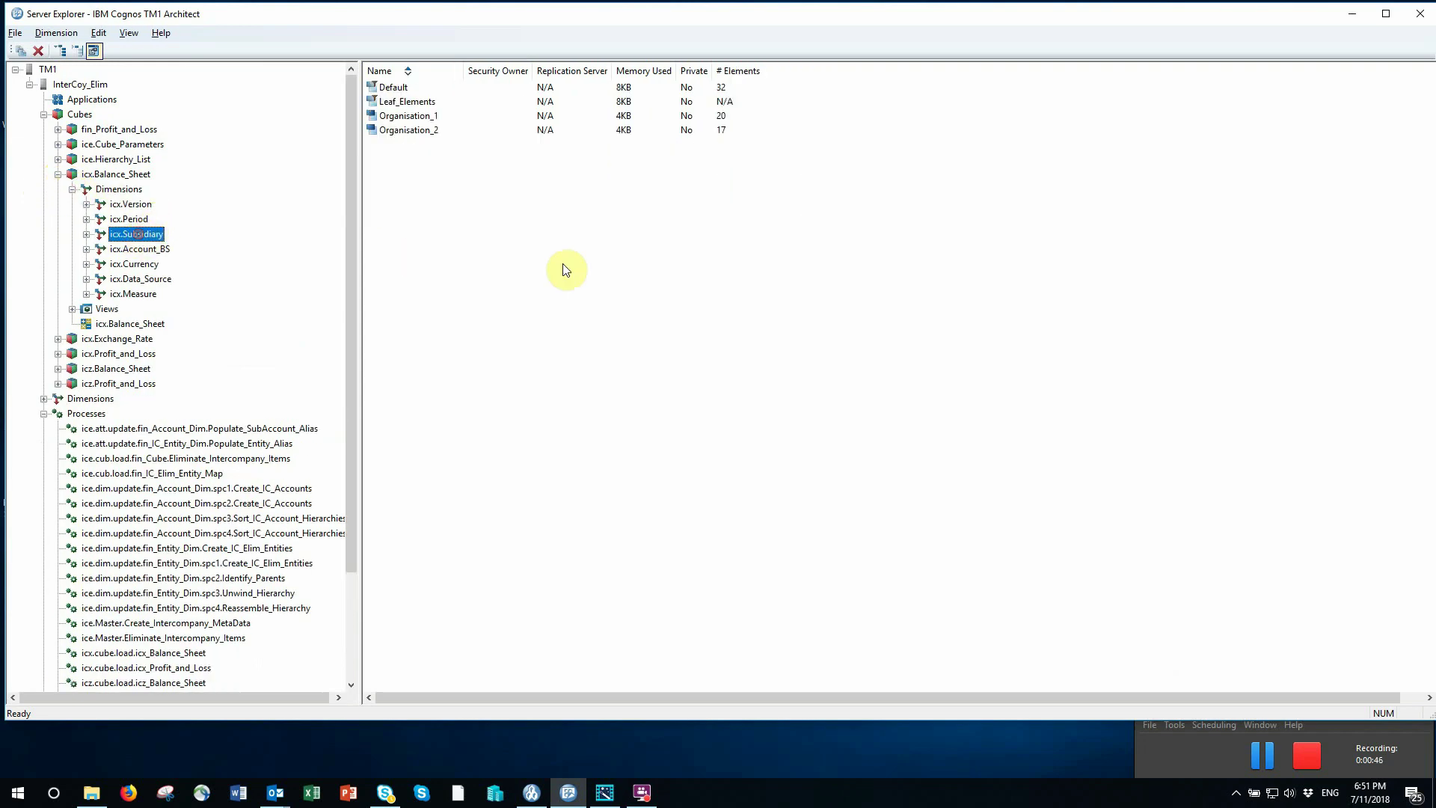
click(656, 452)
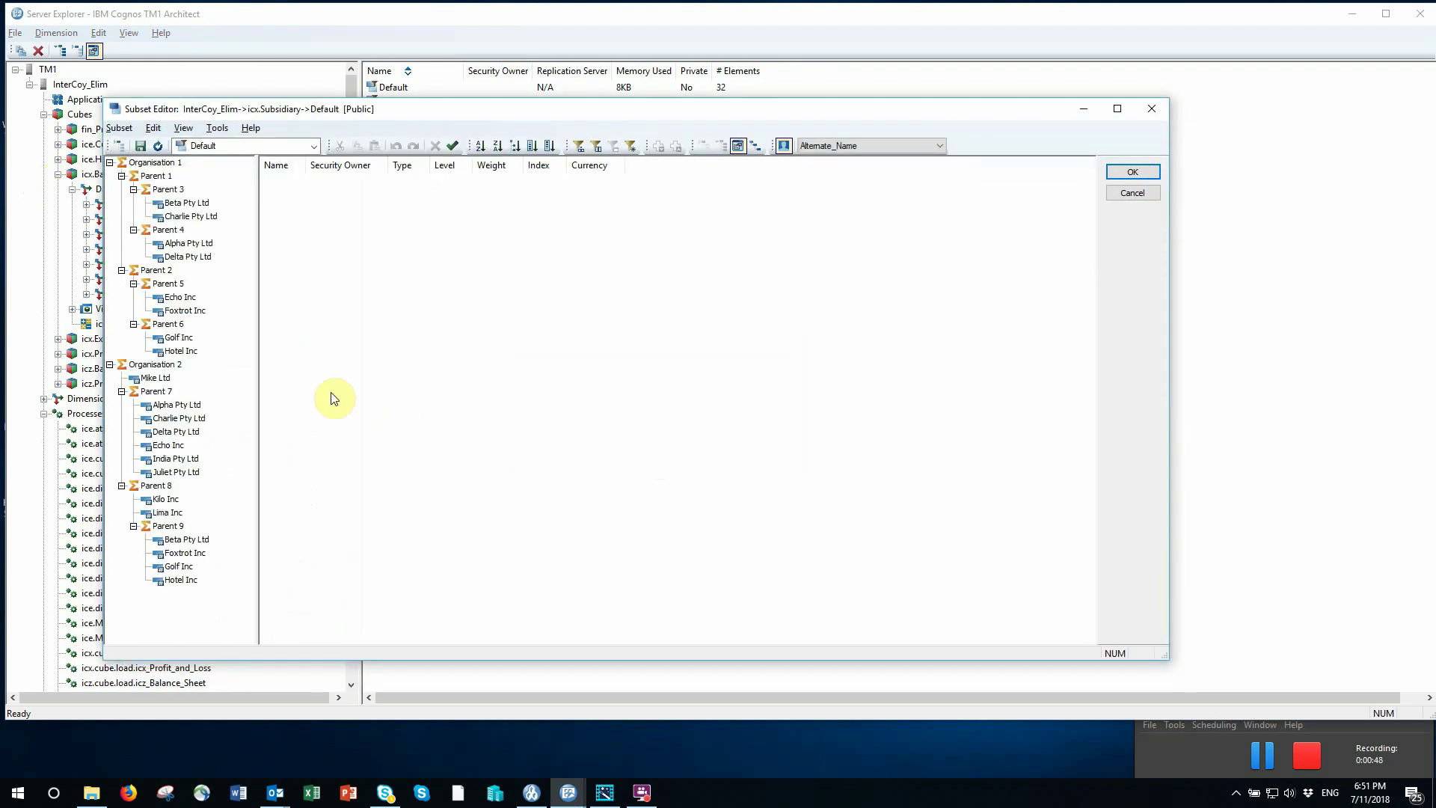
Turn off the Alternate_Name alias, apply Hierarchy Sort, and examine the Organisation 1 and Organisation 2 hierarchies before discarding the subset changes.
click(783, 146)
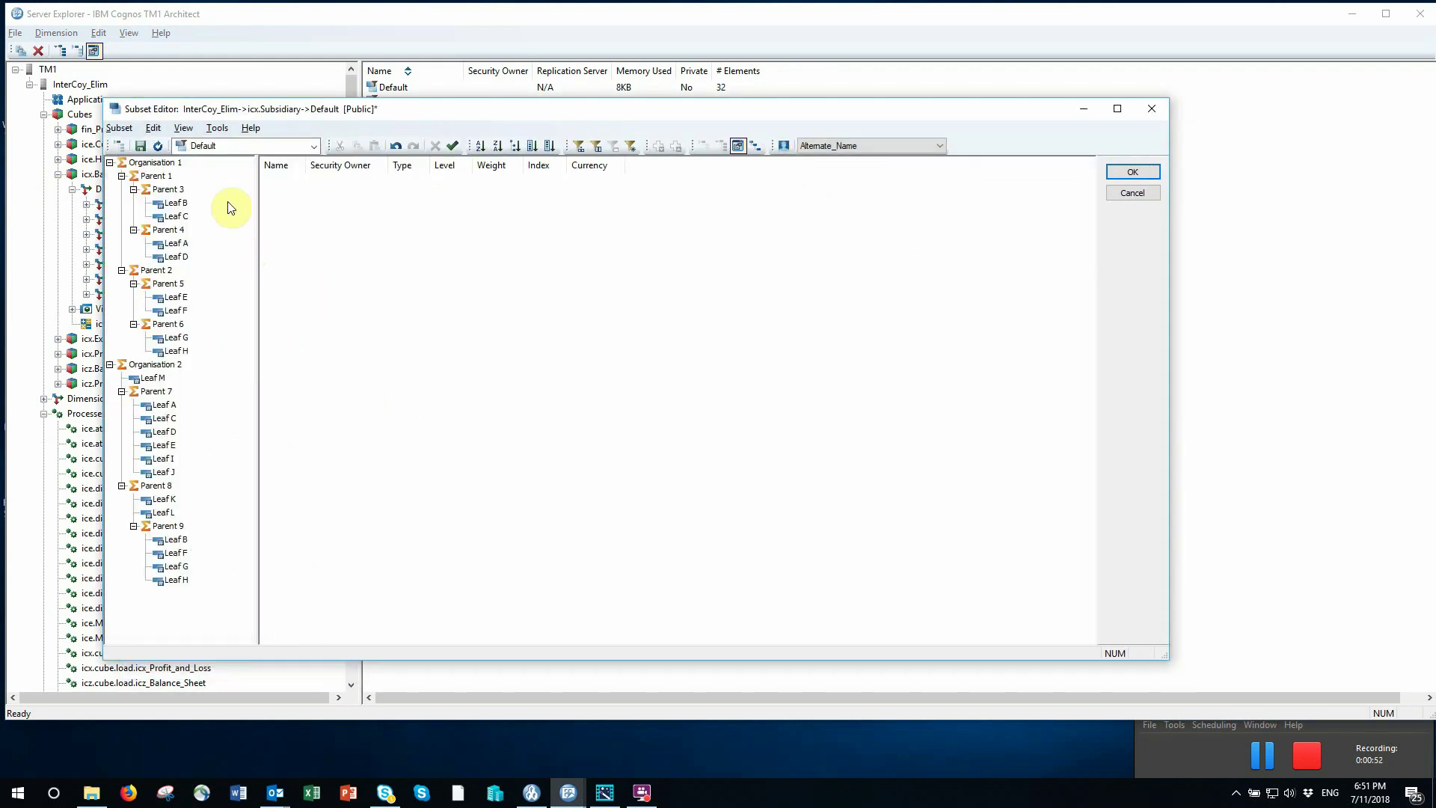
click(513, 147)
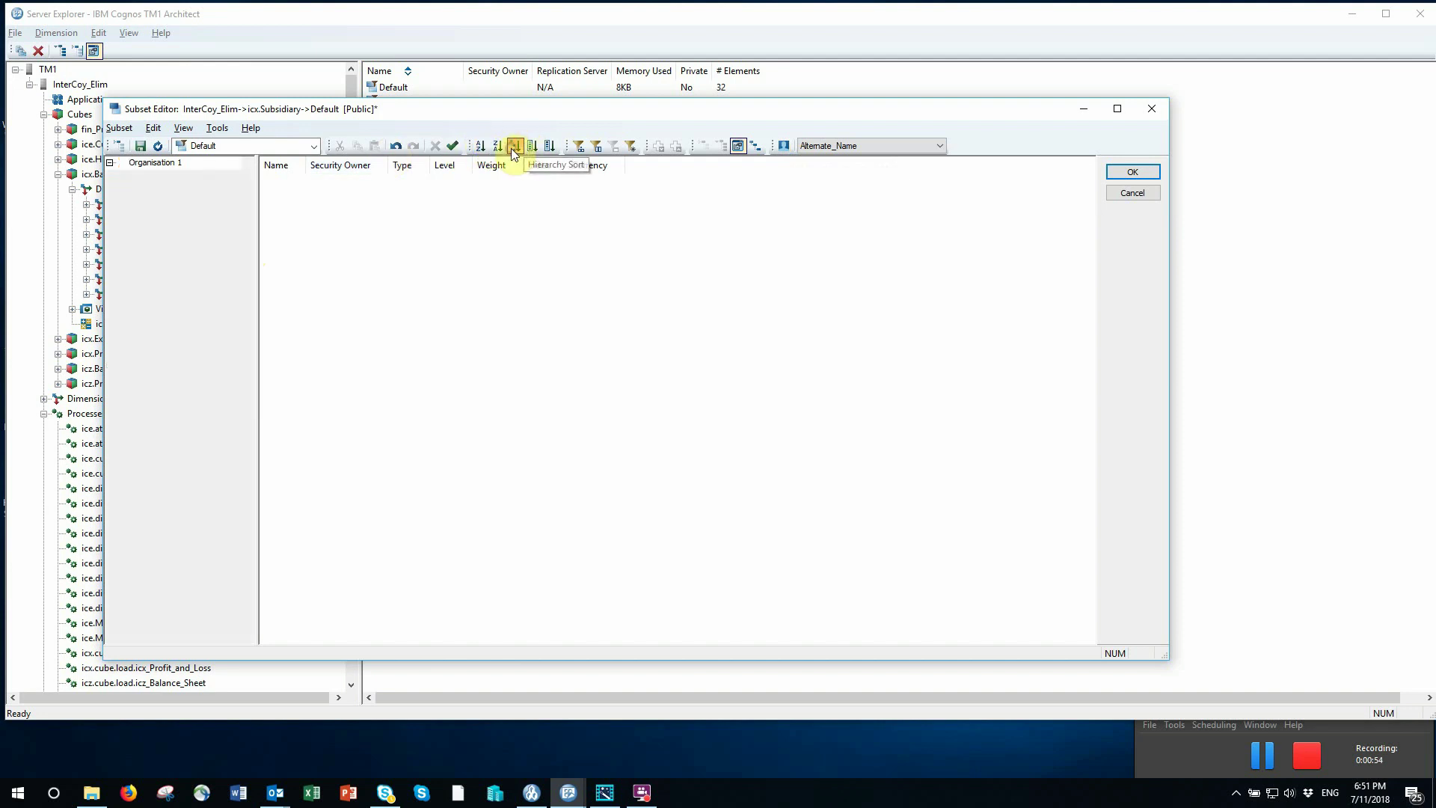
drag(514, 98, 539, 2)
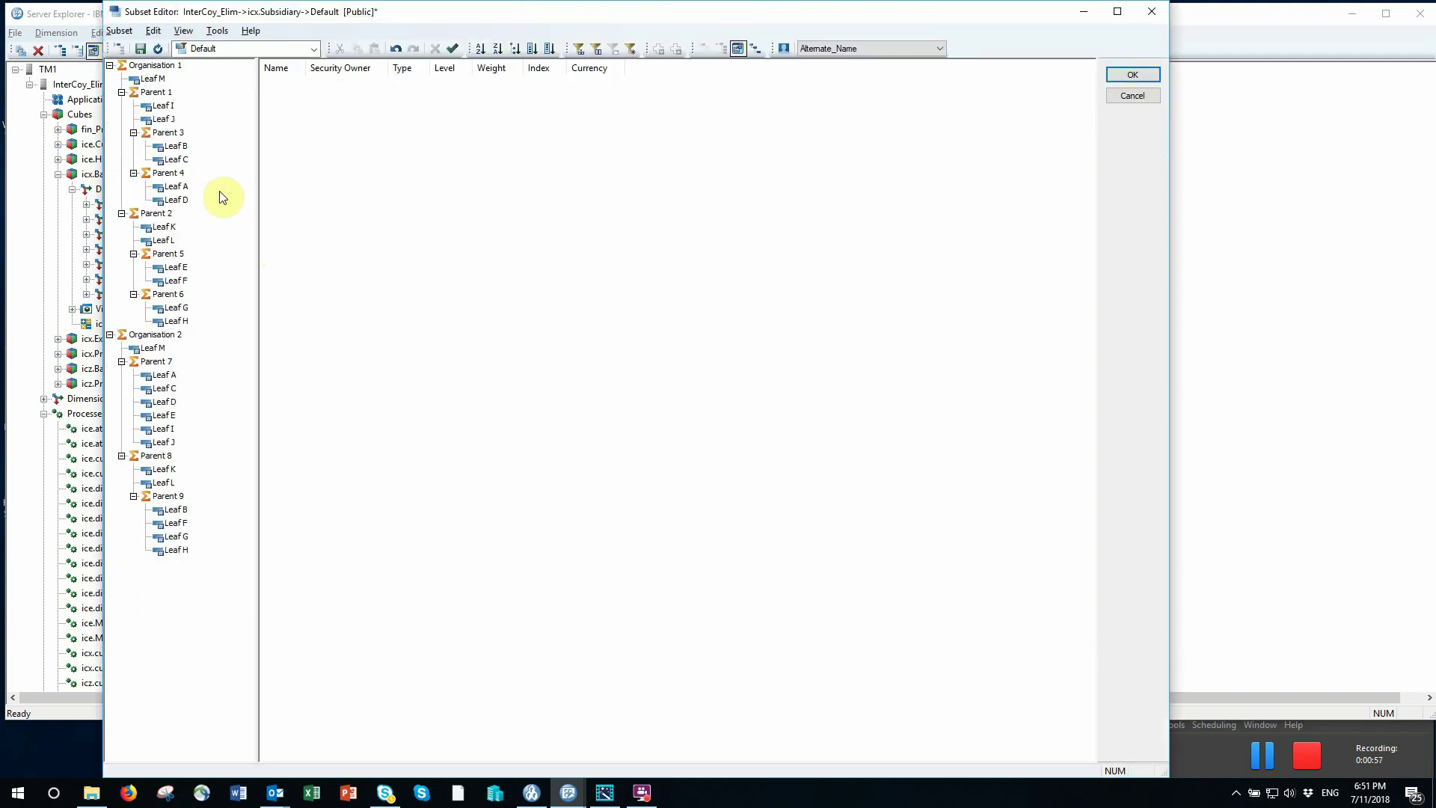
click(162, 66)
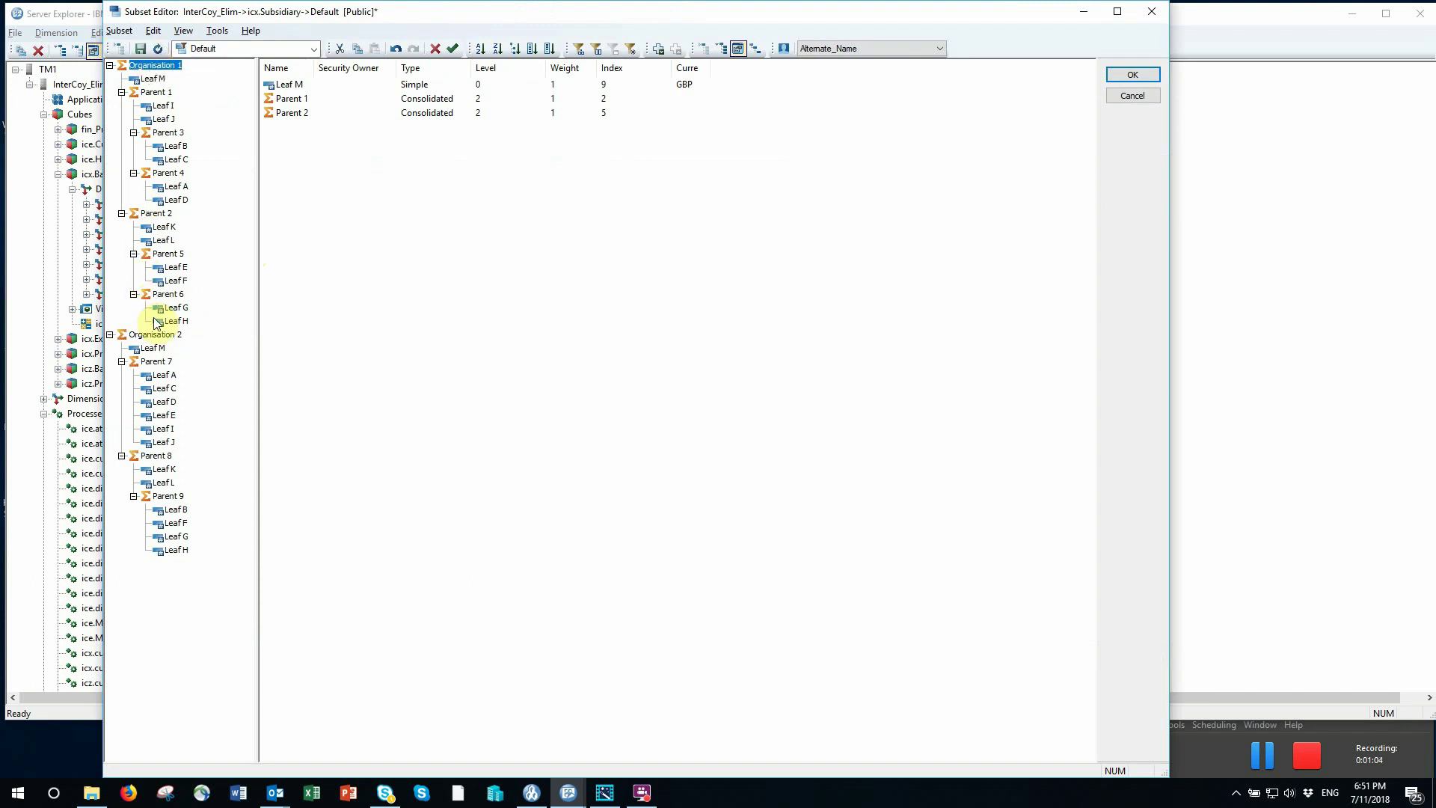
click(165, 338)
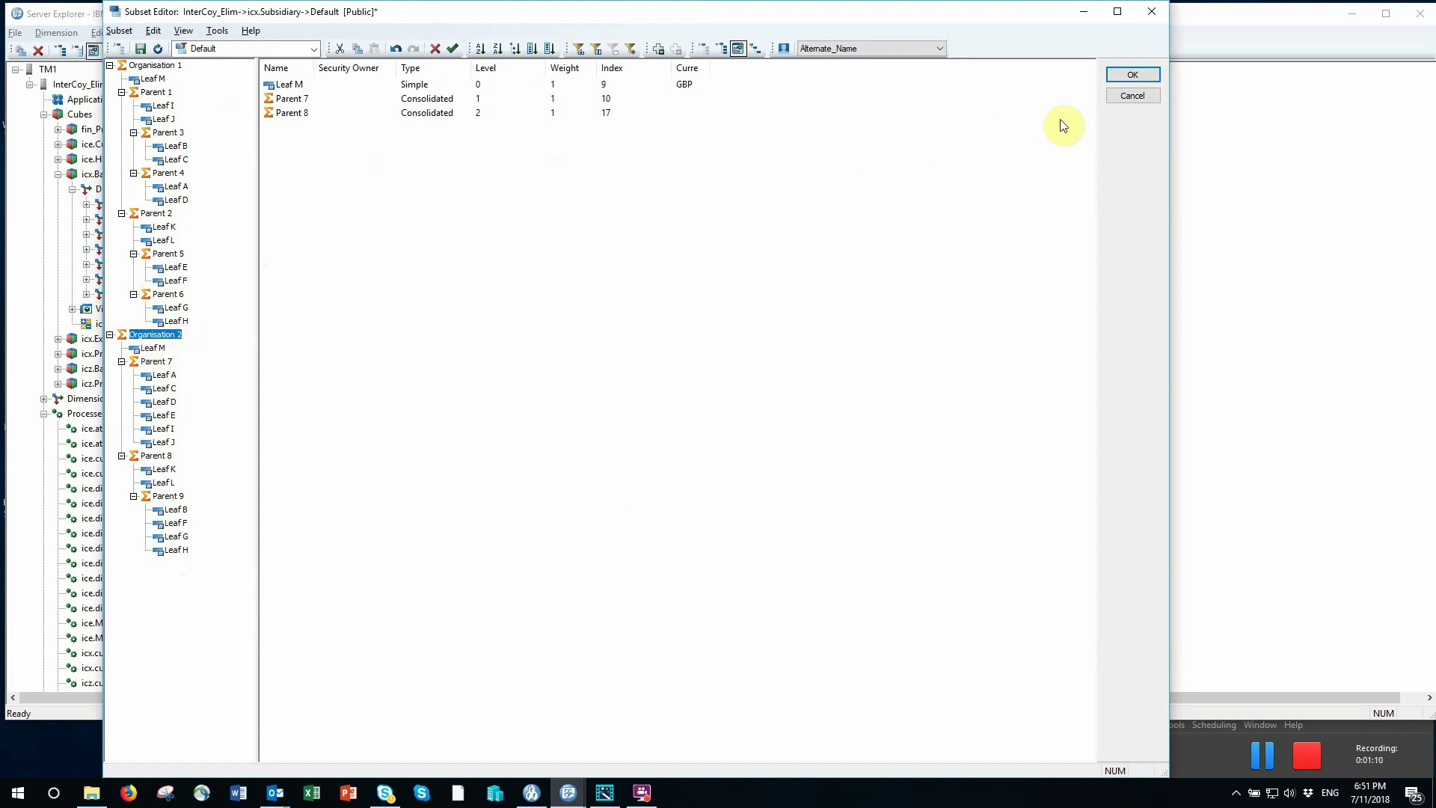
click(1132, 96)
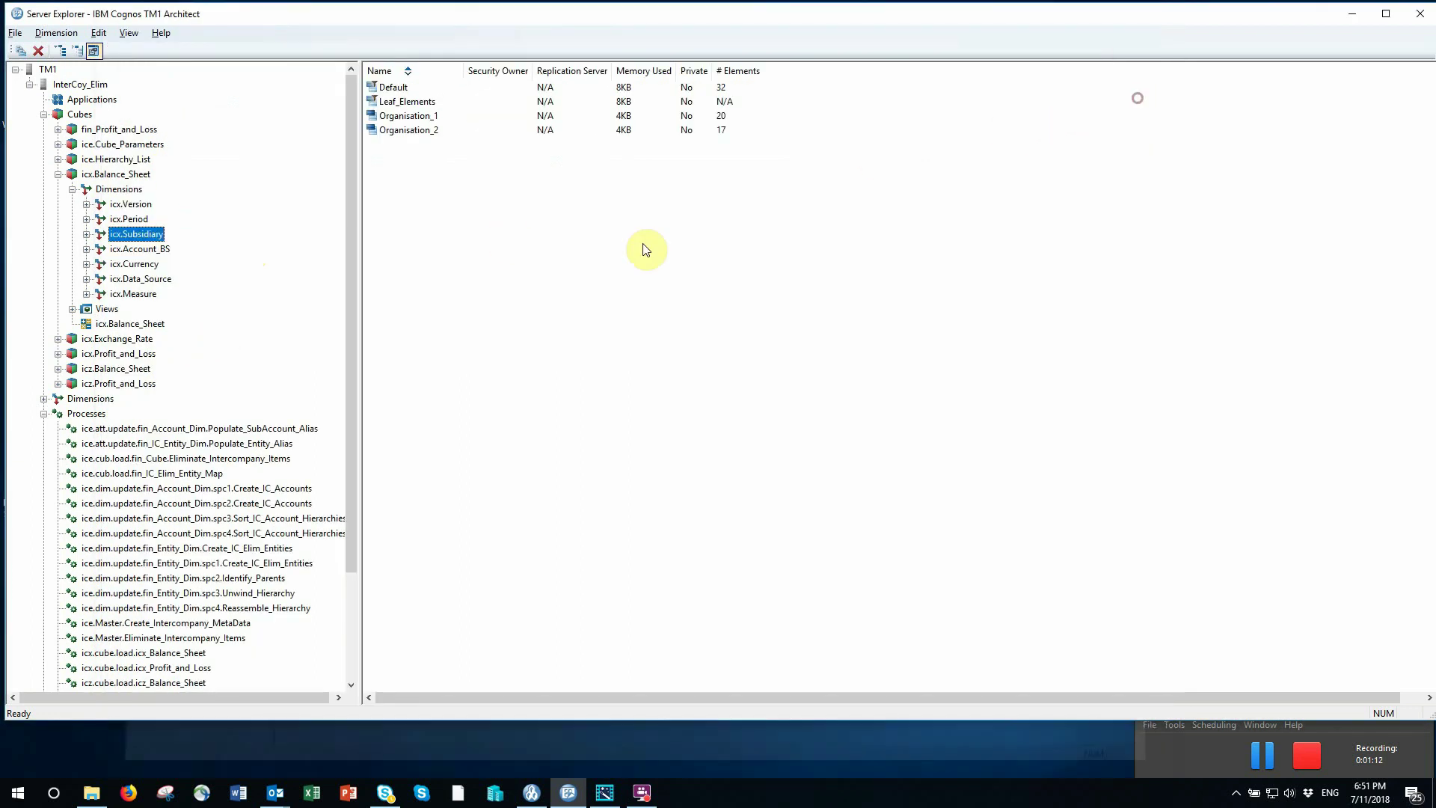
Examine the hierarchy-sorted accounts of the icx.Account_BS dimension, including Intercompany Debtors and Intercompany Creditors, and close the subset without saving.
double_click(142, 250)
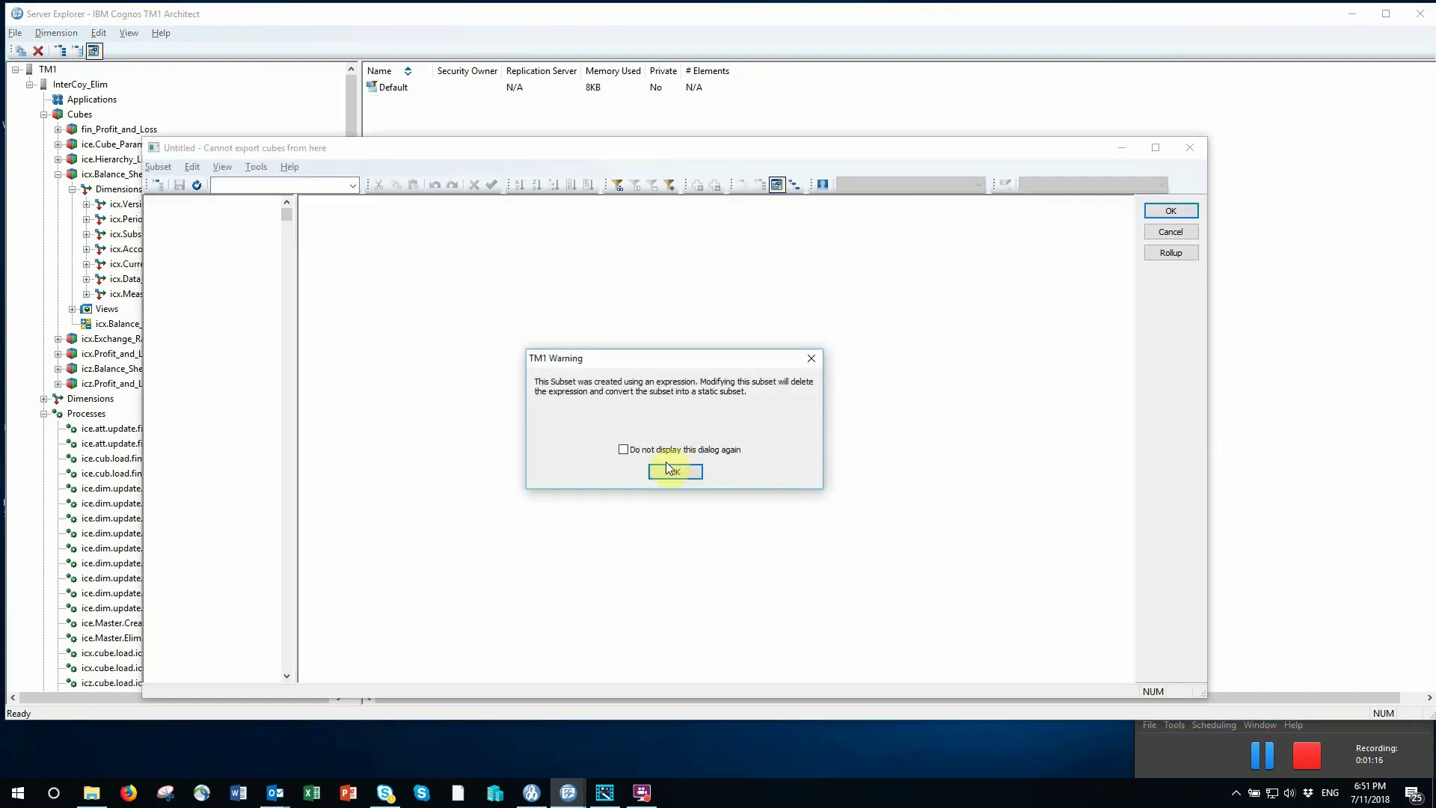
click(656, 477)
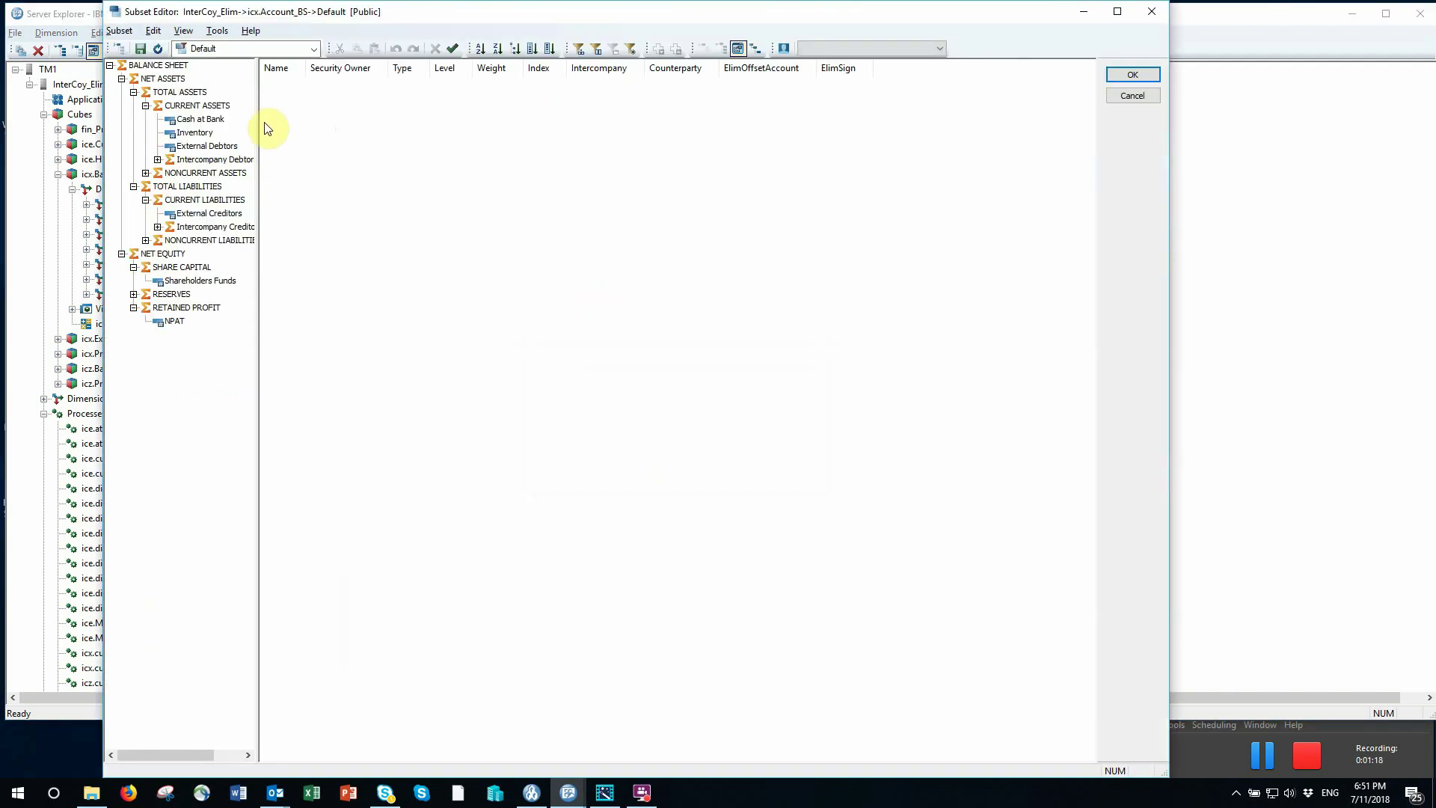
drag(256, 120, 373, 121)
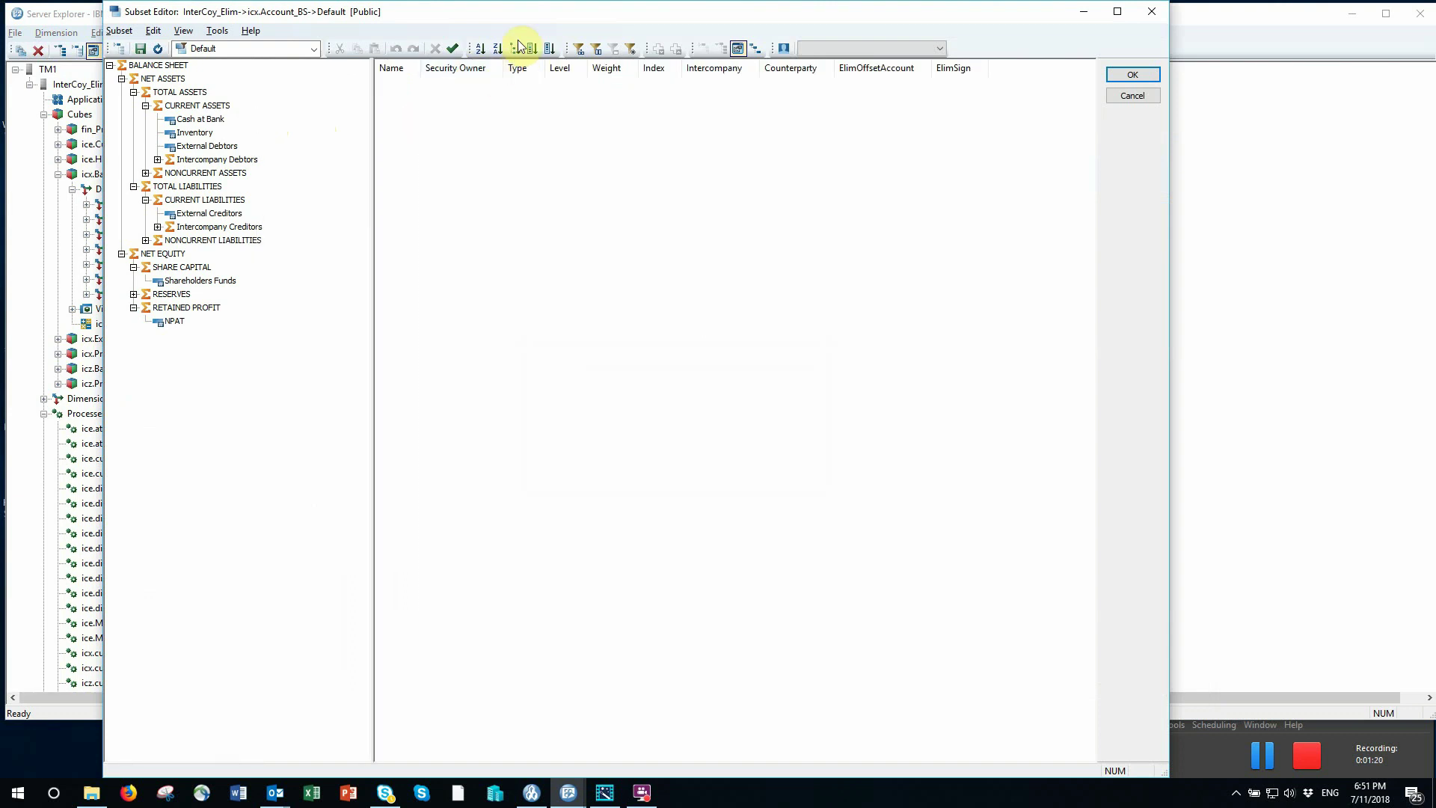
click(514, 50)
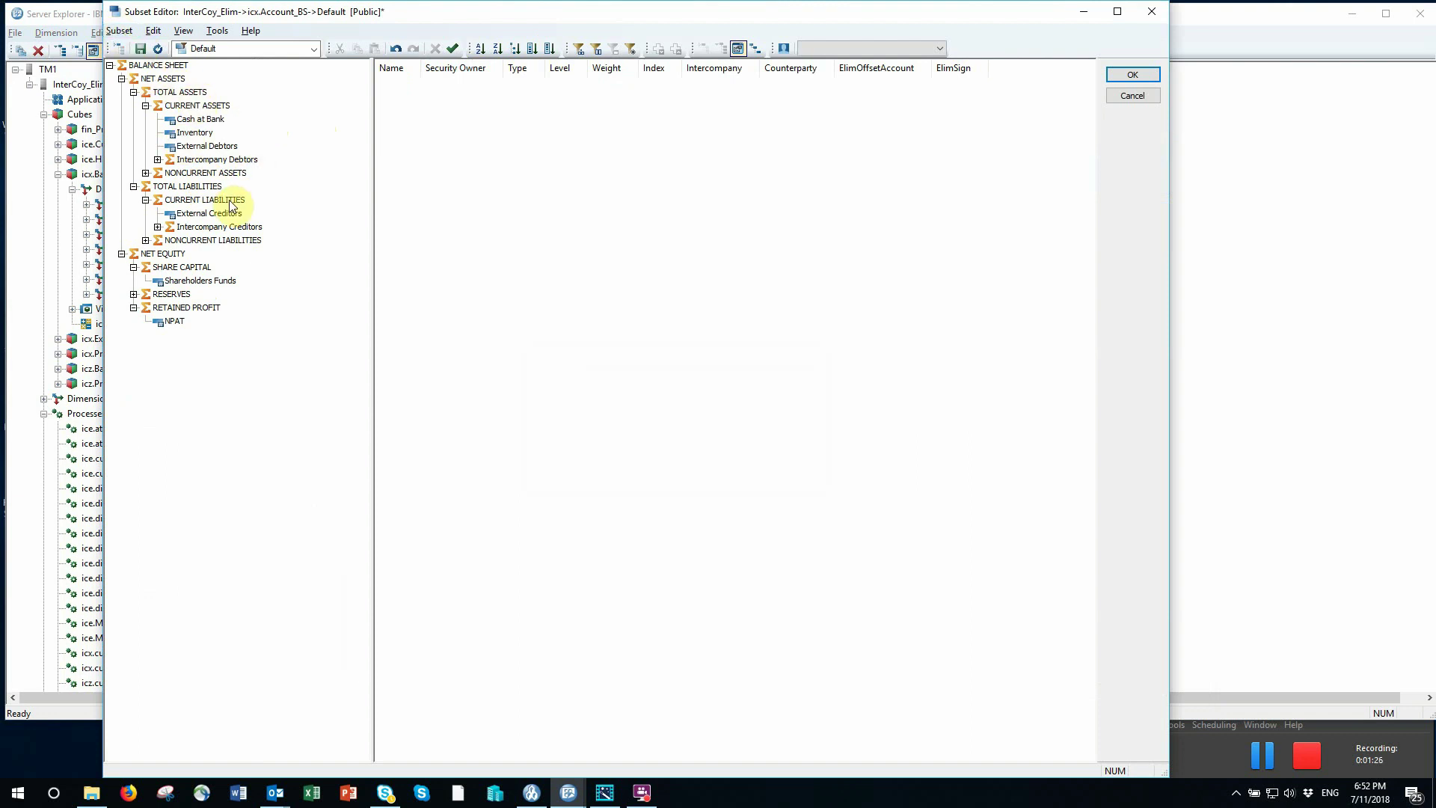
click(198, 160)
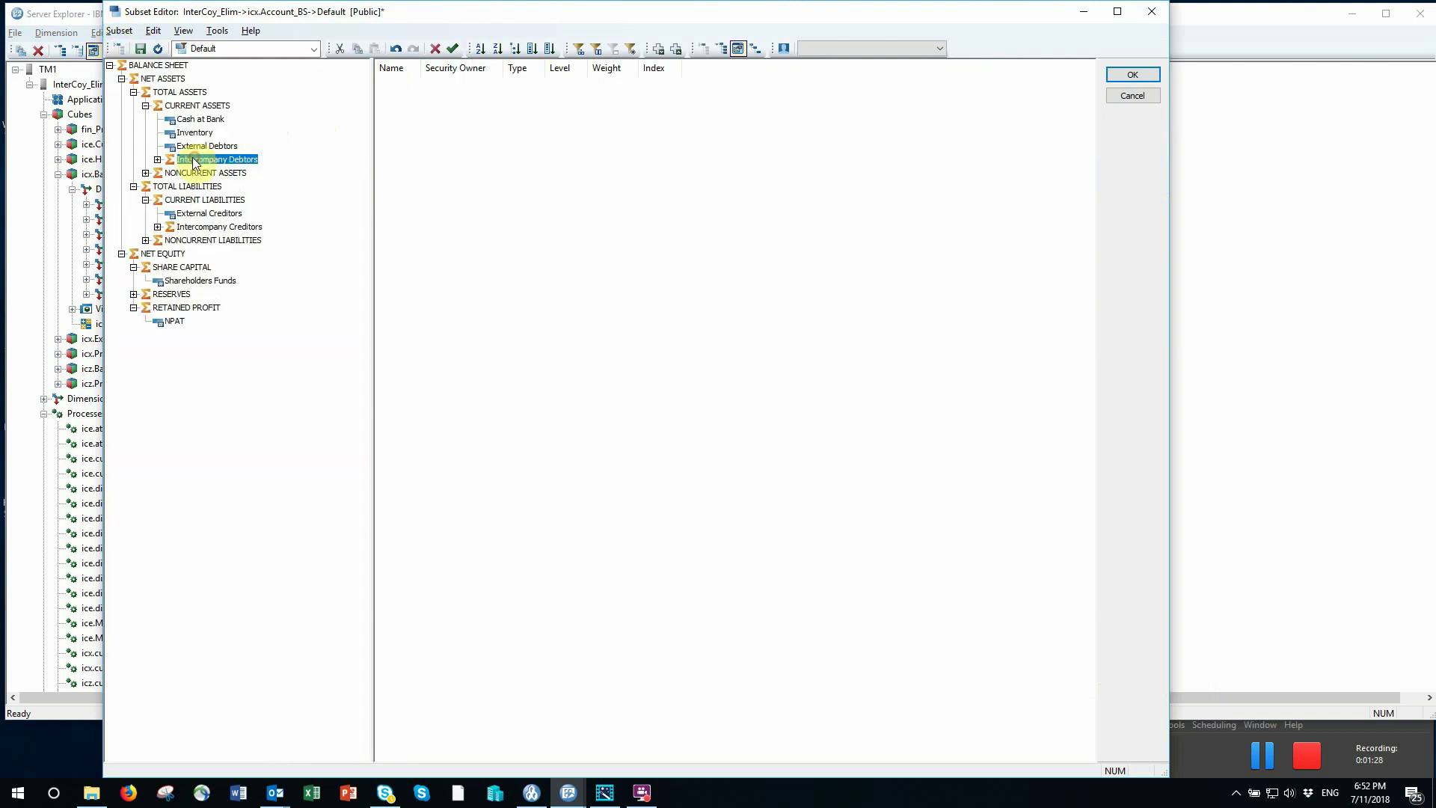
click(200, 226)
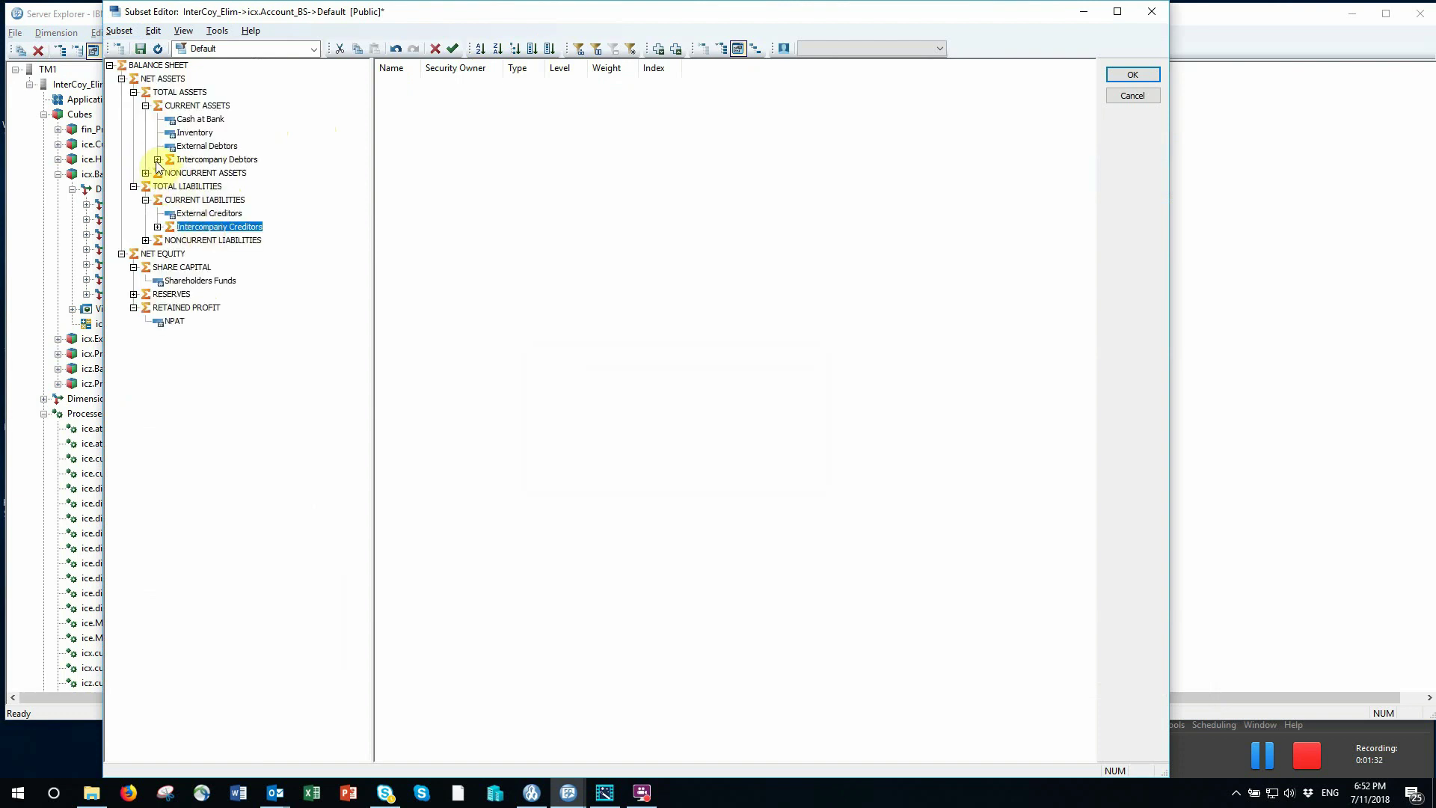
click(156, 162)
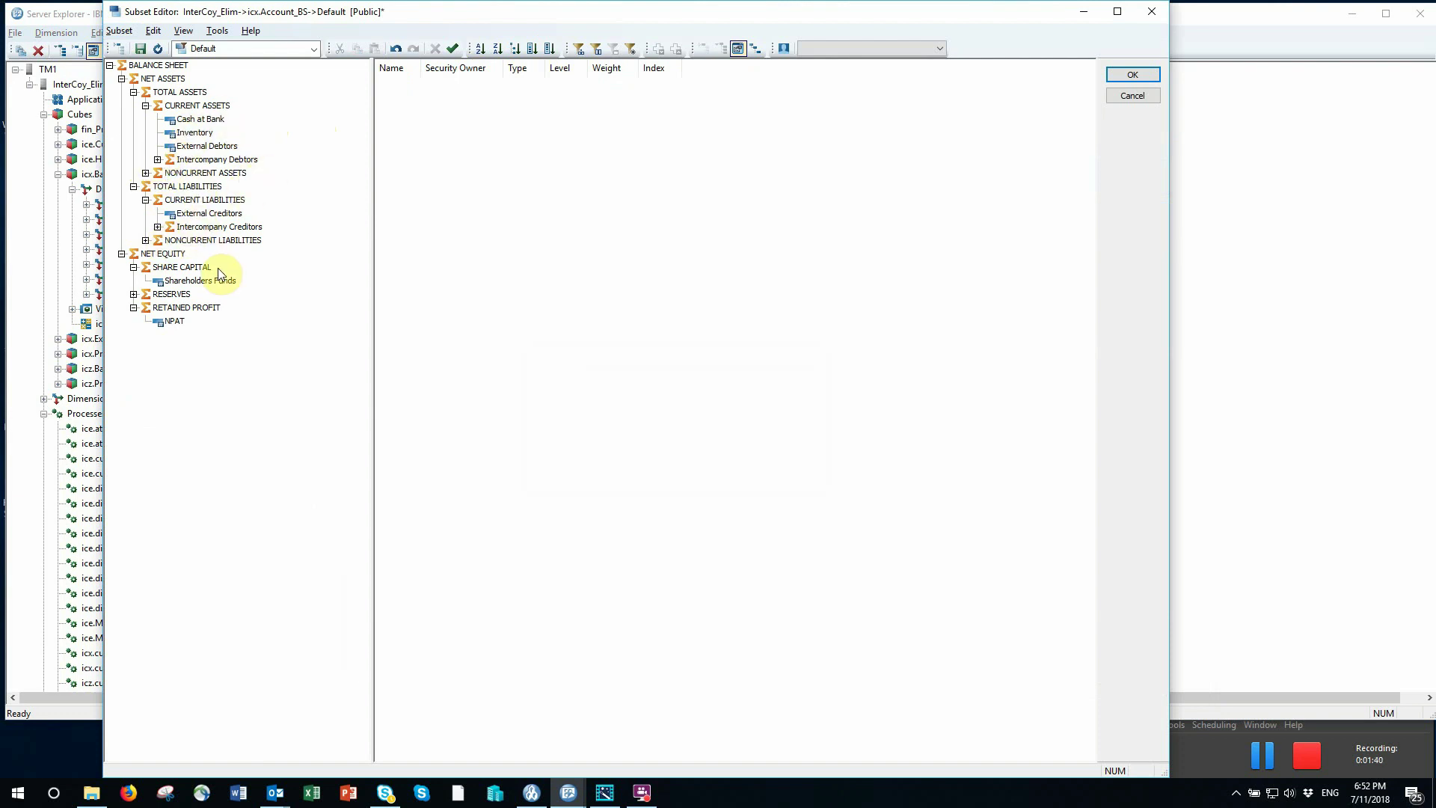
click(1147, 98)
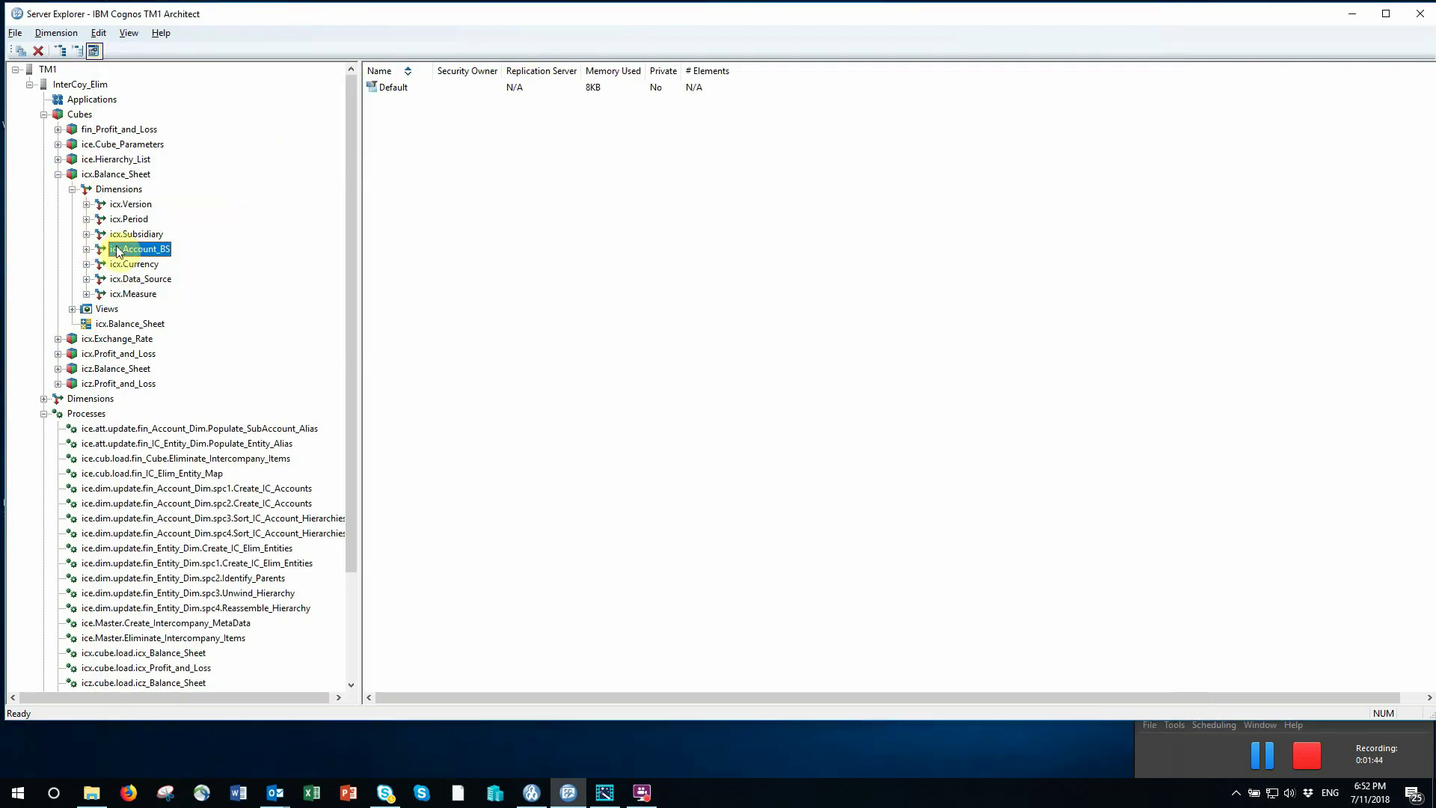
Display the icz.Balance_Sheet cube's dimensions and point out icx.Subsidiary and icx.Account_BS.
click(1261, 754)
click(107, 370)
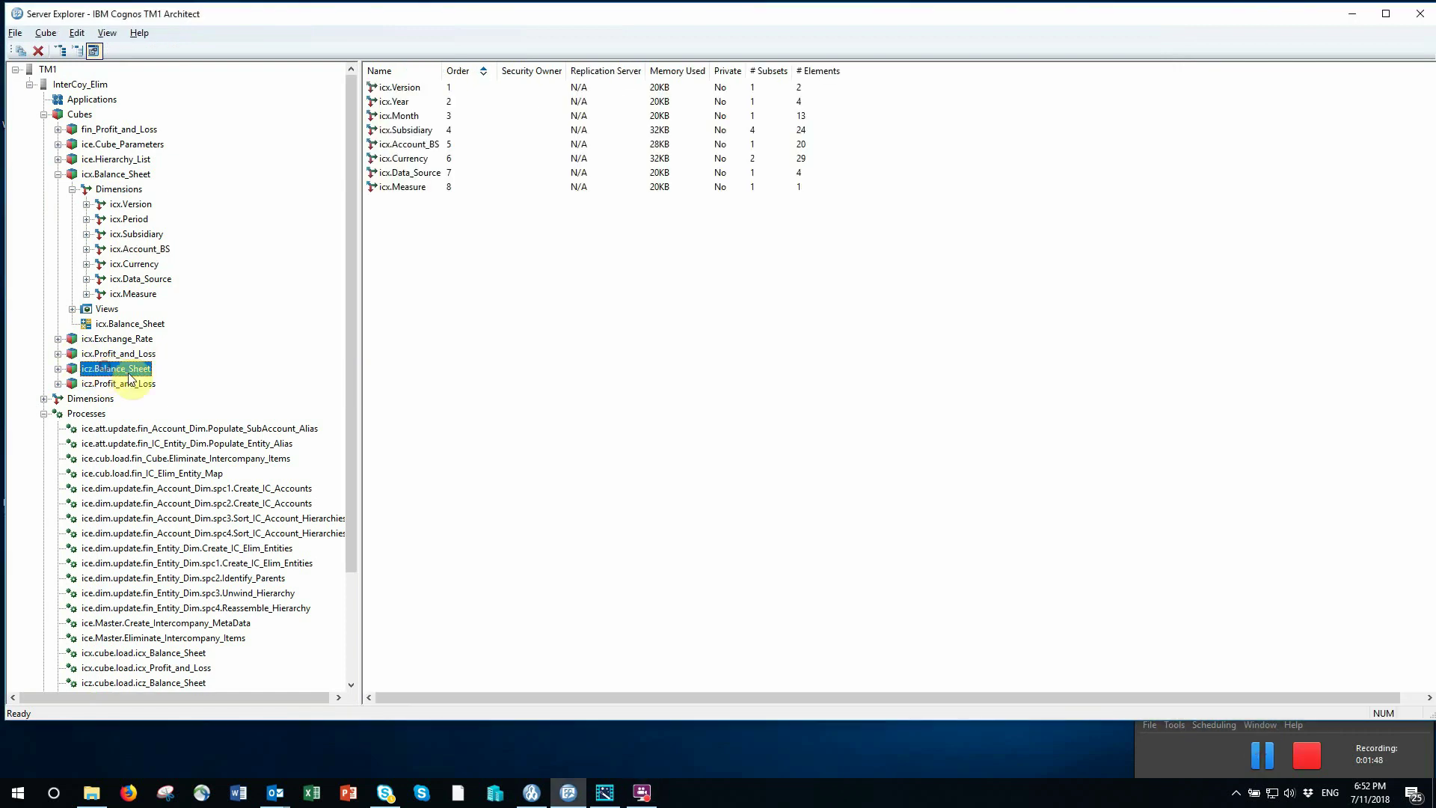
click(407, 132)
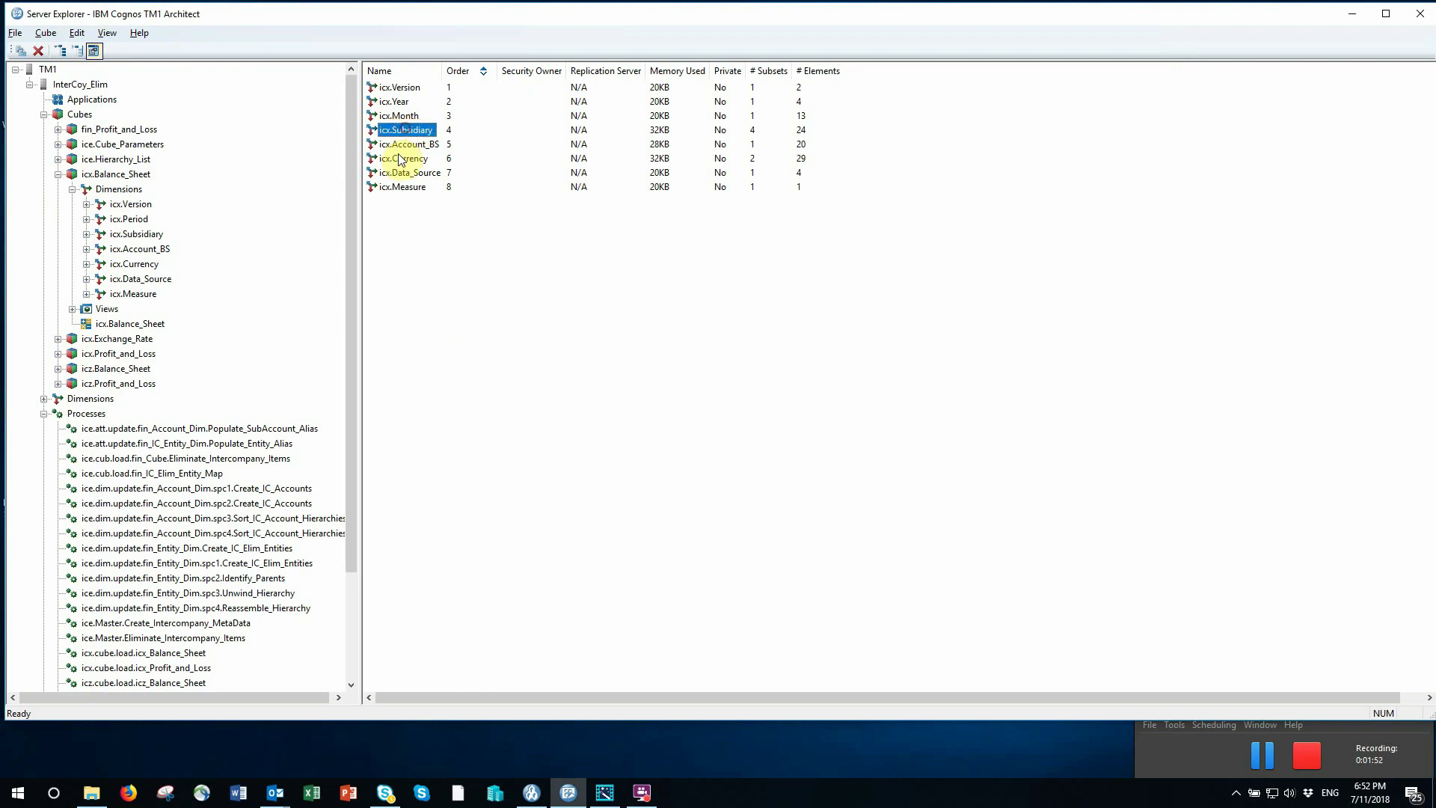
click(400, 146)
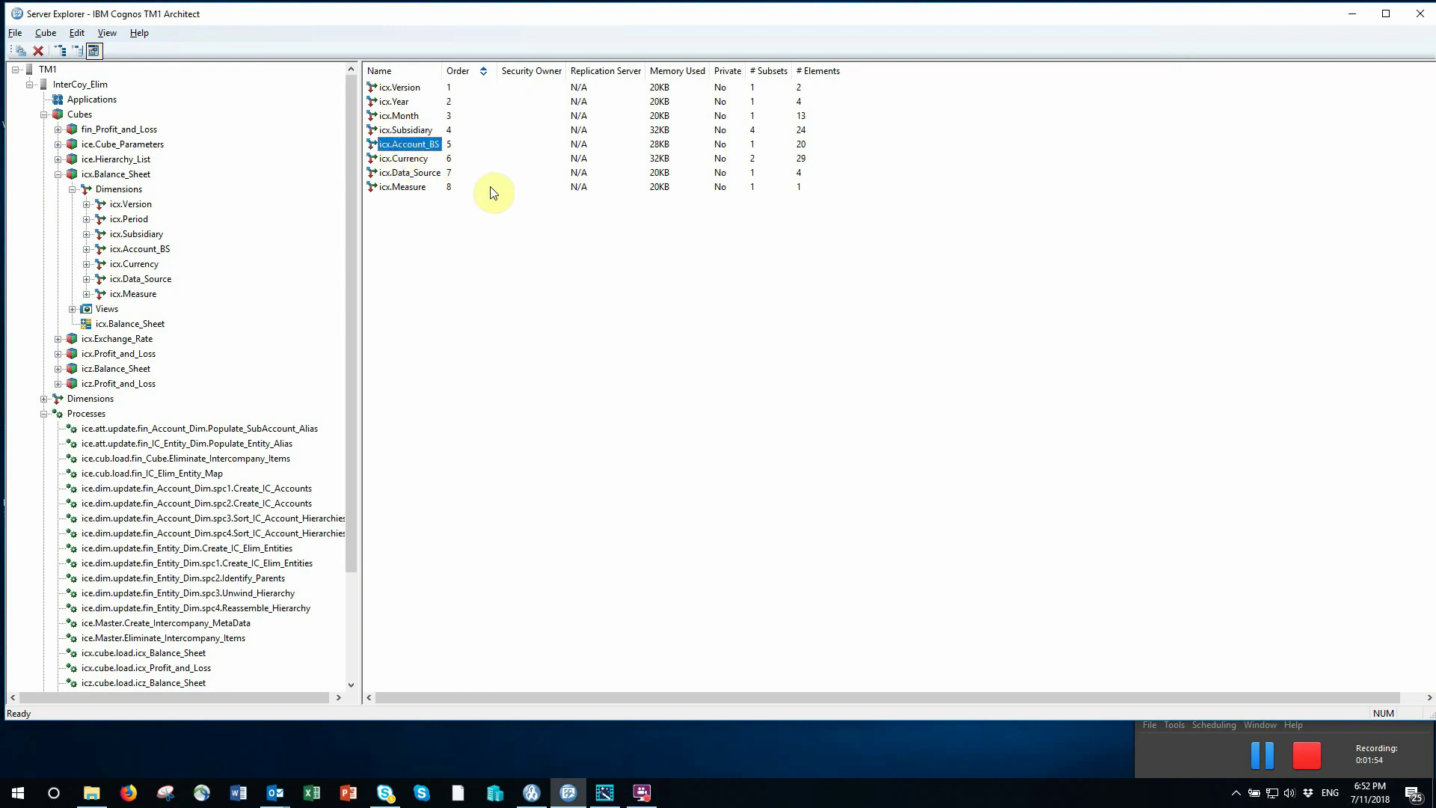
Collapse the icx.Balance_Sheet cube, display the icx.Profit_and_Loss cube's dimensions, and select icx.Subsidiary.
click(58, 175)
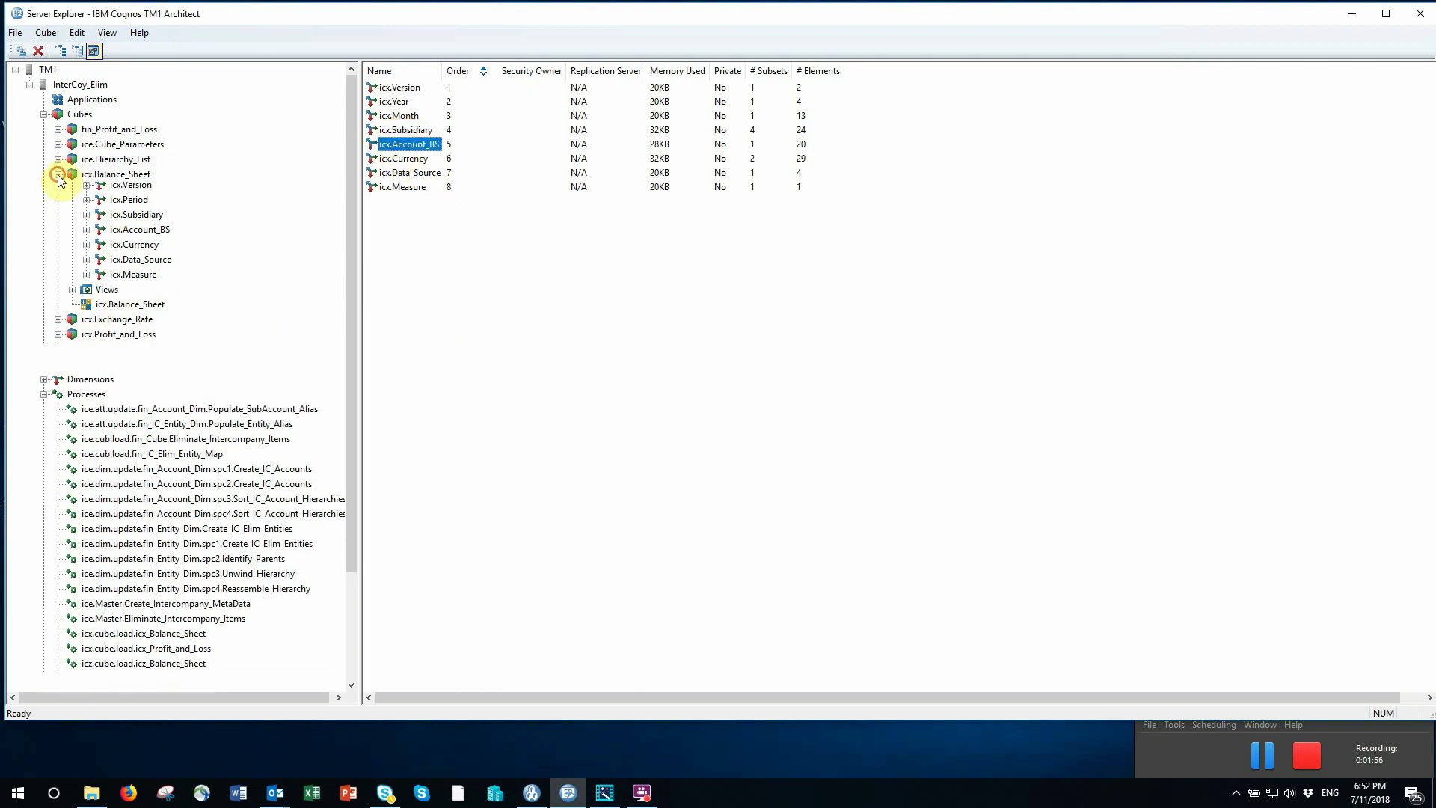
click(59, 204)
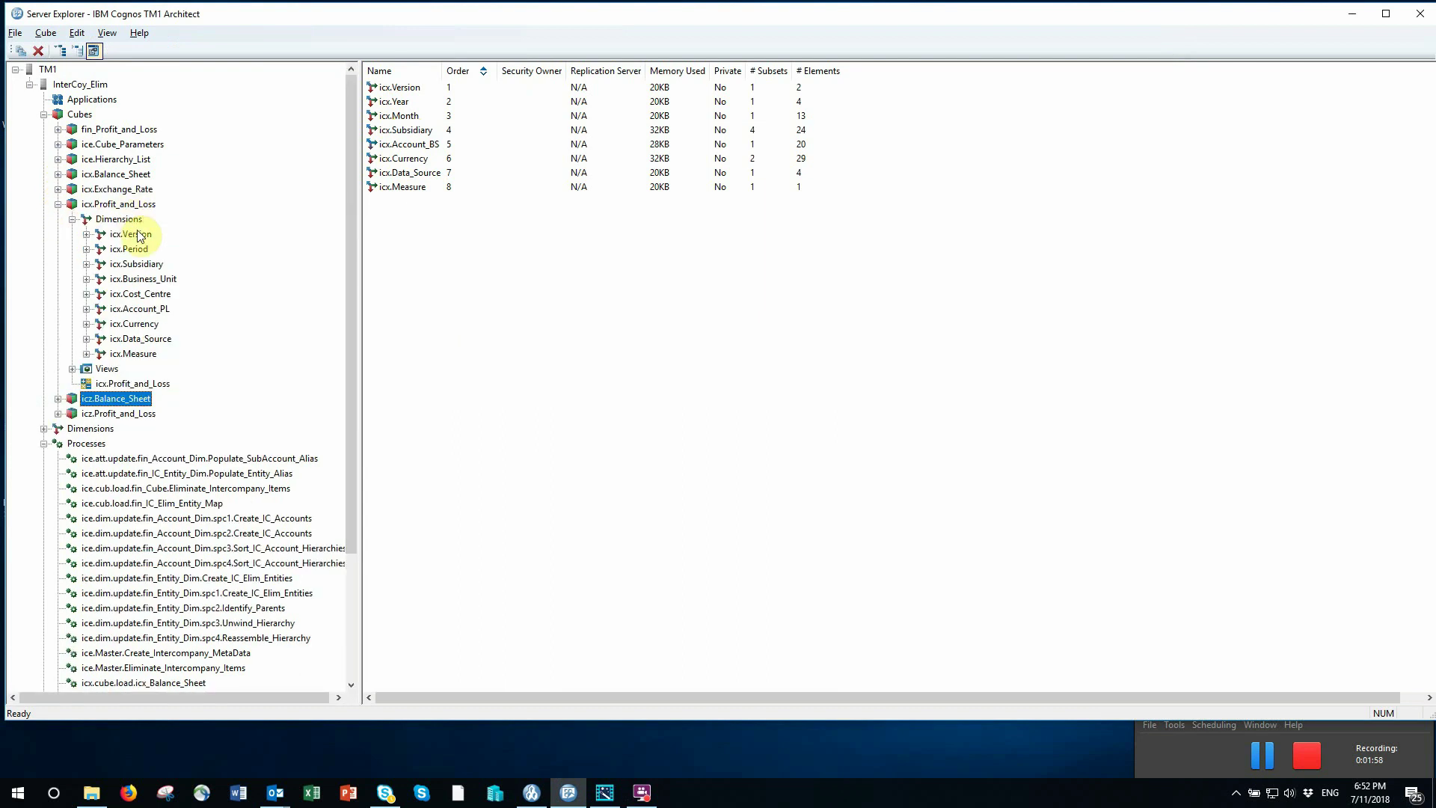
click(137, 266)
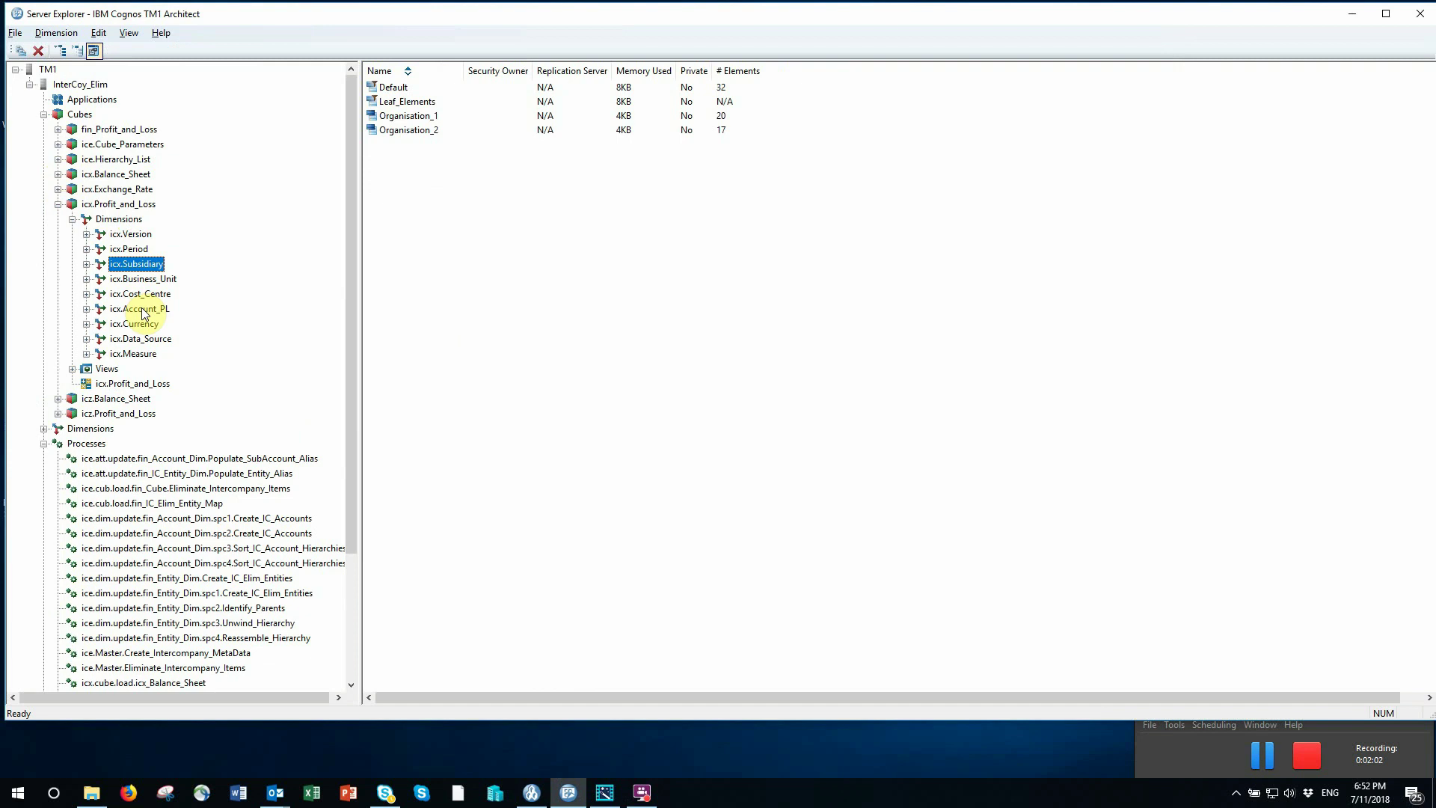
Display the icz.Profit_and_Loss cube's dimensions and point out icx.Subsidiary and icx.Account_PL.
click(93, 414)
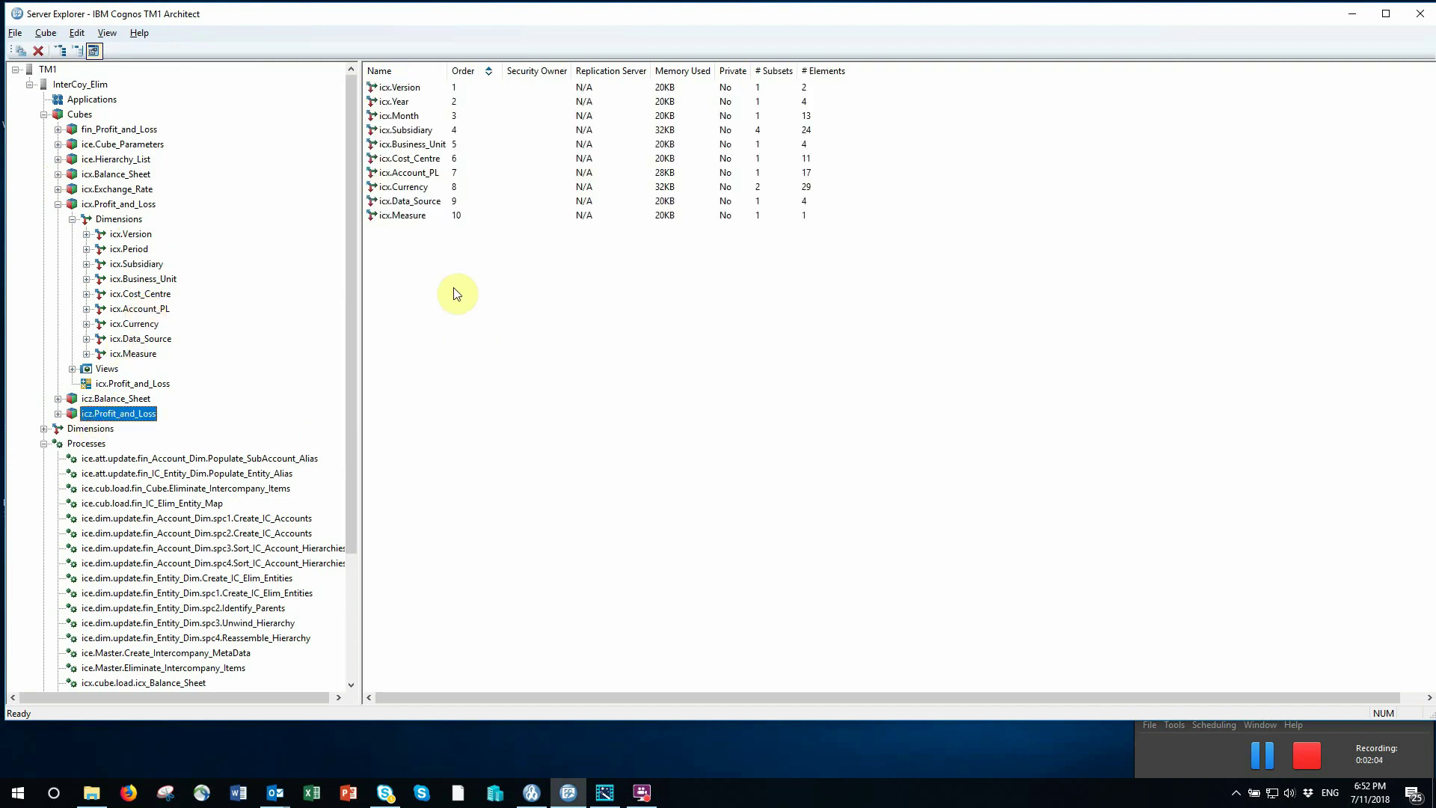
click(404, 131)
click(397, 174)
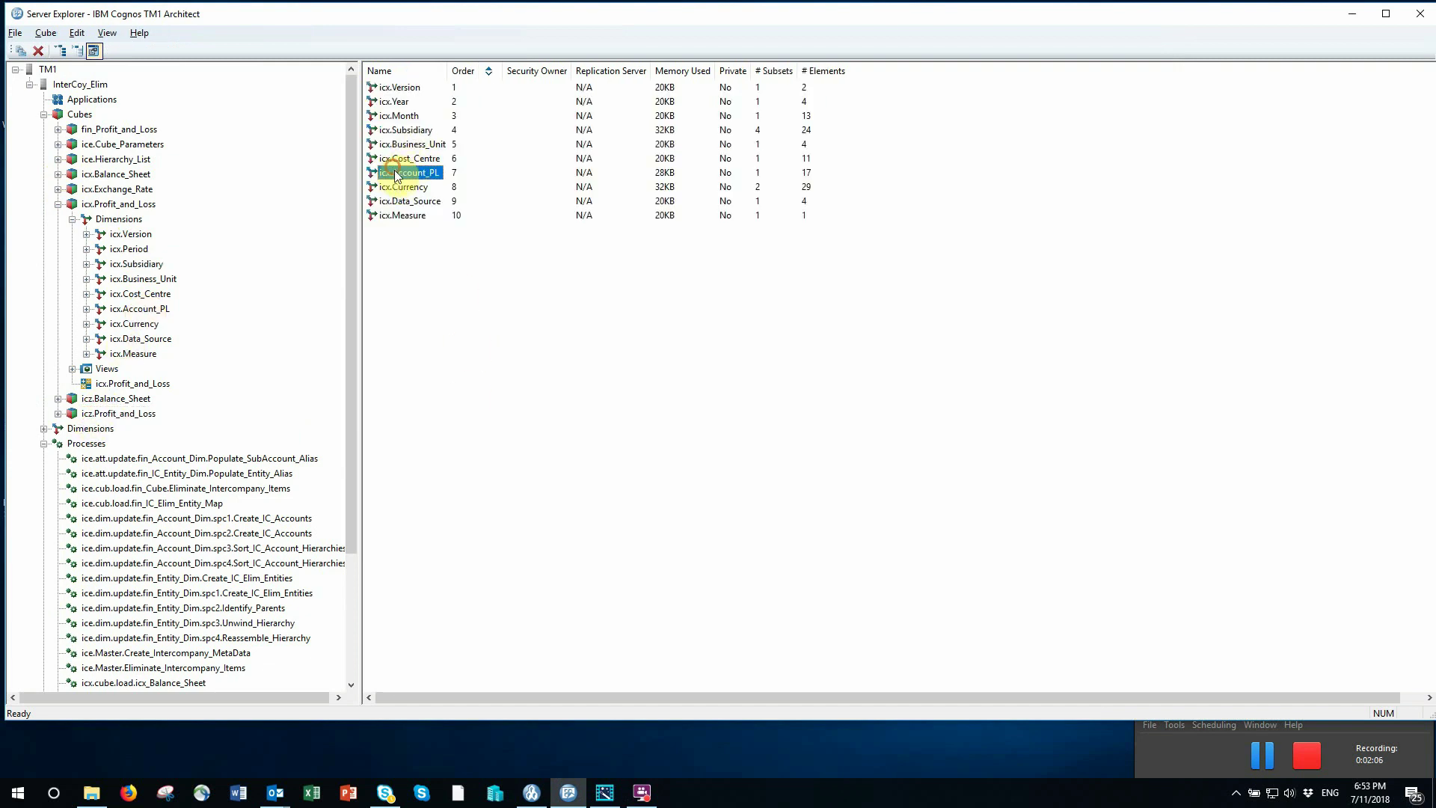
Examine the hierarchy-sorted accounts of the icx.Account_PL dimension, including Intercompany Sales, Interest Income and Interest Expense, and discard the subset changes.
click(134, 308)
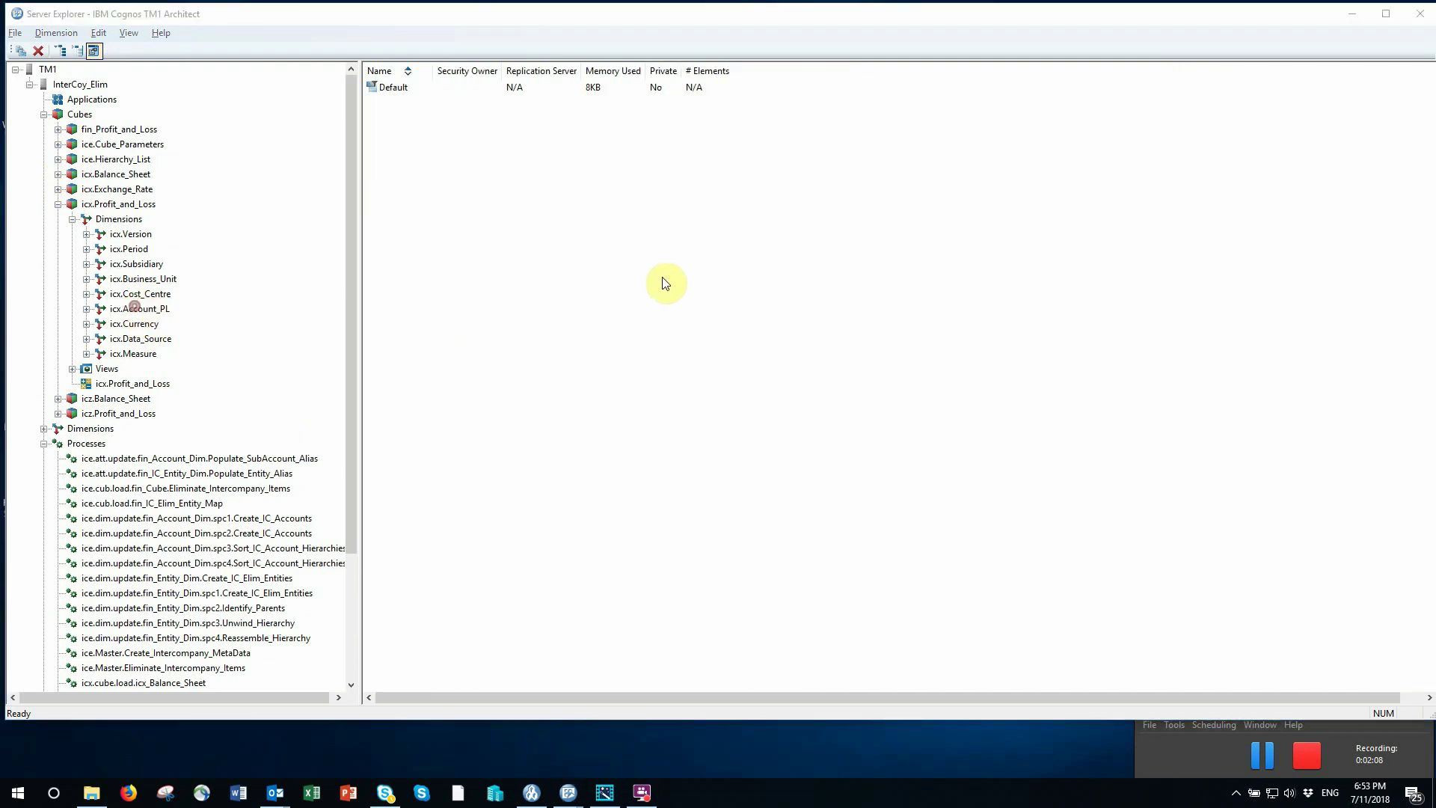
click(696, 490)
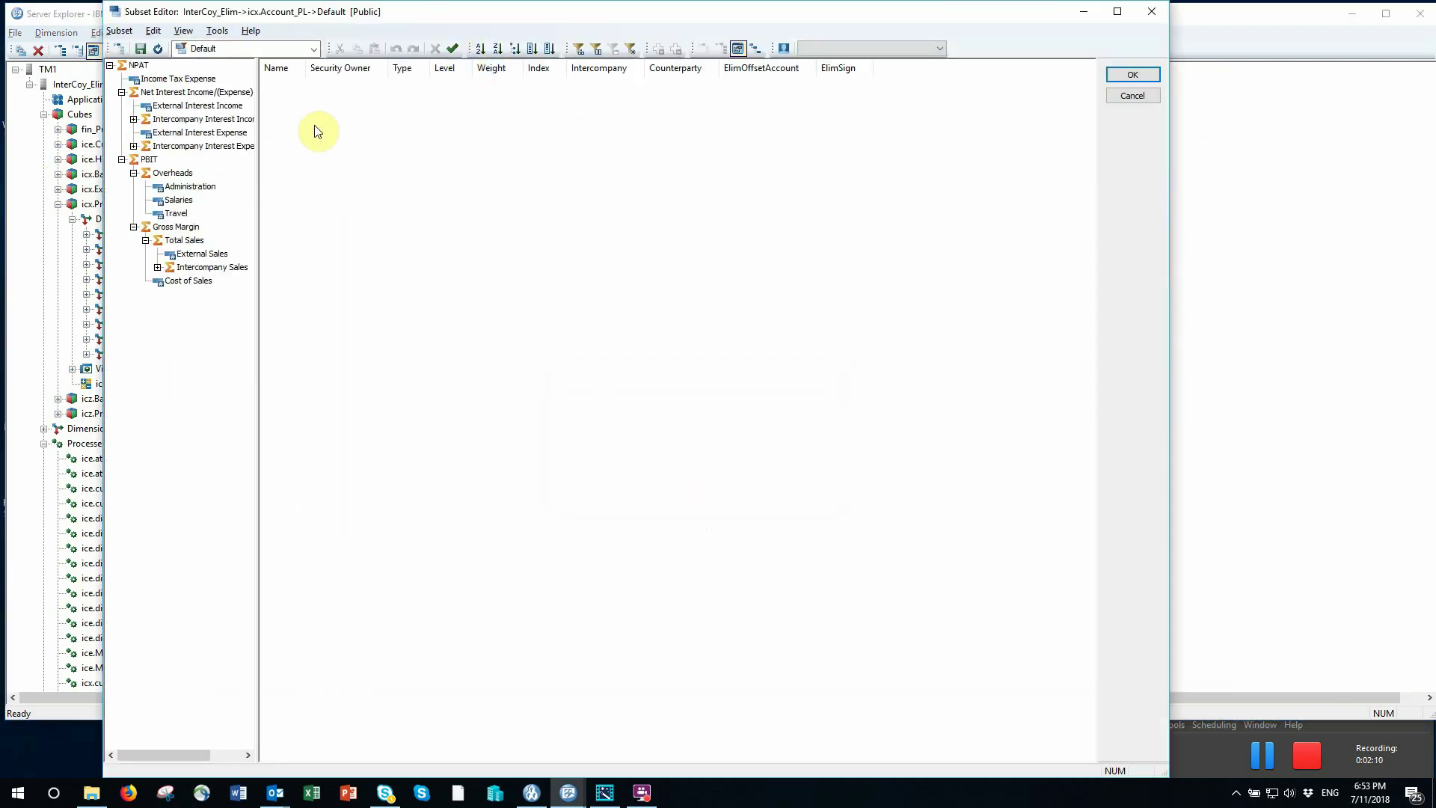
click(512, 48)
drag(256, 178, 371, 177)
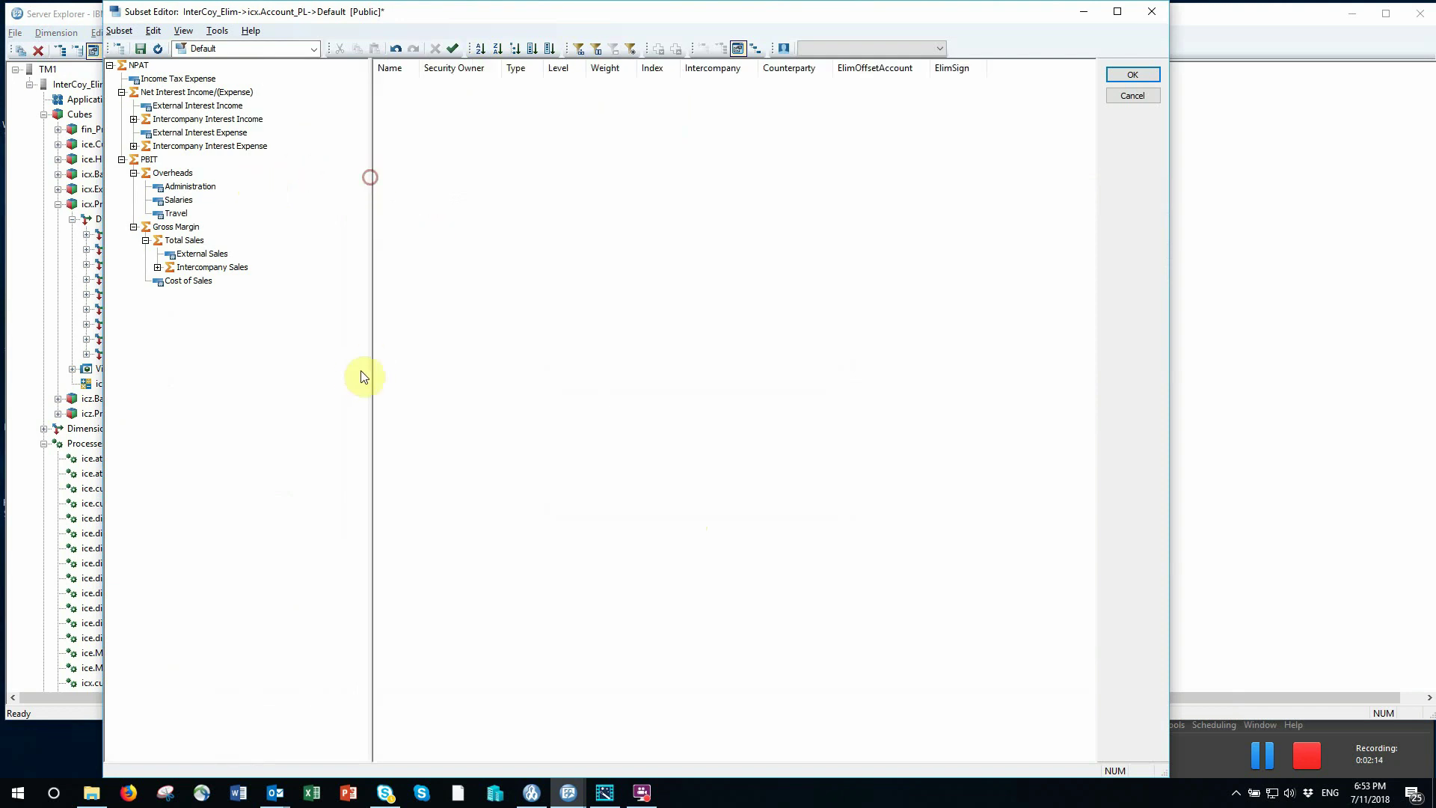
click(204, 269)
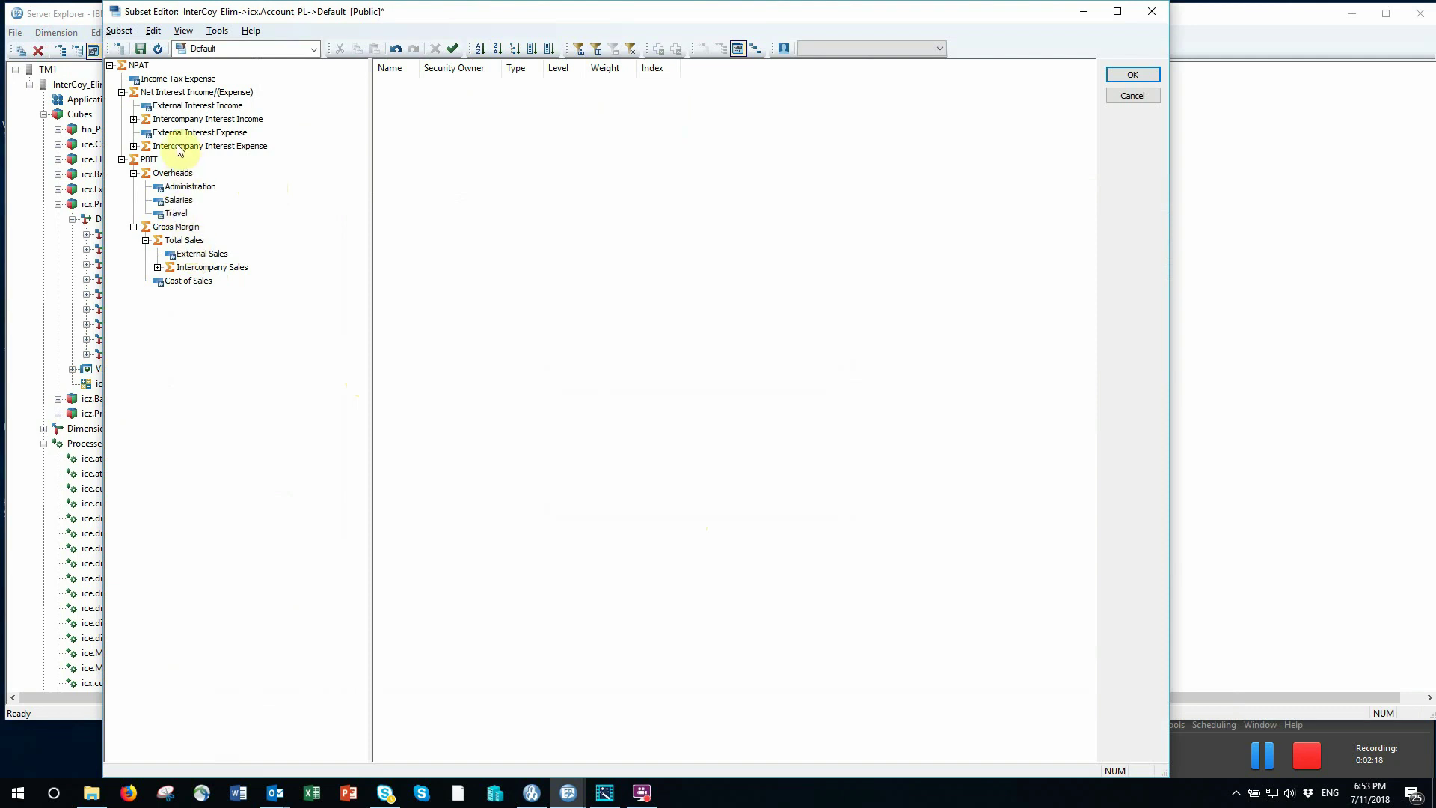
click(166, 119)
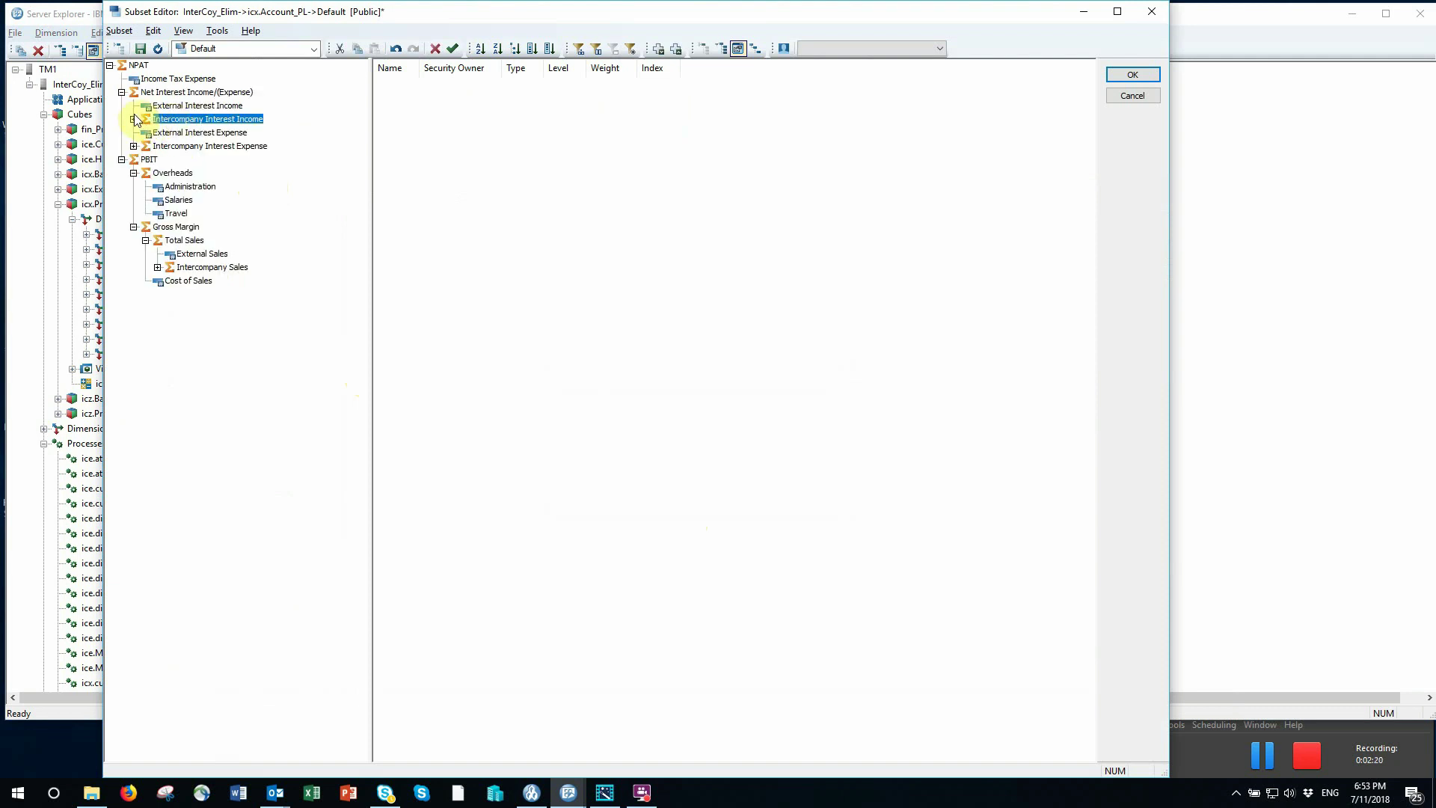
click(139, 147)
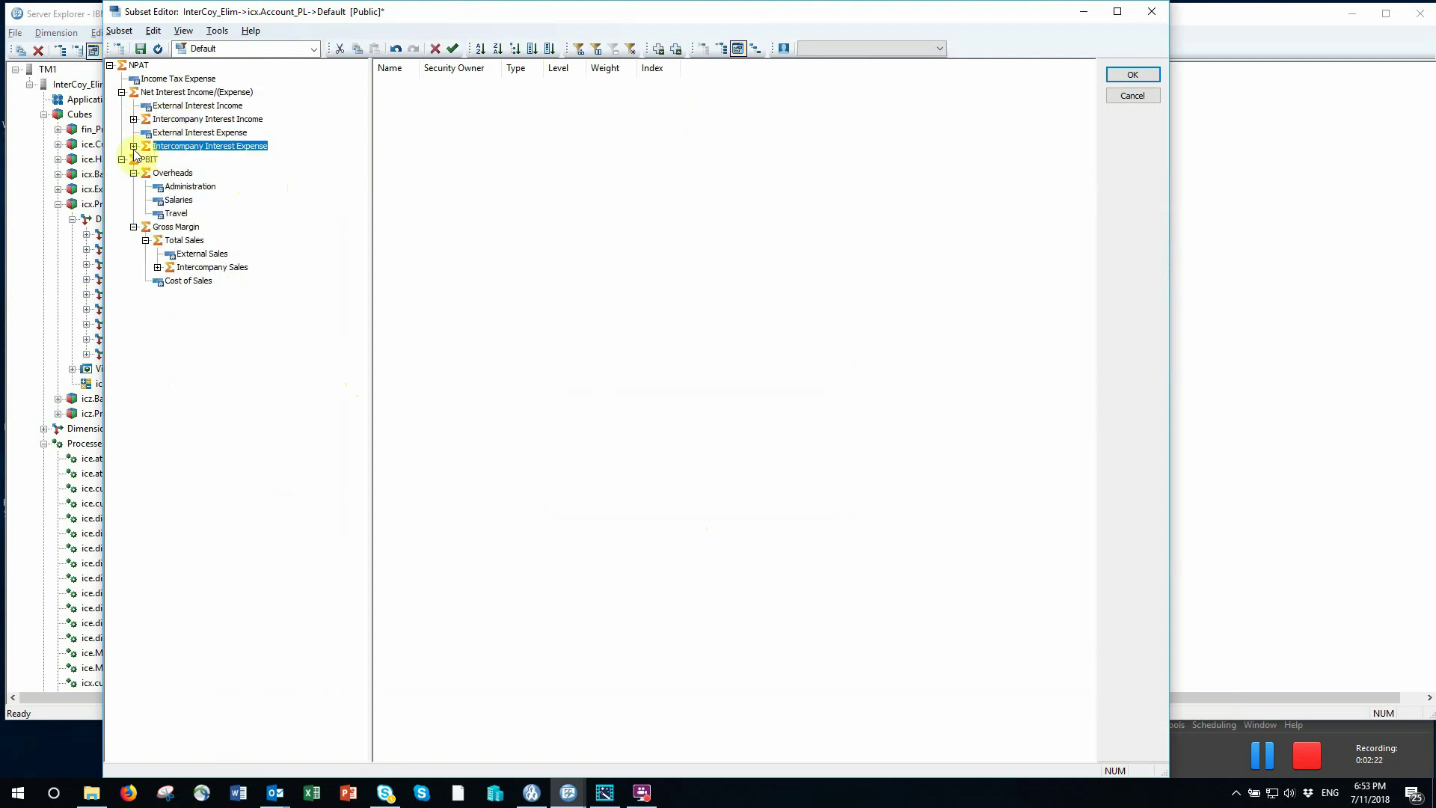
click(1146, 100)
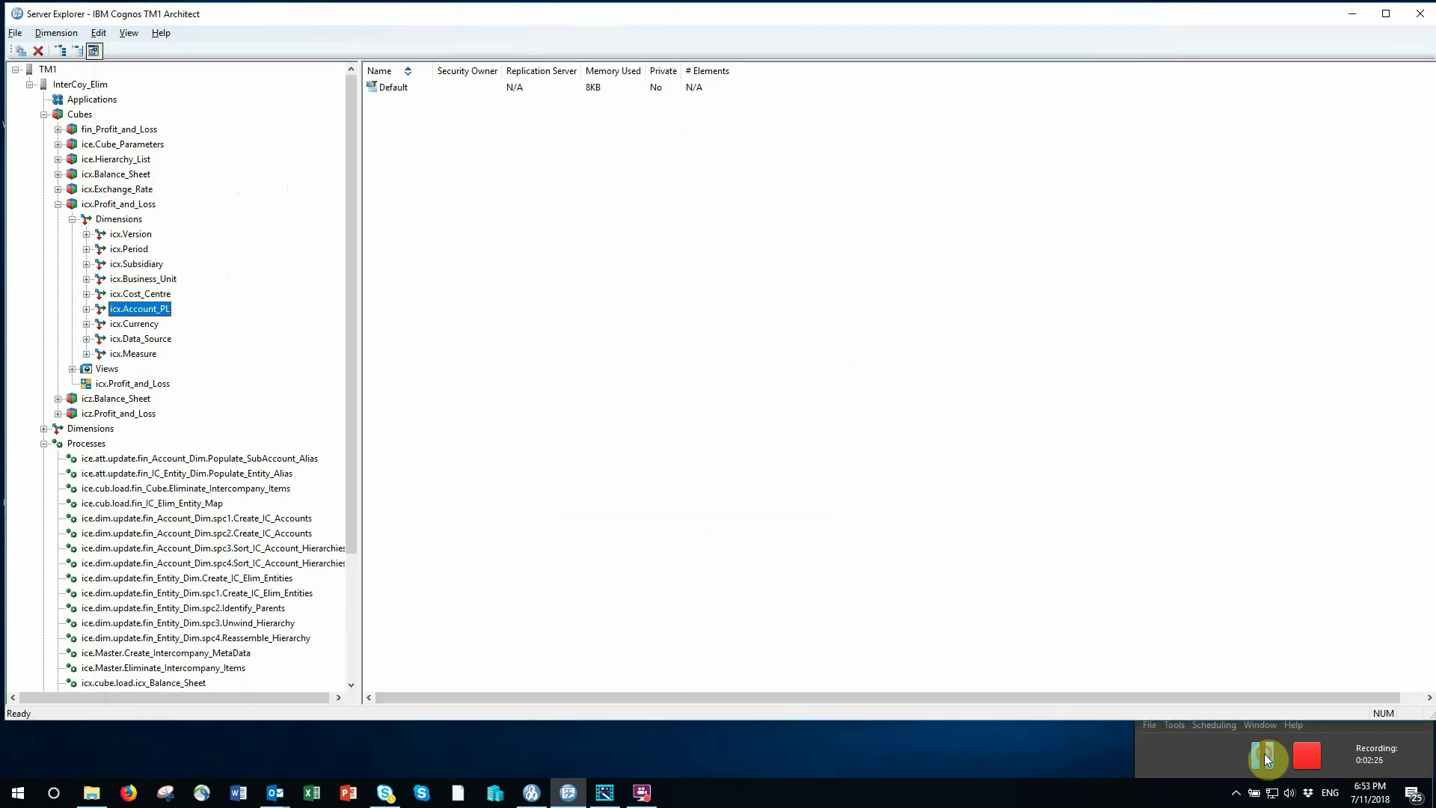
Collapse the icx.Profit_and_Loss cube, examine the dimension structure of ice.Cubes, and close it without changes.
click(57, 204)
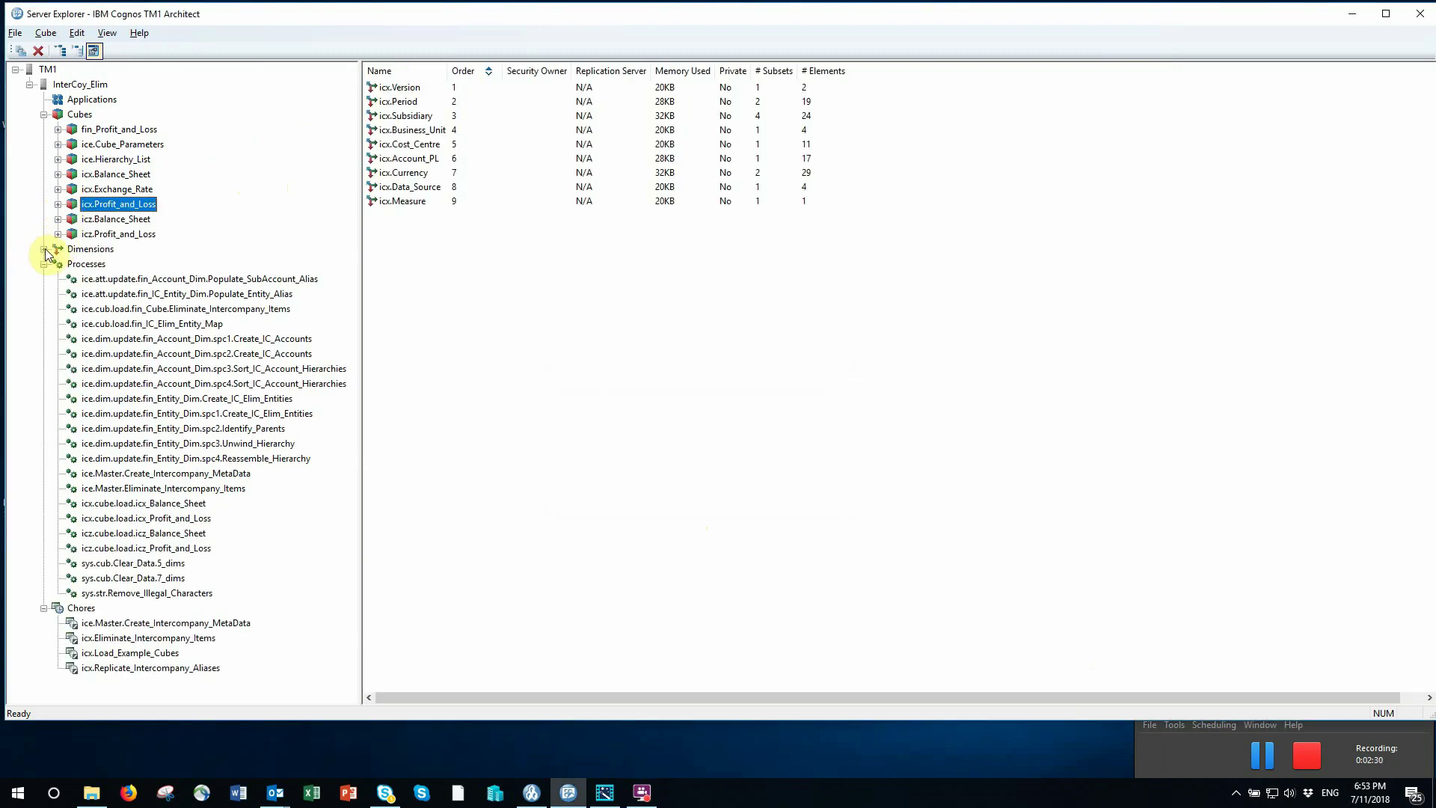
click(43, 249)
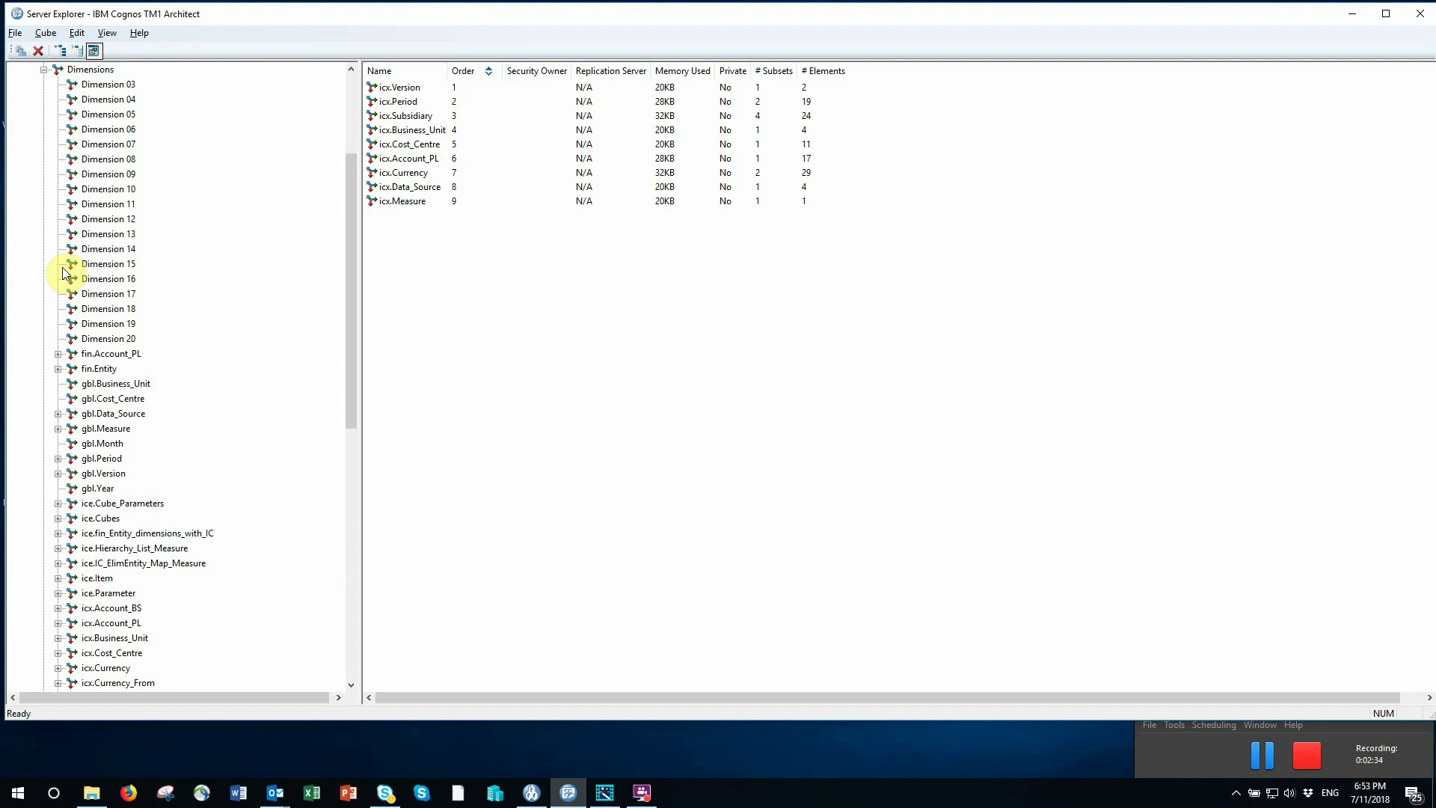
right_click(99, 524)
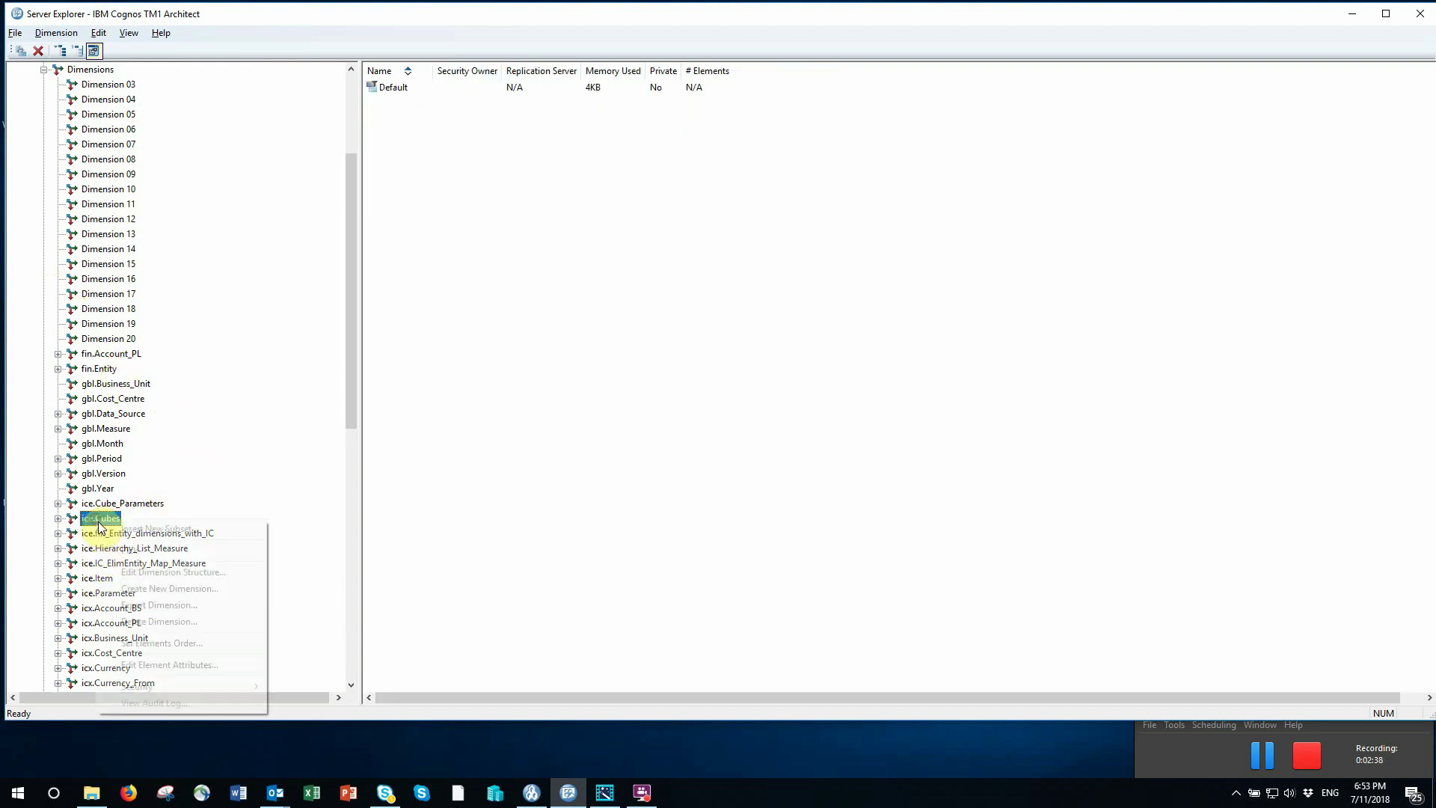
click(121, 571)
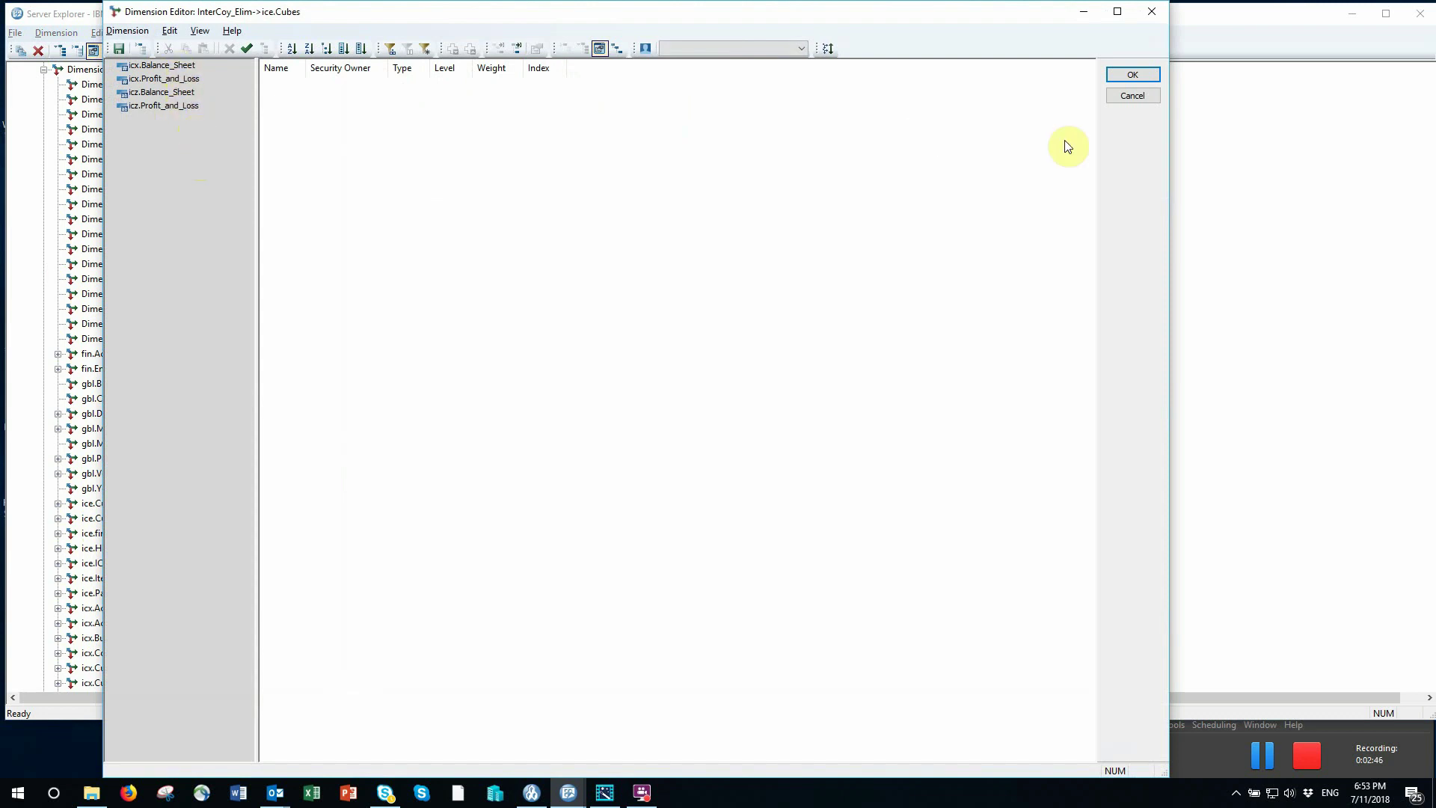
click(1134, 96)
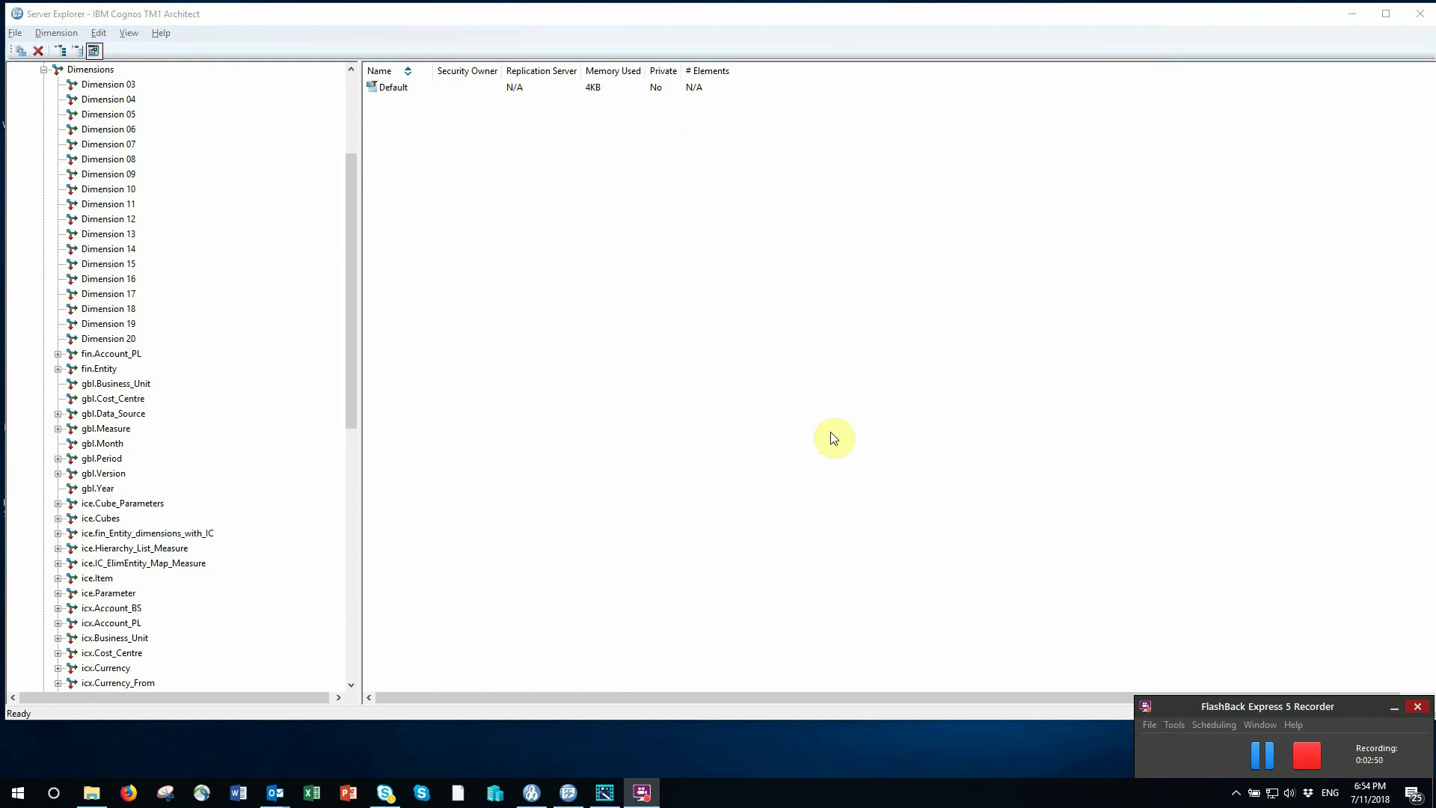
Examine the icx.Subsidiary element in the structure of ice.fin_Entity_dimensions_with_IC, close it without changes, and collapse the dimension list.
click(171, 535)
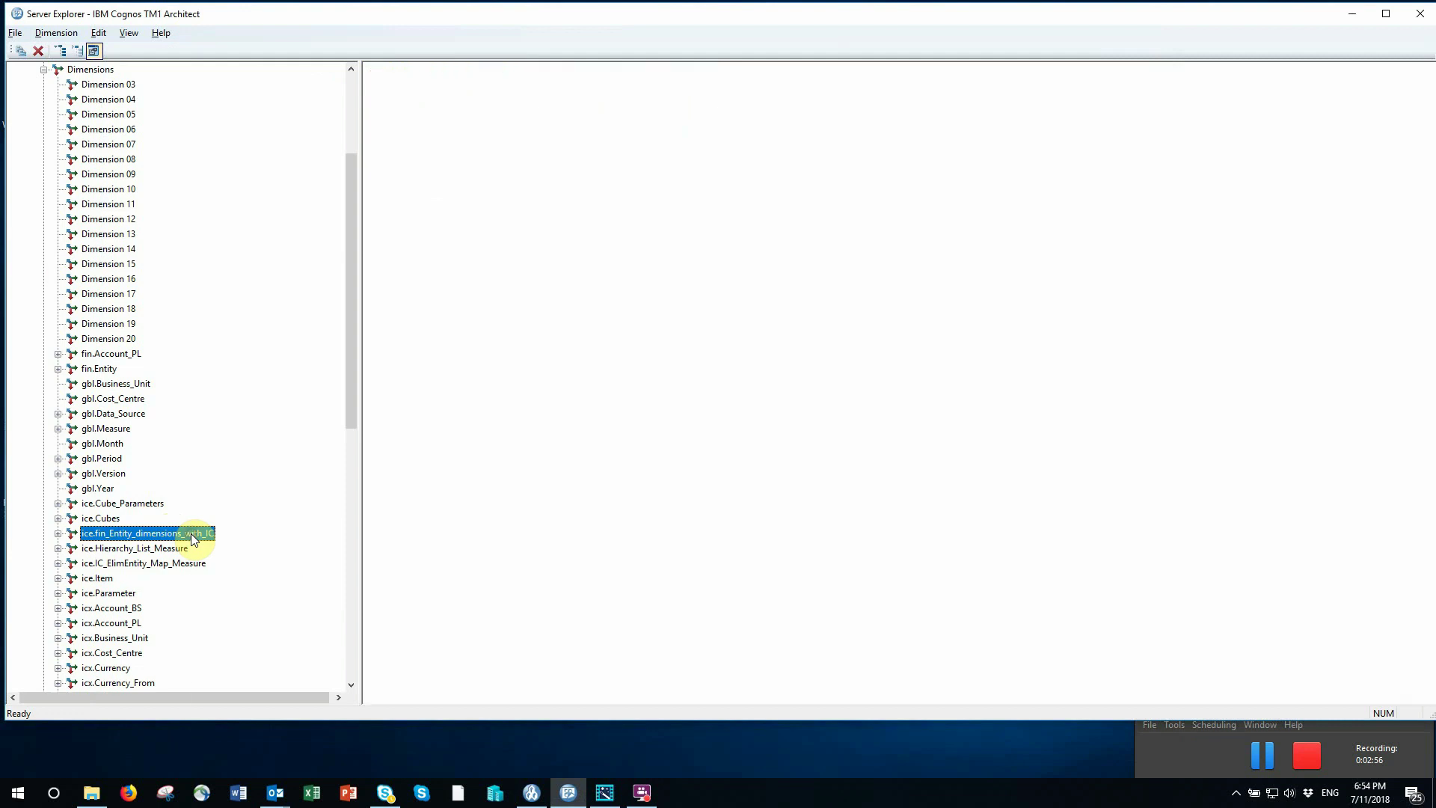
right_click(192, 535)
click(304, 586)
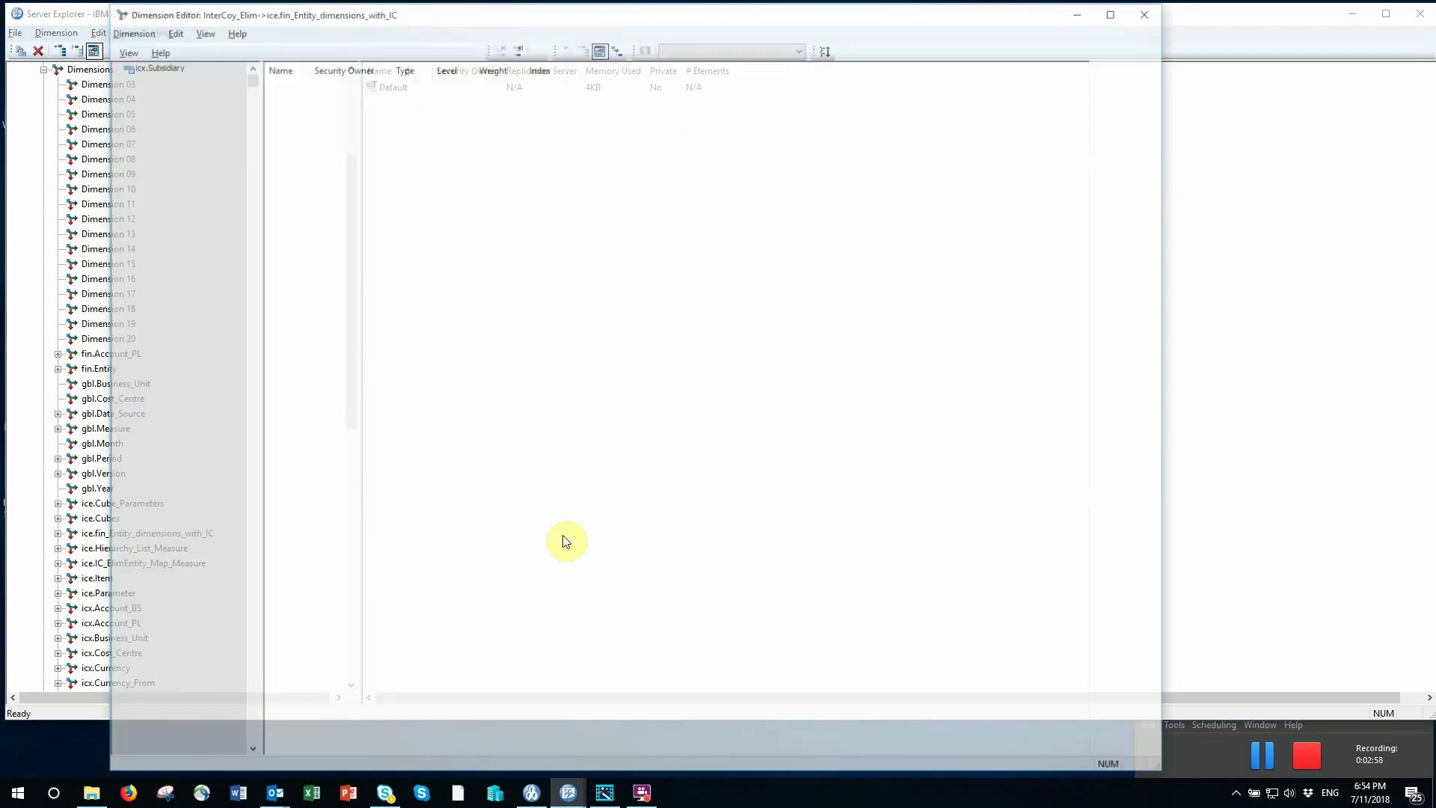
click(149, 65)
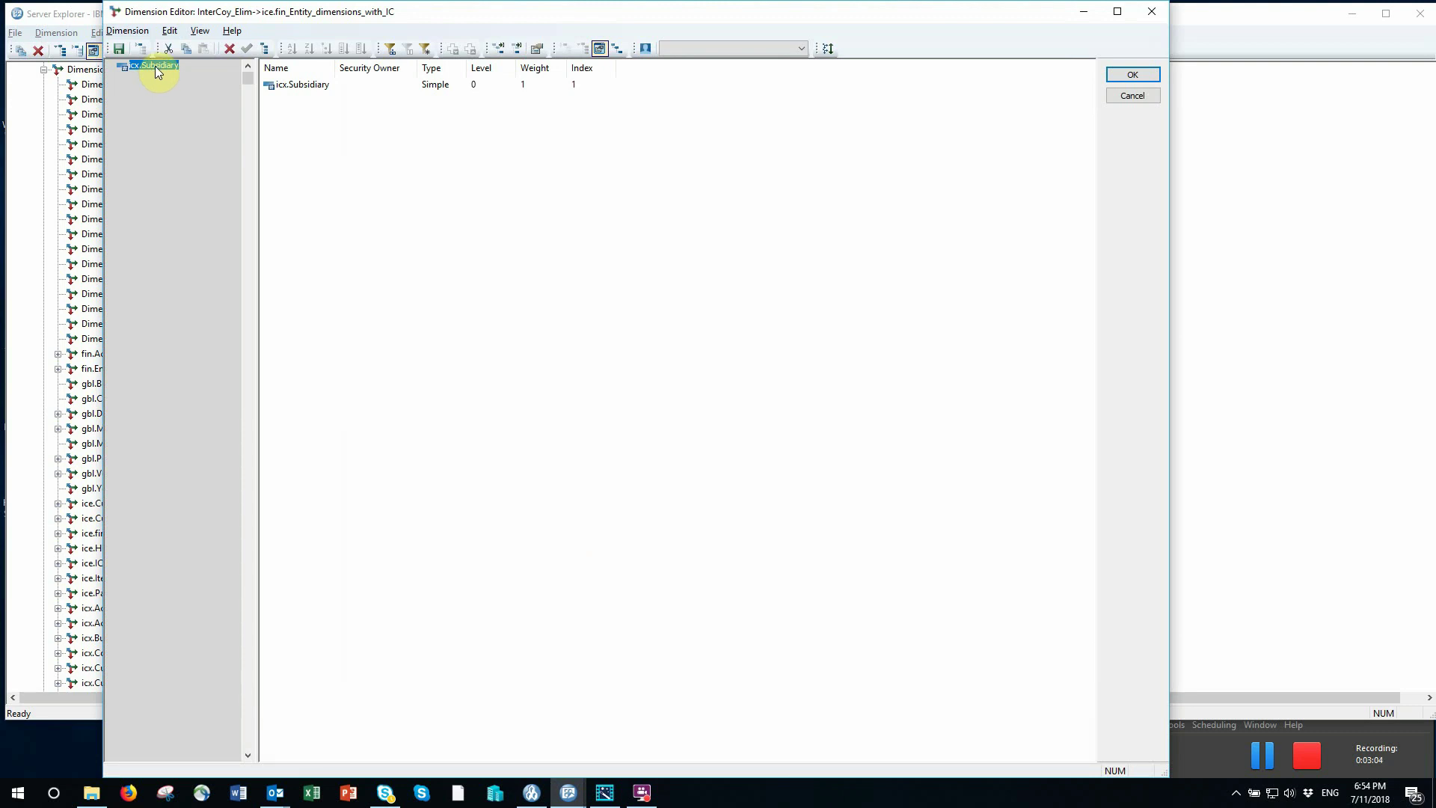
click(1144, 95)
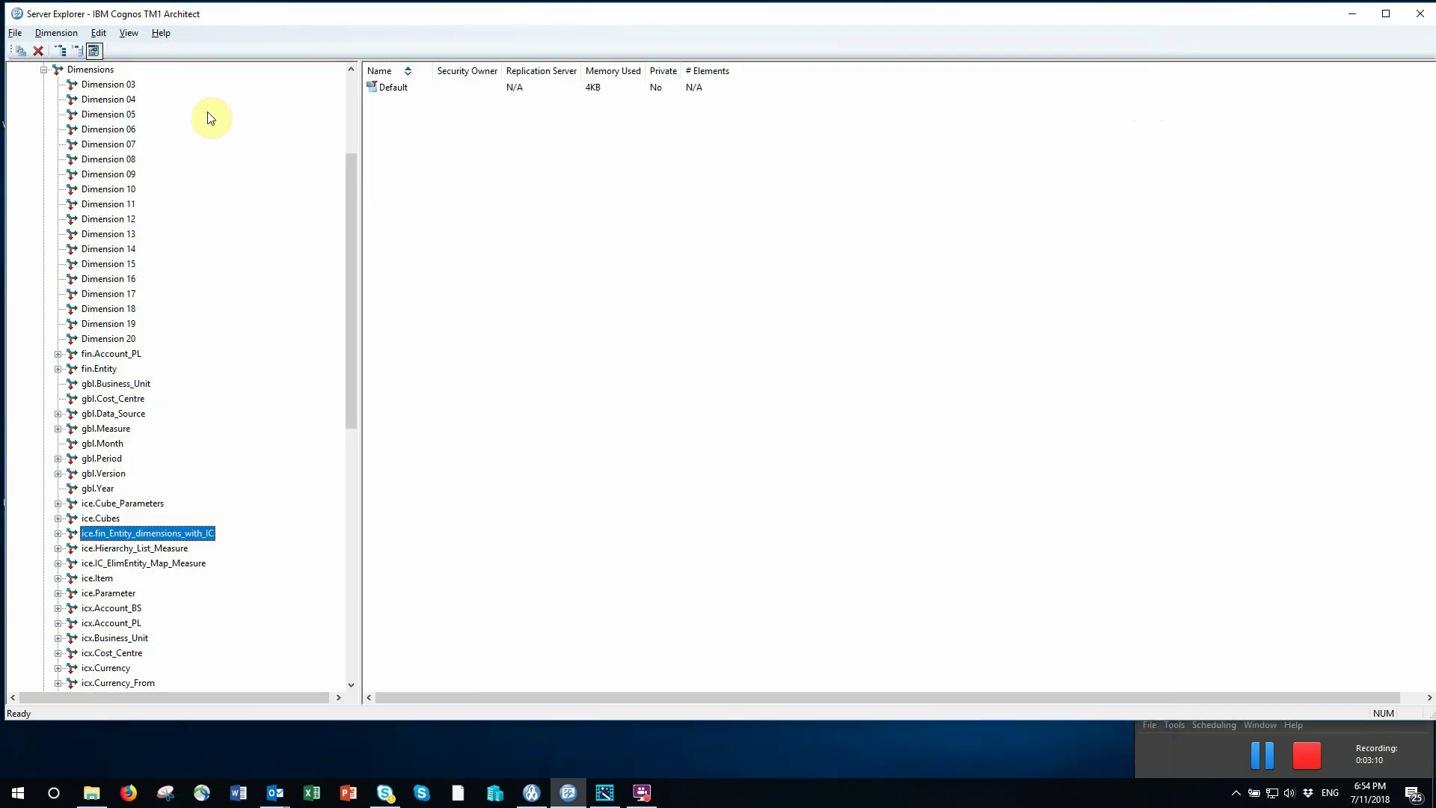
click(43, 70)
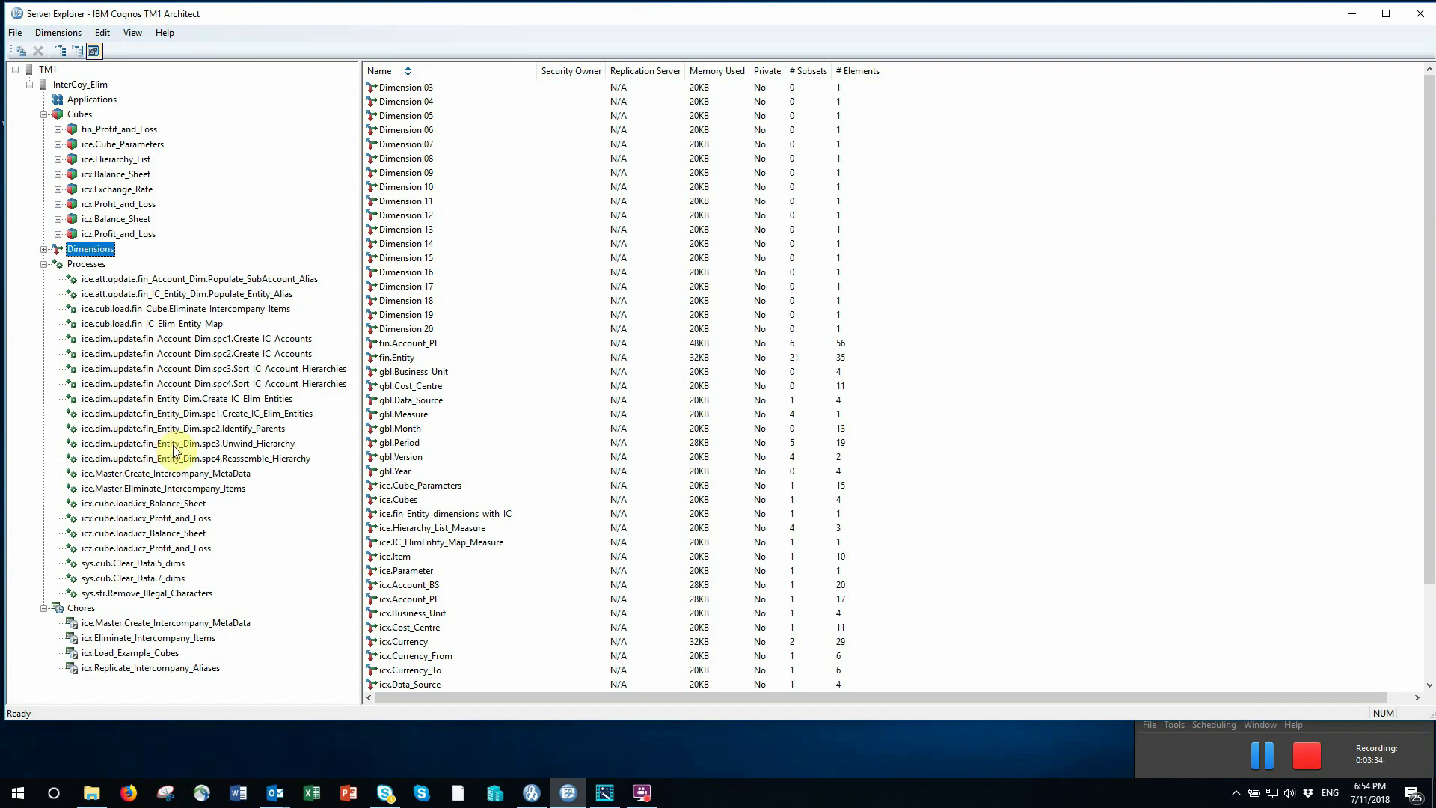
Open the ice.dim.update.fin_Entity_Dim.spc1.Create_IC_Elim_Entities process for editing and display its Prolog code.
click(252, 416)
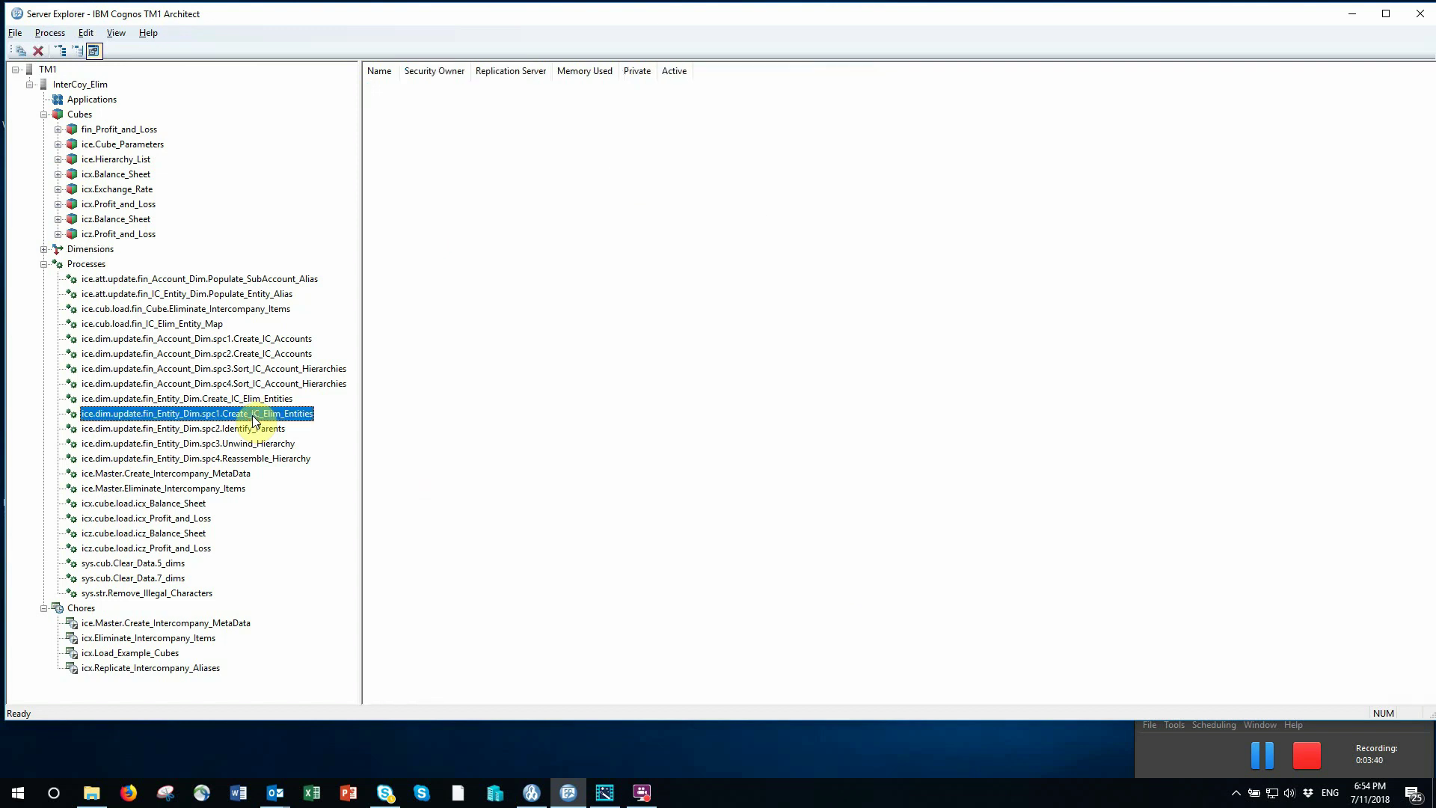
right_click(254, 421)
click(282, 445)
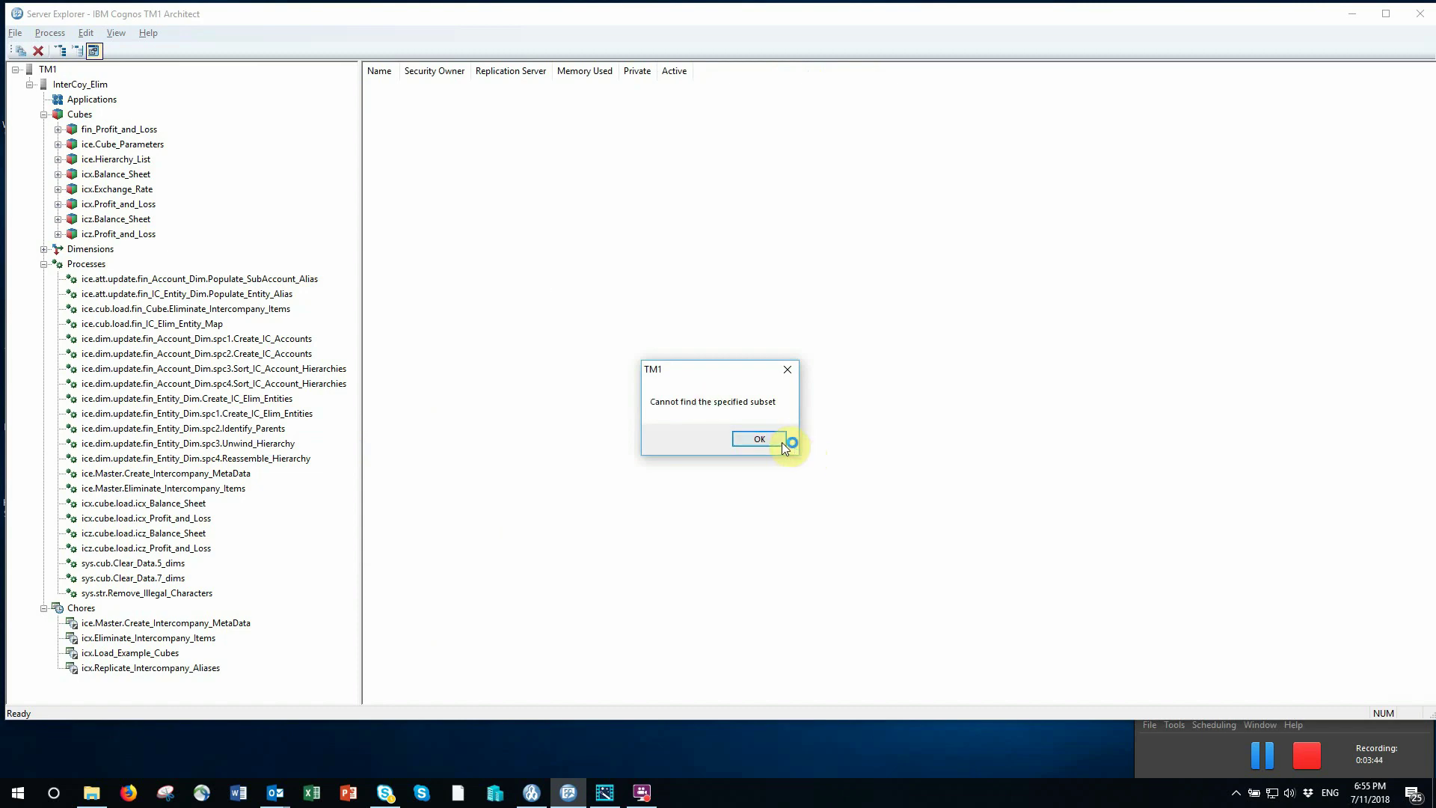
click(781, 440)
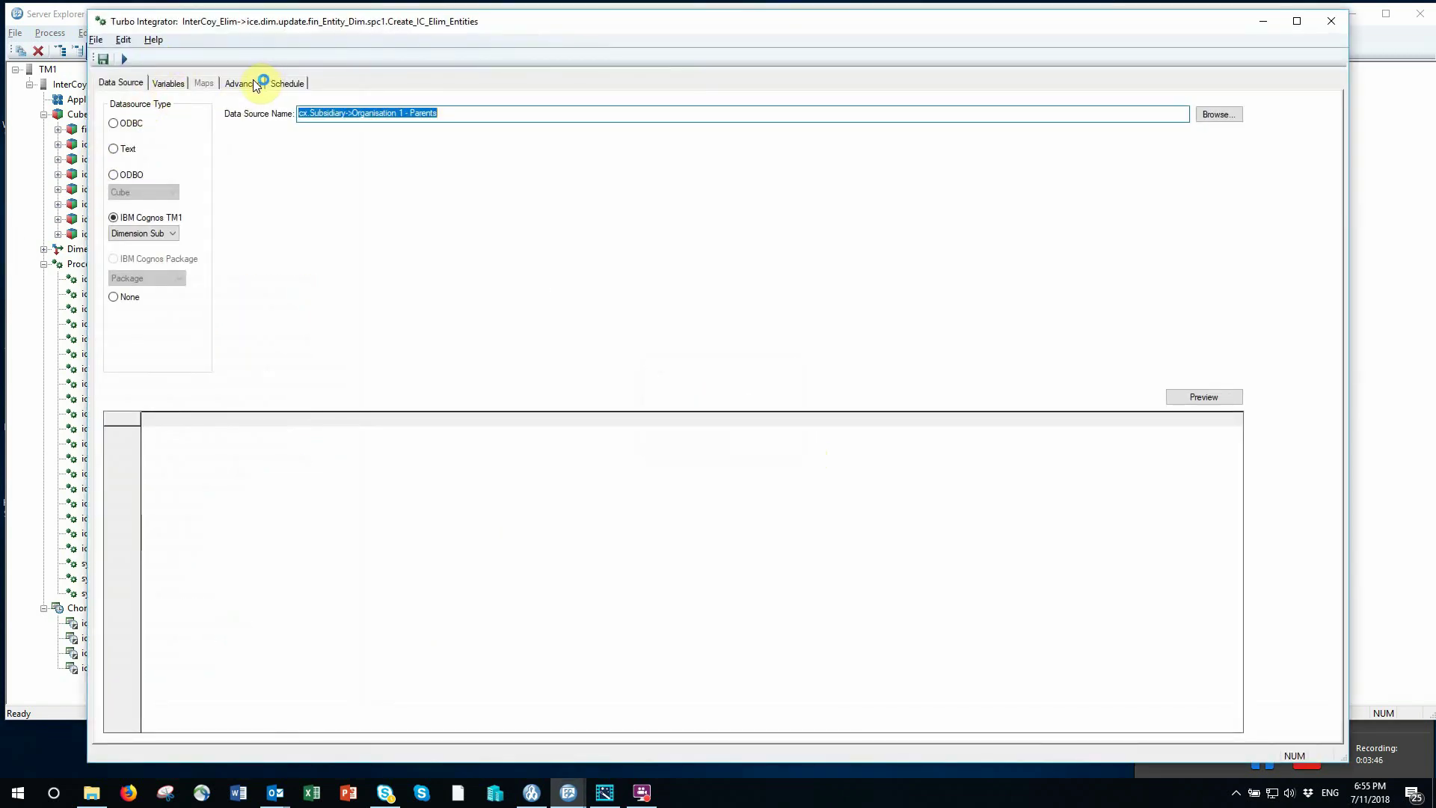
click(254, 84)
click(171, 107)
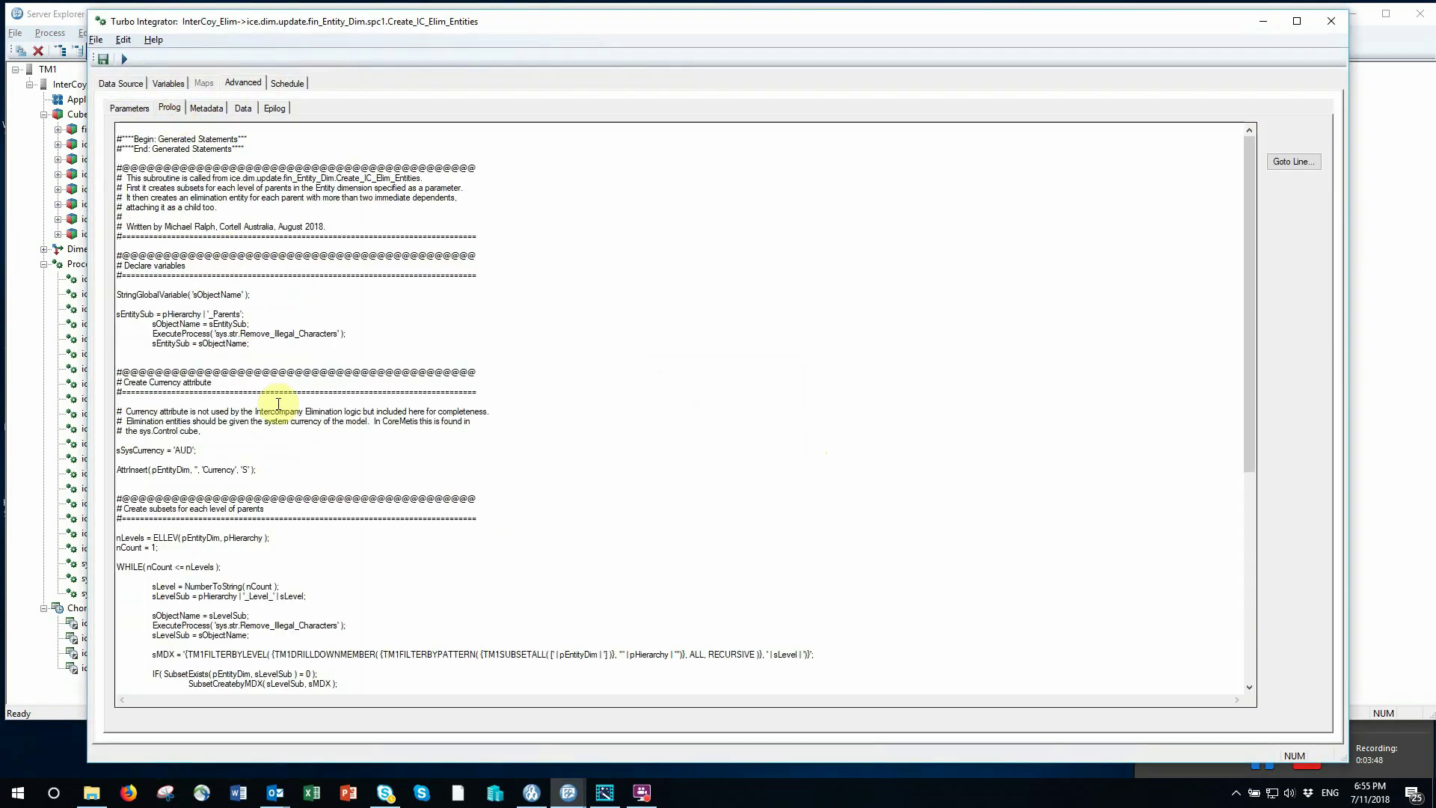
Point out the sSysCurrency = 'AUD' assignment in the Prolog code and close the process without saving.
drag(199, 450, 107, 451)
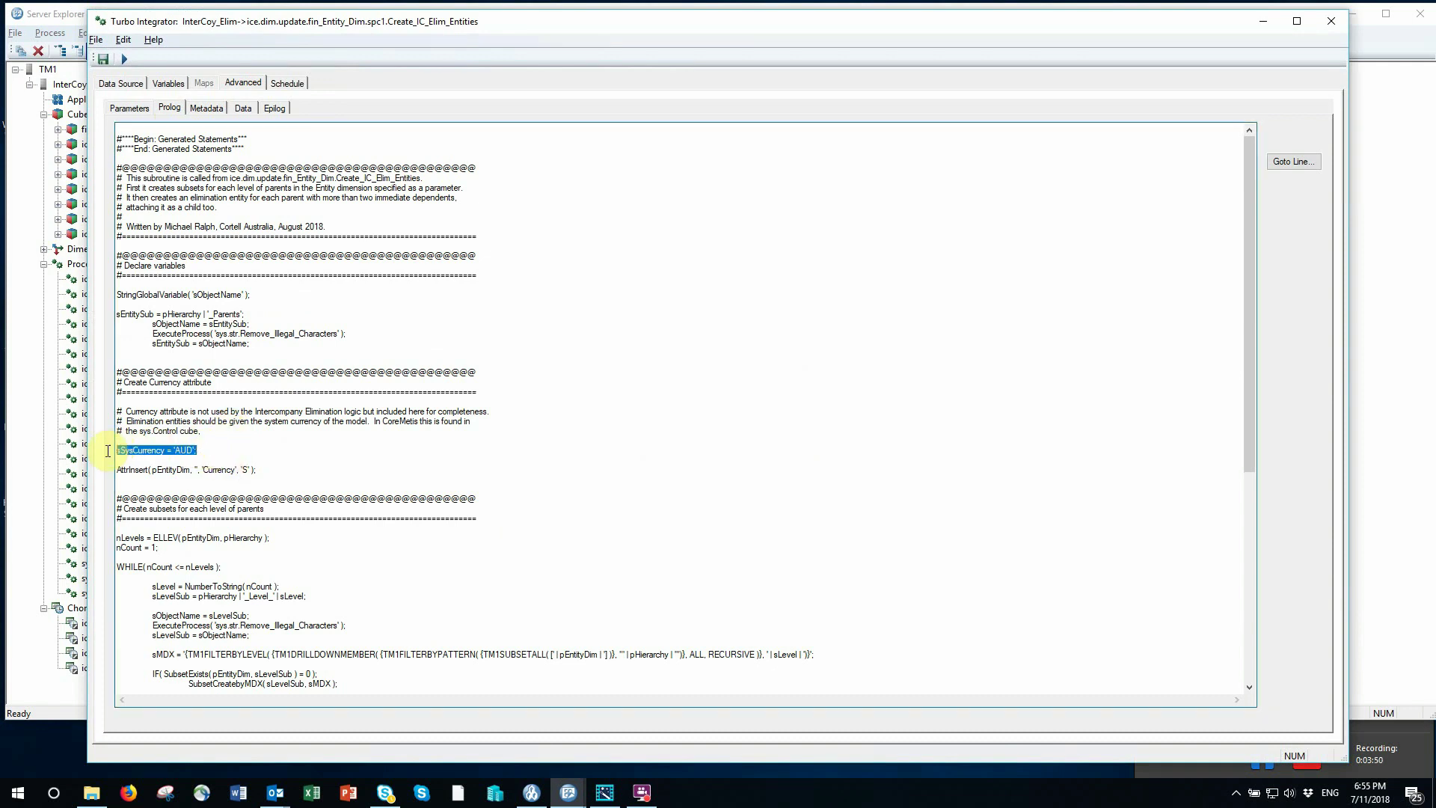
click(217, 451)
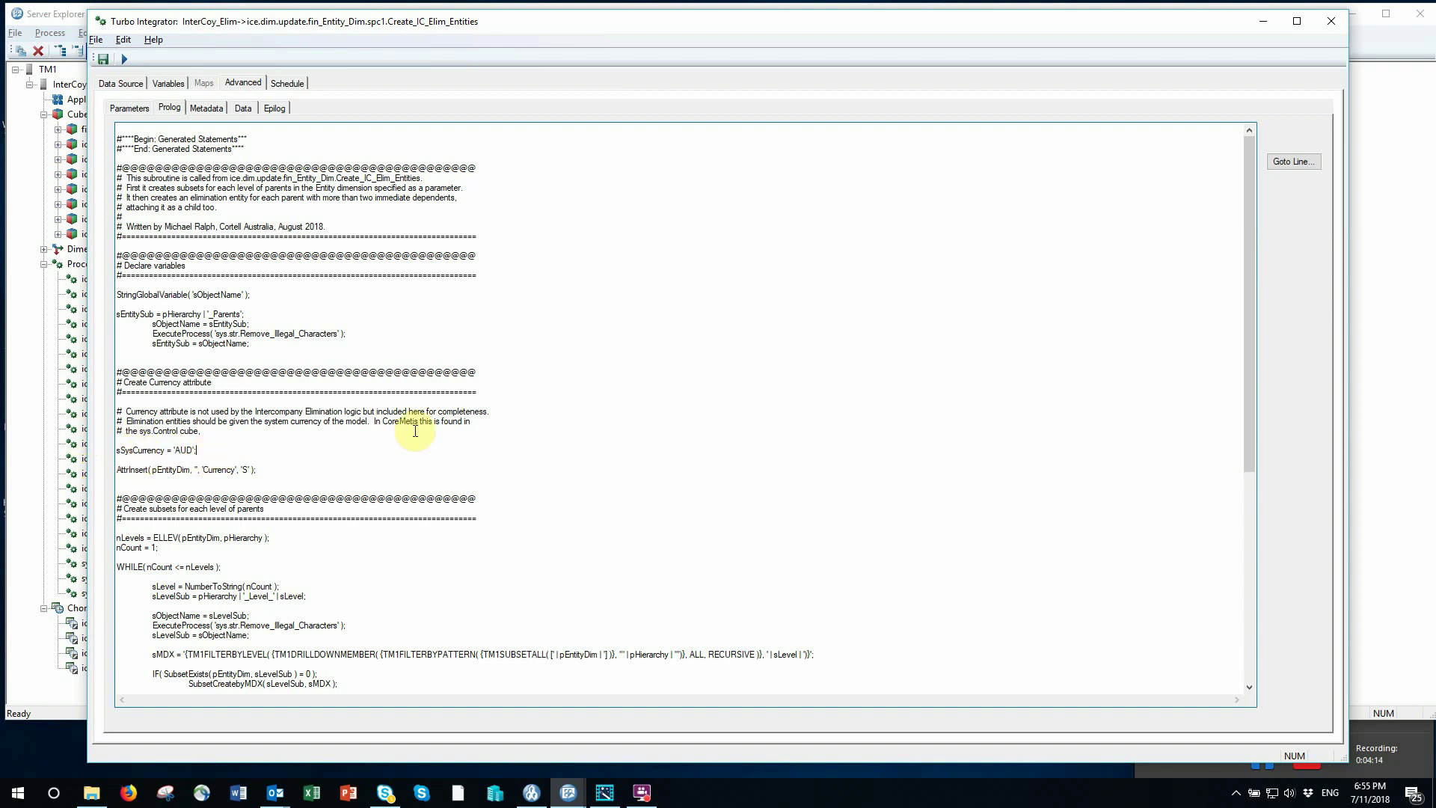
click(1332, 21)
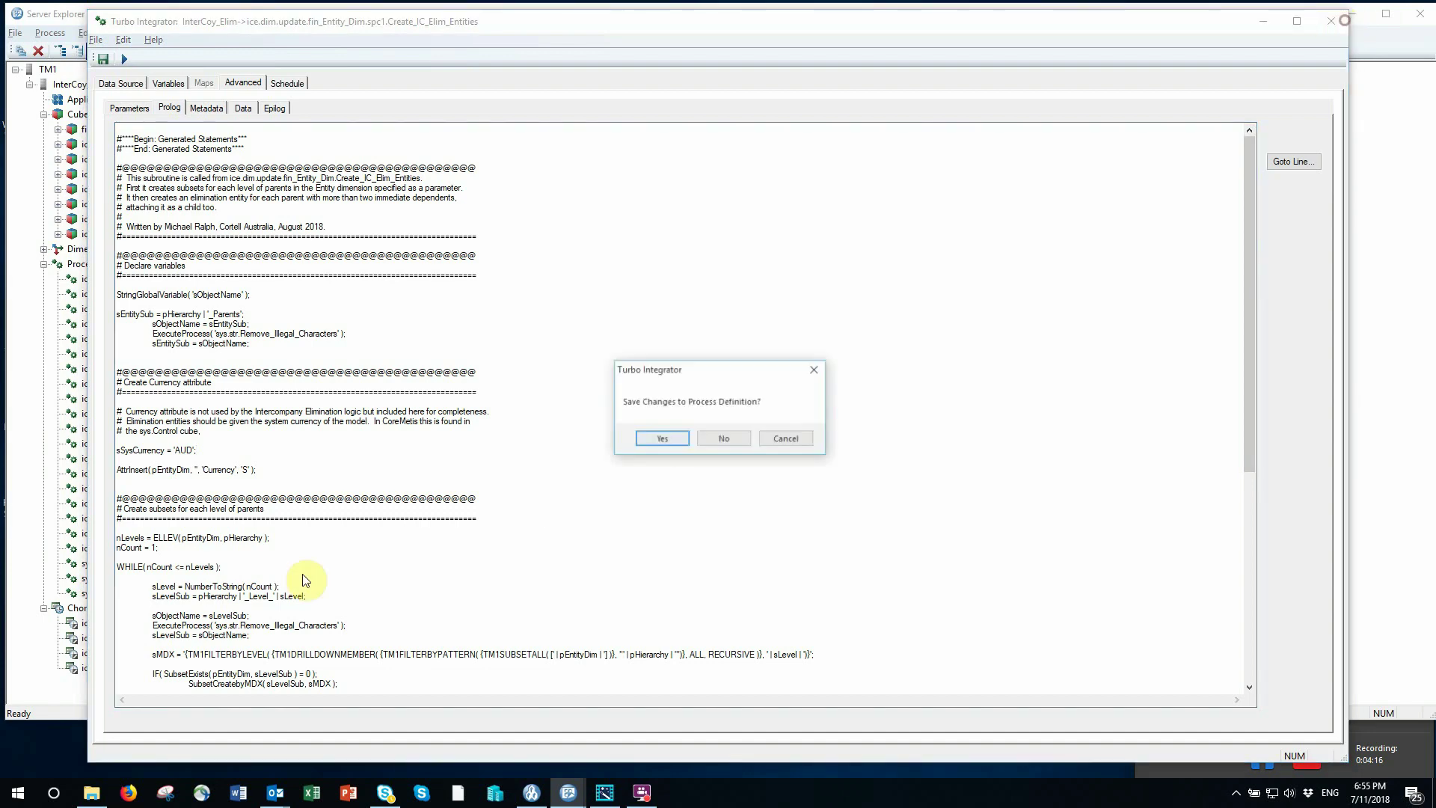
click(715, 443)
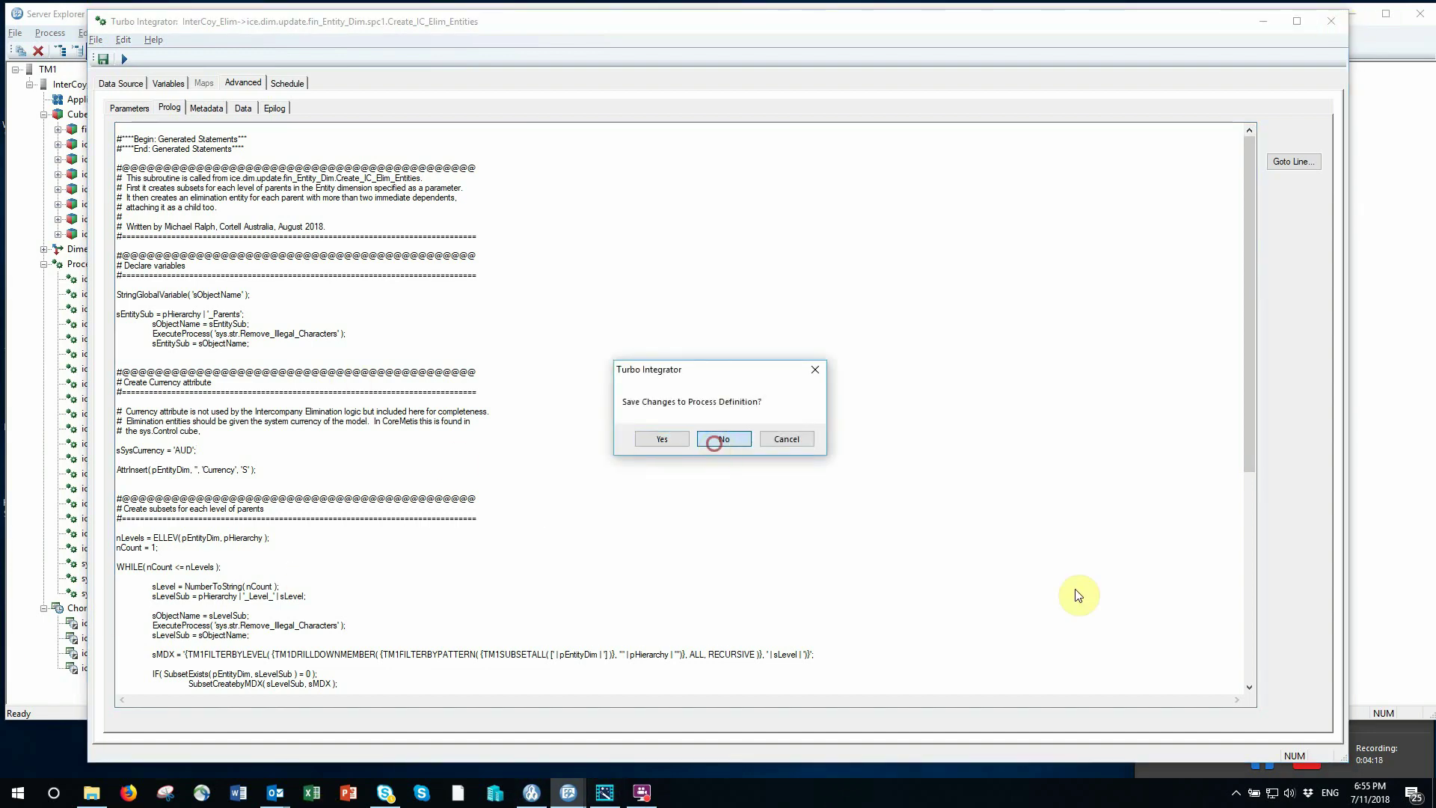
Open the Entity_Dimension view of the ice.Hierarchy_List cube and select the Item 1 cell under icx.Subsidiary.
mouse_move(1263, 756)
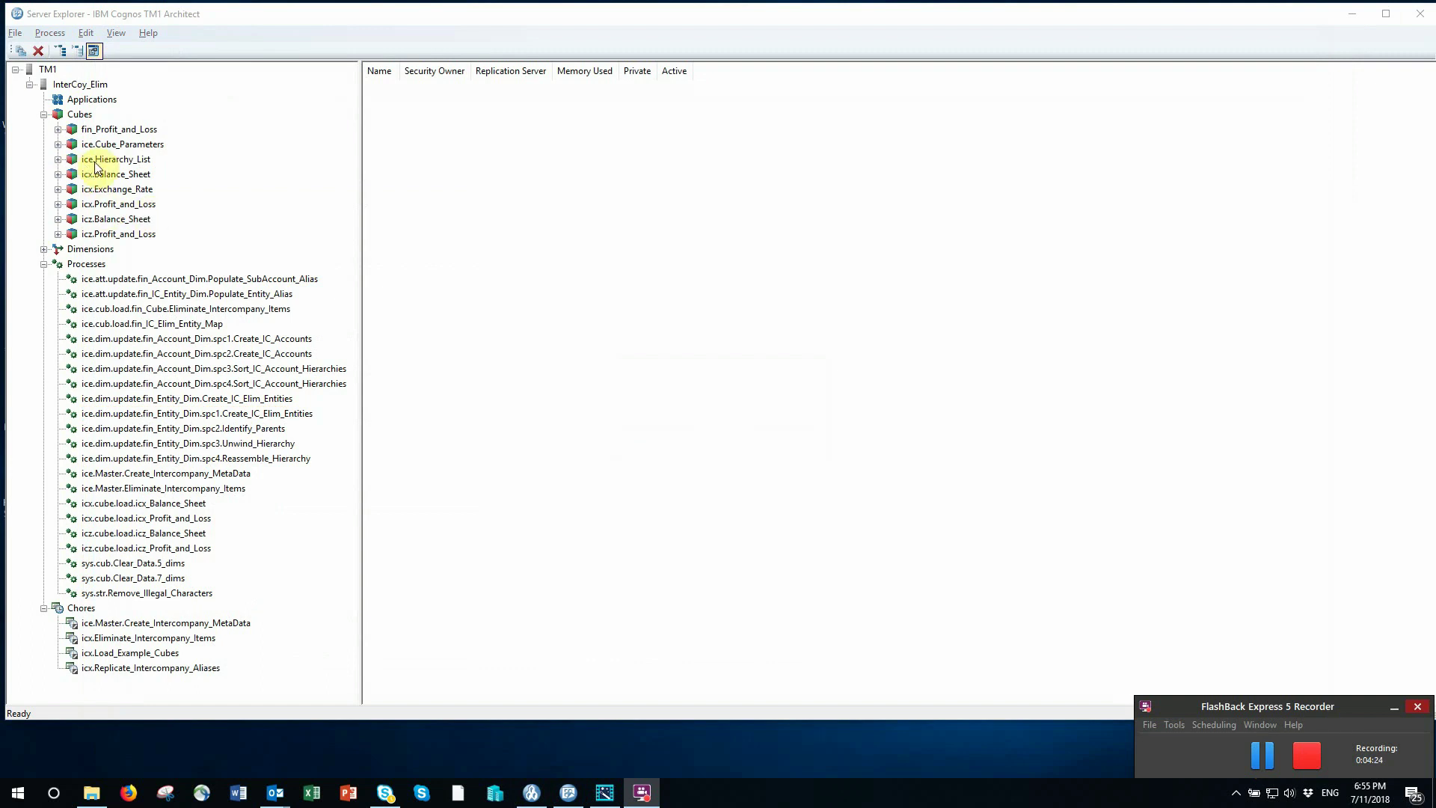
click(58, 159)
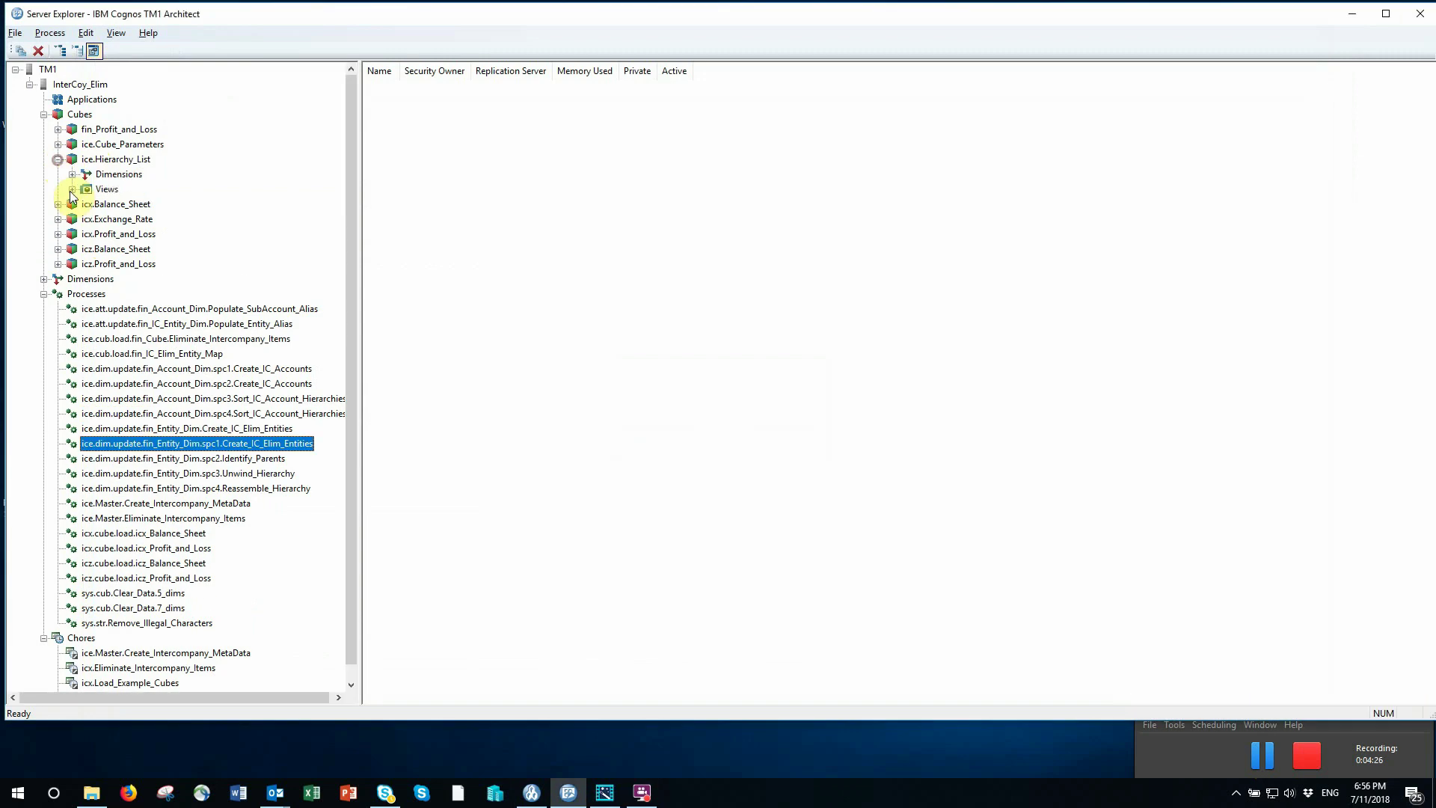
click(73, 190)
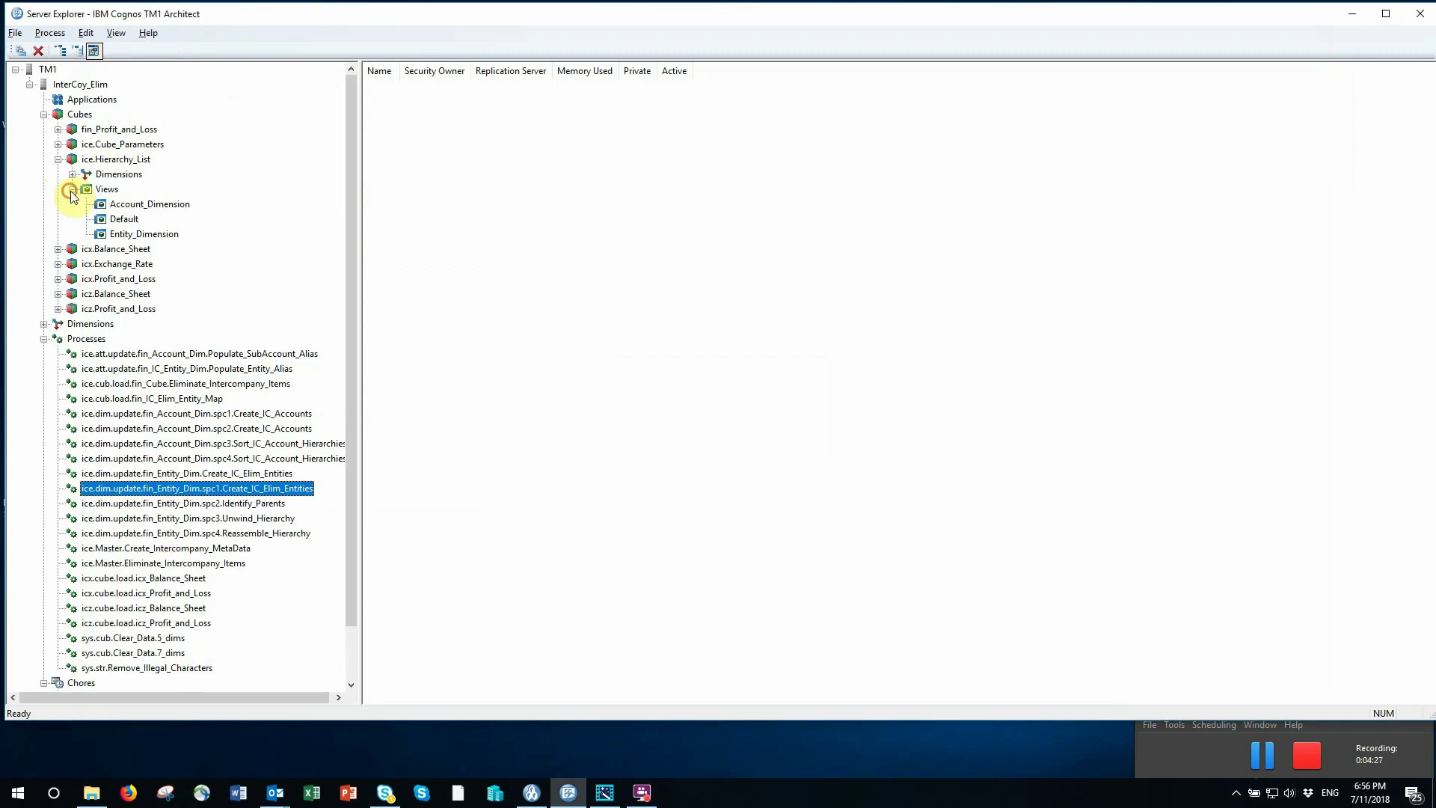
double_click(138, 235)
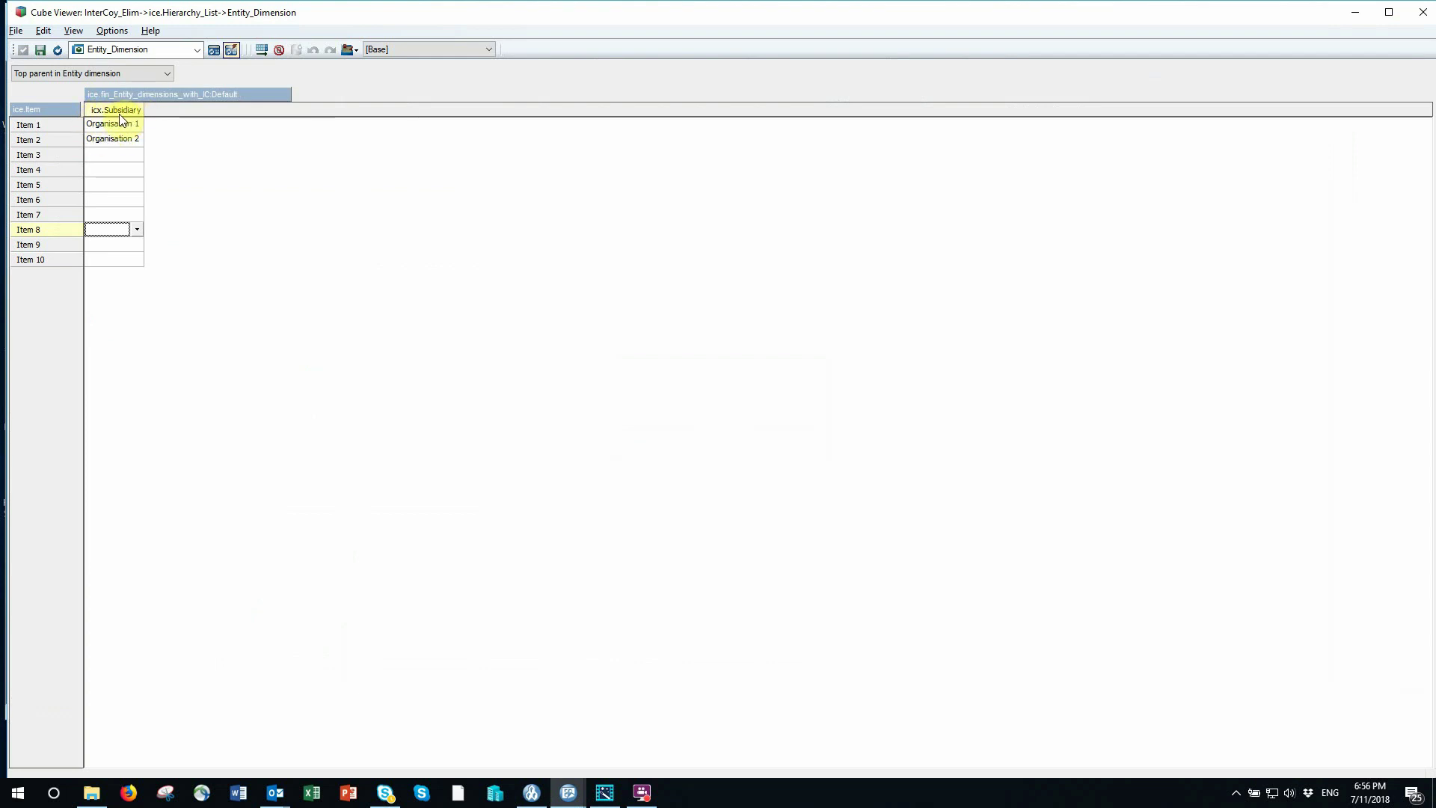
click(107, 129)
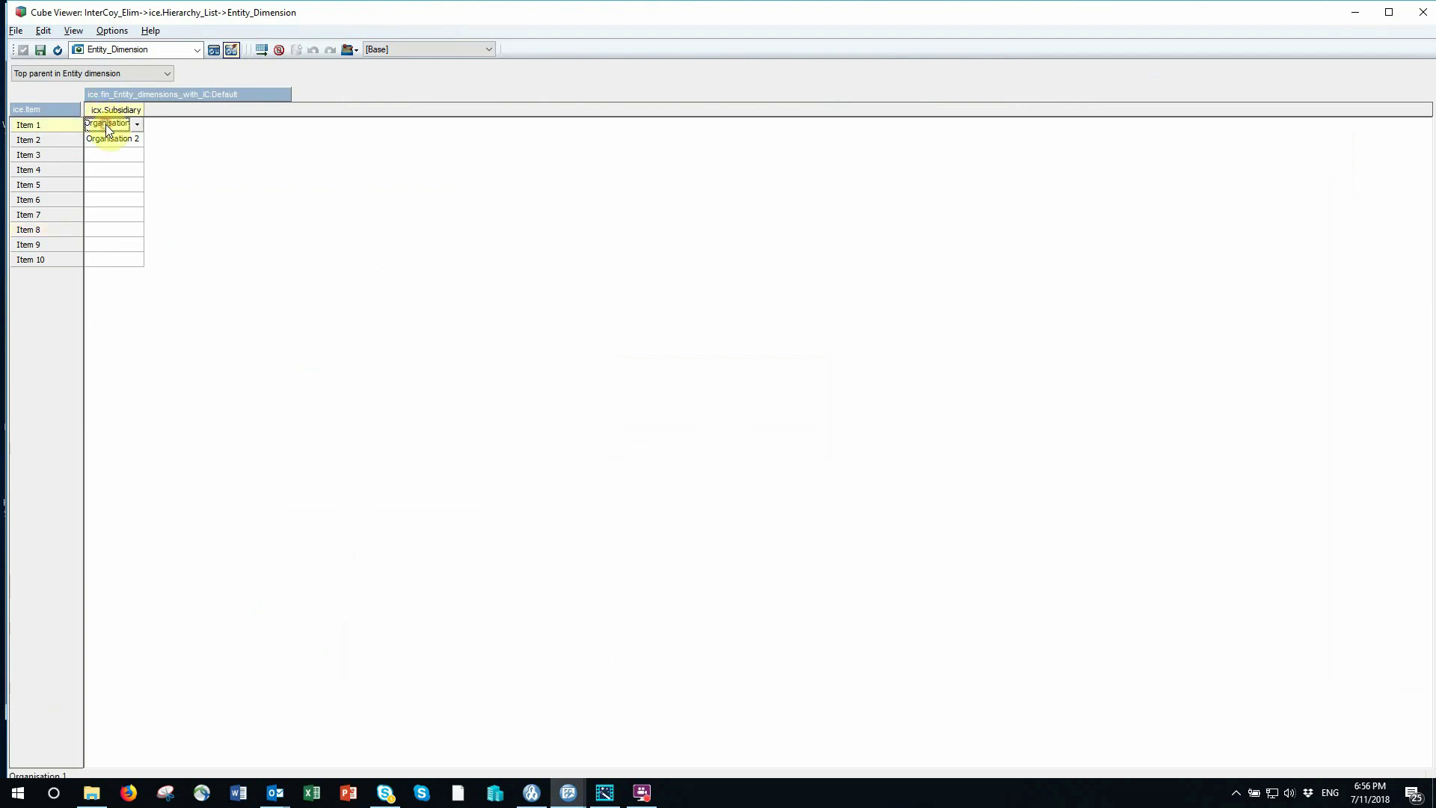
Display the list of selectable top parents for Item 3 under icx.Subsidiary and dismiss it without choosing one.
click(108, 142)
click(108, 155)
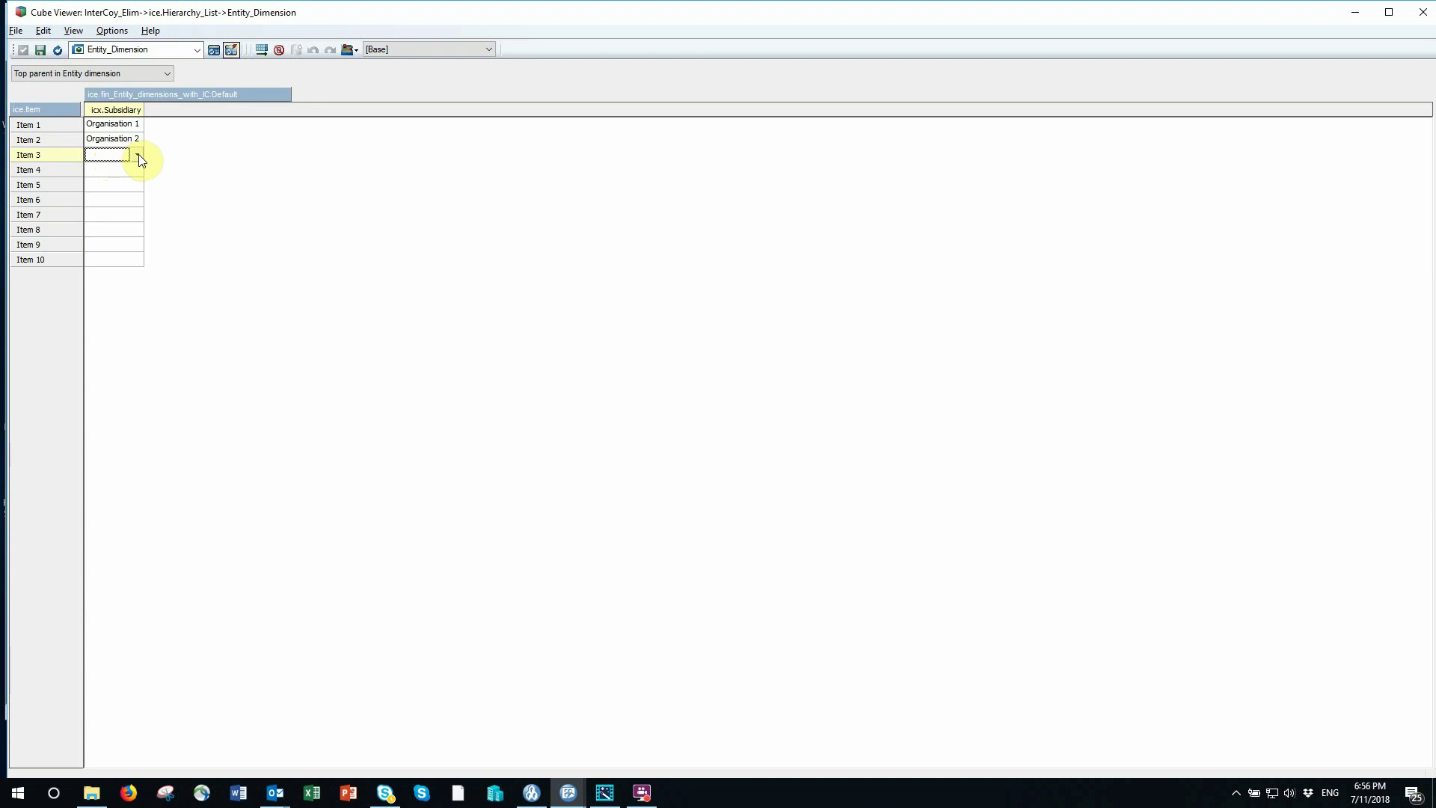
click(137, 154)
drag(184, 246, 166, 223)
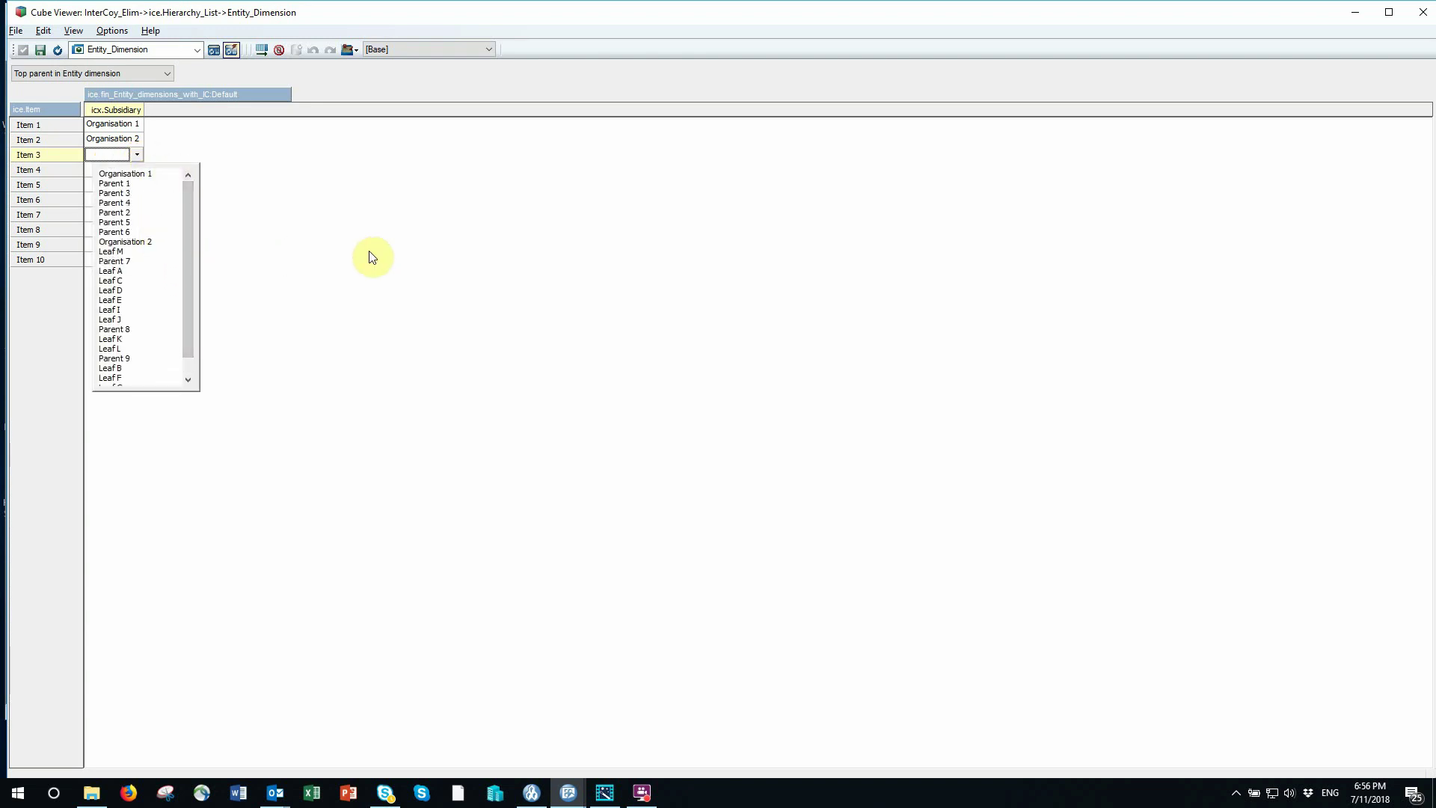
click(329, 227)
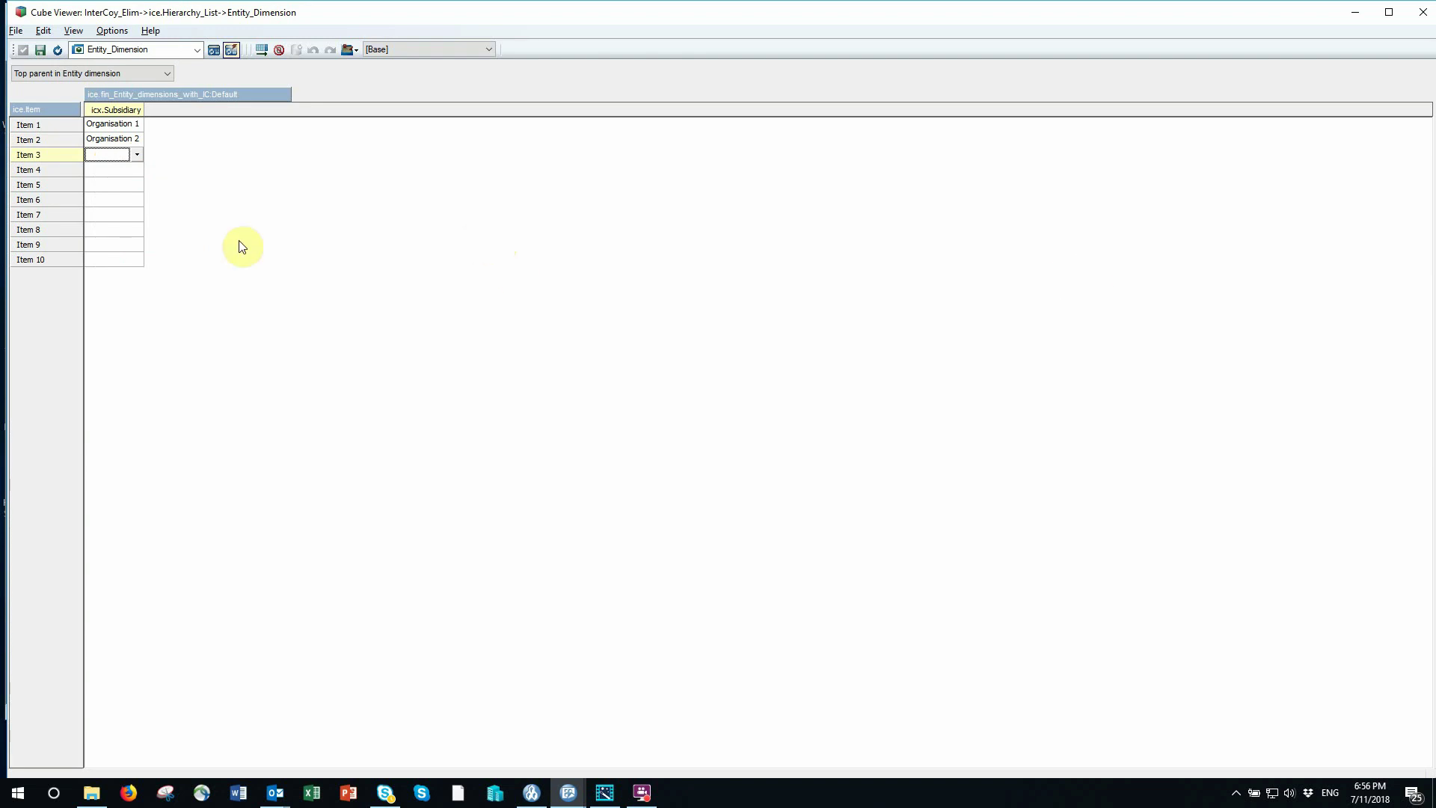
Switch the ice.Hierarchy_List cube to the Account_Dimension view and select the Item 3 cell for the account dimension needing IC entities.
click(197, 50)
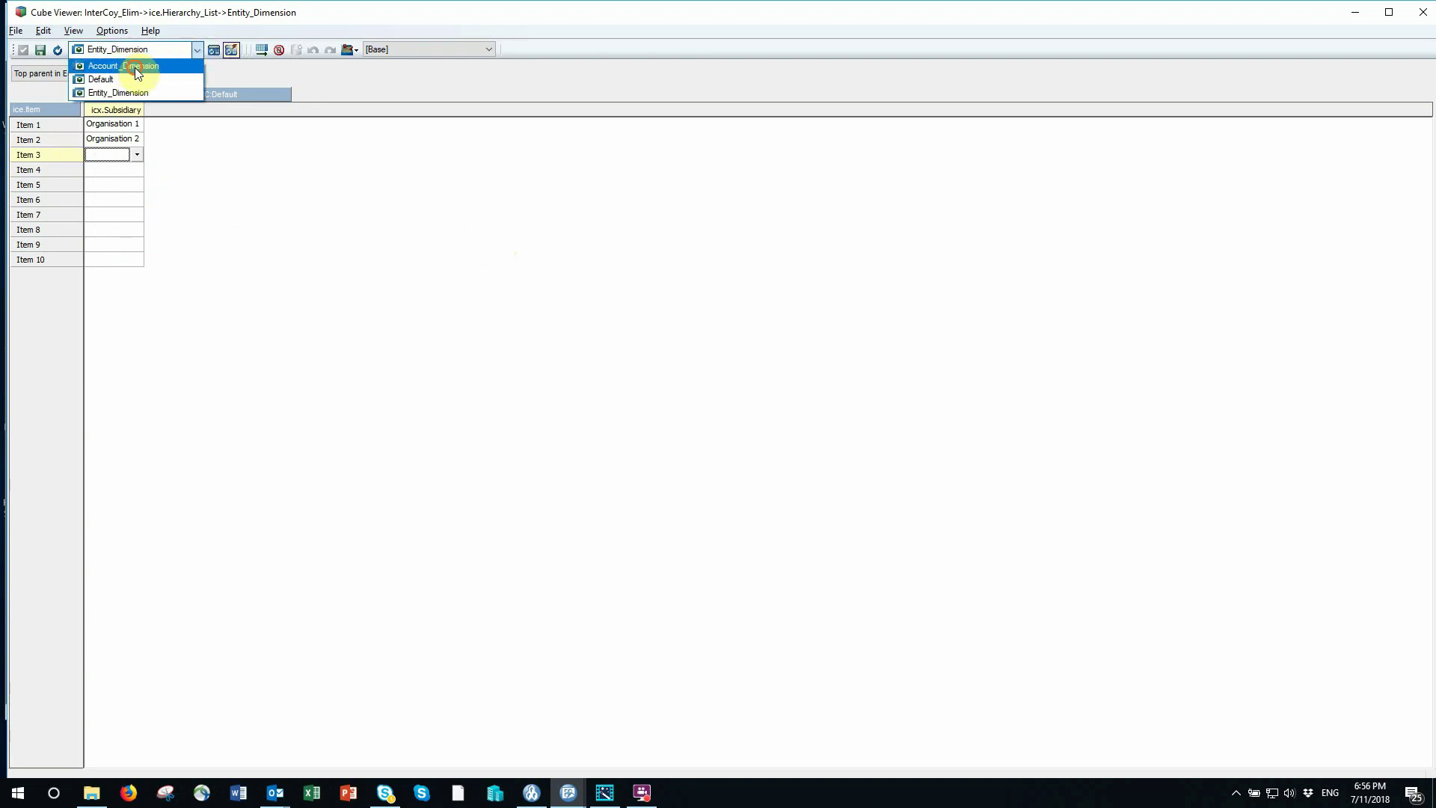
click(134, 66)
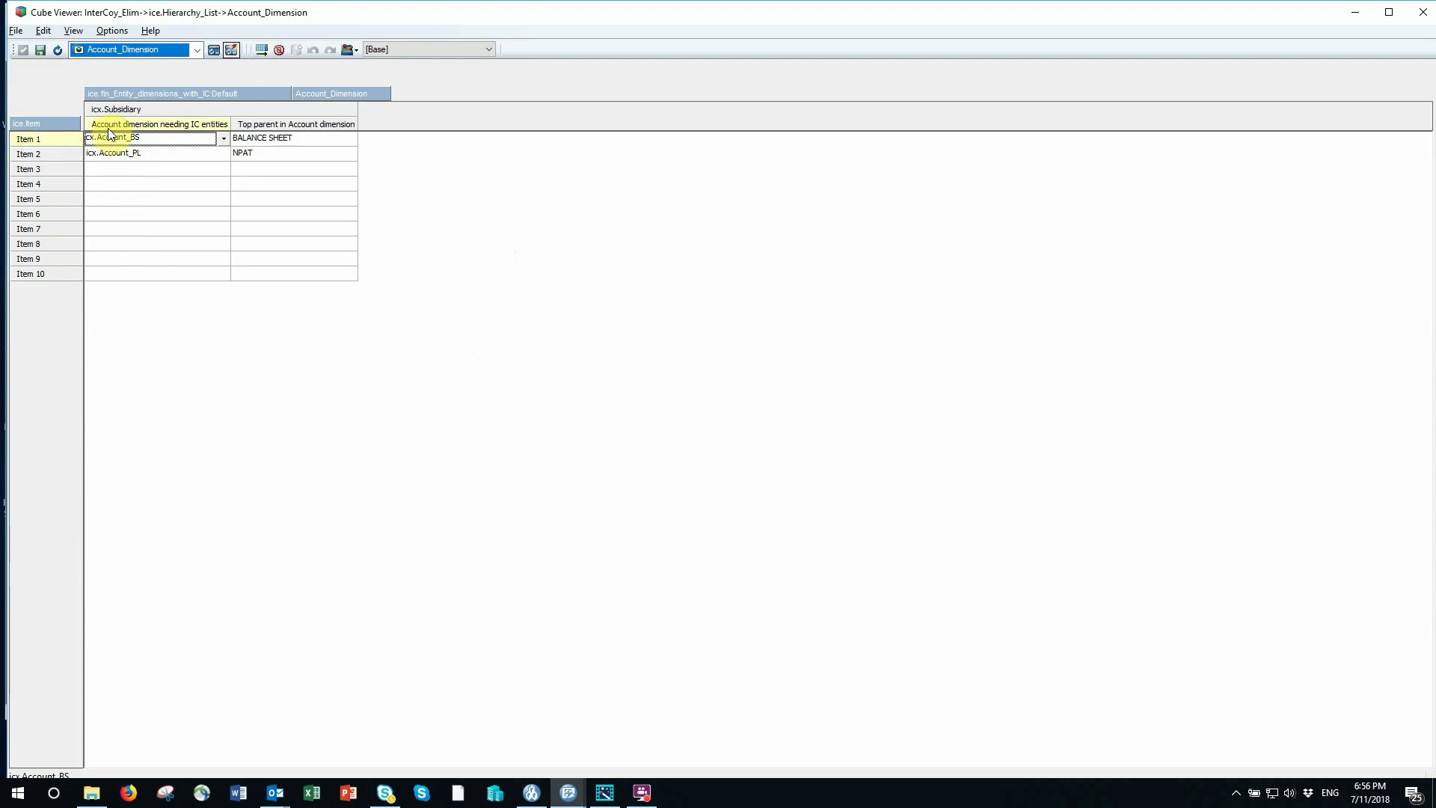
click(109, 169)
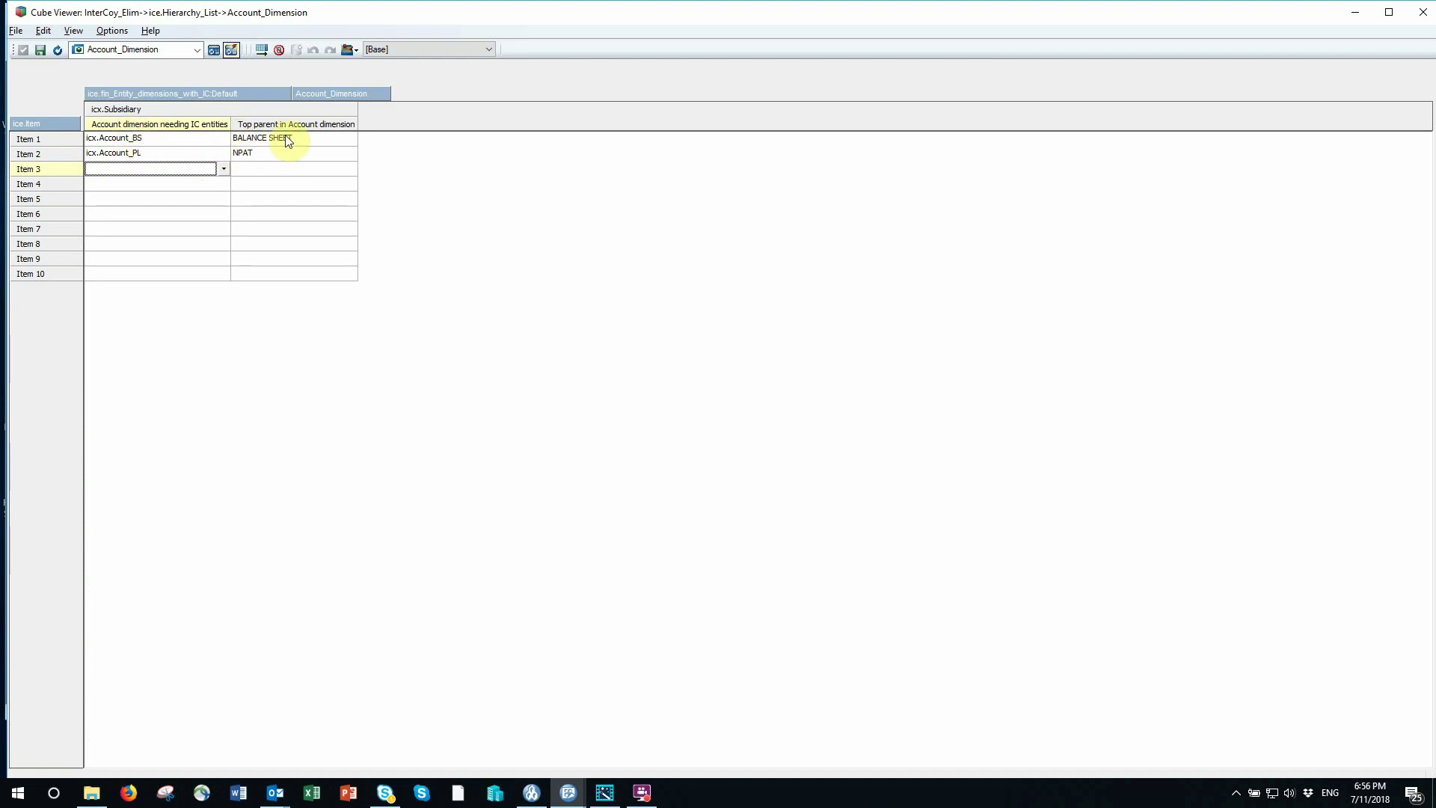
Review the selectable top parents in the Account dimension for Item 1 and Item 2 without choosing any.
click(306, 141)
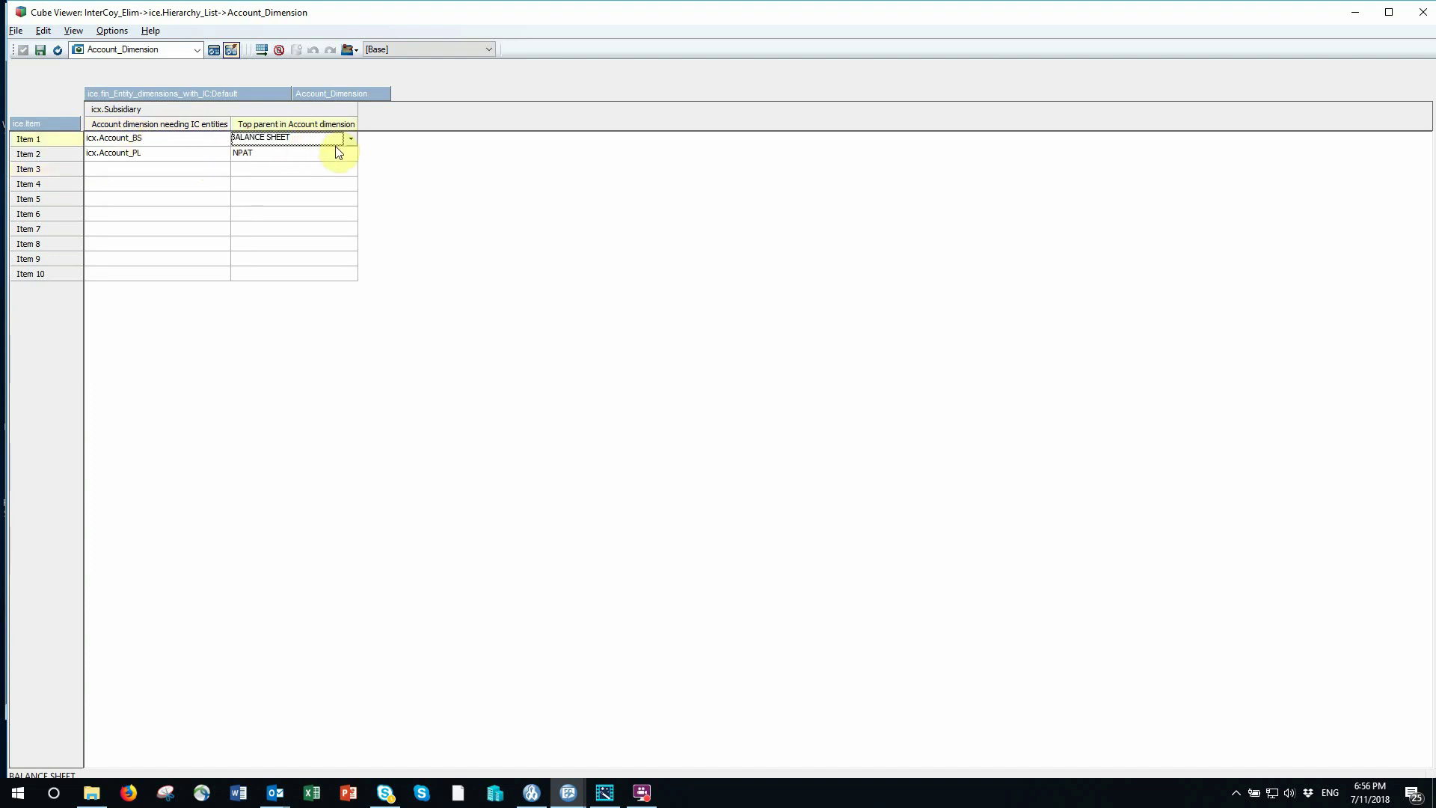
click(351, 138)
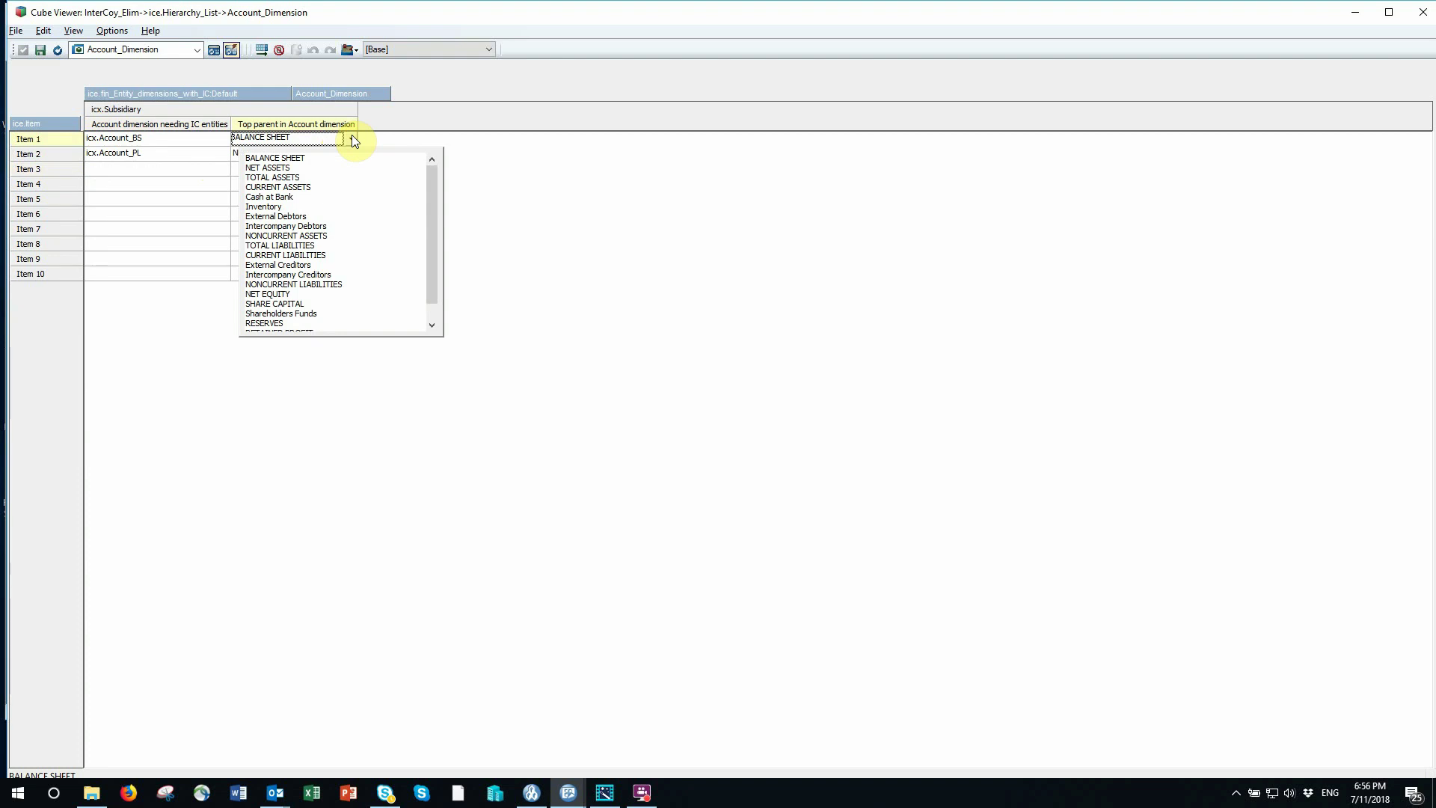
click(351, 138)
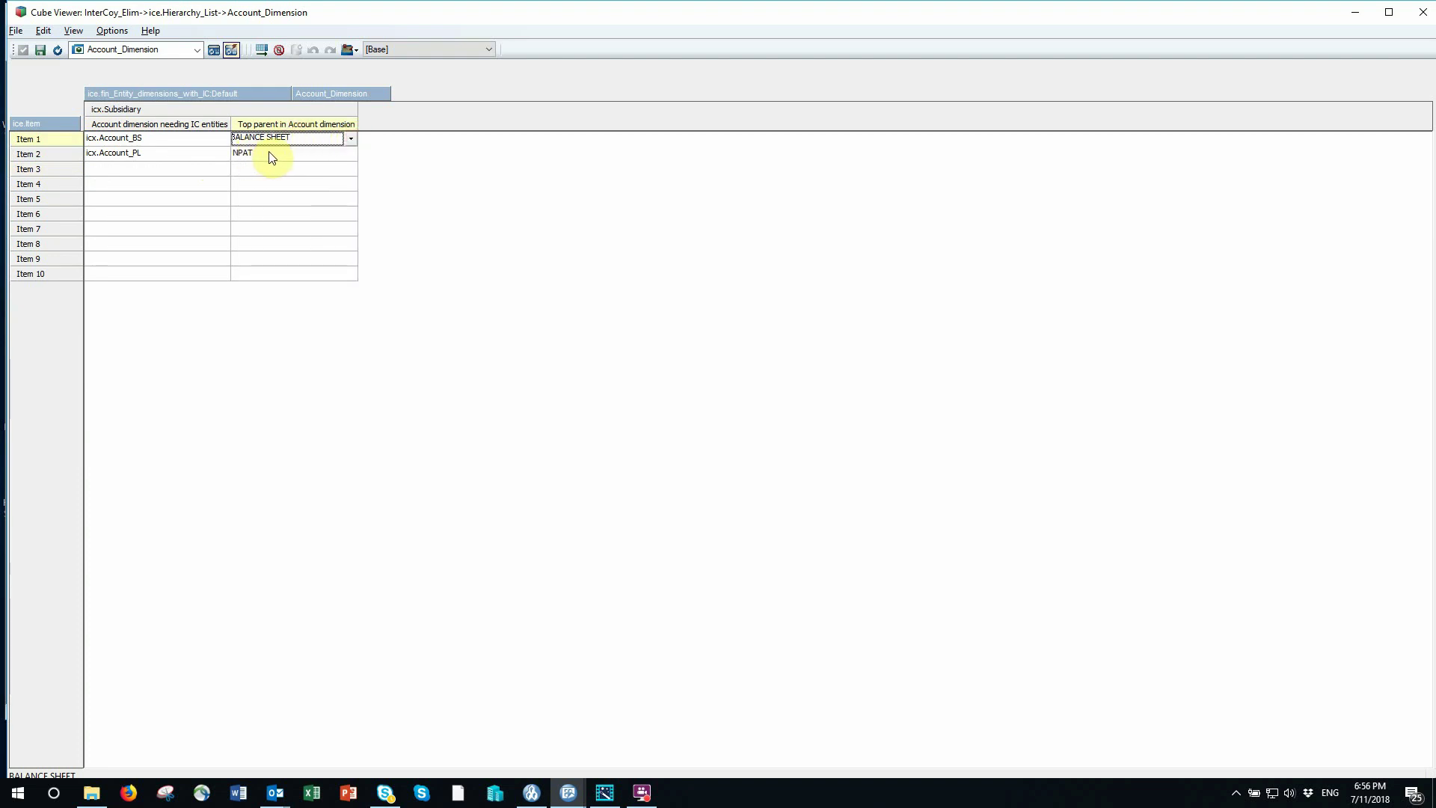
click(281, 157)
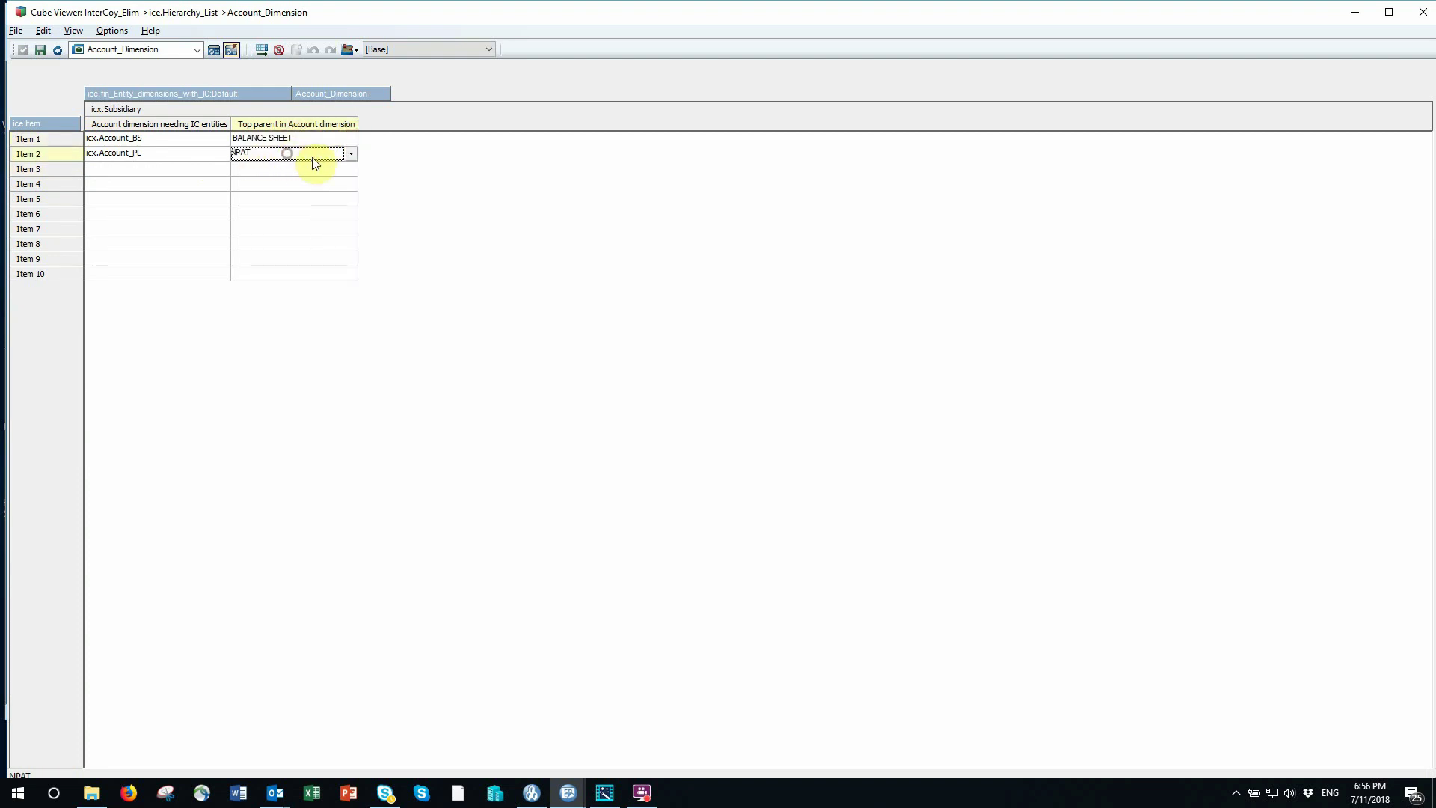
click(356, 153)
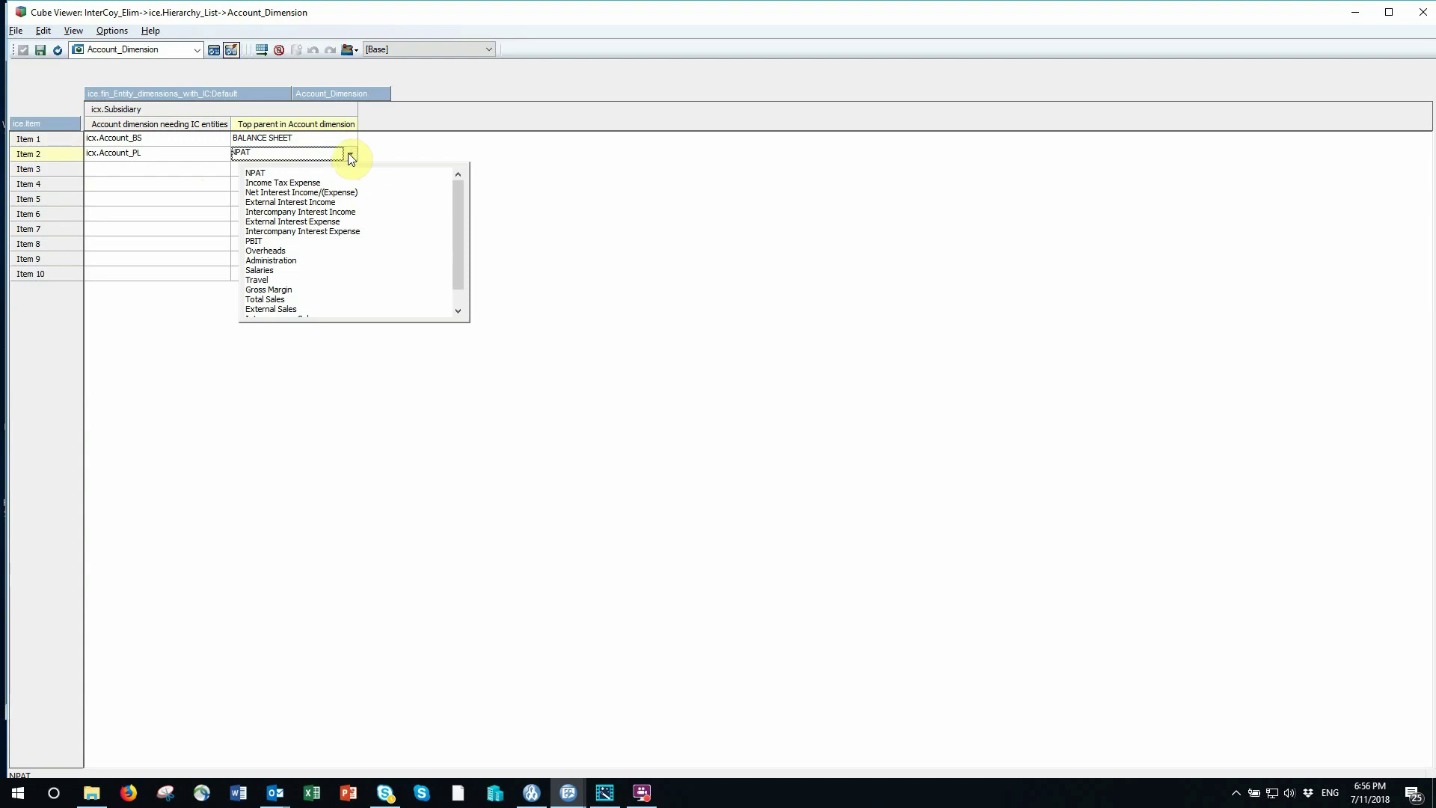
click(348, 152)
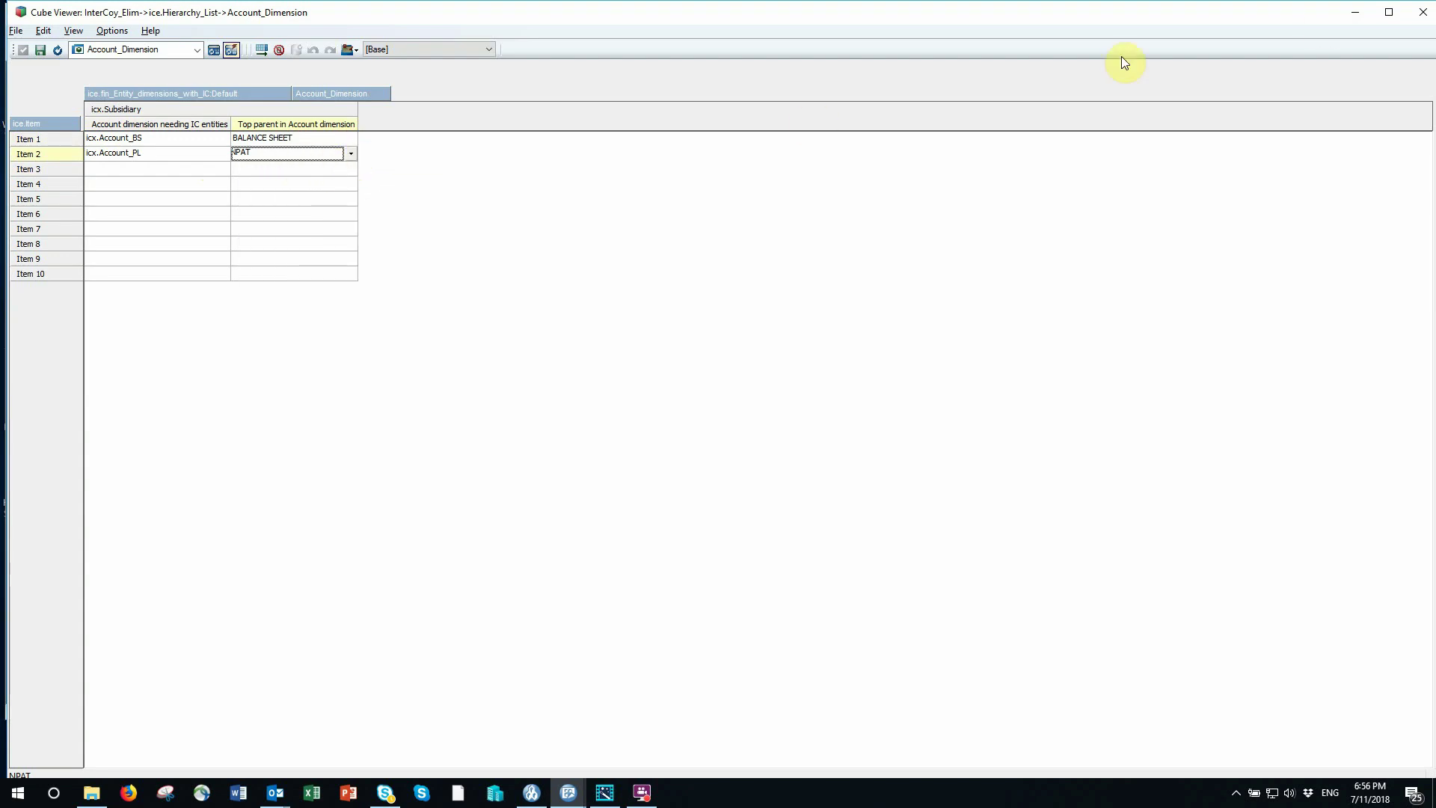
Close the Account_Dimension view and collapse the ice.Hierarchy_List cube in the server tree.
click(1423, 15)
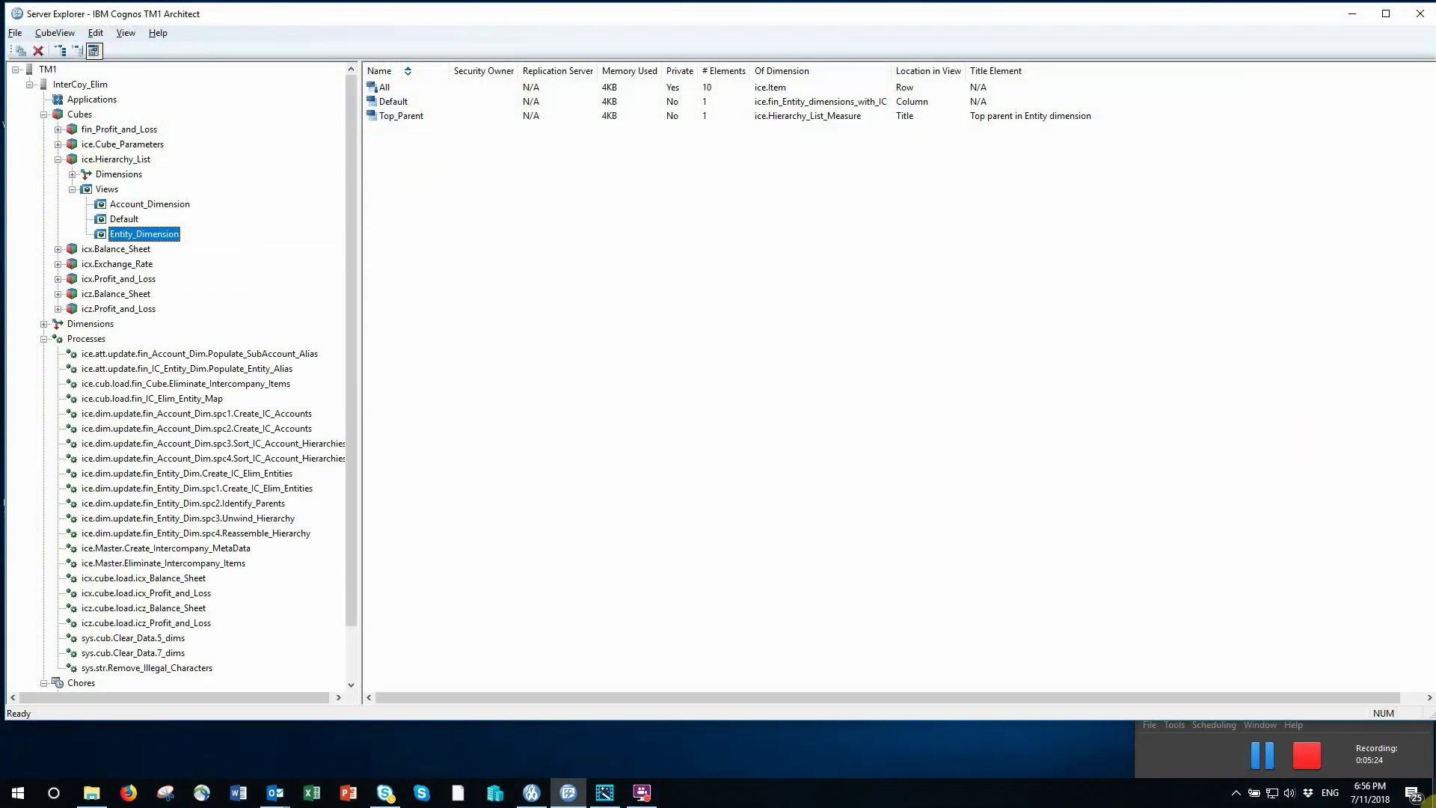
click(57, 160)
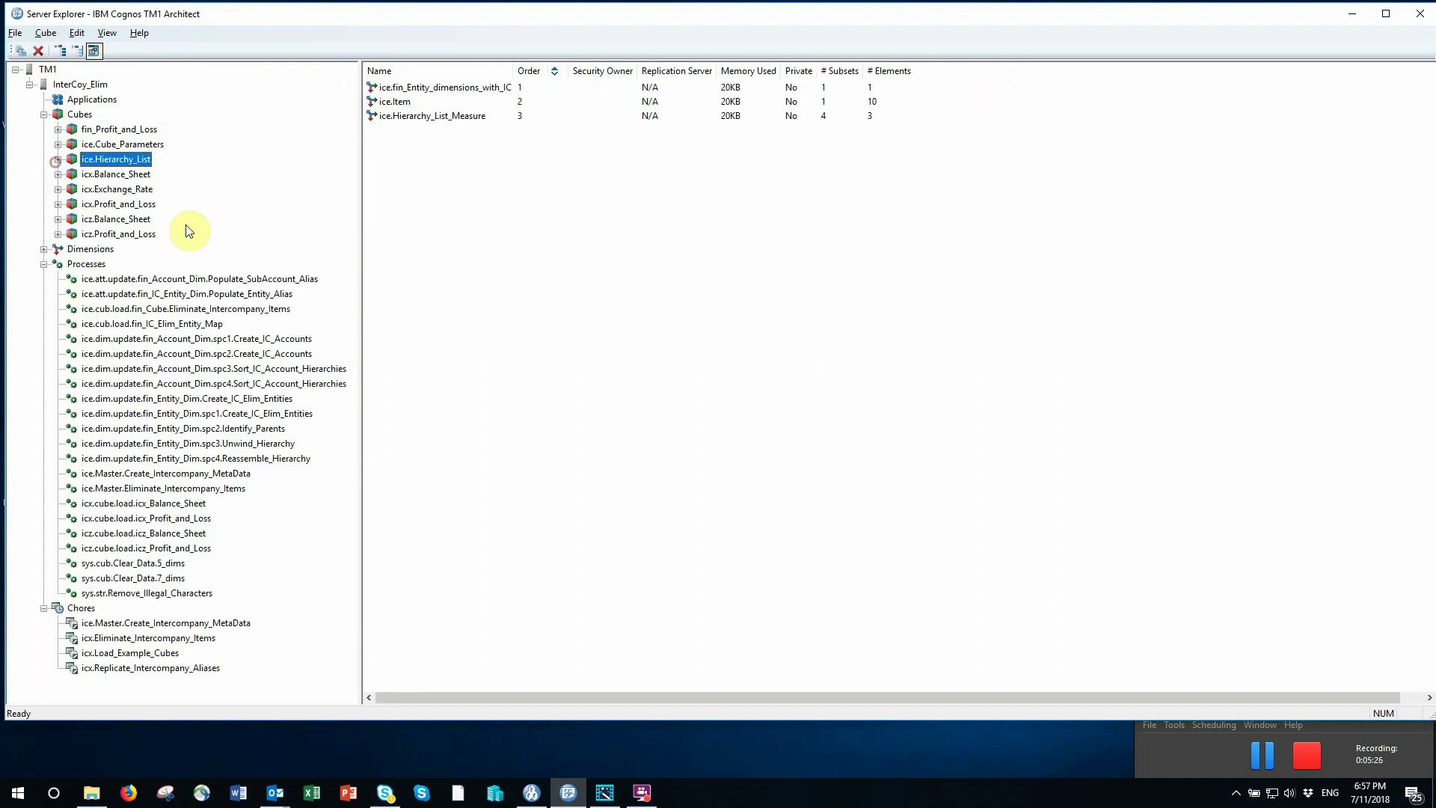
click(1281, 764)
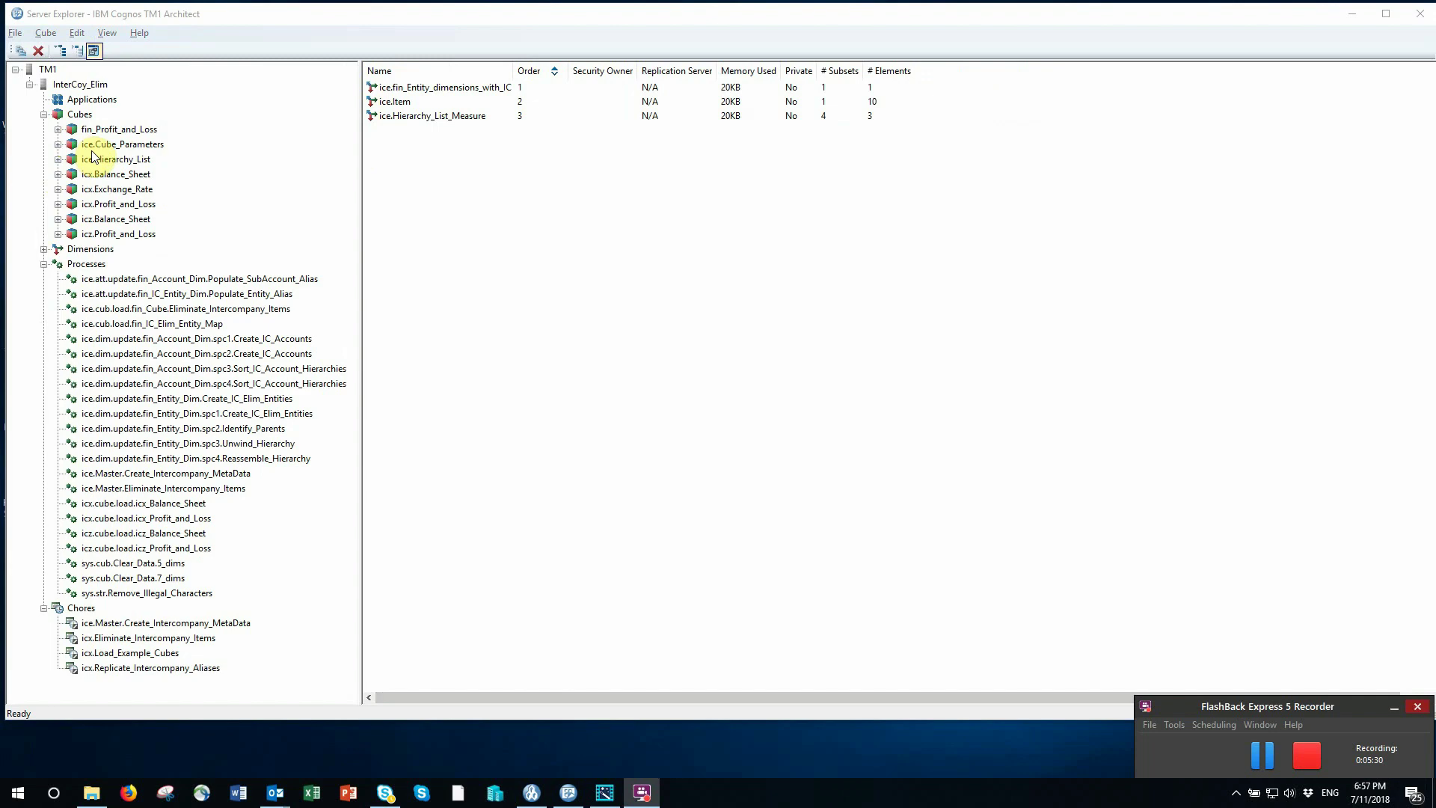
Open the Default view of the ice.Cube_Parameters cube and maximize its window.
click(58, 144)
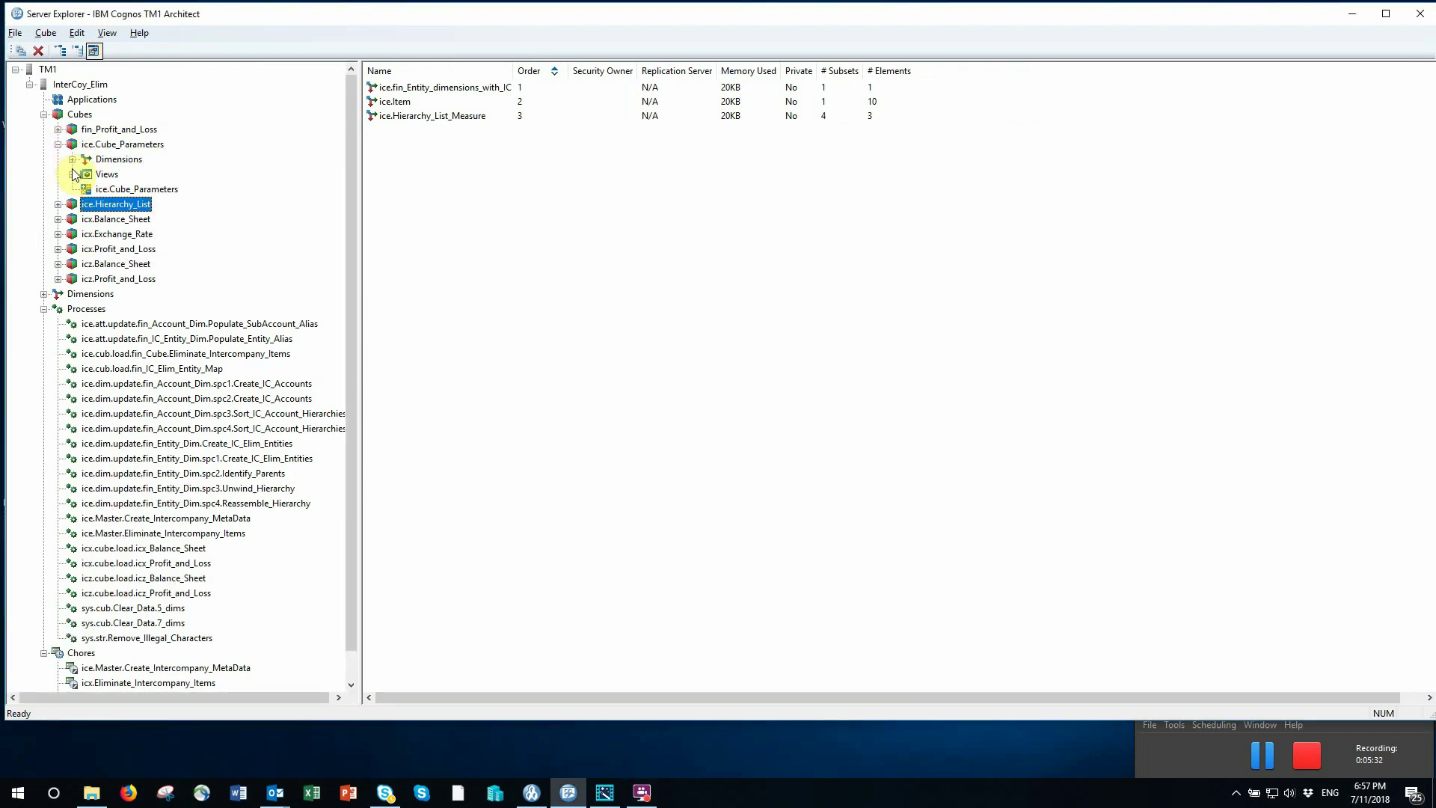
click(71, 174)
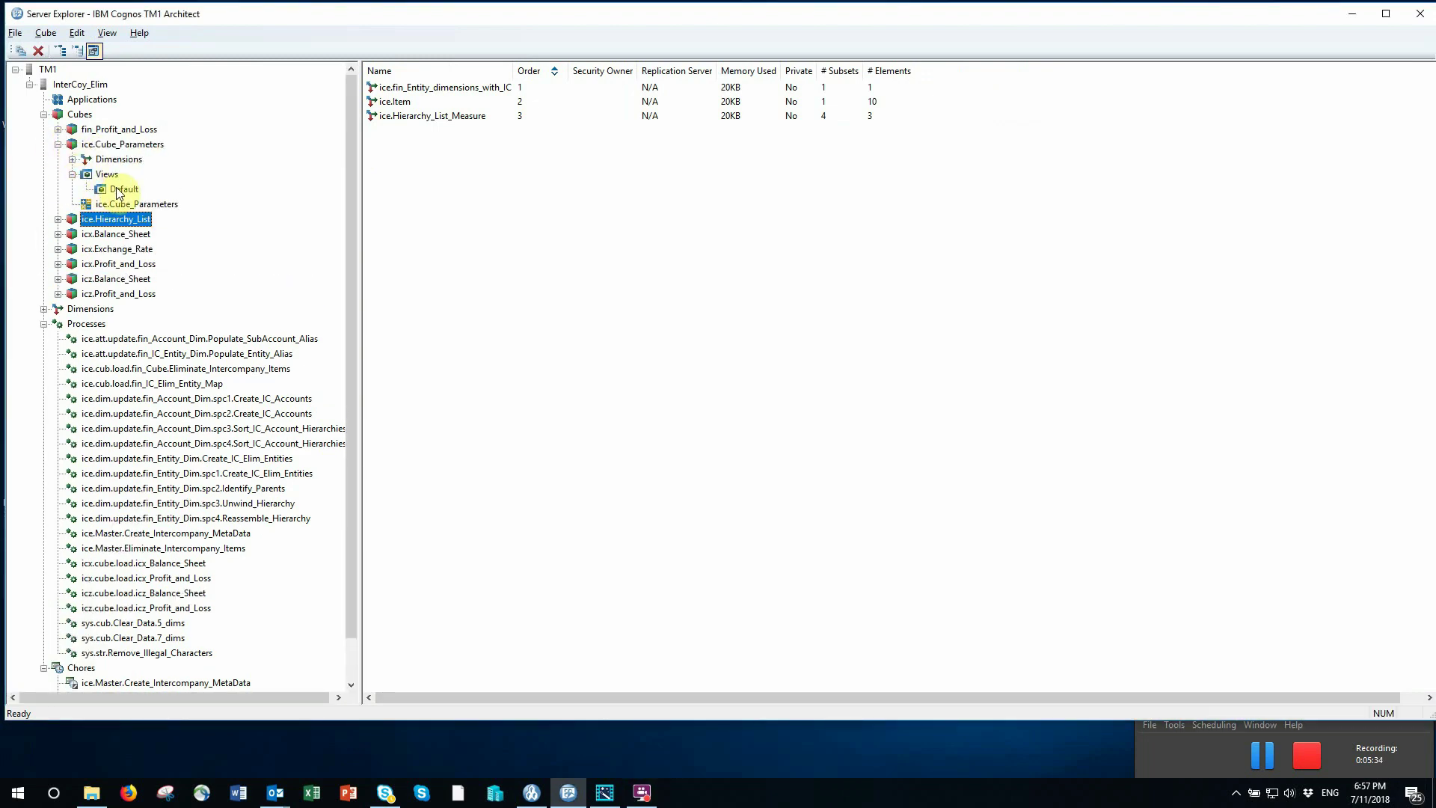
double_click(118, 190)
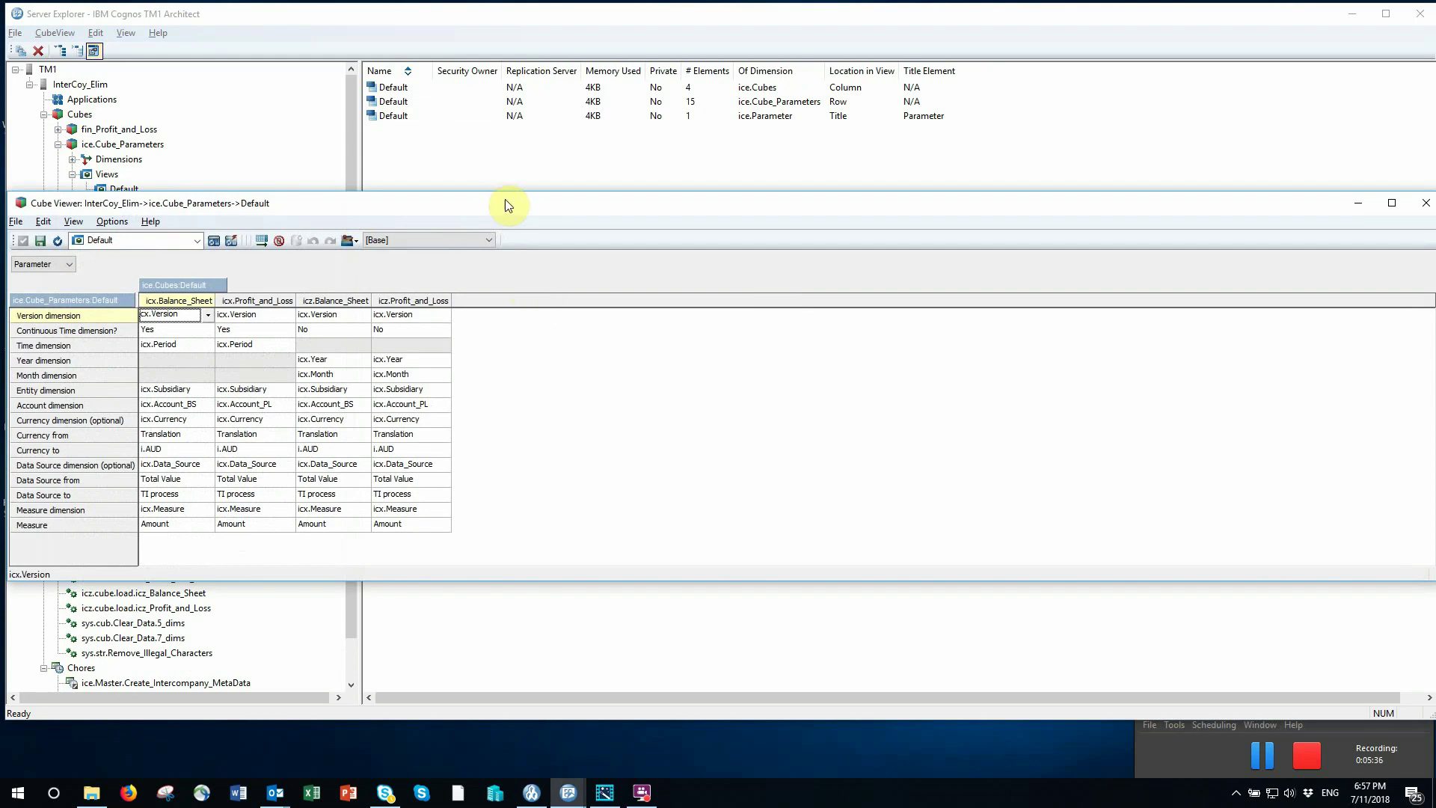
double_click(509, 207)
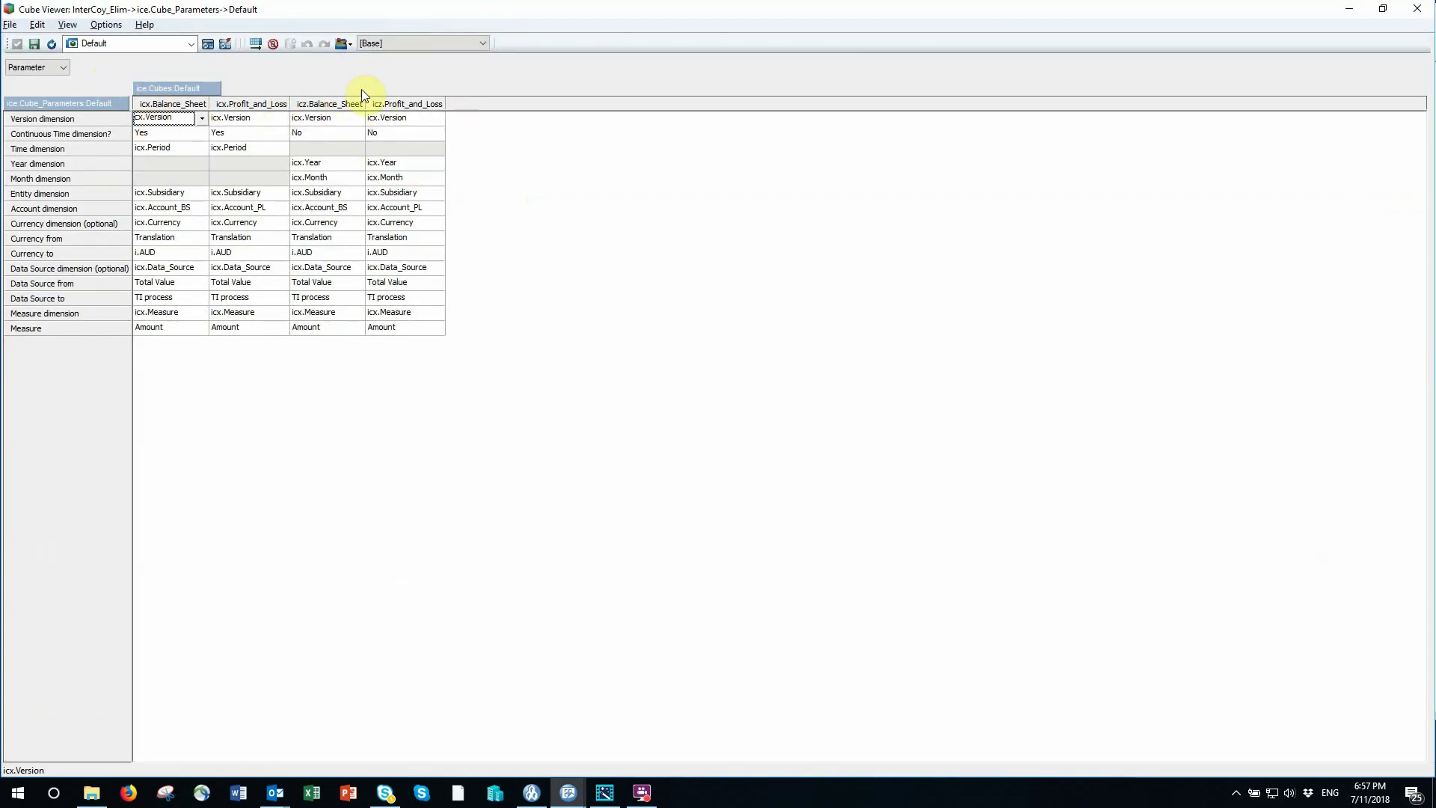
Examine the version, entity, account, currency and data source parameters for icx.Balance_Sheet and close the view.
click(161, 116)
click(168, 193)
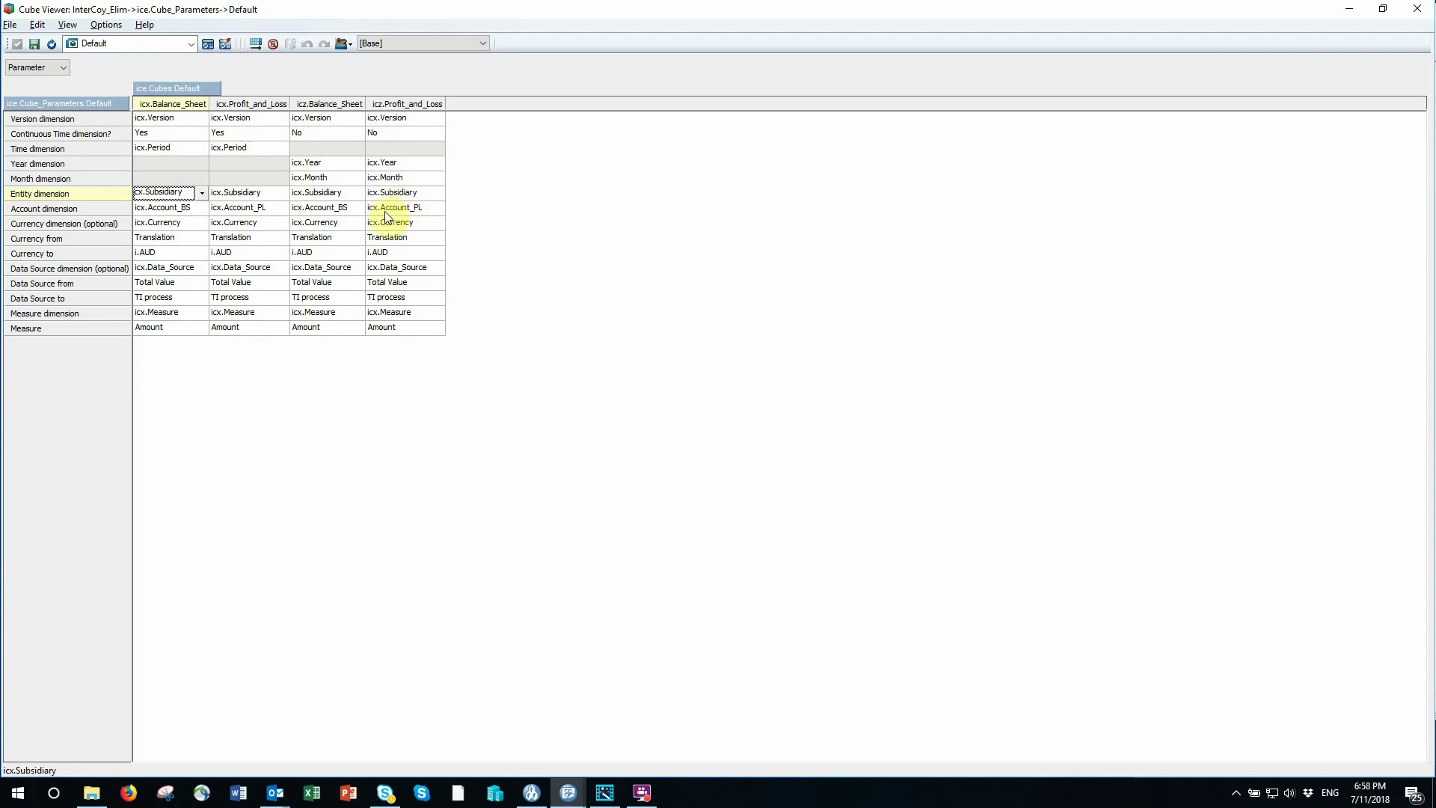
click(189, 212)
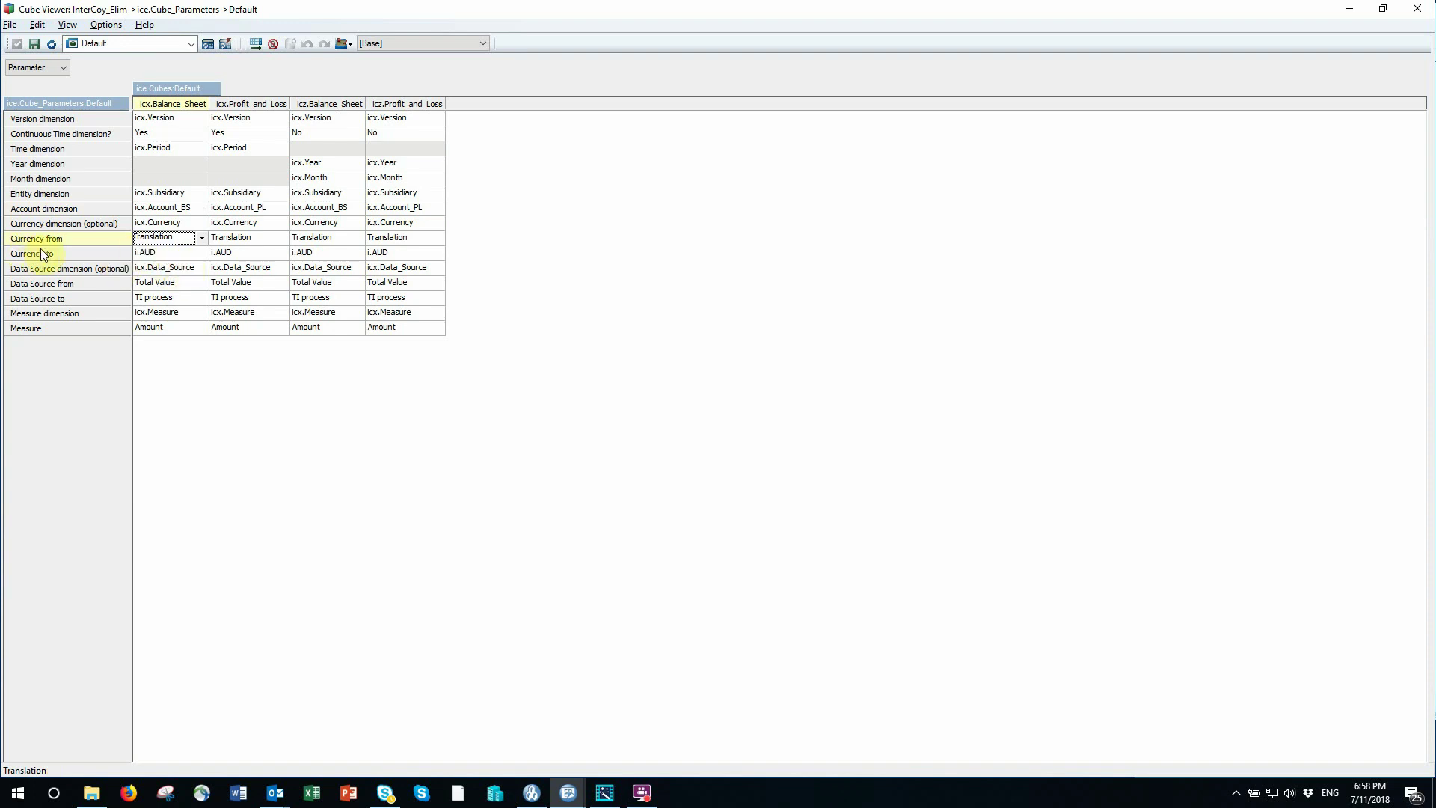
click(163, 251)
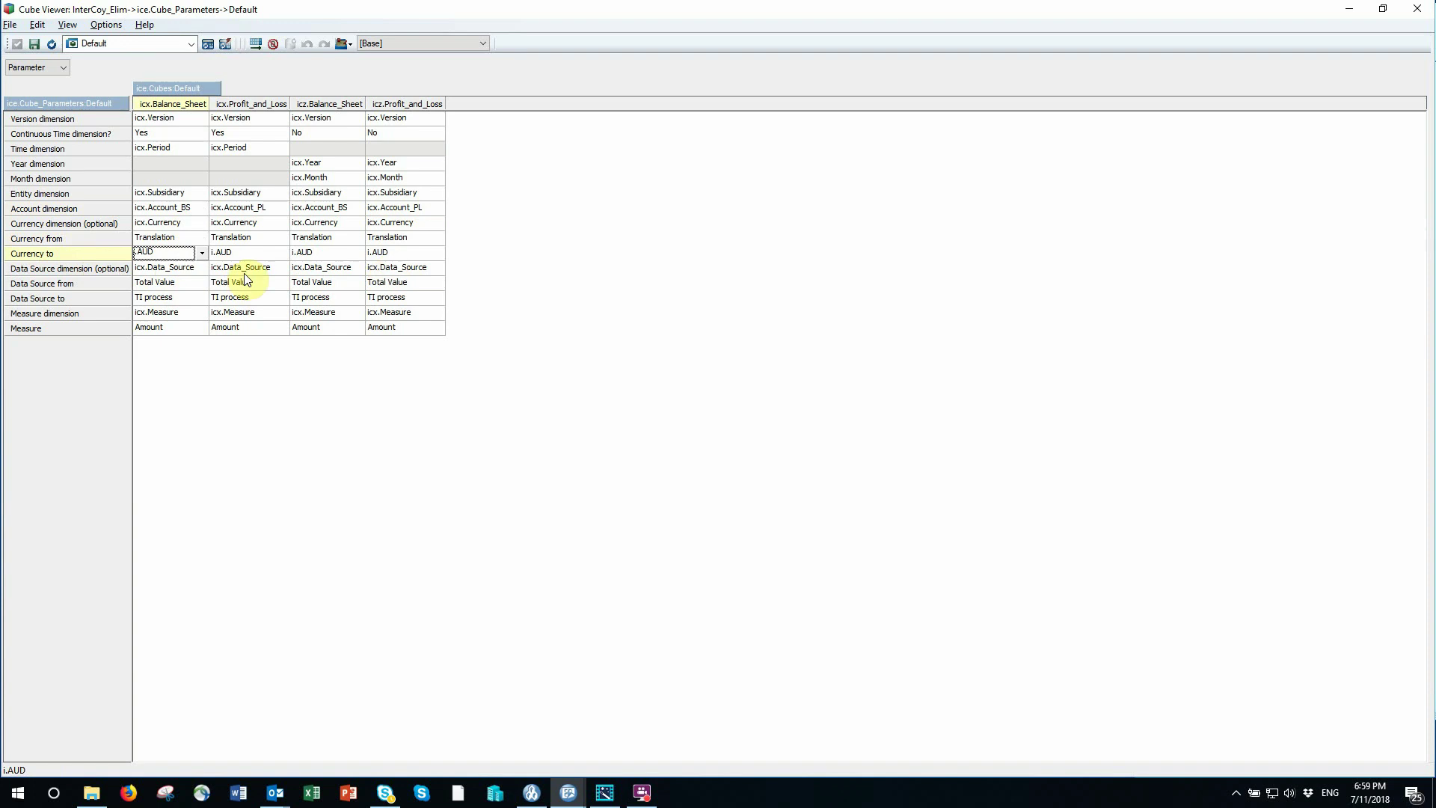
click(168, 281)
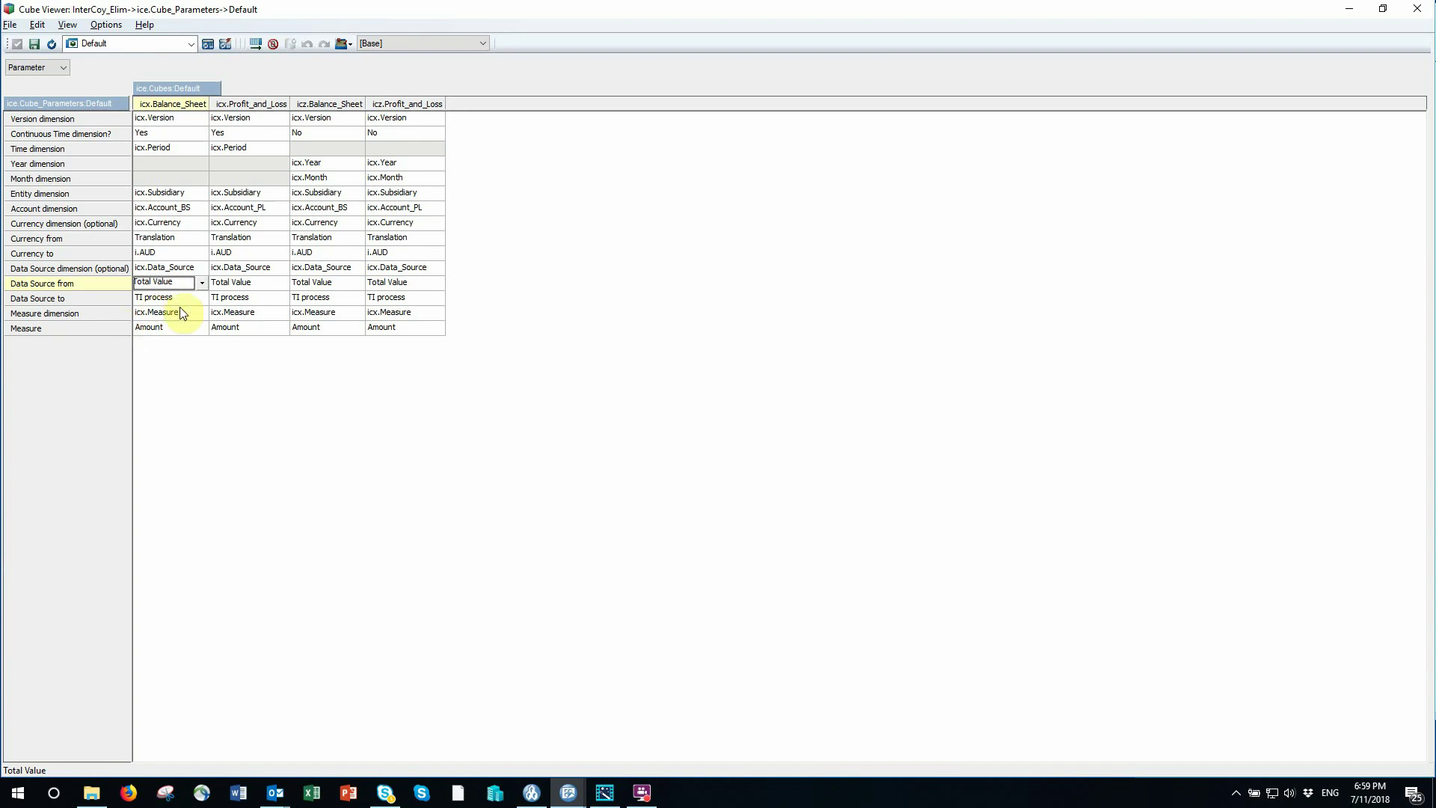
click(1418, 7)
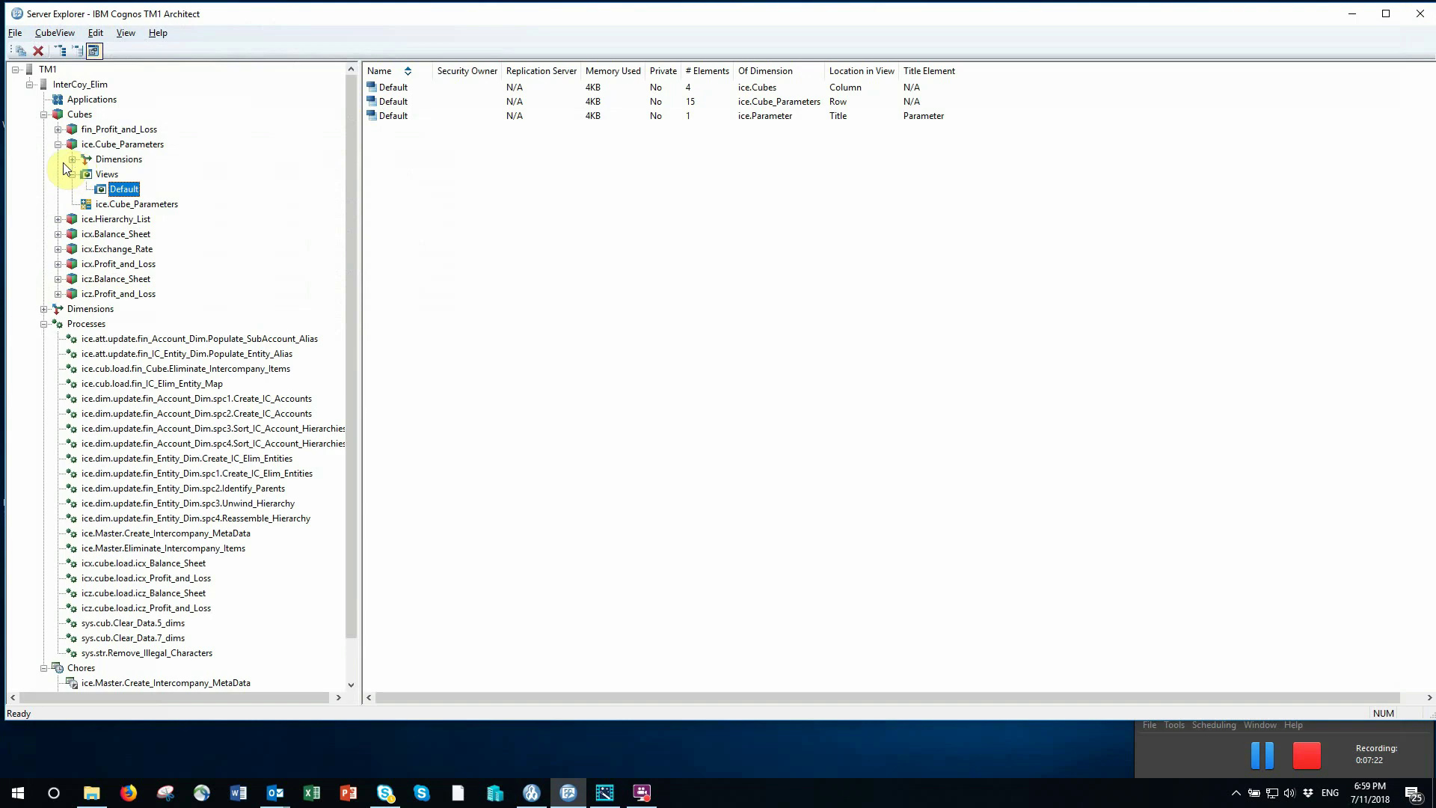
Examine the Input, TI process, Rule and Total Value elements of icx.Balance_Sheet's icx.Data_Source dimension and cancel out of its subset.
click(57, 234)
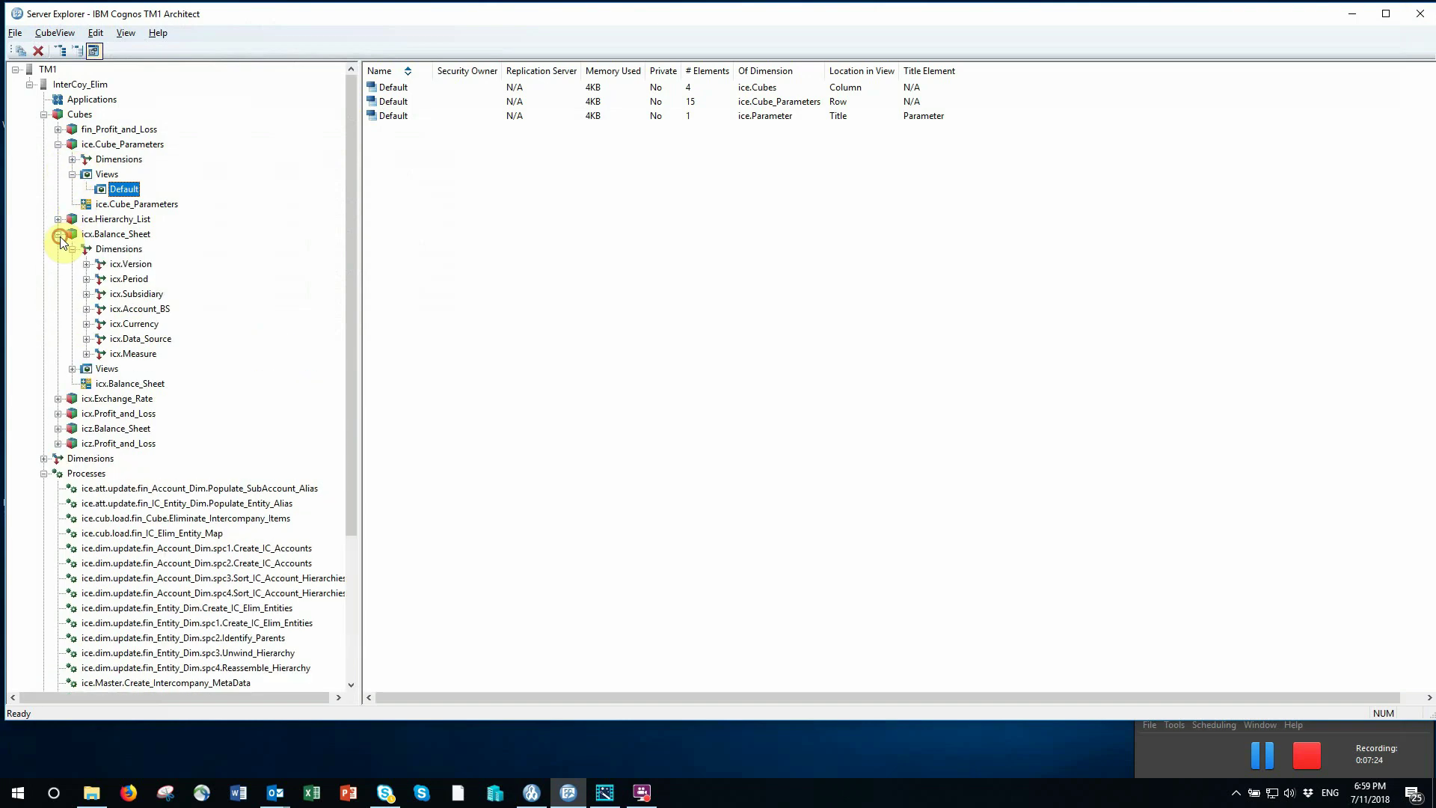
double_click(141, 339)
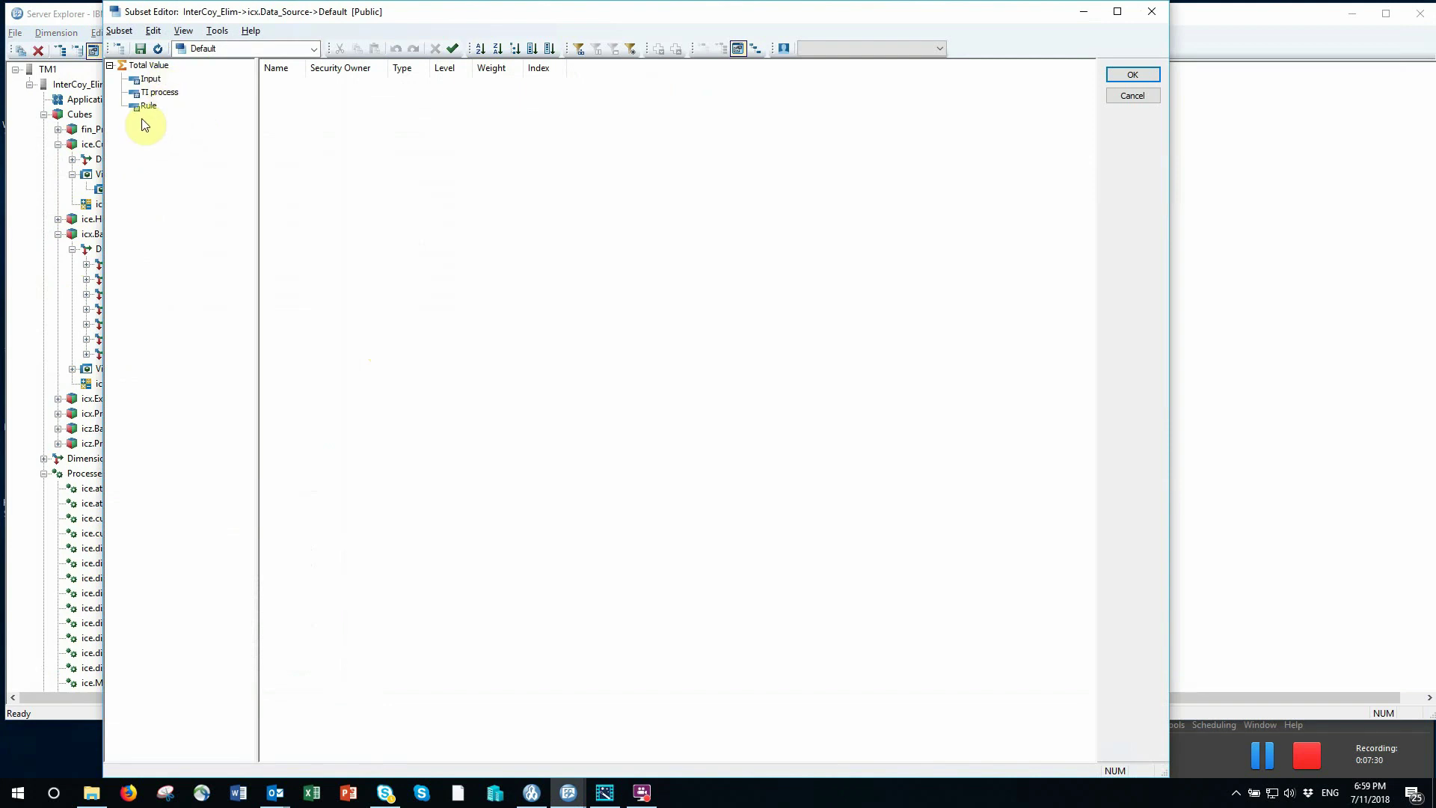
click(152, 79)
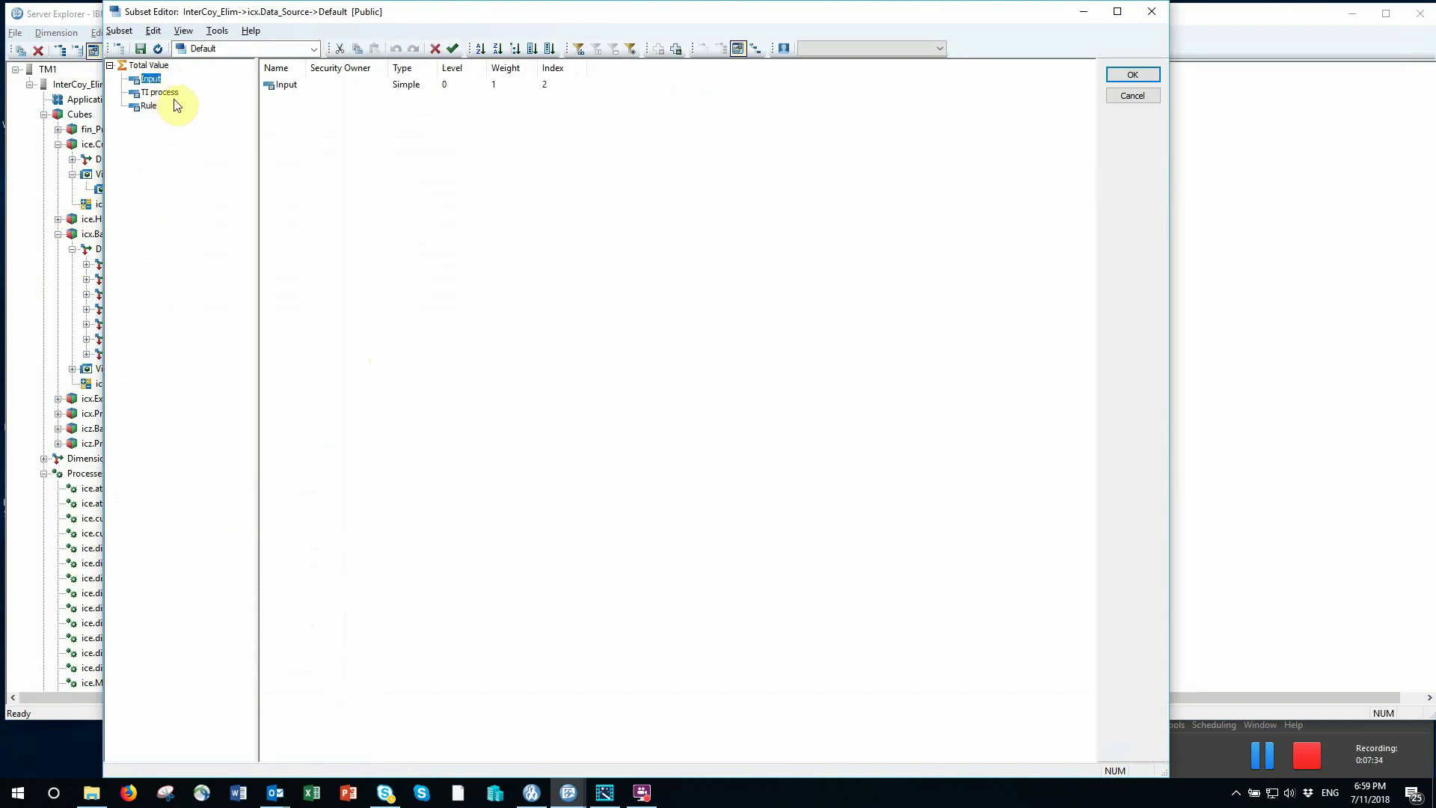
click(164, 93)
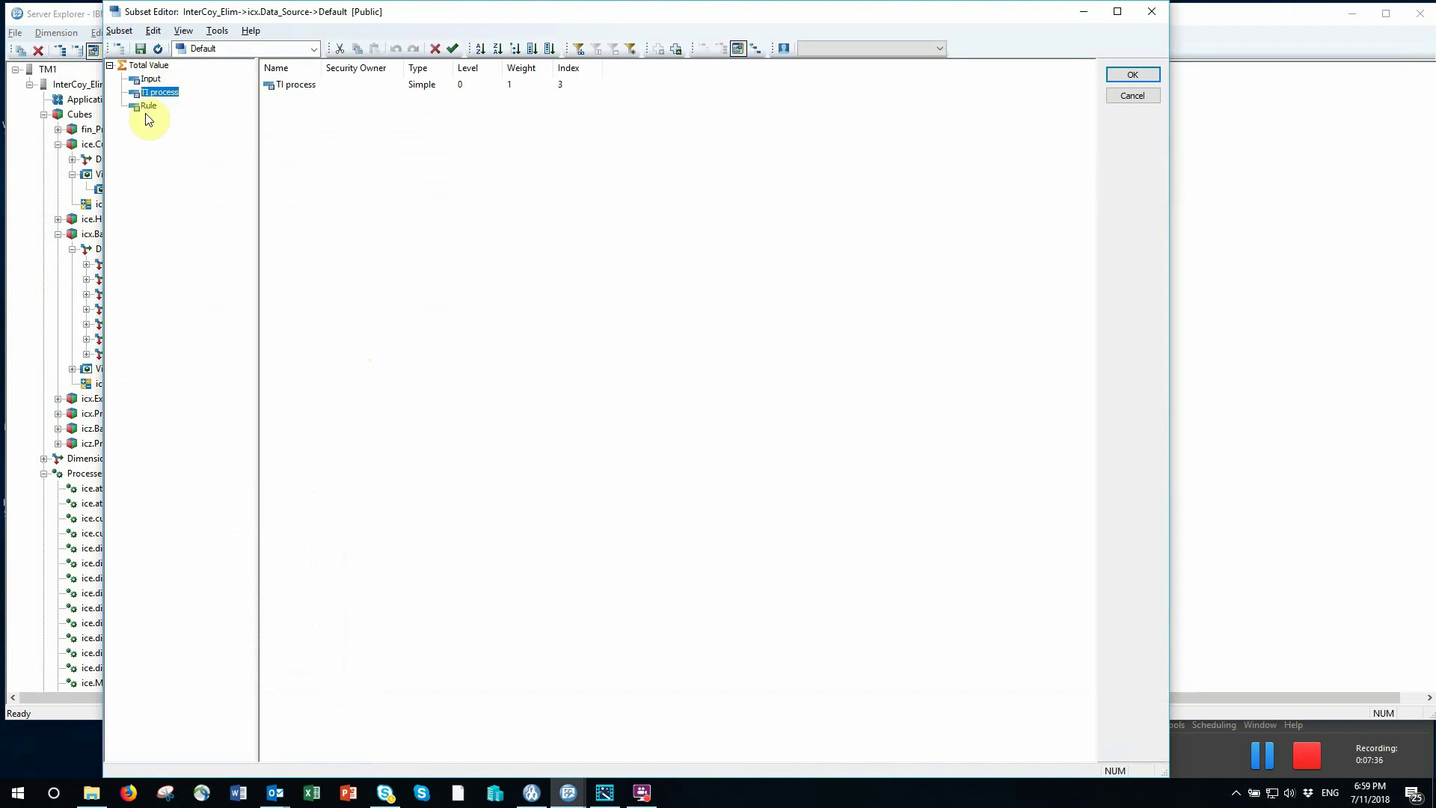
click(135, 106)
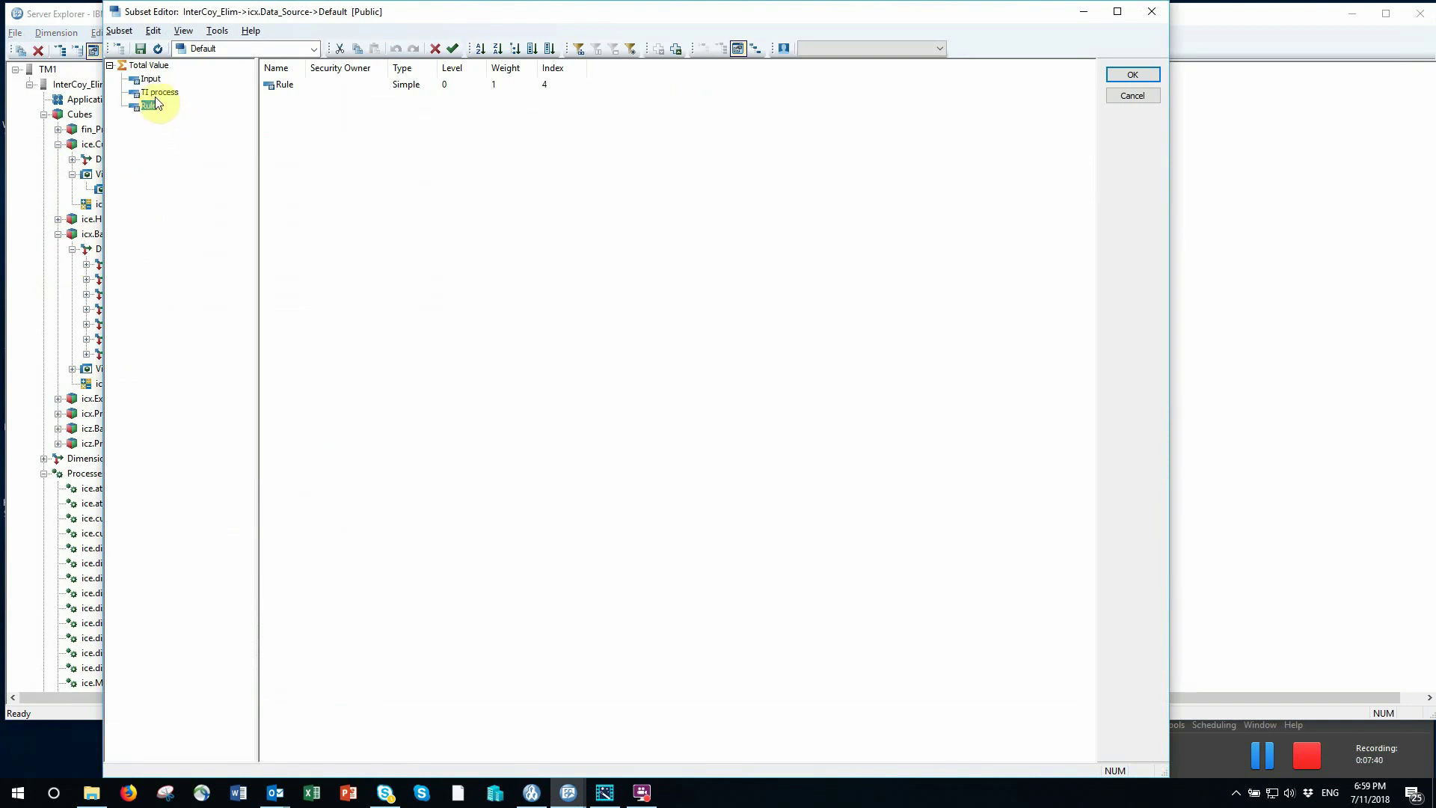
click(149, 78)
click(147, 65)
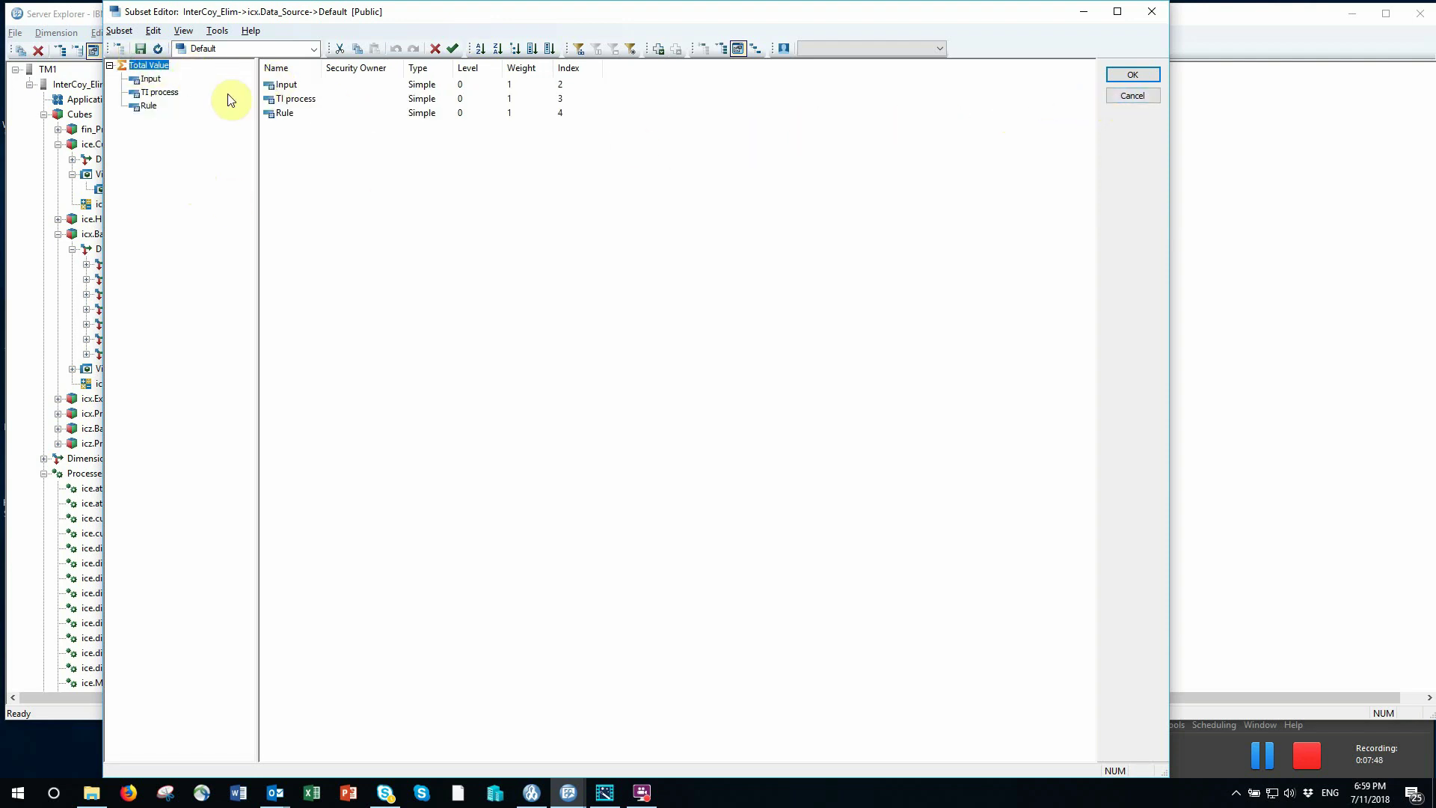
click(177, 92)
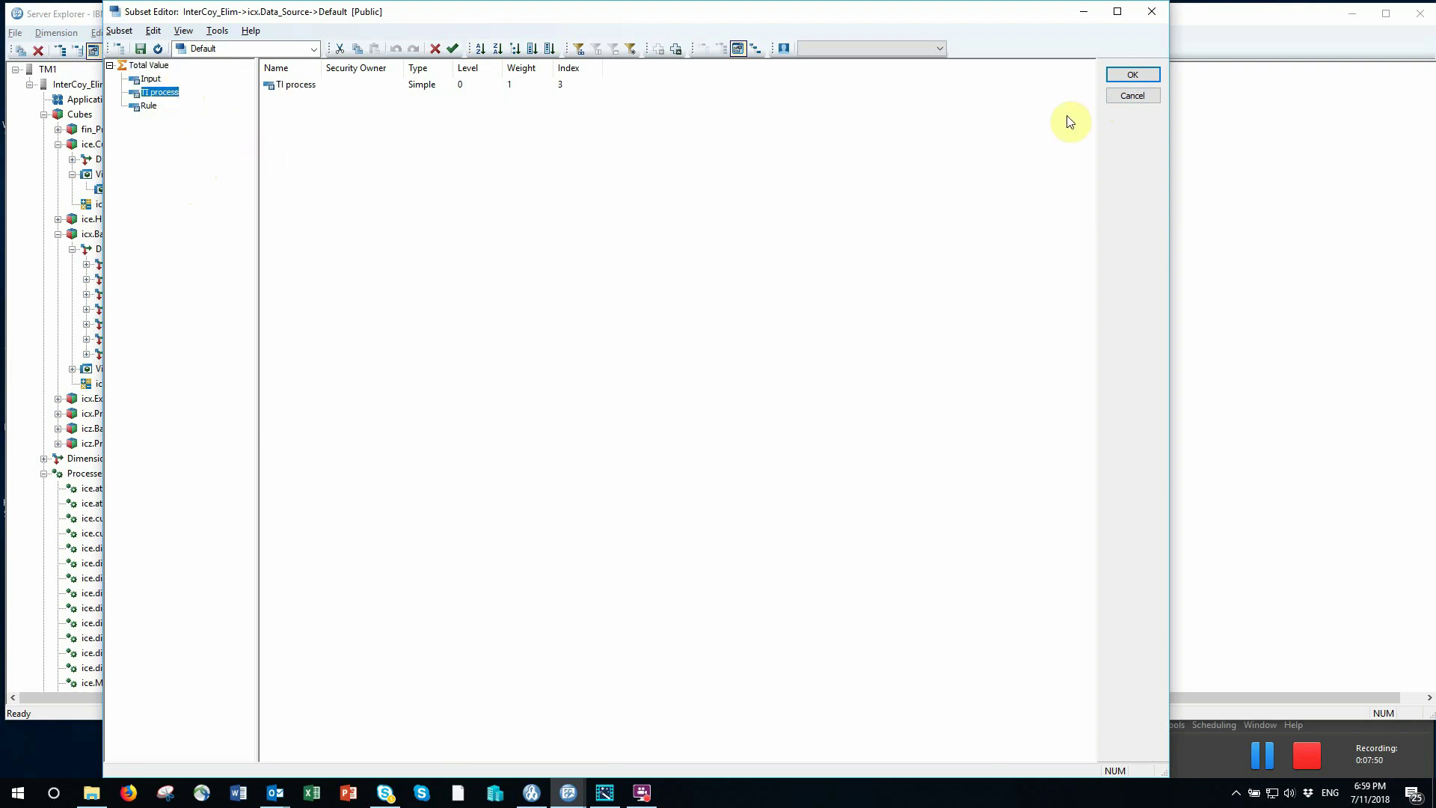
click(1132, 98)
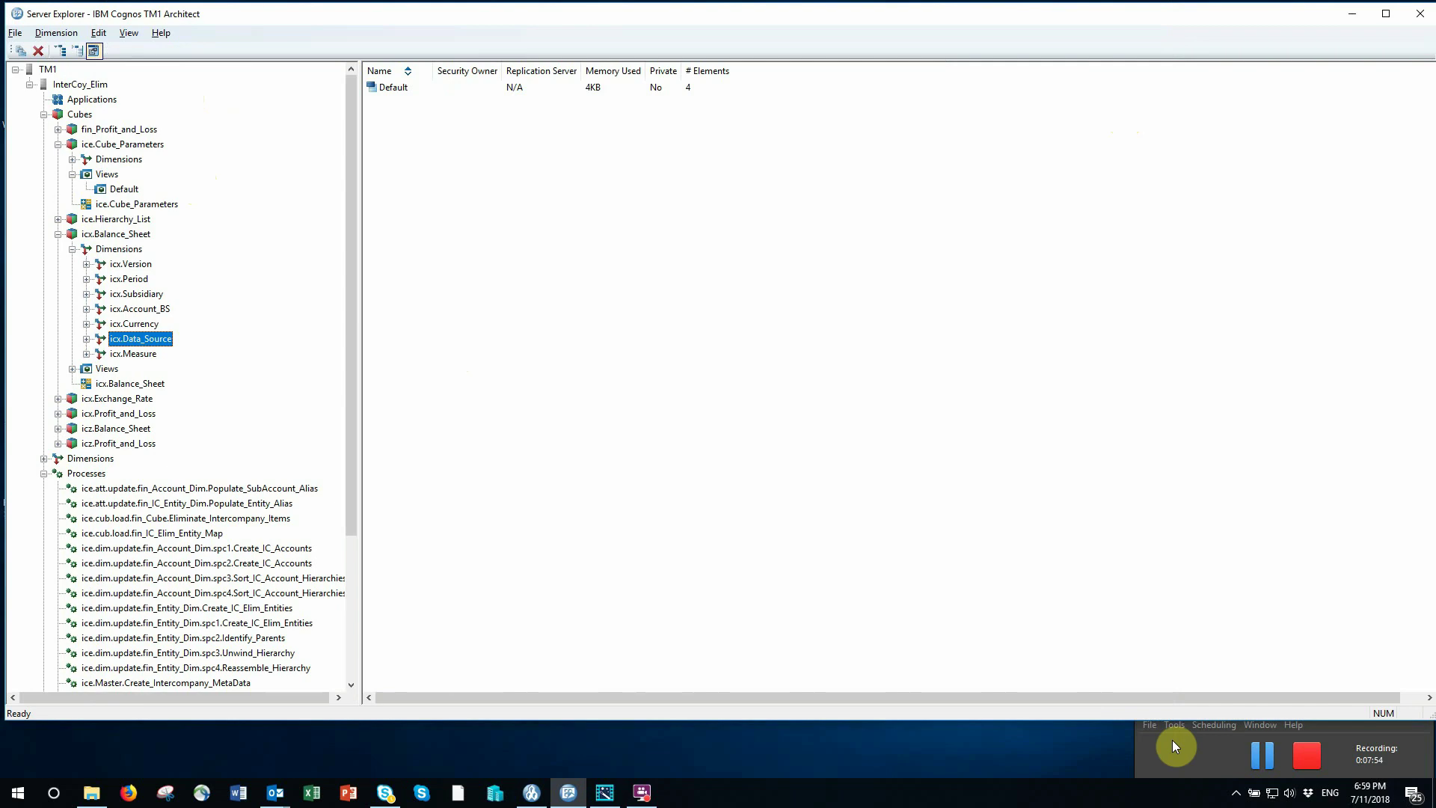
Collapse the ice.Cube_Parameters and icx.Balance_Sheet cubes in the server tree.
click(1271, 754)
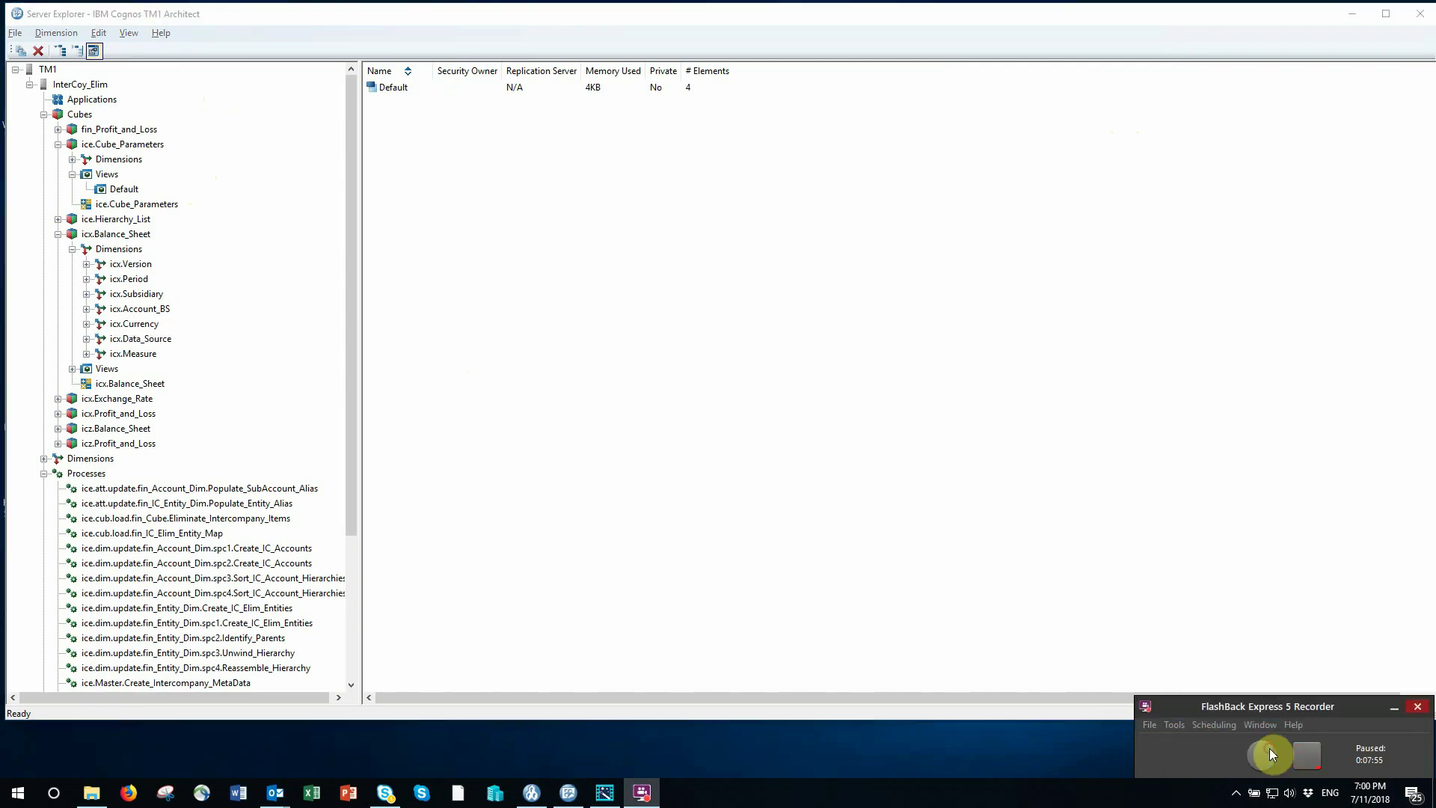
click(58, 144)
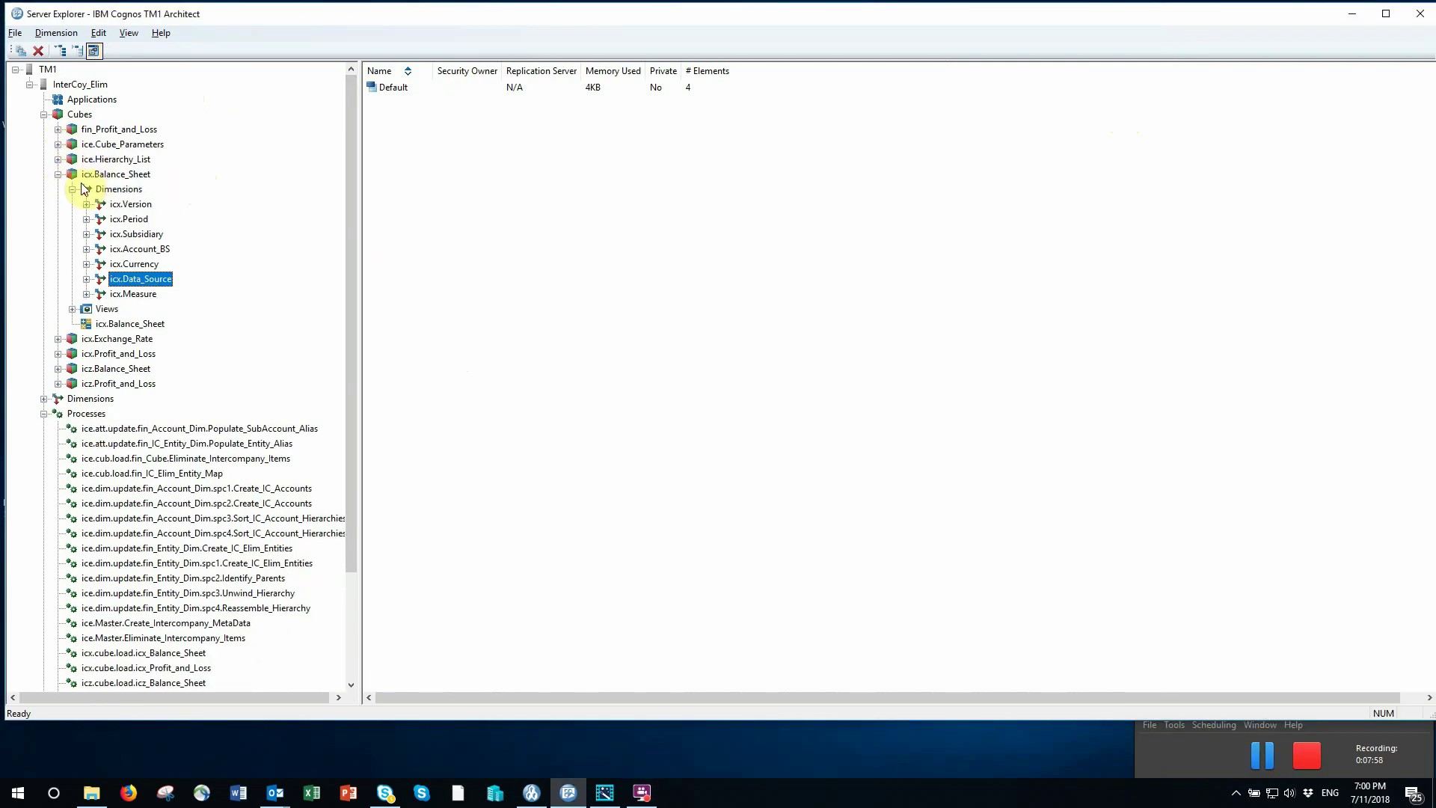
click(59, 172)
click(1234, 760)
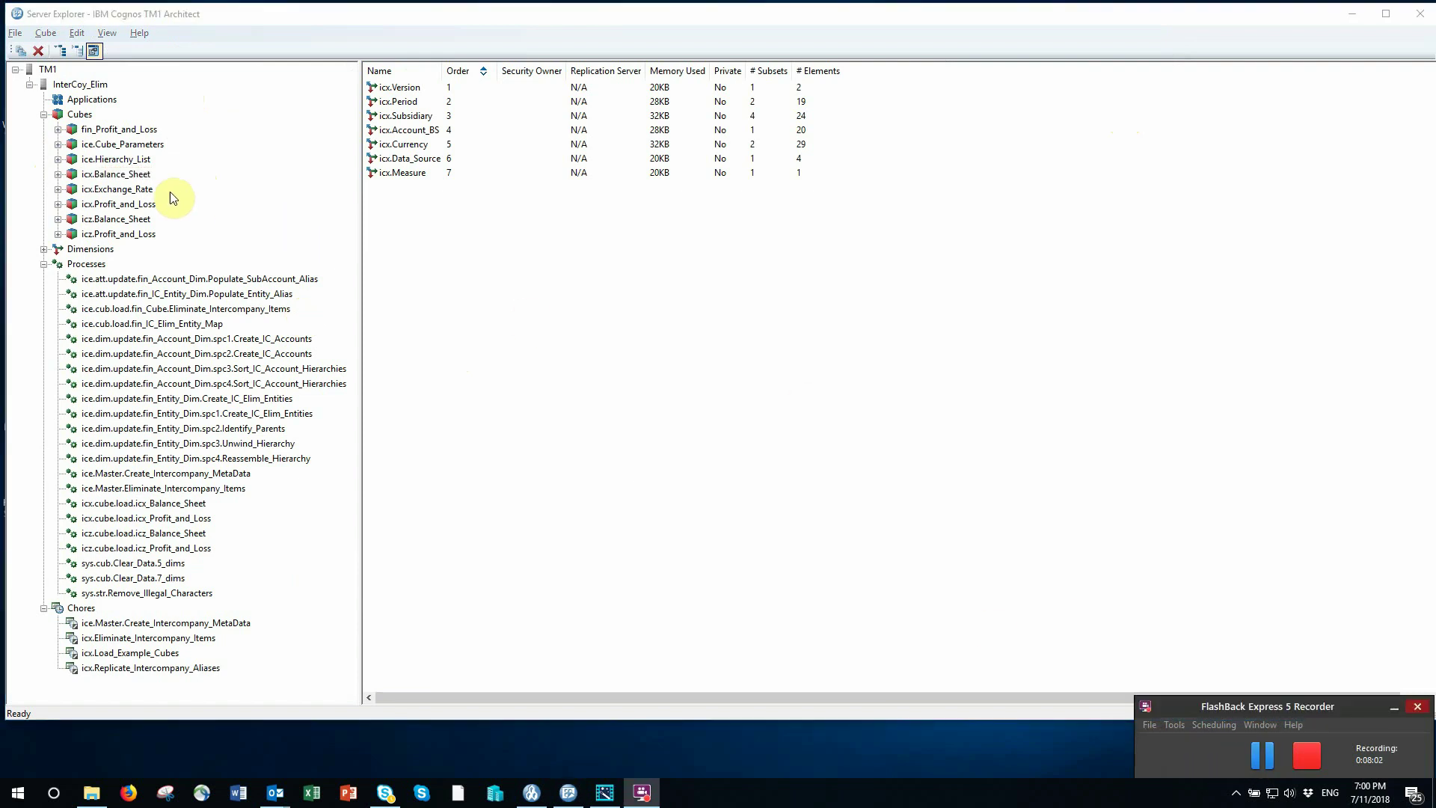
Open the element attributes of icx.Balance_Sheet's icx.Account_BS dimension and maximize the editor.
click(59, 174)
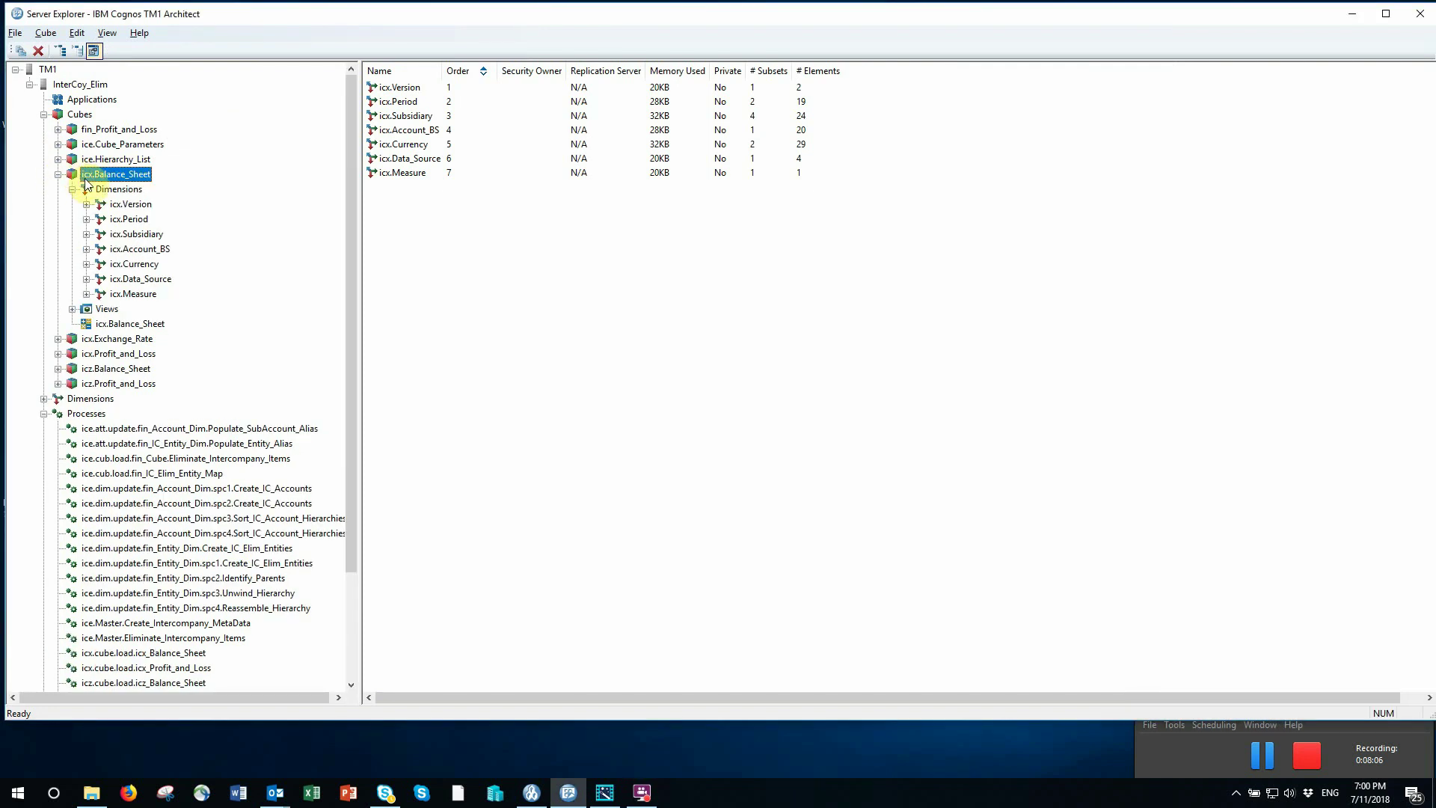
right_click(142, 252)
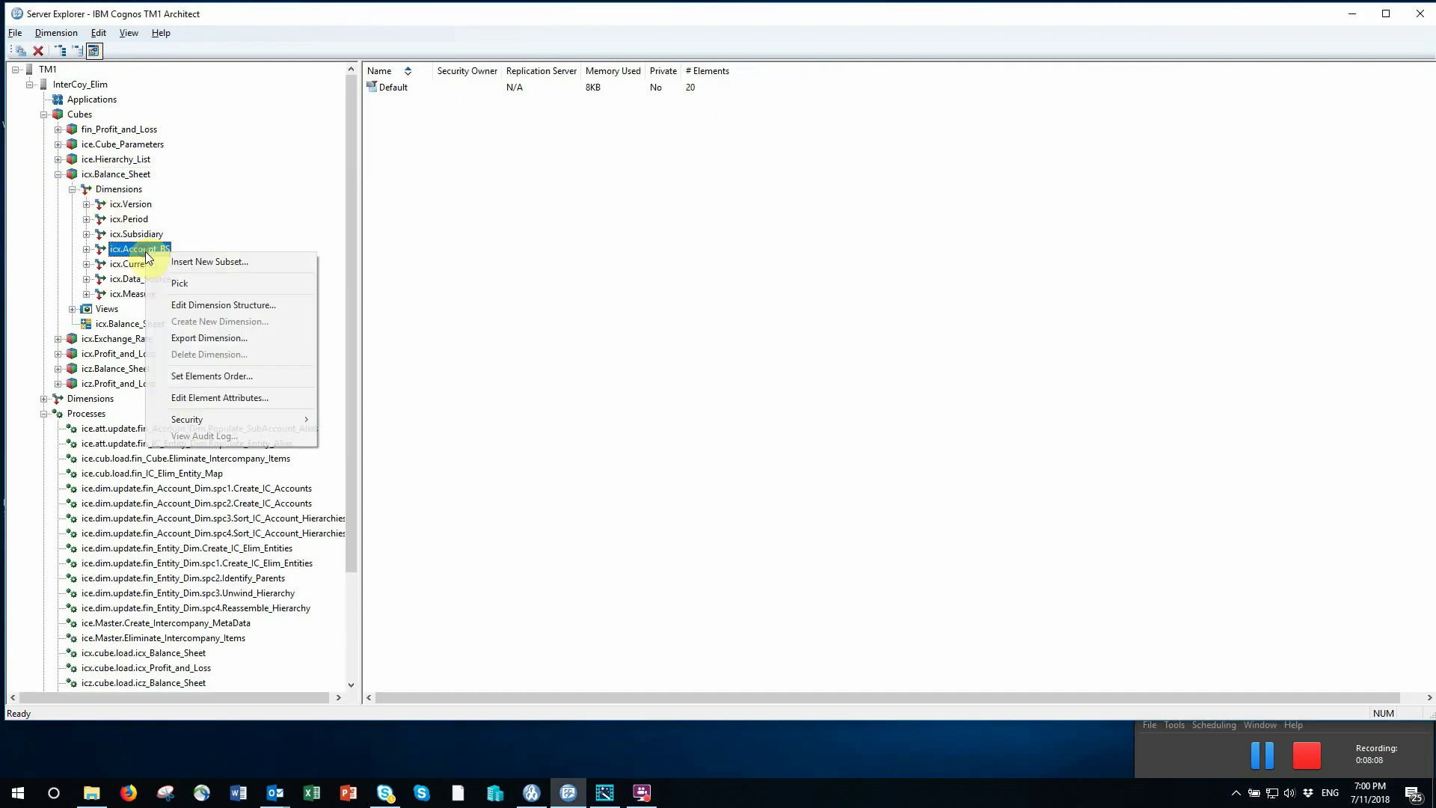
click(212, 398)
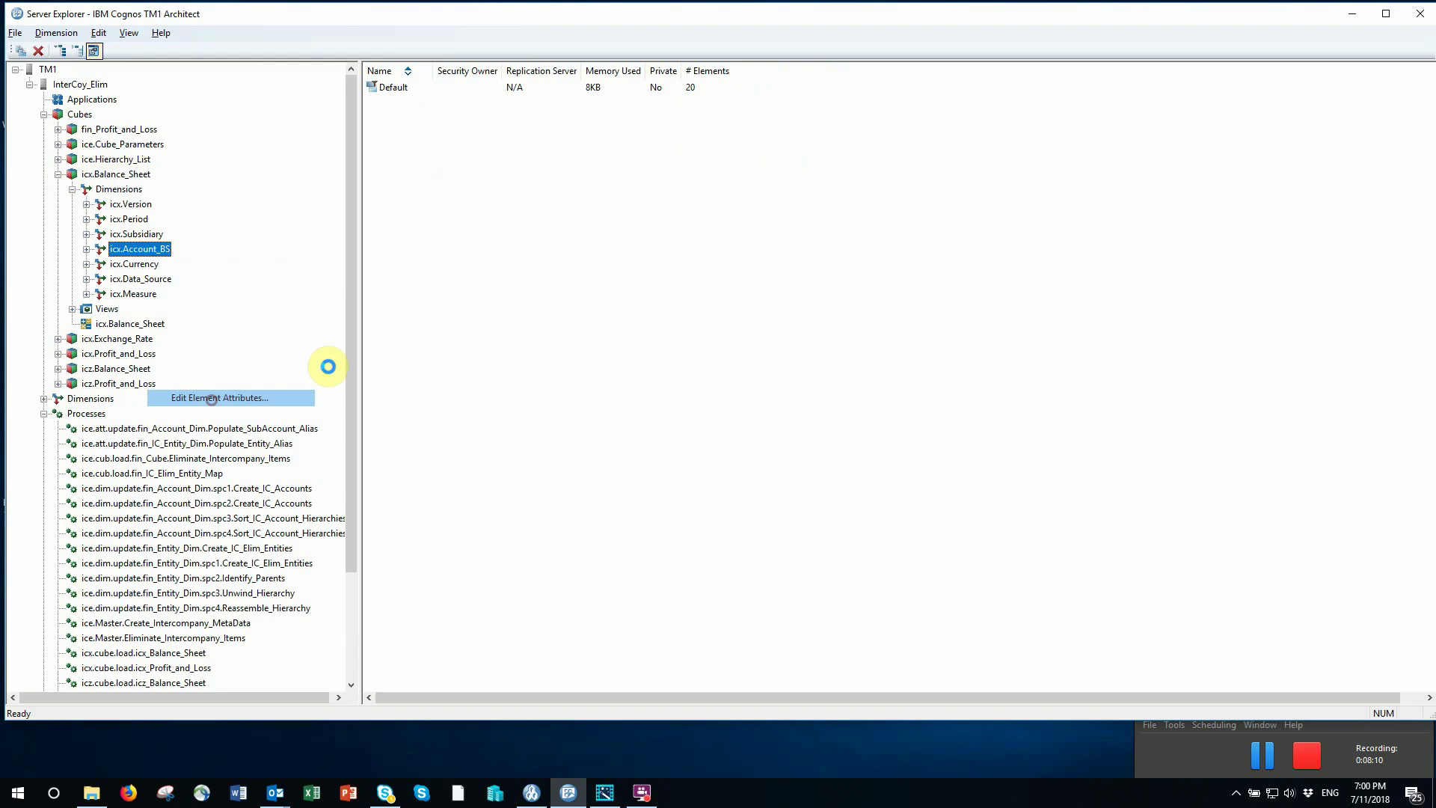
click(839, 199)
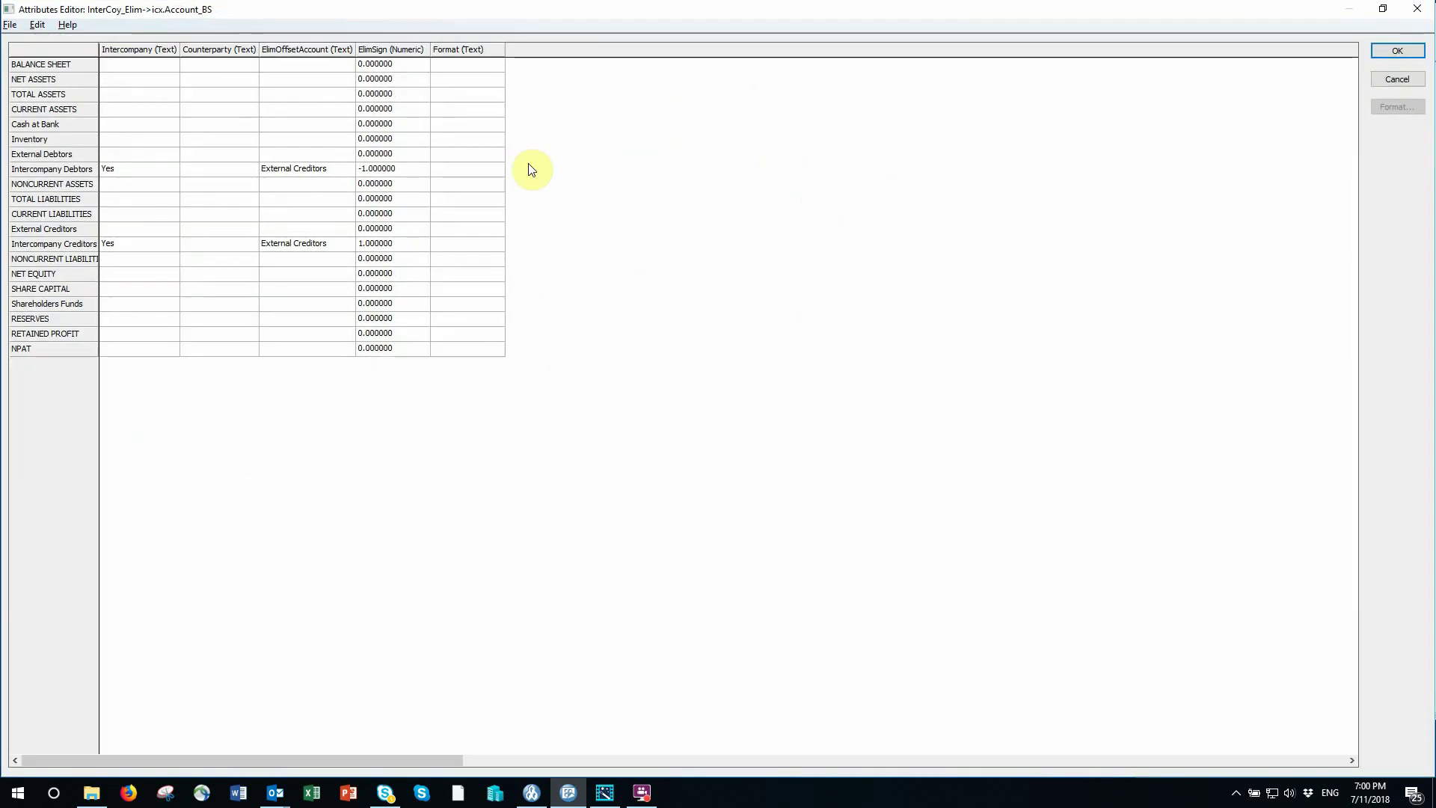
Examine the Intercompany flags and ElimSign attributes of Intercompany Debtors and Intercompany Creditors, and cancel out of the editor.
click(110, 170)
click(138, 247)
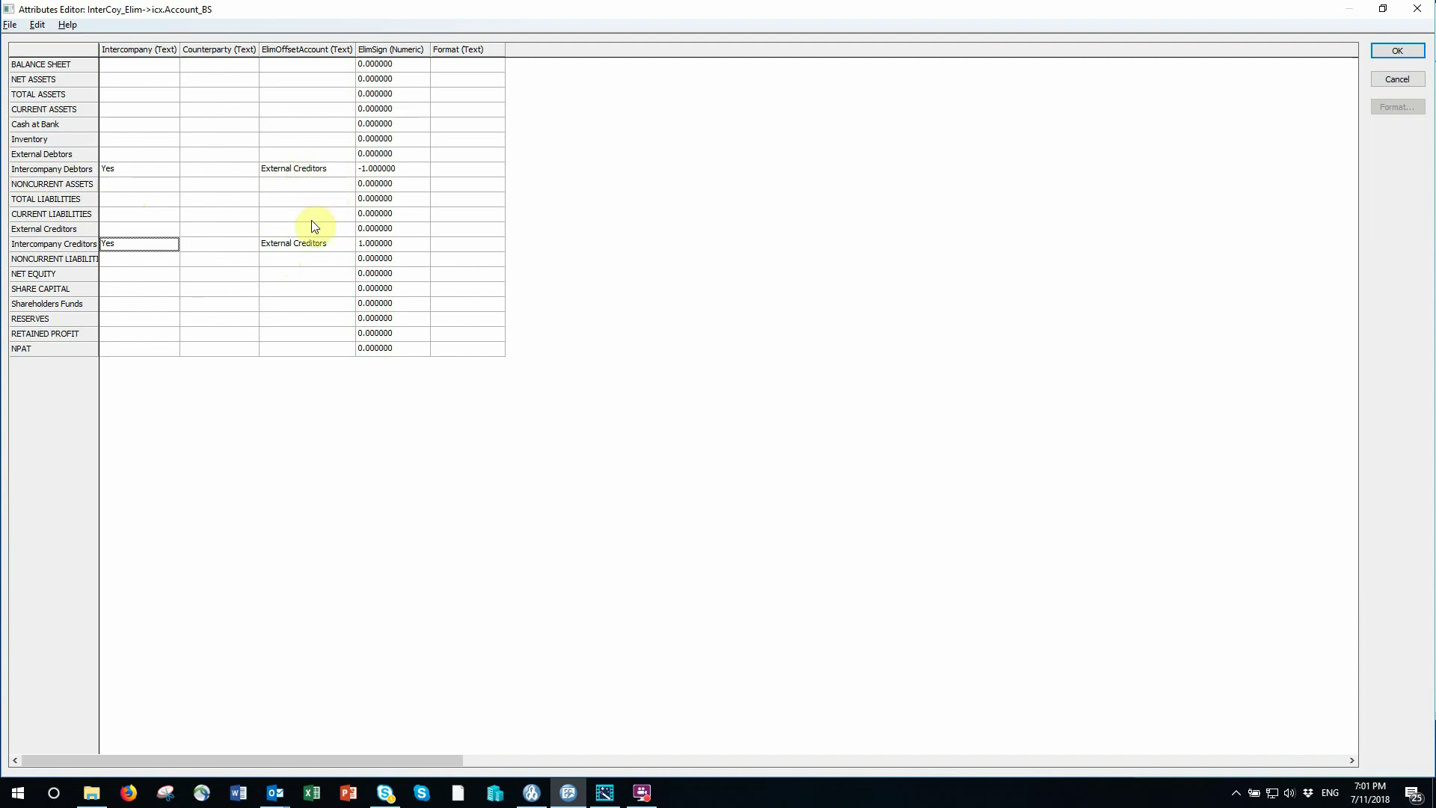
click(382, 172)
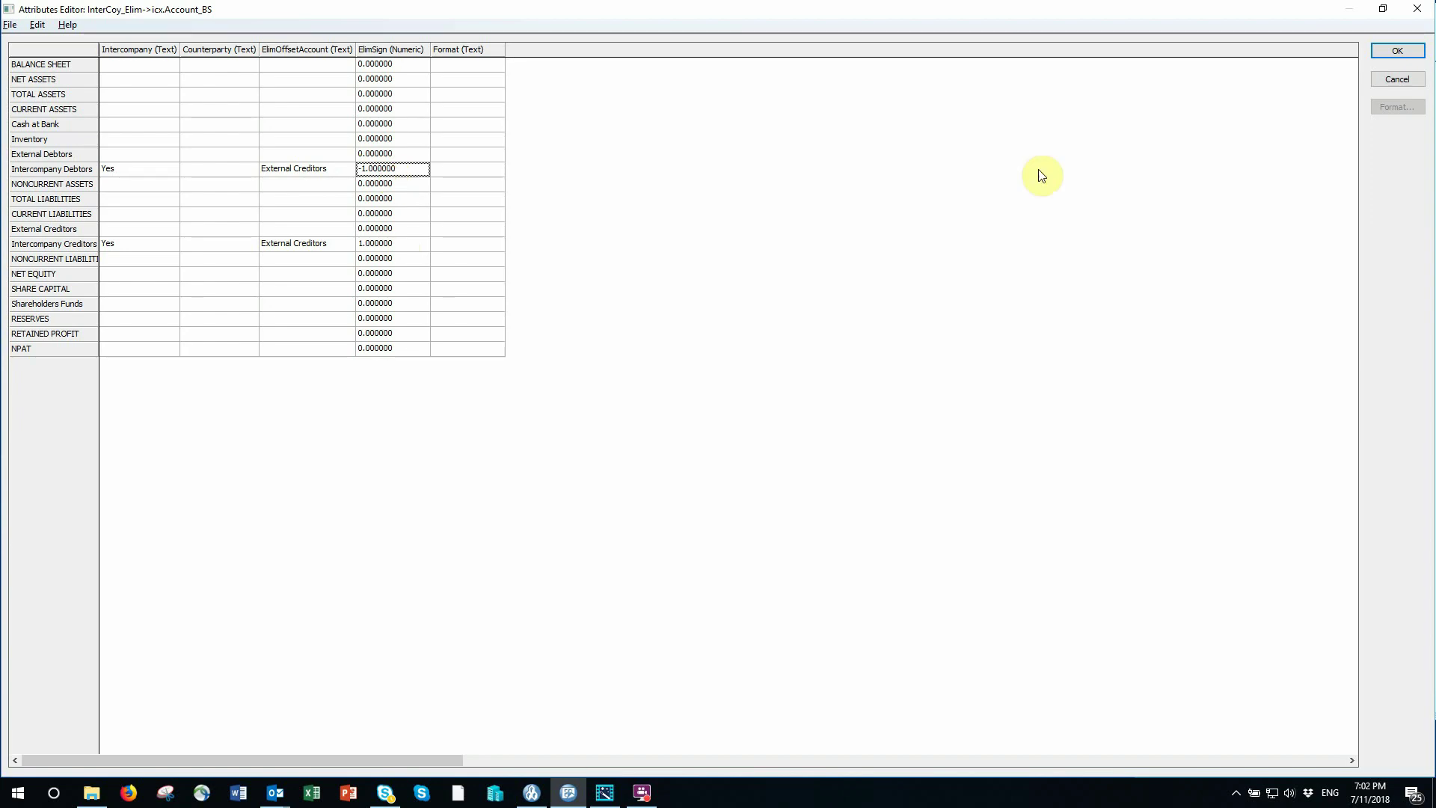
click(1411, 80)
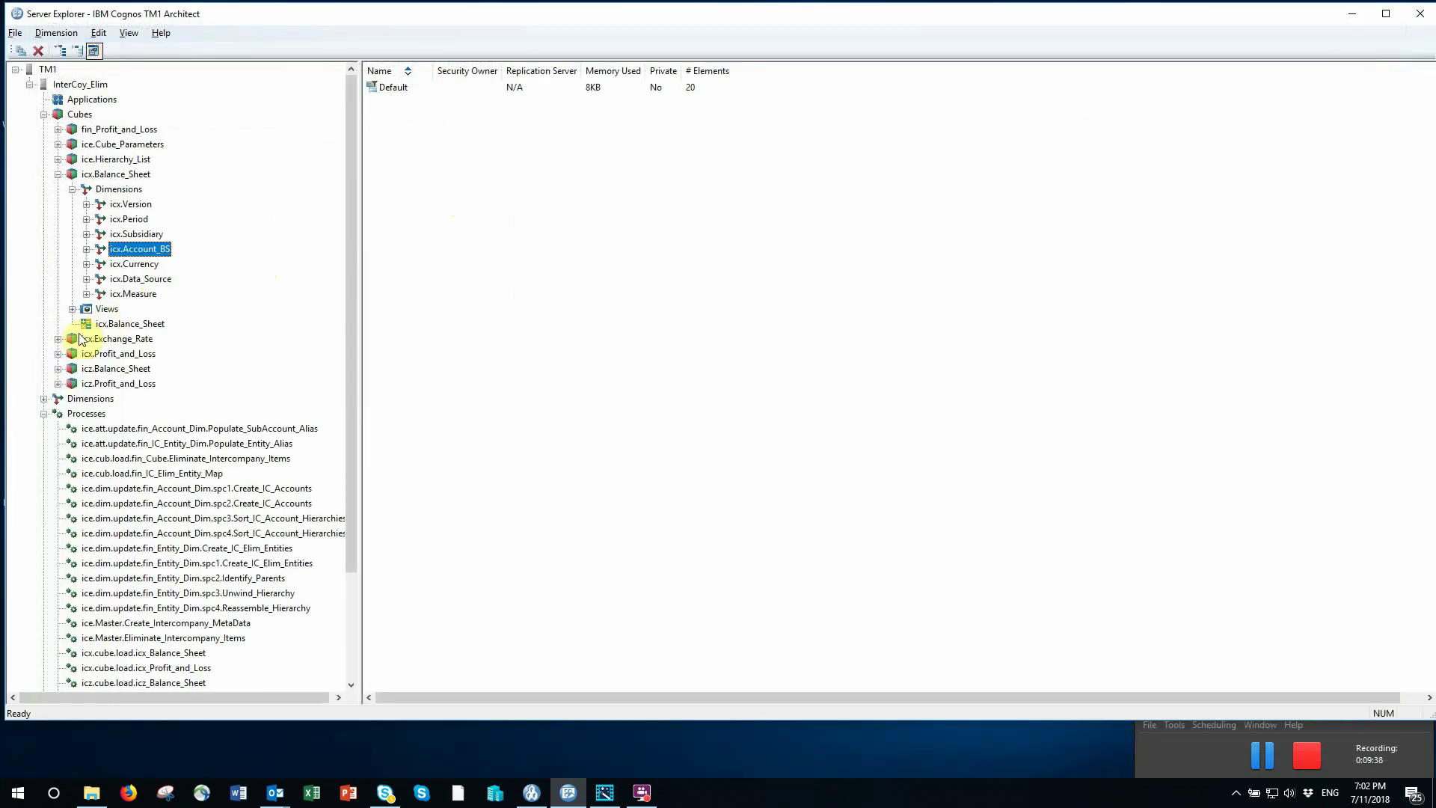
Open the element attributes of icx.Profit_and_Loss's icx.Account_PL dimension in a maximized editor and widen the element name column.
click(59, 354)
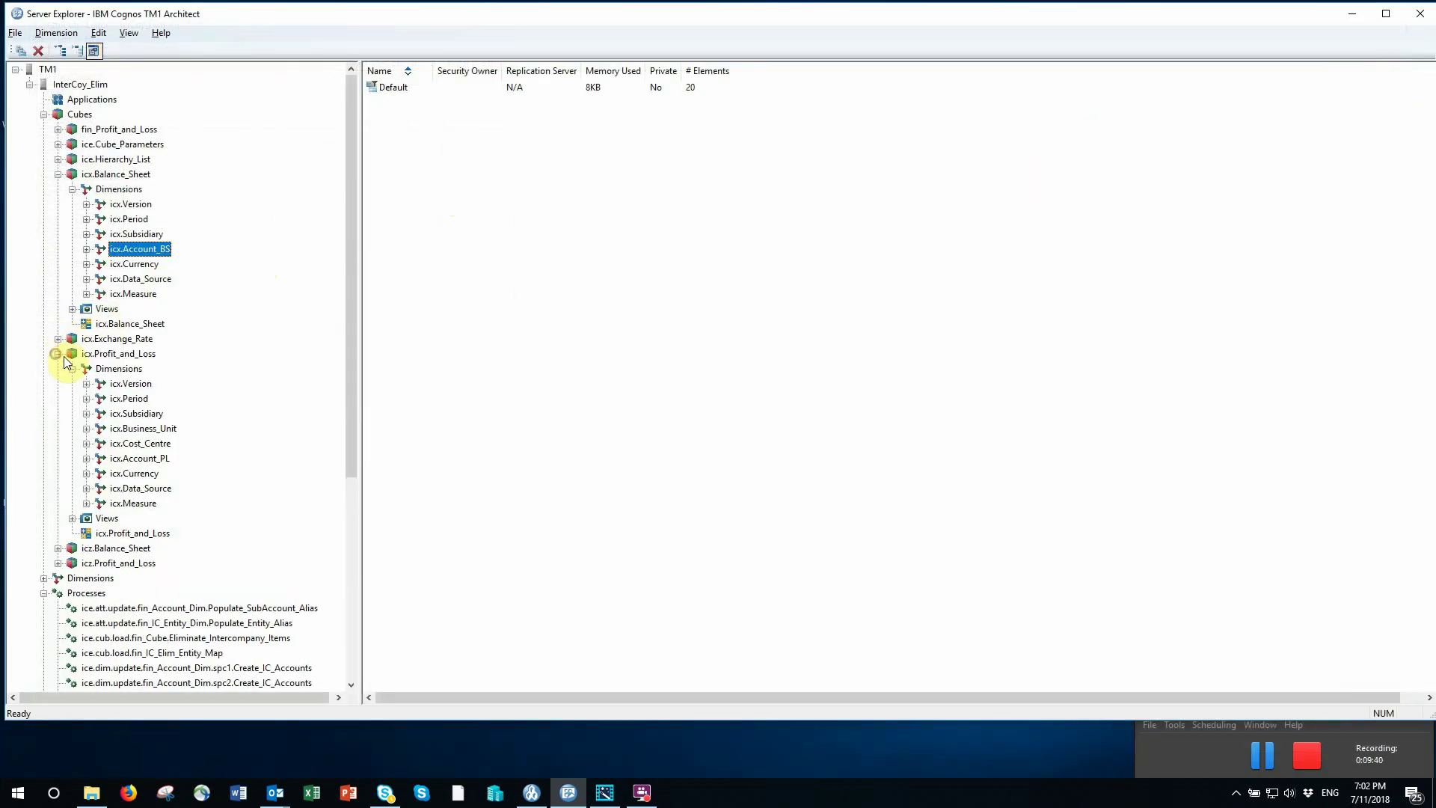
right_click(139, 458)
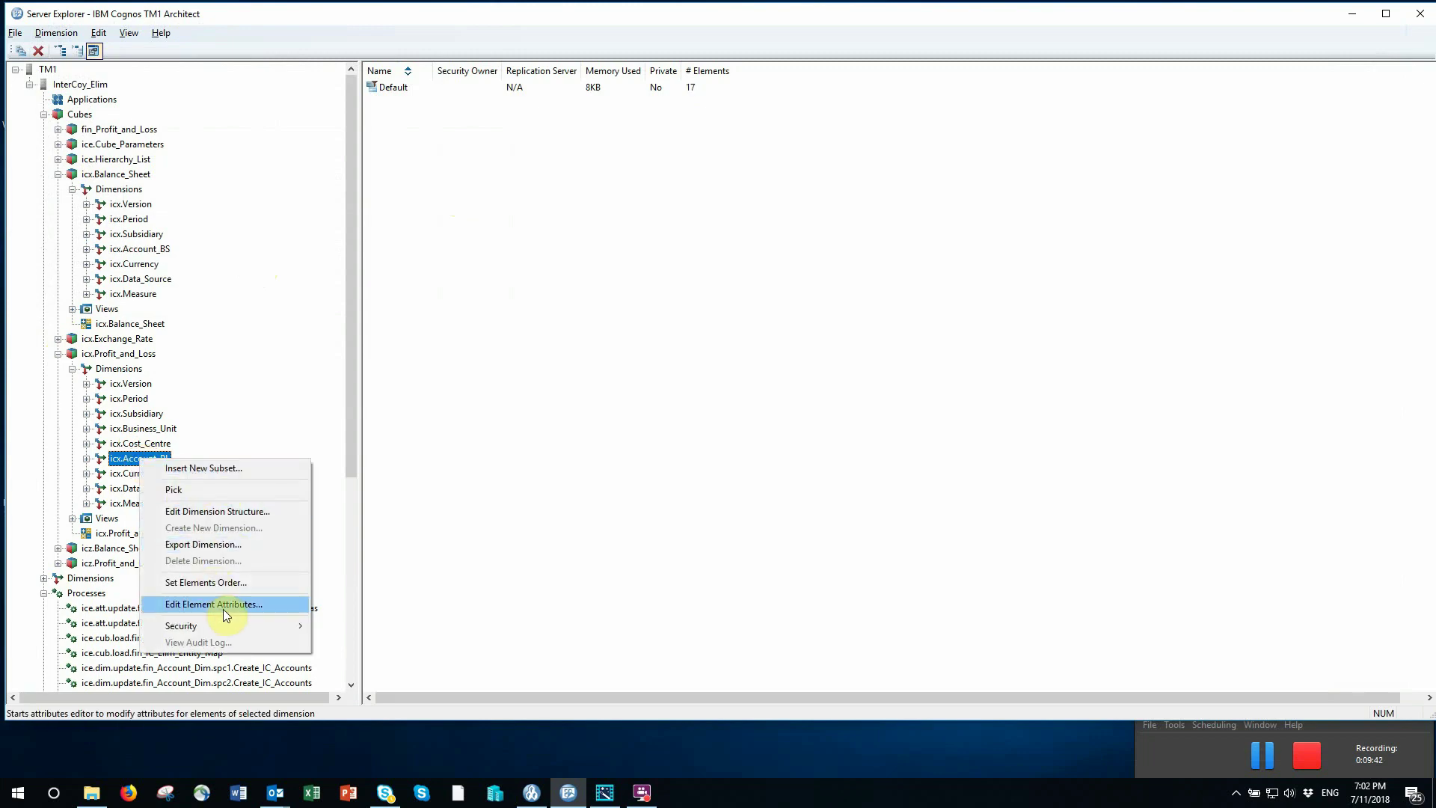
click(213, 604)
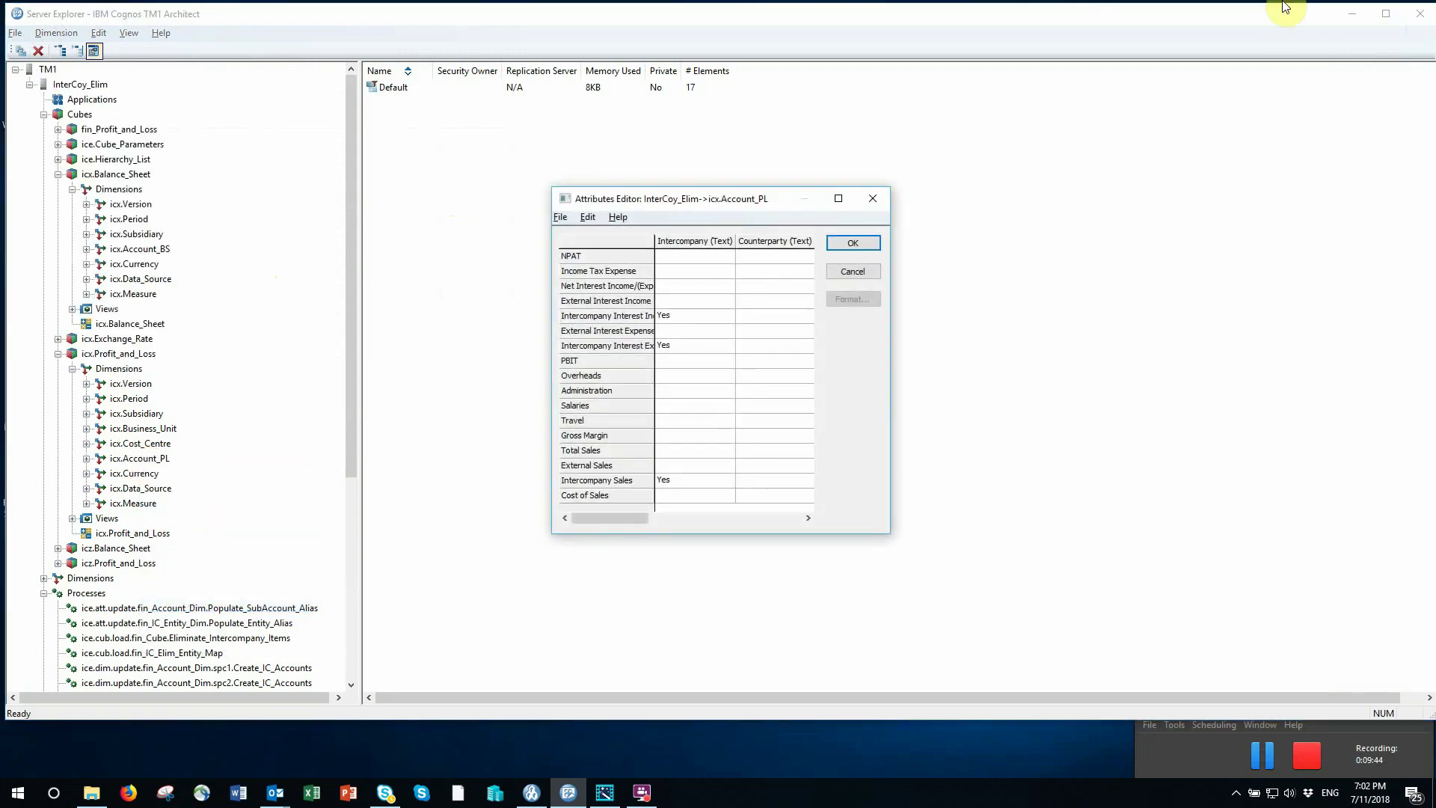
click(838, 198)
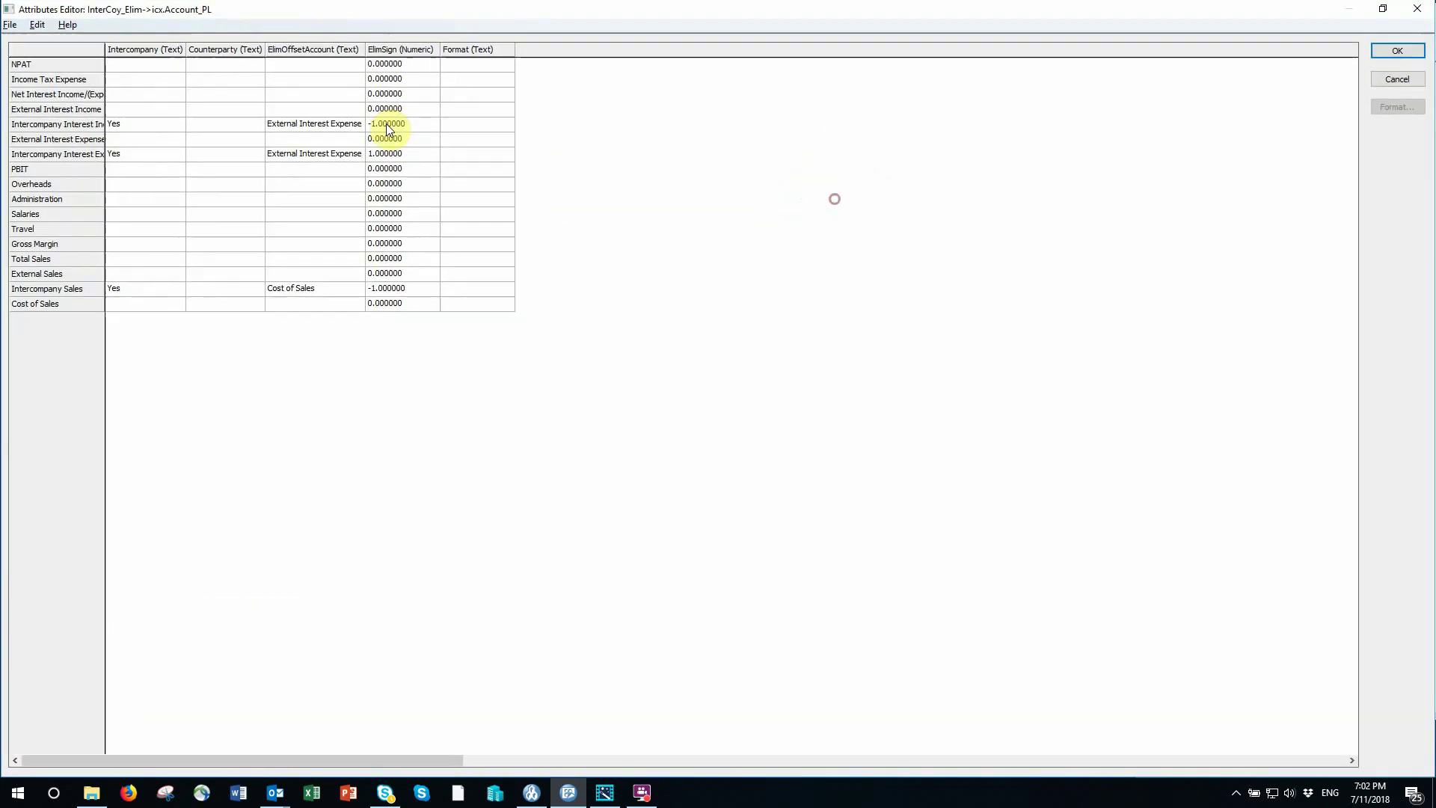
drag(105, 46, 152, 41)
Examine the Intercompany, ElimOffsetAccount and ElimSign attributes of the Intercompany Interest Income and Intercompany Interest Expense accounts.
click(188, 126)
click(177, 143)
click(167, 157)
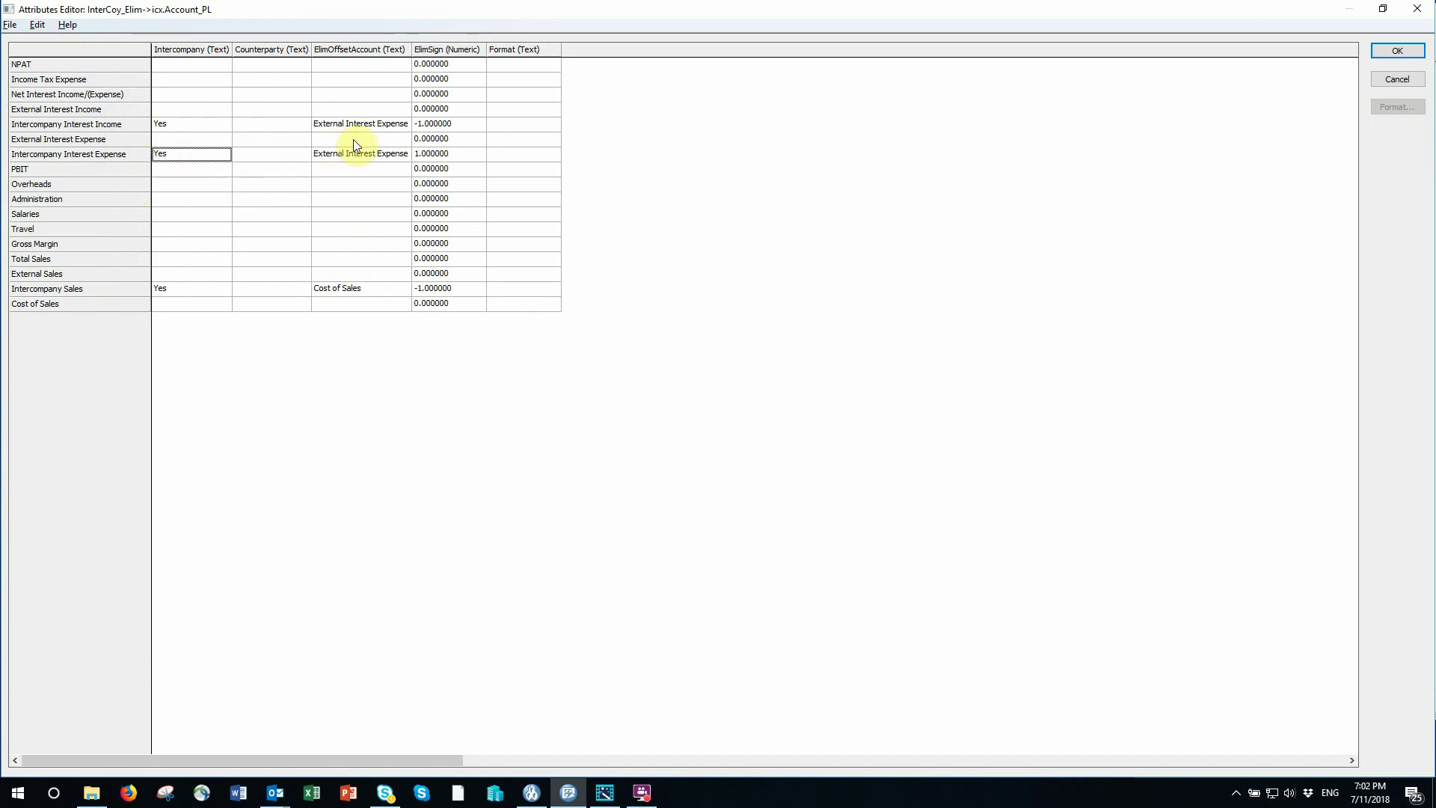
click(323, 124)
click(323, 158)
click(442, 124)
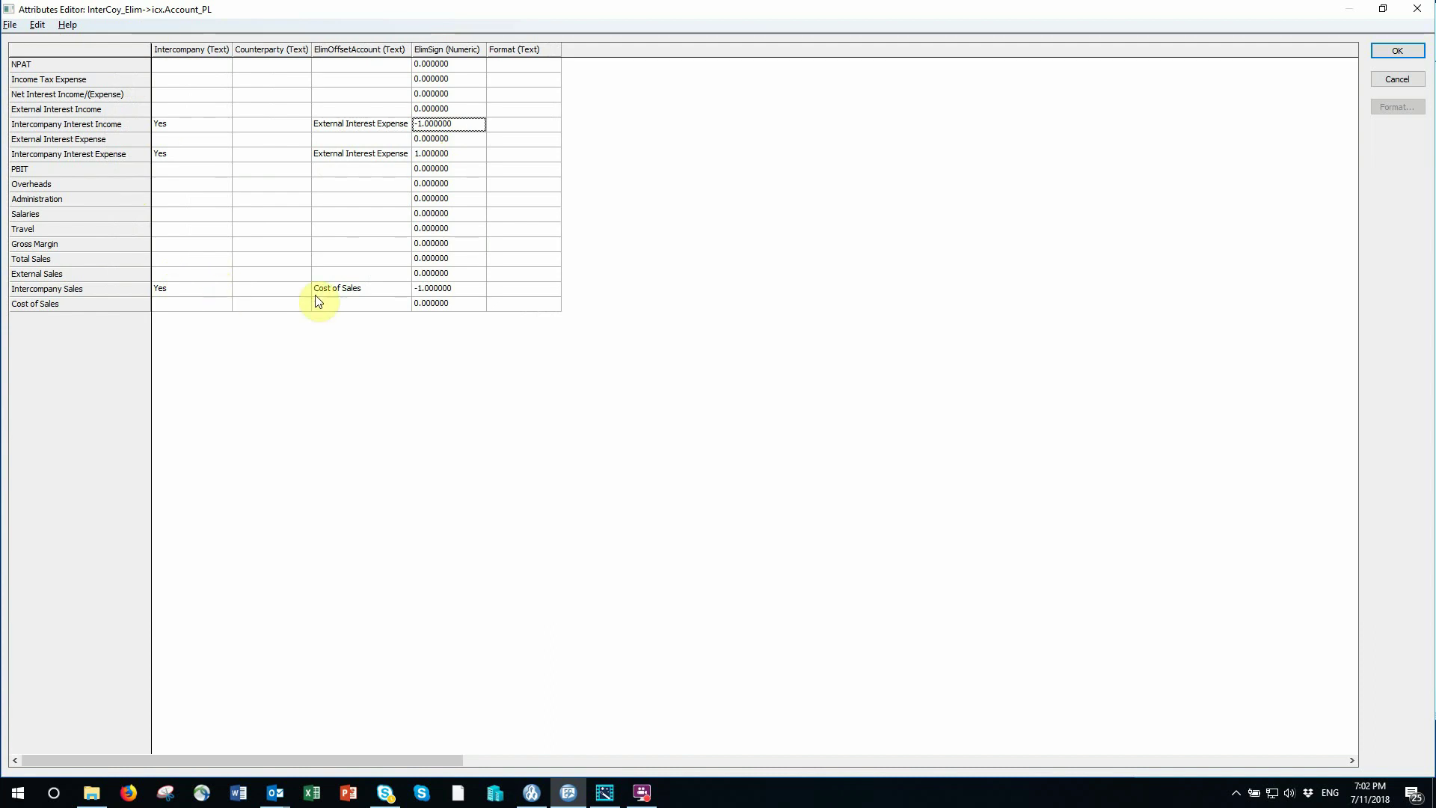
Examine the Intercompany flag, offset account and elimination sign of Intercompany Sales, and cancel out of the editor.
click(176, 294)
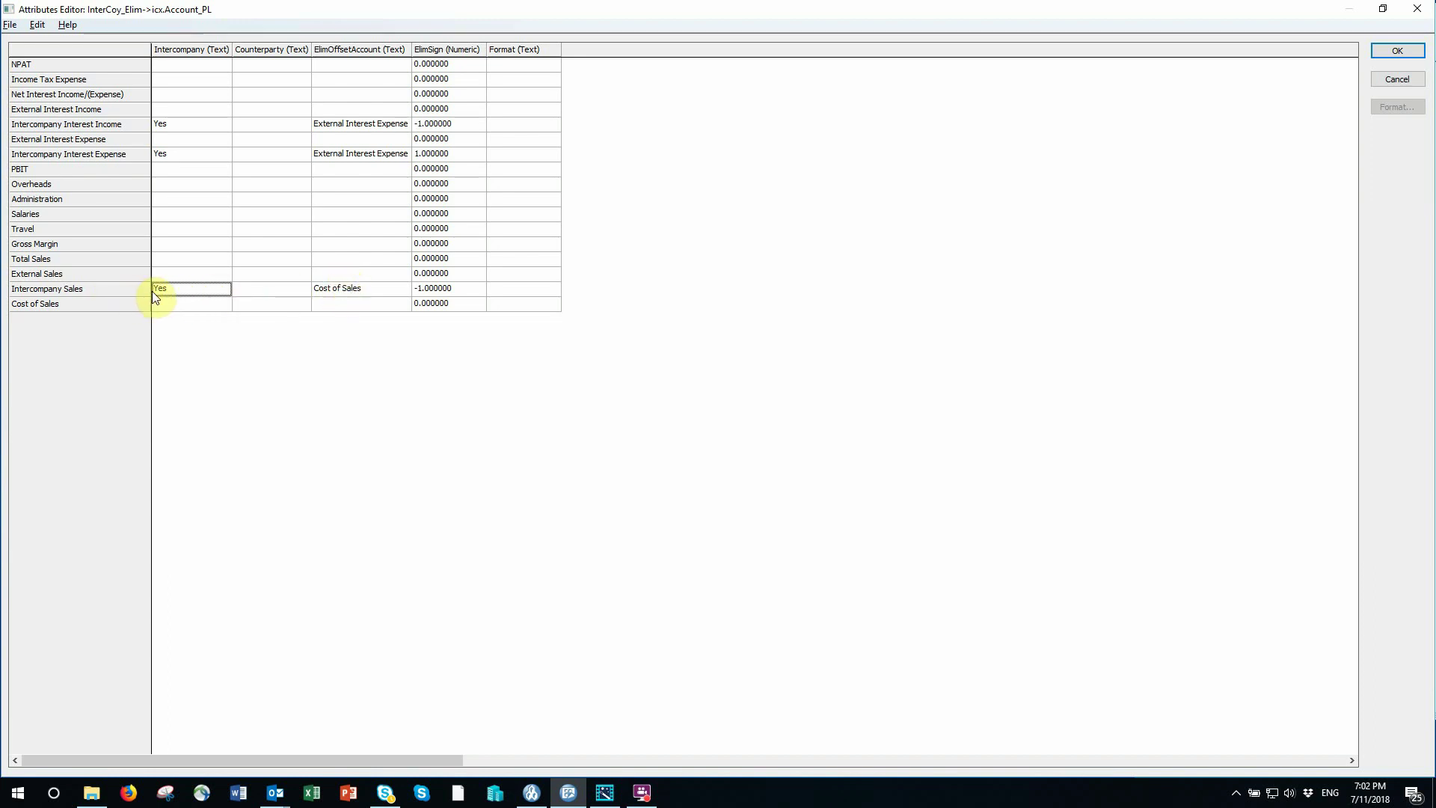
click(338, 290)
click(438, 293)
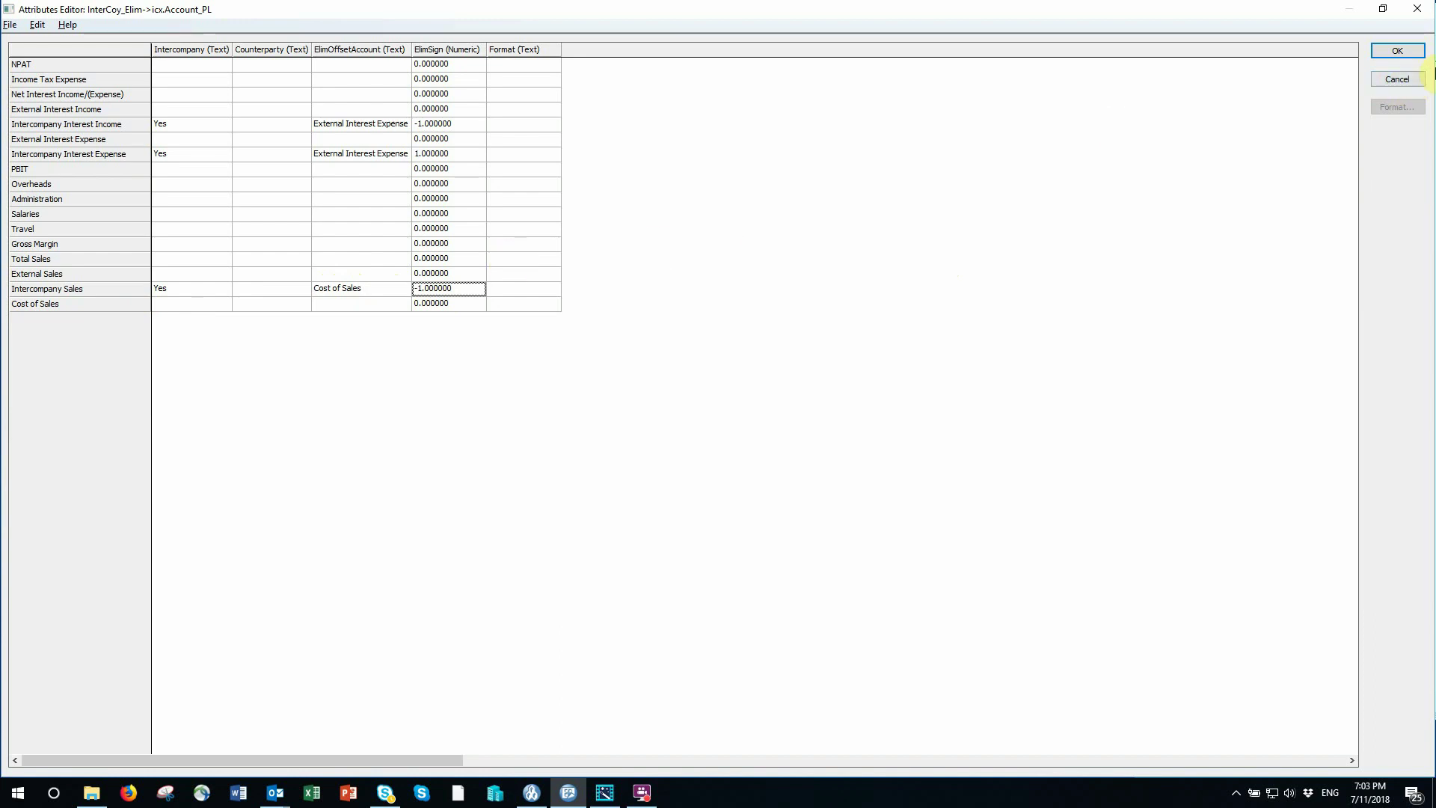
click(1390, 81)
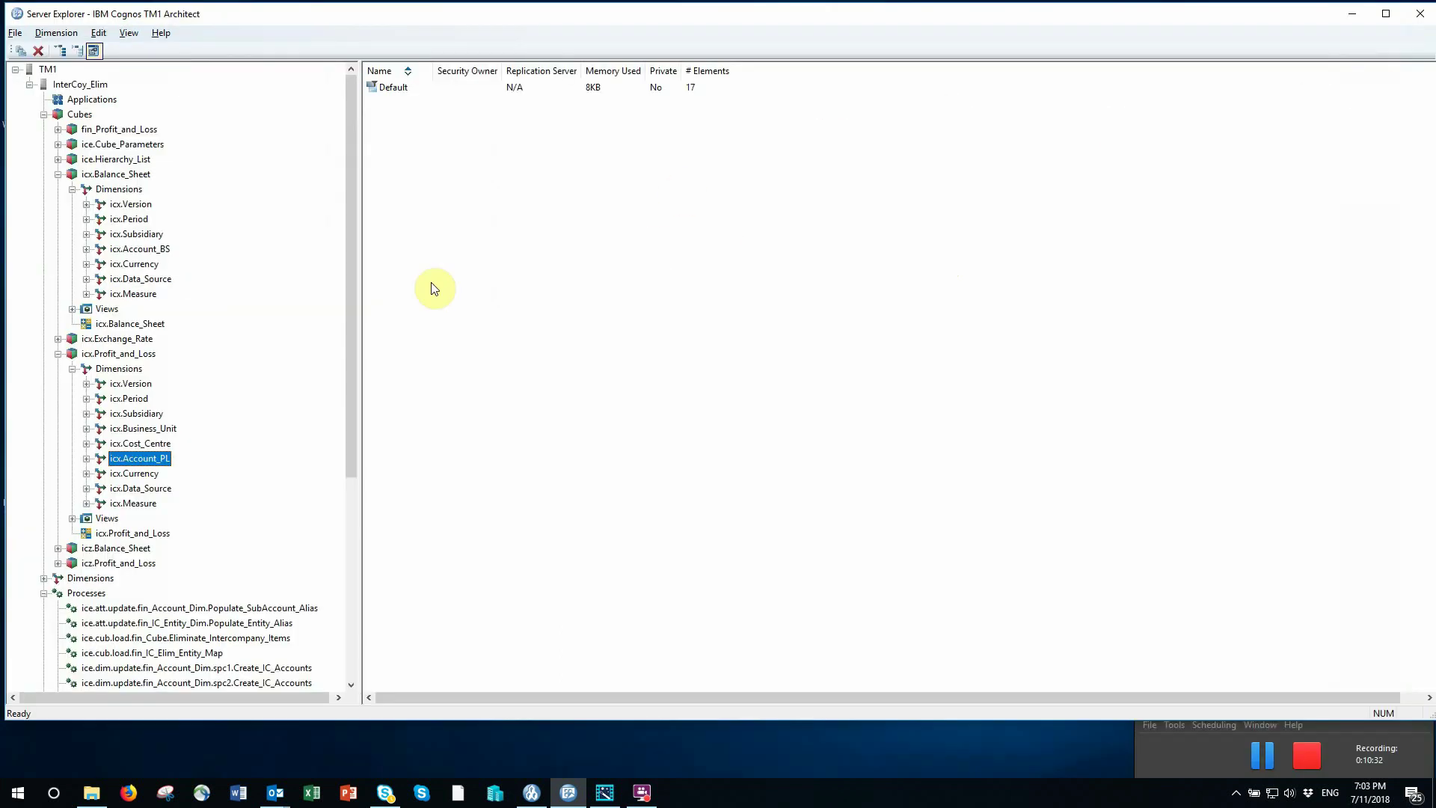
Collapse the icx.Profit_and_Loss and icx.Balance_Sheet cubes in the server tree.
click(1264, 760)
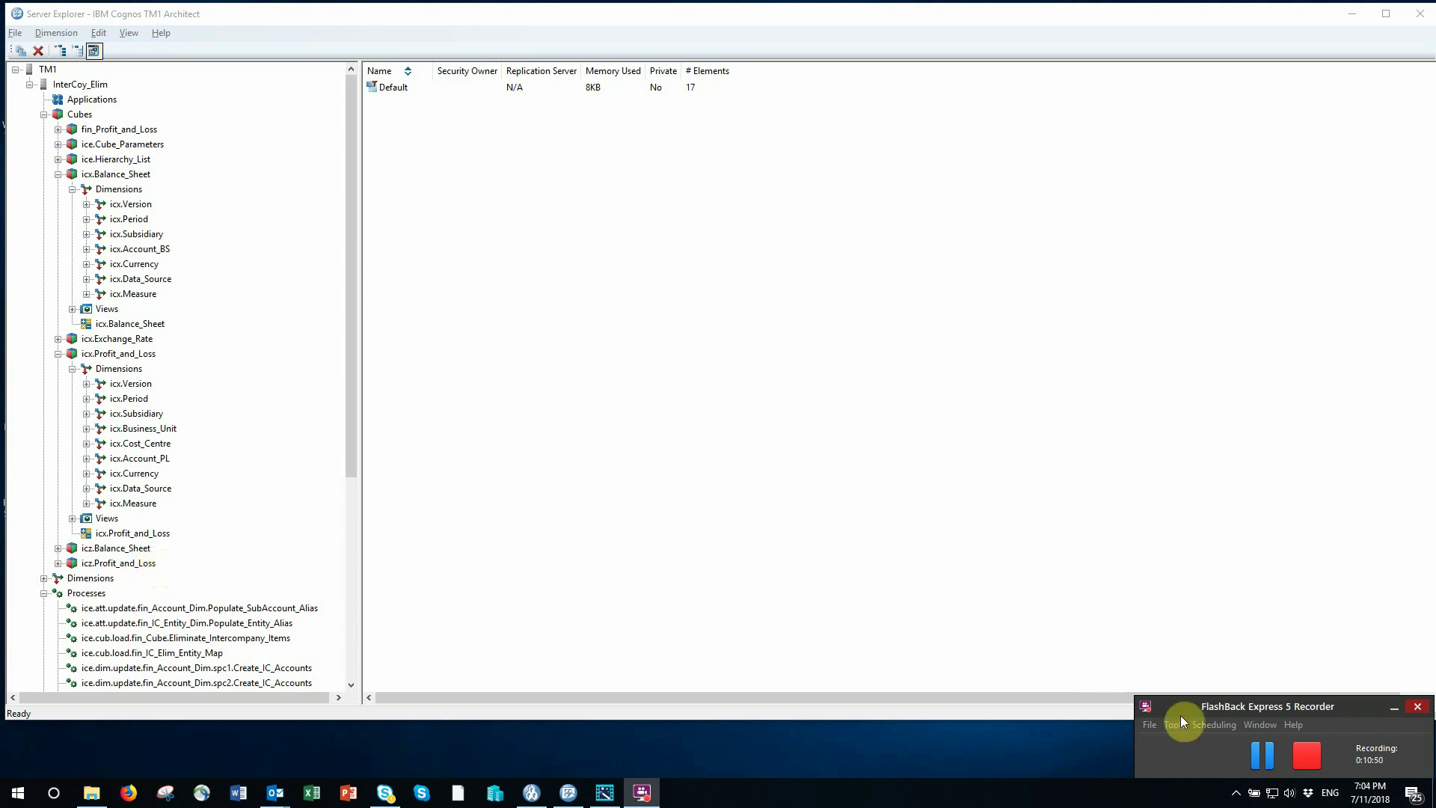
click(58, 353)
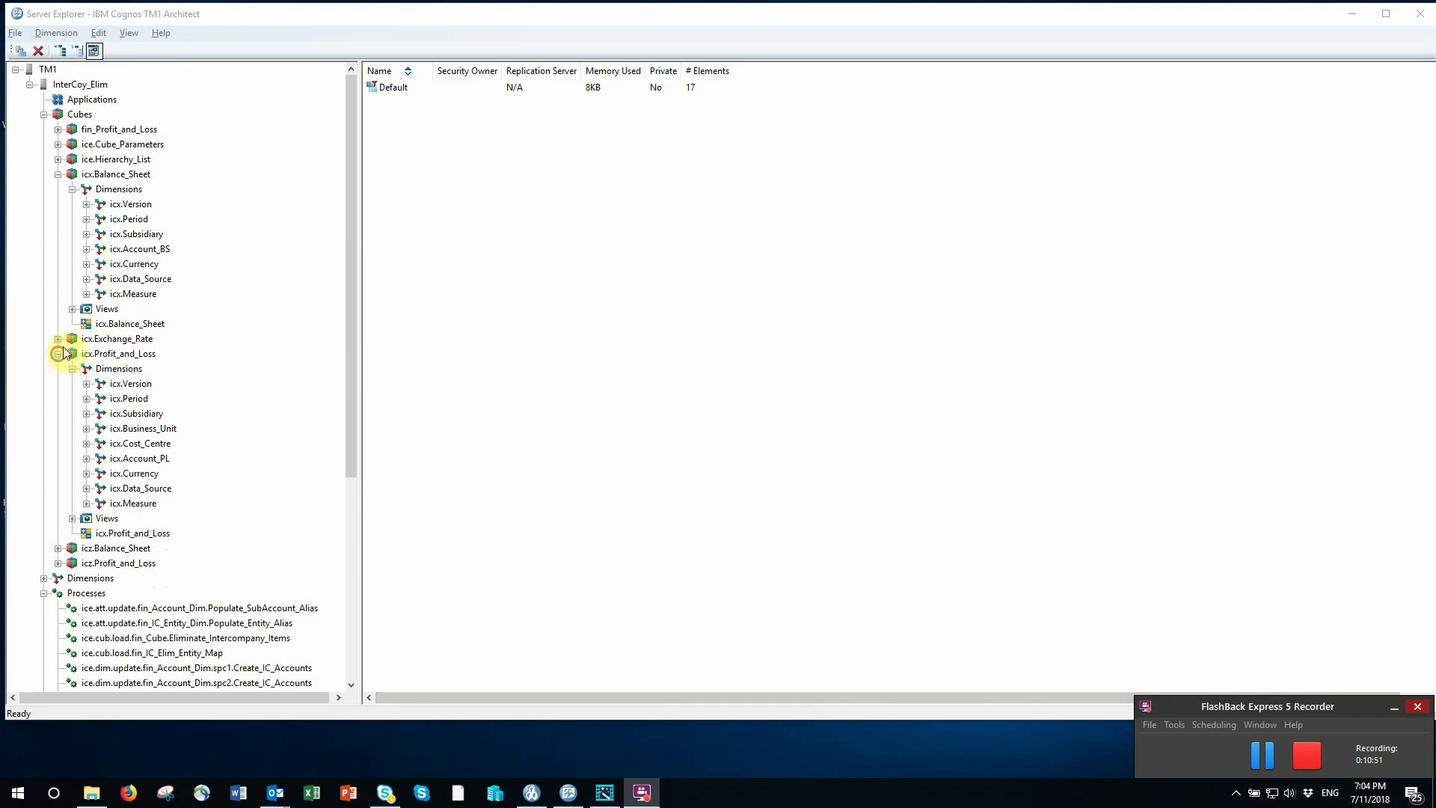
click(58, 173)
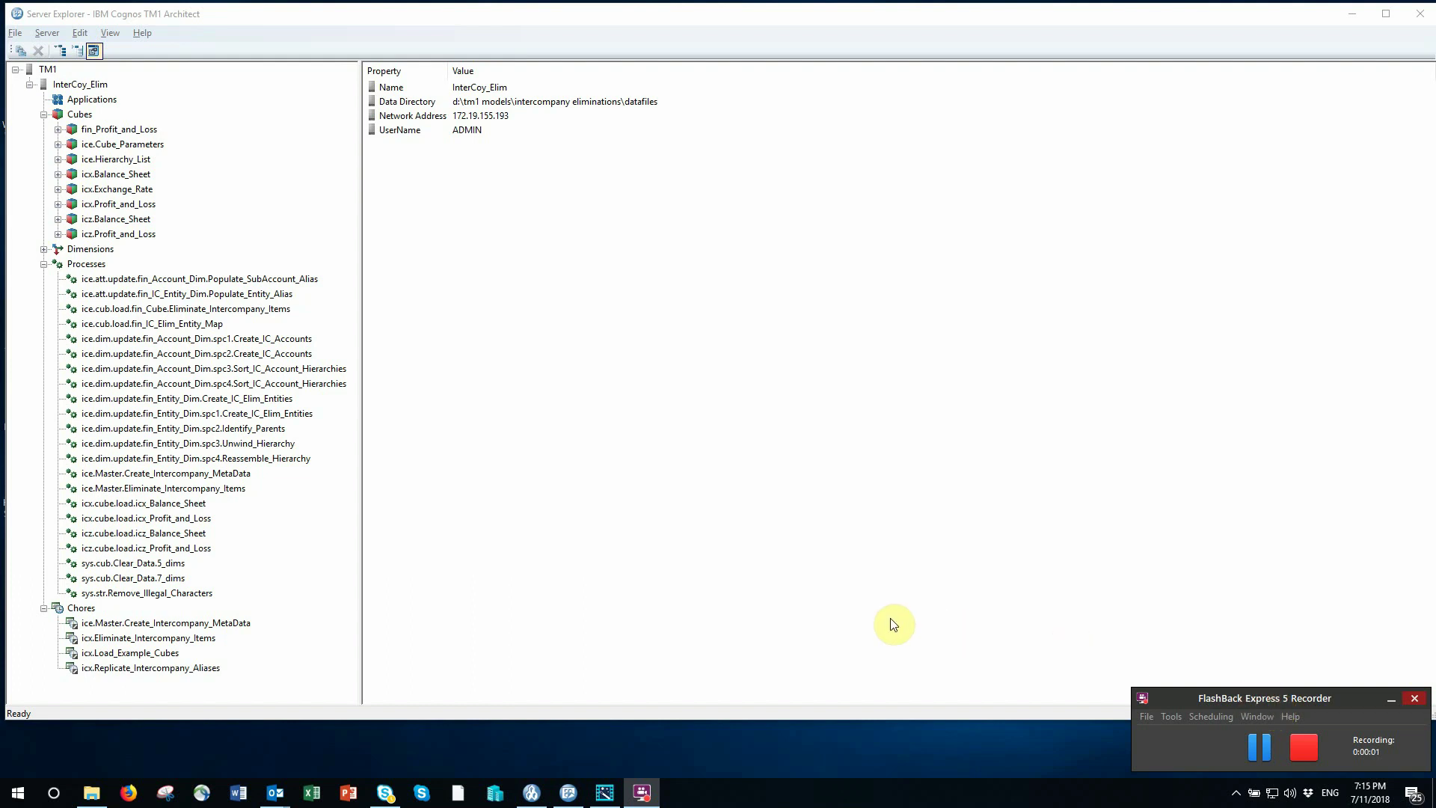
Run the ice.Master.Create_Intercompany_MetaData chore and dismiss its completion message.
click(150, 625)
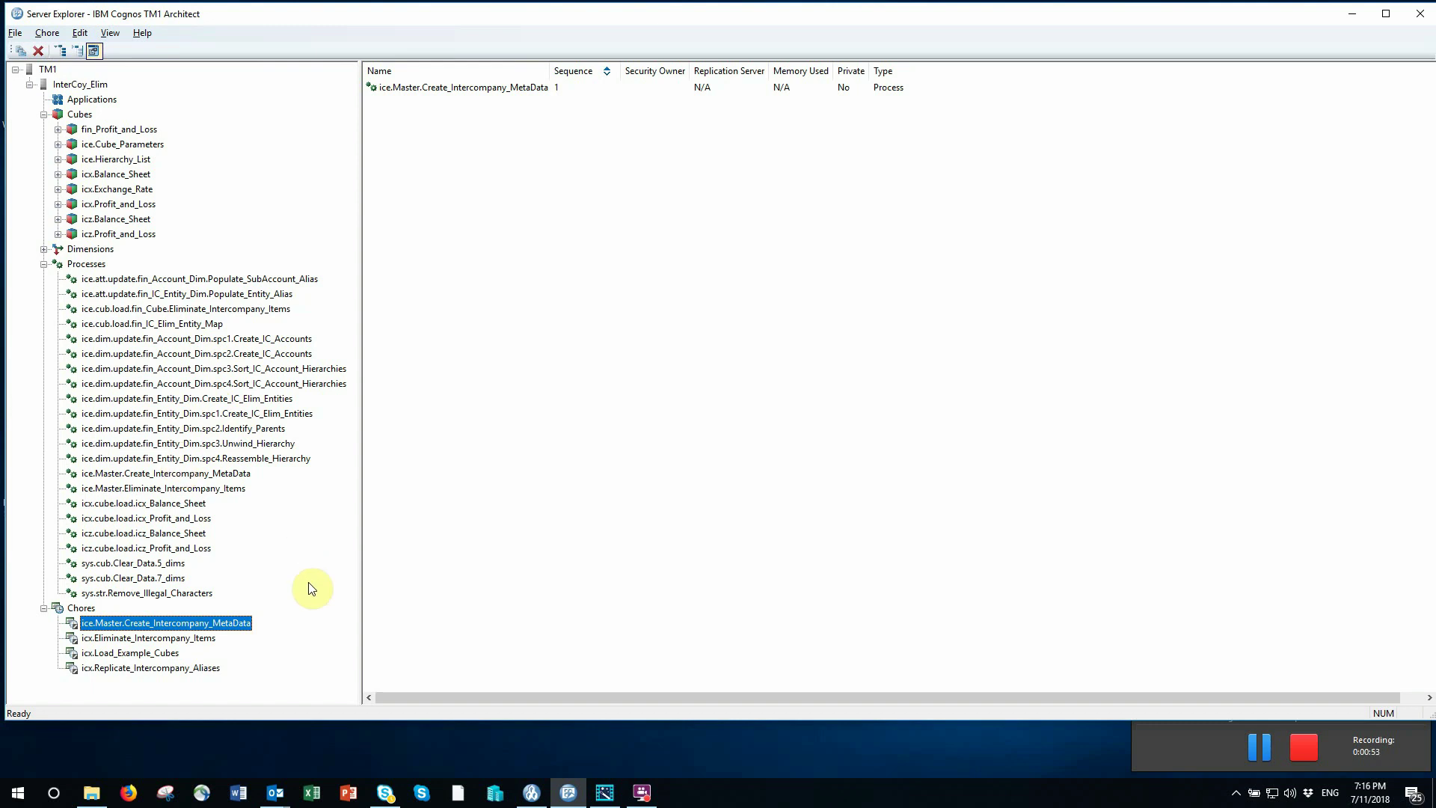
right_click(223, 629)
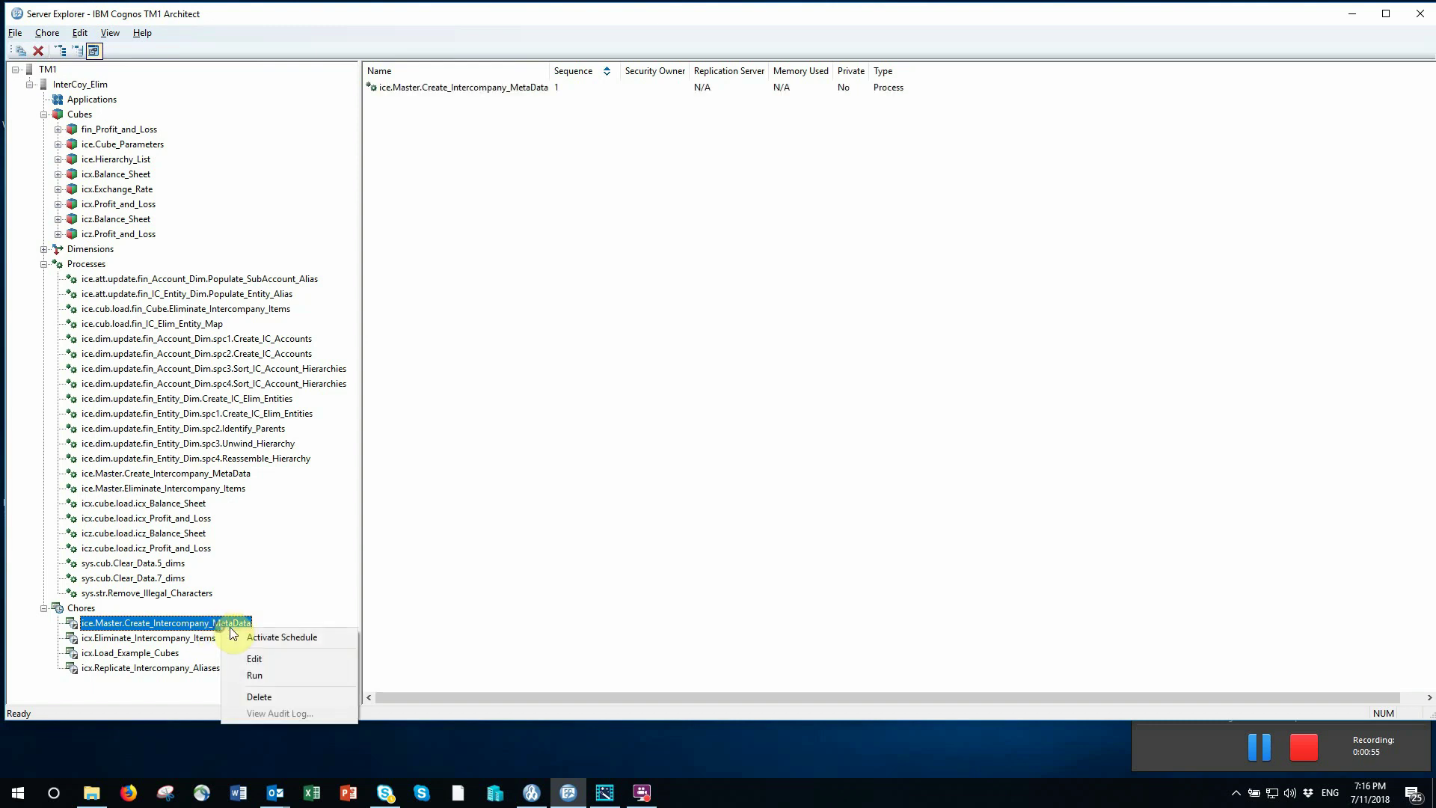
click(254, 679)
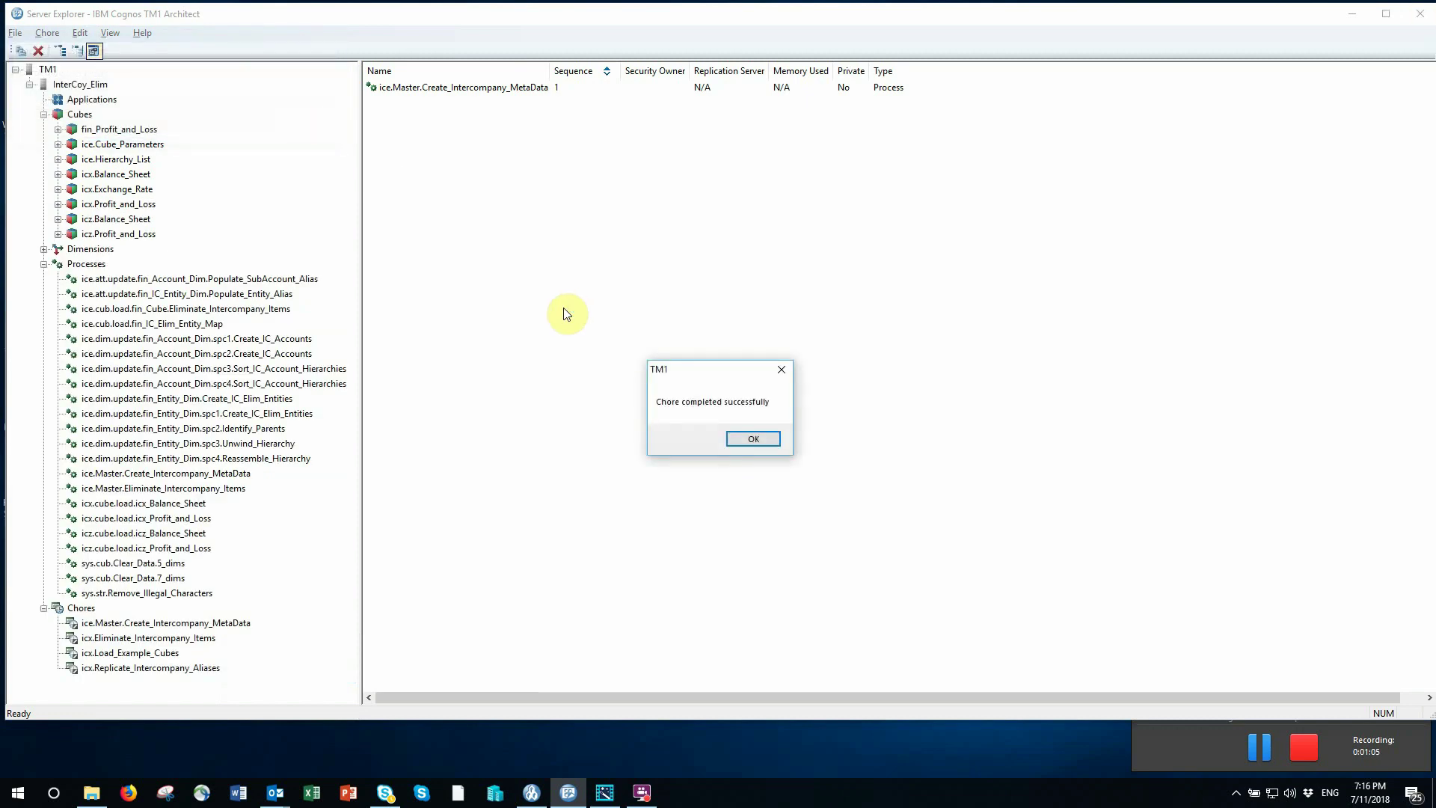
click(754, 439)
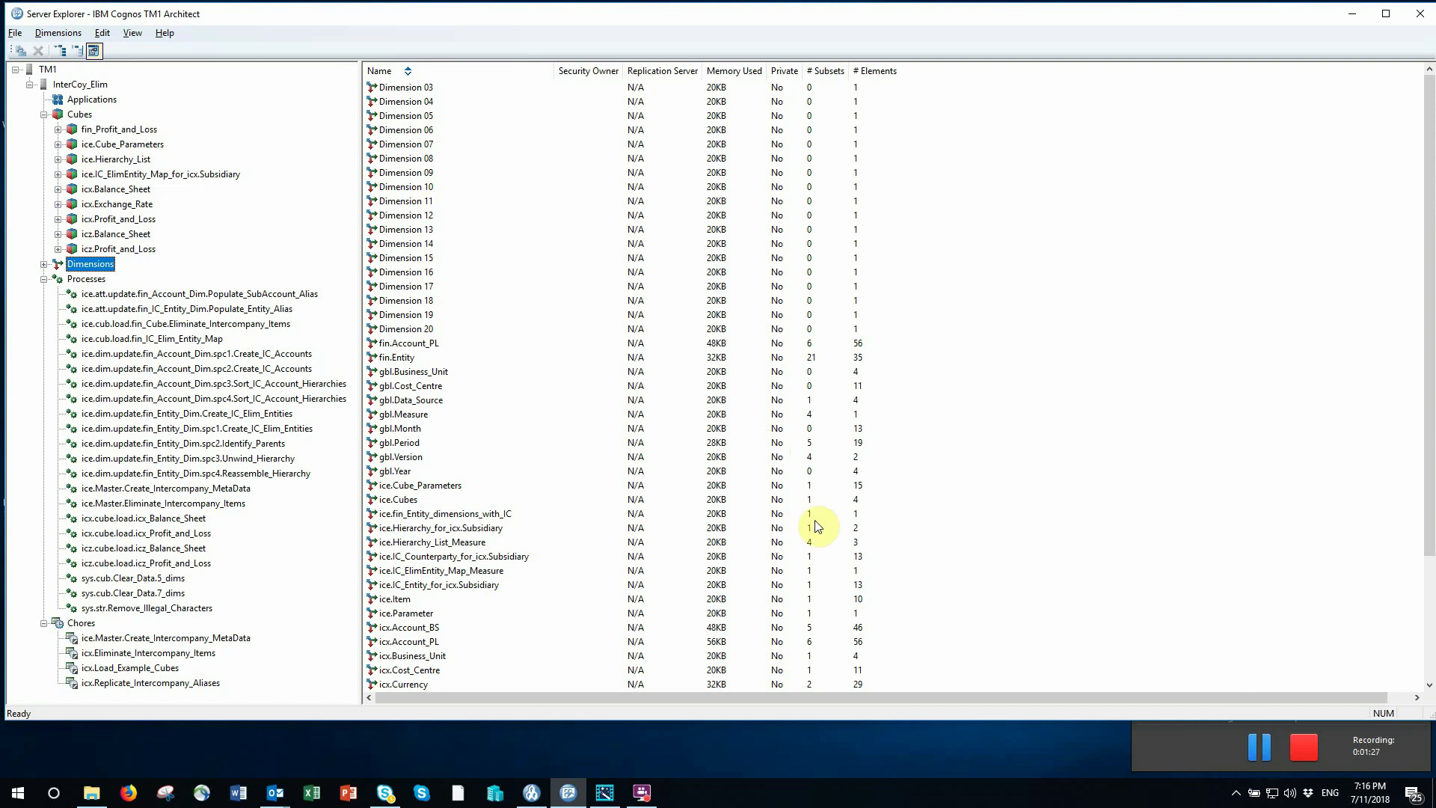
Show the dimensions of the ice.IC_ElimEntity_Map_for_icx.Subsidiary cube and expand the icx.Balance_Sheet cube.
click(170, 173)
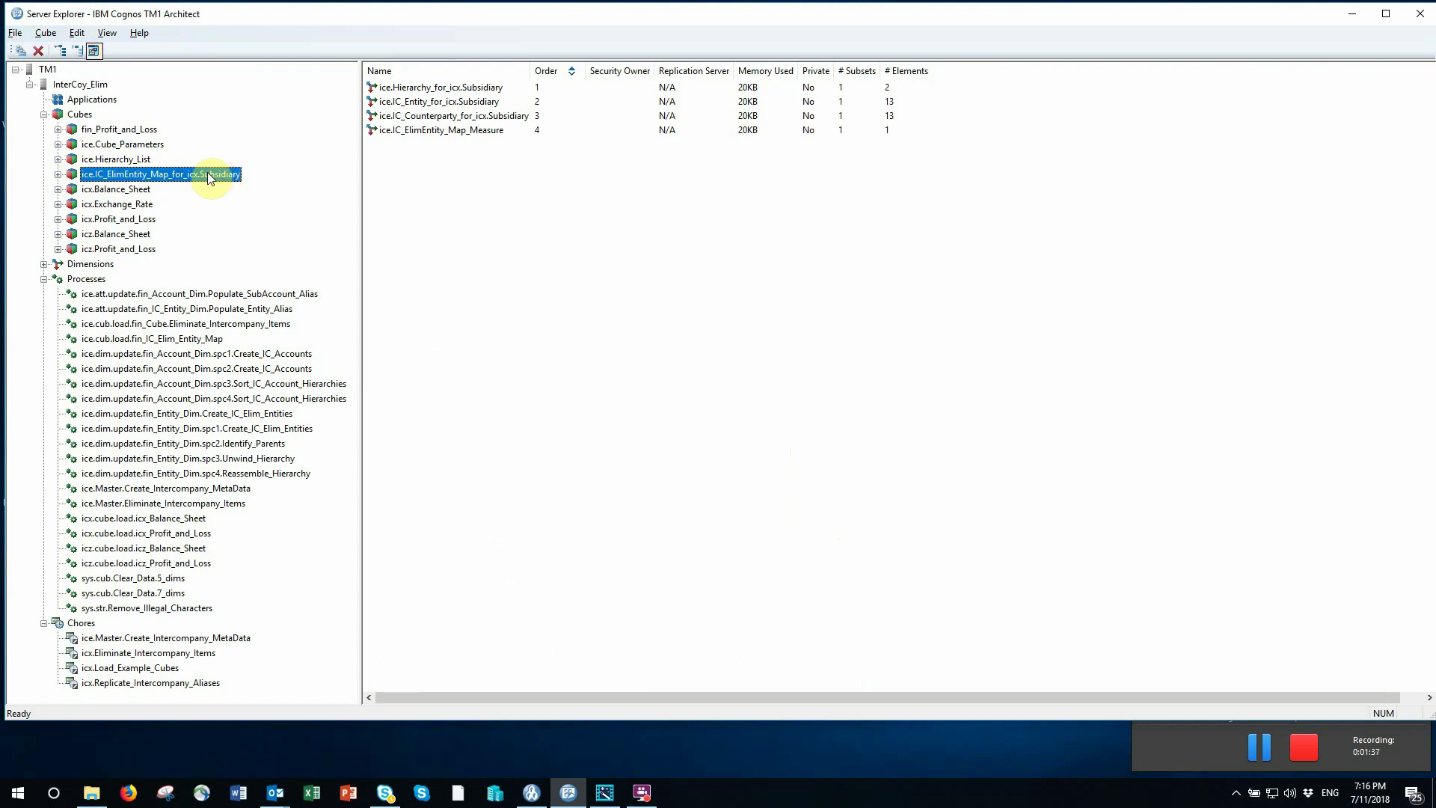
click(57, 190)
click(73, 203)
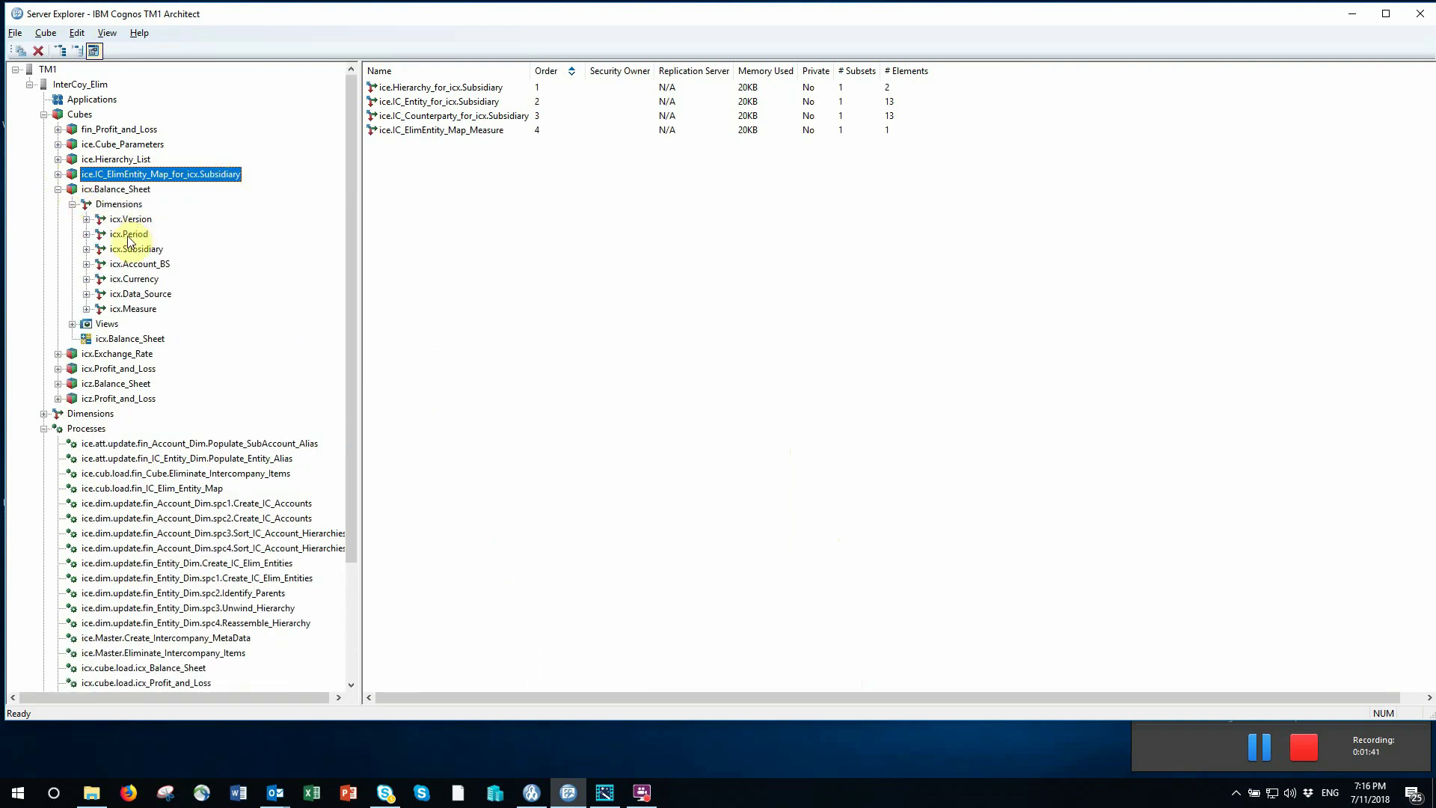
Open the icx.Subsidiary subset, sort it by hierarchy, turn off the Alternate_Name alias and widen the element list.
double_click(126, 250)
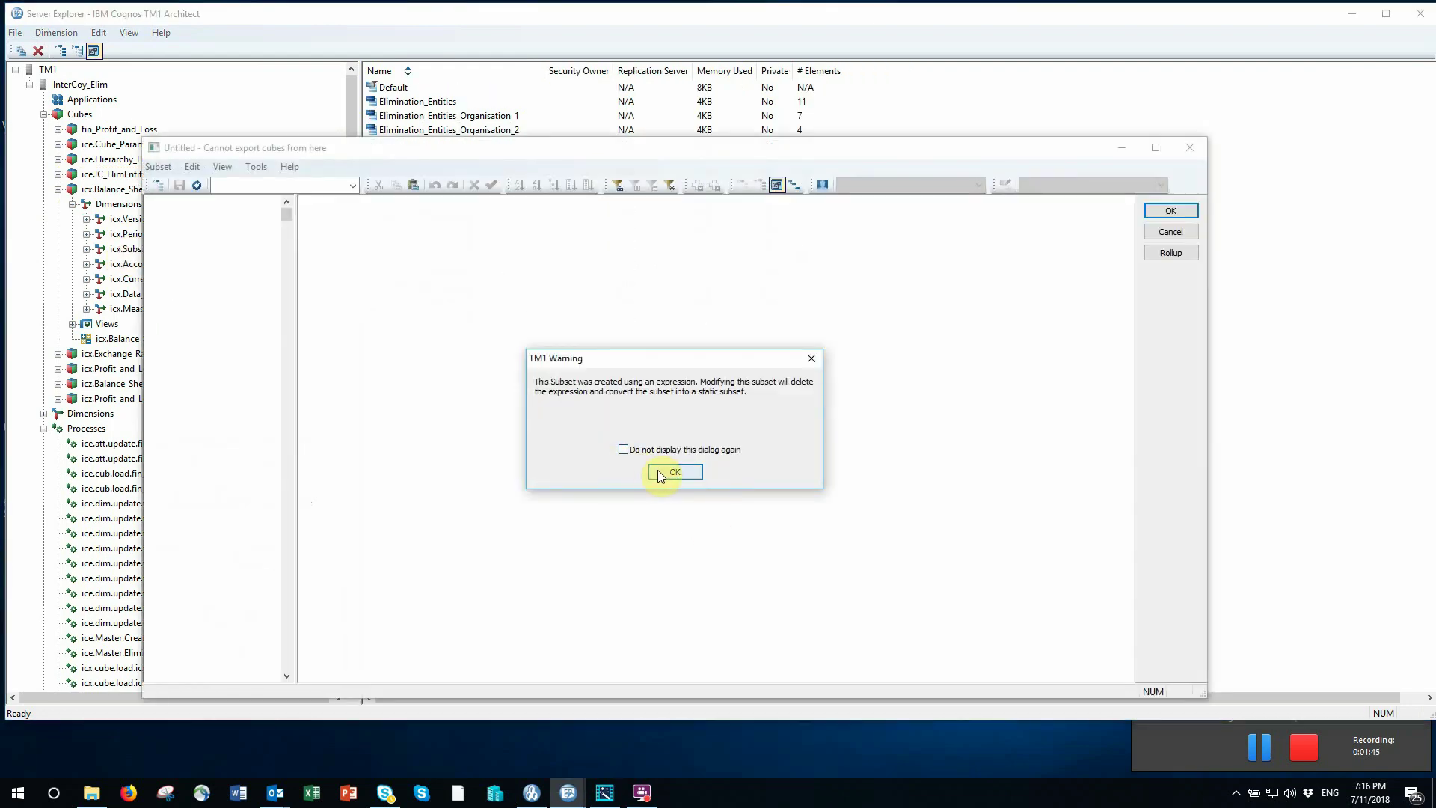
click(659, 472)
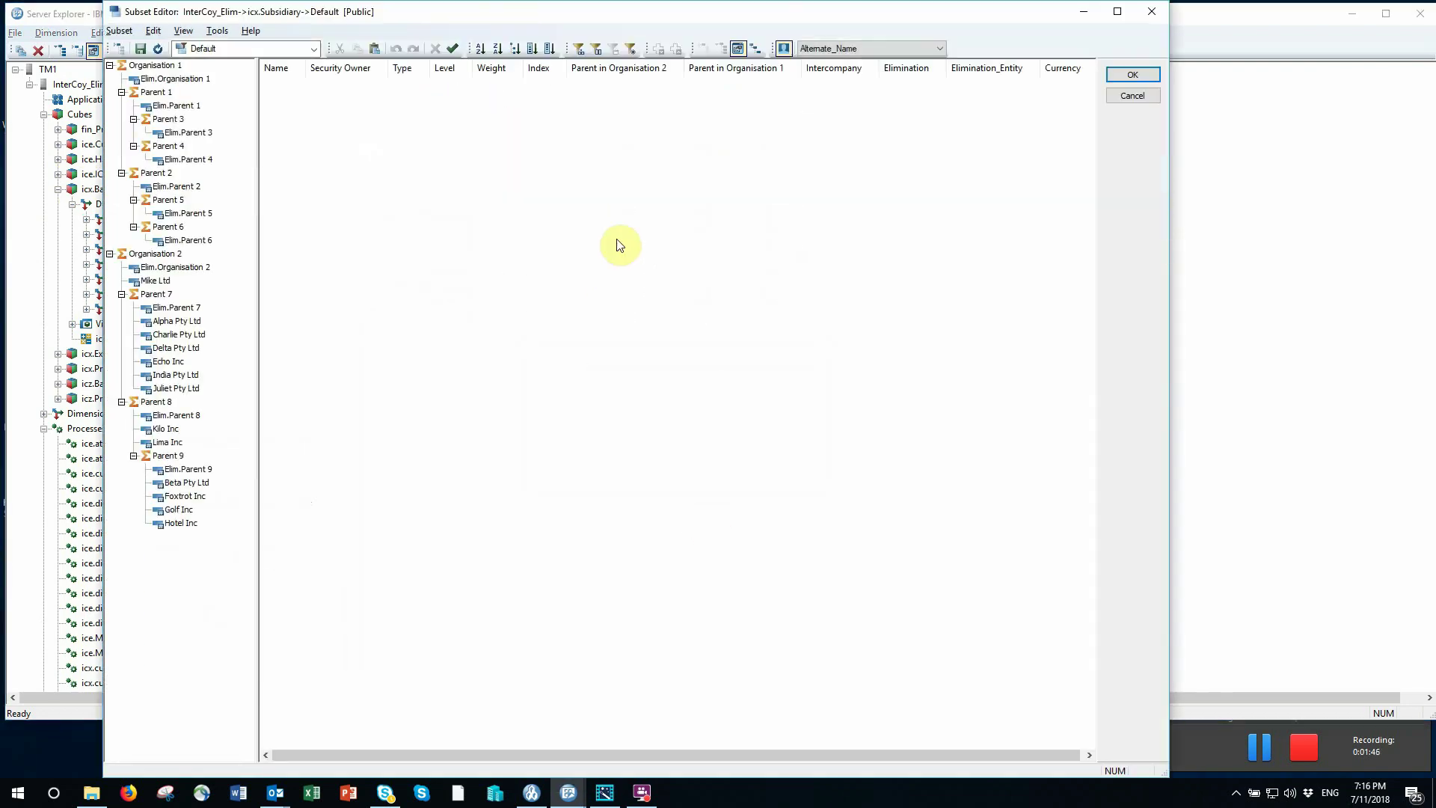
click(514, 50)
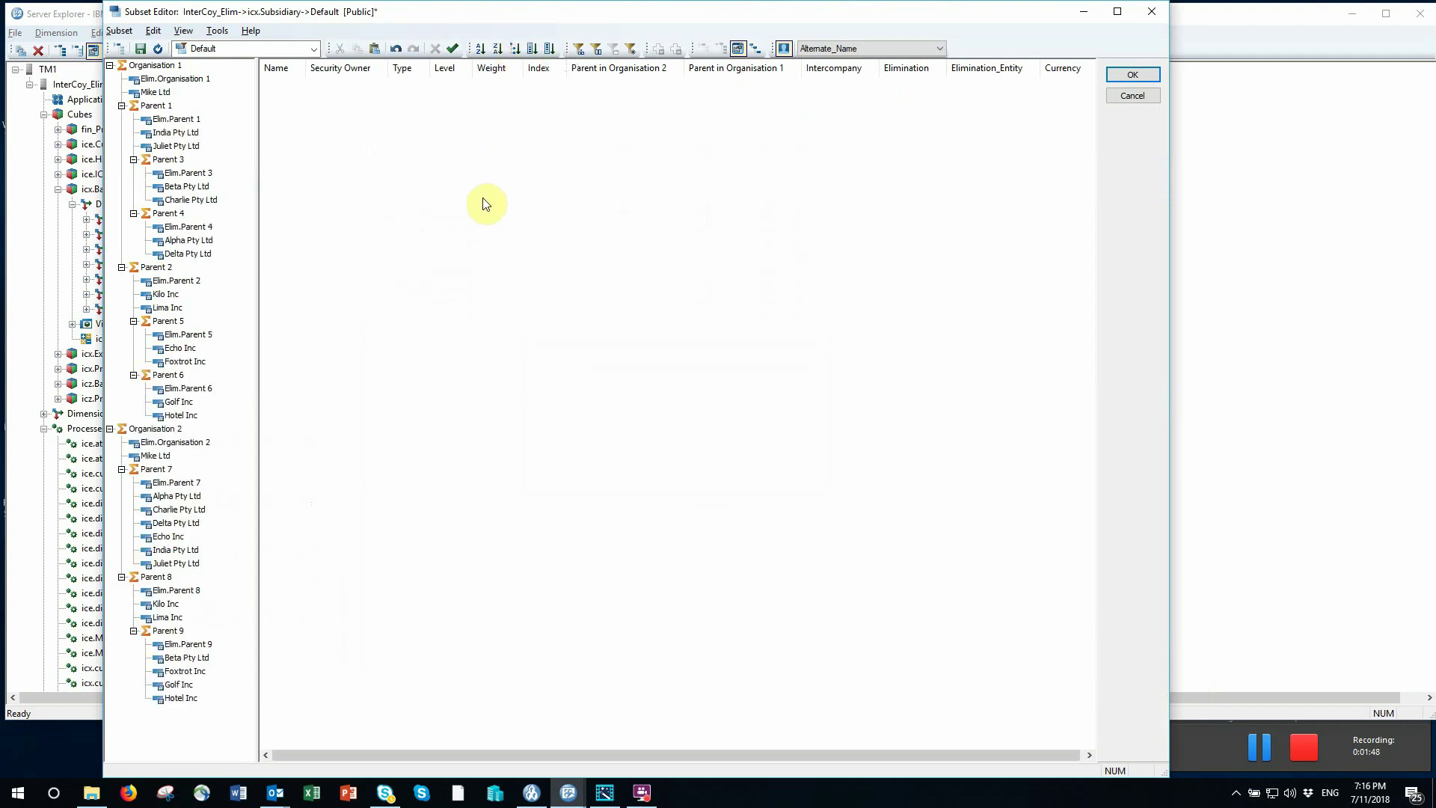
click(783, 48)
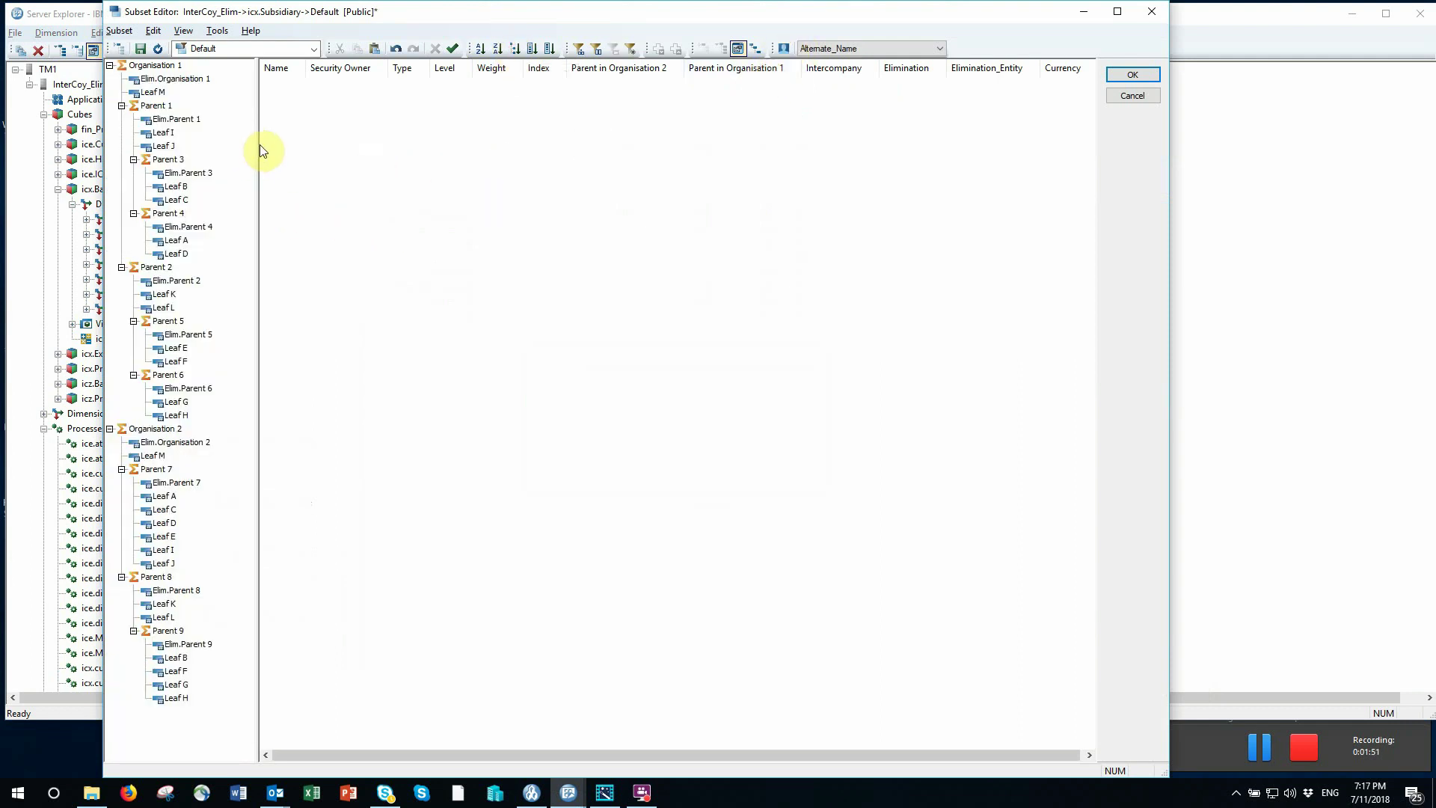
drag(259, 145, 357, 146)
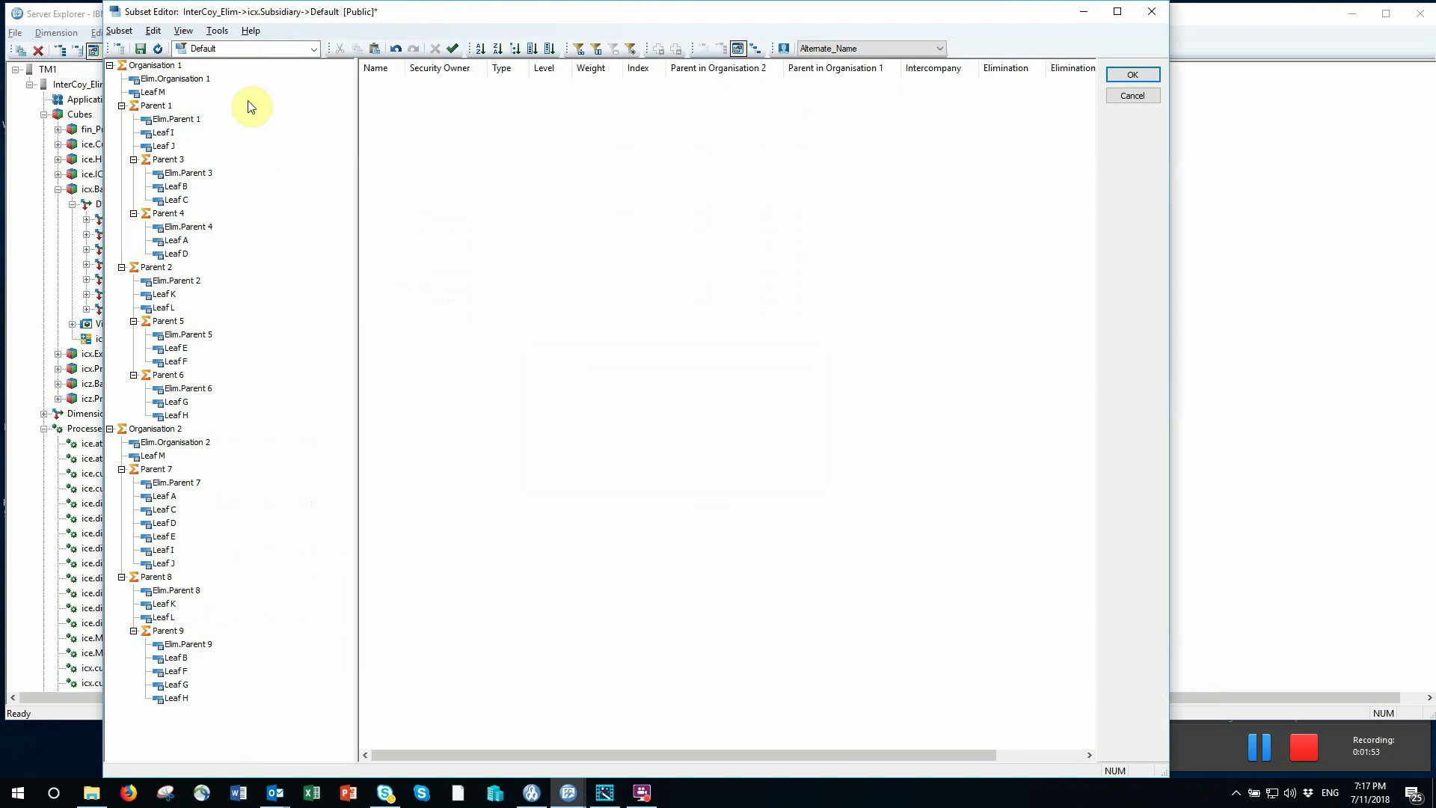
Examine the elimination entities for Organisation 1 and Parents 1, 3, 4 and 2, and cancel out of the subset.
click(183, 80)
click(178, 120)
click(190, 175)
click(192, 228)
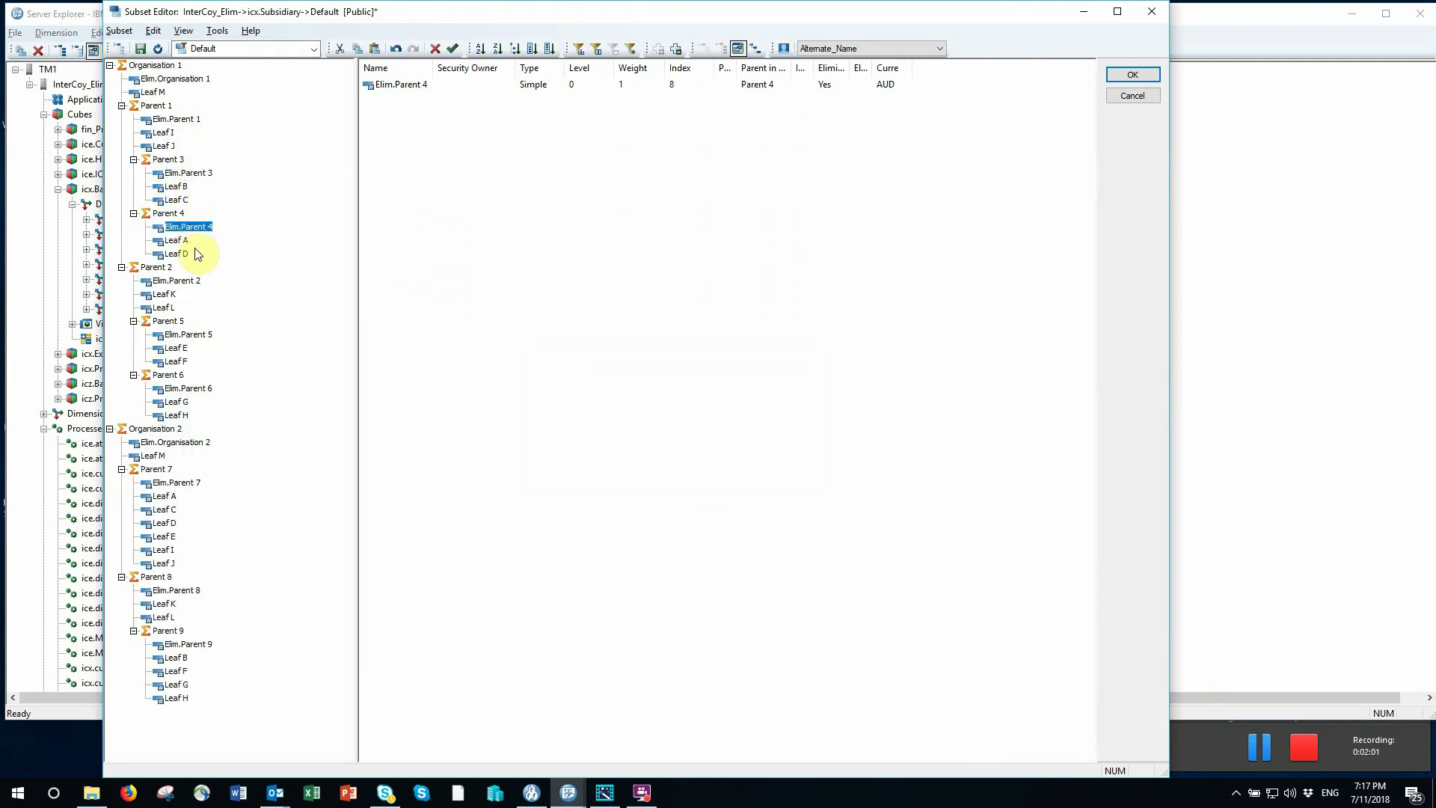
click(175, 282)
click(1131, 96)
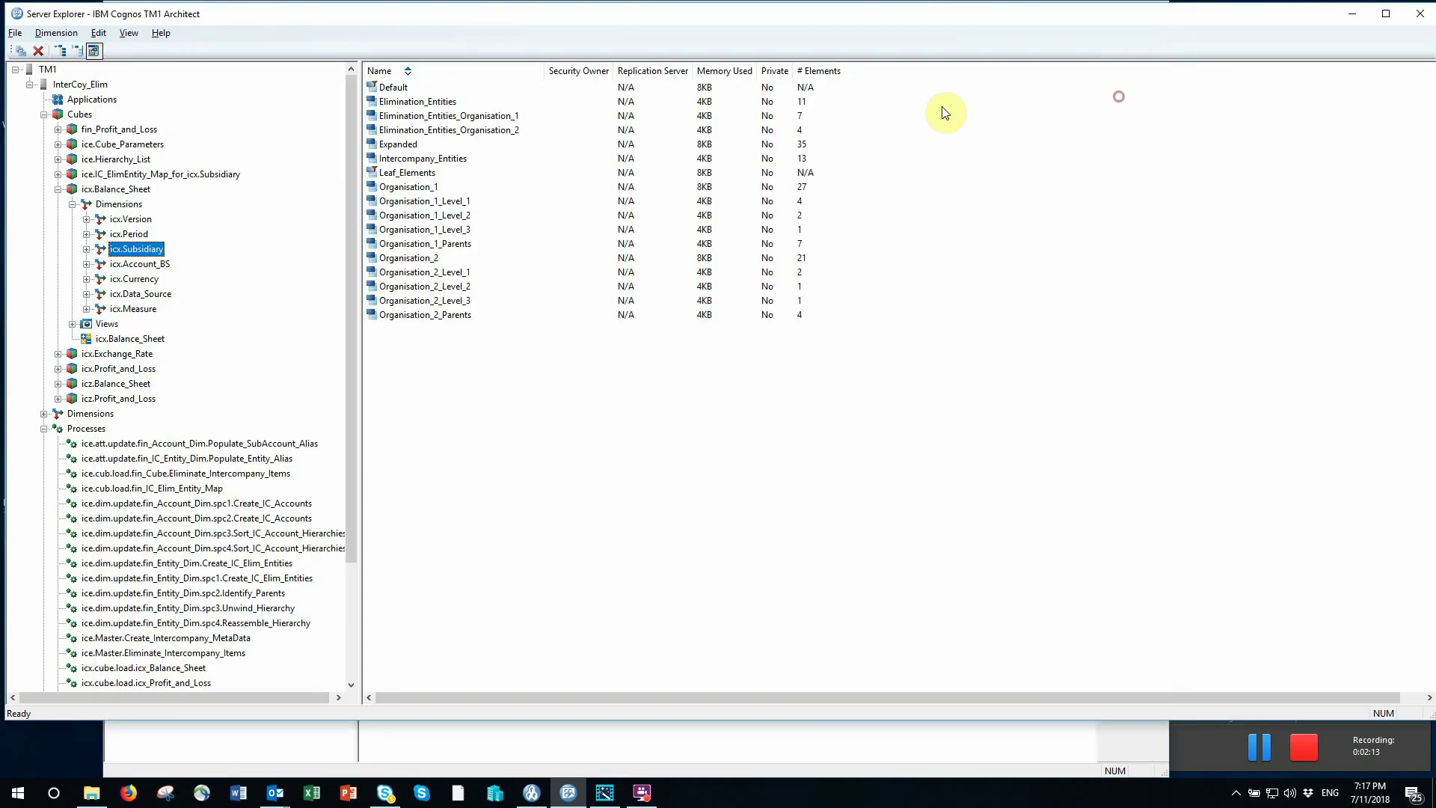
Open the Default subset of icx.Balance_Sheet's icx.Account_BS dimension and widen the element list to show full account names.
double_click(137, 265)
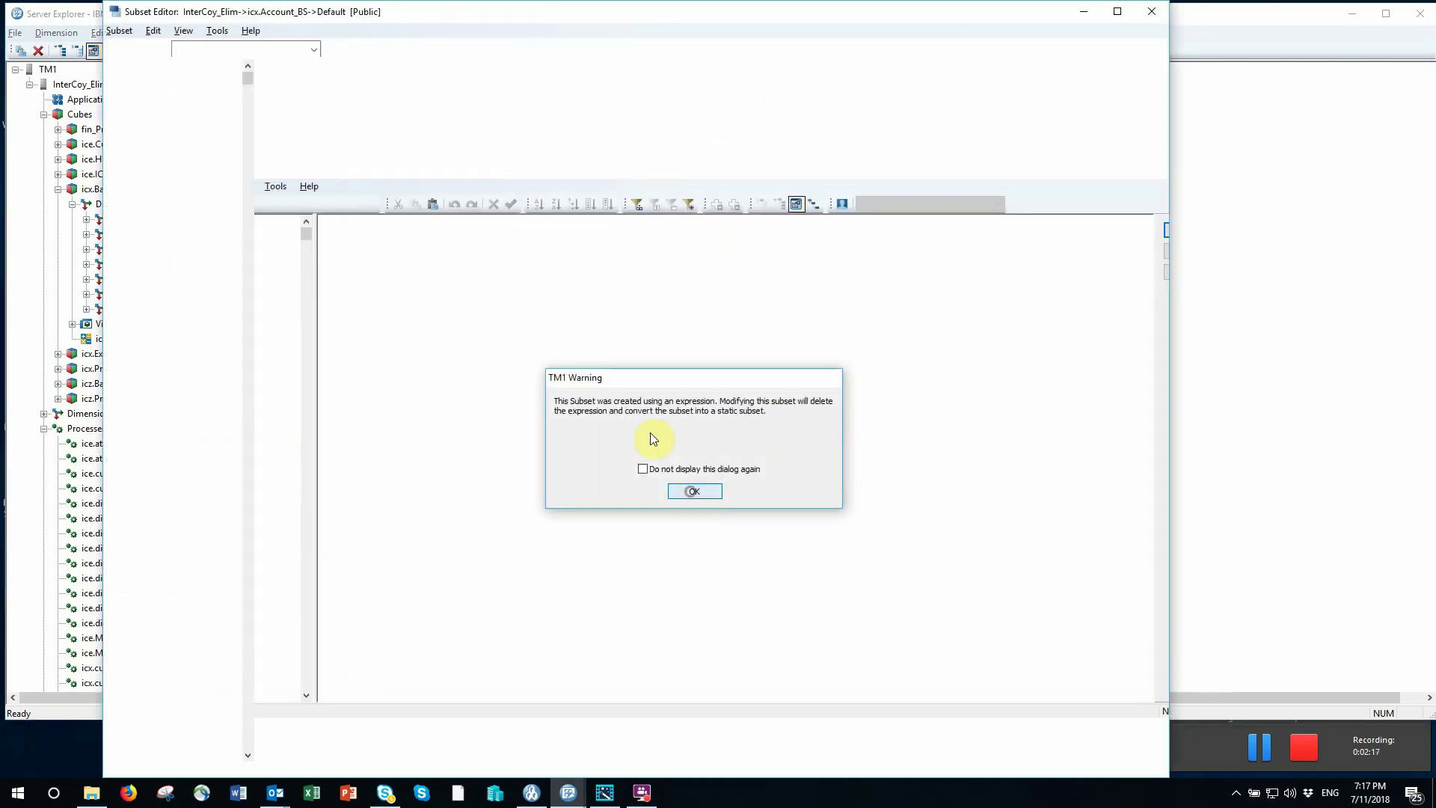
key(Return)
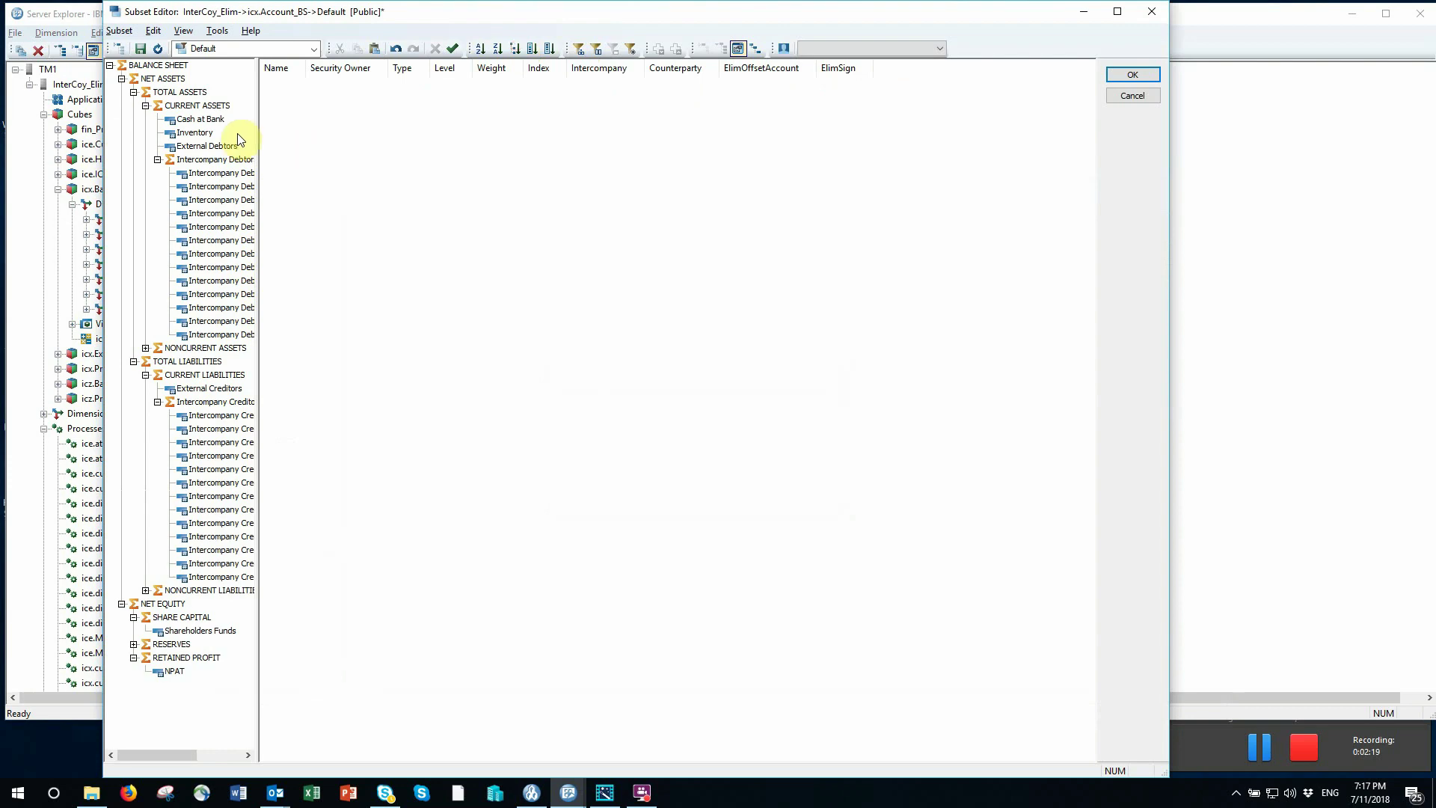
drag(258, 131, 388, 131)
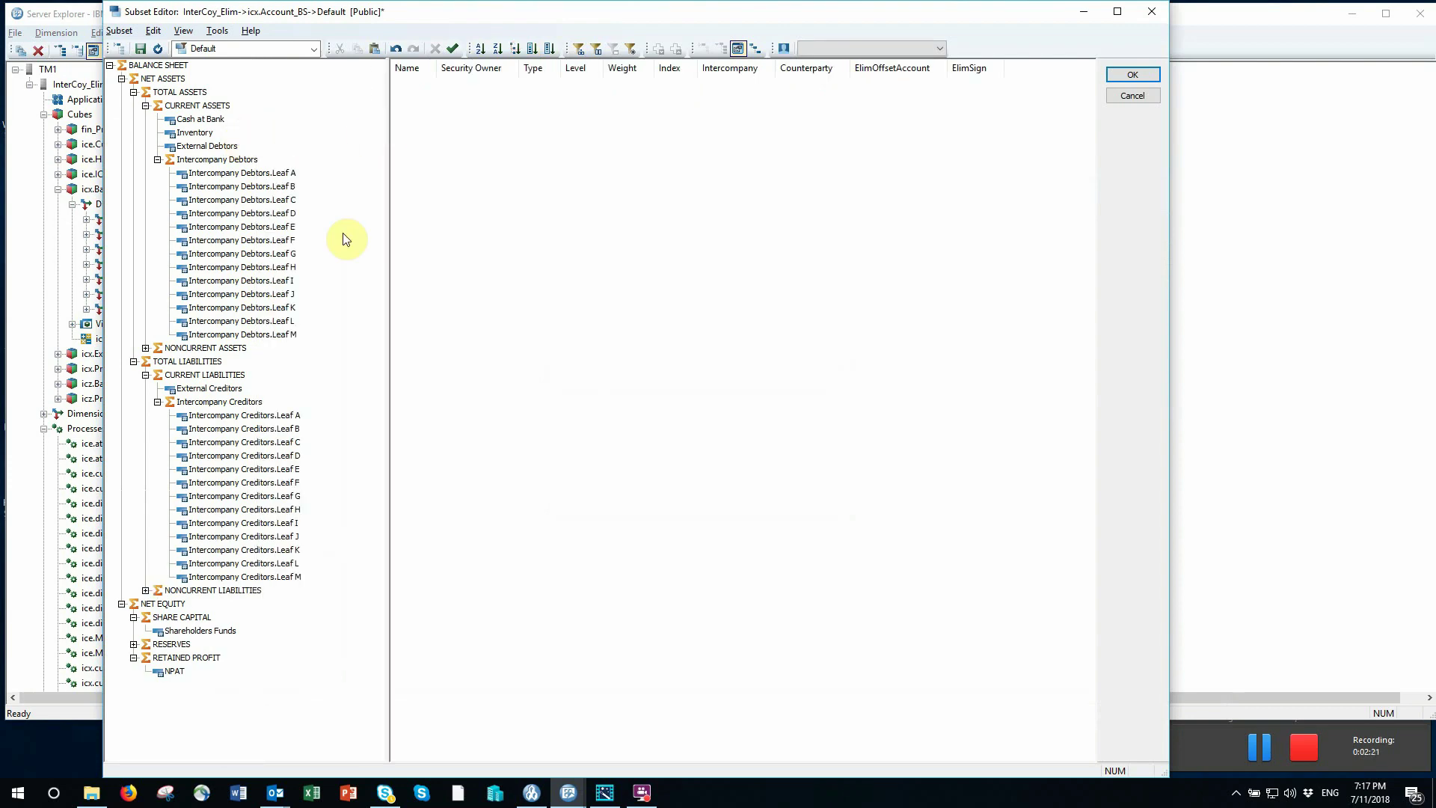
Examine the counterparty, offset account and elimination sign attributes of the Intercompany Debtors accounts, and cancel out of the subset.
click(180, 159)
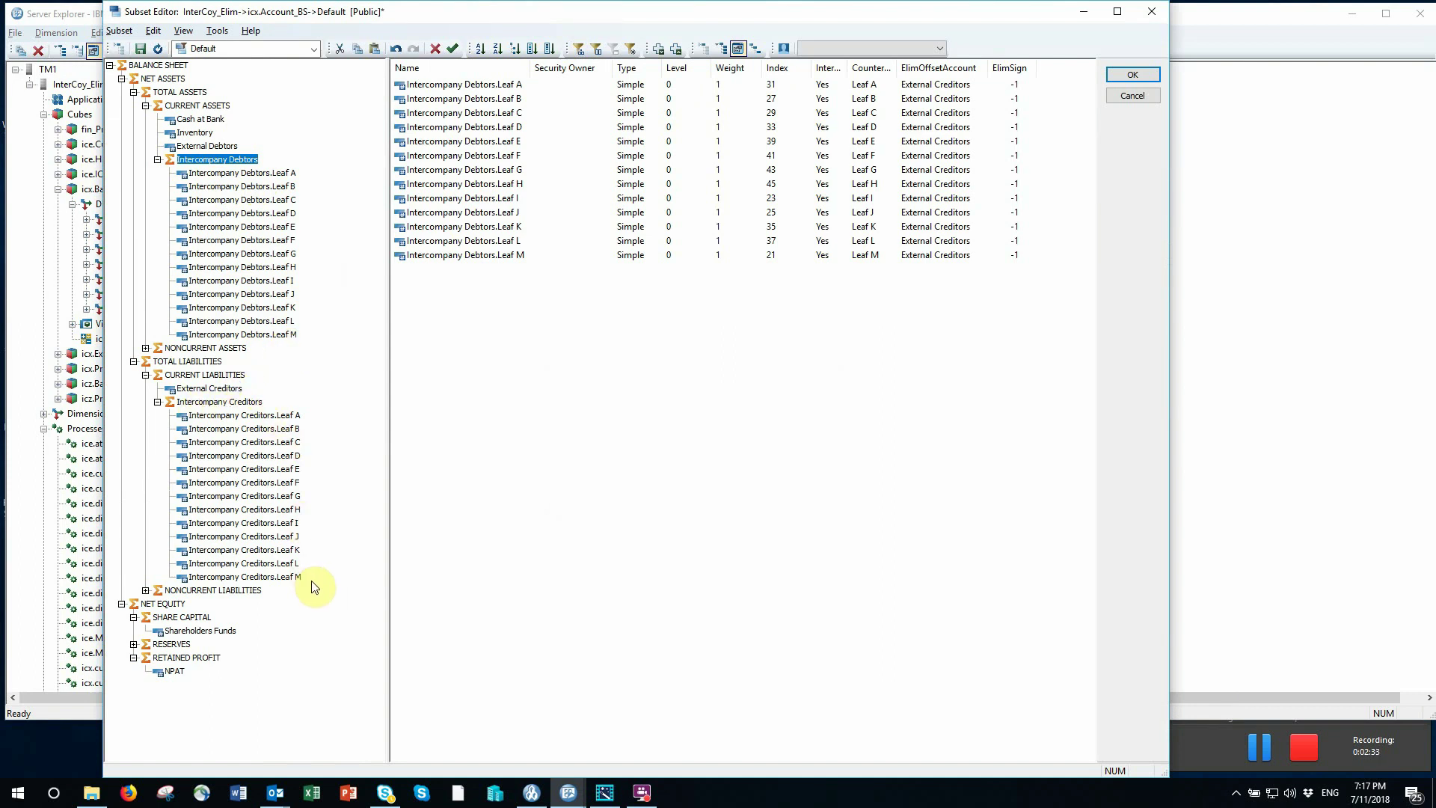
click(1131, 95)
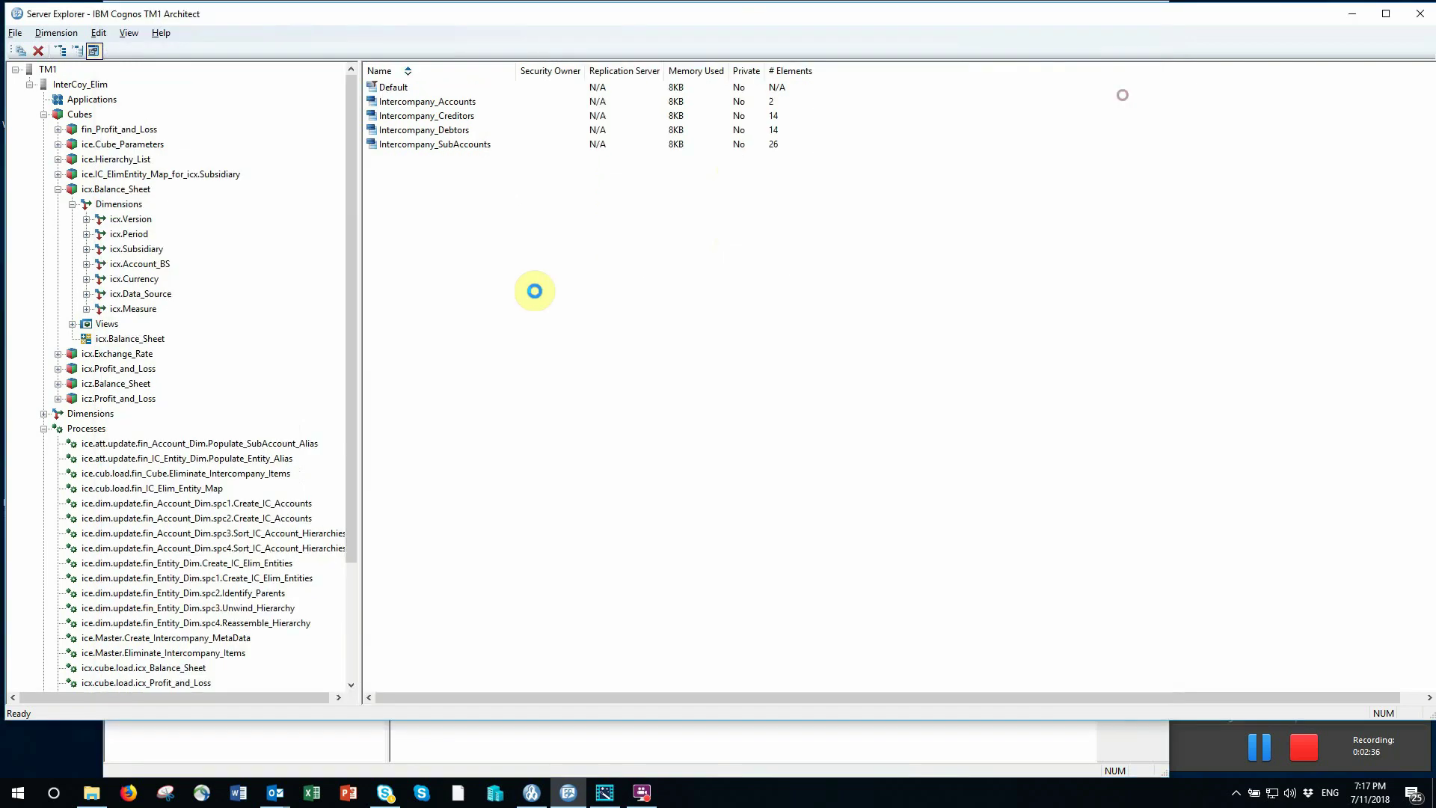
Open the Default subset of icx.Profit_and_Loss's icx.Account_PL dimension, sort it by hierarchy and widen the element list to show full names.
click(58, 369)
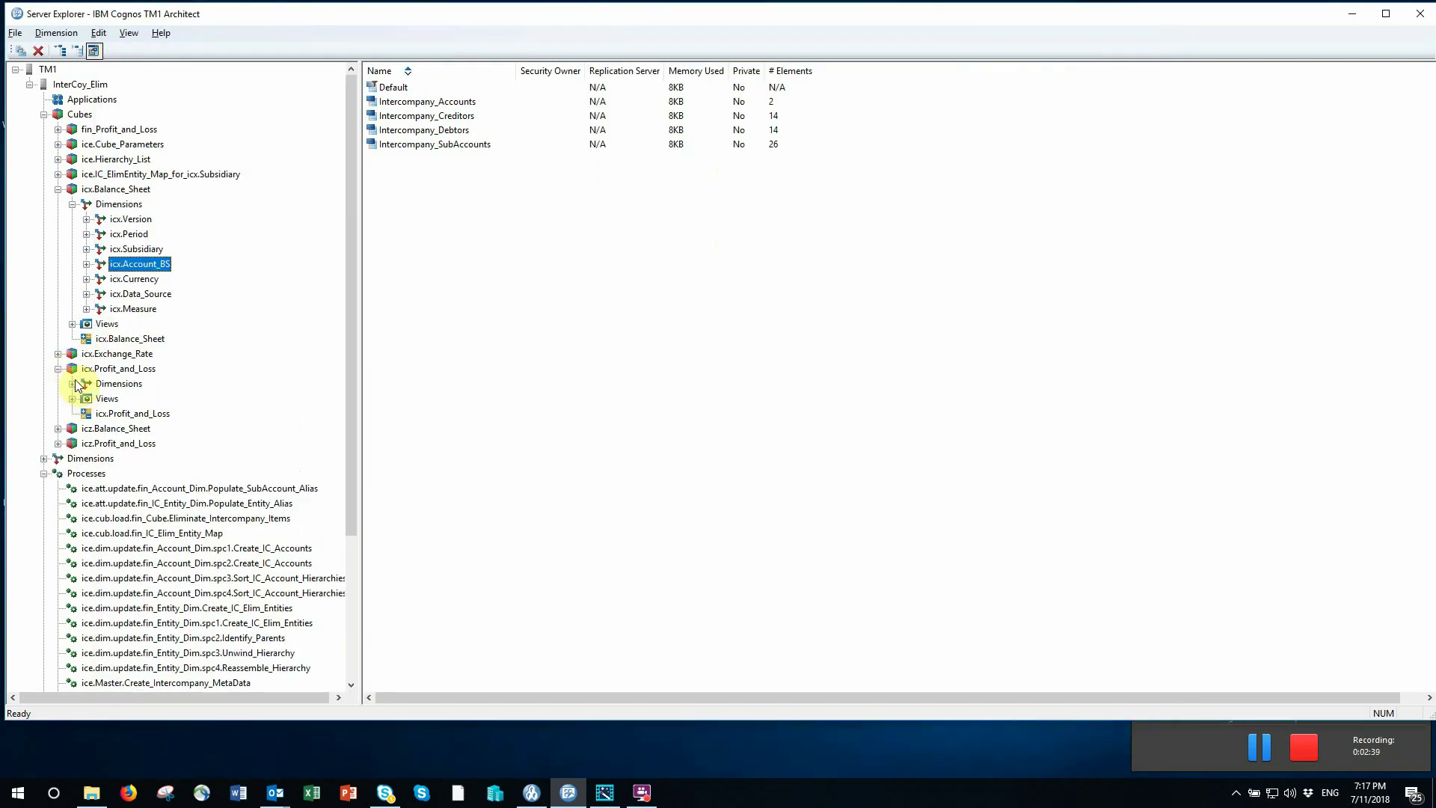
click(75, 384)
click(141, 477)
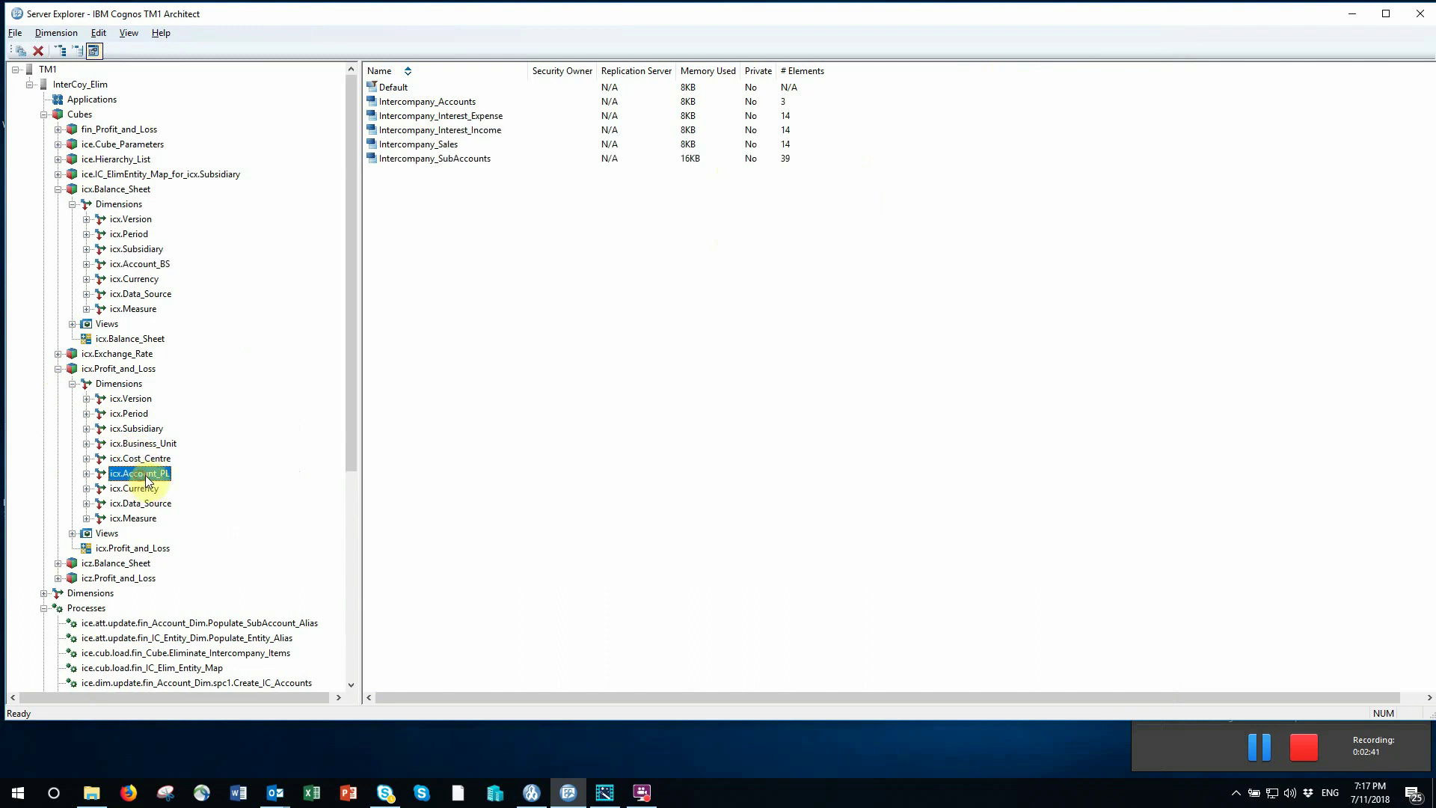
double_click(141, 475)
click(703, 510)
click(515, 49)
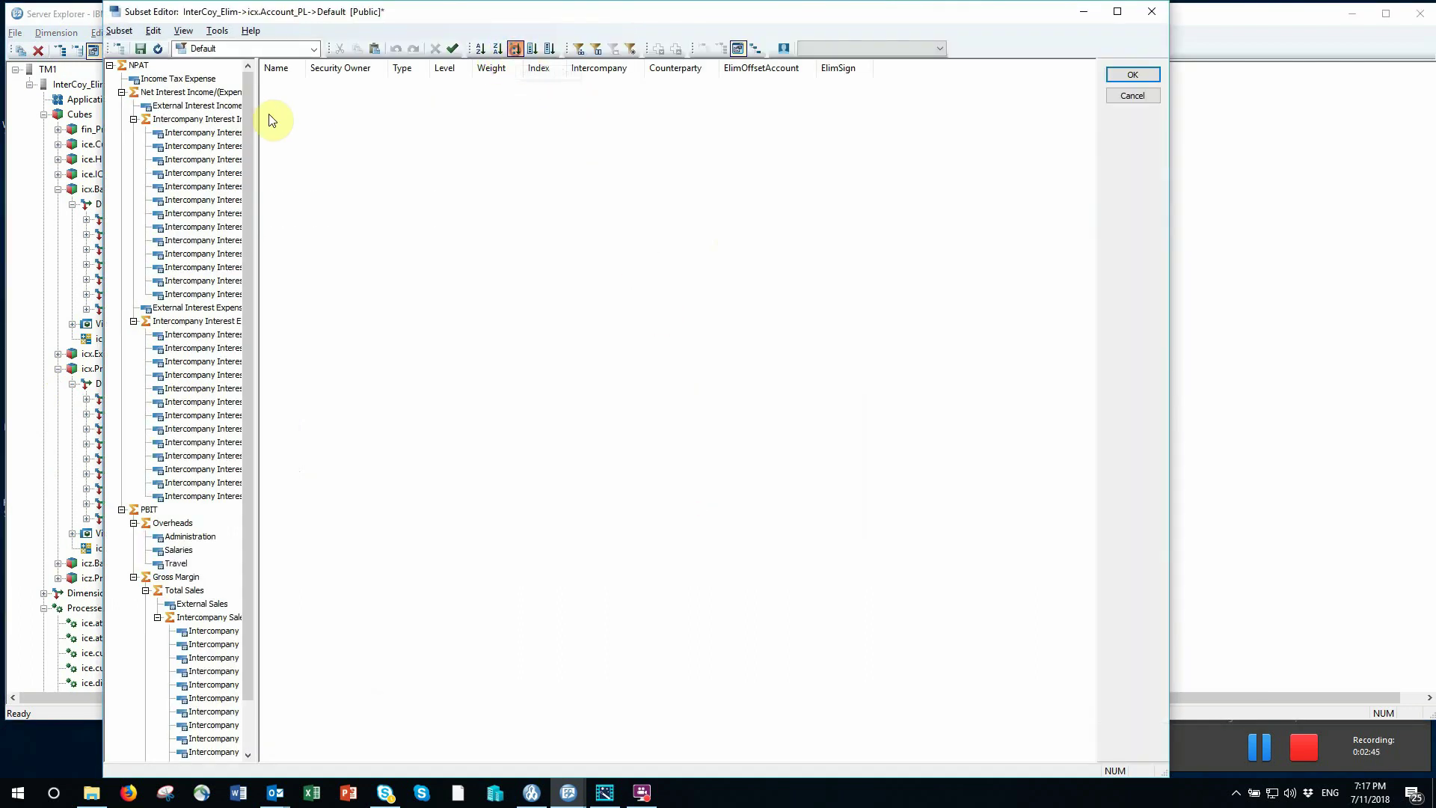
drag(255, 118, 489, 128)
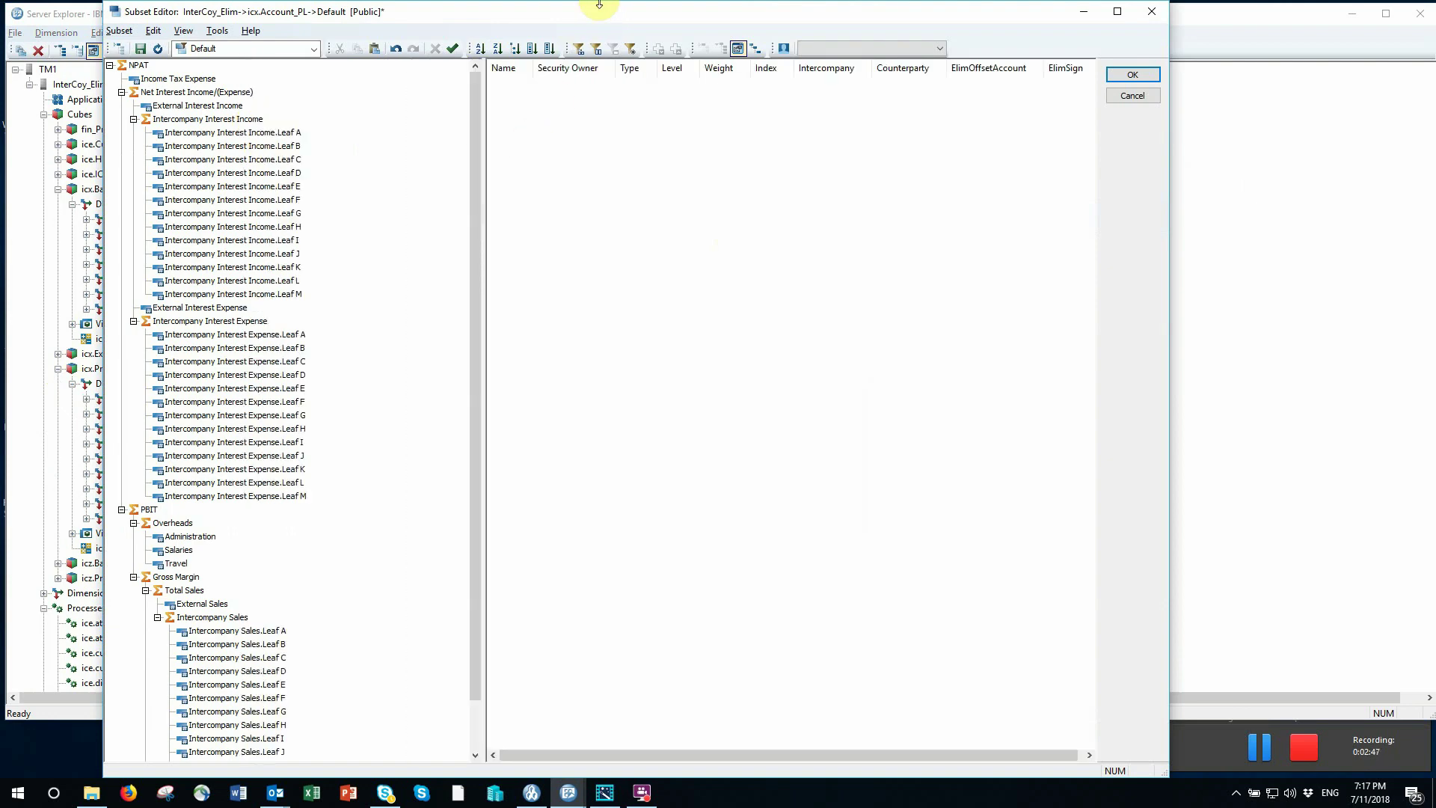
Maximize the subset window, examine the intercompany interest income, interest expense and sales accounts, and cancel out of the subset.
double_click(591, 11)
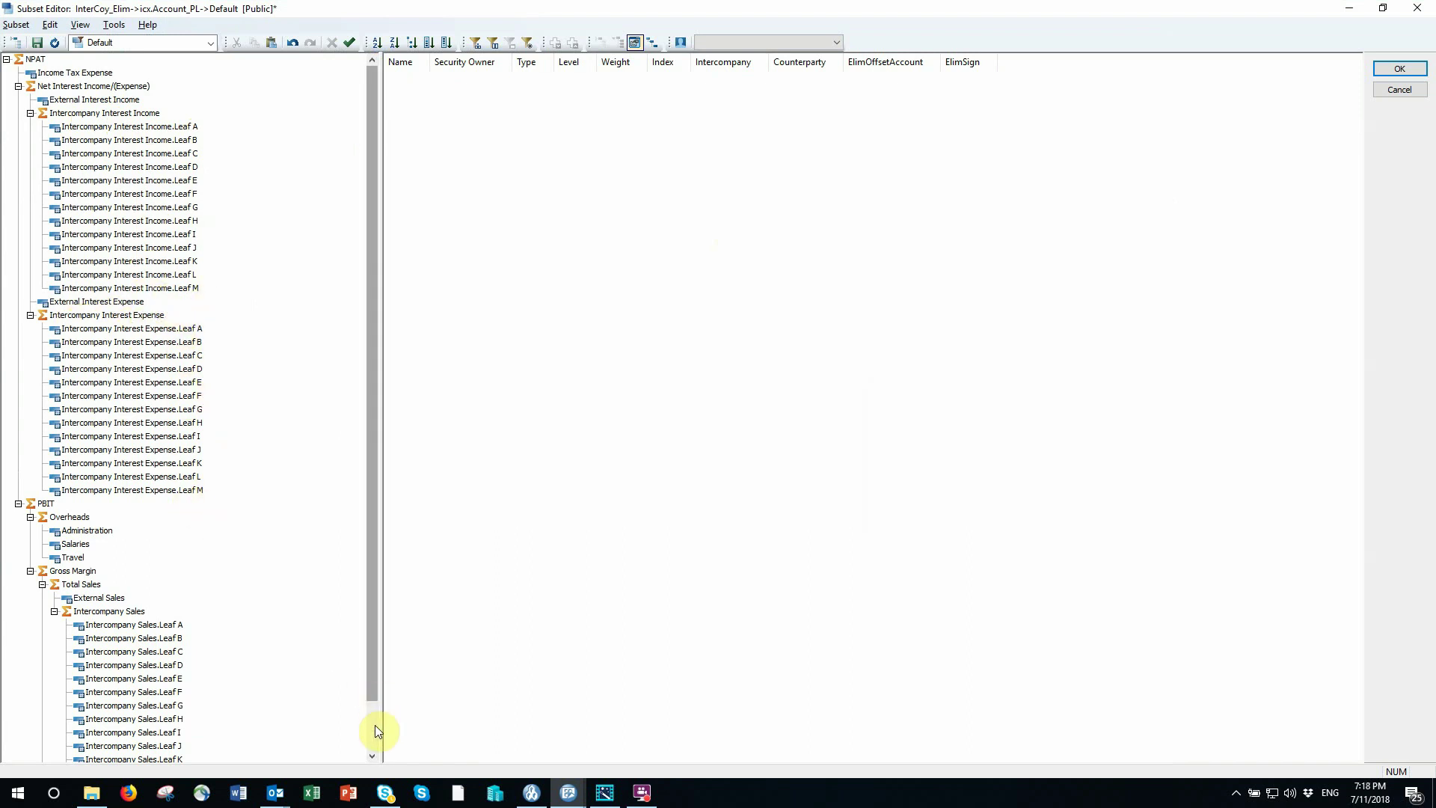
scroll(359, 703, down, 2)
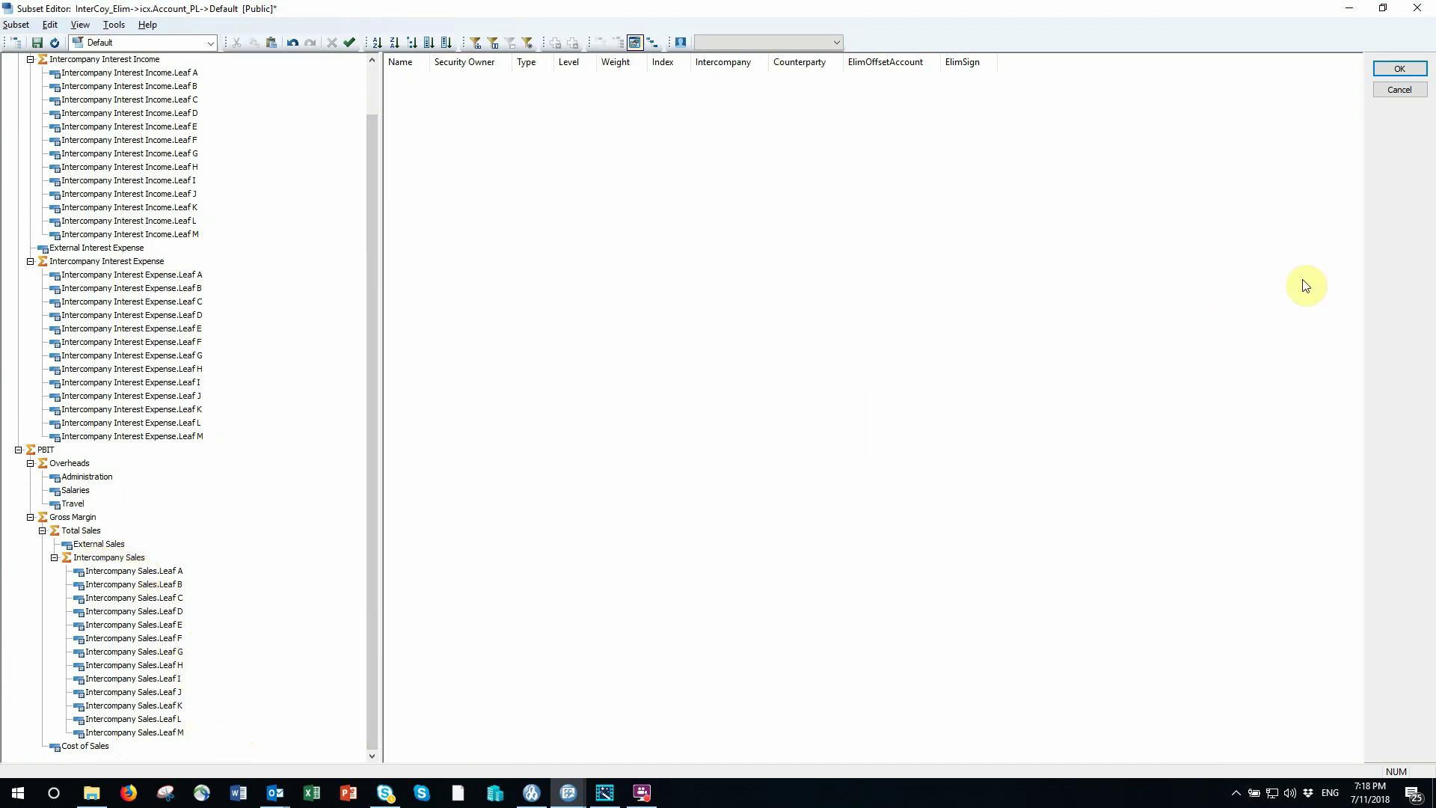
click(1400, 90)
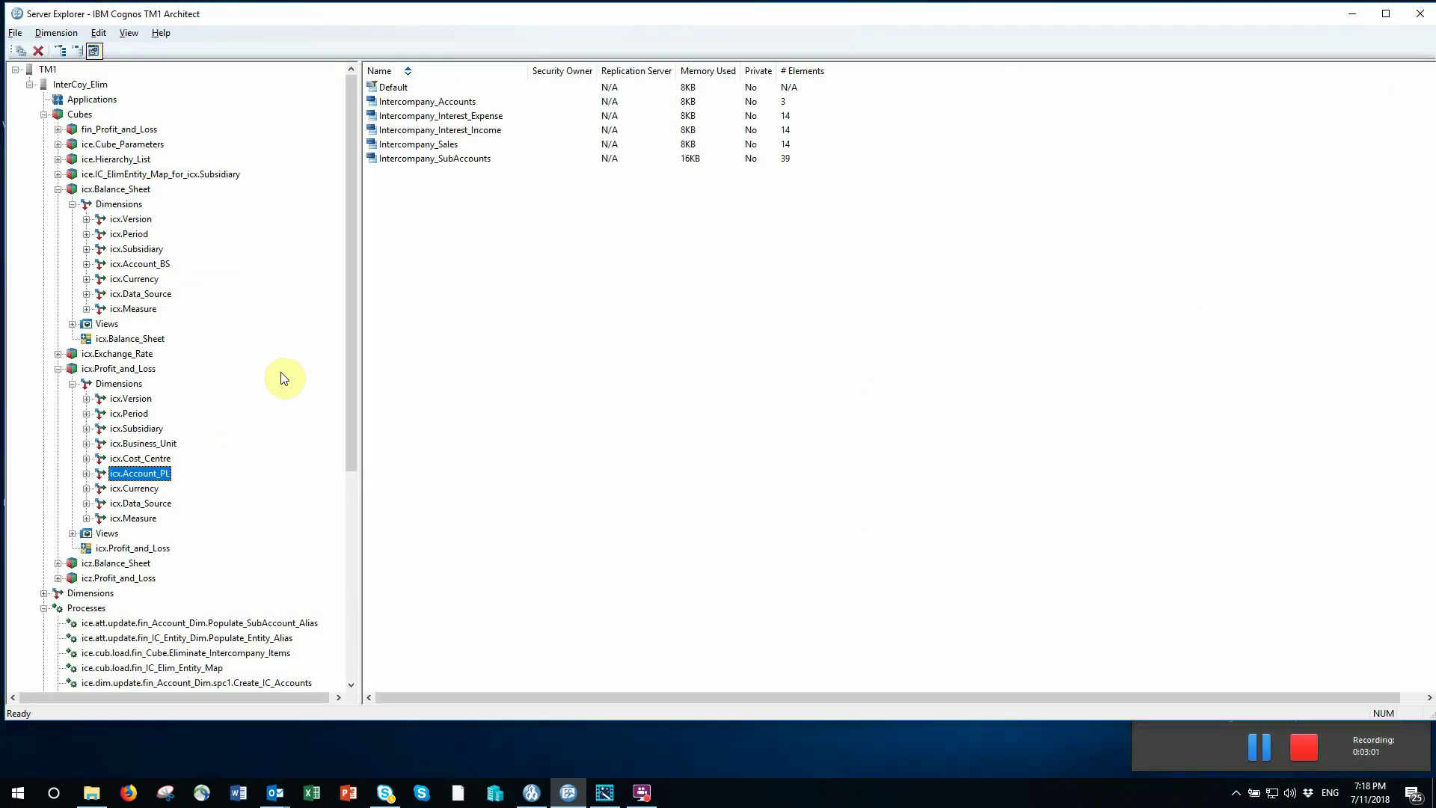
Open the icx.Balance_Sheet cube rules full screen, review the Generic Numeric Rules region and close the rules.
click(1263, 754)
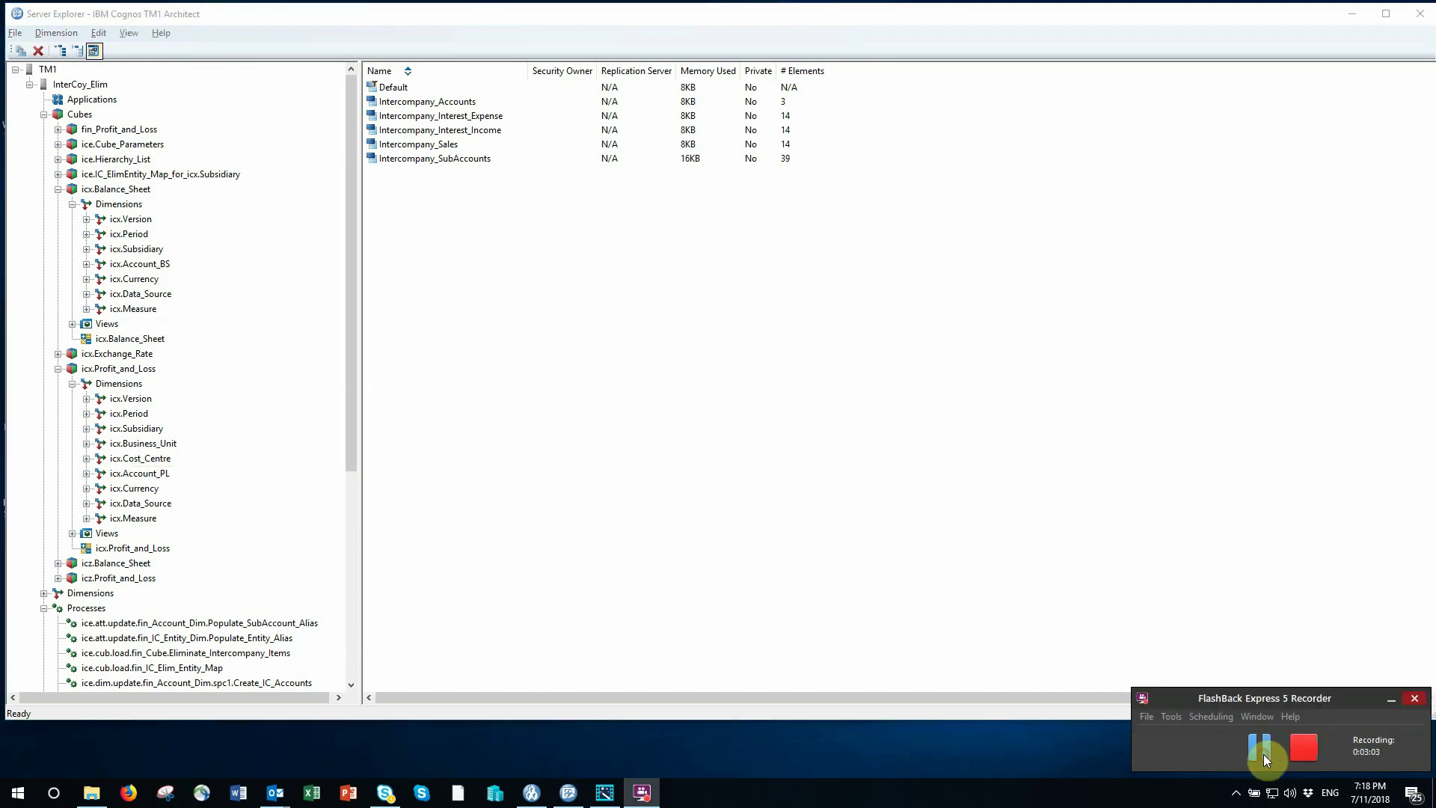
double_click(127, 340)
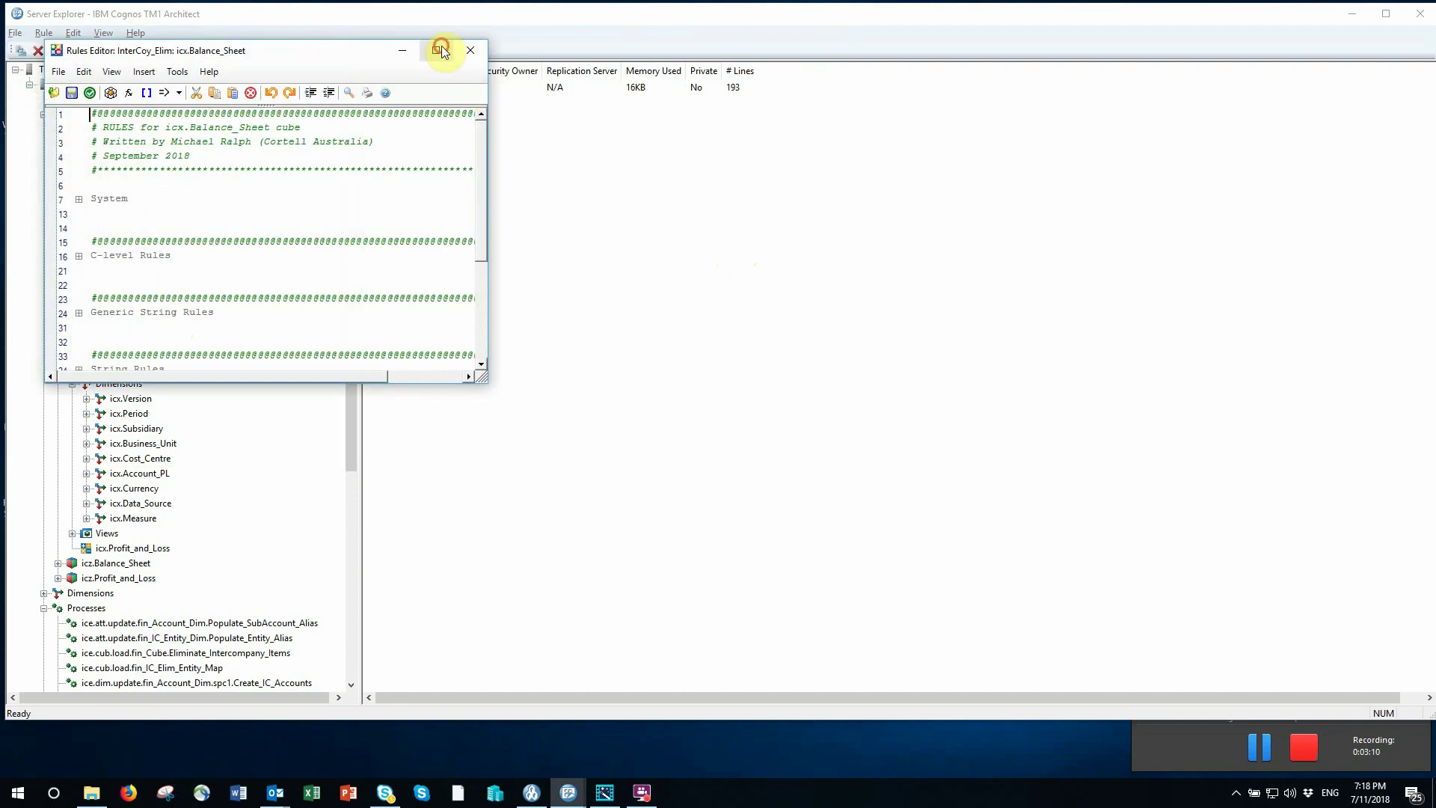
click(441, 47)
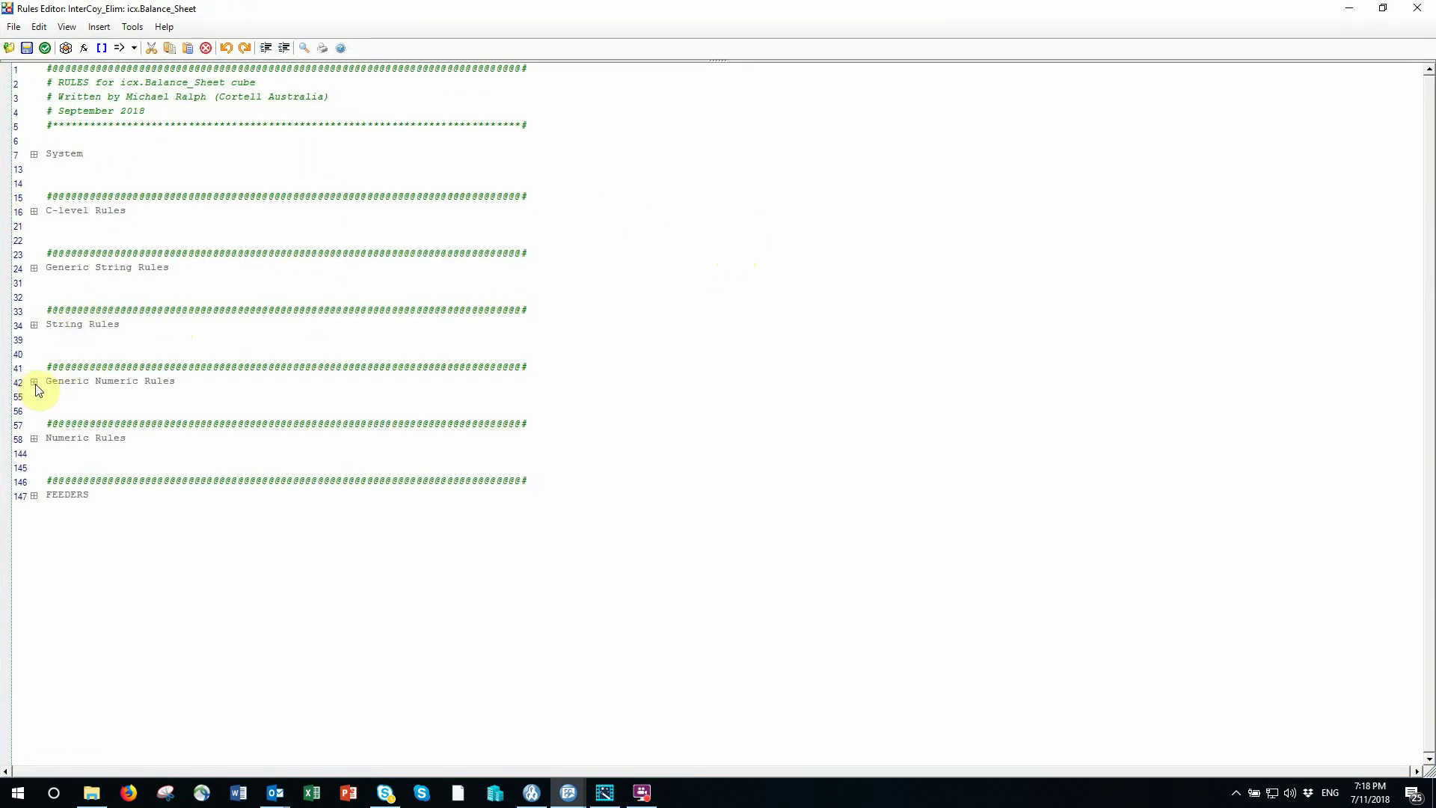
click(35, 383)
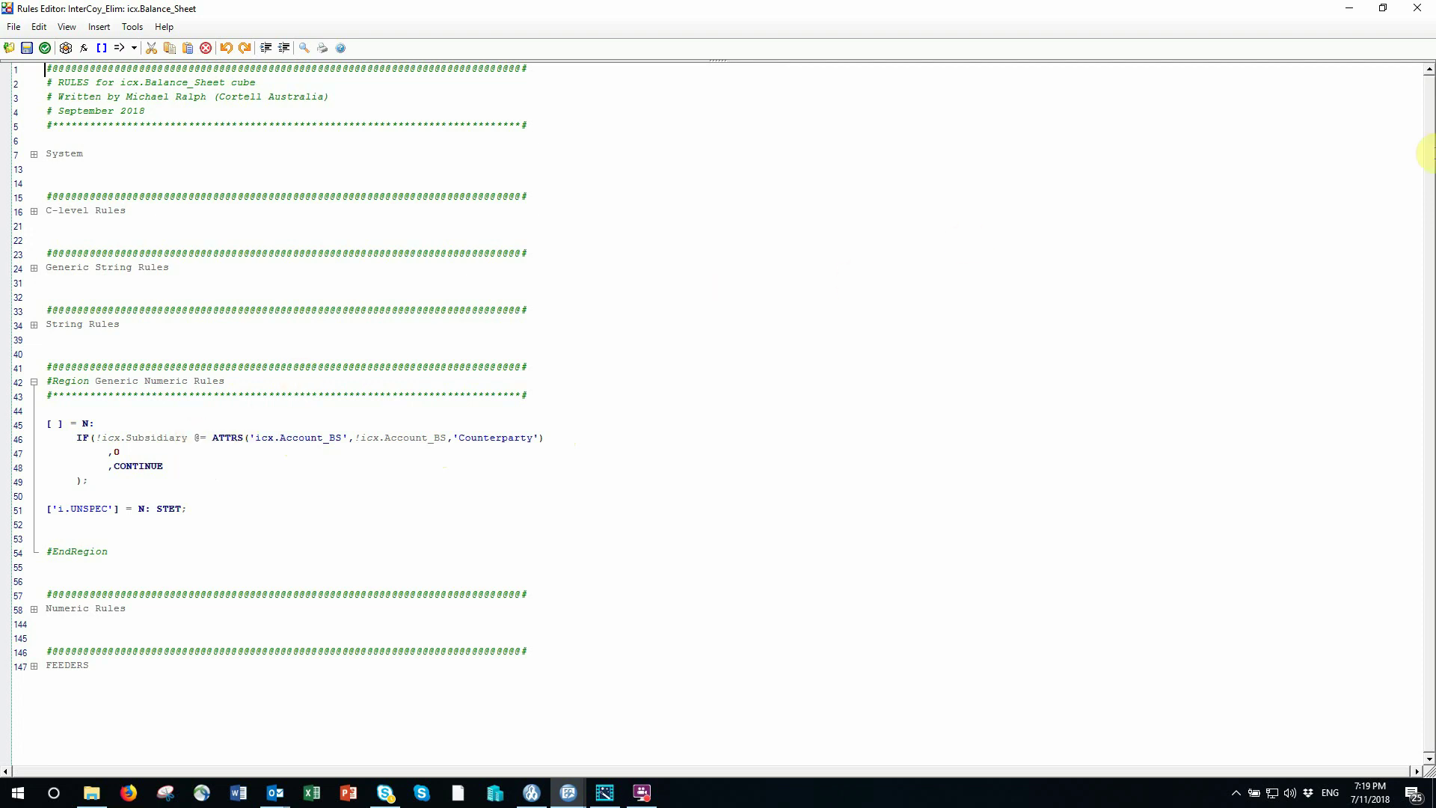
click(1421, 17)
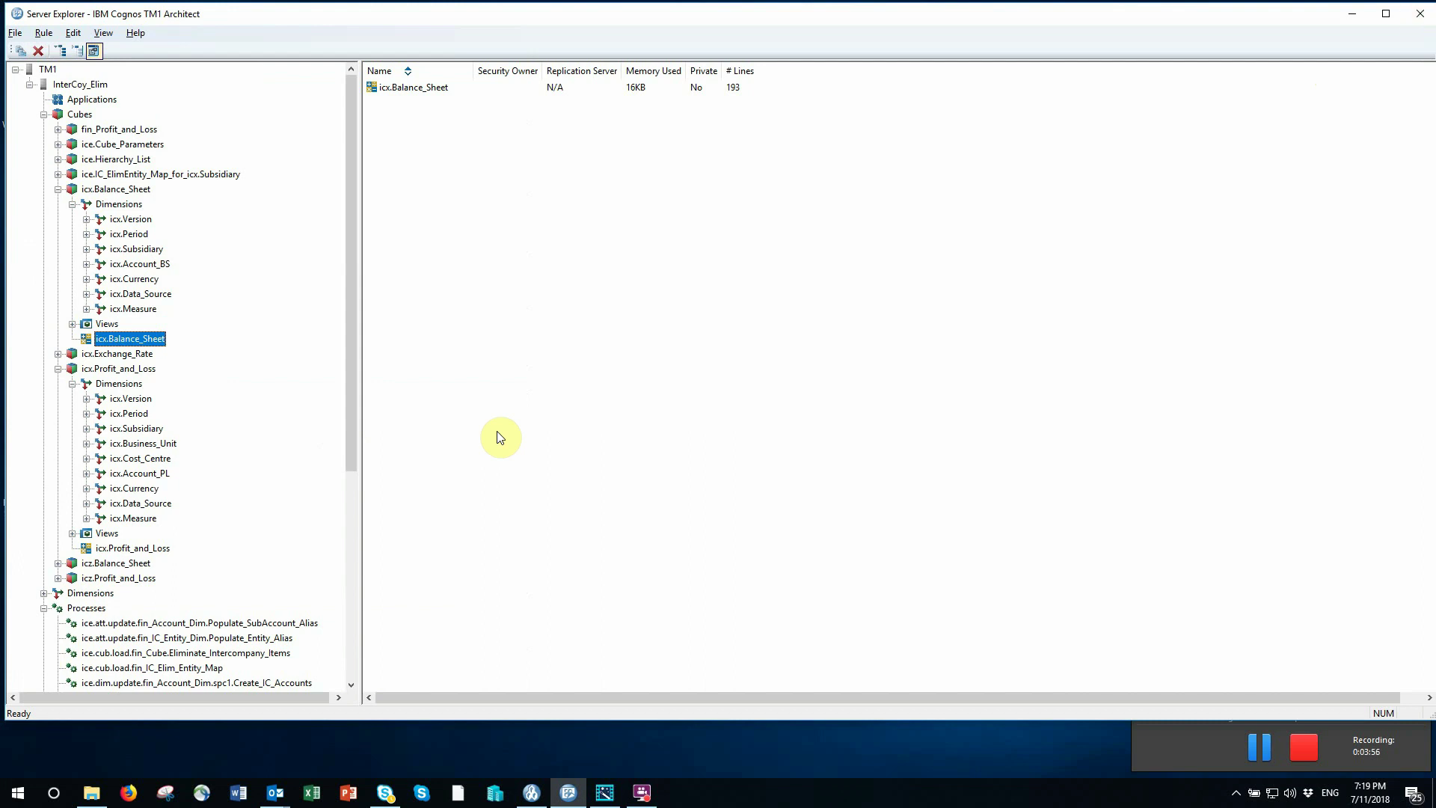
Open the Organisation_1 view of the icx.Balance_Sheet cube and maximize its window.
click(1240, 748)
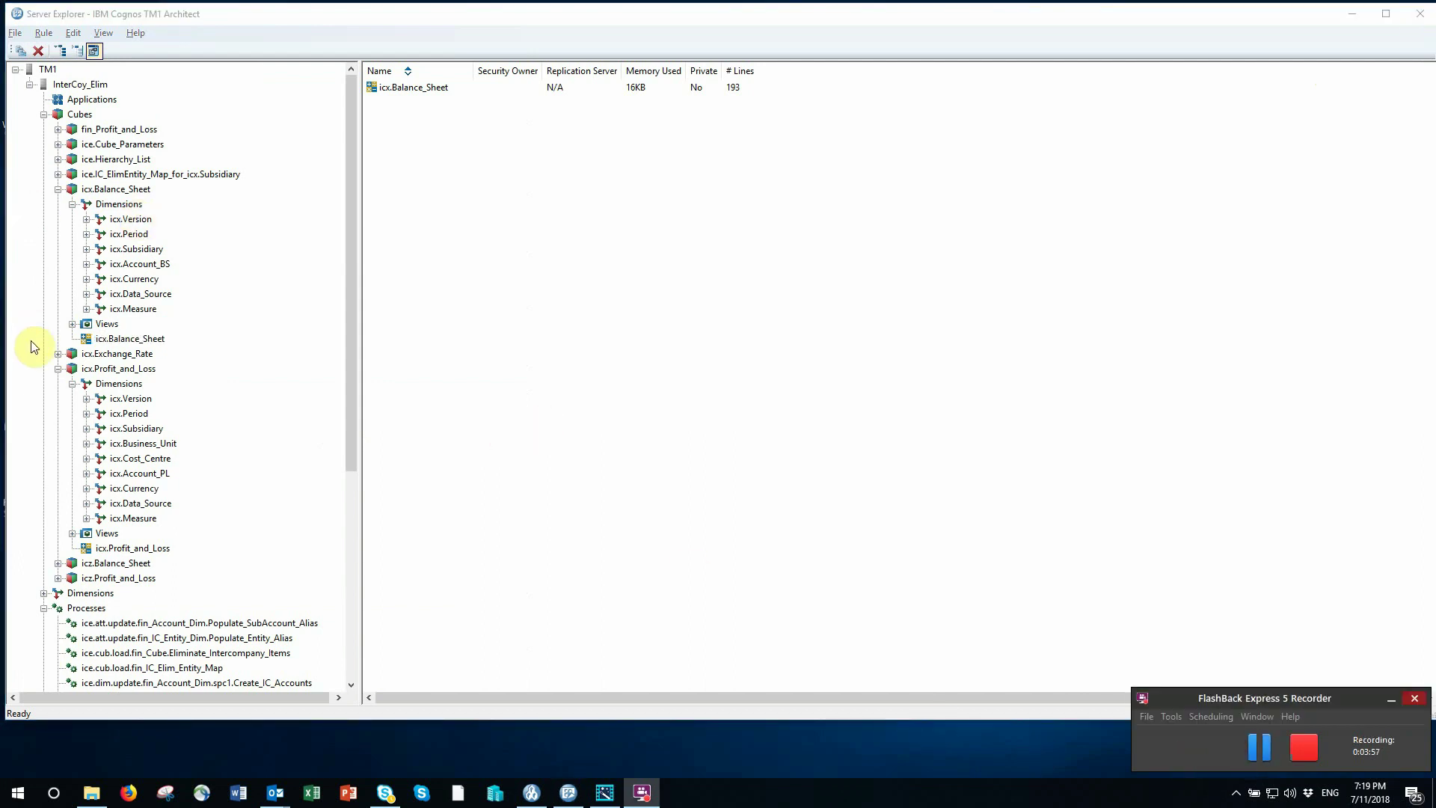
click(71, 324)
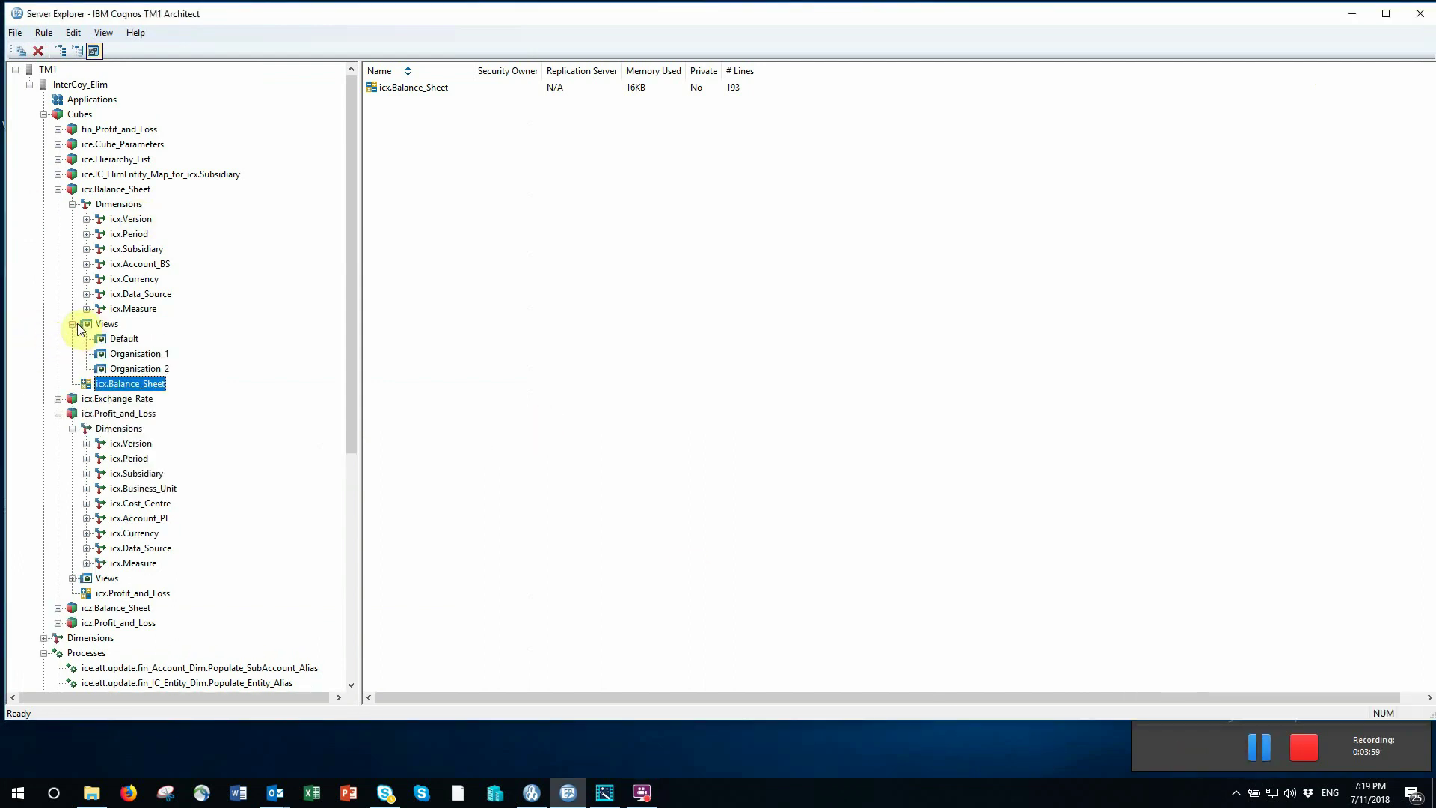
double_click(127, 355)
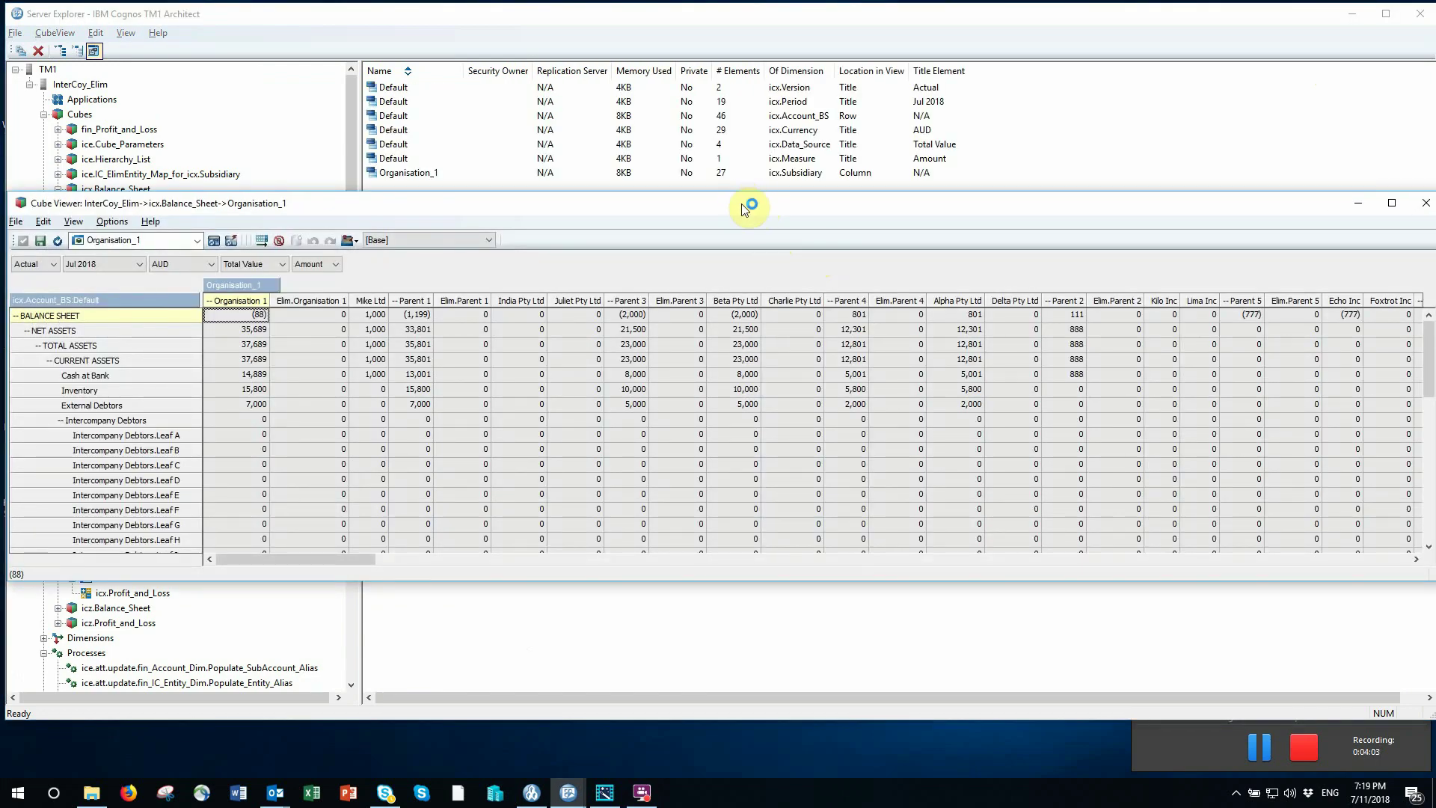
double_click(742, 204)
click(743, 209)
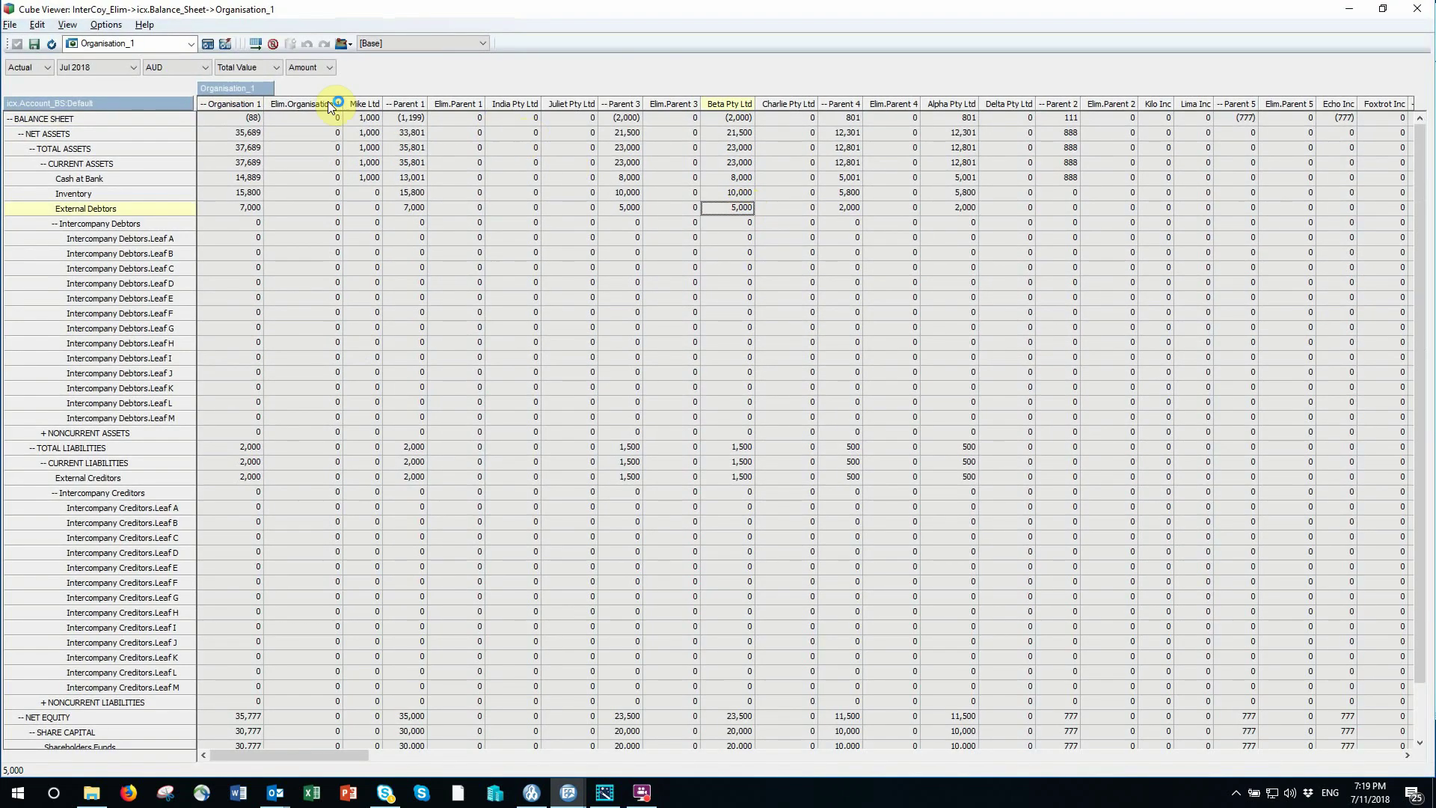
Set the view's data source to Input and its currency to i.AUD, and recalculate the view.
click(275, 68)
click(231, 93)
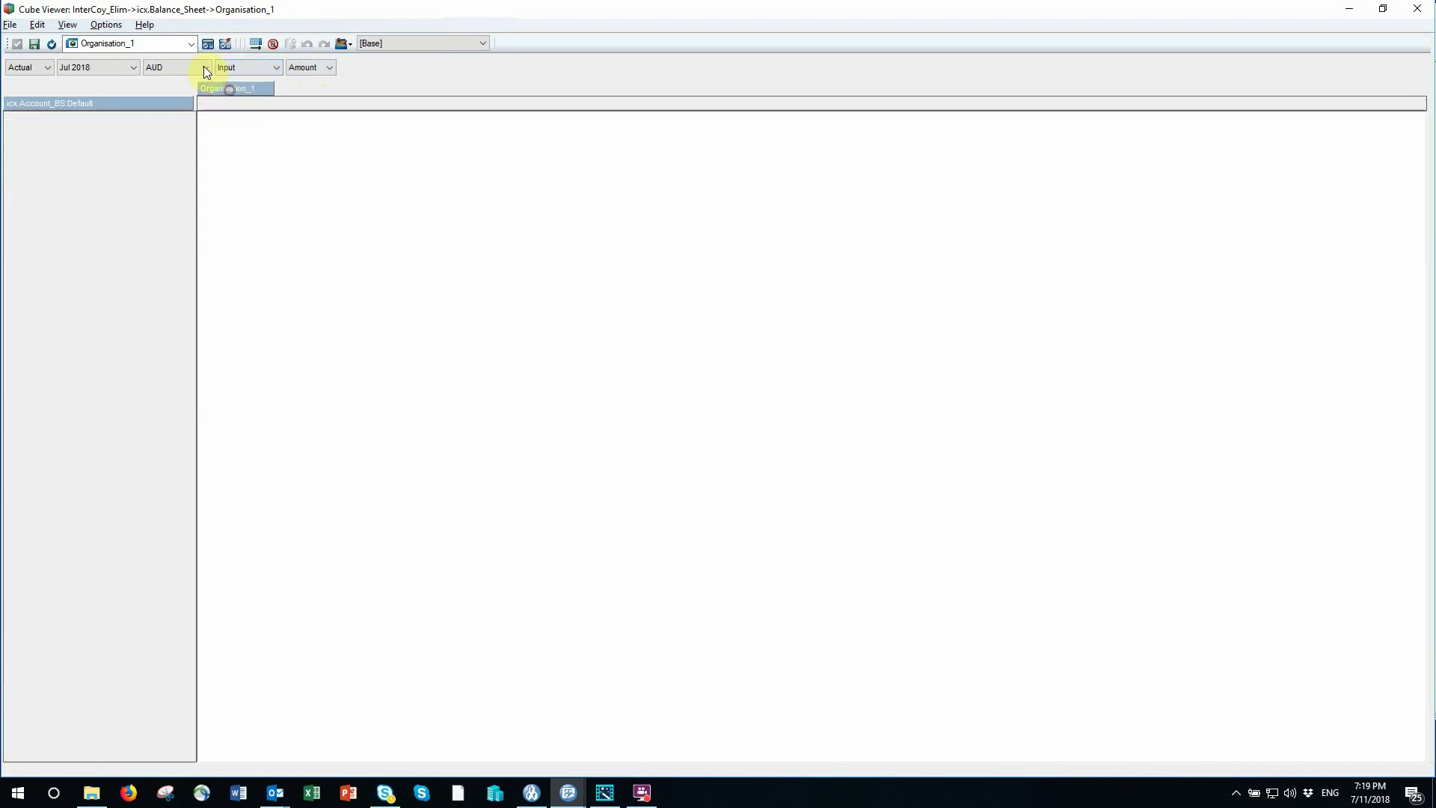
click(207, 68)
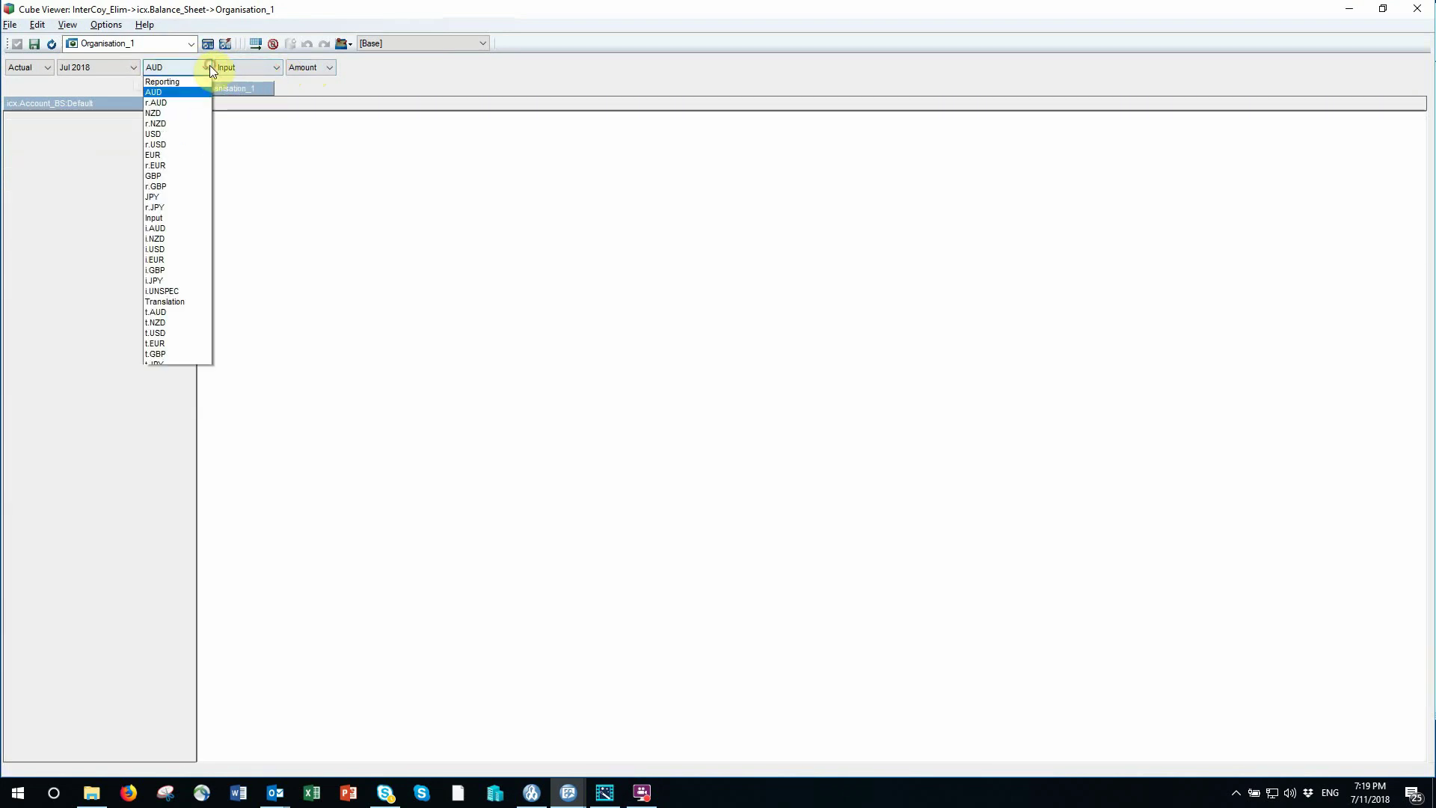
click(161, 228)
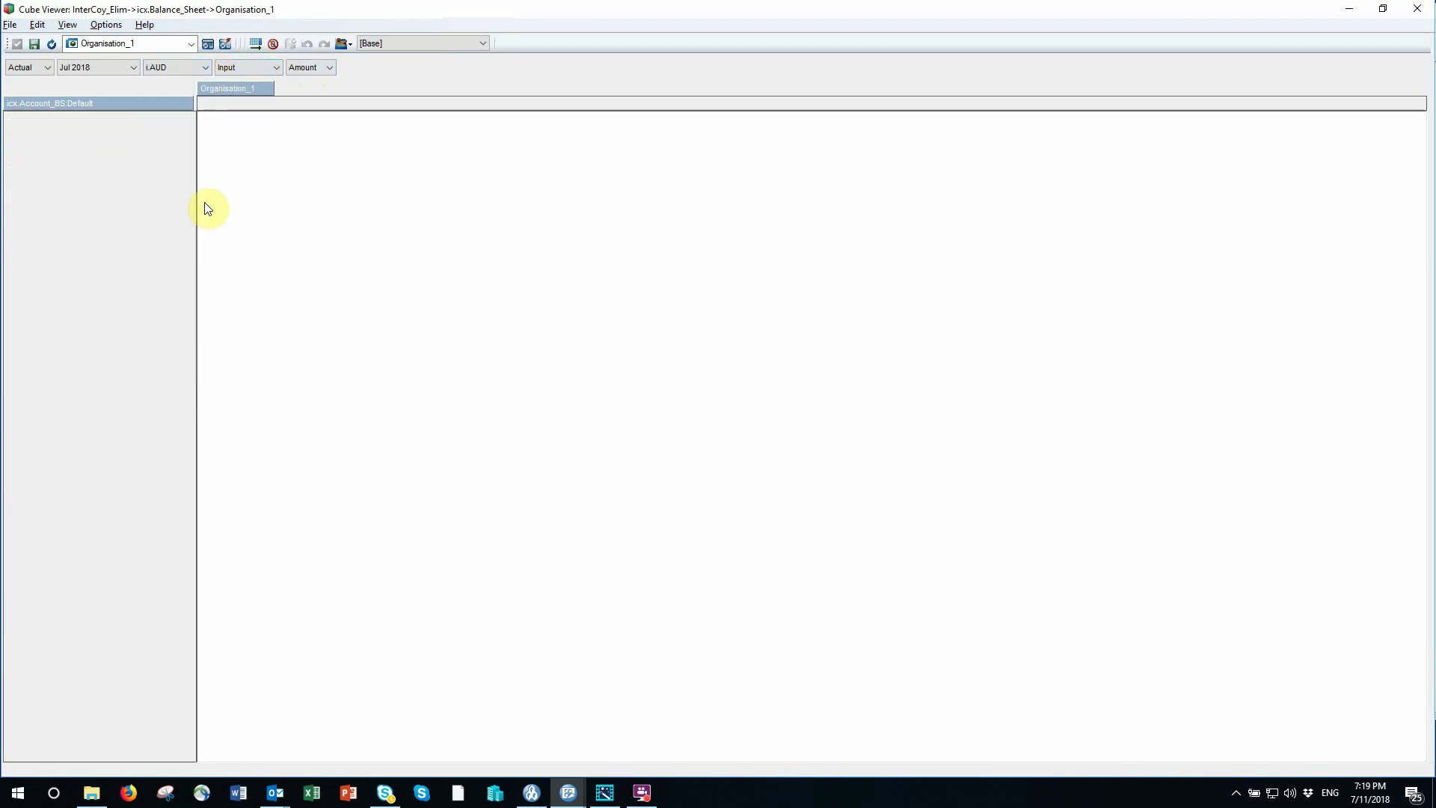
click(206, 43)
Examine the intercompany debtor and creditor cells where India Pty Ltd and Juliet Pty Ltd meet their own accounts, and close the view without saving.
click(498, 353)
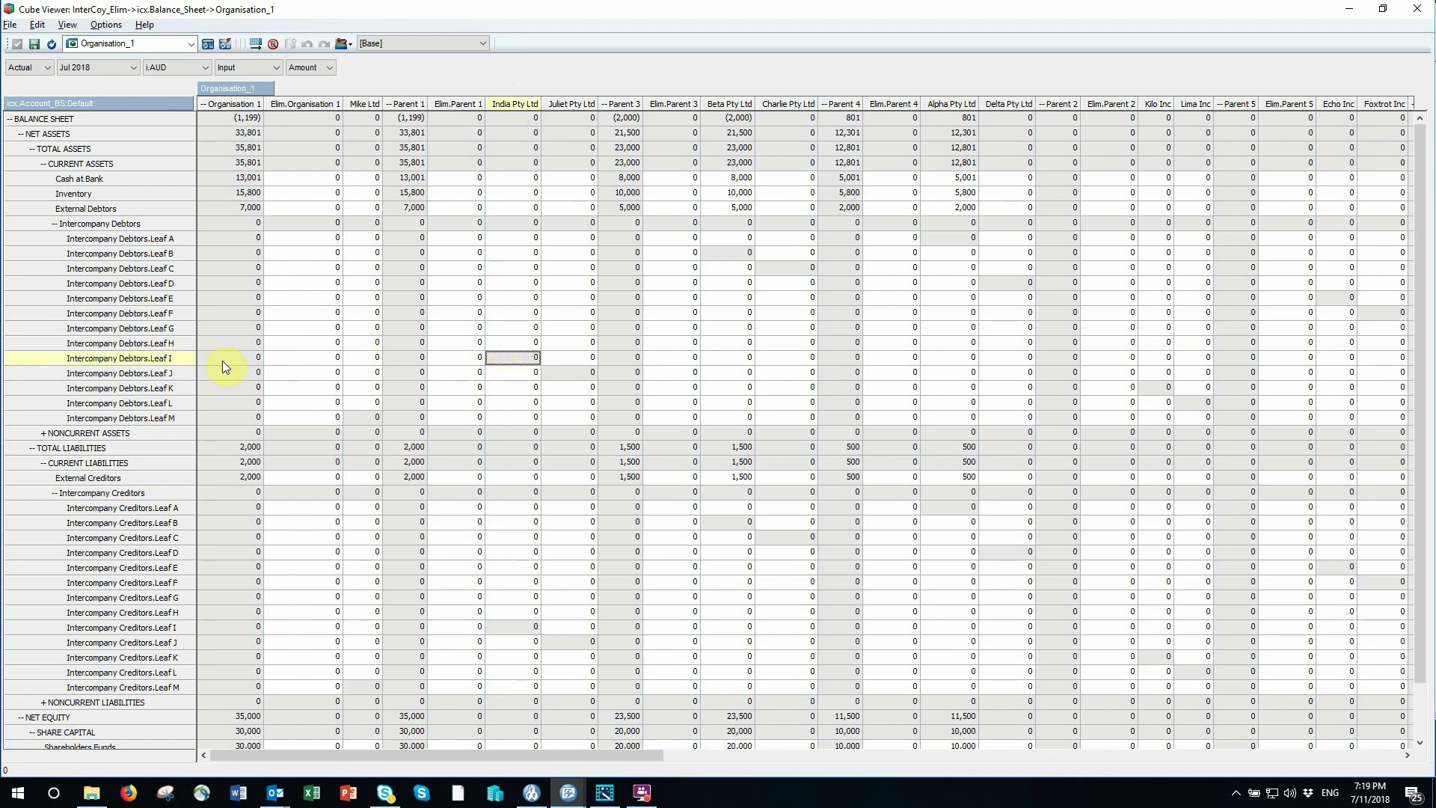
click(519, 627)
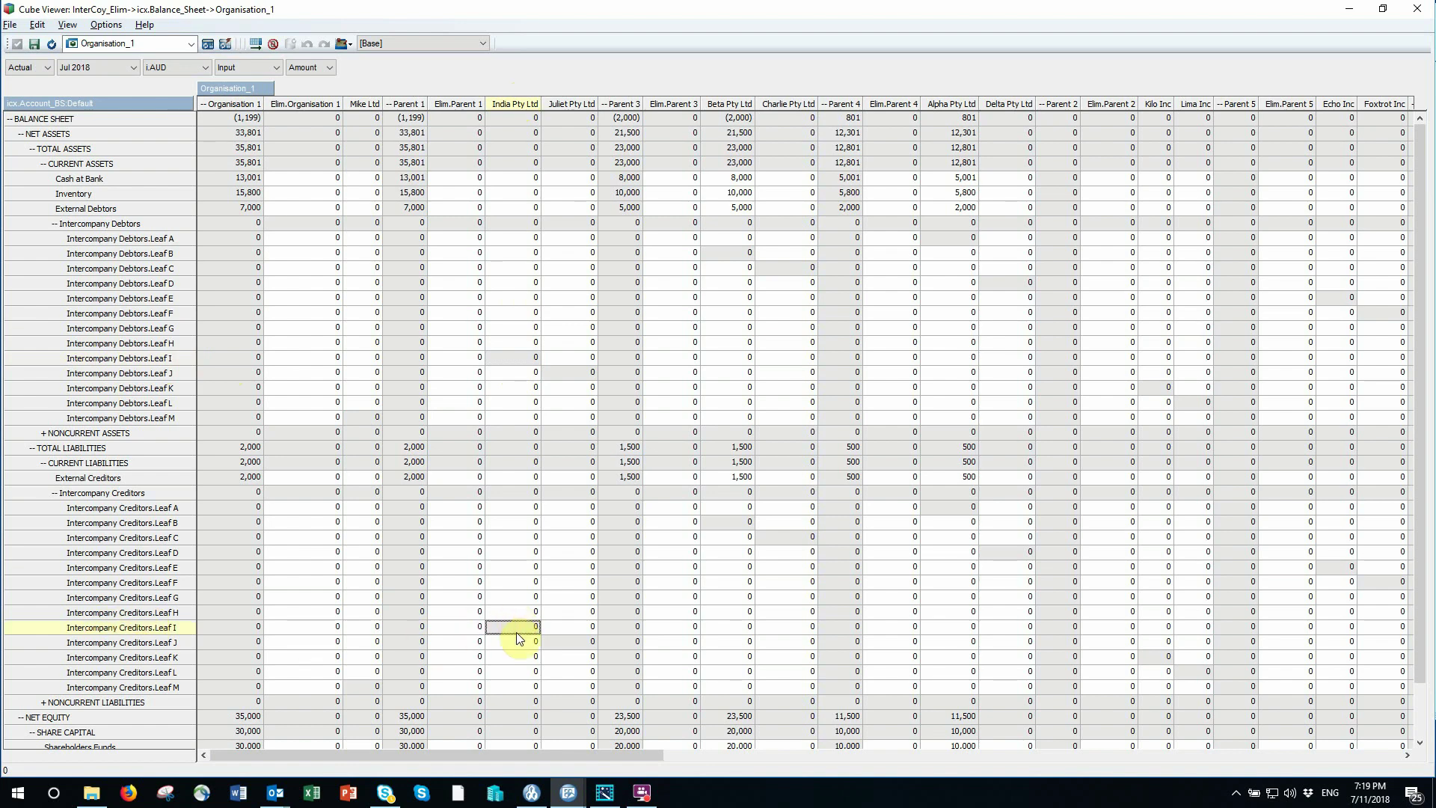
click(562, 371)
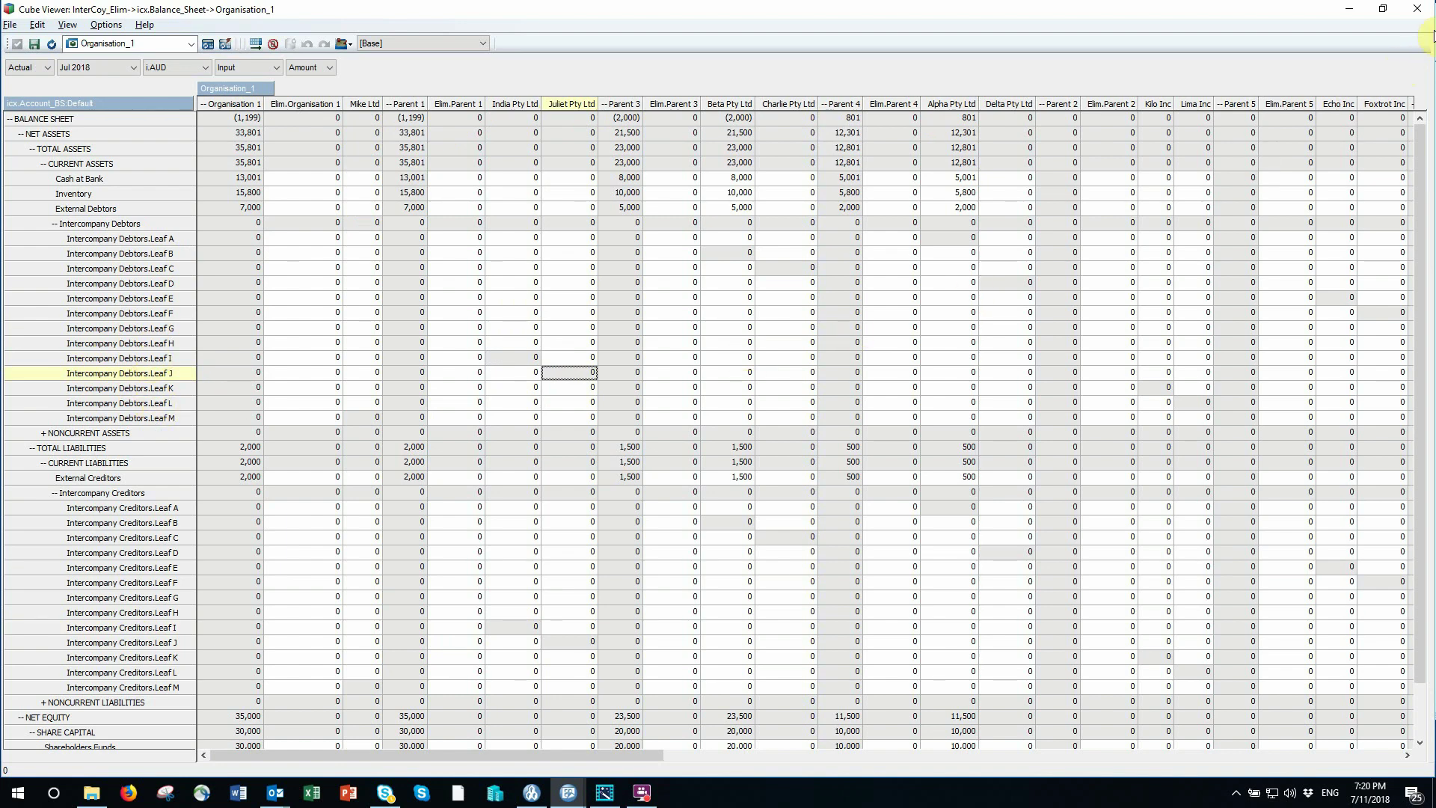
click(1419, 13)
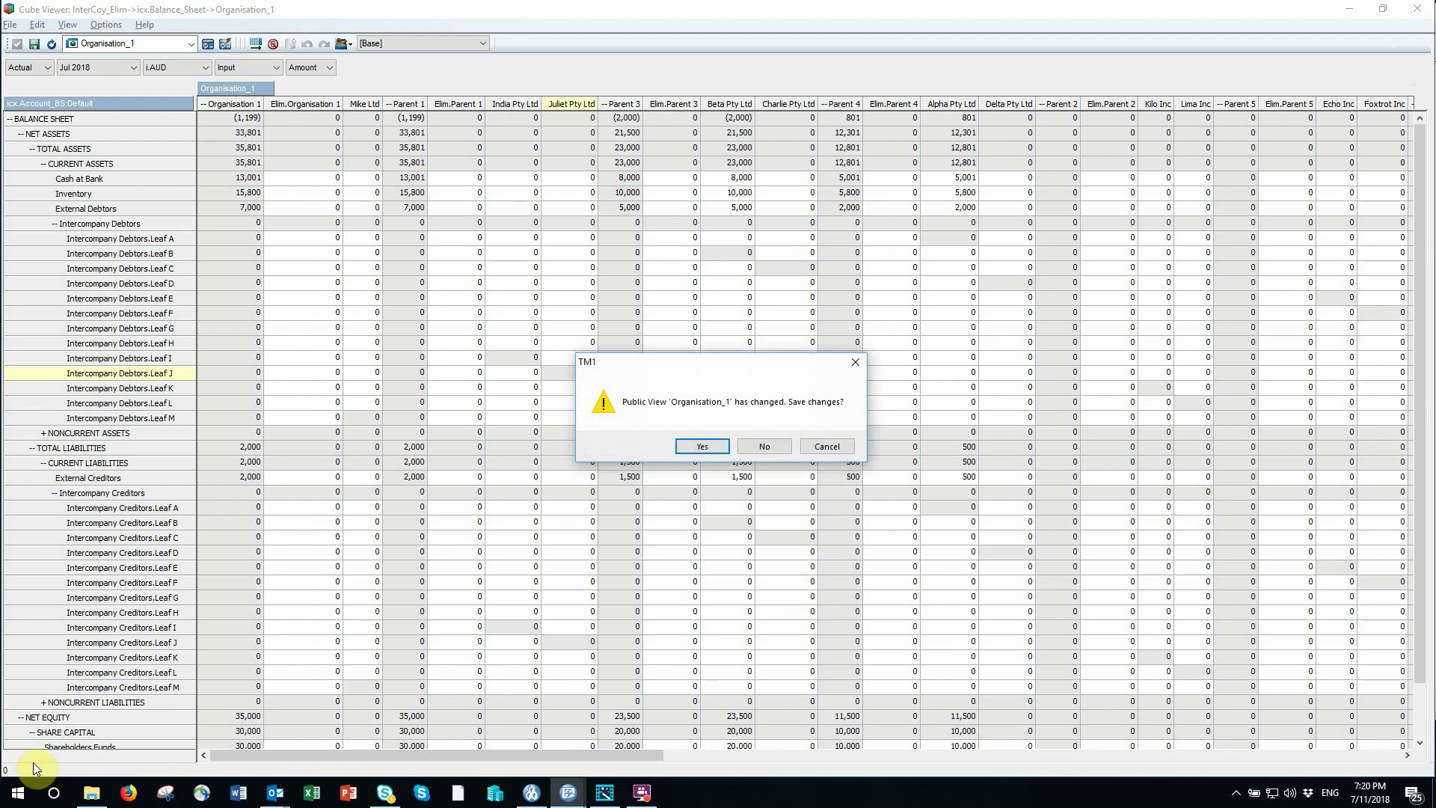
click(764, 447)
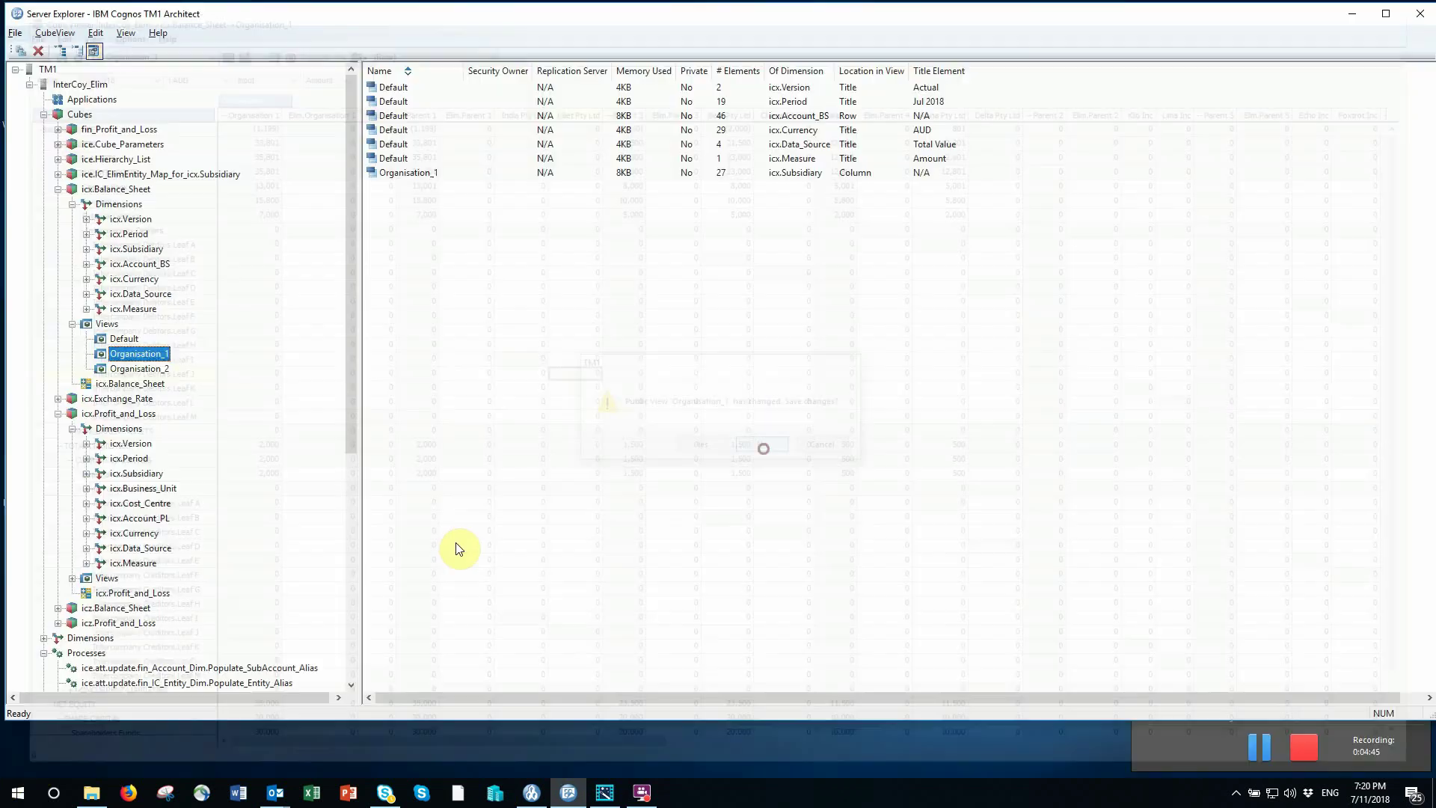
Run the icx.Replicate_Intercompany_Aliases chore and dismiss its completion message.
click(349, 564)
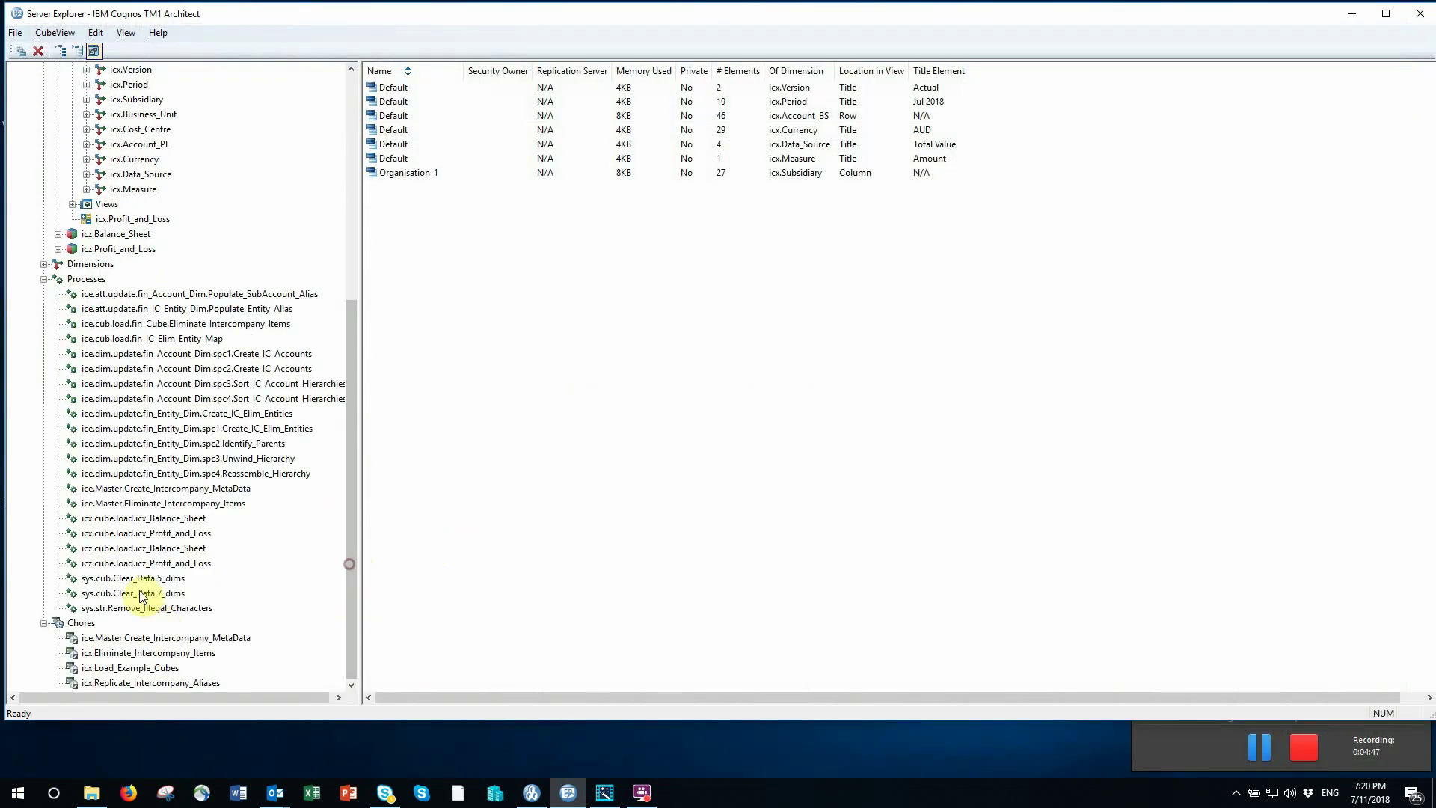
click(146, 684)
right_click(151, 685)
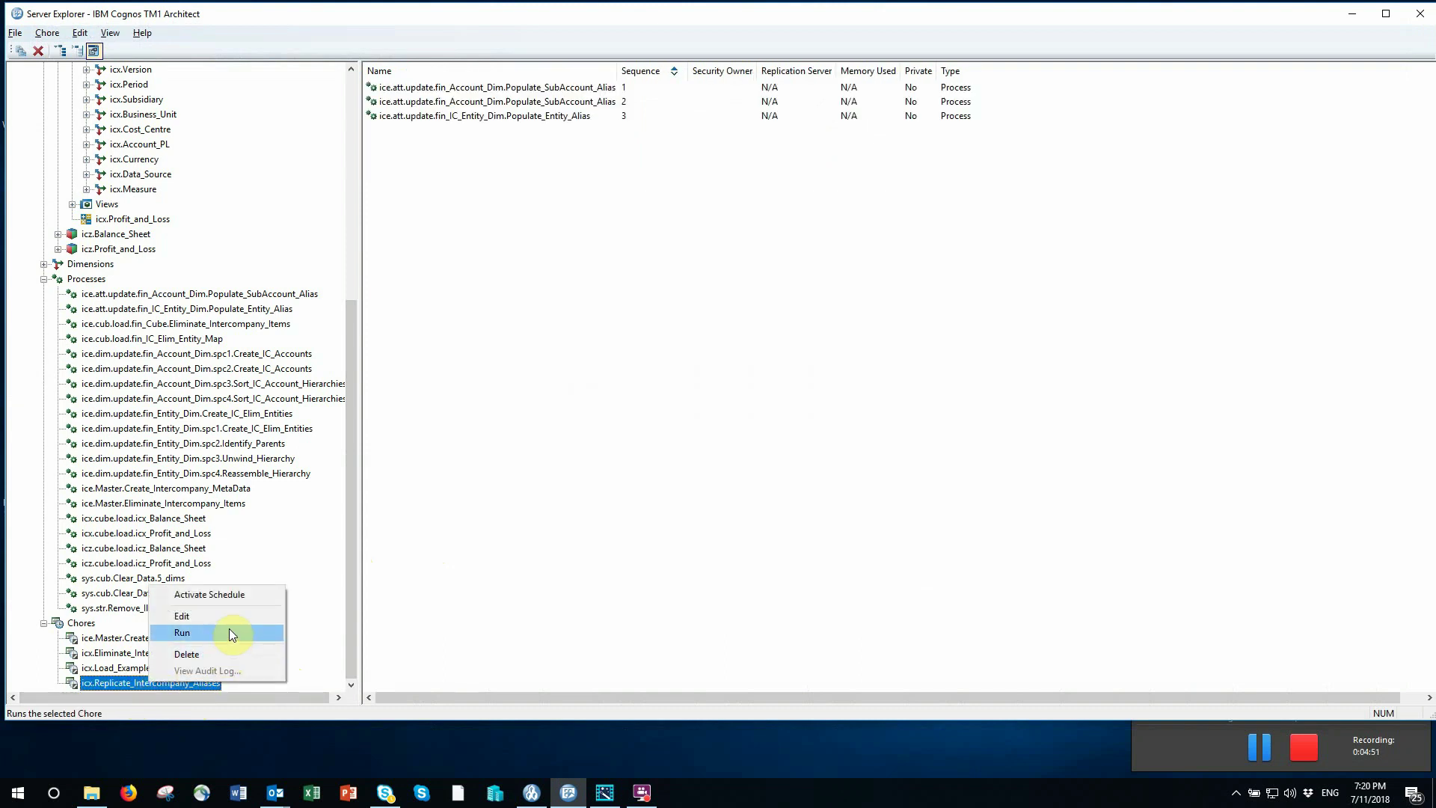
click(229, 632)
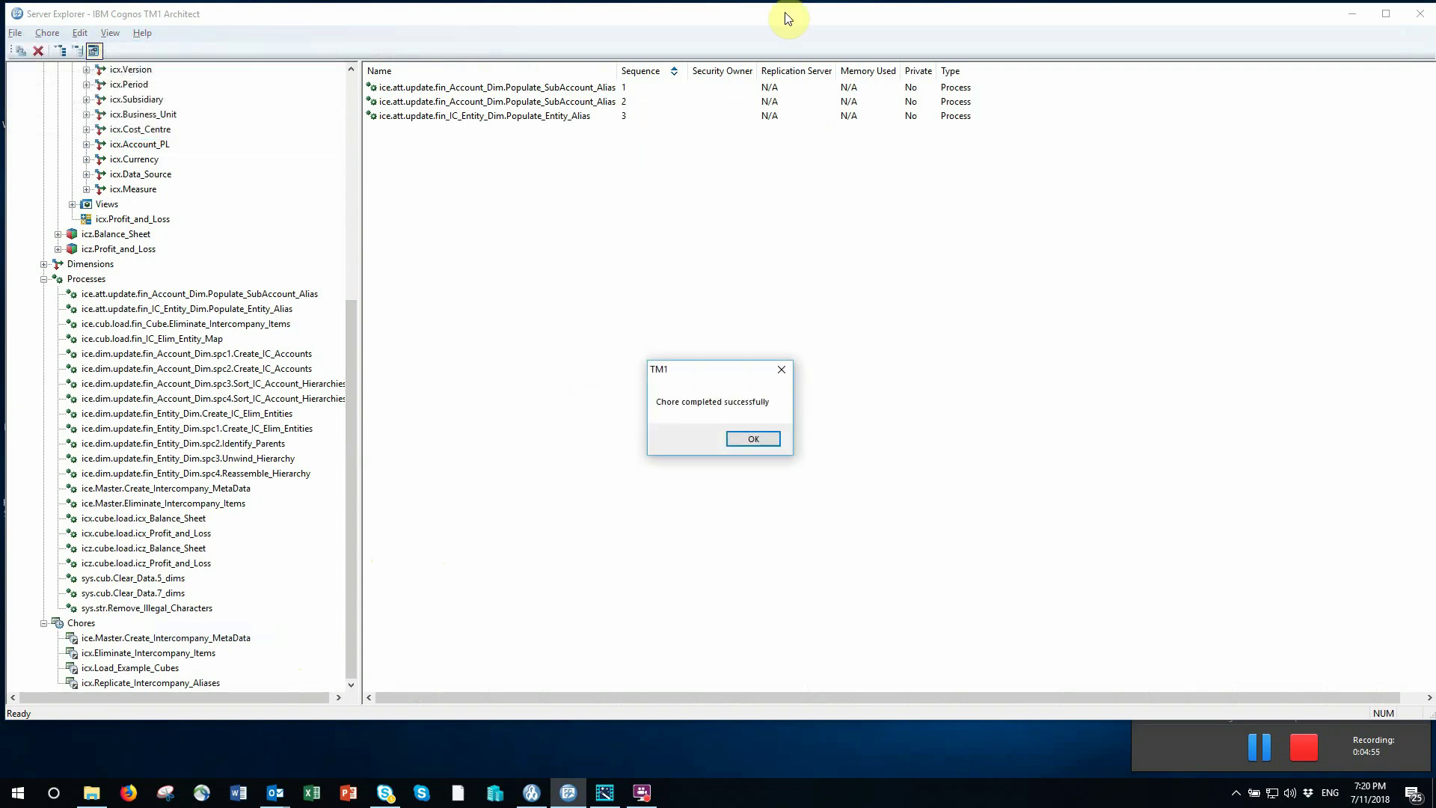
click(755, 439)
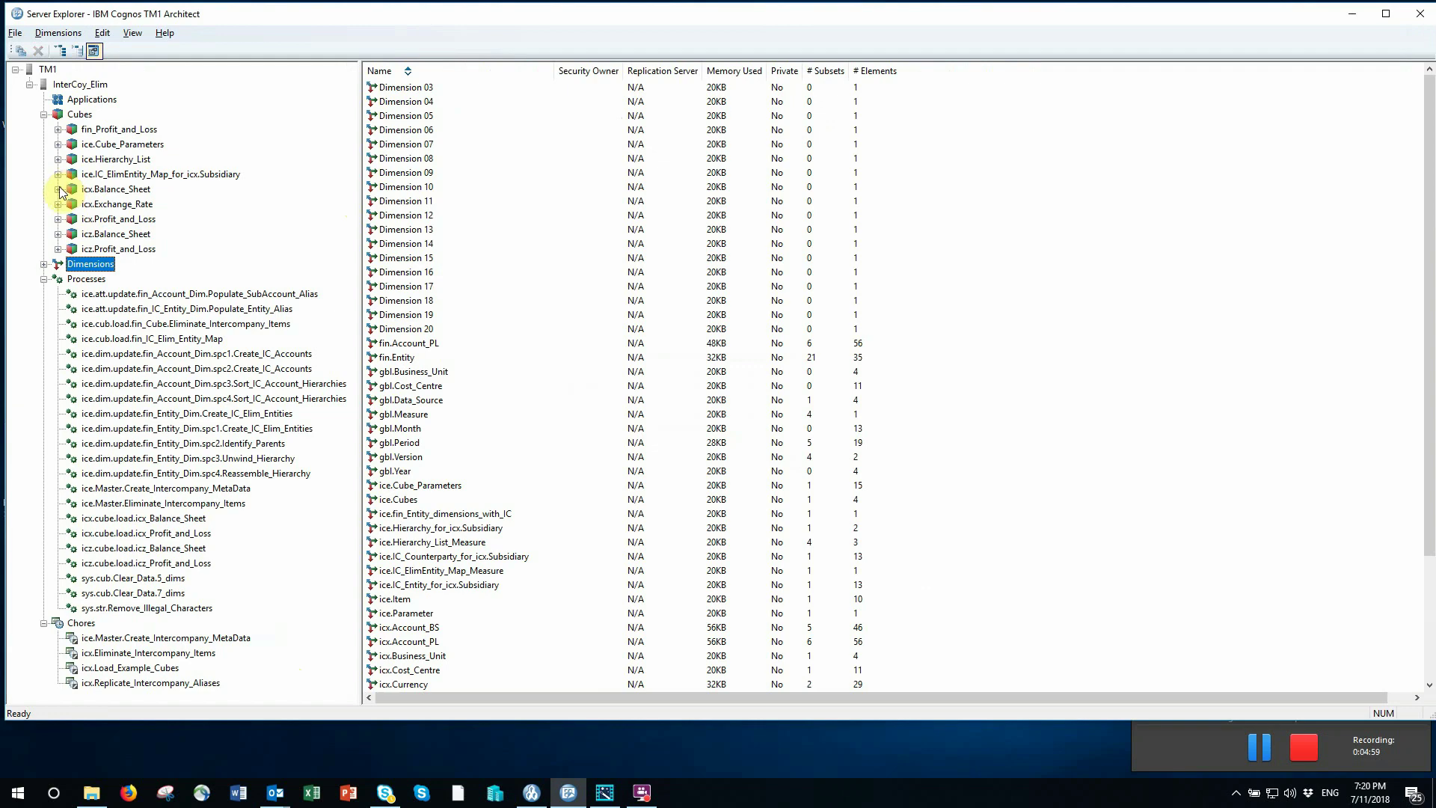
Reopen the icx.Balance_Sheet cube's Organisation_1 view full screen and widen the account column to show the full intercompany aliases.
click(58, 189)
click(72, 219)
double_click(129, 249)
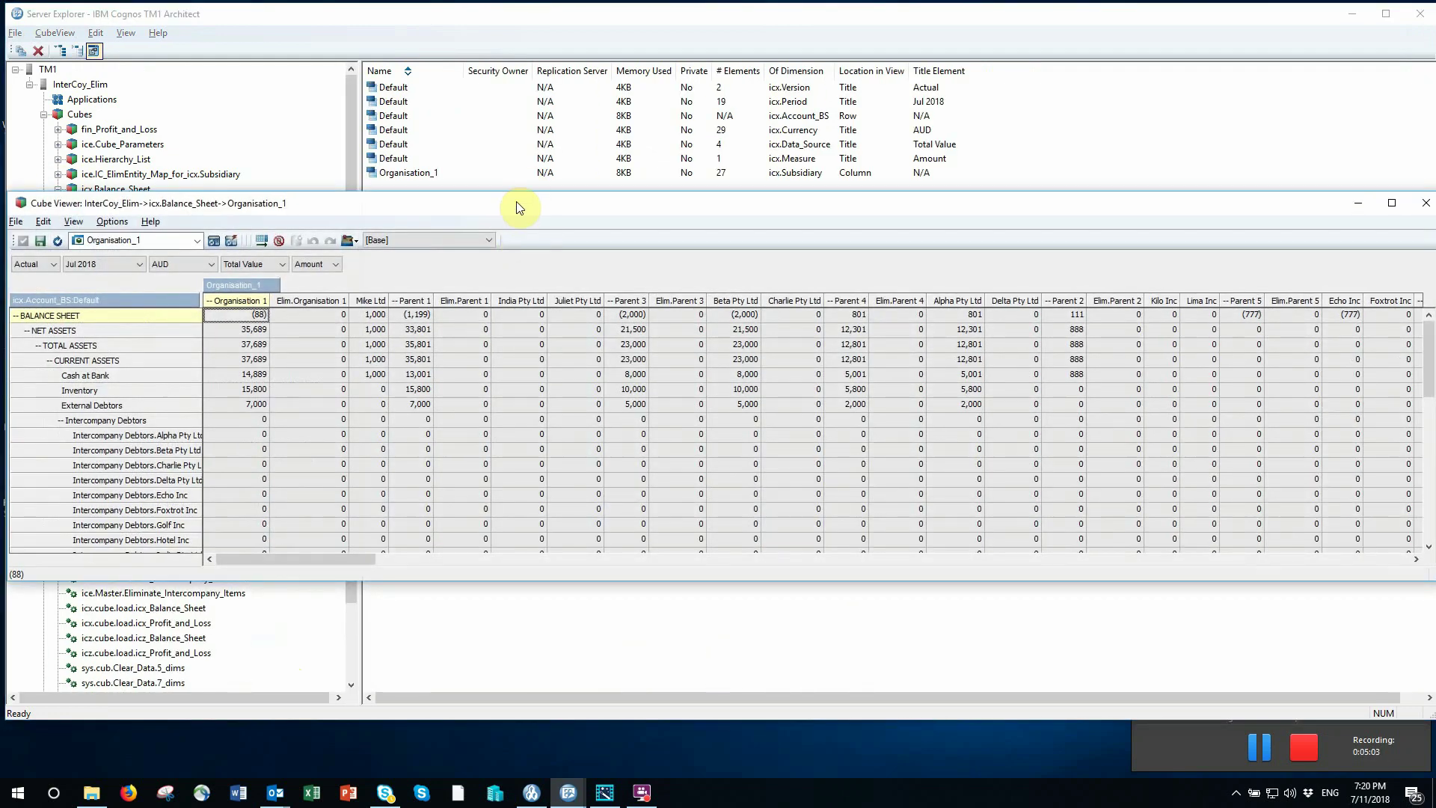
double_click(516, 200)
drag(196, 101, 348, 101)
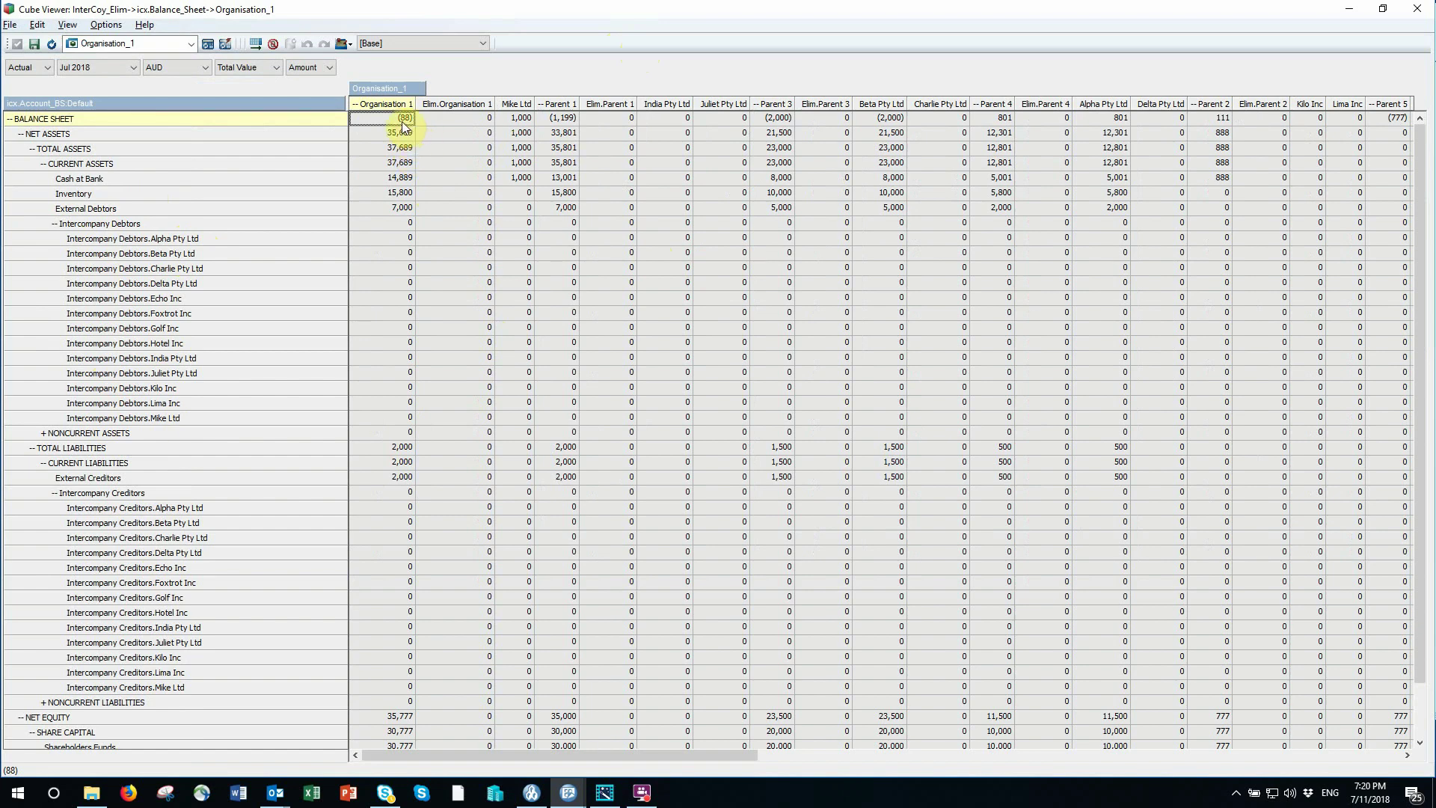
Compare the BALANCE SHEET totals of Organisation 1, Mike Ltd, Charlie Pty Ltd and Parent 4.
click(517, 118)
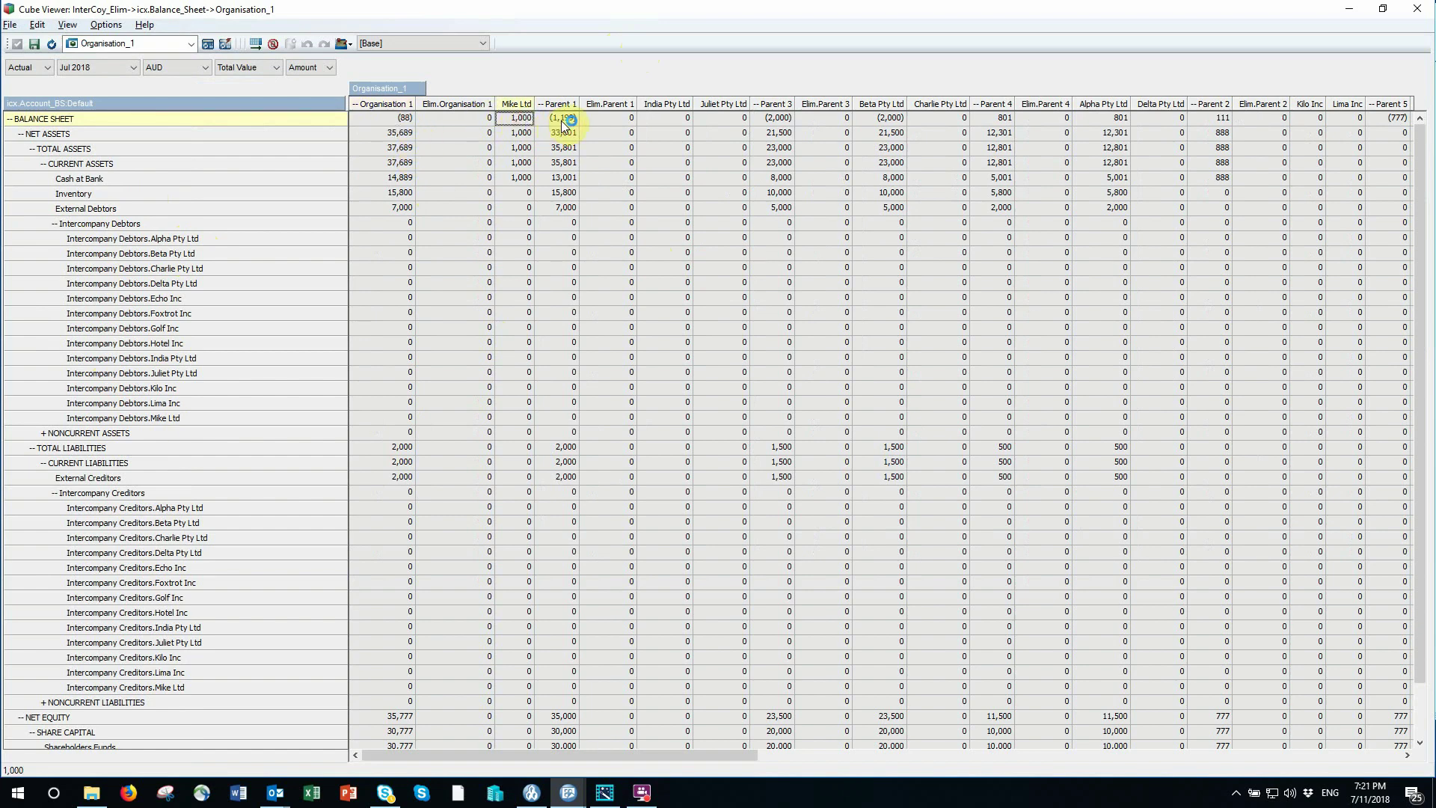
click(399, 118)
click(518, 119)
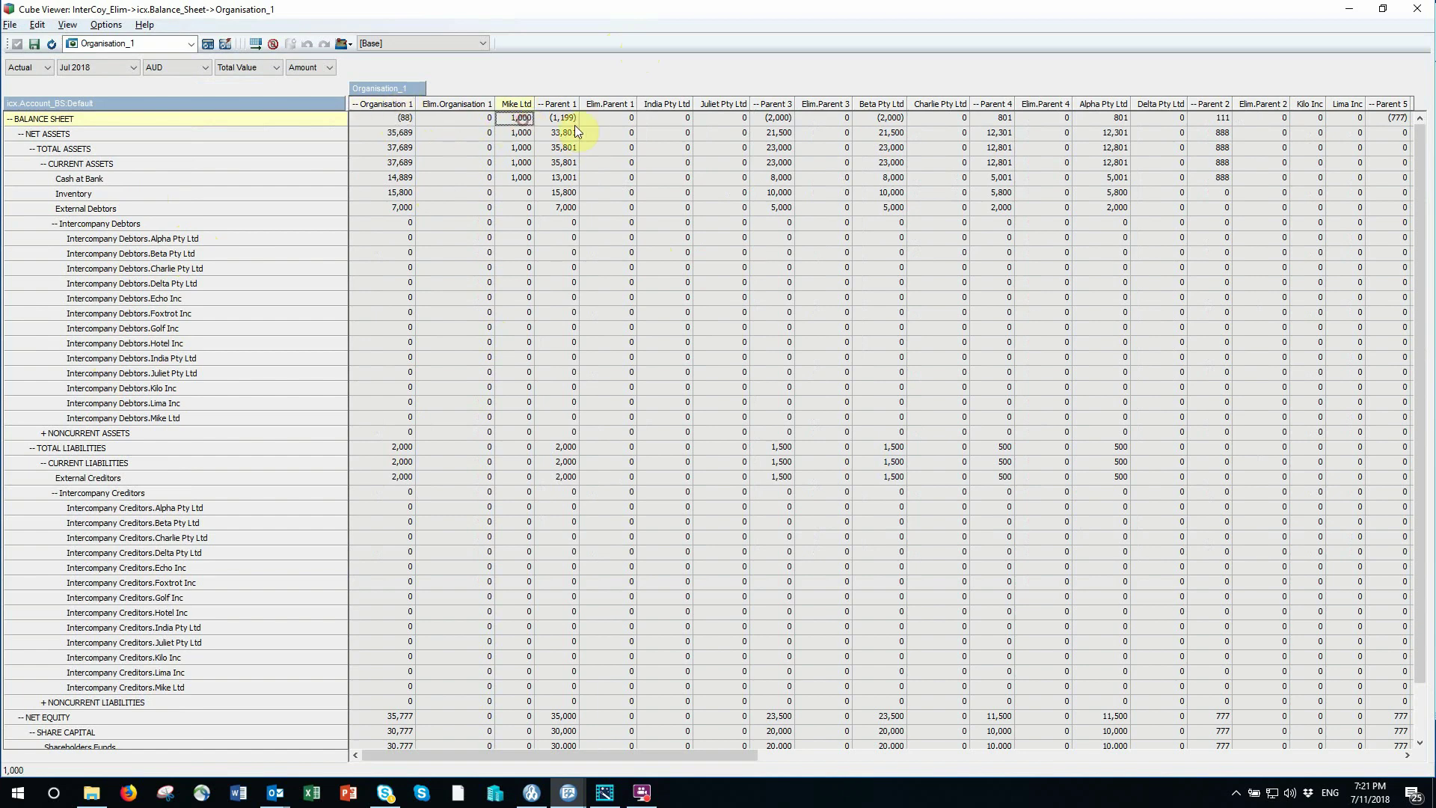
click(956, 119)
click(992, 119)
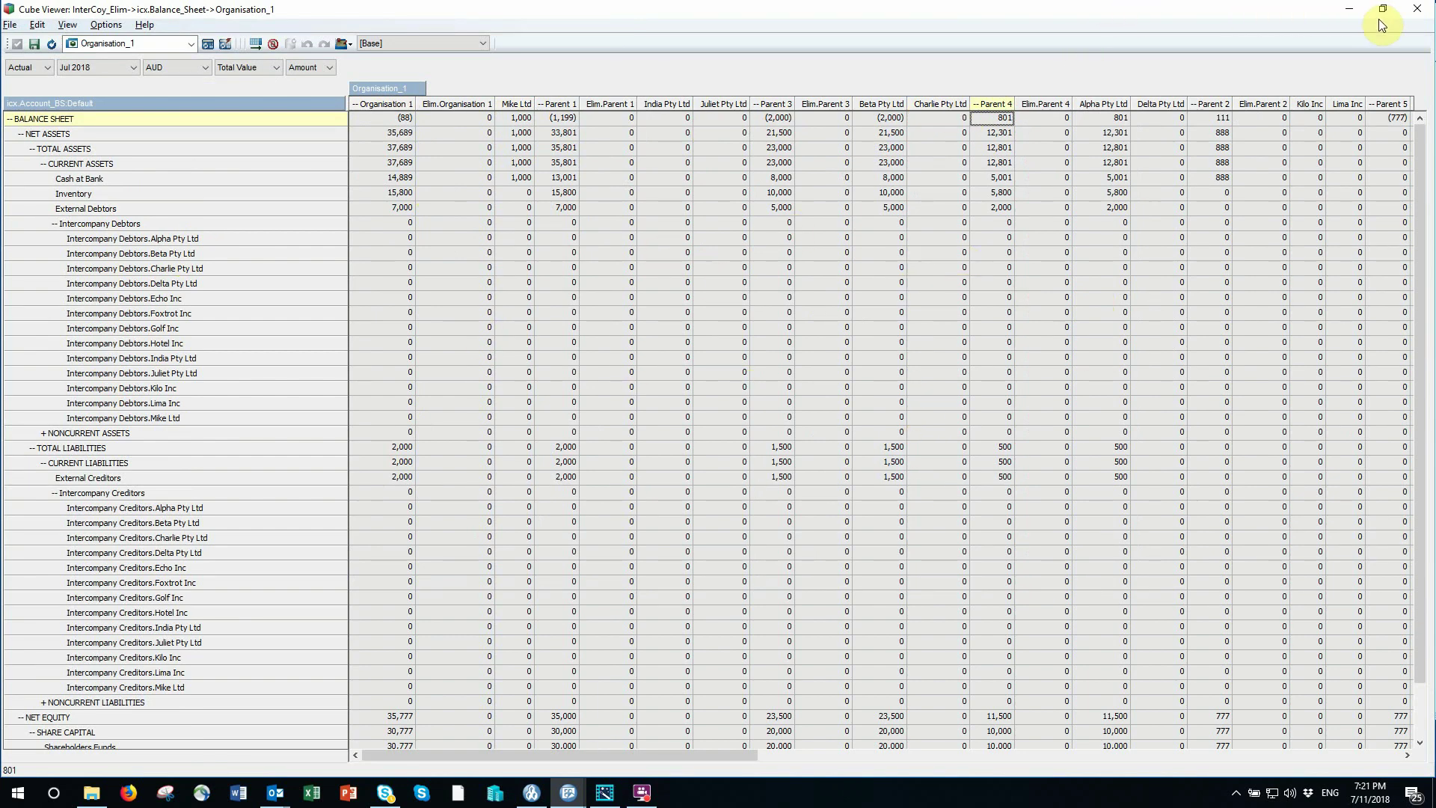
Close the balance sheet view without saving, run the icx.Load_Example_Cubes chore and dismiss its completion message.
click(1419, 15)
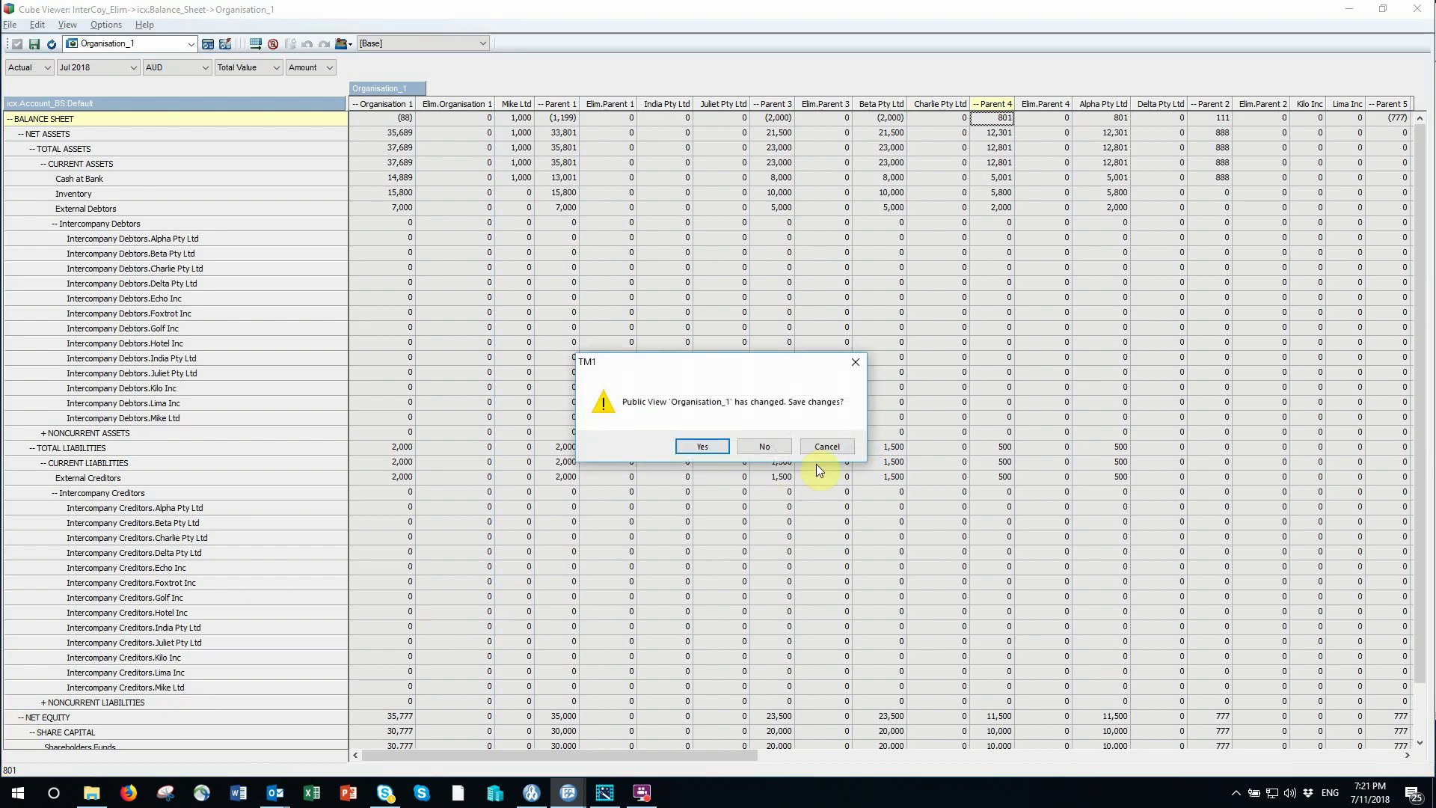
click(756, 448)
scroll(352, 642, down, 2)
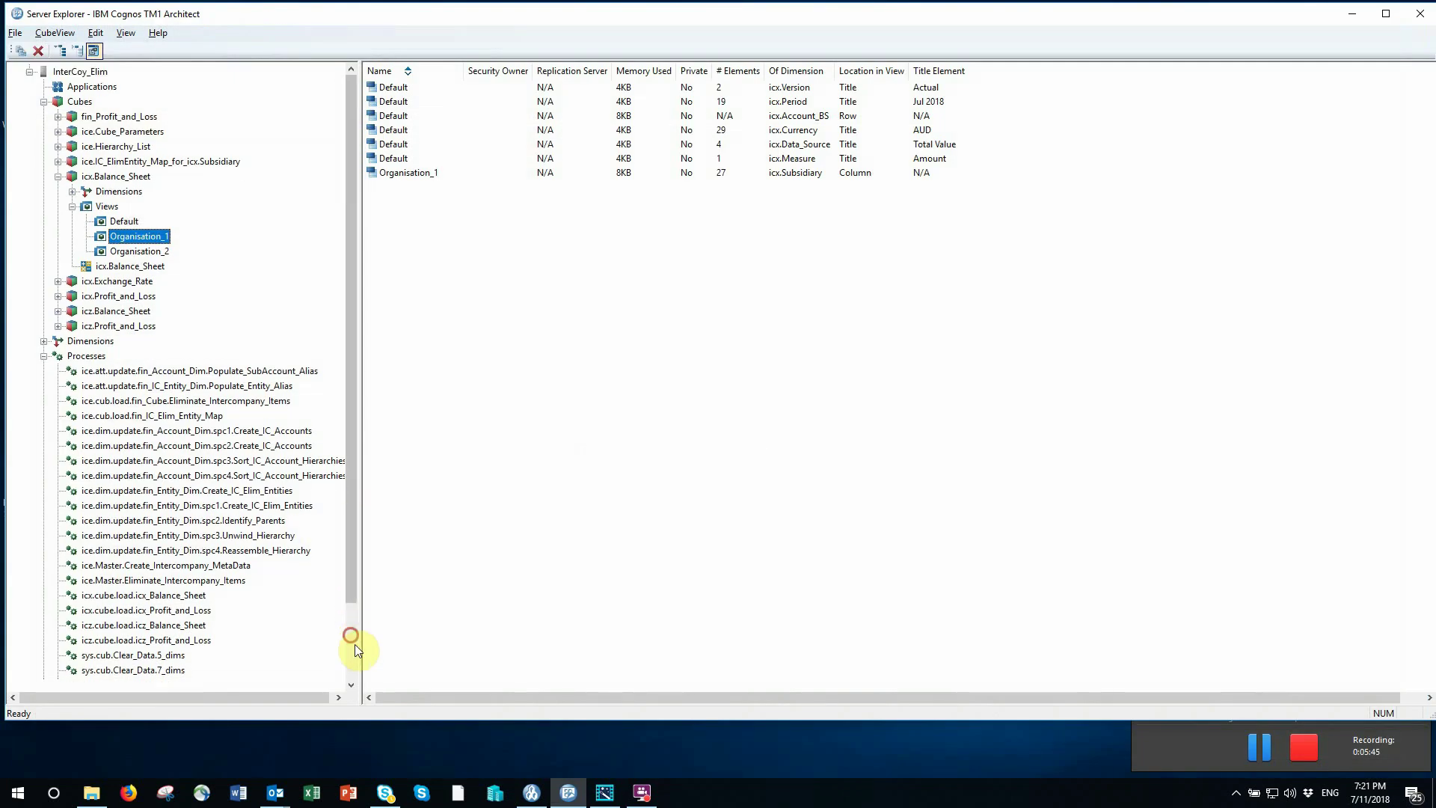
click(137, 669)
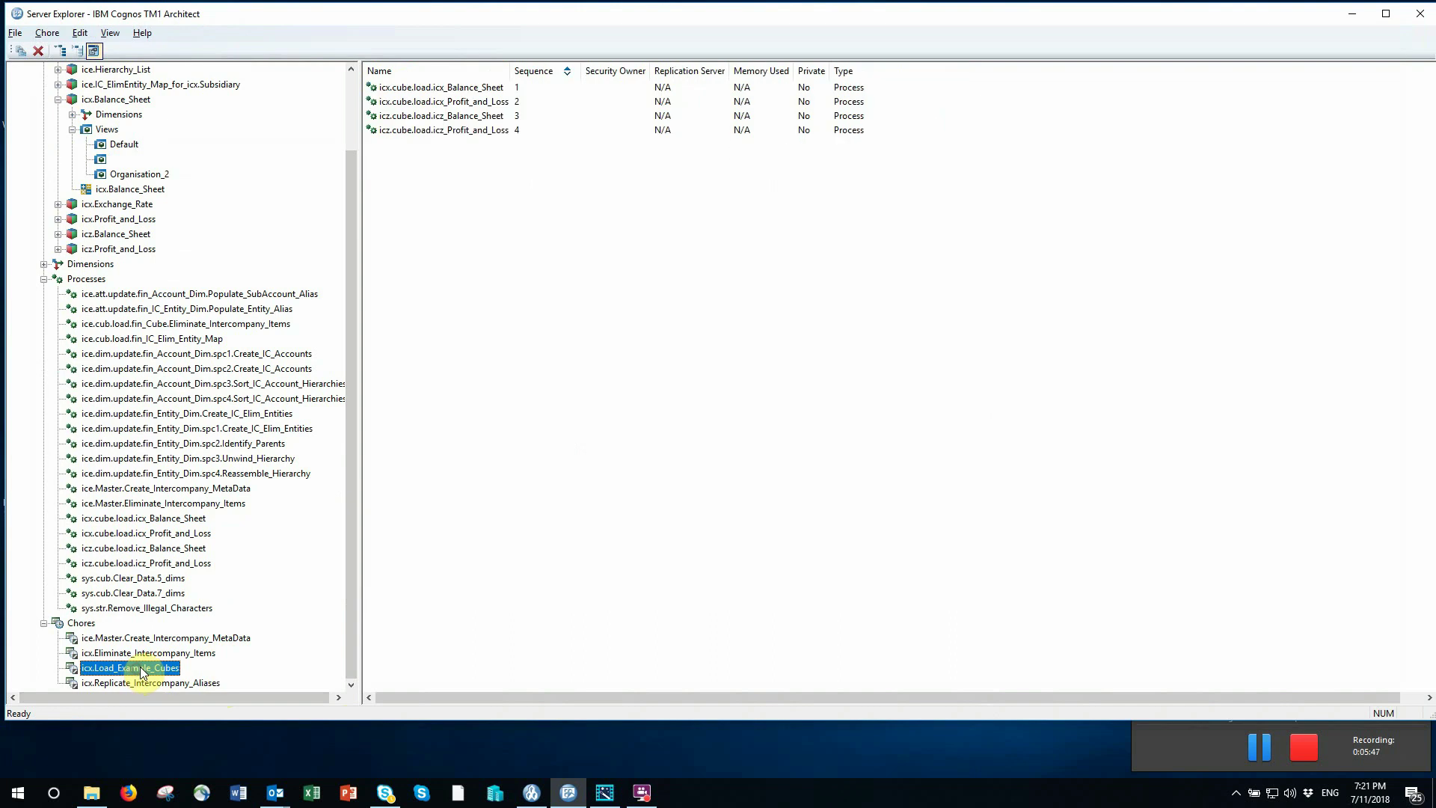
right_click(139, 668)
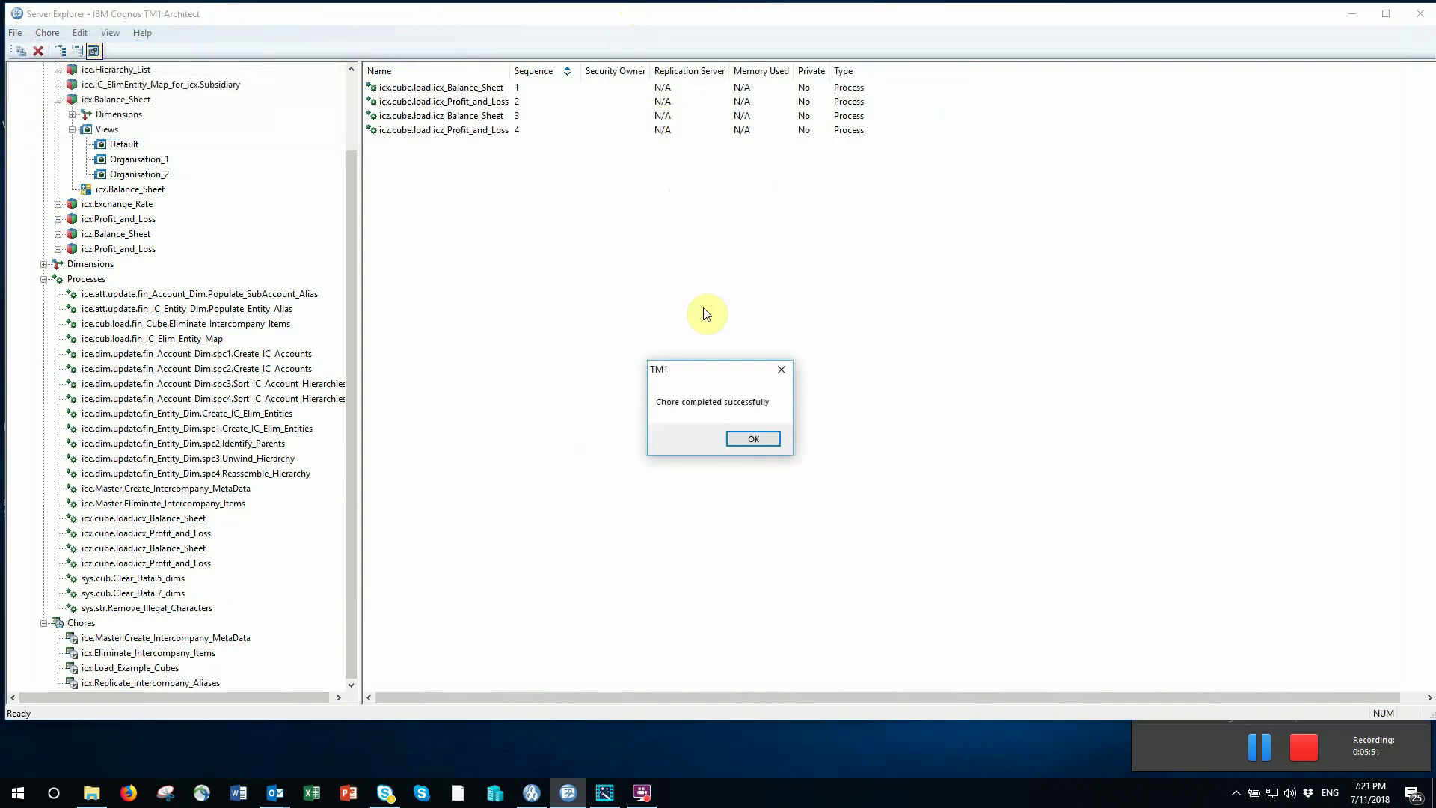
click(742, 438)
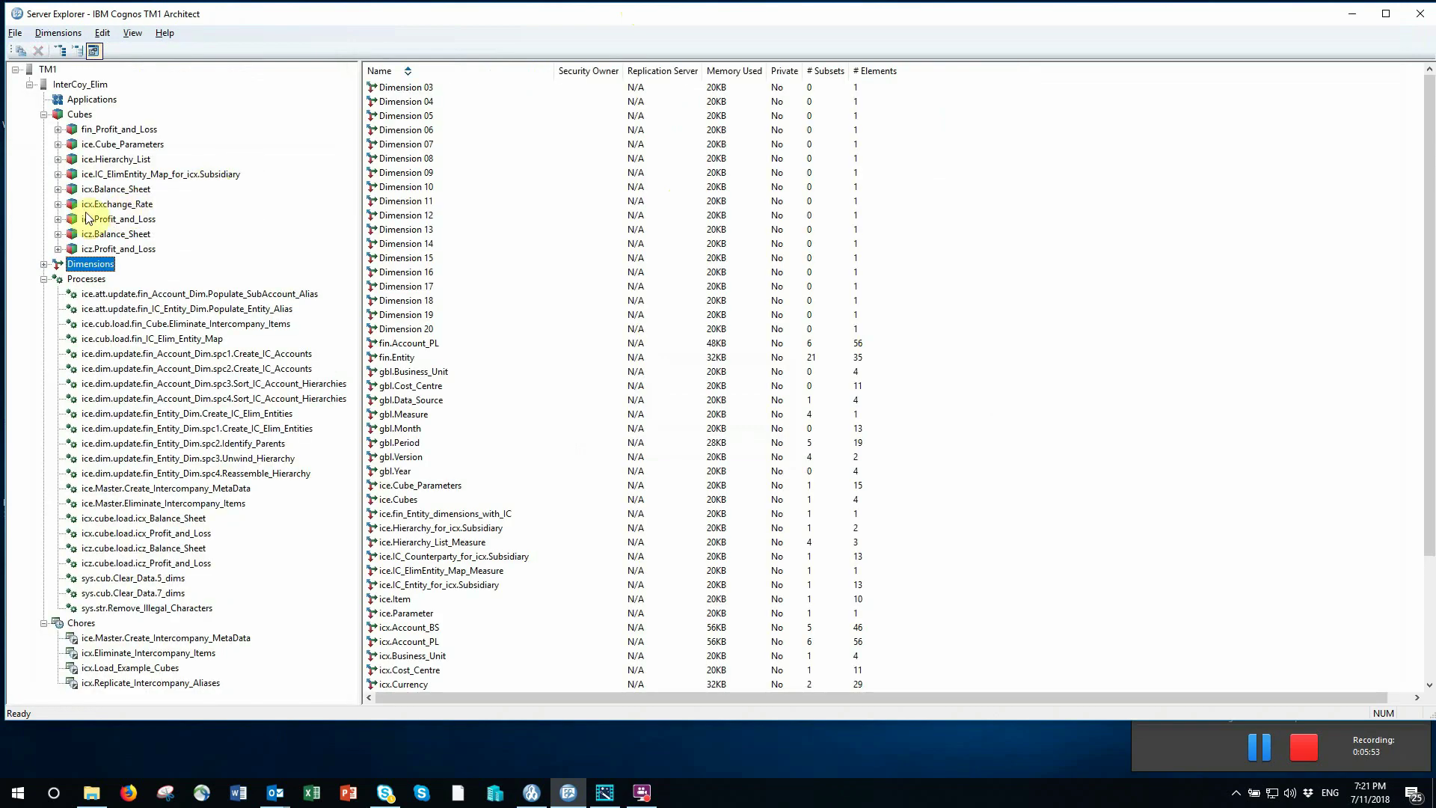
Reopen the icx.Balance_Sheet cube's Organisation_1 view full screen.
click(59, 192)
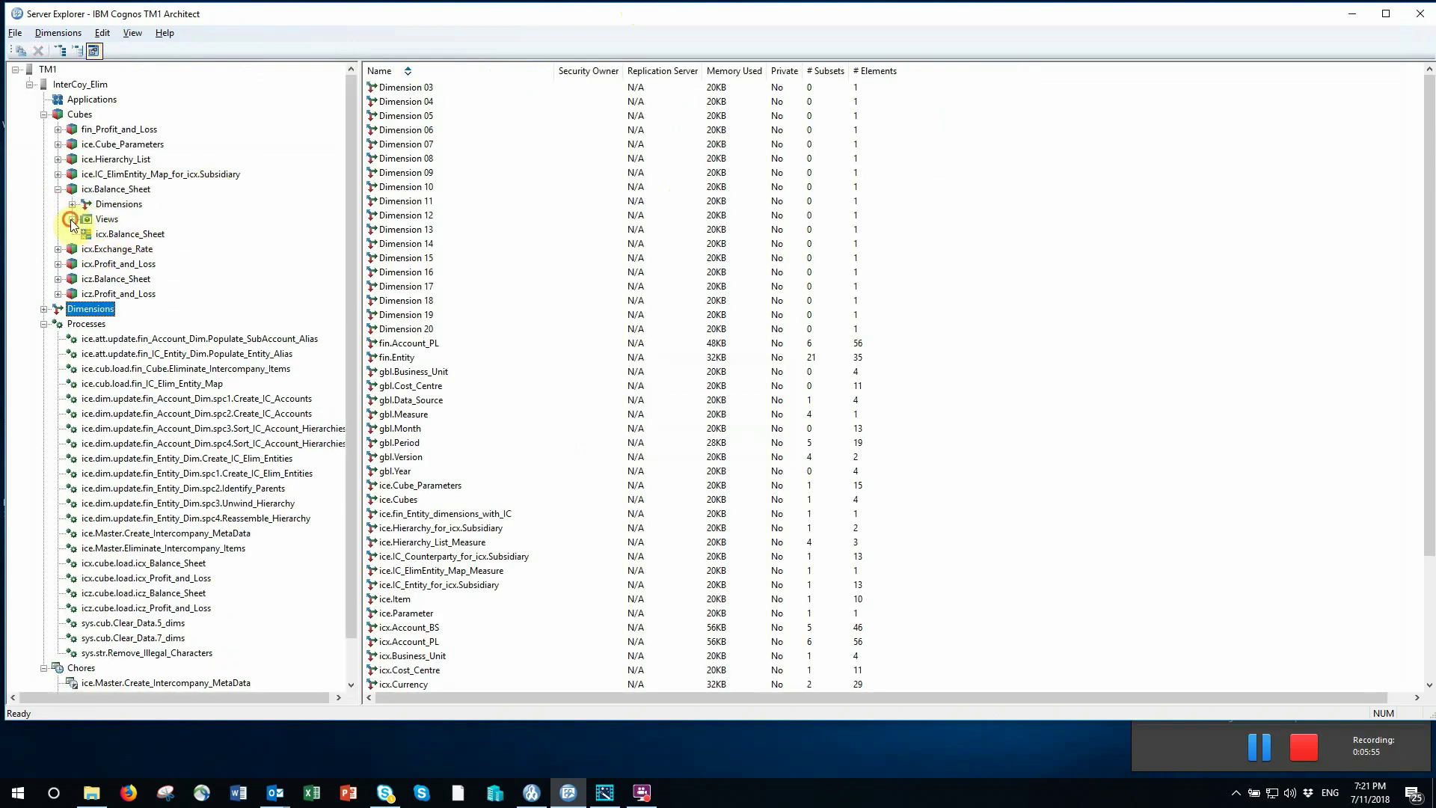
double_click(86, 220)
click(132, 250)
double_click(131, 250)
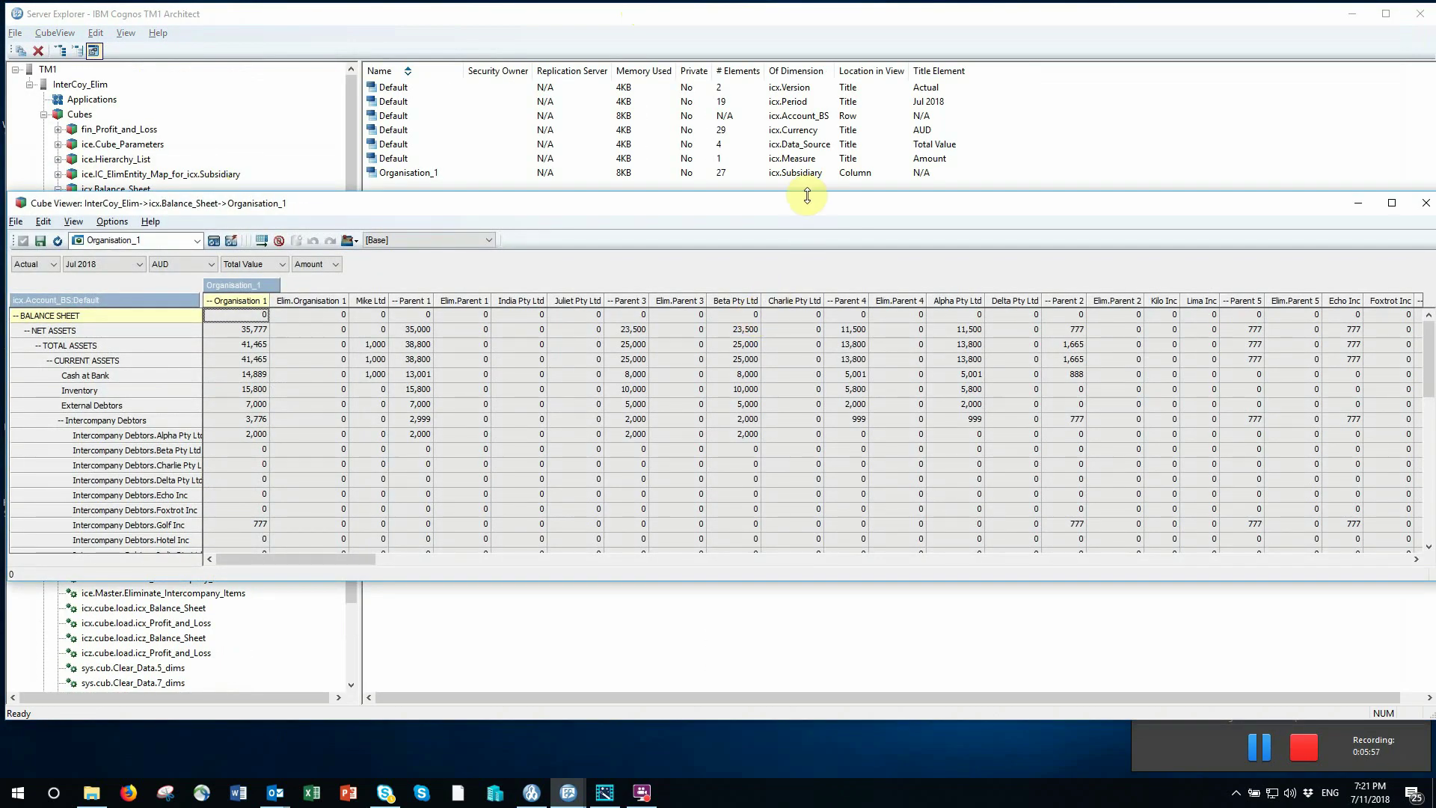
double_click(799, 200)
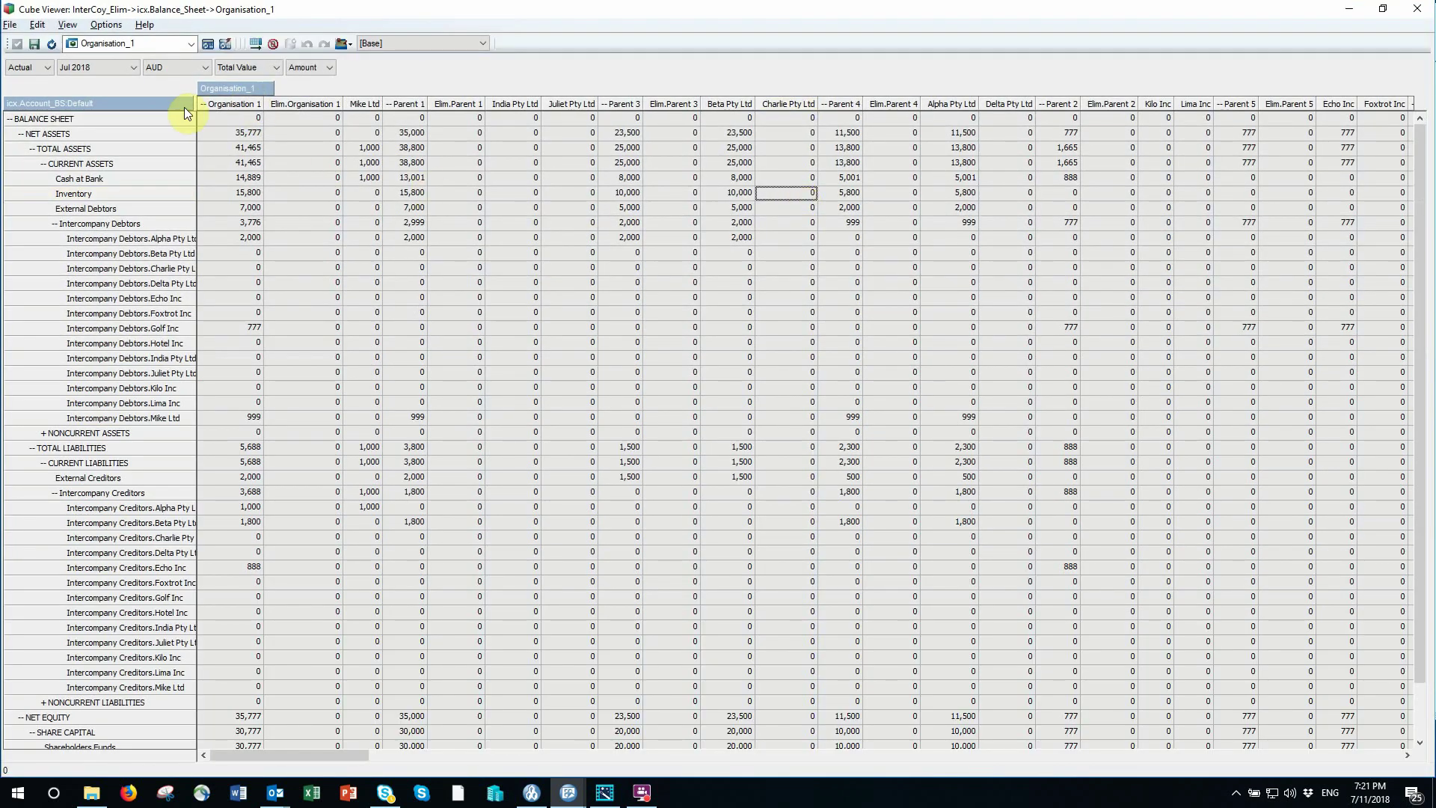
Trace the Intercompany Debtors.Golf Inc balance across Organisation 1, Parent 2 and Echo Inc.
click(250, 326)
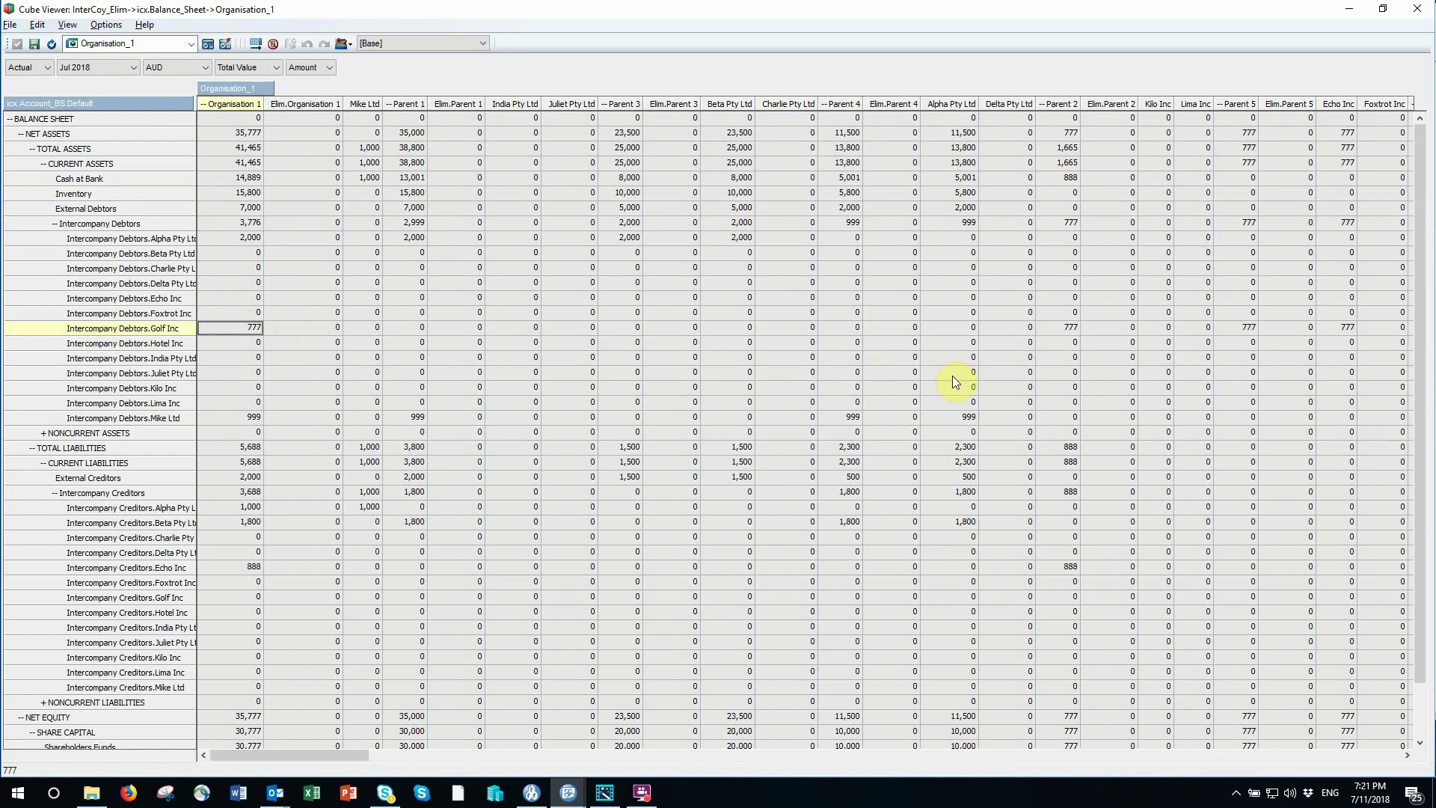
click(1060, 330)
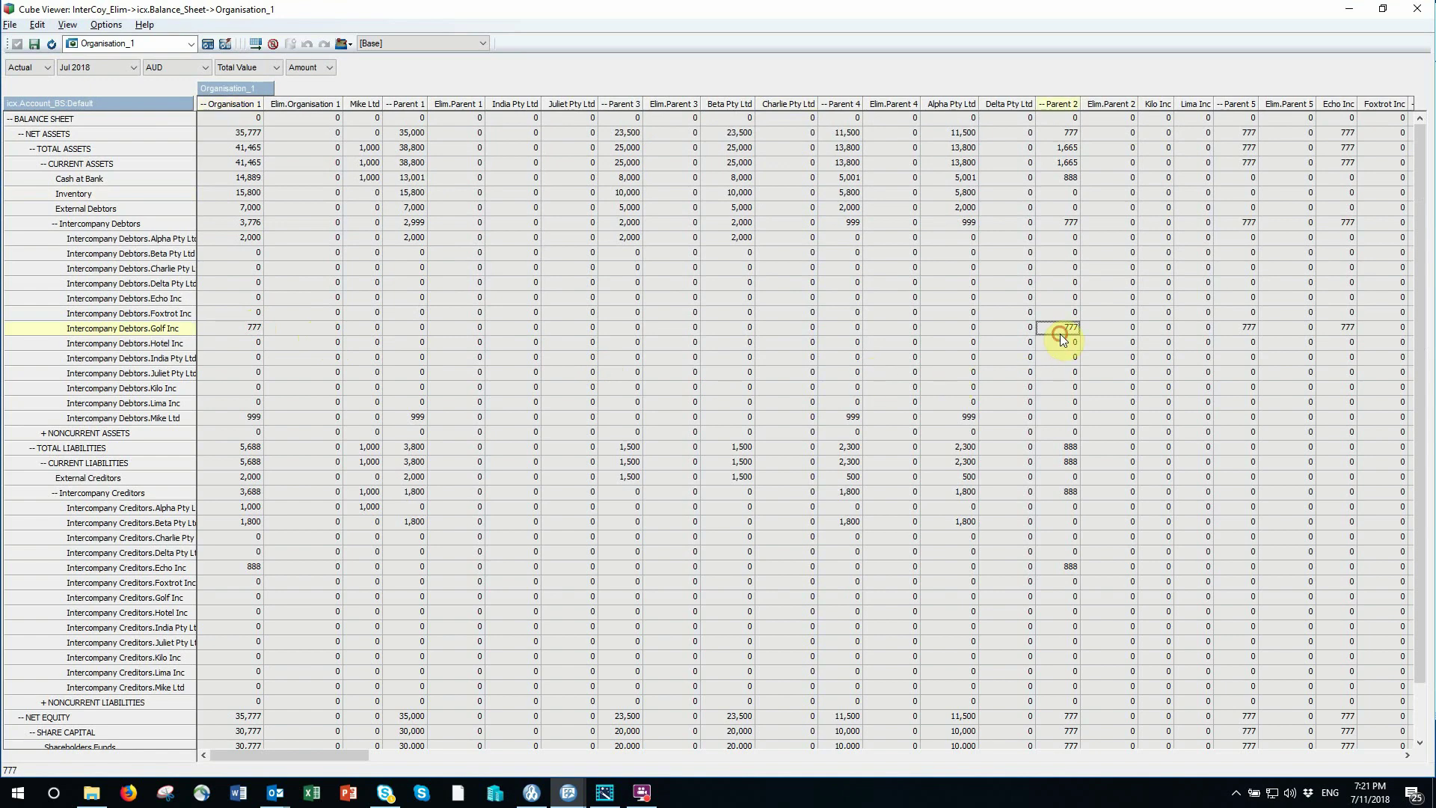
click(1340, 329)
click(245, 329)
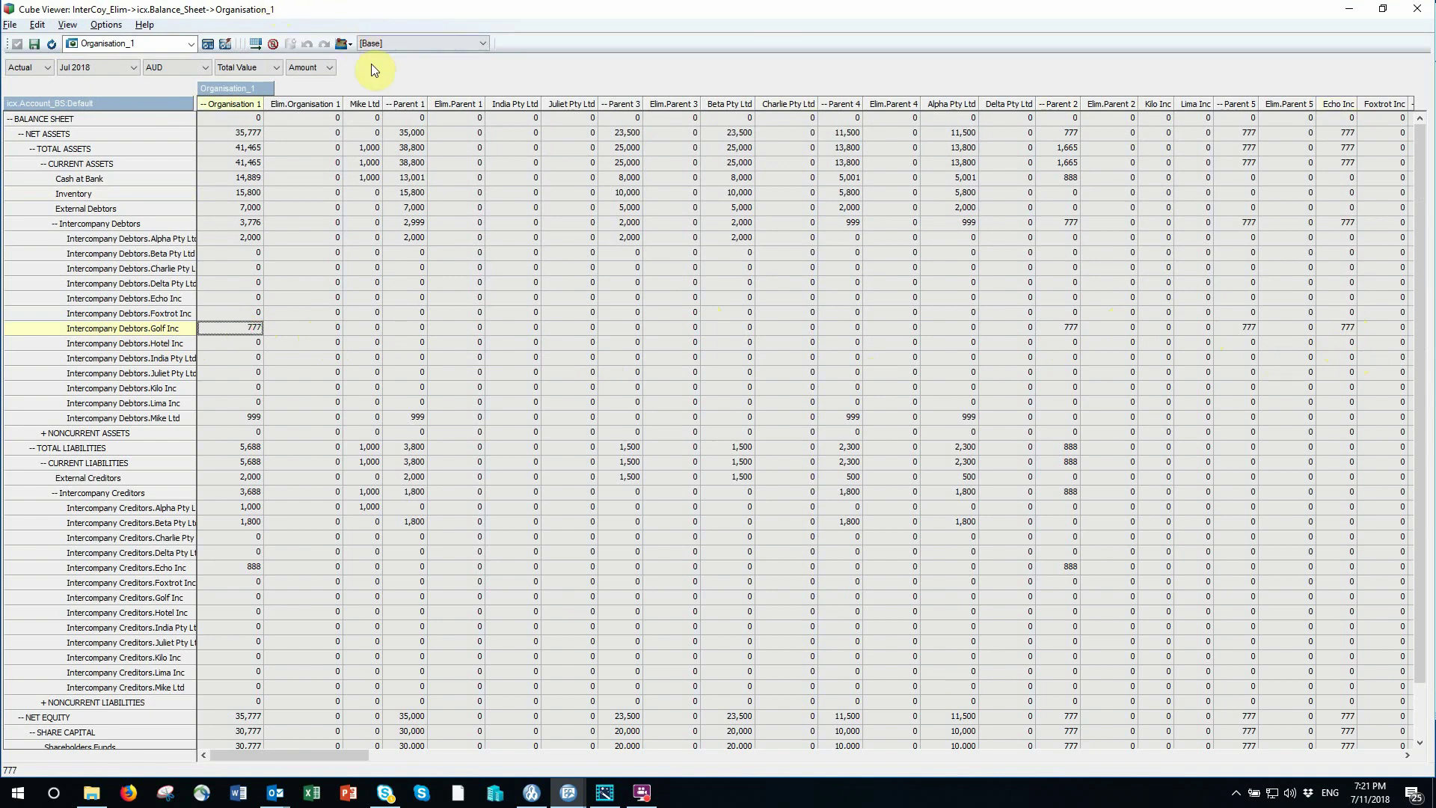
Switch the view's data source to Input and its currency to i.AUD, and recalculate it.
click(276, 67)
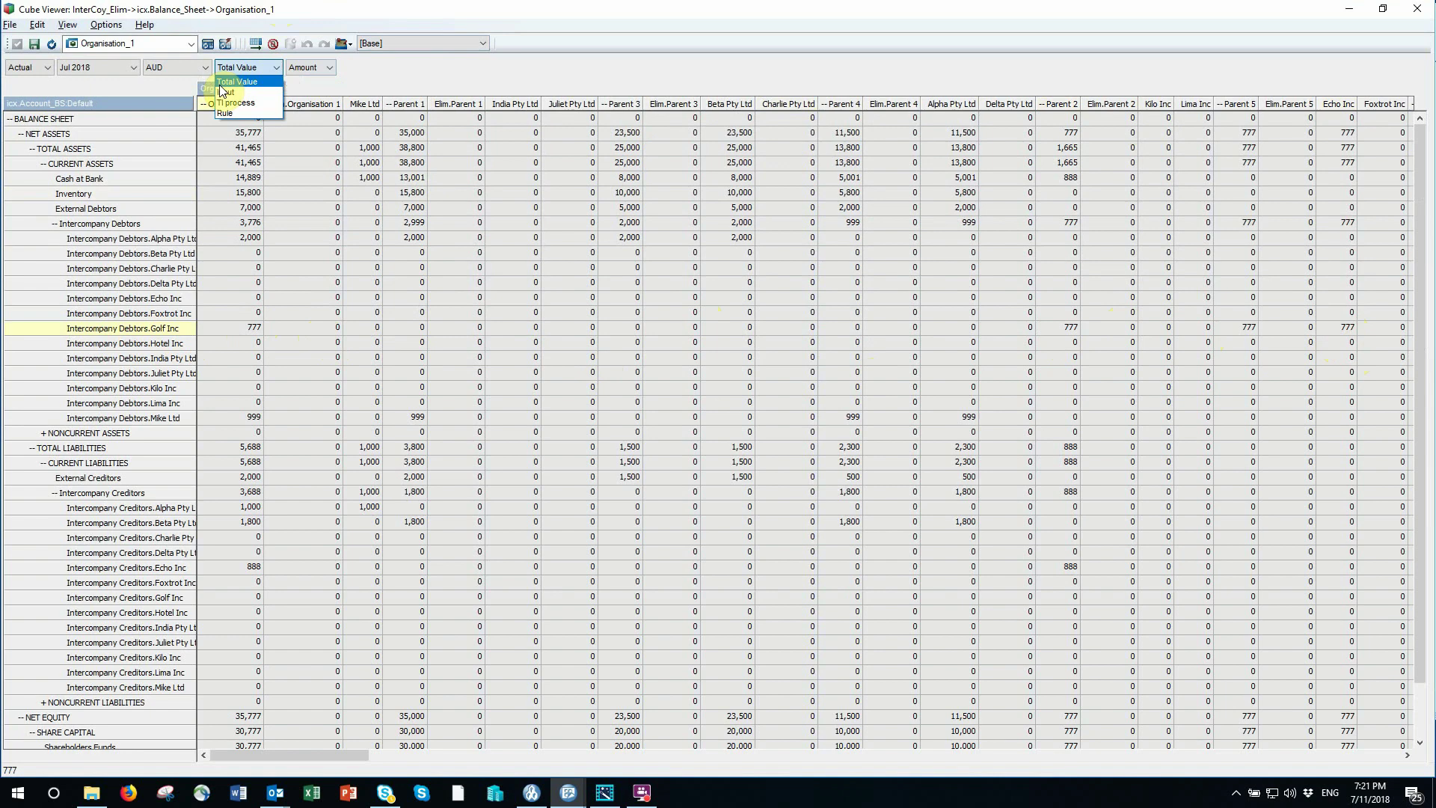
click(226, 94)
click(207, 66)
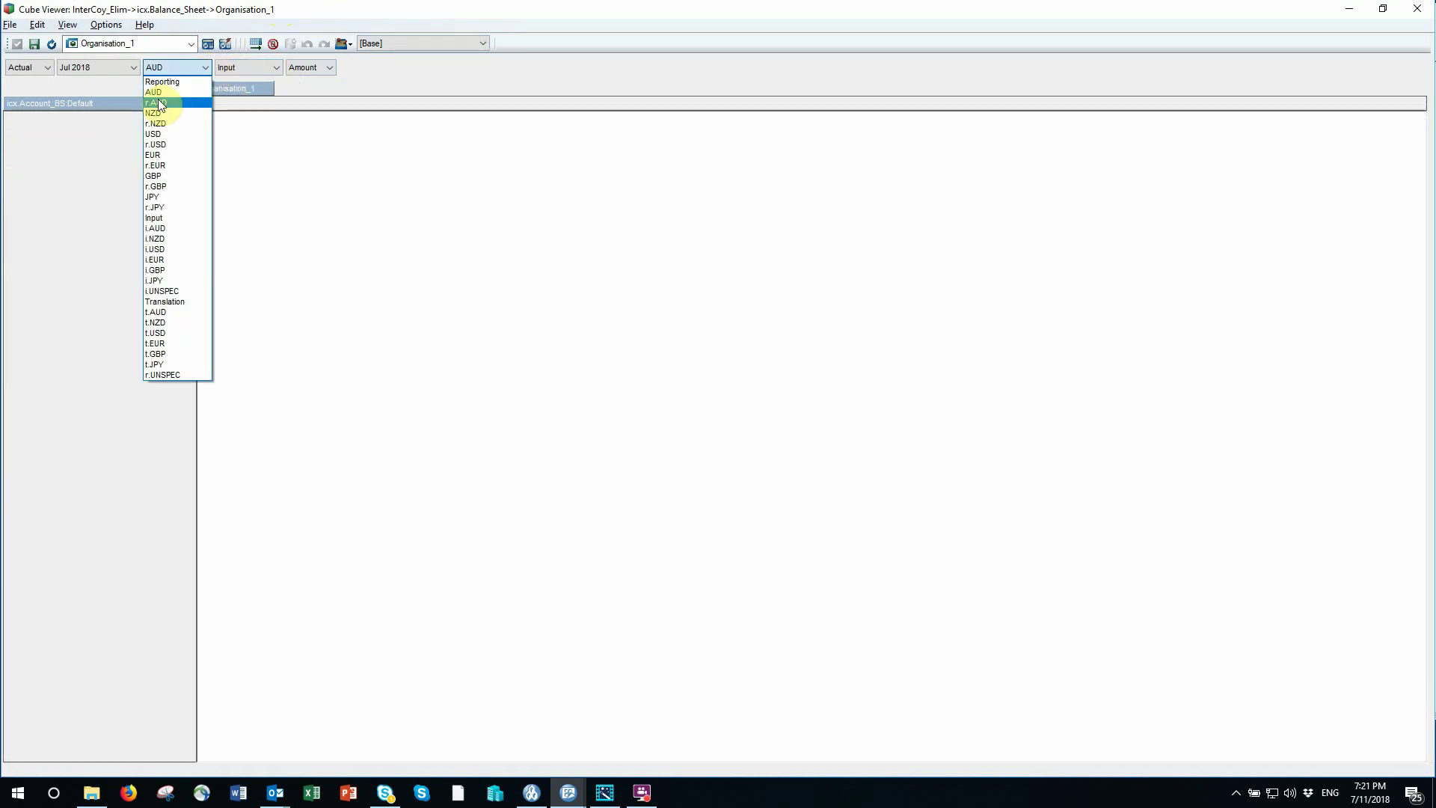
click(157, 229)
click(208, 45)
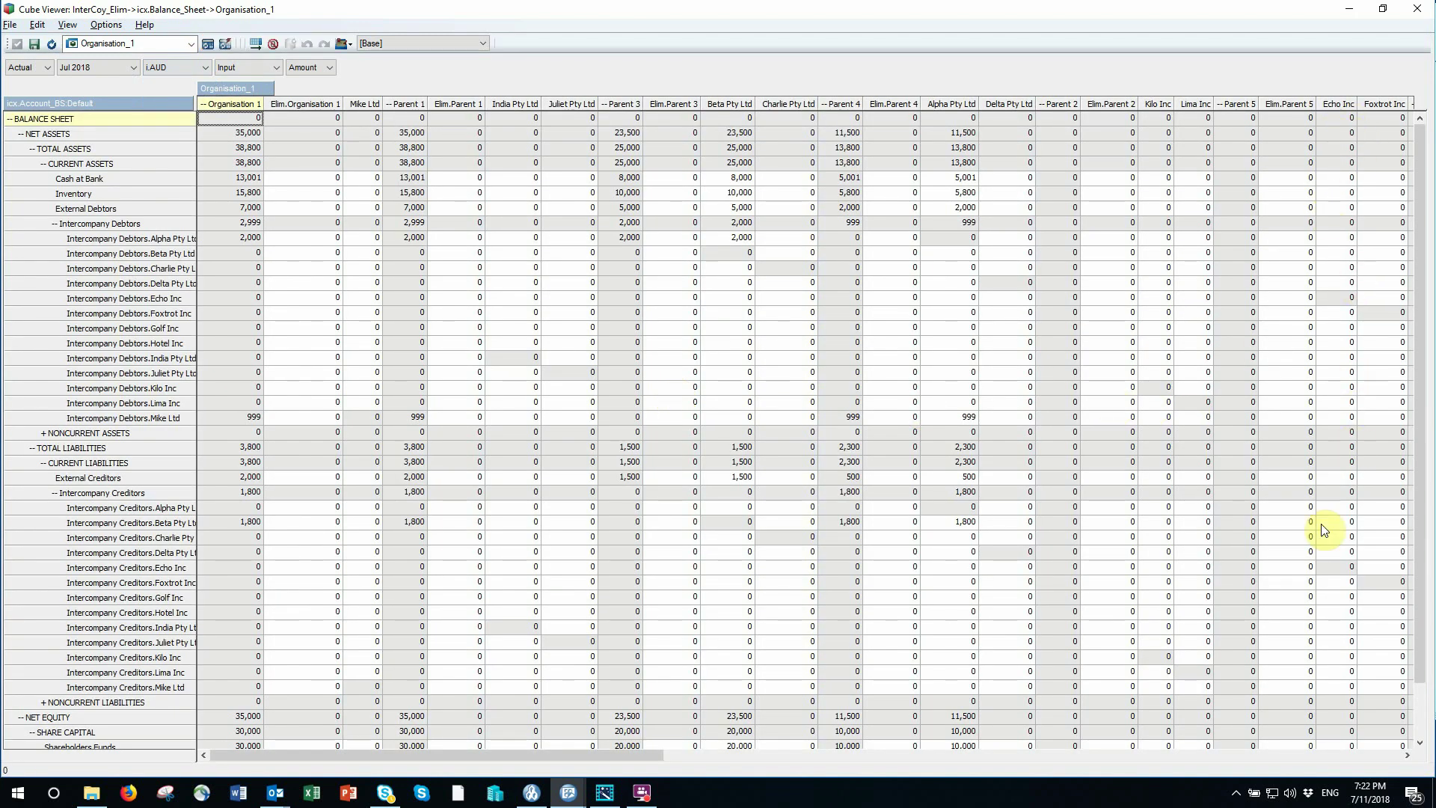
Change the currency to i.USD, recalculate, and check Echo Inc's Intercompany Debtors.Golf Inc input value.
click(206, 67)
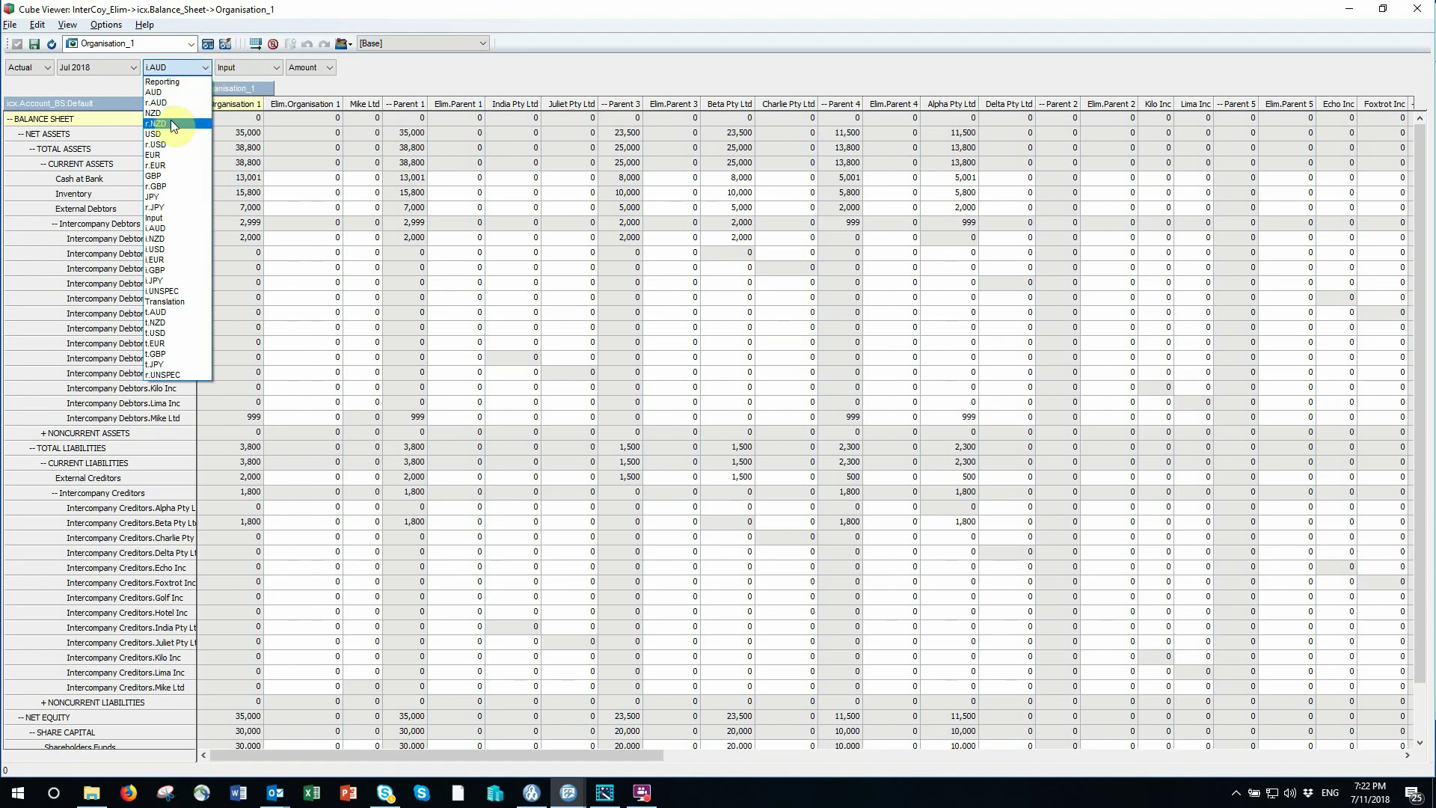
click(172, 250)
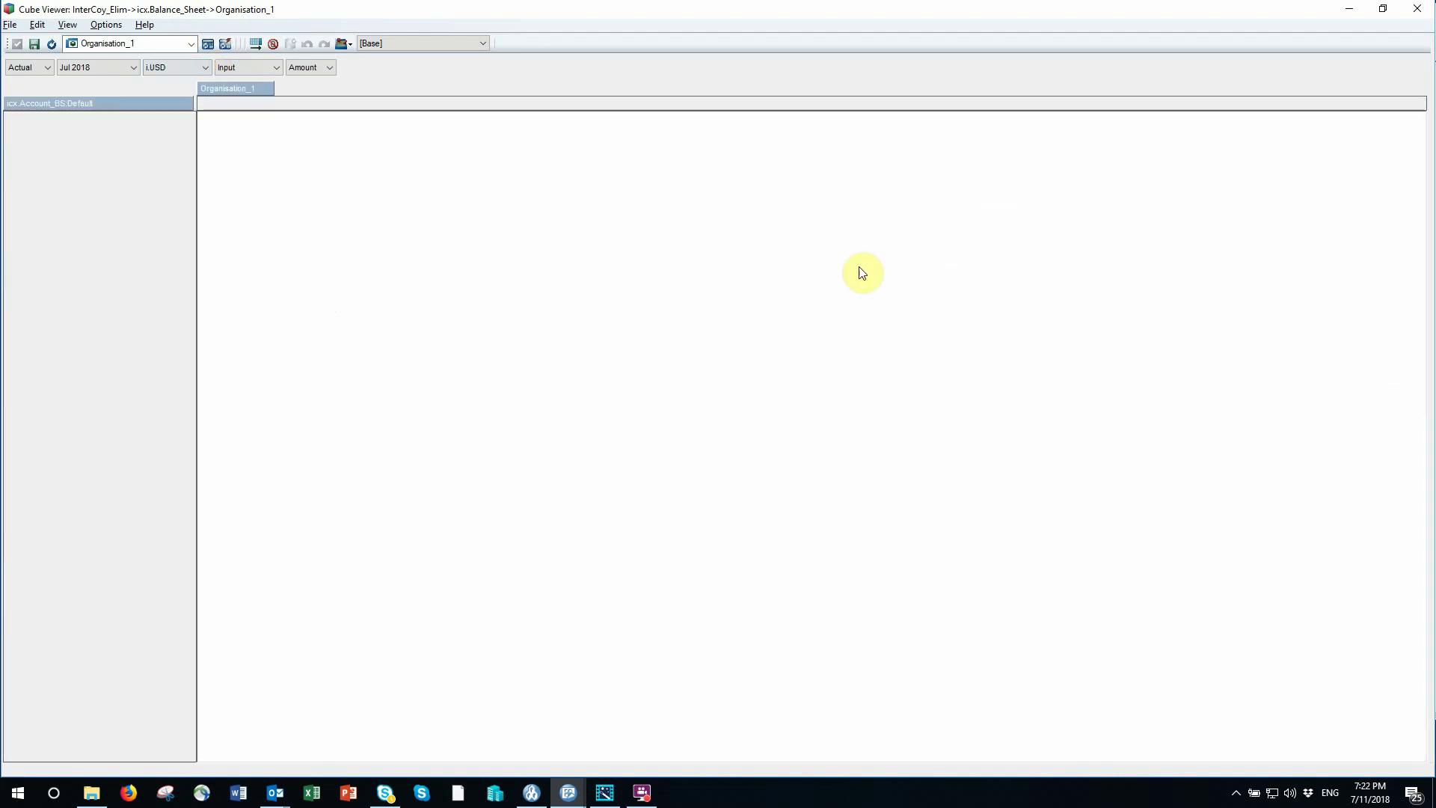
click(209, 44)
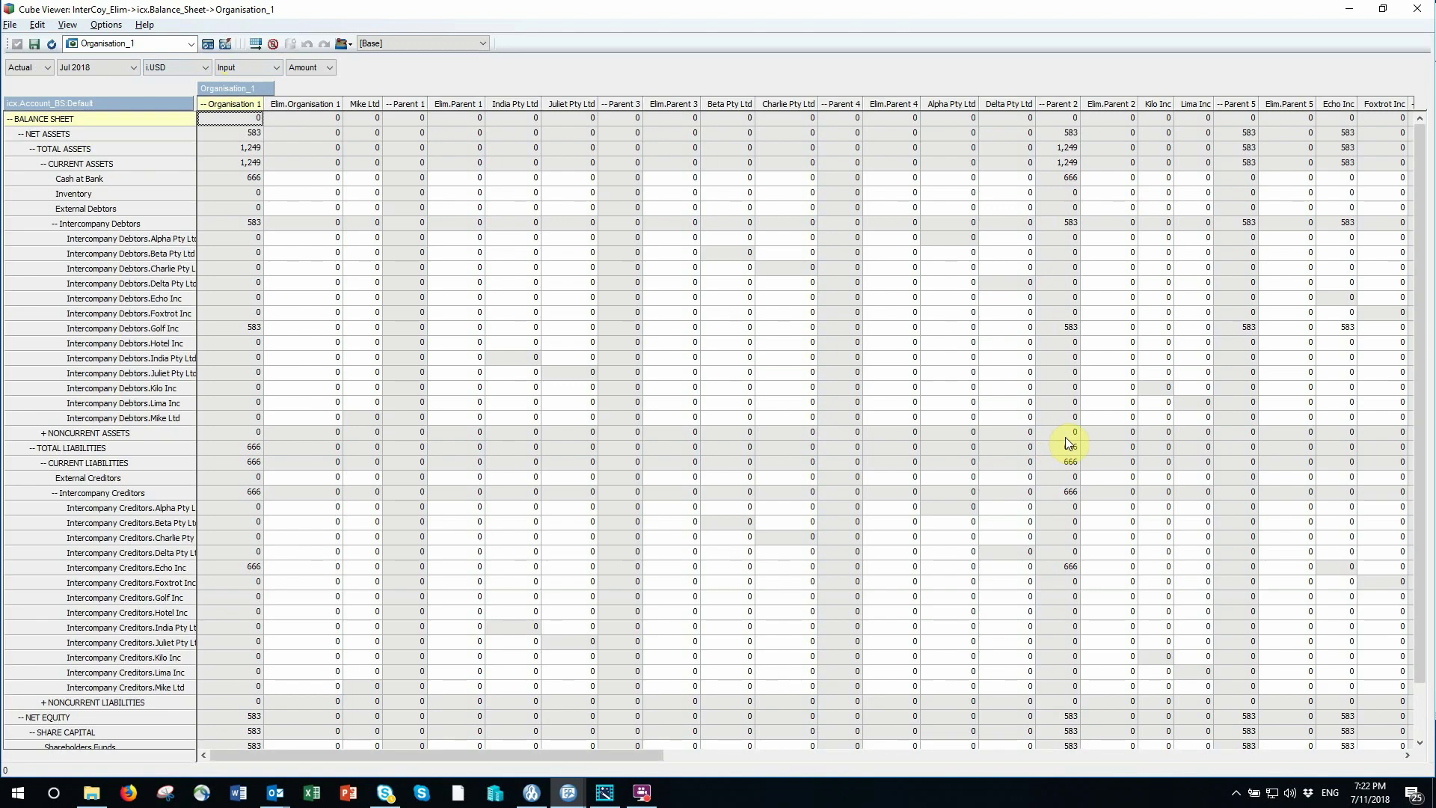
click(1330, 327)
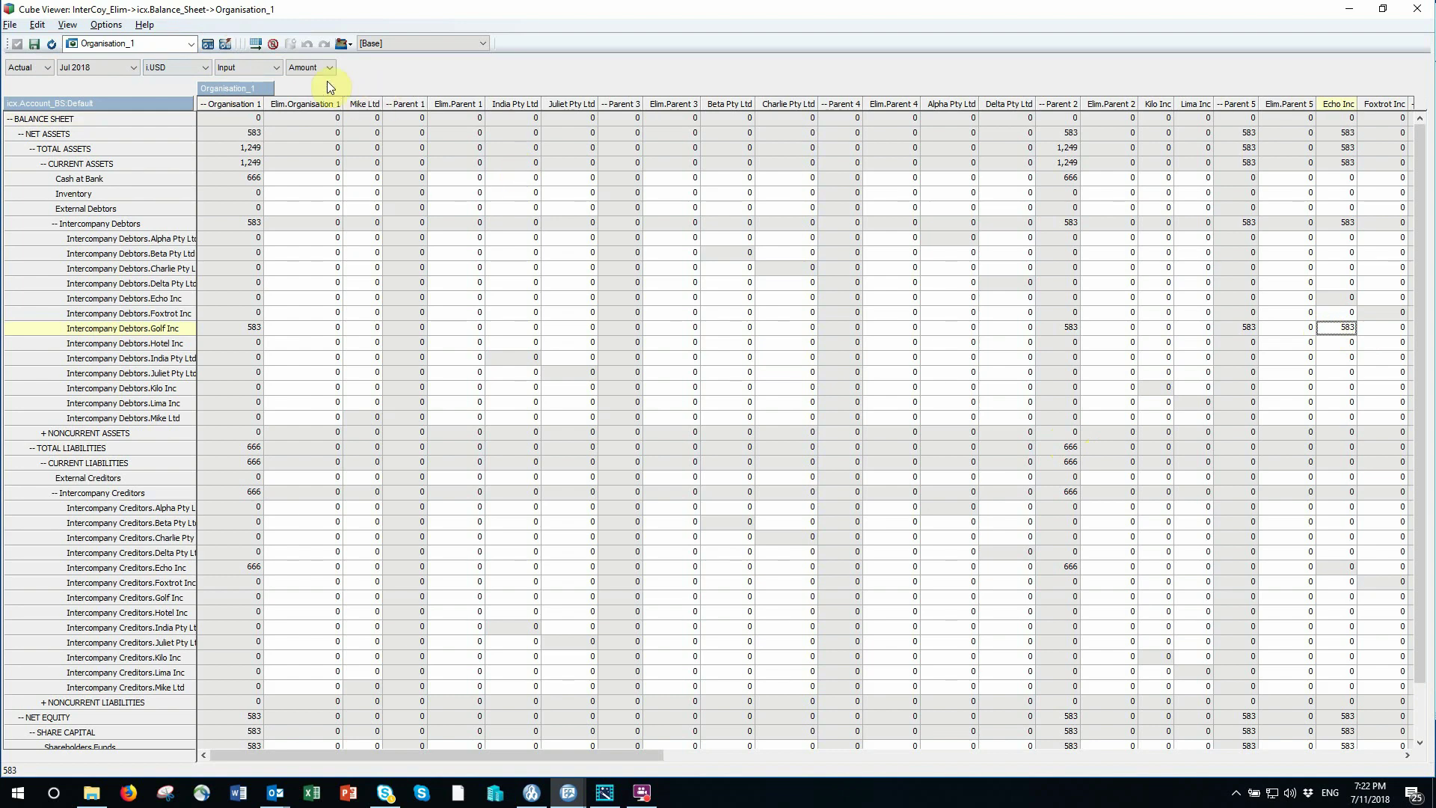
Return the view to Total Value in AUD, recalculate, and check Echo Inc's translated Intercompany Debtors.Golf Inc balance.
click(278, 70)
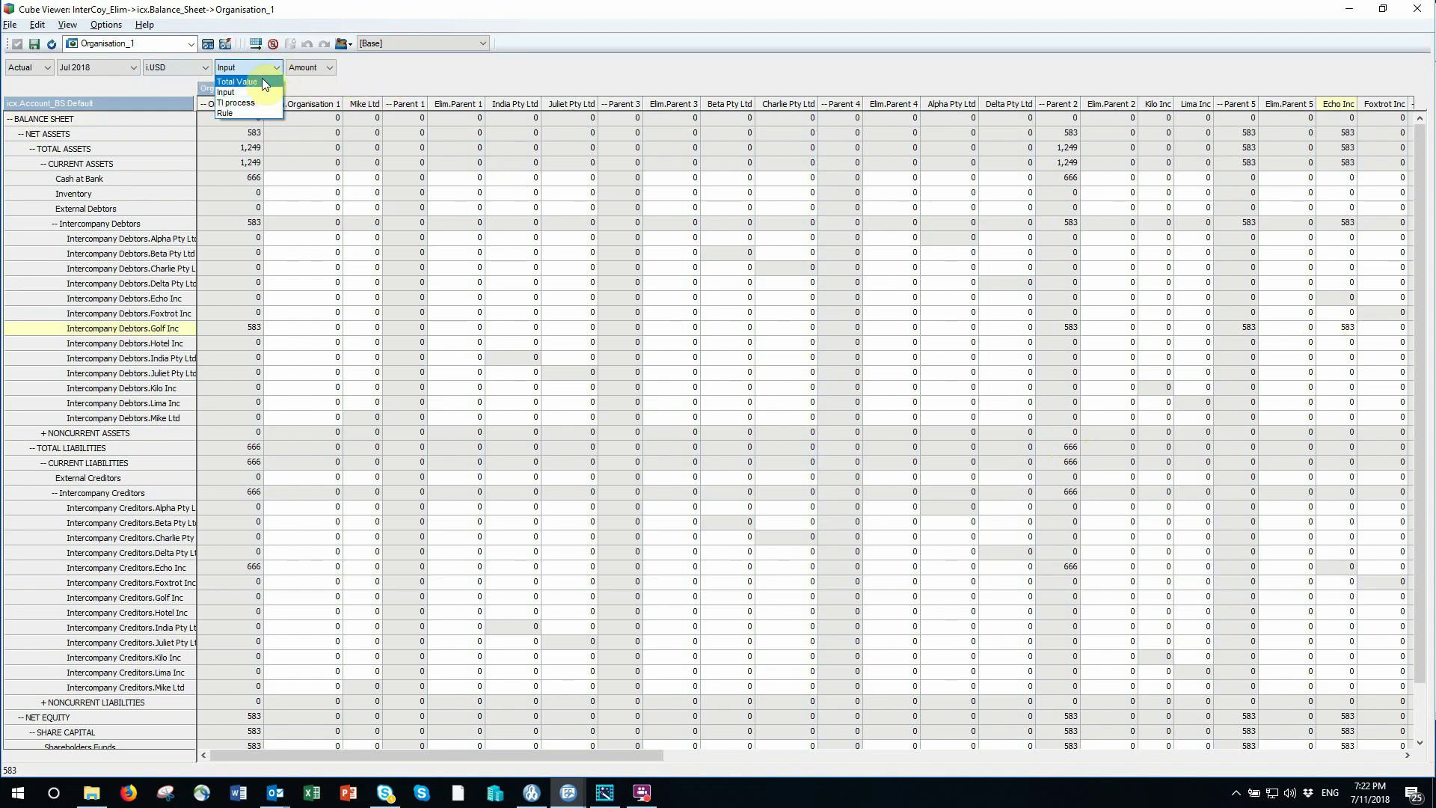
click(262, 77)
click(206, 68)
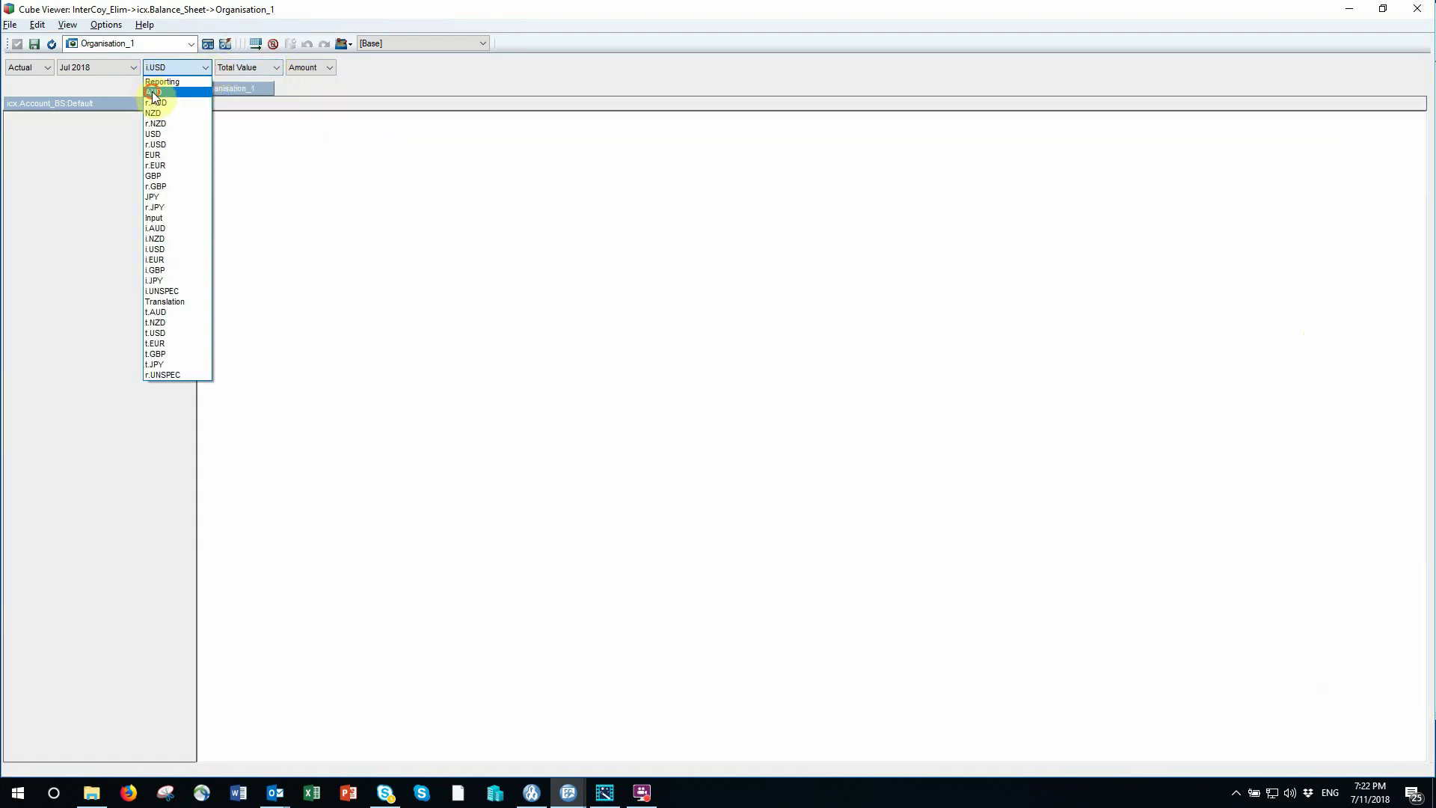
click(157, 95)
click(208, 44)
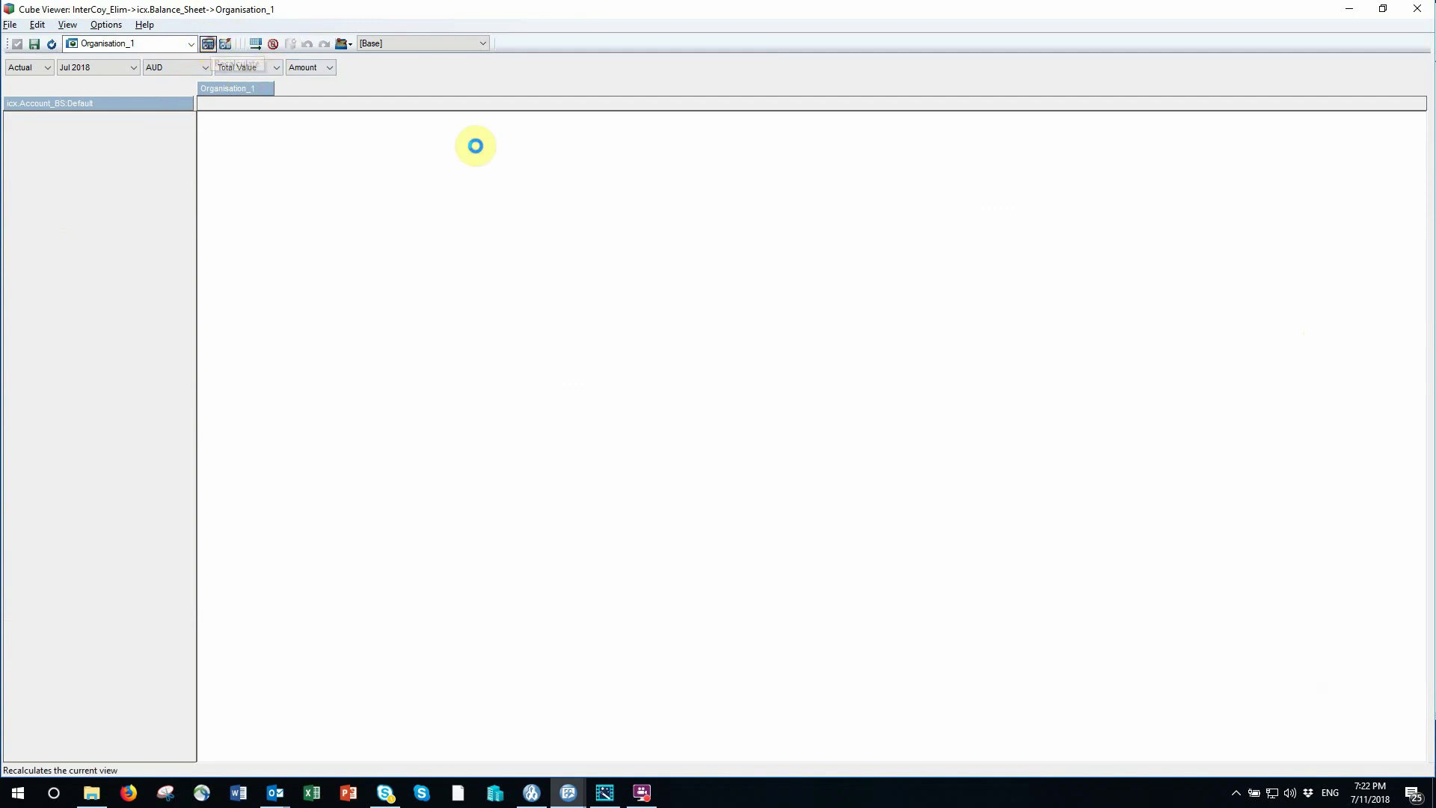
click(1339, 327)
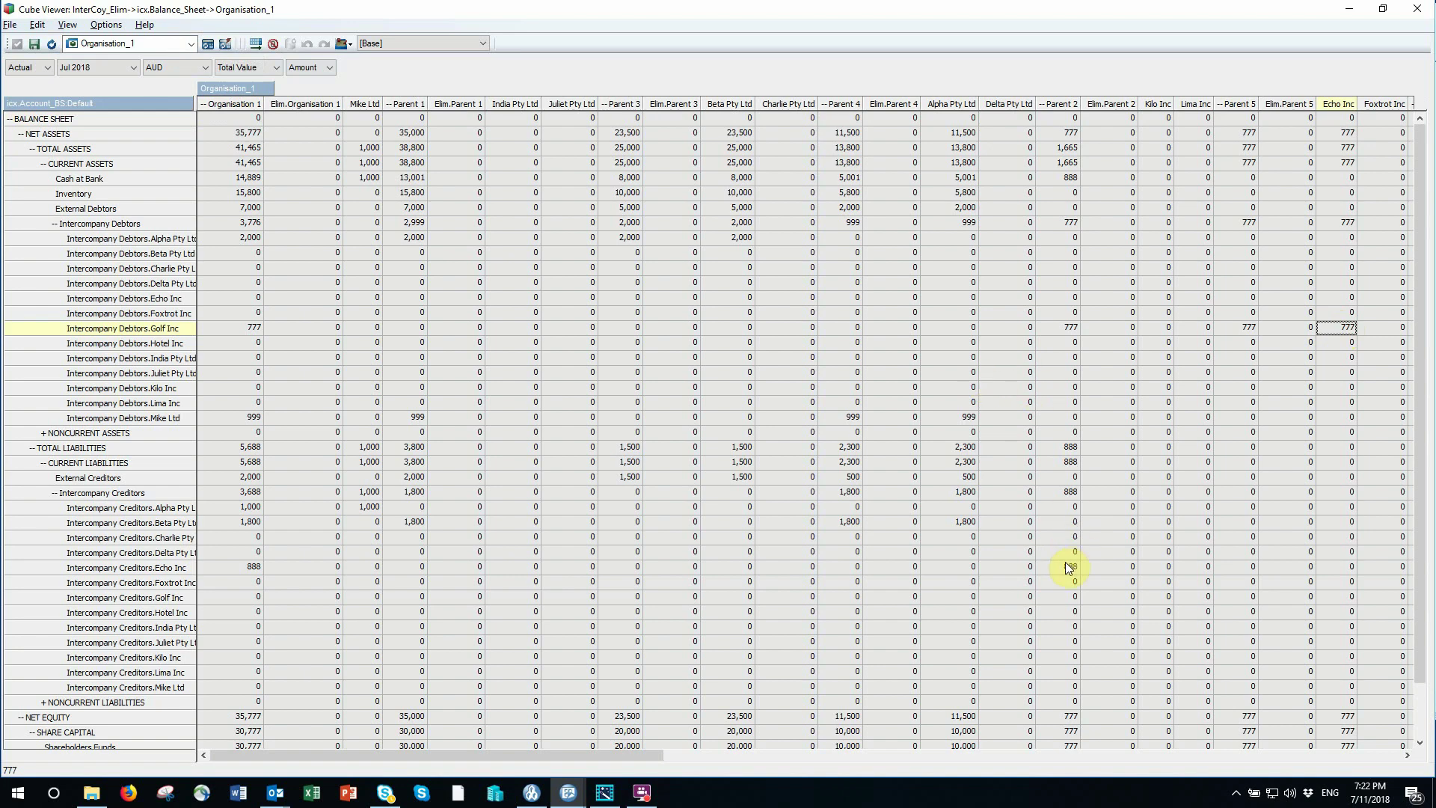
Locate the Golf Inc column and check its Intercompany Creditors.Echo Inc balance.
click(1408, 756)
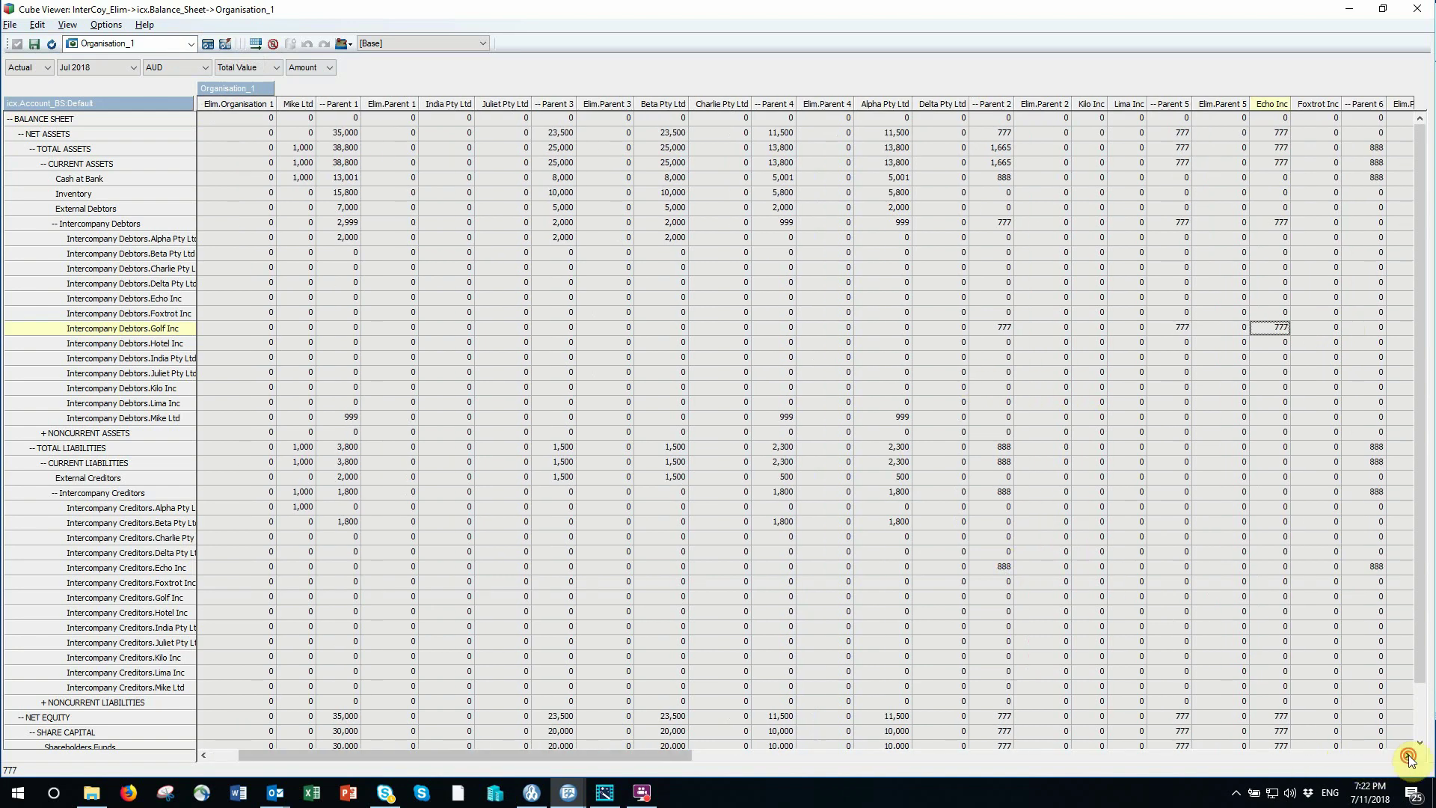
click(1408, 755)
click(1408, 755)
click(1407, 756)
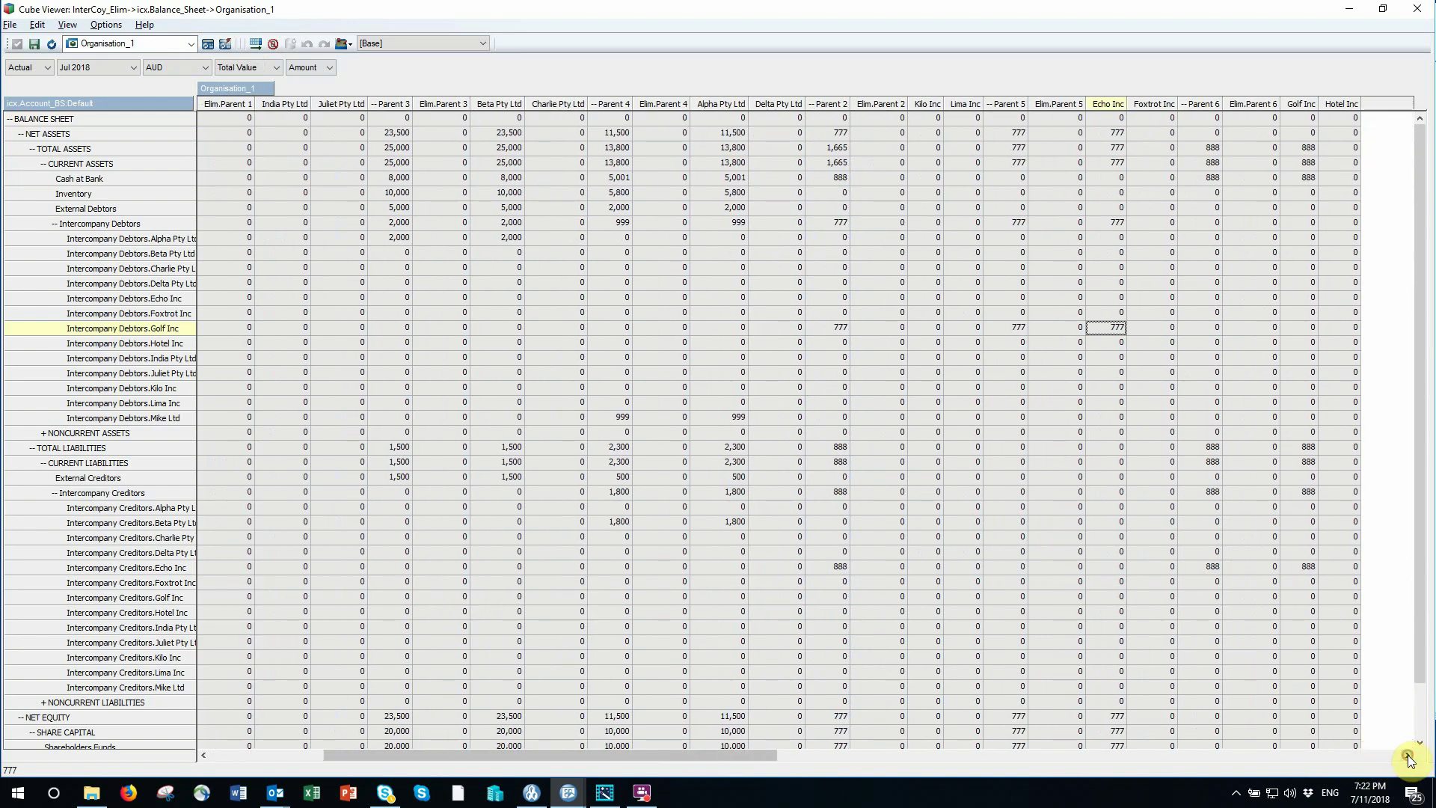
click(1302, 568)
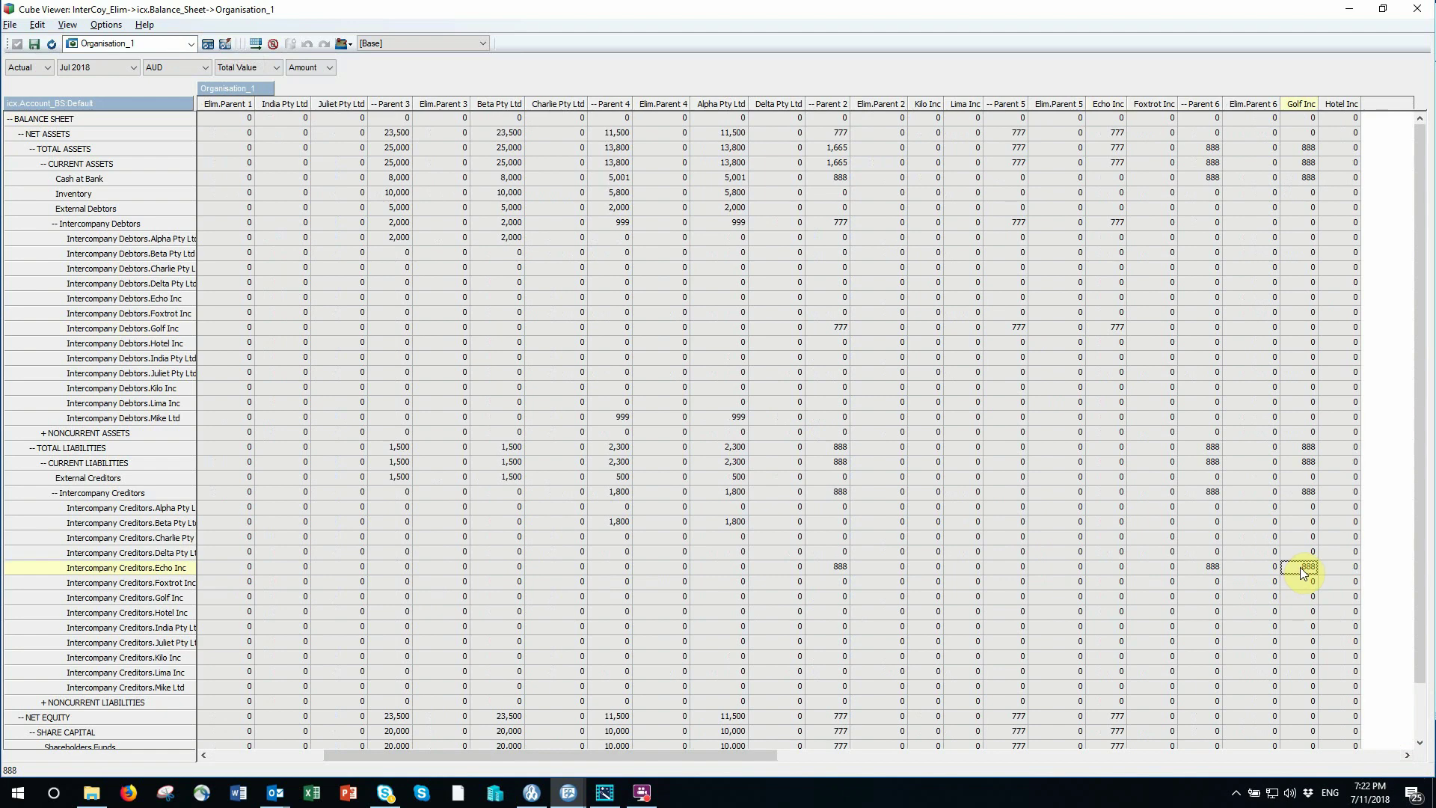
Check Organisation 1's Intercompany Debtors.Golf Inc and External Creditors balances, and close the view without saving.
click(299, 750)
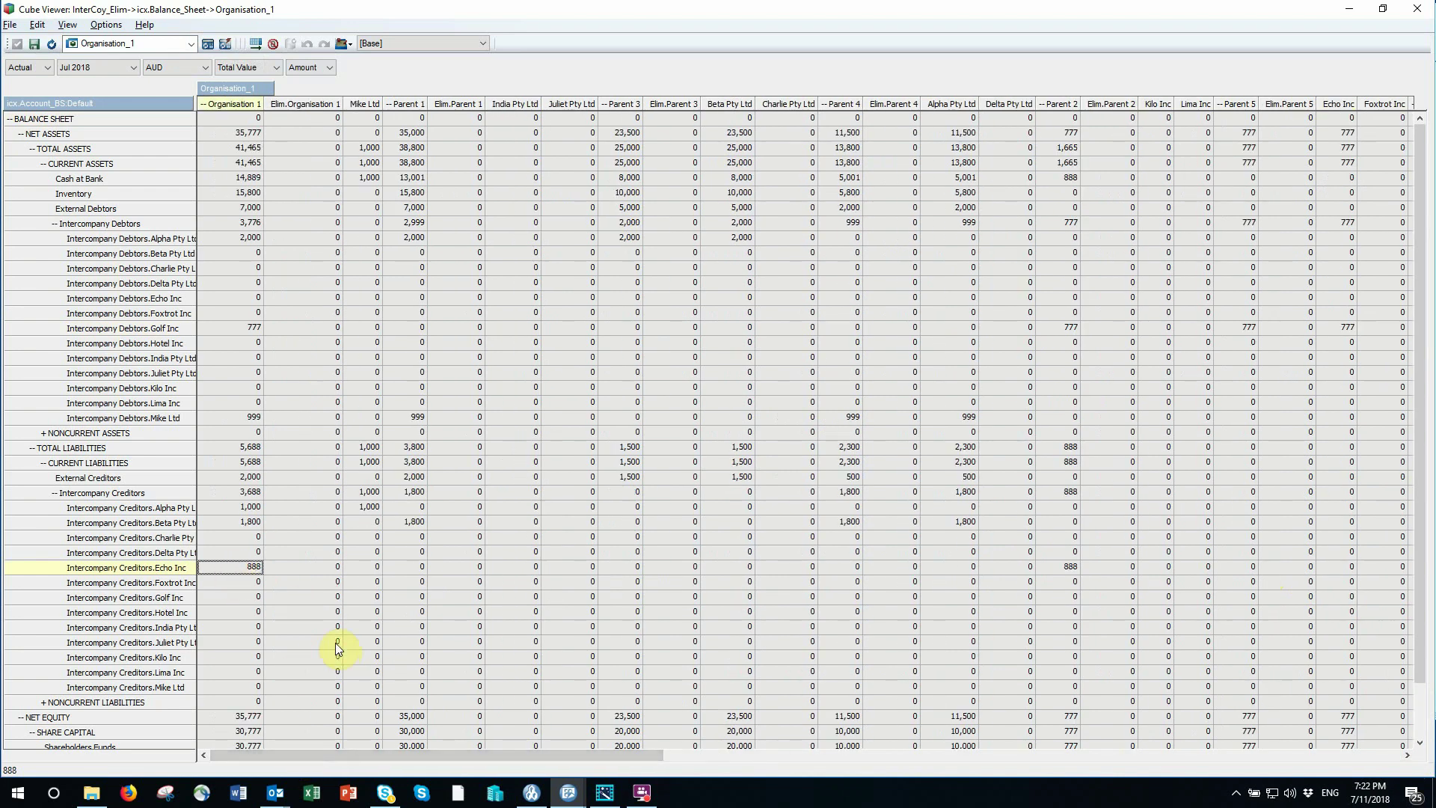
click(241, 327)
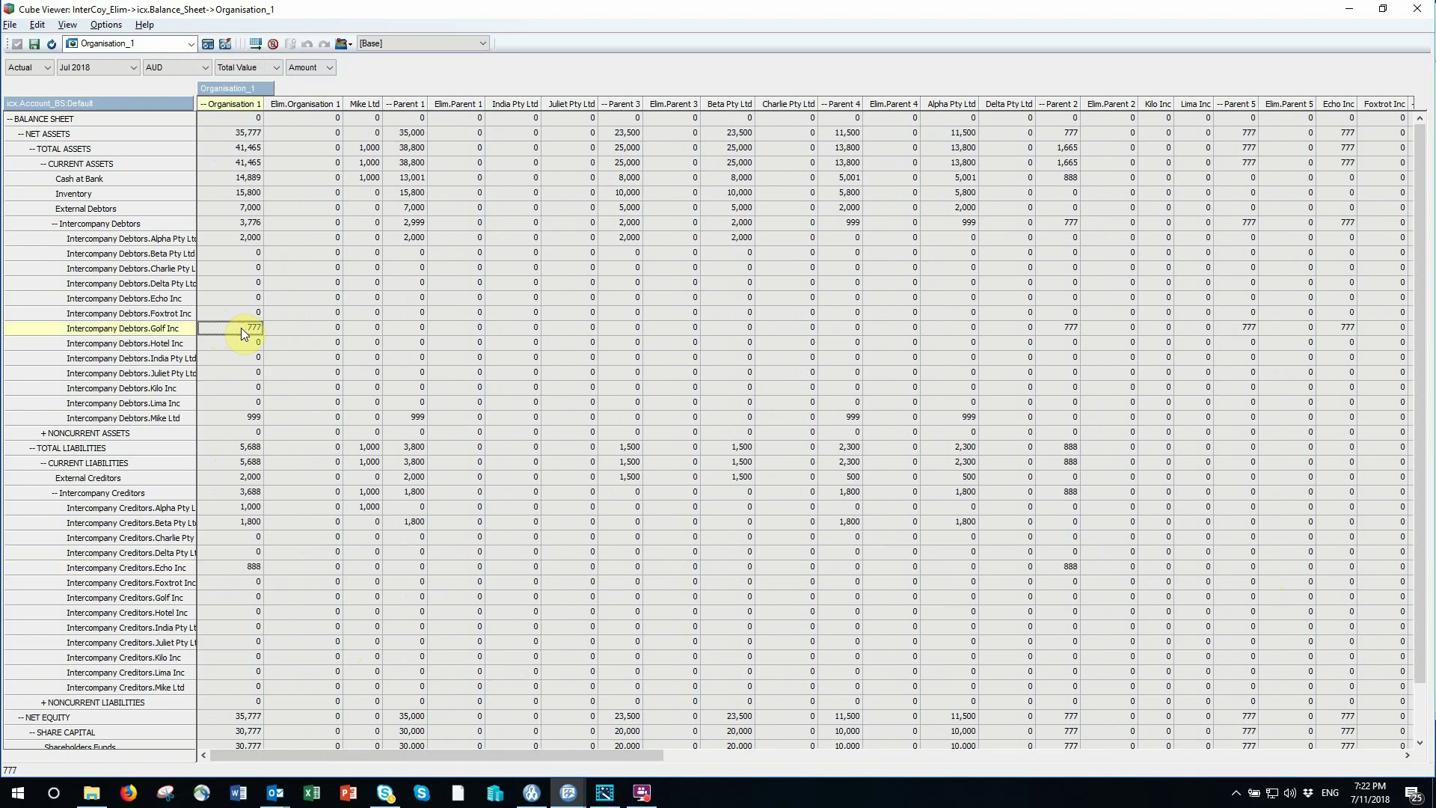
click(245, 475)
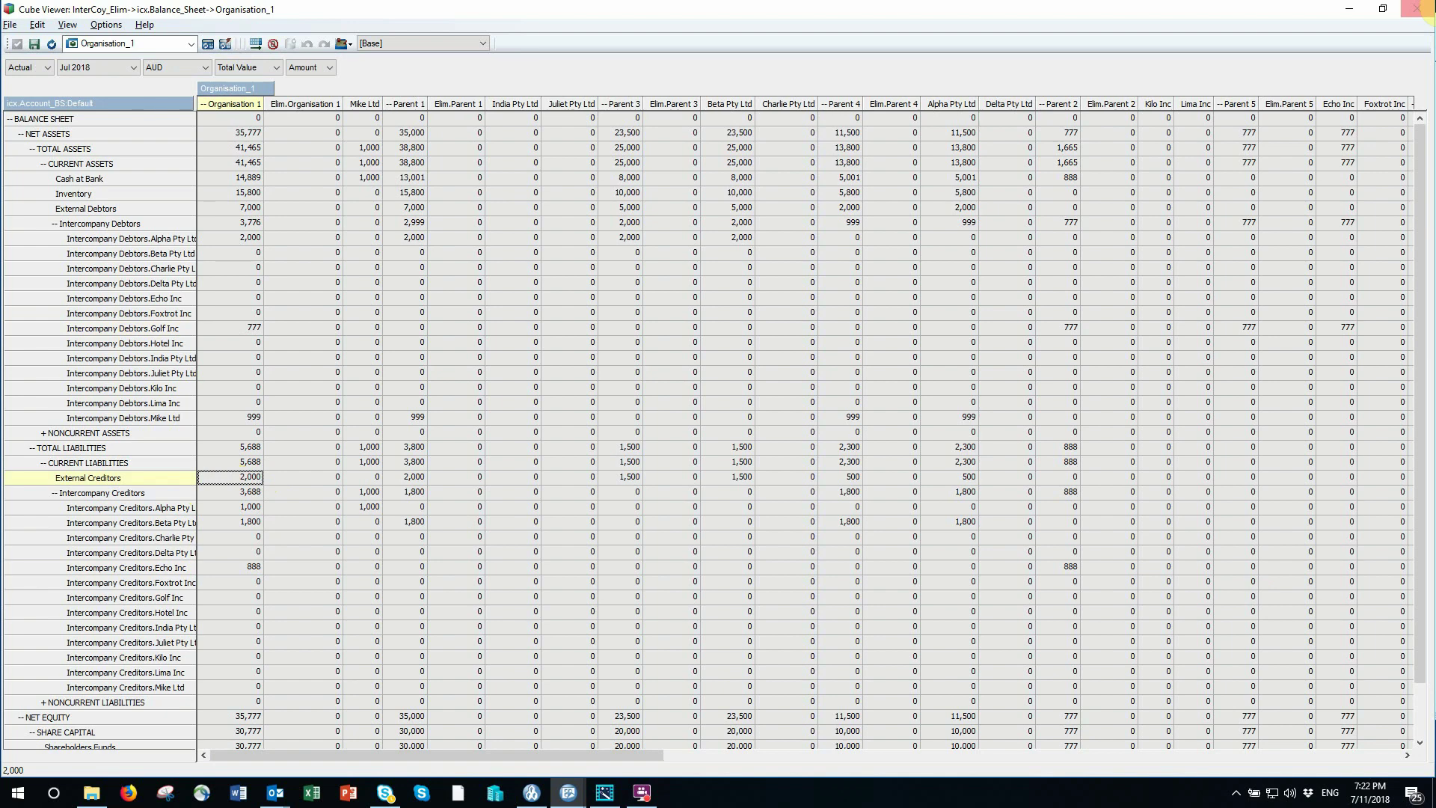
click(1417, 8)
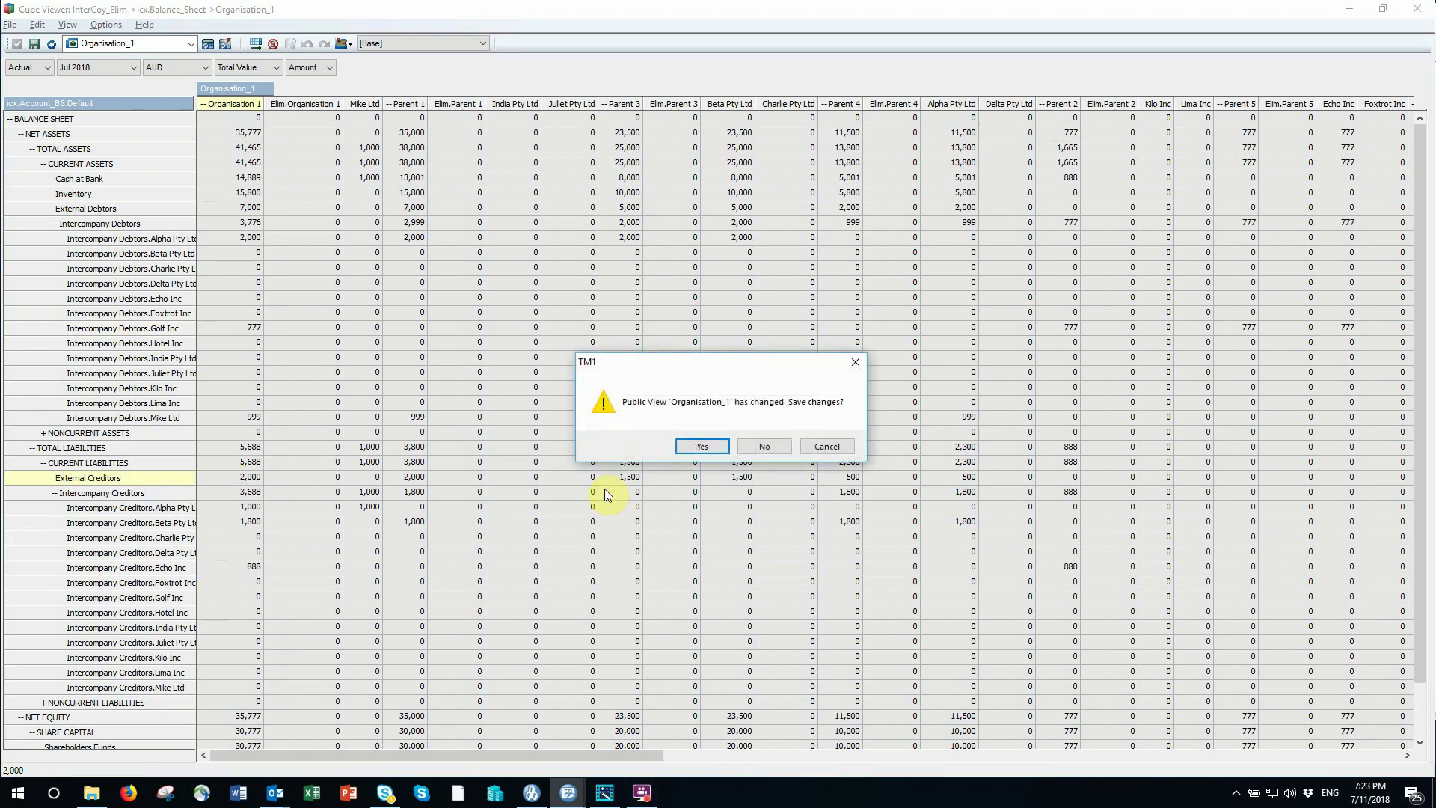
click(764, 447)
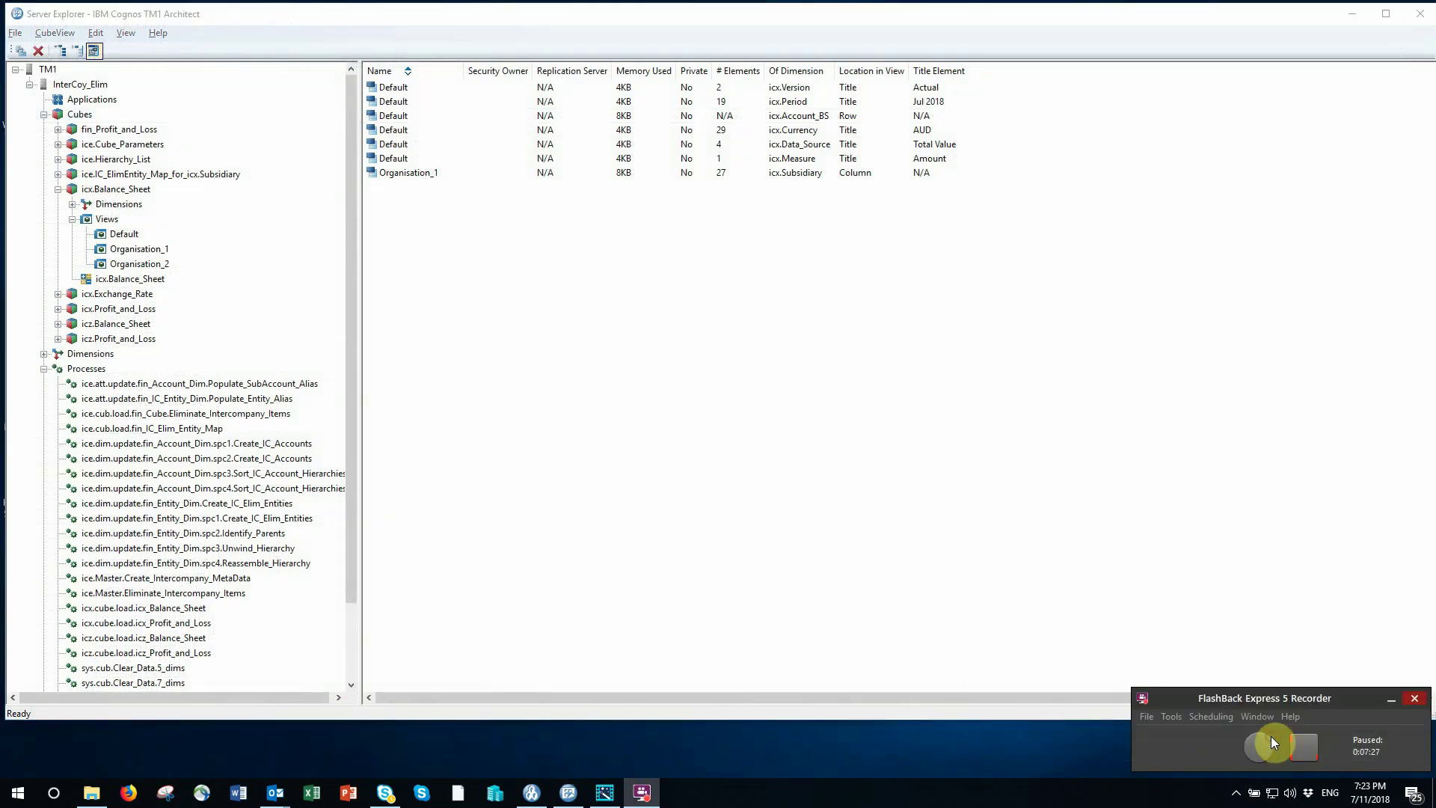
Open the icx.Subsidiary dimension's attributes full screen and widen the element column to show the full names.
click(74, 221)
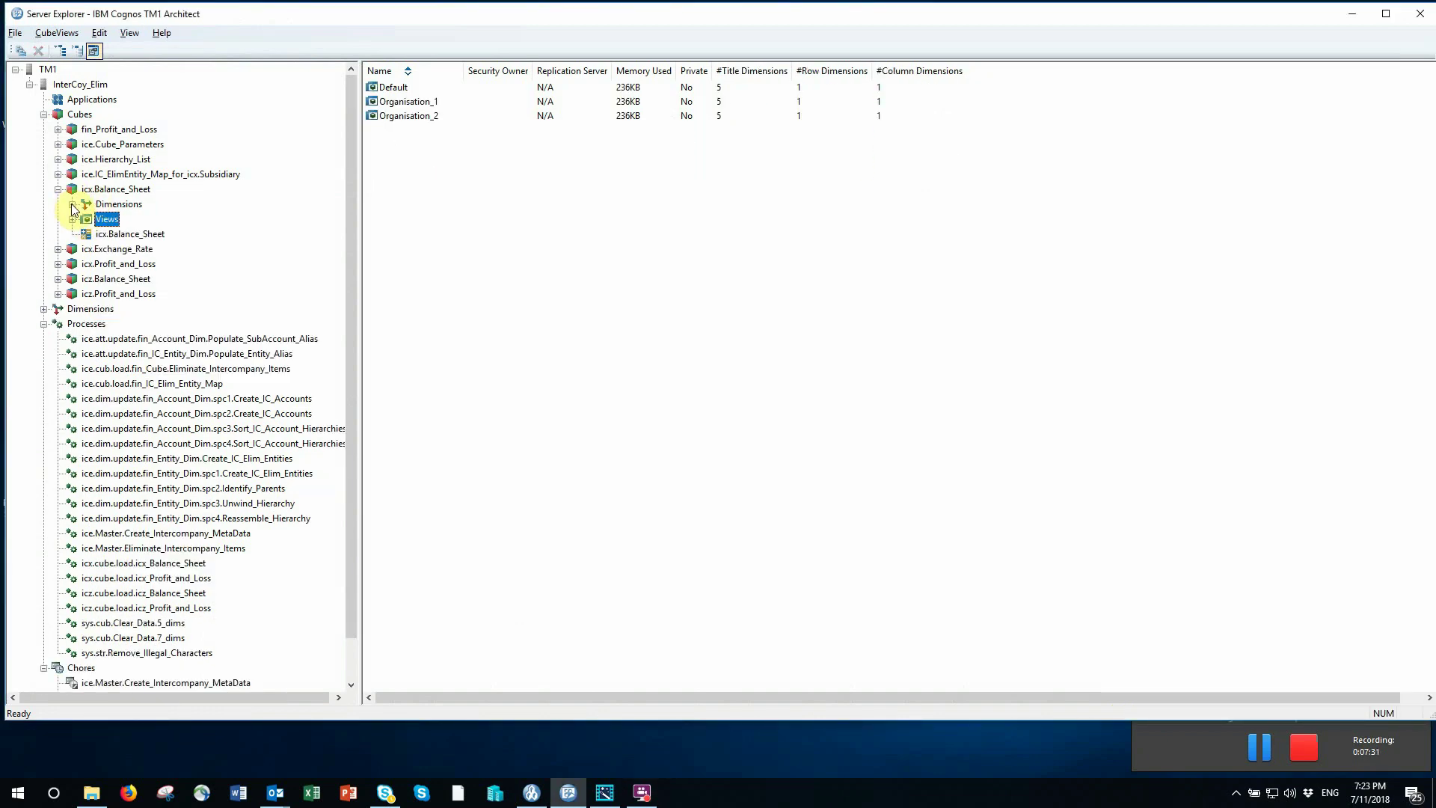
click(73, 204)
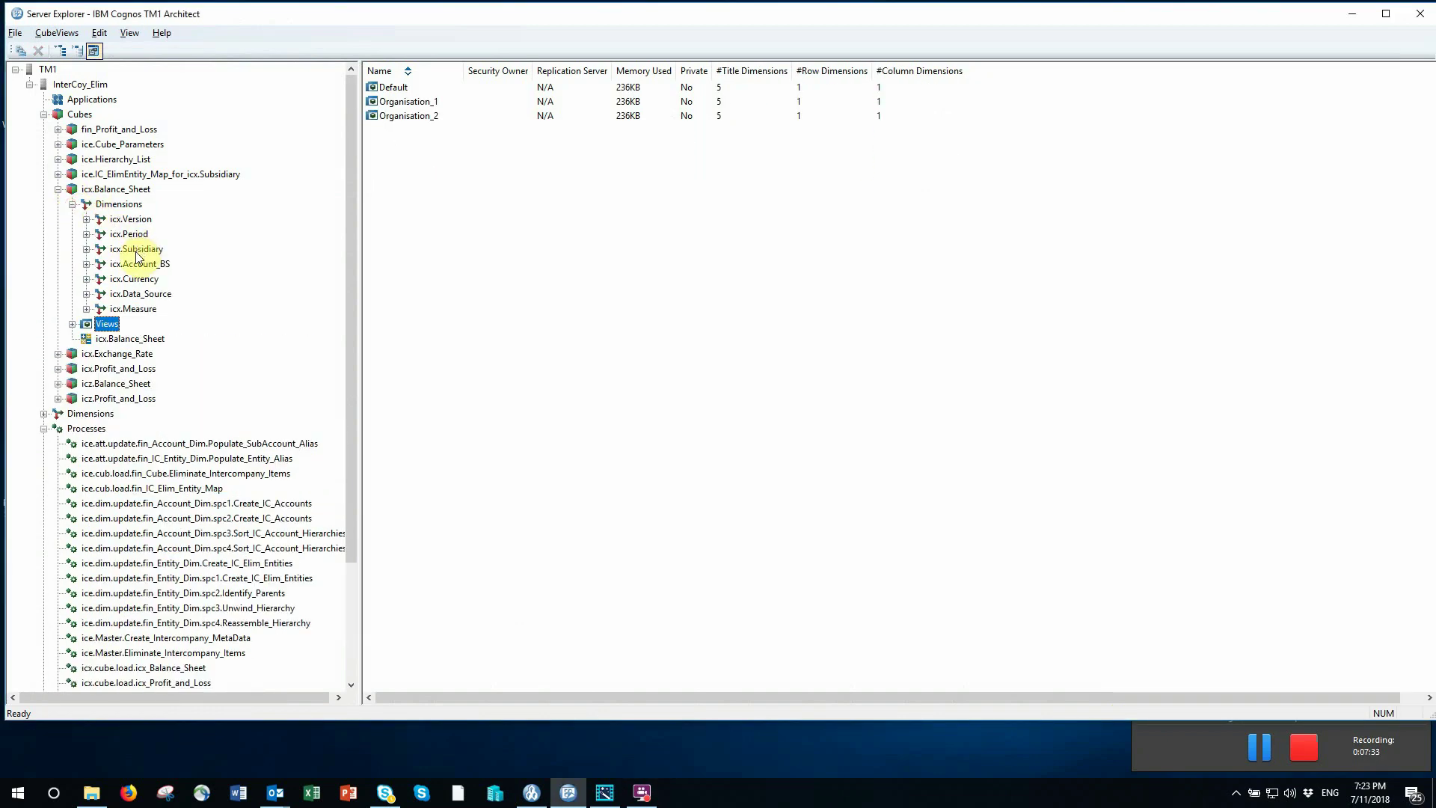
right_click(137, 253)
click(230, 397)
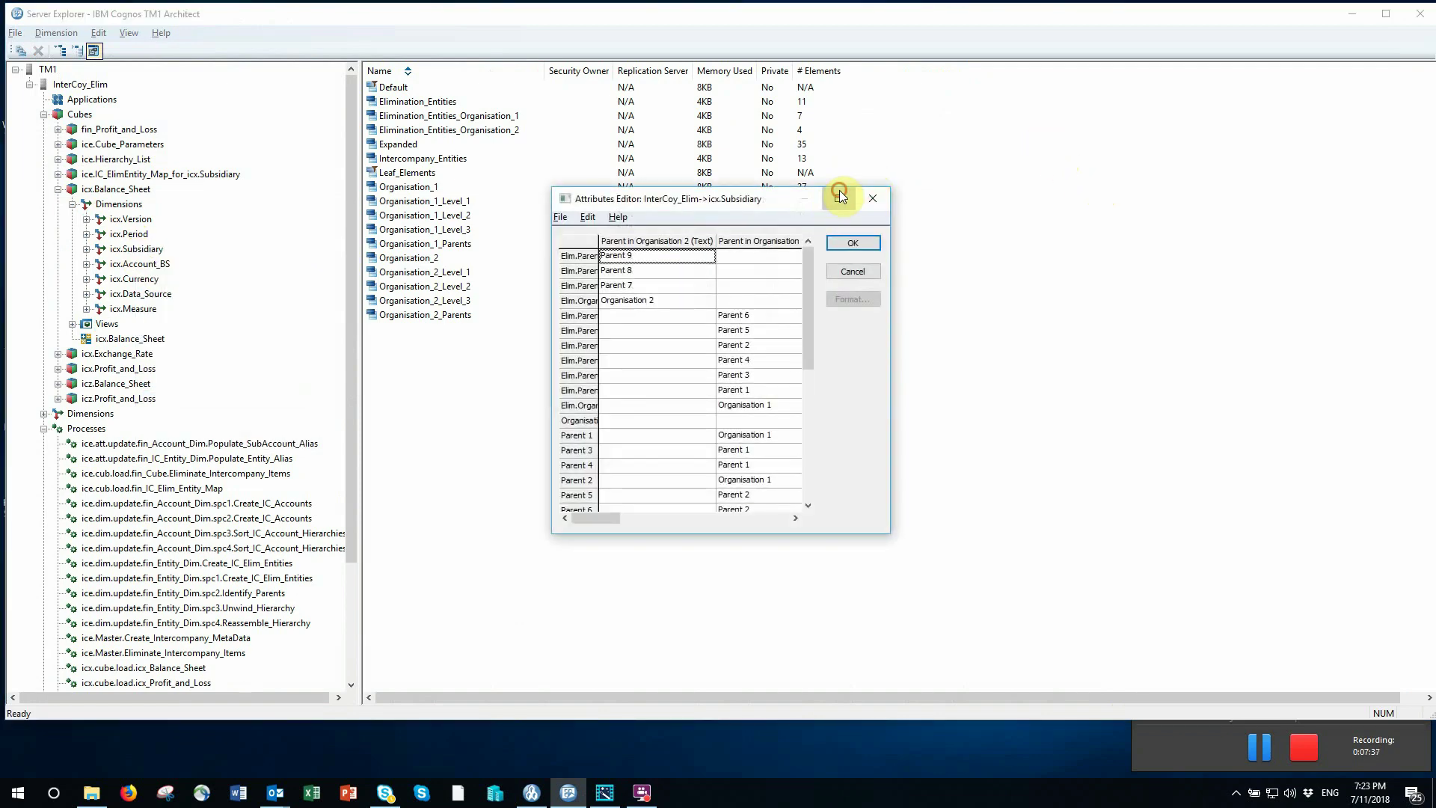
click(839, 196)
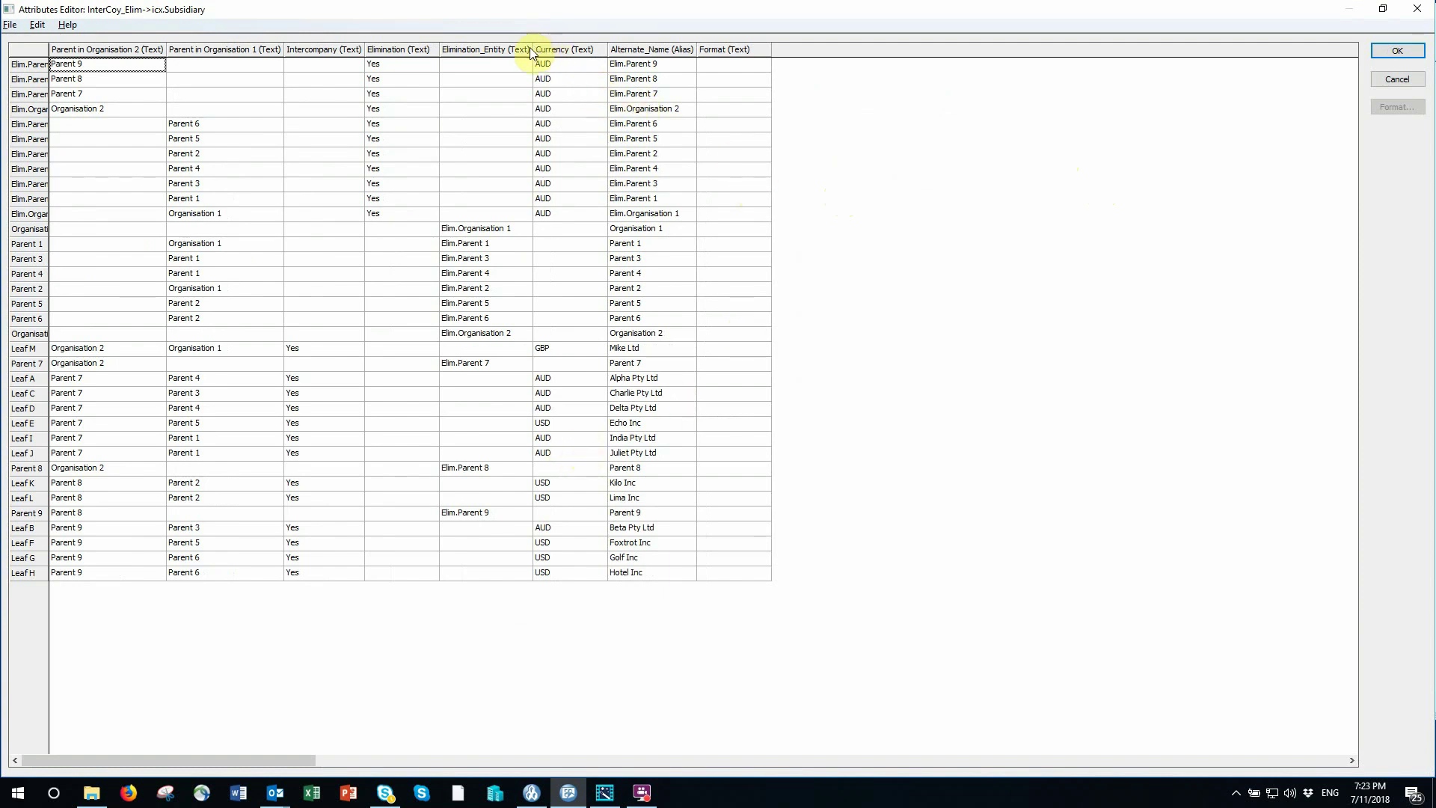
drag(49, 47, 112, 39)
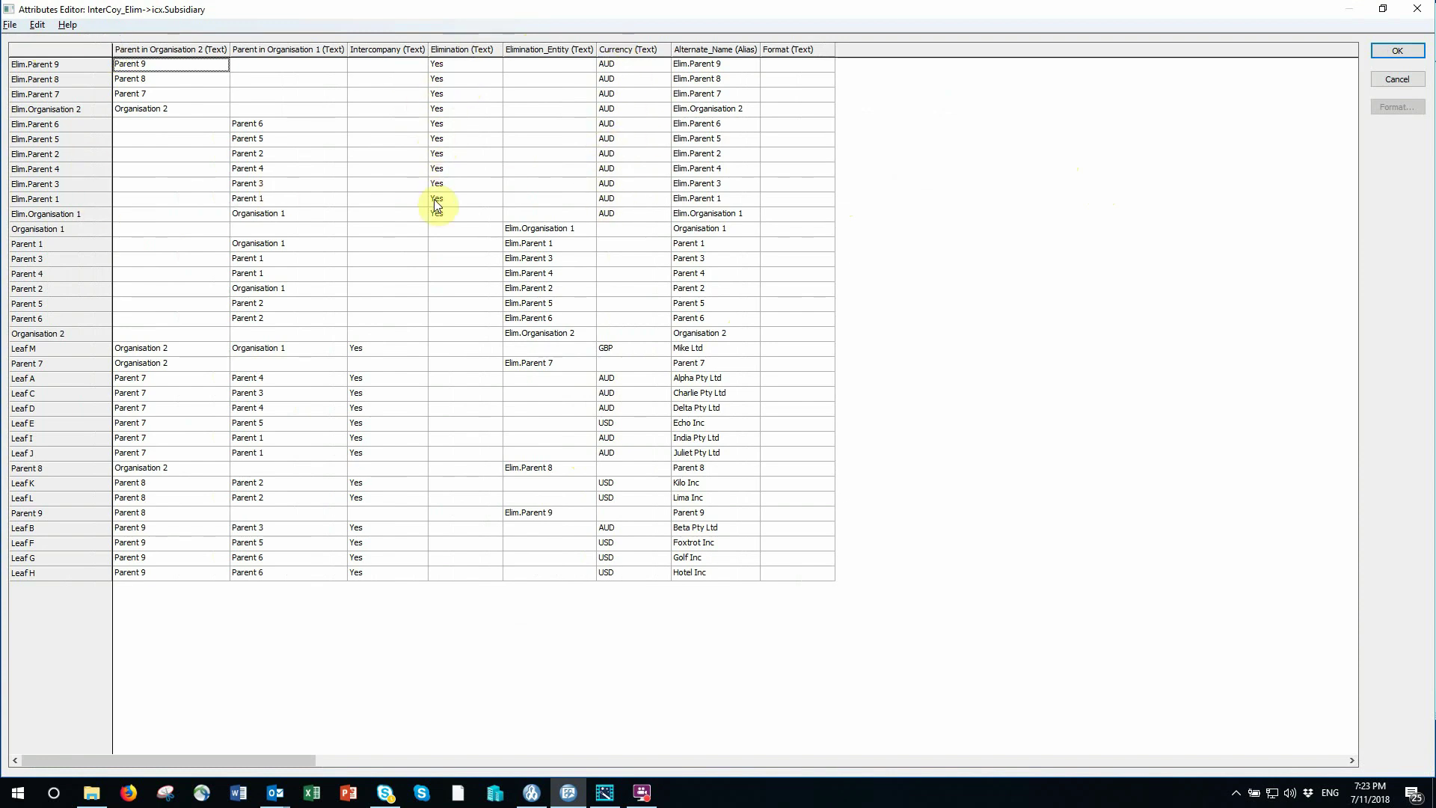
Review the Elimination flag, the parents in Organisation 1 and 2, and the Elimination_Entity attributes of the subsidiary elements.
click(451, 64)
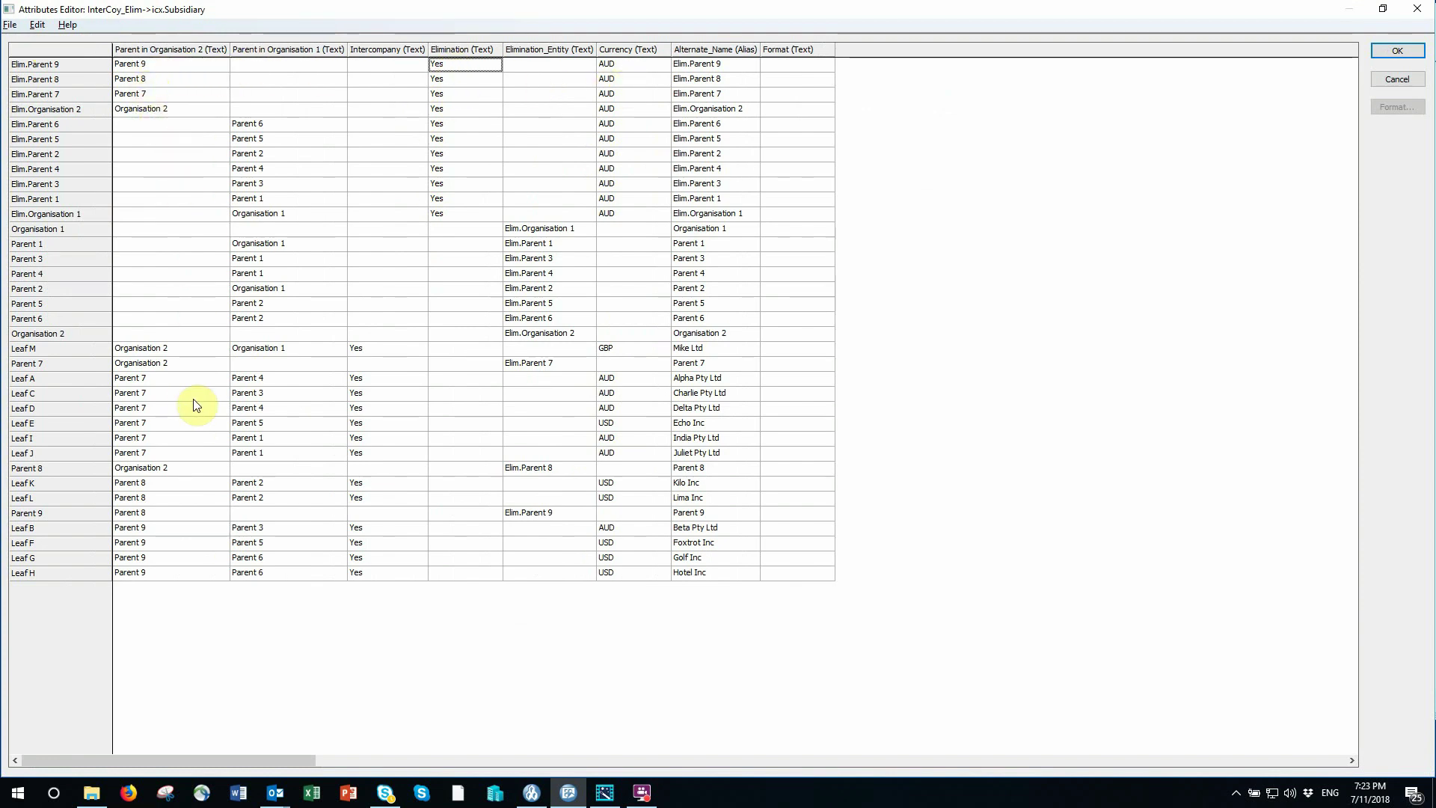
click(131, 78)
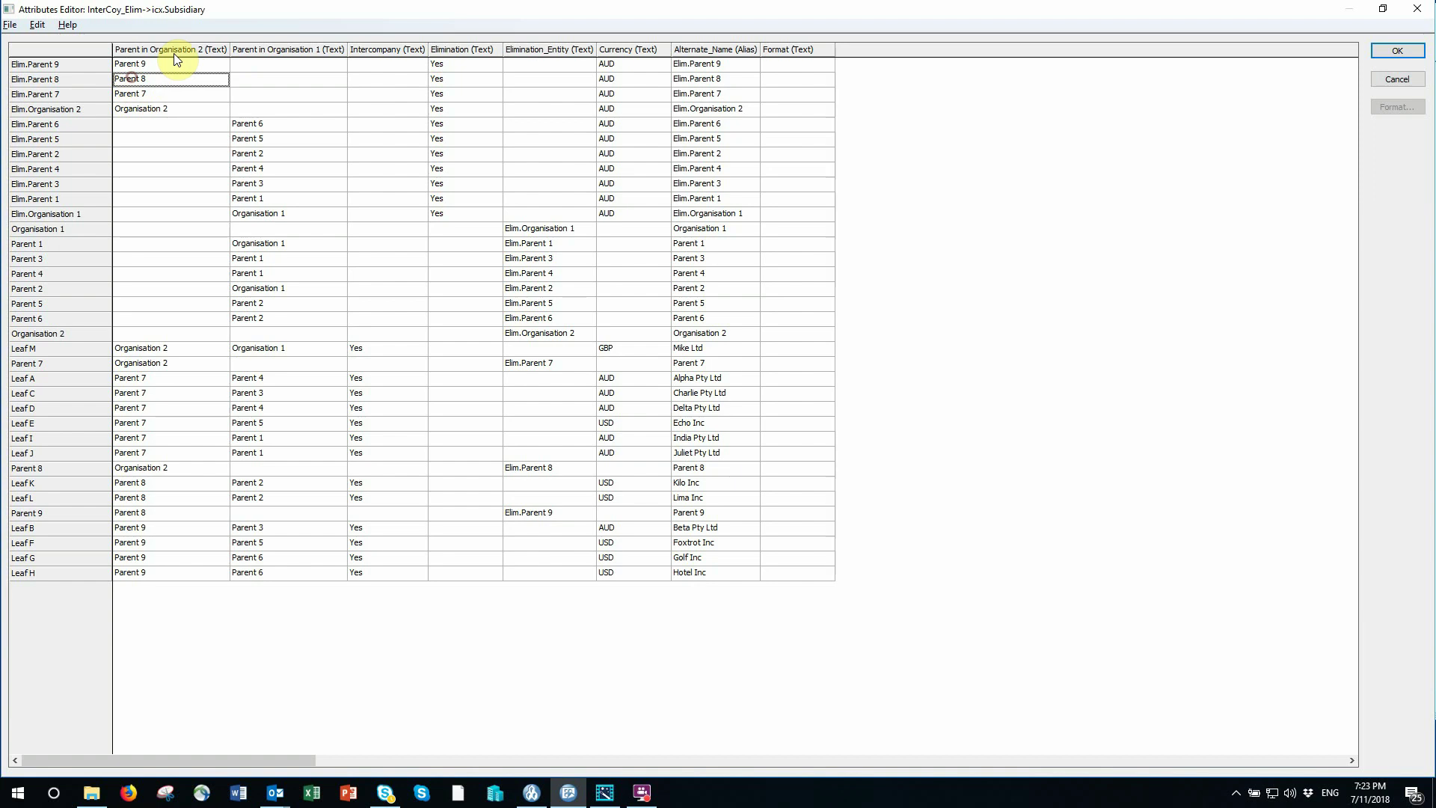
click(245, 169)
click(539, 276)
click(520, 244)
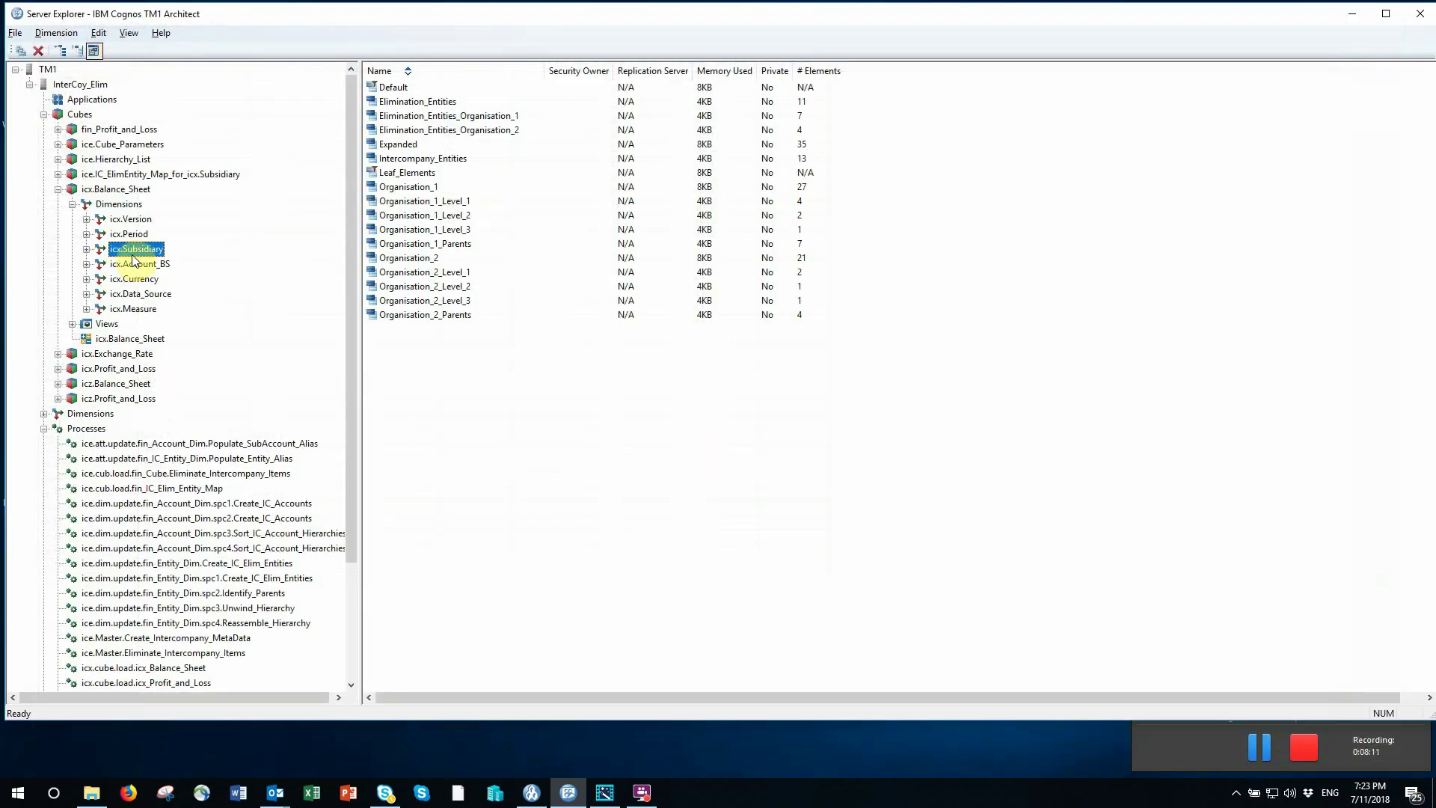
Open the icx.Account_BS dimension's attributes full screen and widen the element column to show the full account names.
click(136, 263)
right_click(136, 263)
click(225, 404)
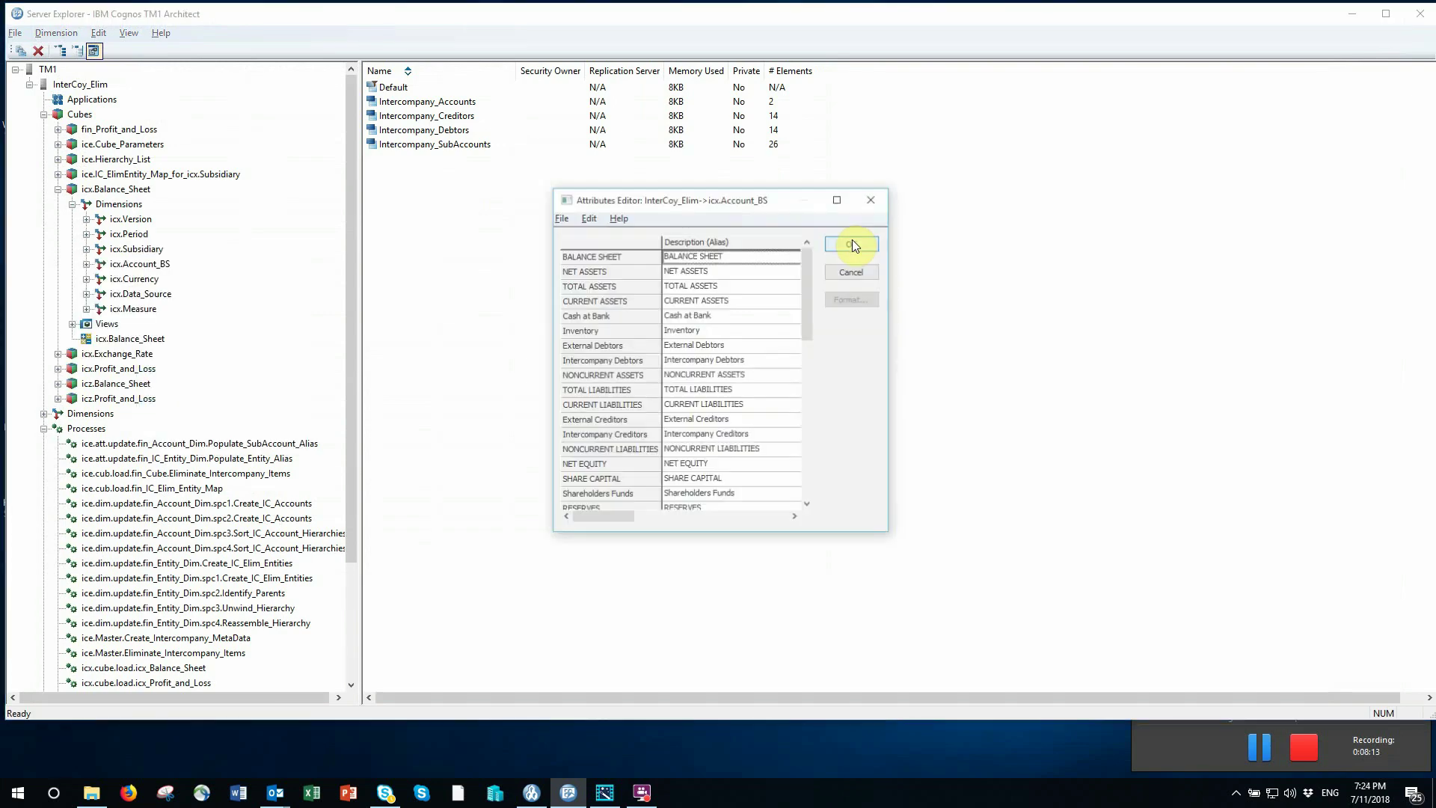
click(839, 198)
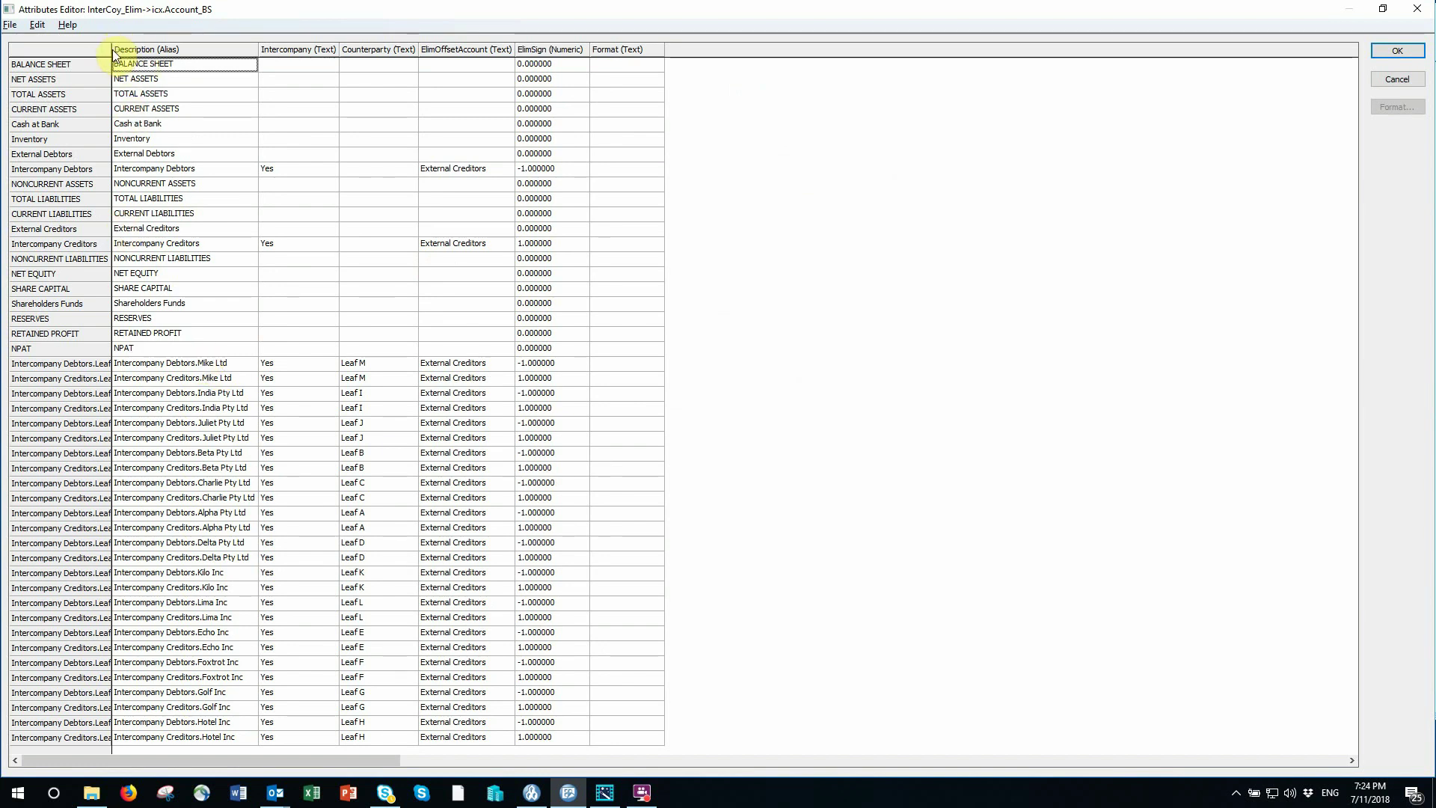
drag(113, 52, 243, 52)
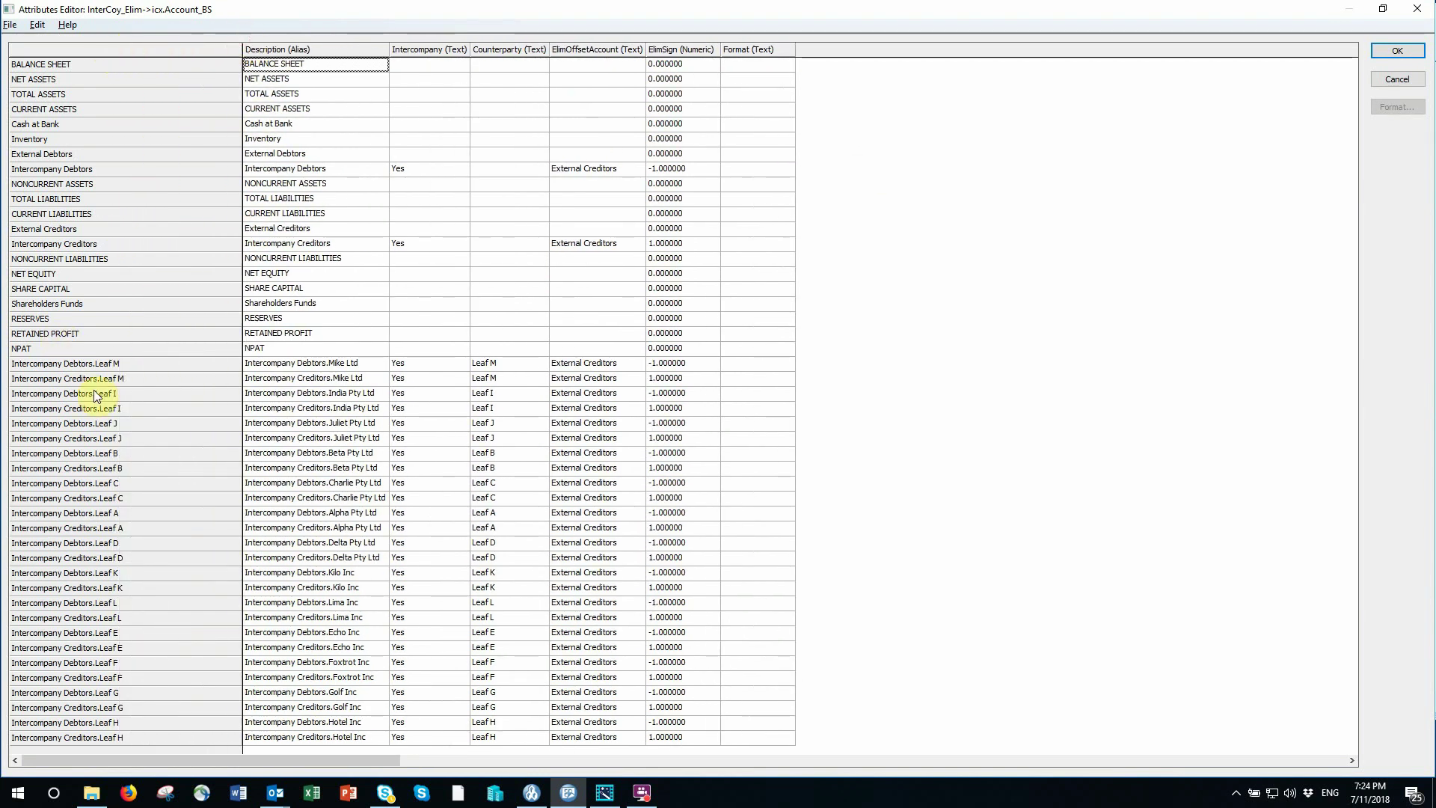
Review the Intercompany, Counterparty, ElimOffsetAccount and ElimSign attributes for the Leaf M intercompany accounts, and close the attributes without saving.
click(329, 381)
click(416, 379)
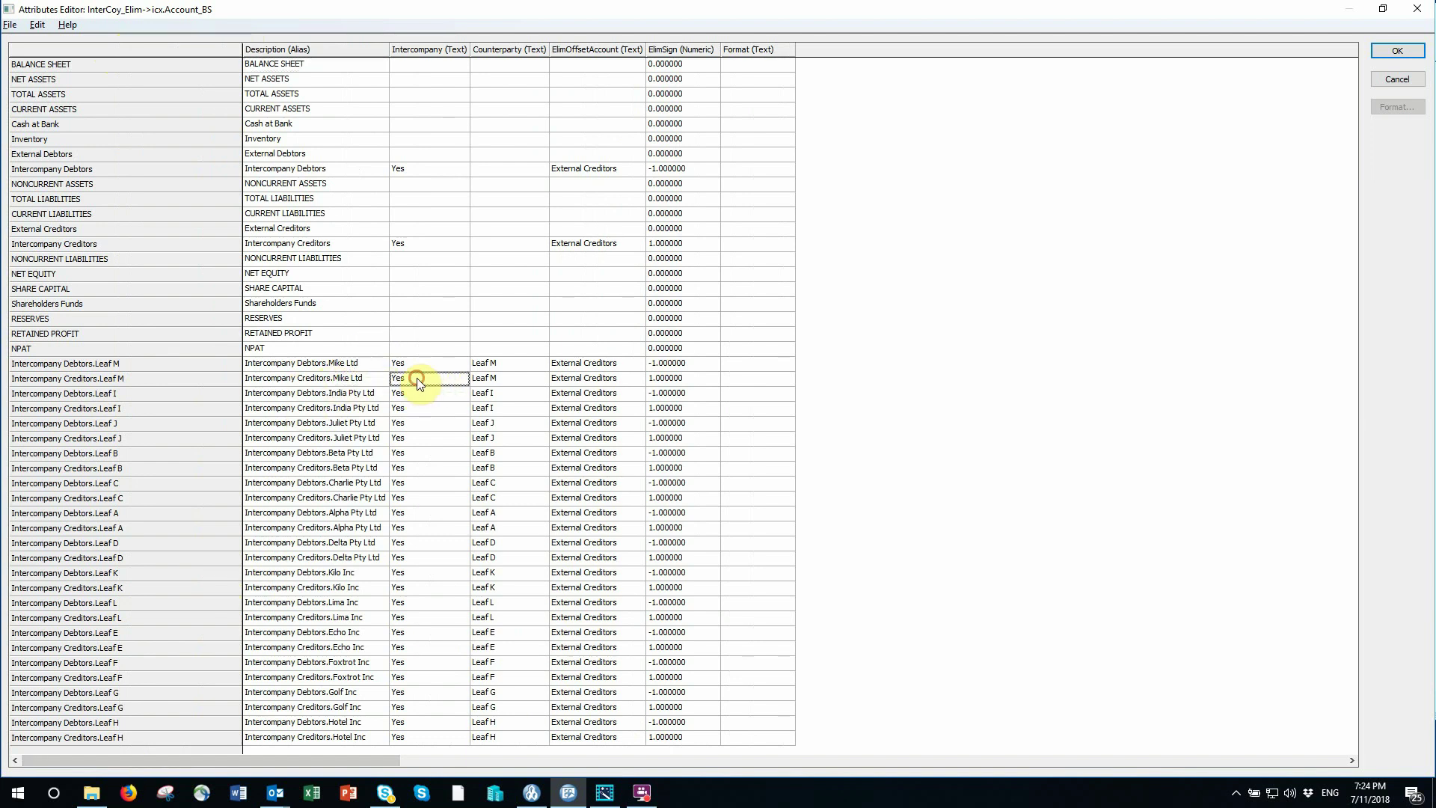
click(499, 382)
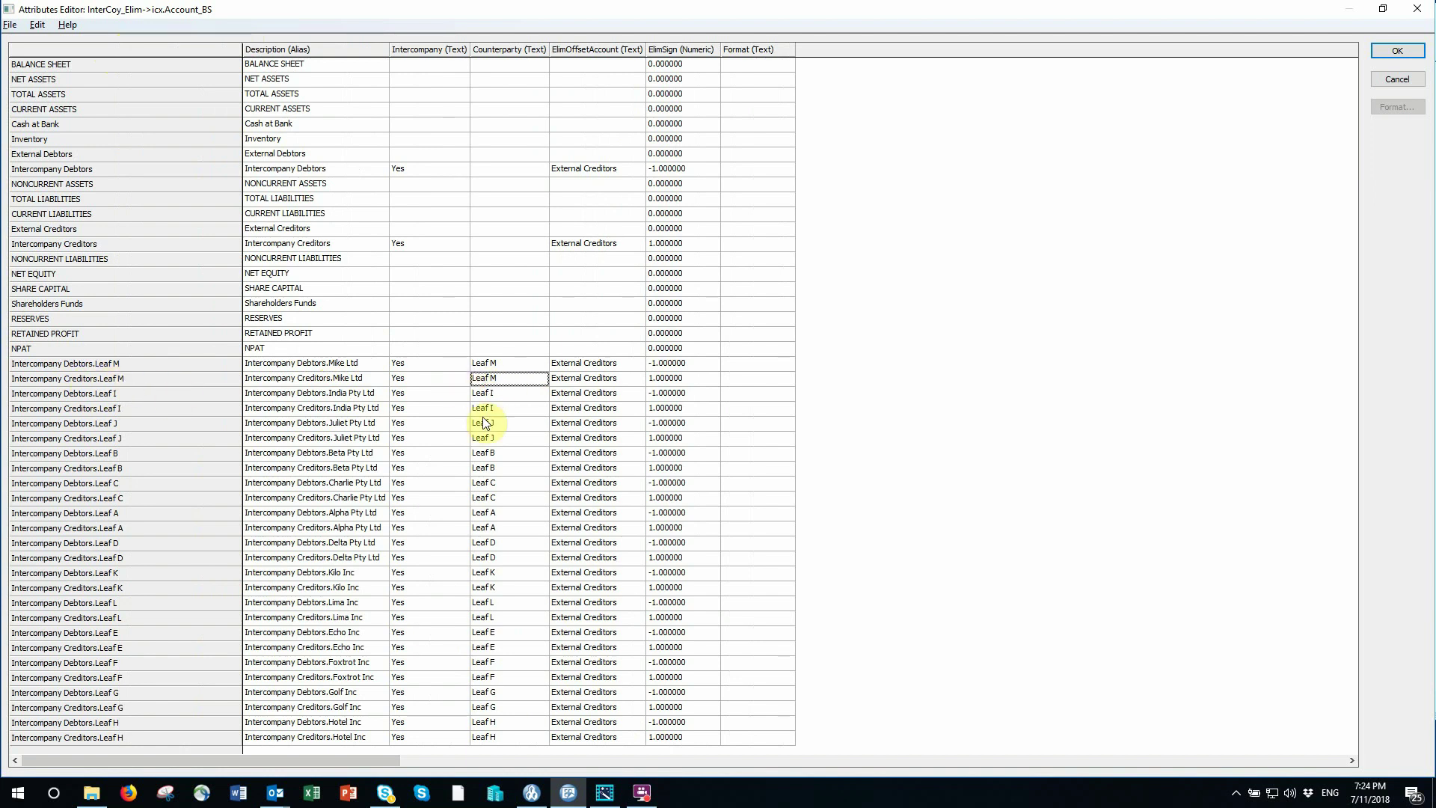
click(609, 380)
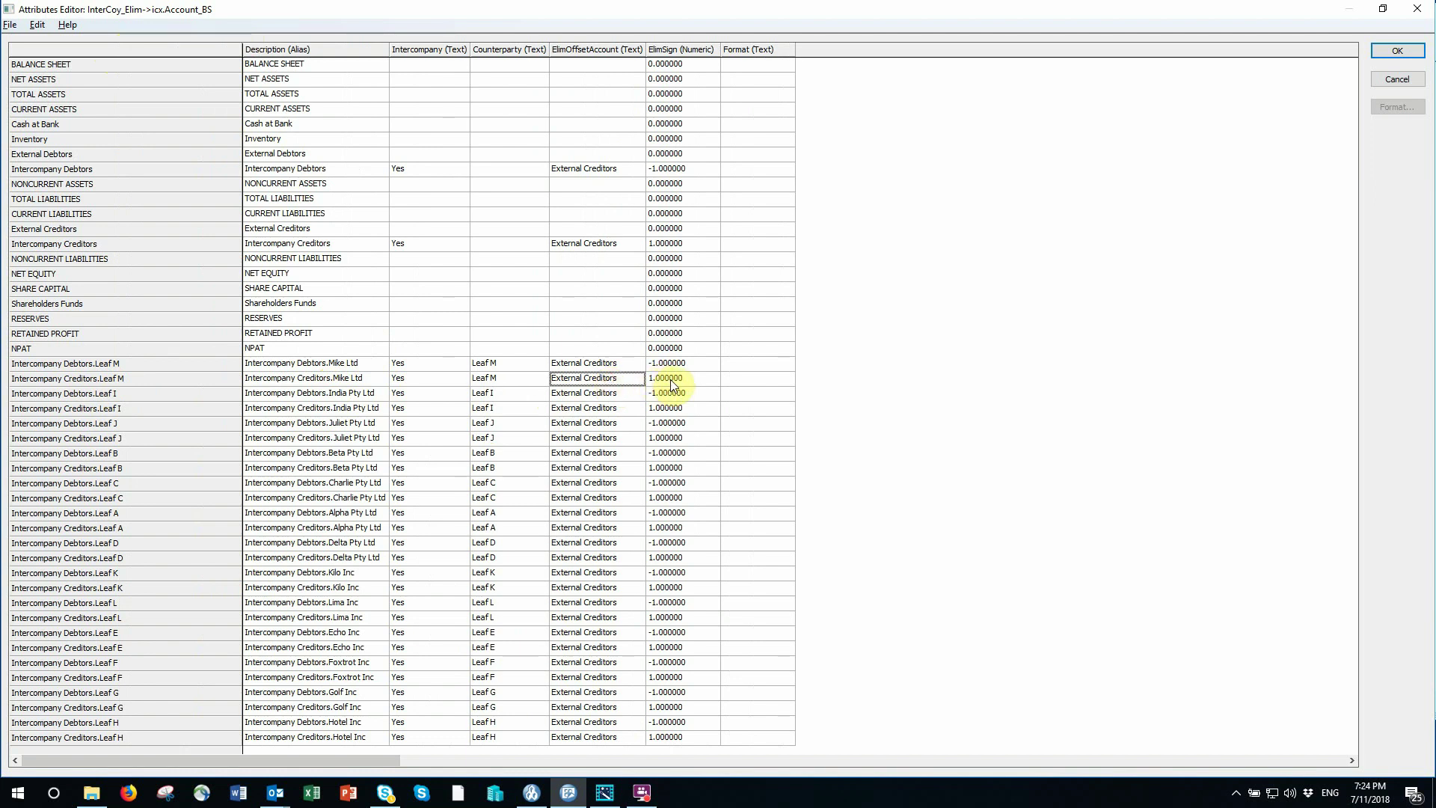
click(674, 363)
key(Down)
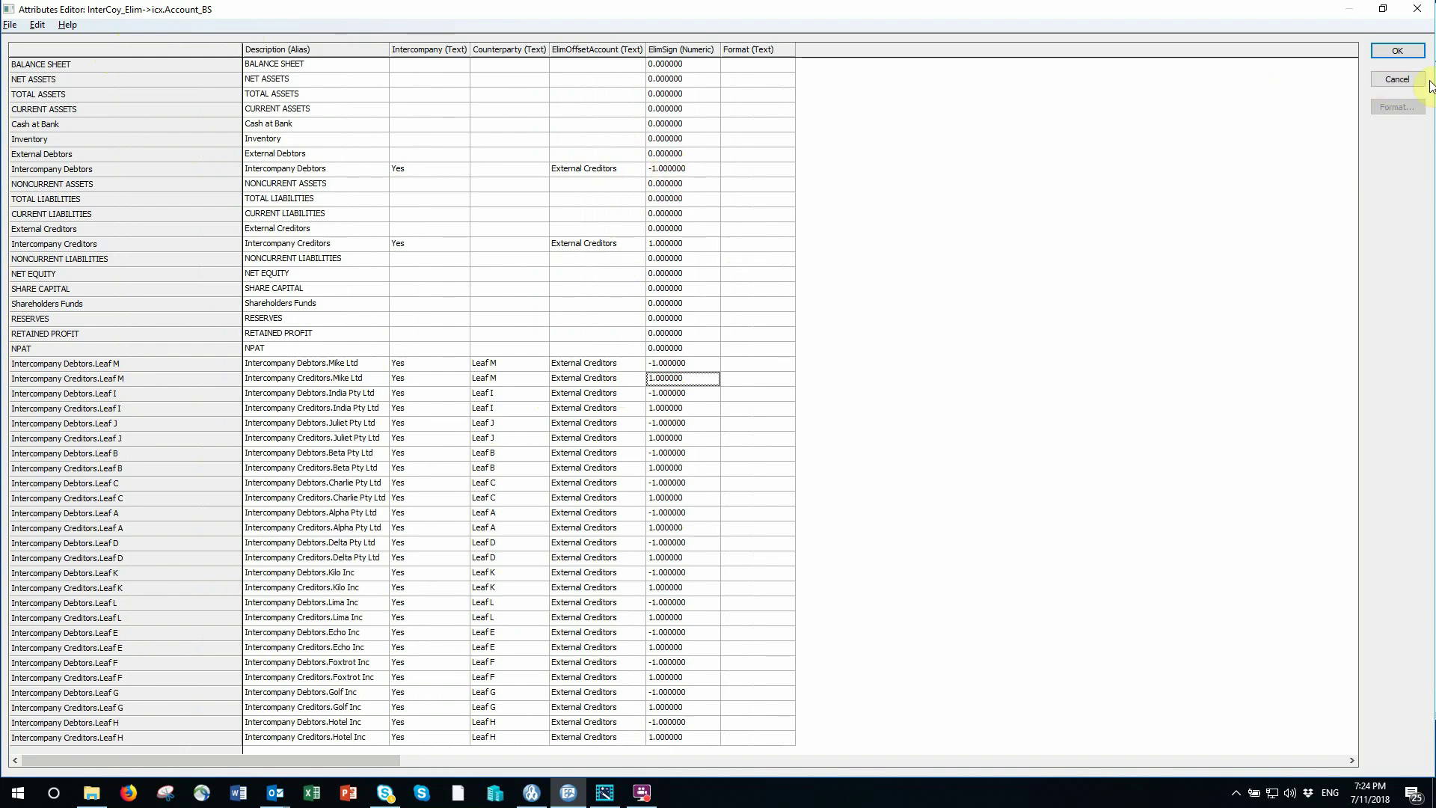
click(1376, 78)
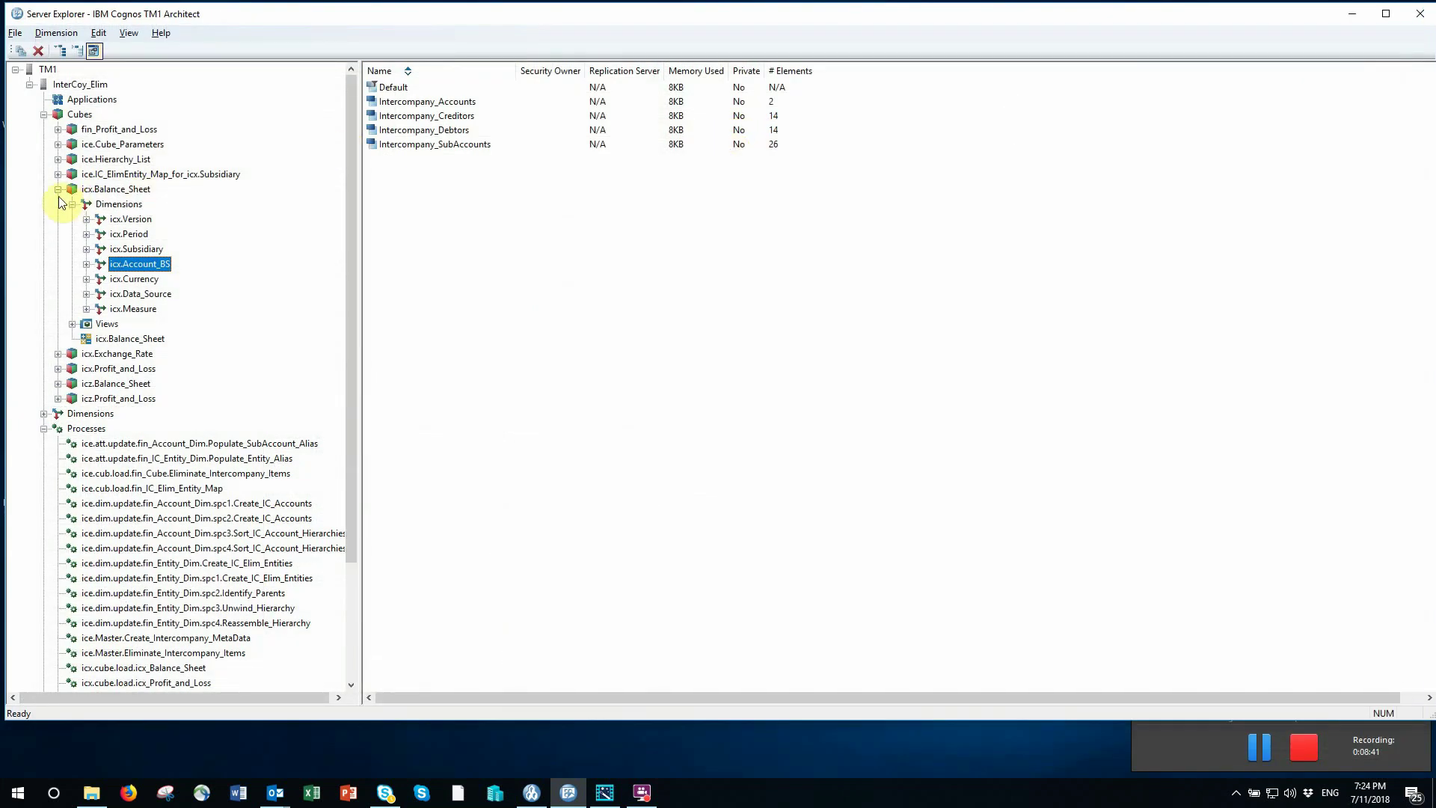
Collapse the icx.Balance_Sheet cube and expand the dimensions and views of the ice.IC_ElimEntity_Map_for_icx.Subsidiary cube.
click(58, 188)
click(181, 174)
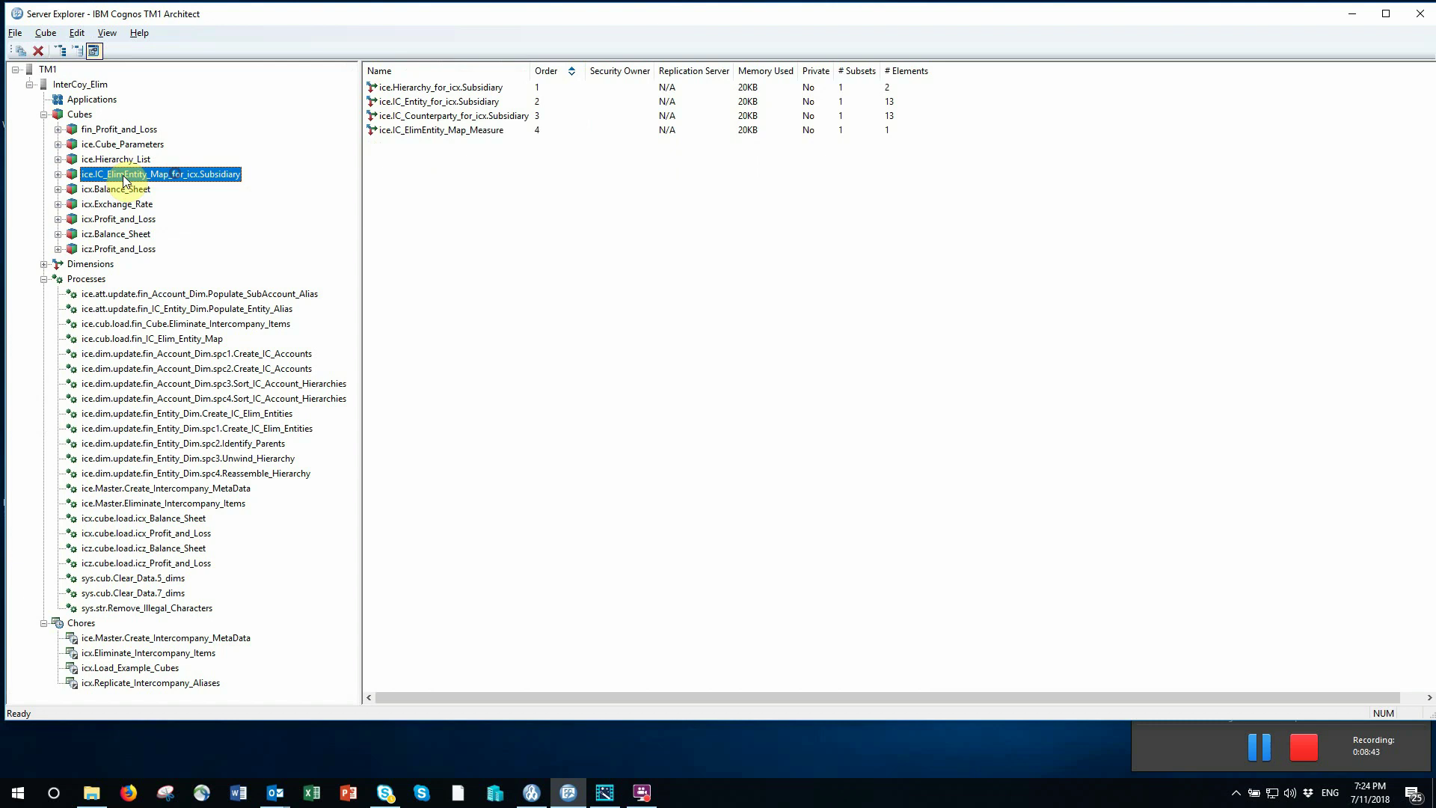
click(58, 174)
click(73, 189)
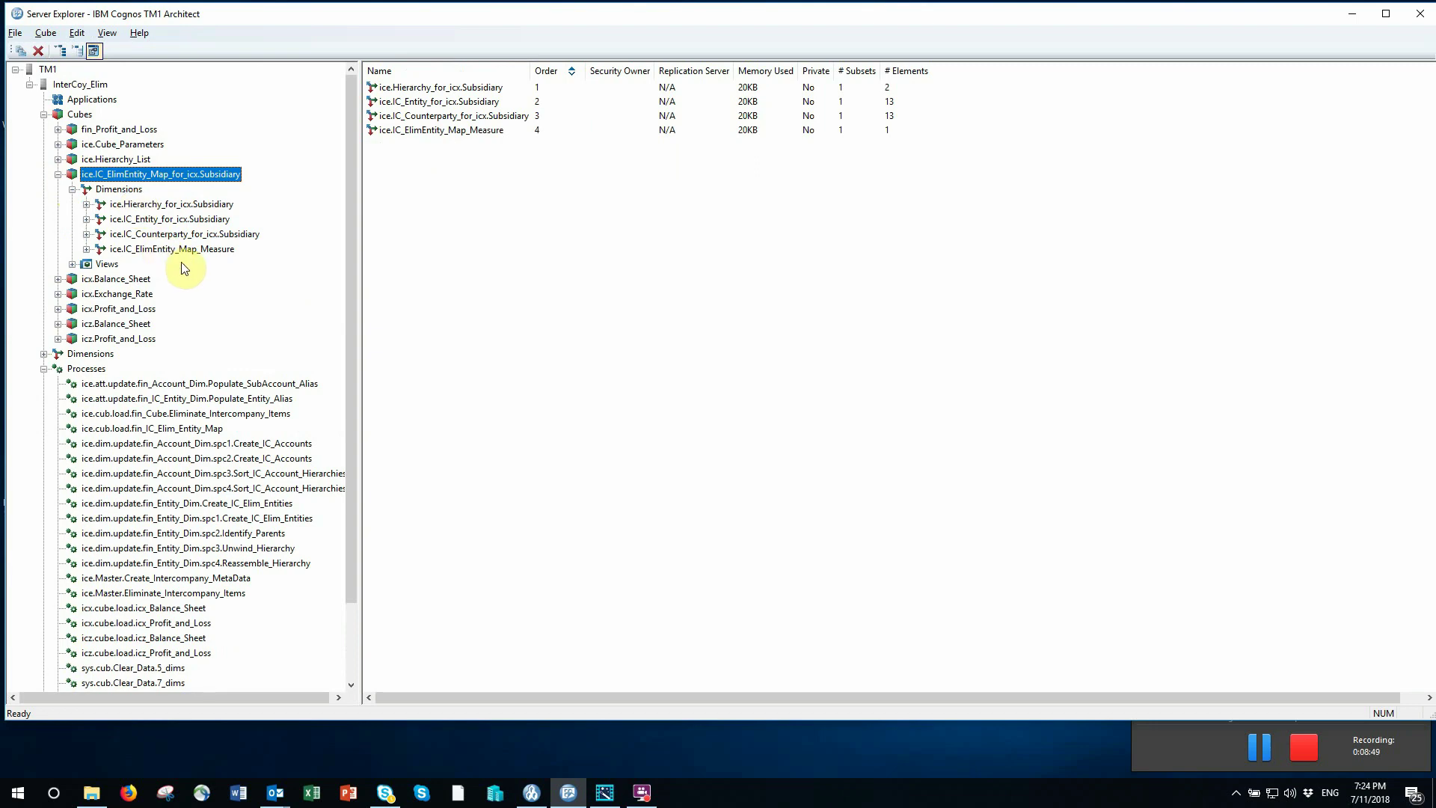
click(72, 264)
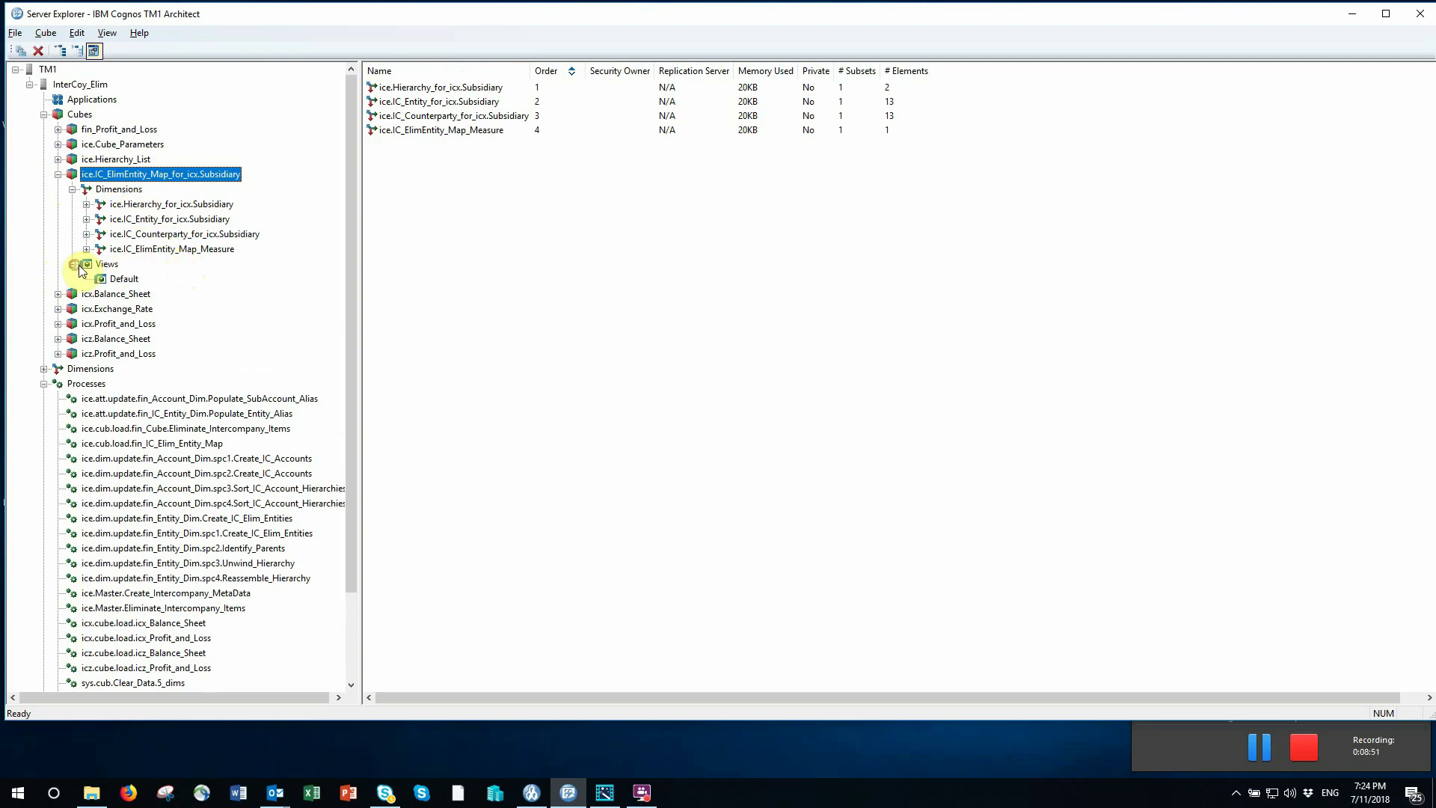
Open the elimination entity map cube's Default view full screen, review the entity-by-counterparty mapping, and minimise the view.
click(121, 278)
double_click(124, 279)
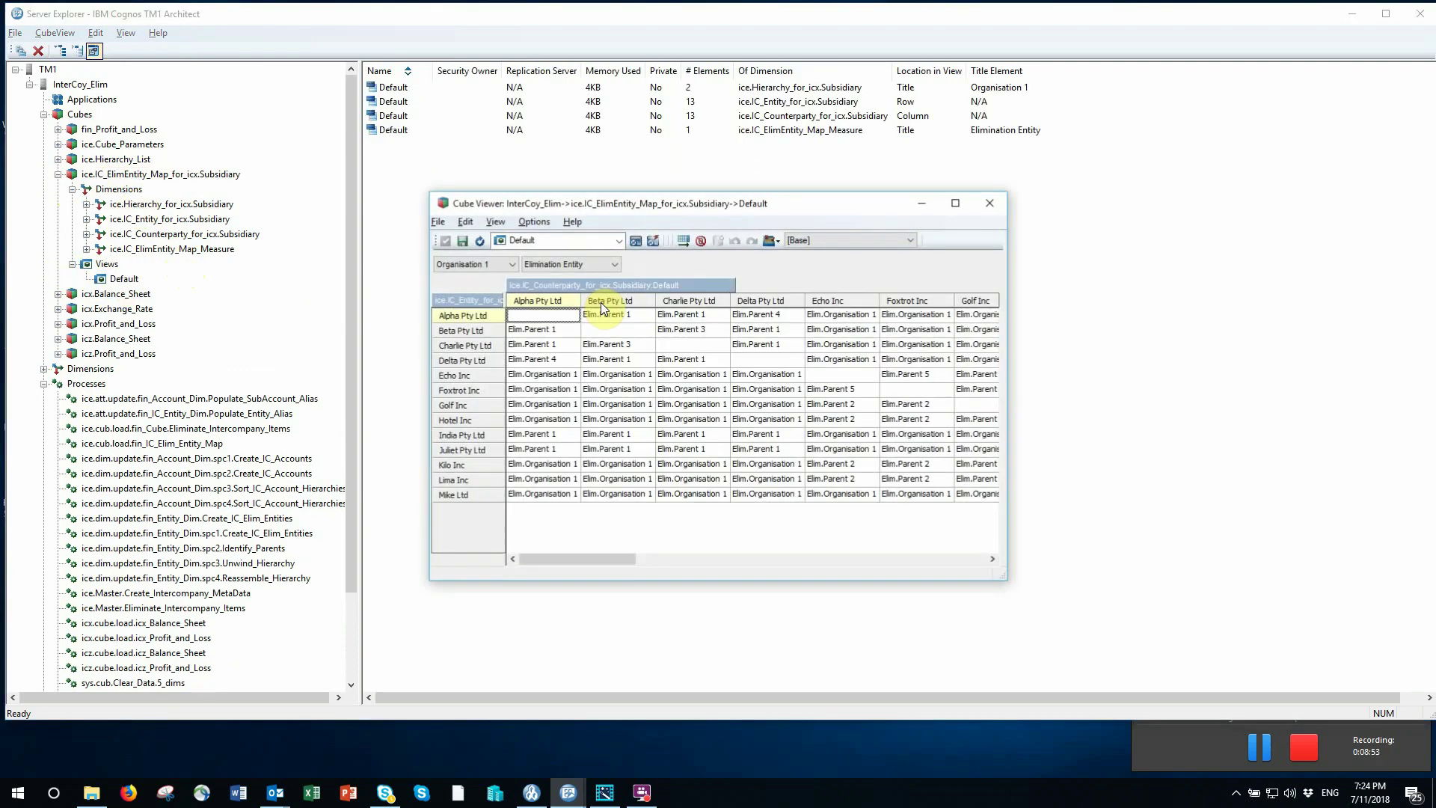
click(955, 204)
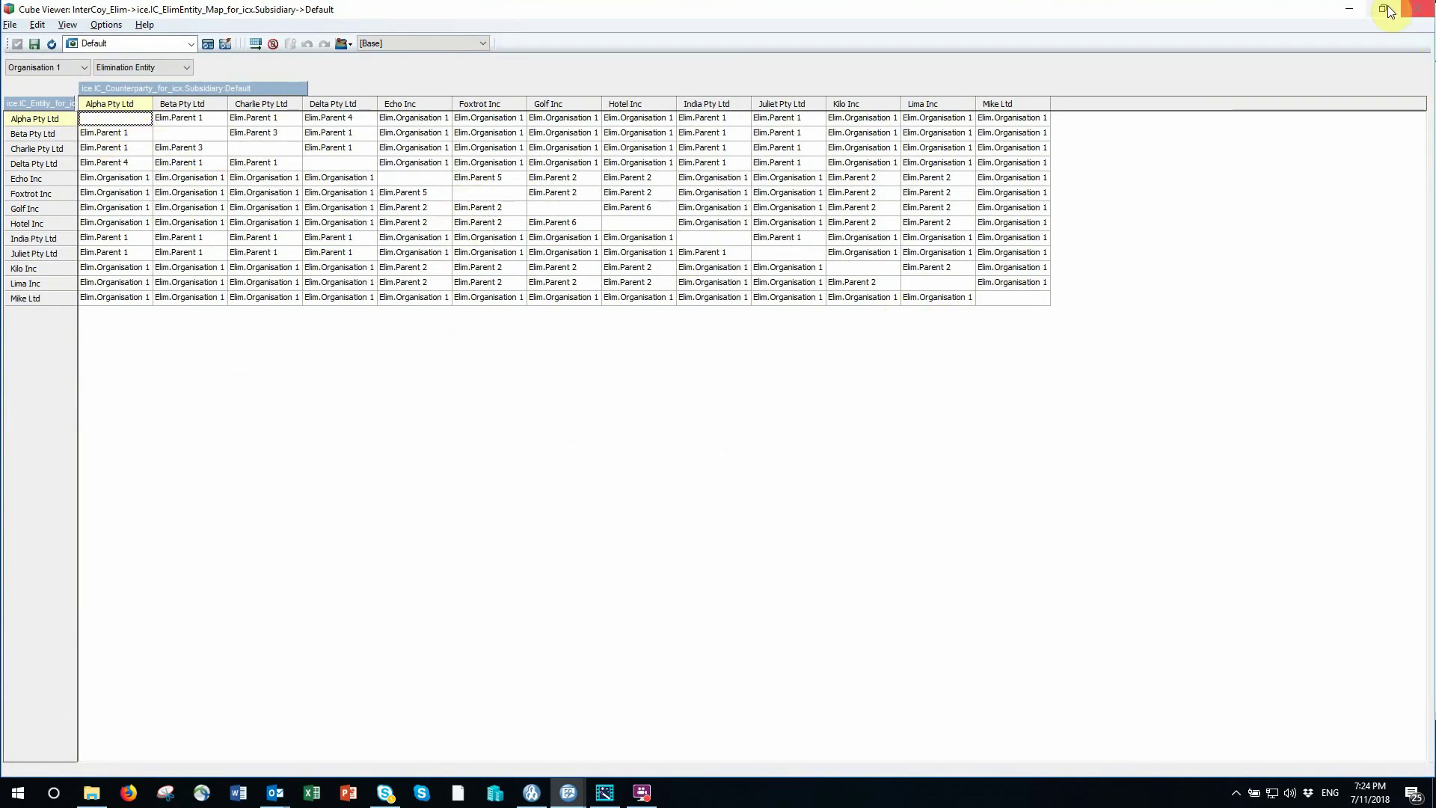
click(1350, 9)
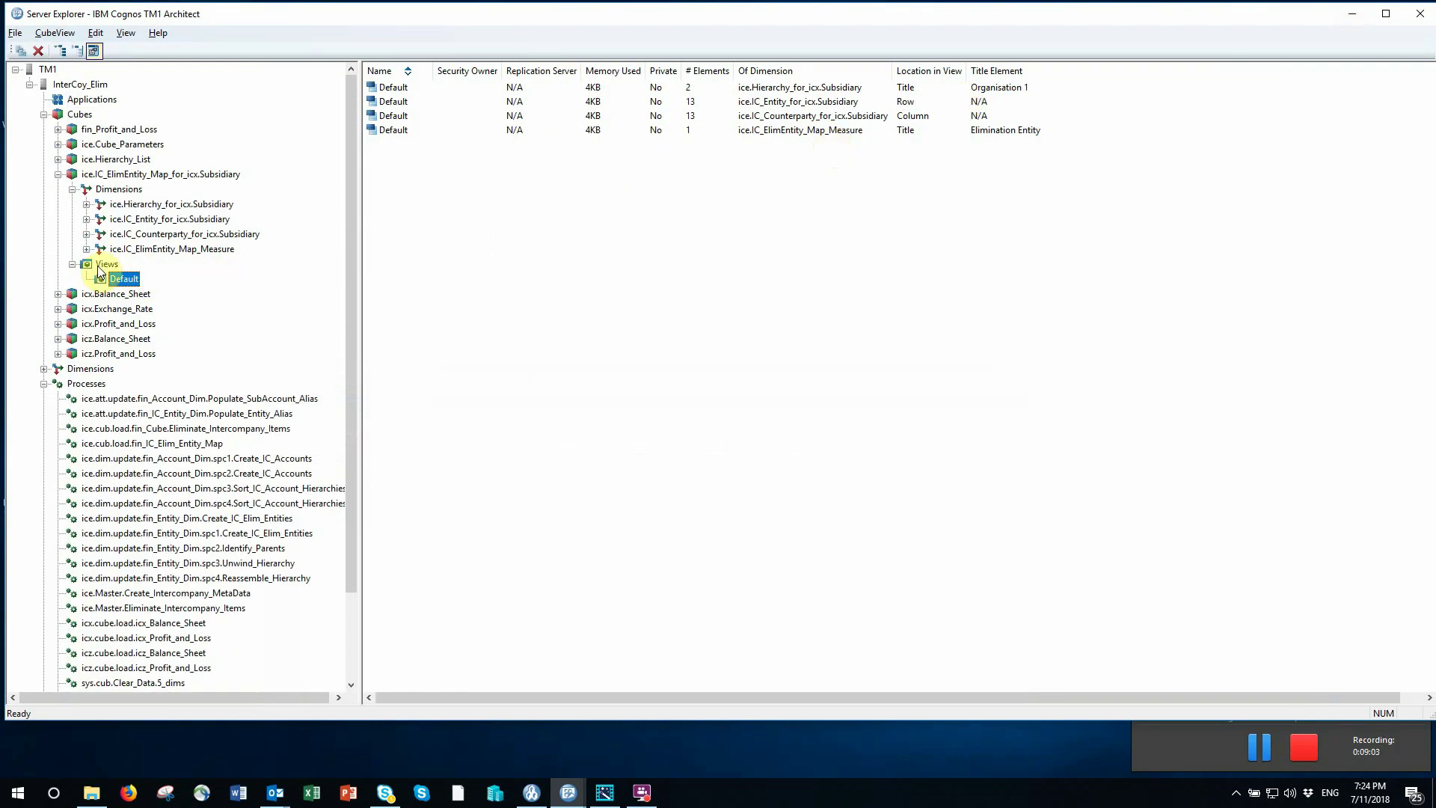
Create a rule for the ice.IC_ElimEntity_Map_for_icx.Subsidiary cube, starting with the statement [ ] = S:, and enlarge the editor to full screen.
click(120, 174)
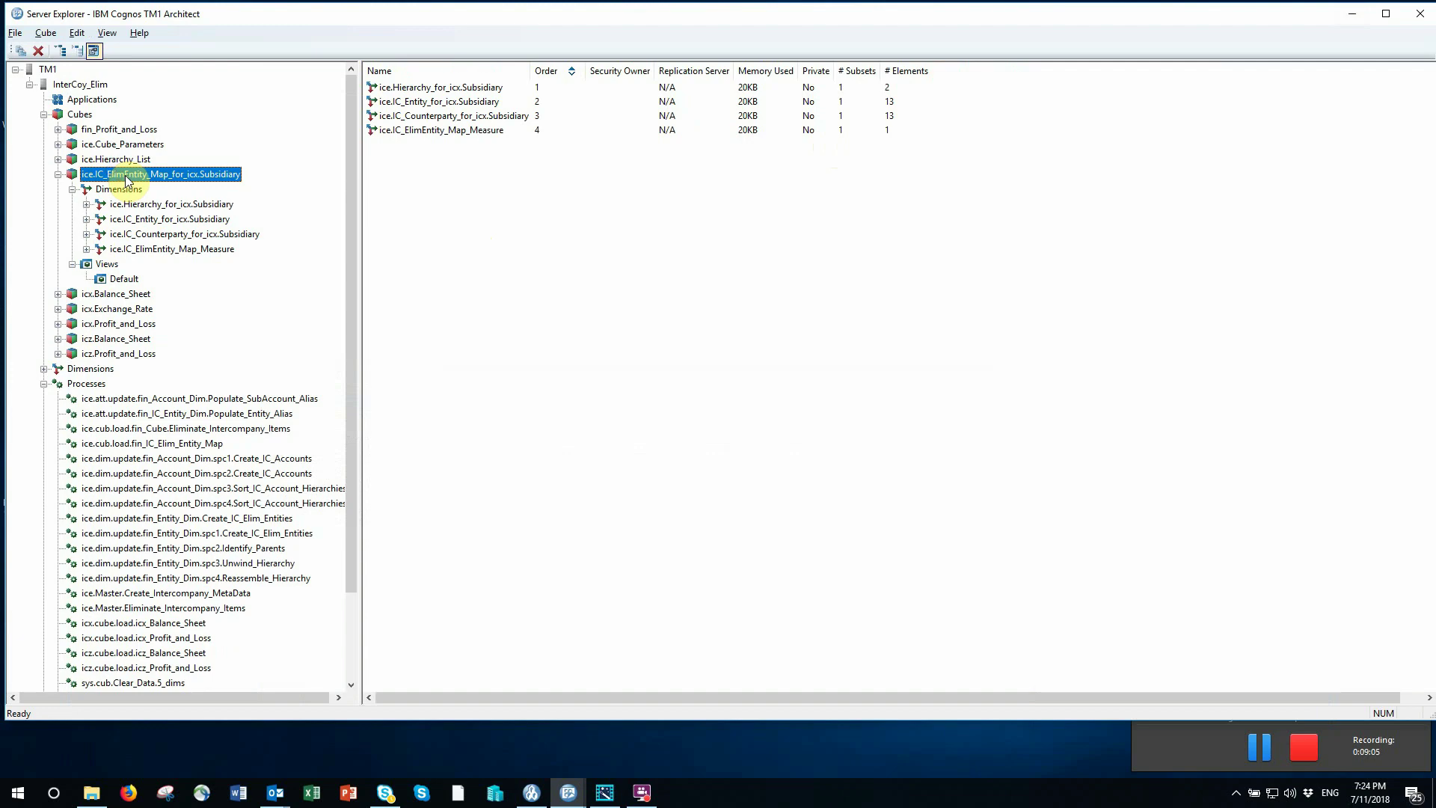
right_click(124, 175)
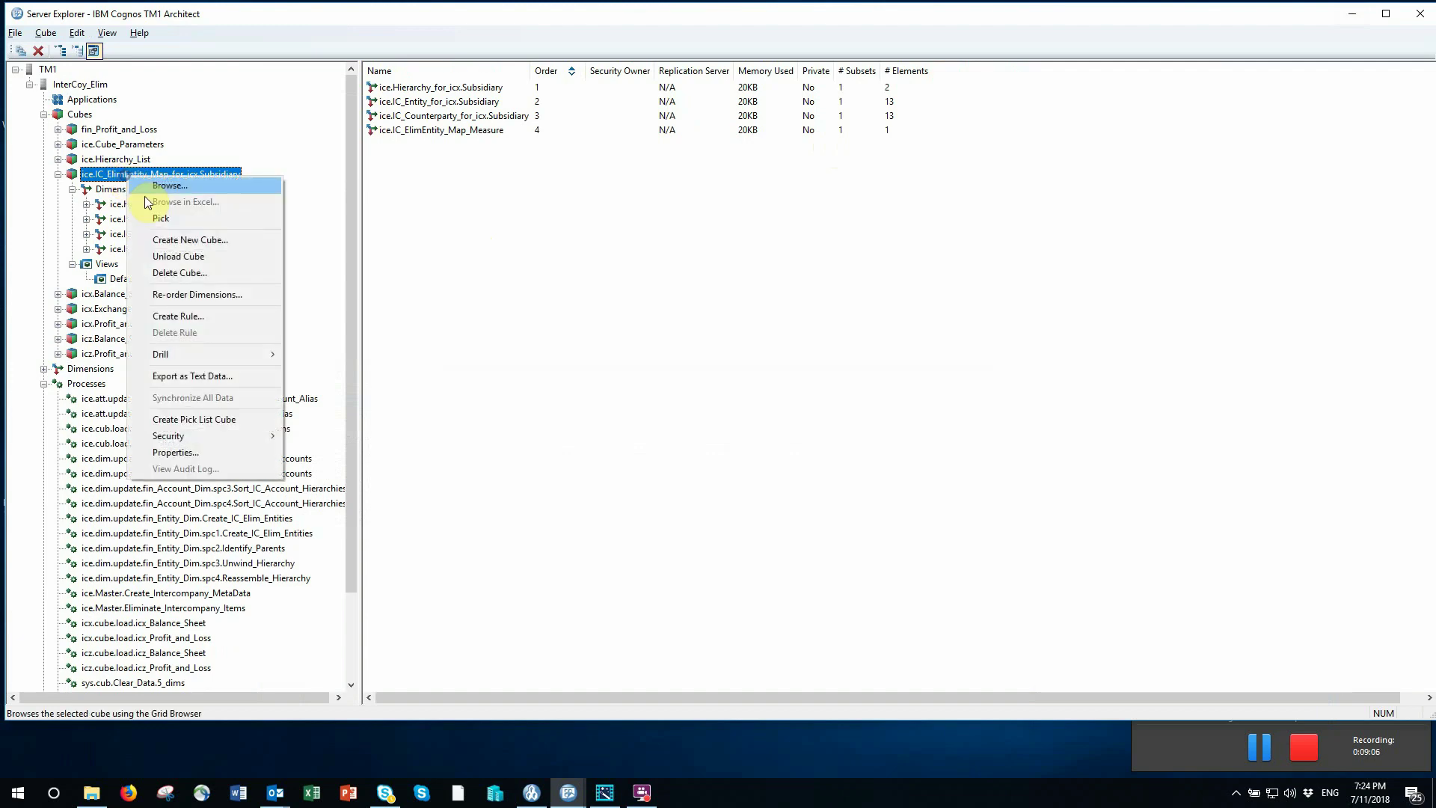
click(193, 320)
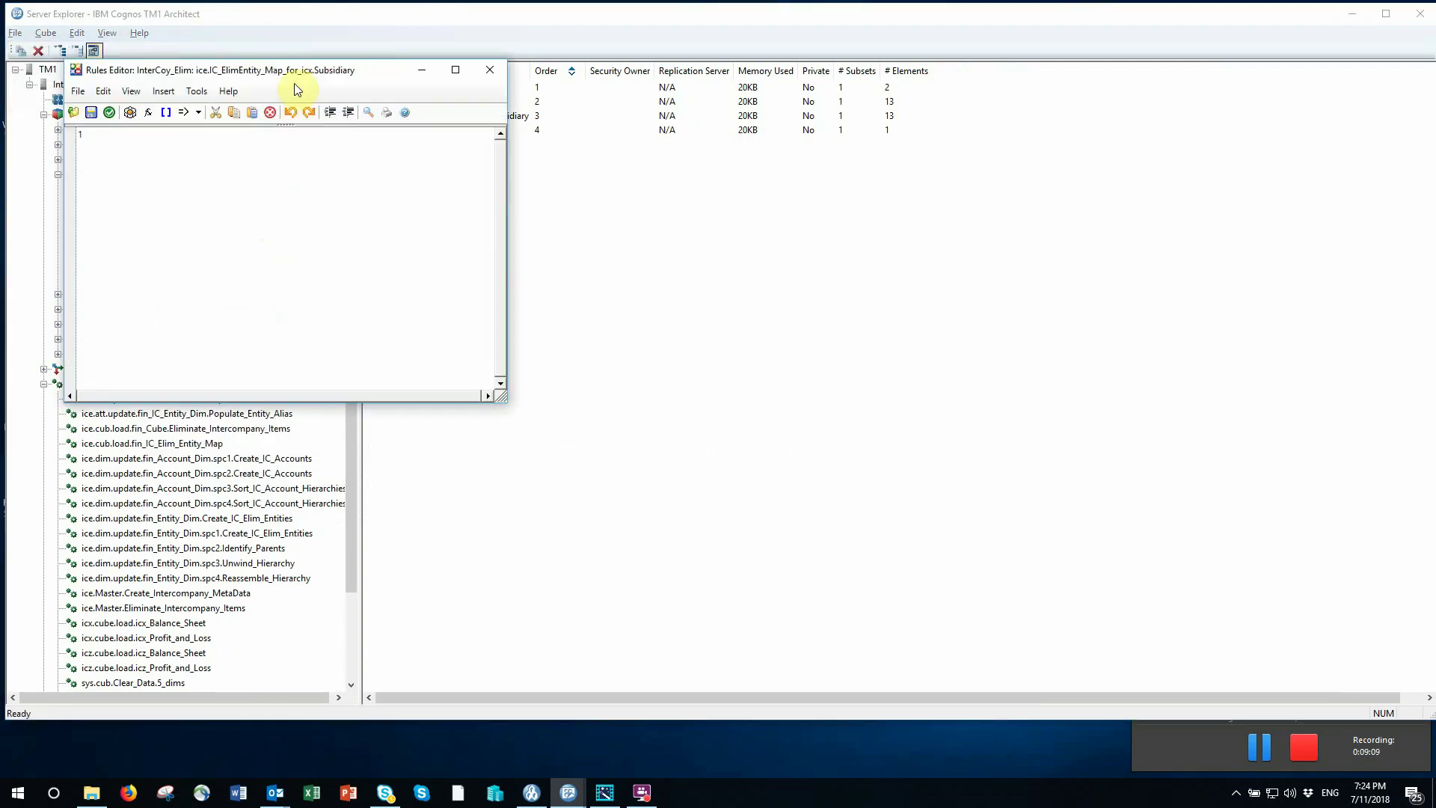
drag(299, 70, 669, 172)
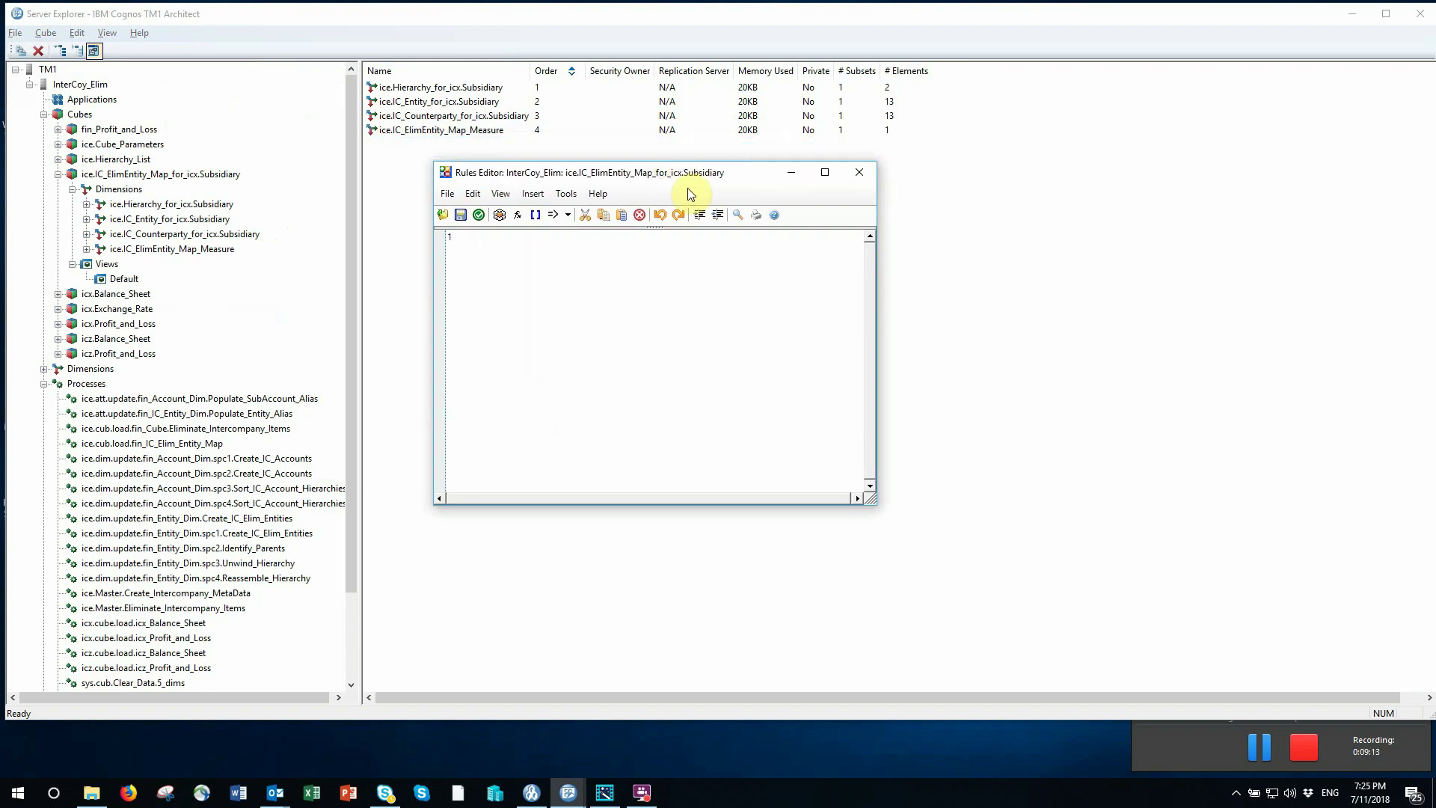
text([ ] = S:)
key(Return)
click(833, 172)
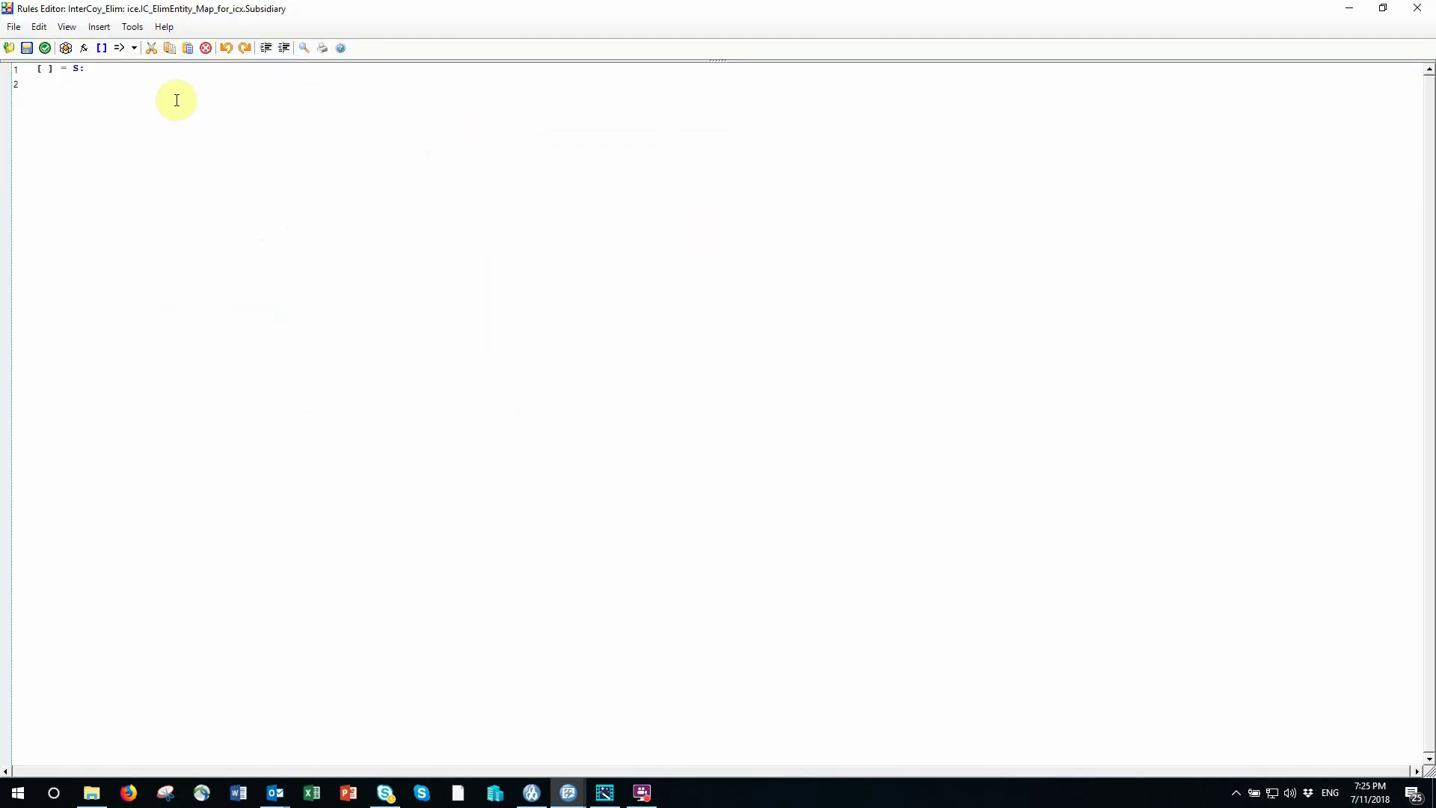
Add an IF condition to the rule testing !ice.IC_Entity_for_icx.Subsidiary @= !ice.IC_Counterparty_for_icx.Subsidiary.
text(IF()
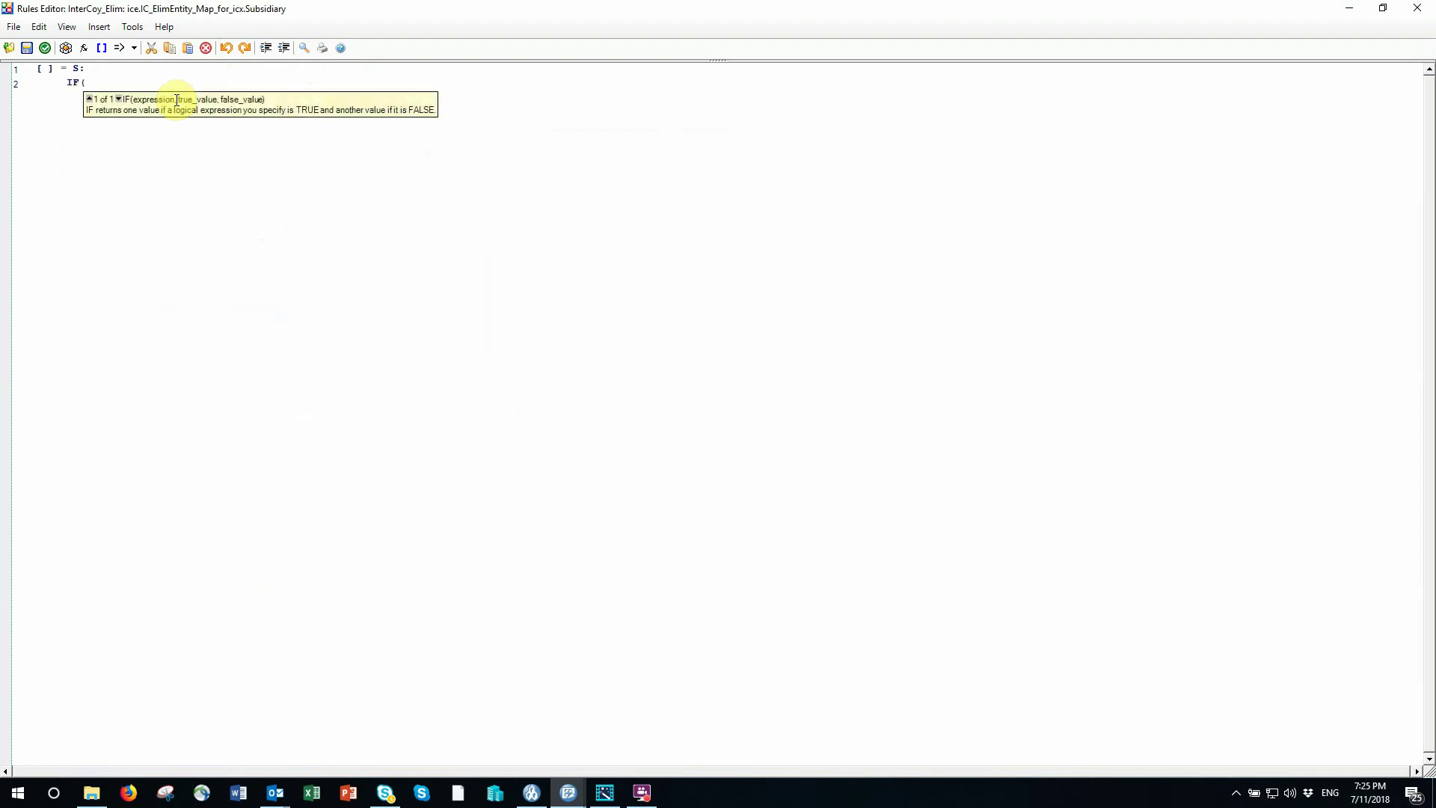
text( !ice)
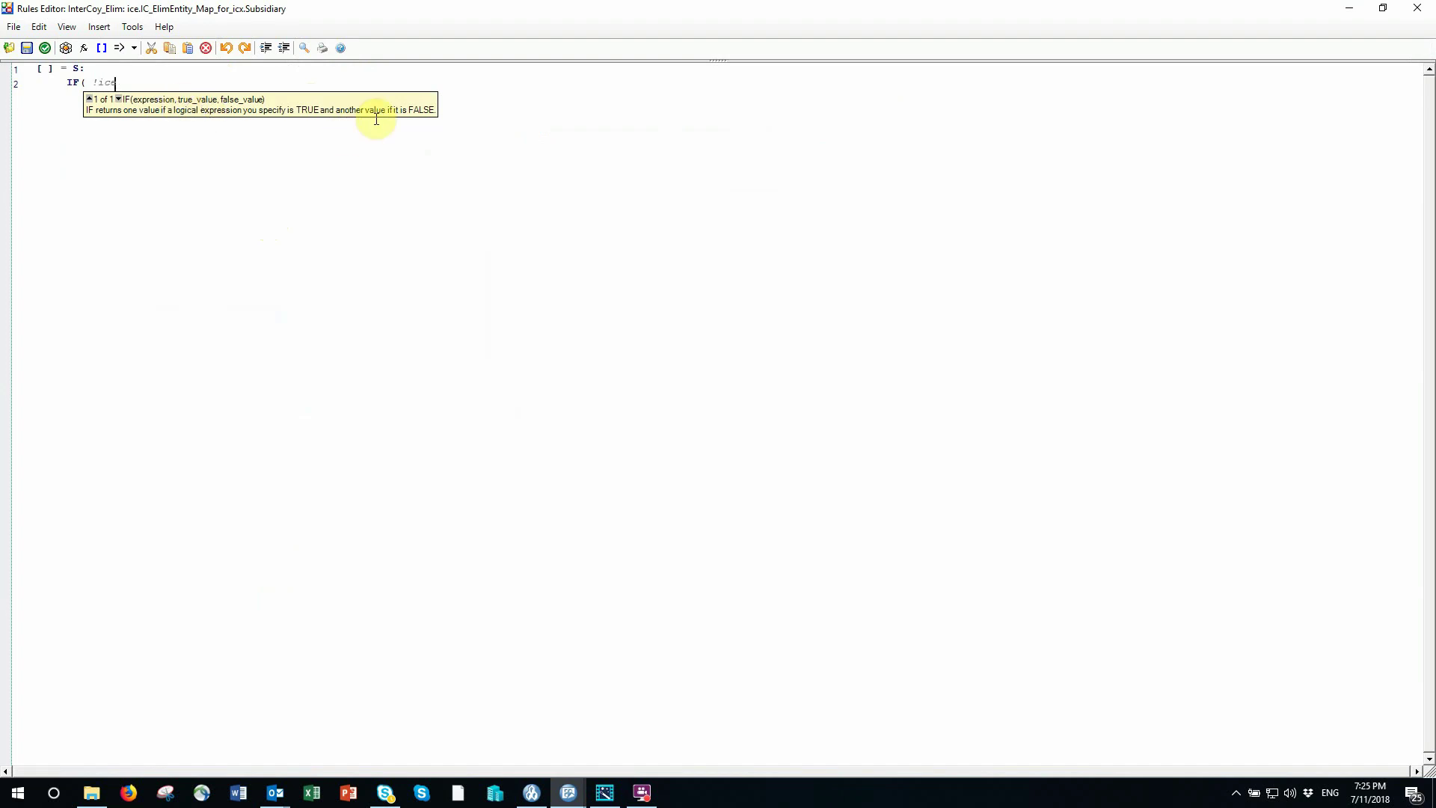
click(389, 82)
text(.)
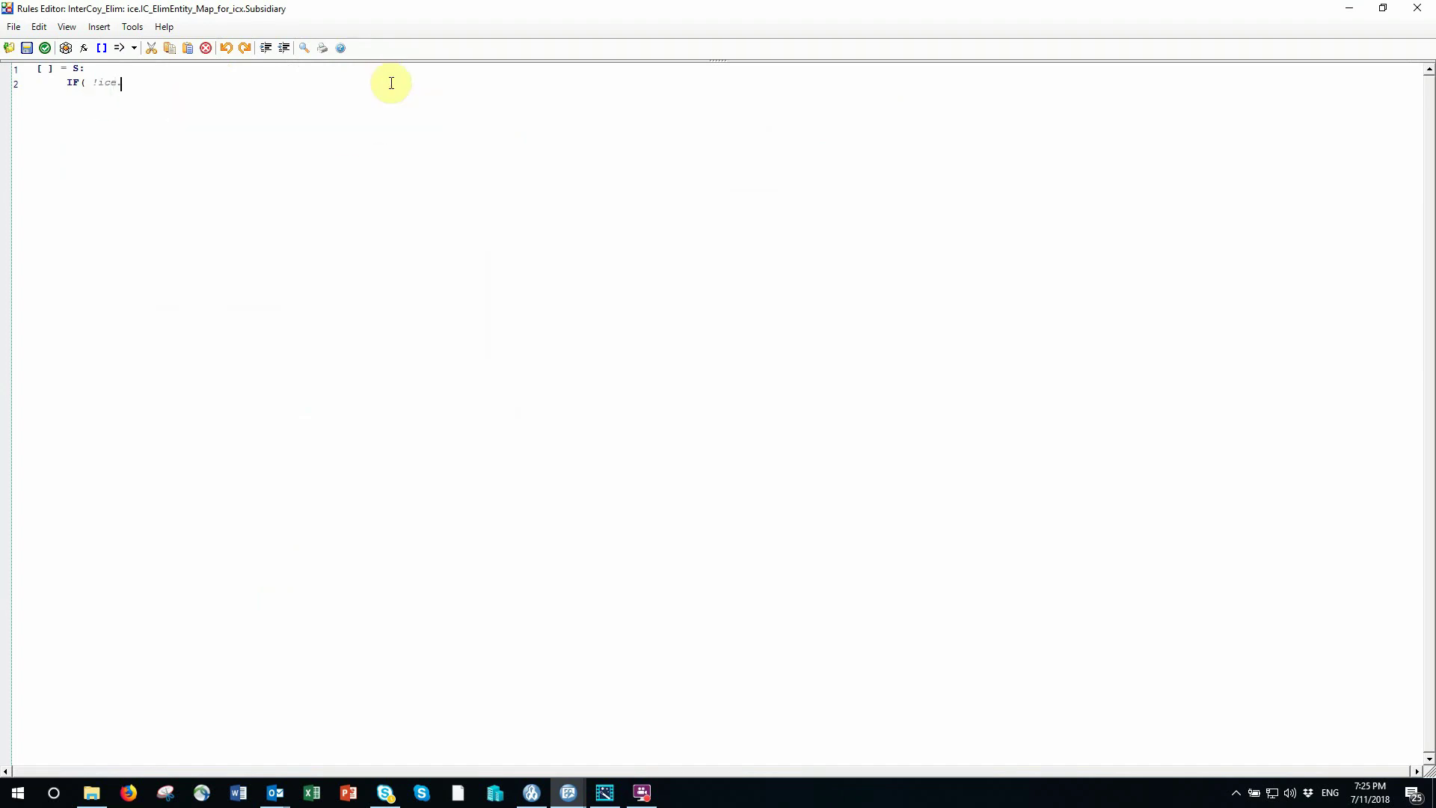
text(IC_Entity_for_icx.Subsidiary)
text(@= !ice.IC_Counterparty)
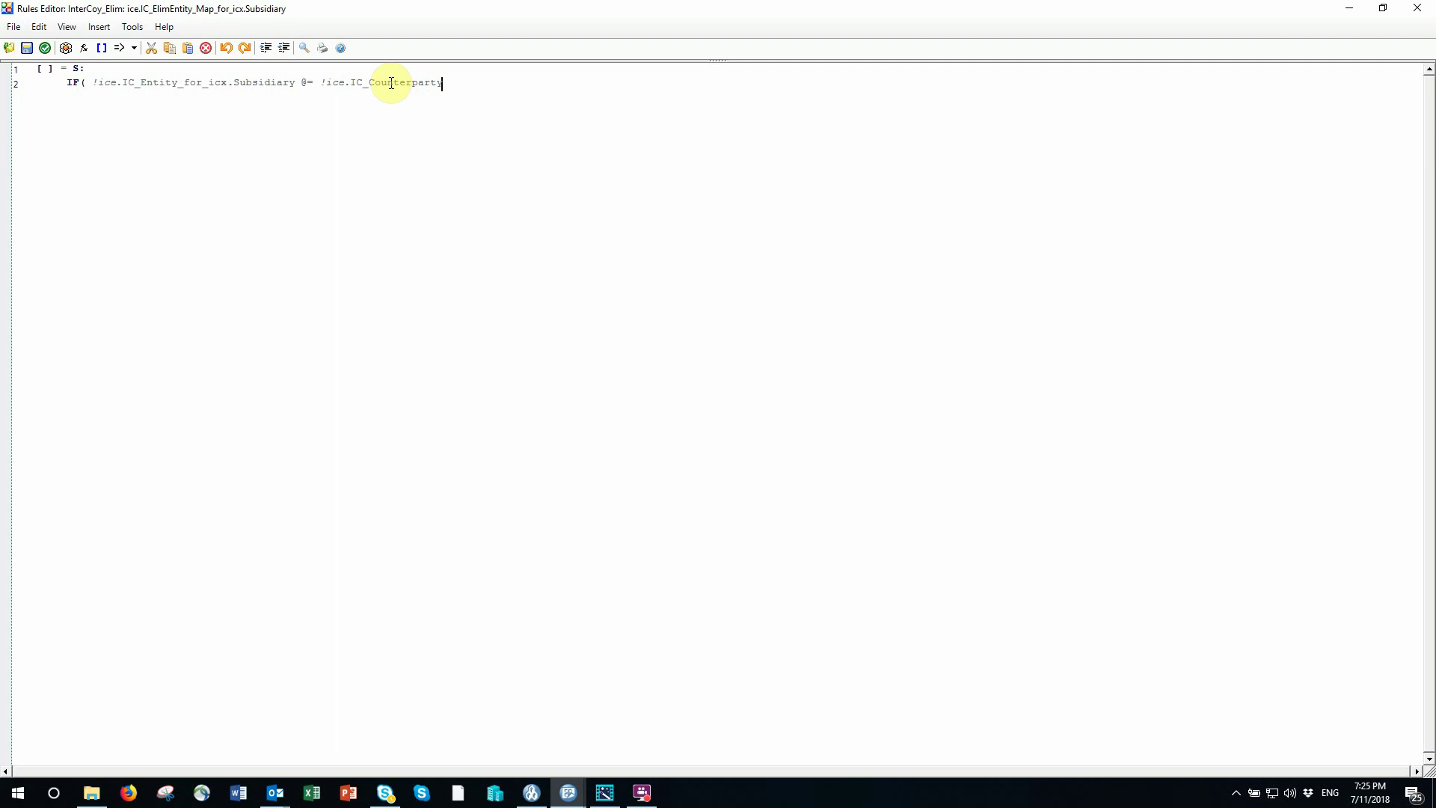
text(_for_icx.Subsidiary)
Complete the IF statement with '' as the true value and CONTINUE as the false value, and save and close the rule.
key(Return)
text(,)
key(Tab)
text(, )
text(CONTINUE )
text();)
key(Tab)
click(30, 50)
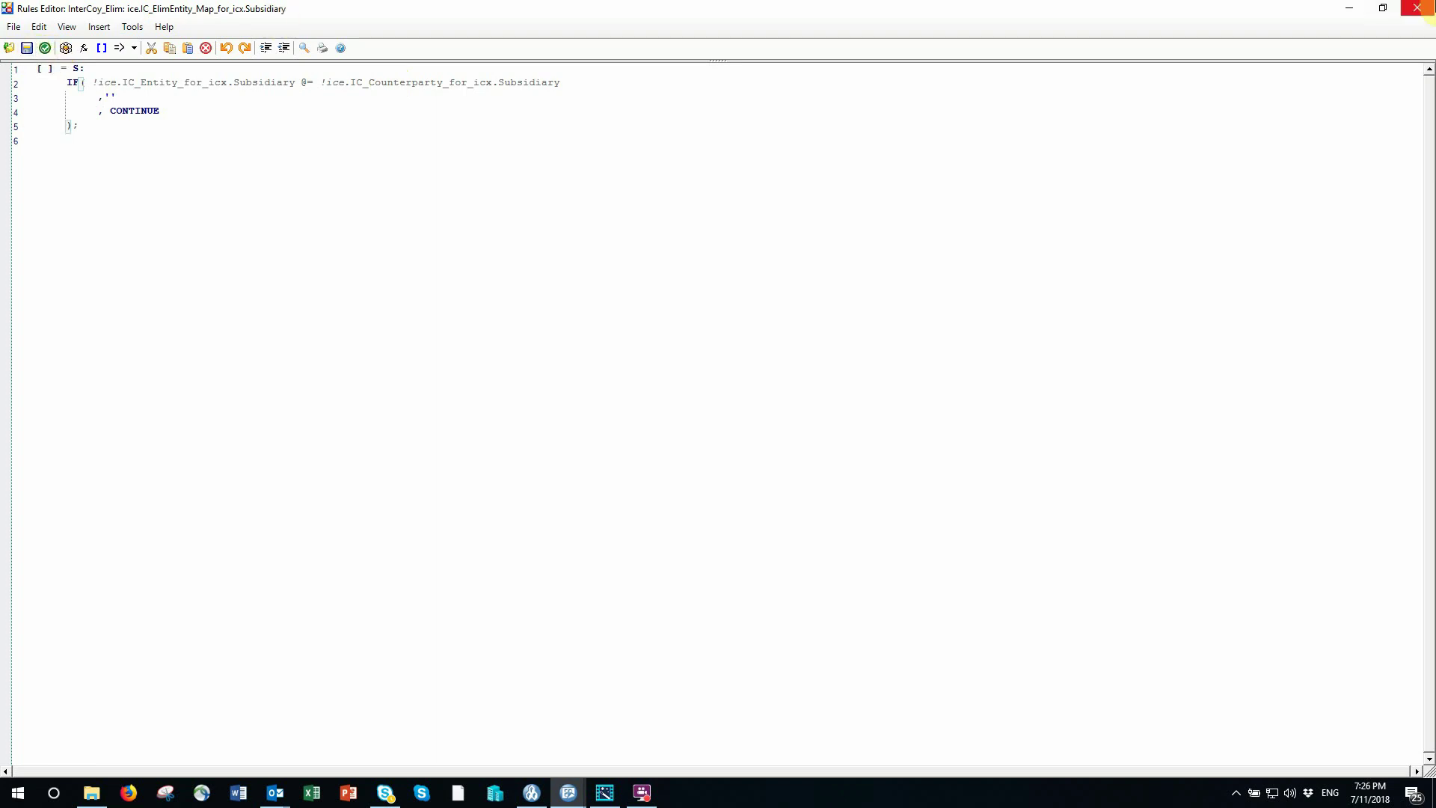
click(1426, 9)
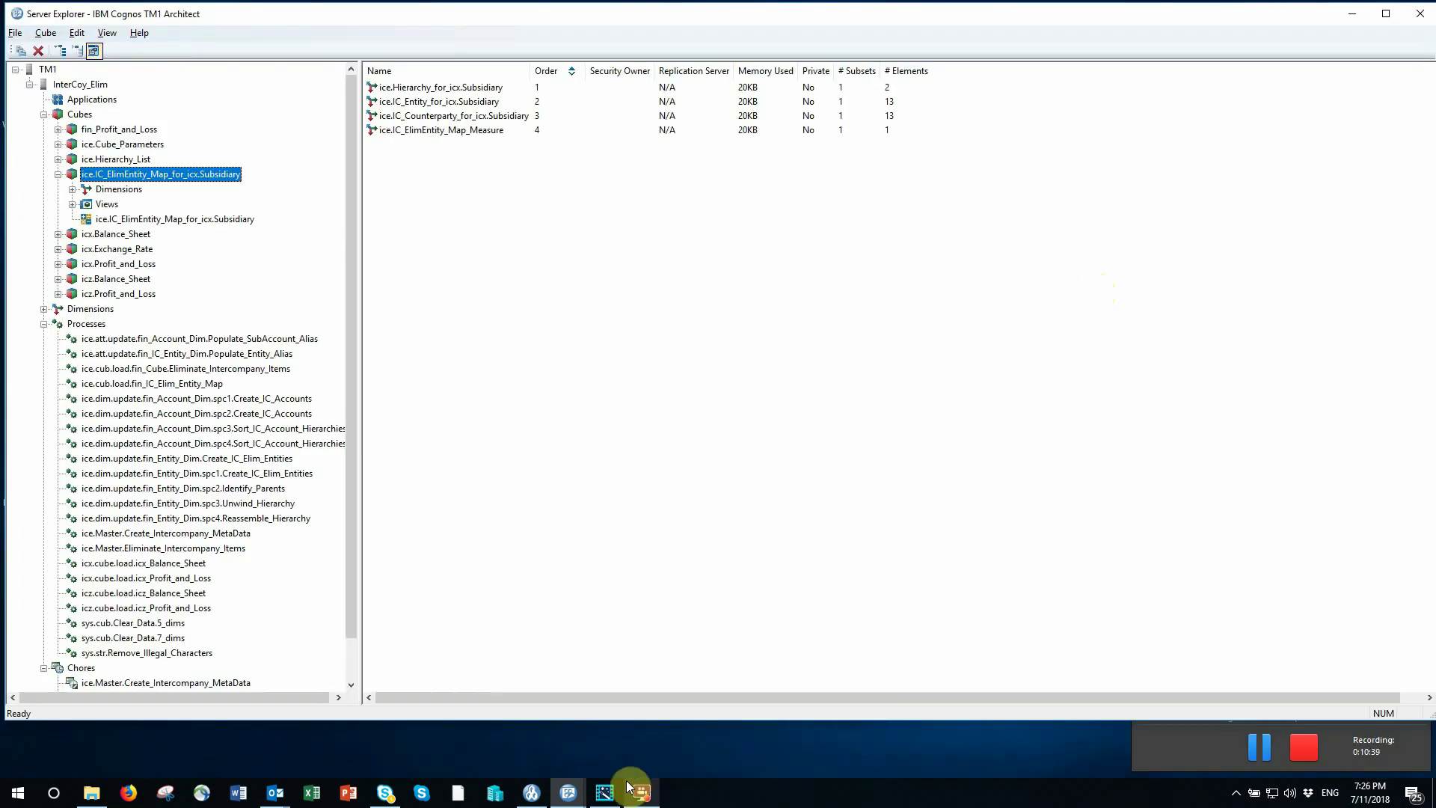
Restore the elimination entity map view, recalculate it, and check the Organisation 1 elimination entity for Echo Inc with Golf Inc.
mouse_move(569, 792)
click(640, 744)
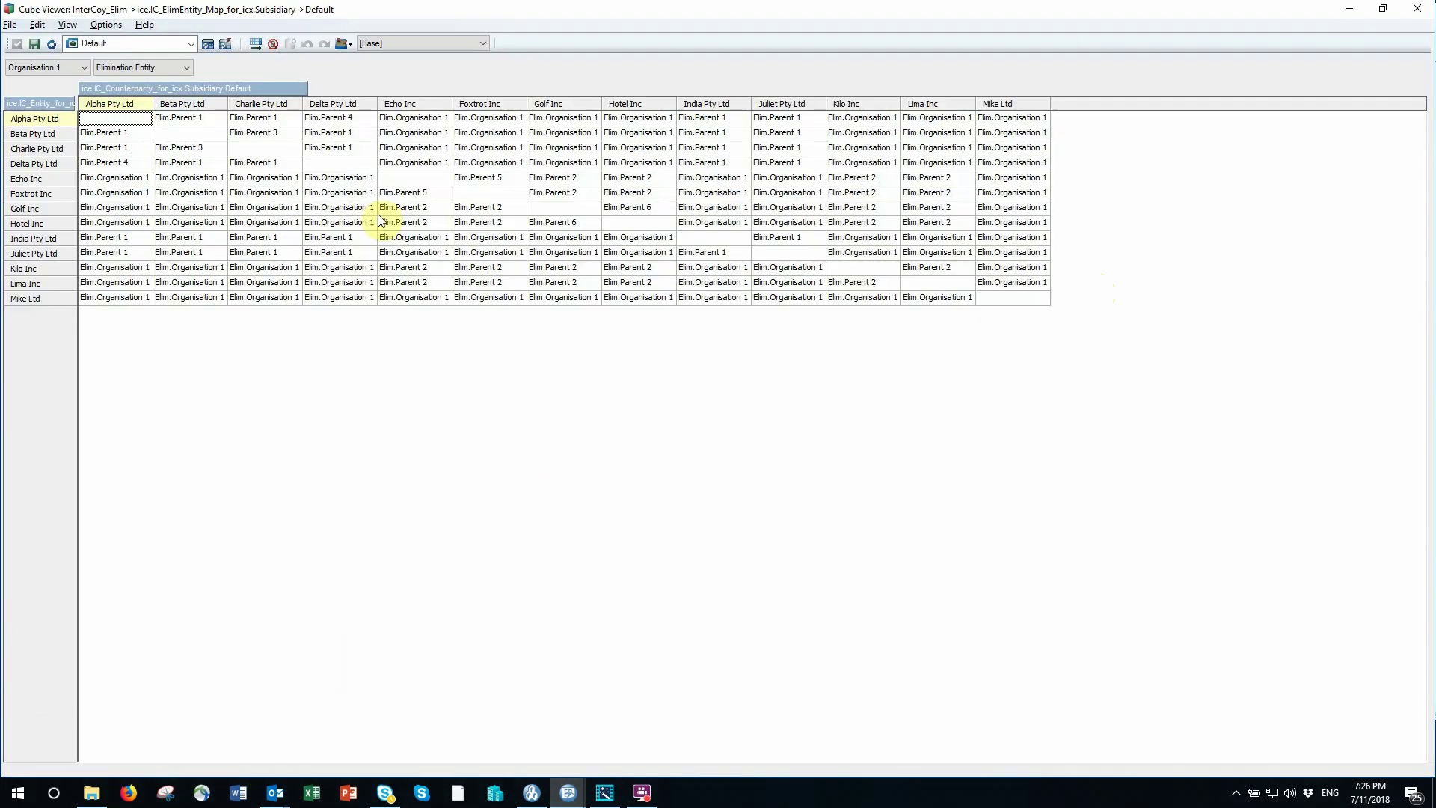
click(208, 43)
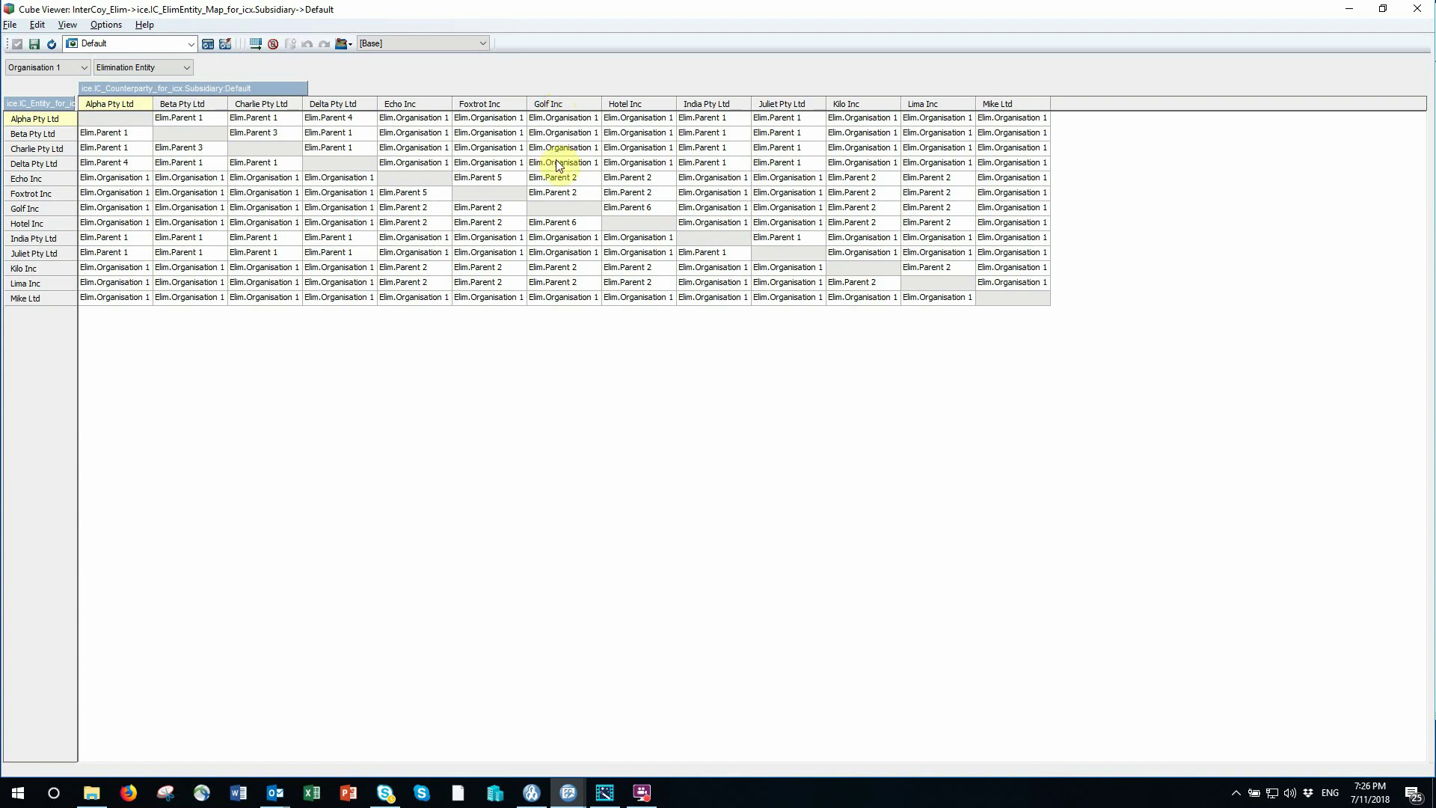
click(570, 182)
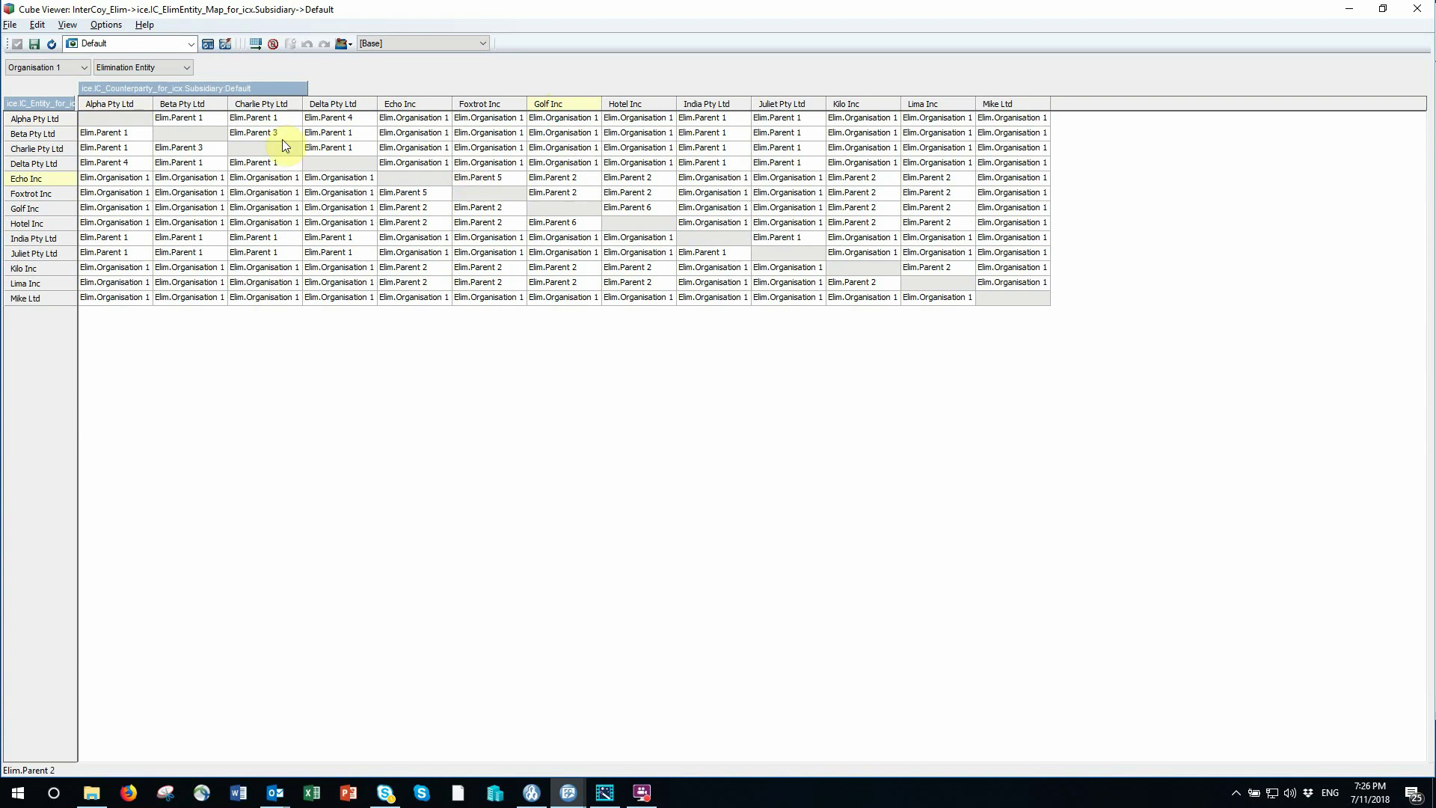
Switch the map view to Organisation 2, recalculate, and check the elimination entity for Echo Inc with Golf Inc.
click(89, 66)
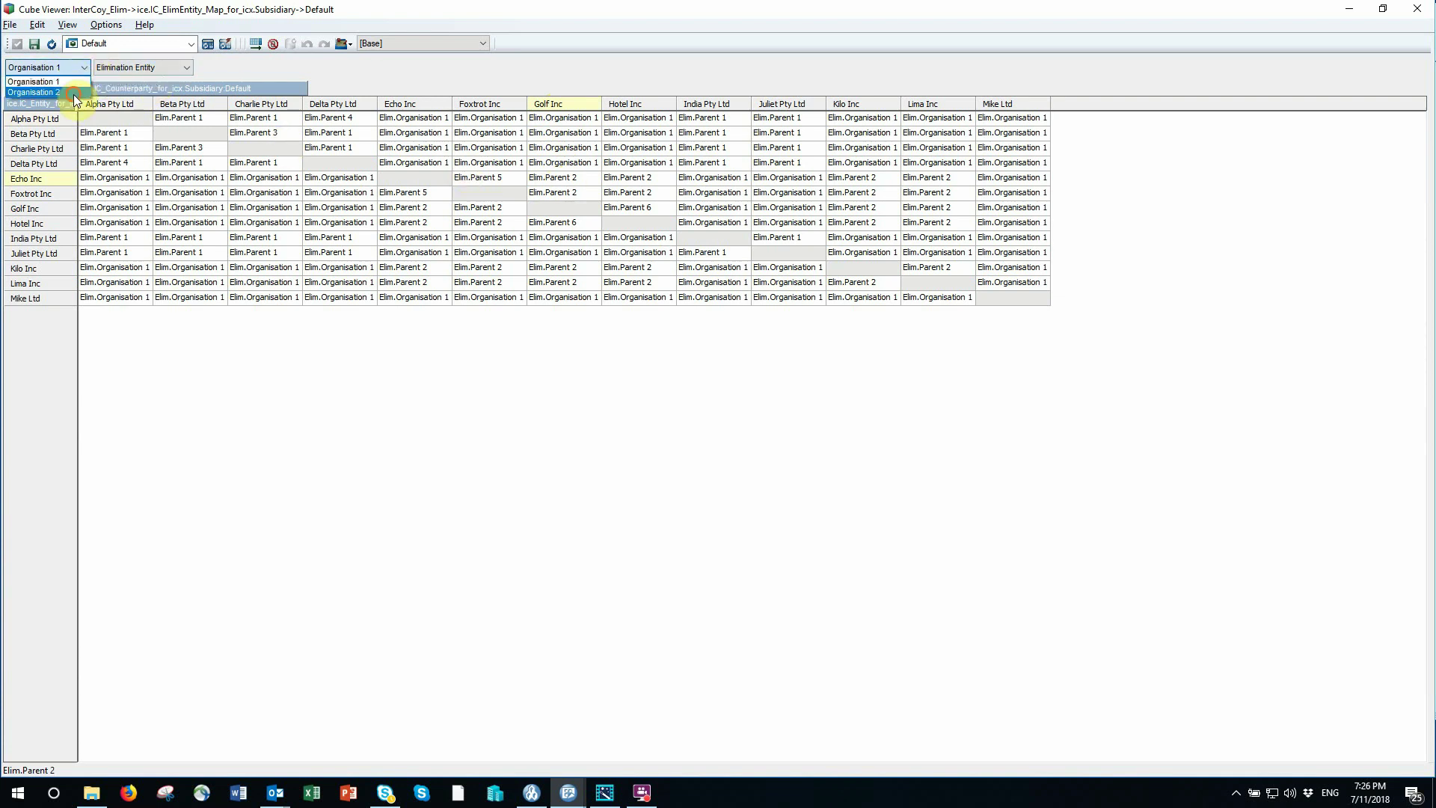
click(73, 92)
click(209, 45)
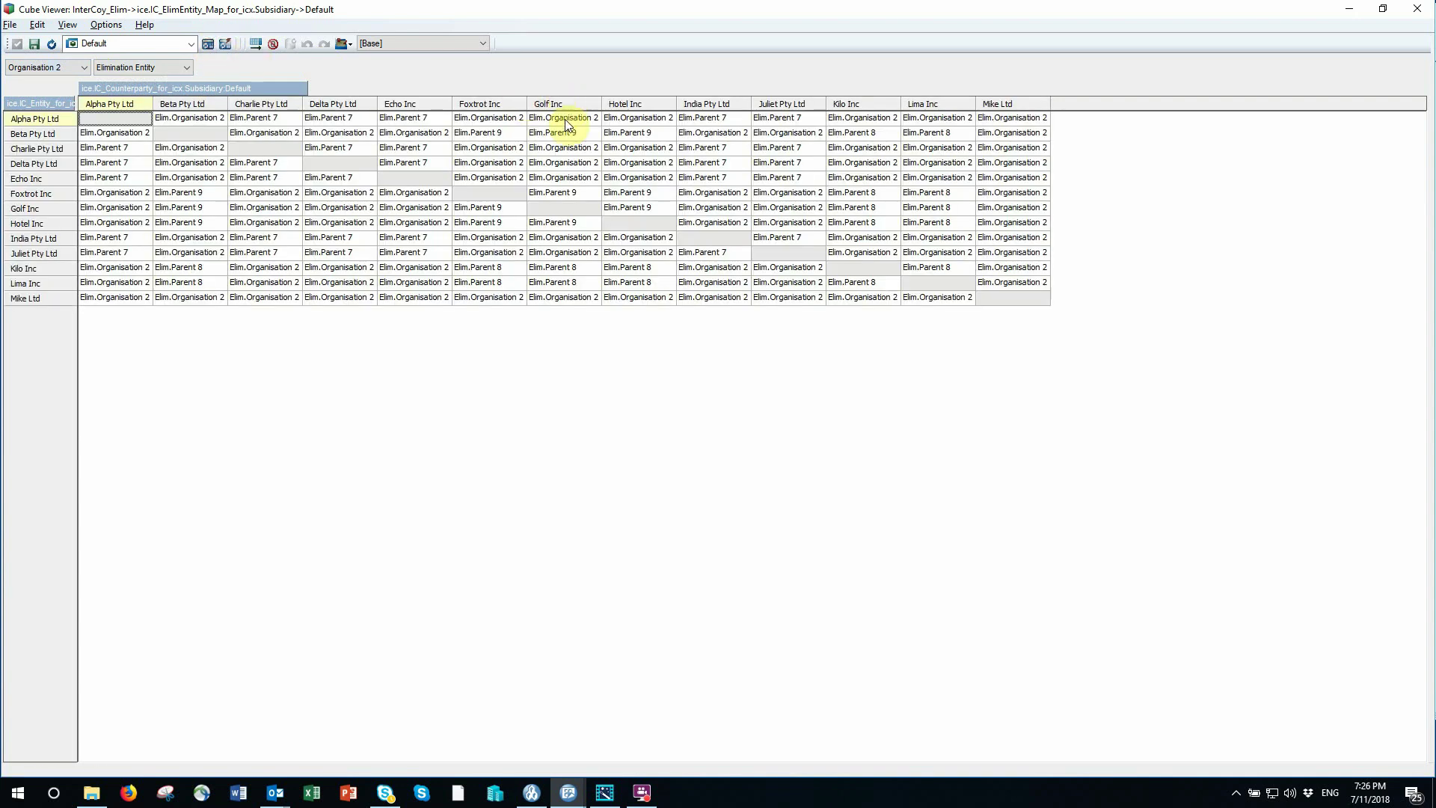
click(552, 180)
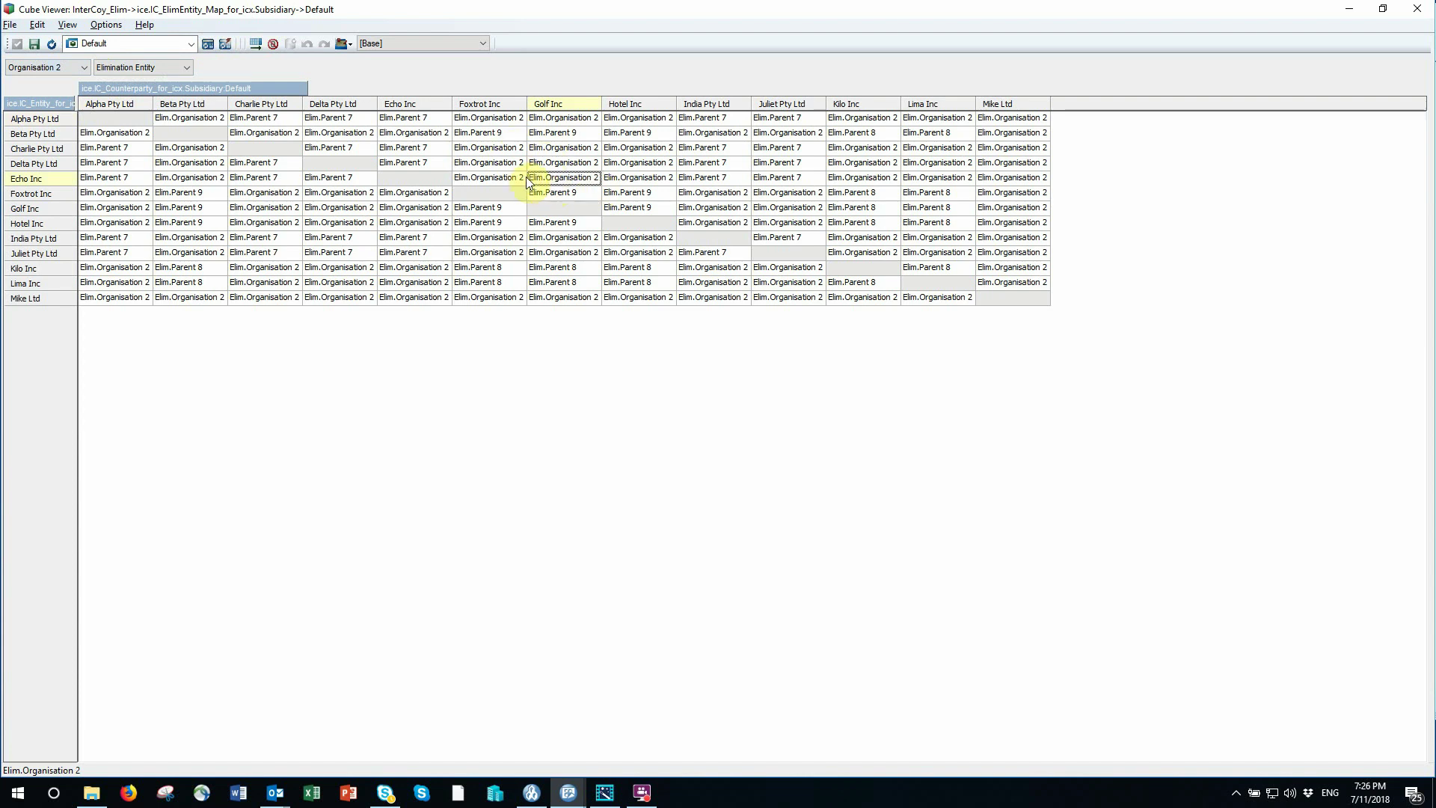
Switch the map view to Organisation 1, recalculate, check Echo Inc with Golf Inc again, and close the view without saving.
click(82, 68)
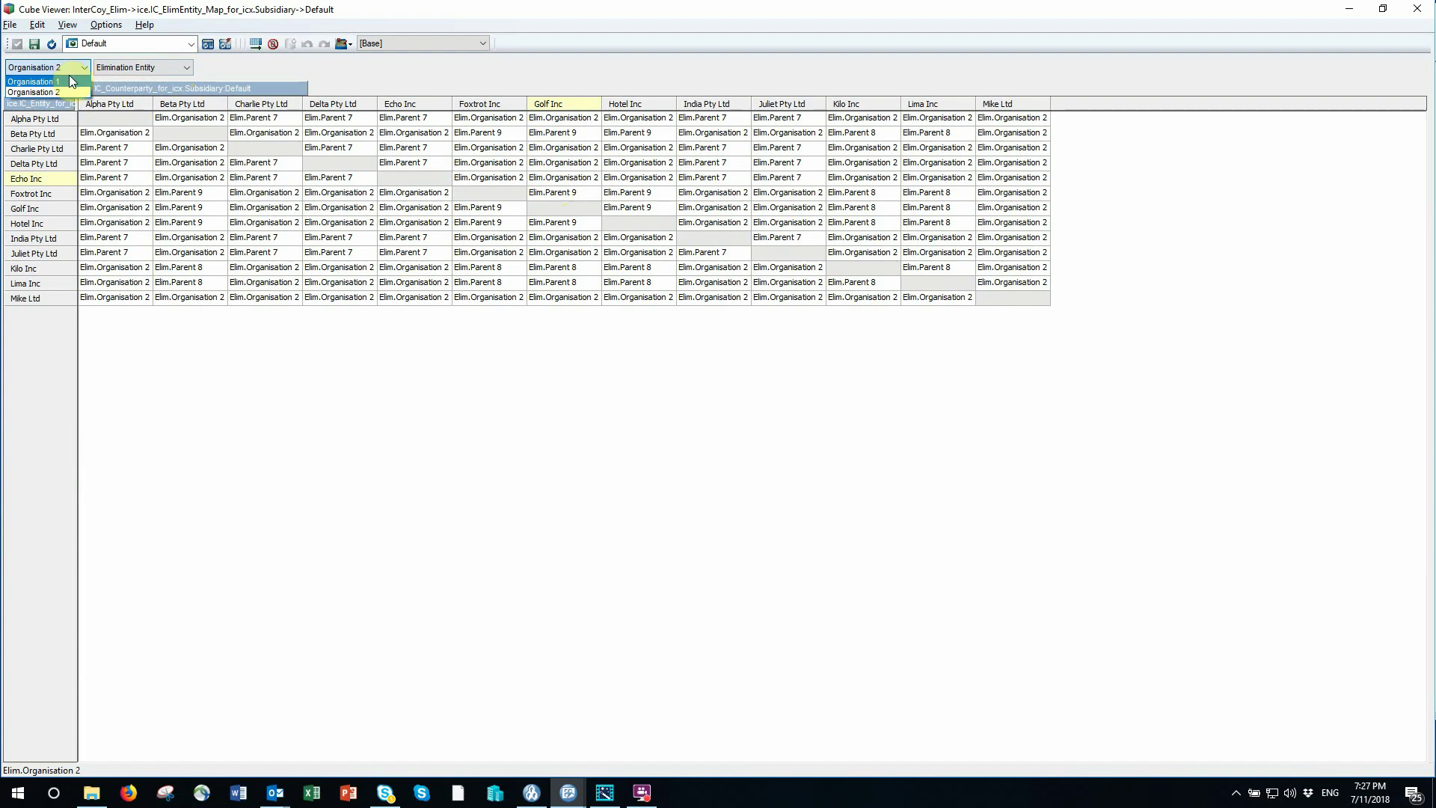
click(70, 80)
click(207, 44)
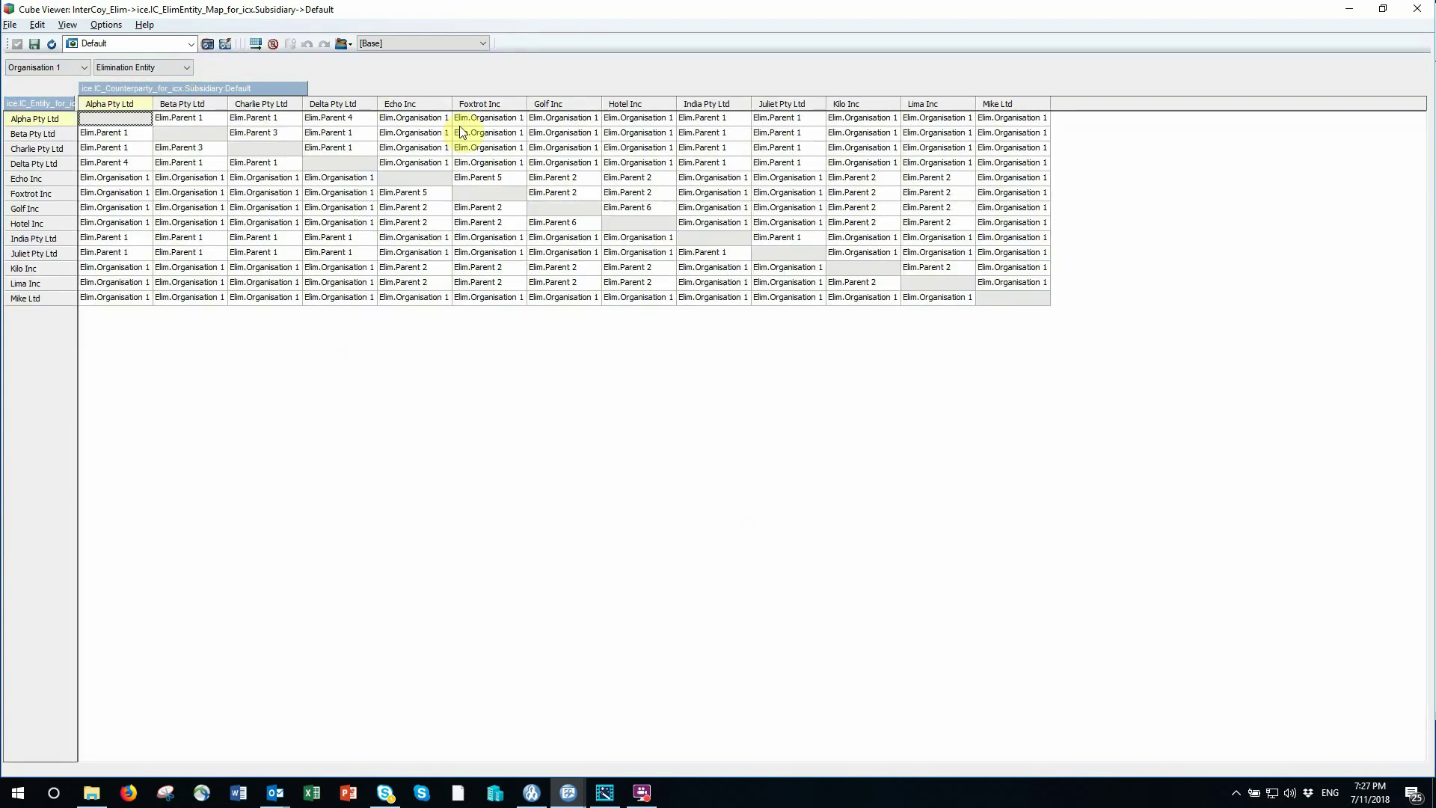
click(571, 180)
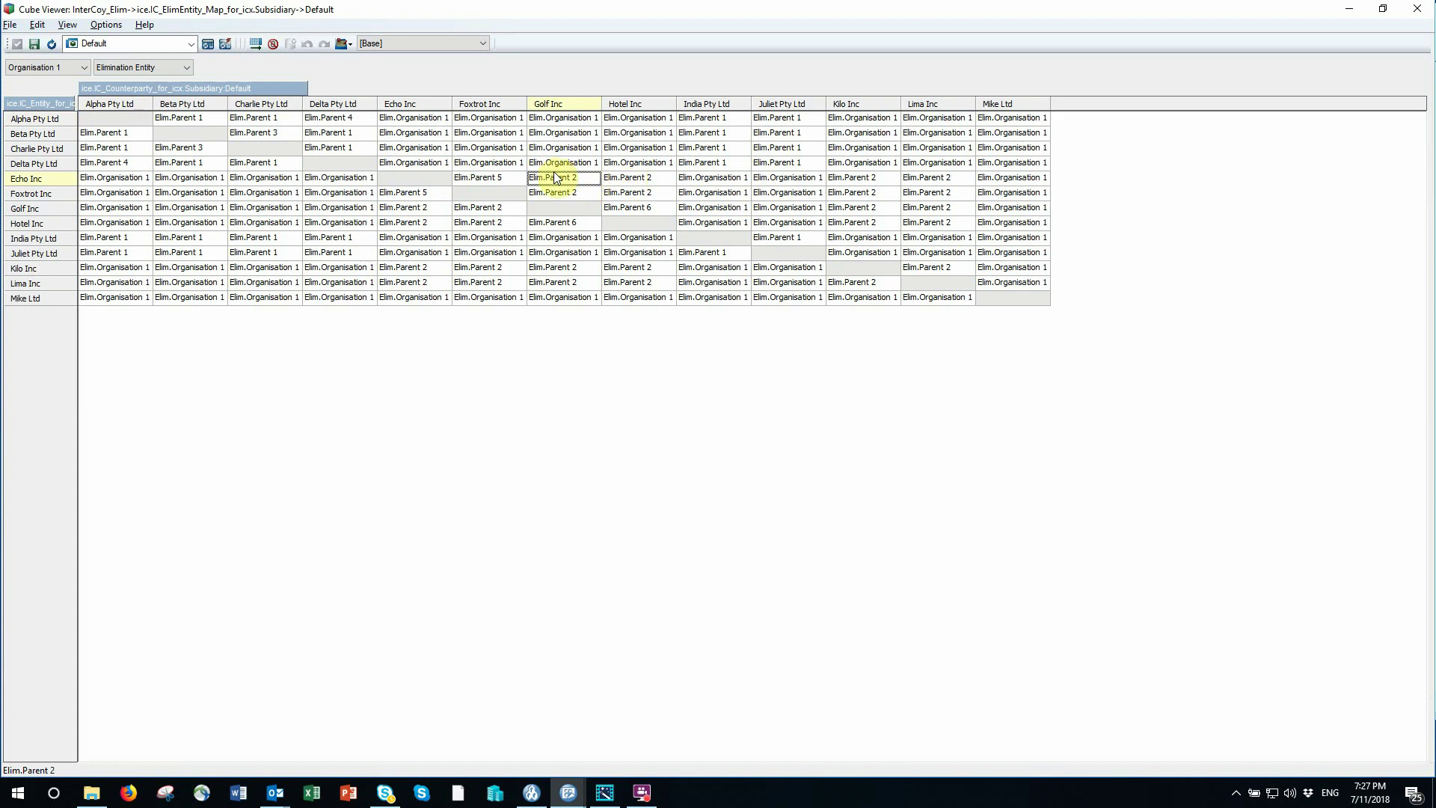
click(1416, 8)
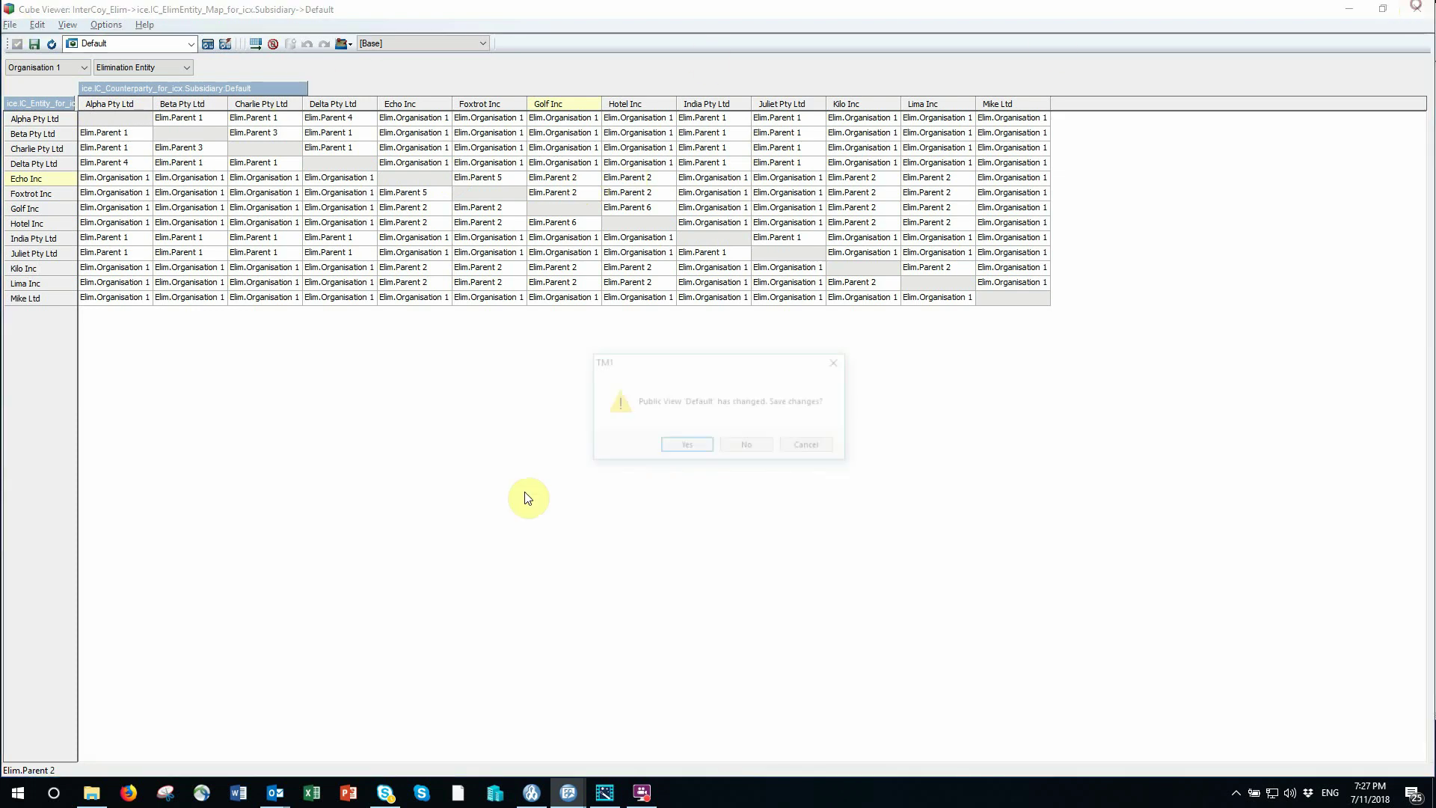
click(743, 447)
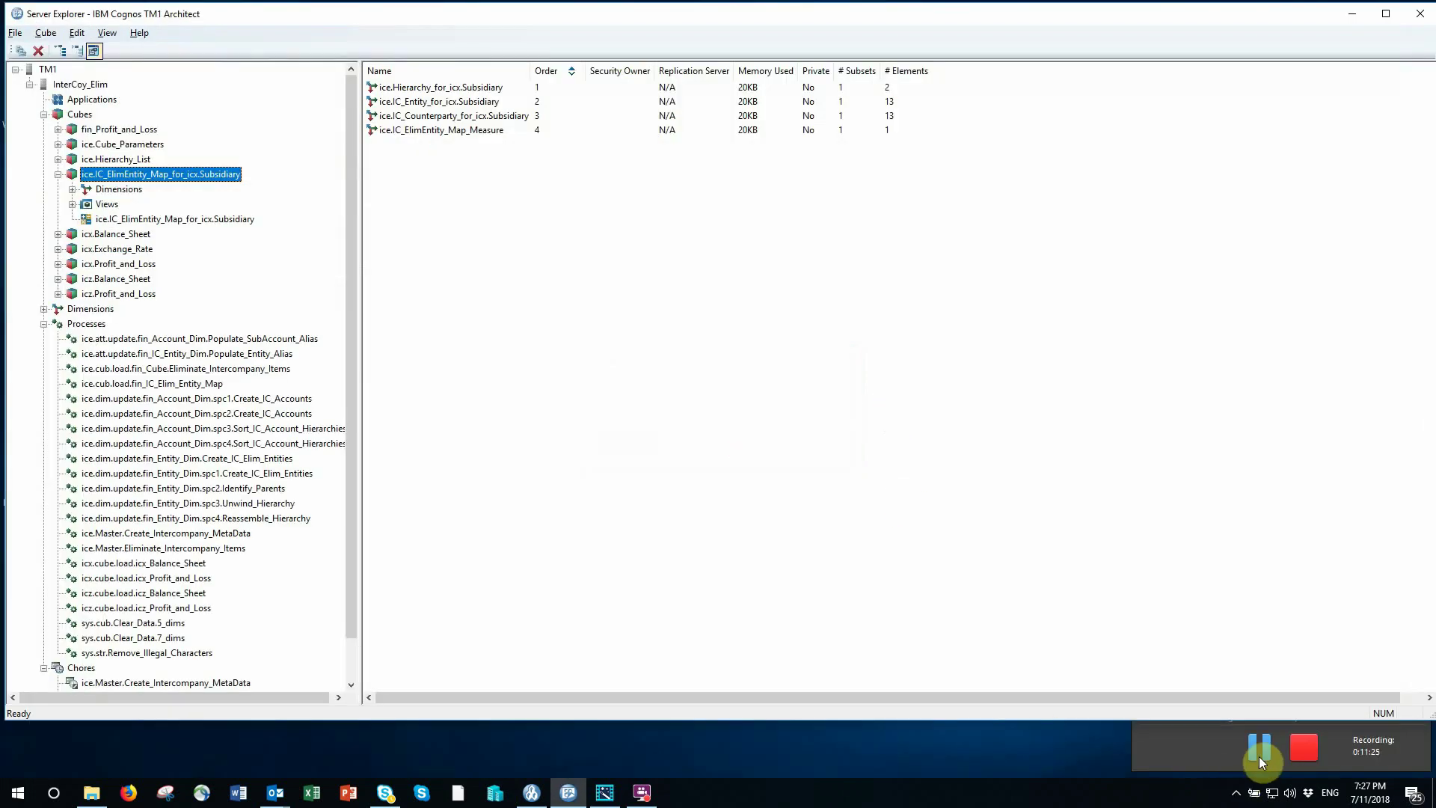
Collapse the elimination entity map cube and list the processes in the icx.Eliminate_Intercompany_Items chore with a wider name column.
click(57, 173)
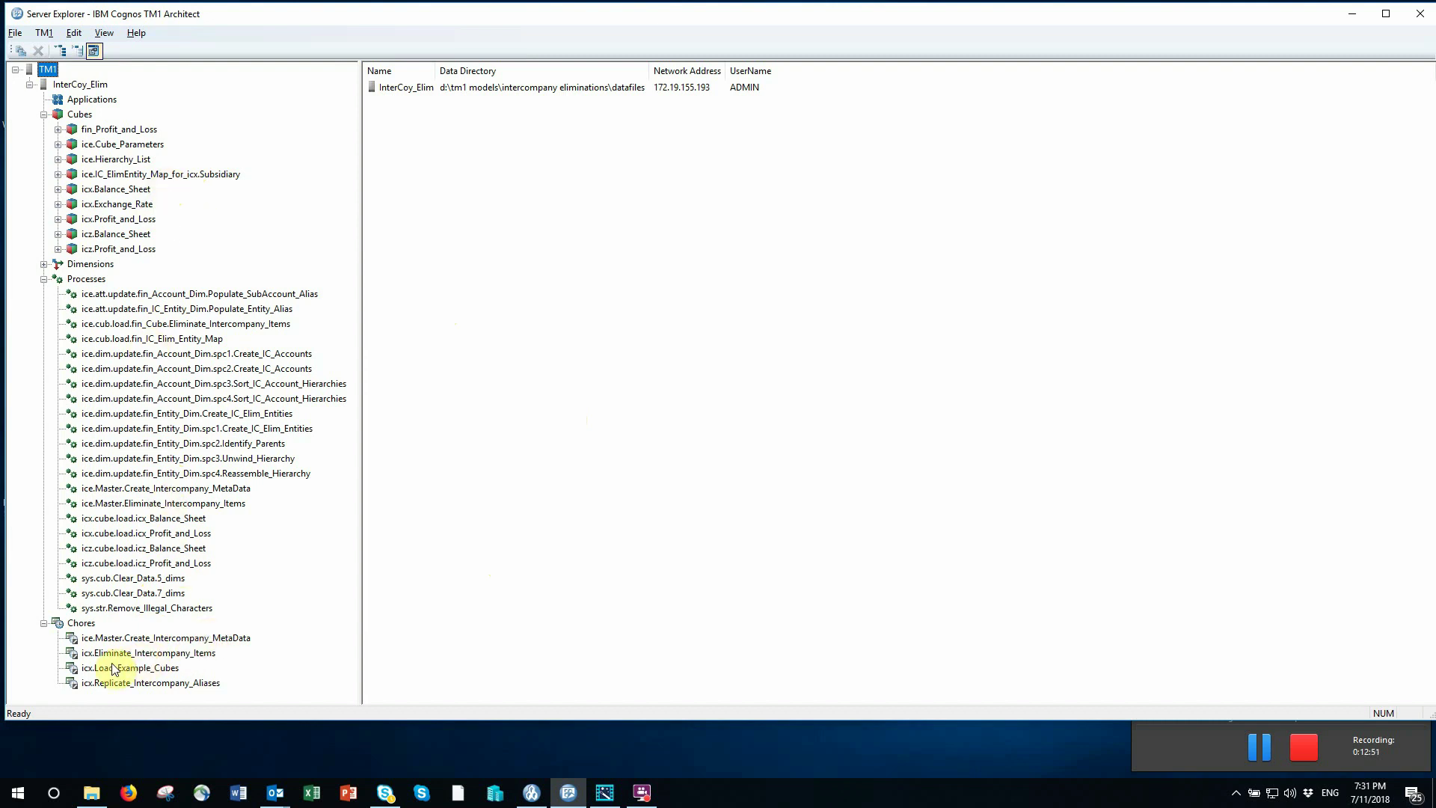
click(142, 653)
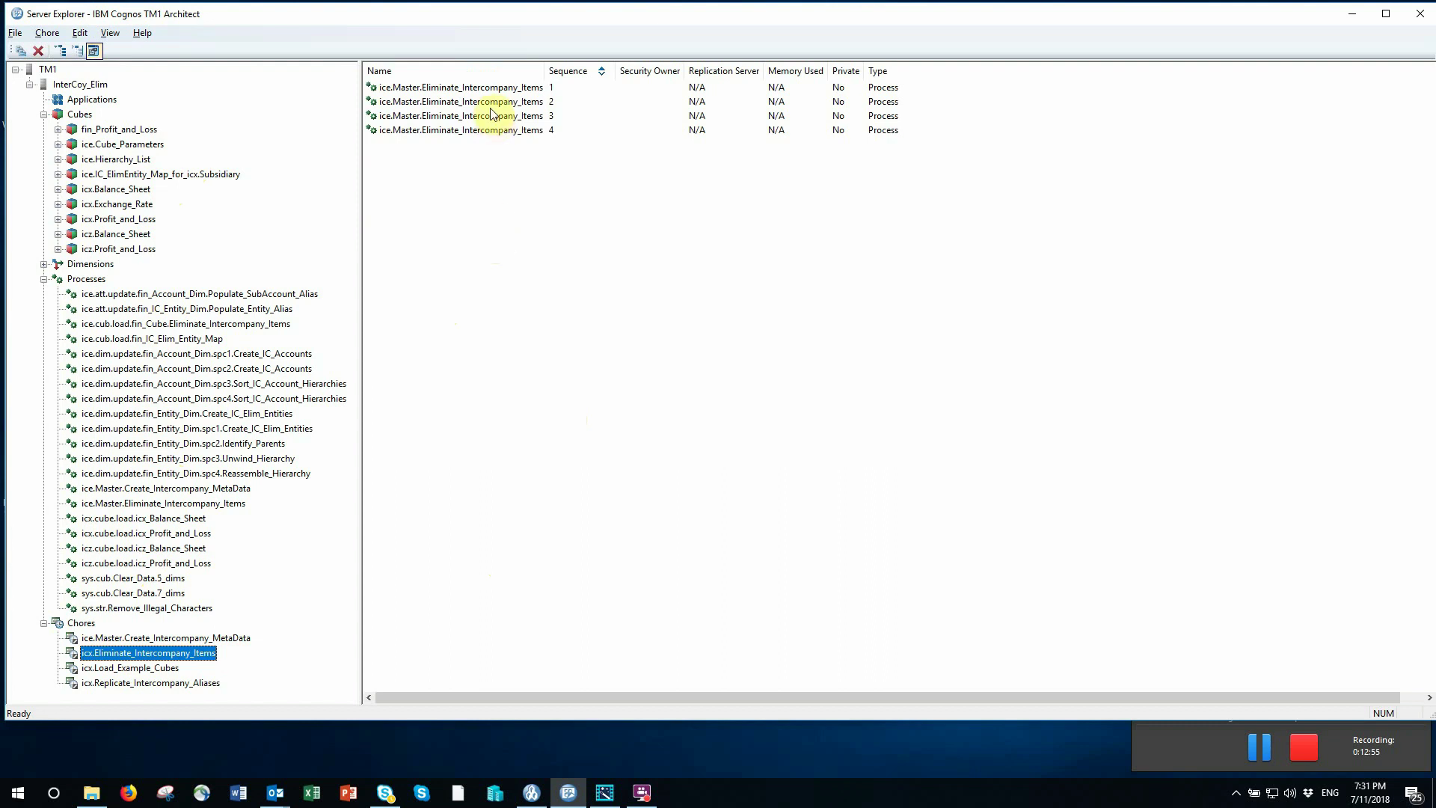
drag(544, 70, 595, 52)
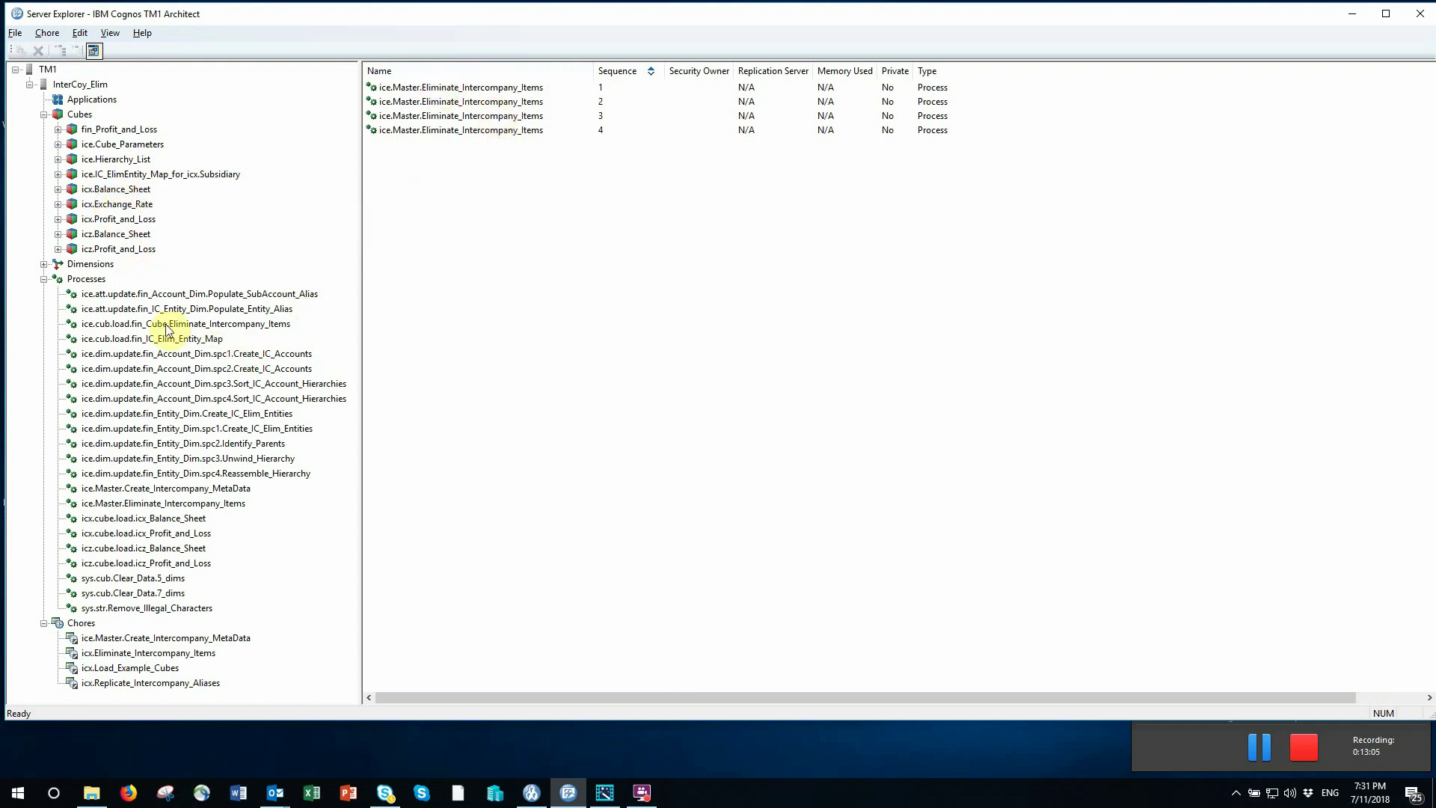
Open the ice.cub.load.fin_Cube.Eliminate_Intercompany_Items process and examine its Data script, from the critical variables to the elimination load statements.
click(105, 326)
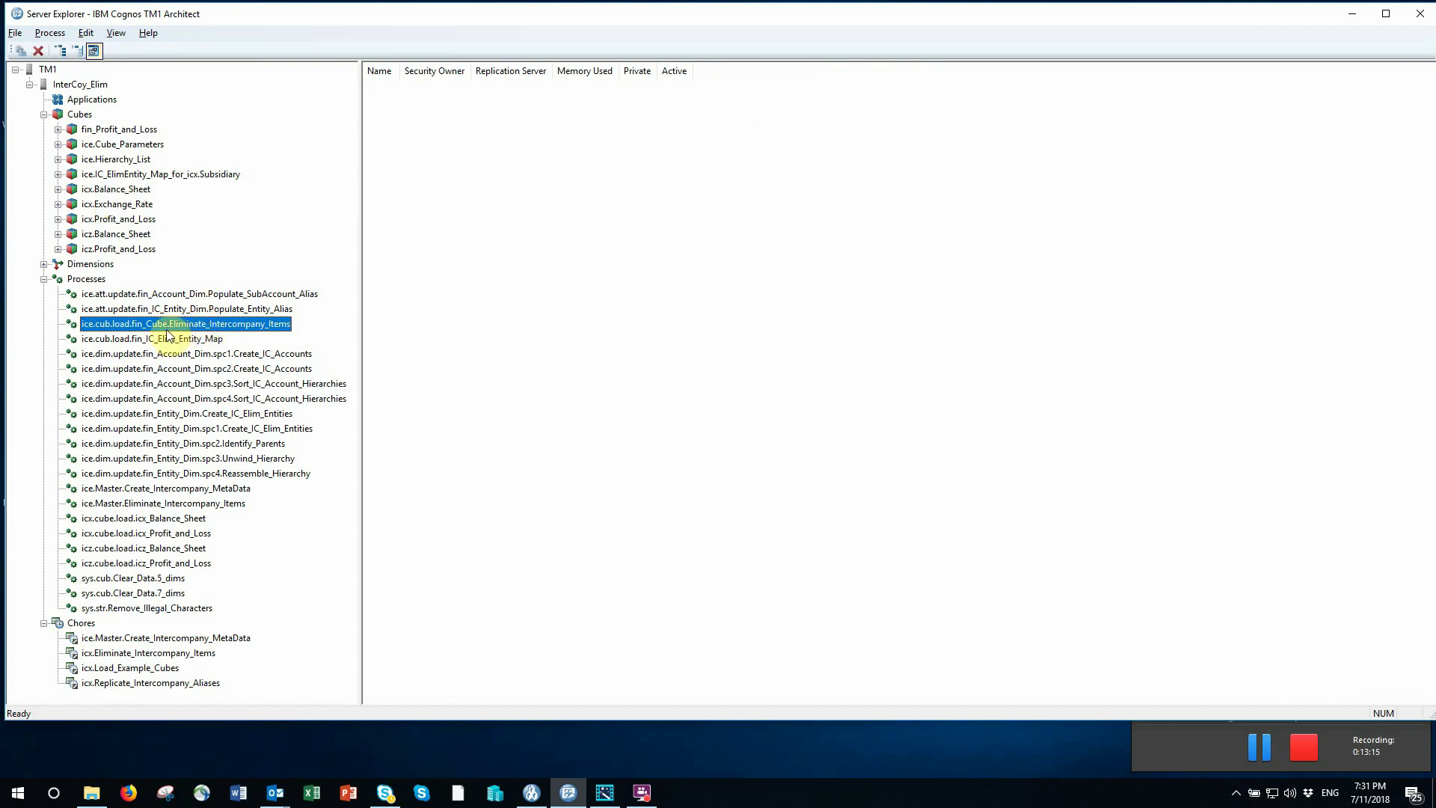
double_click(184, 325)
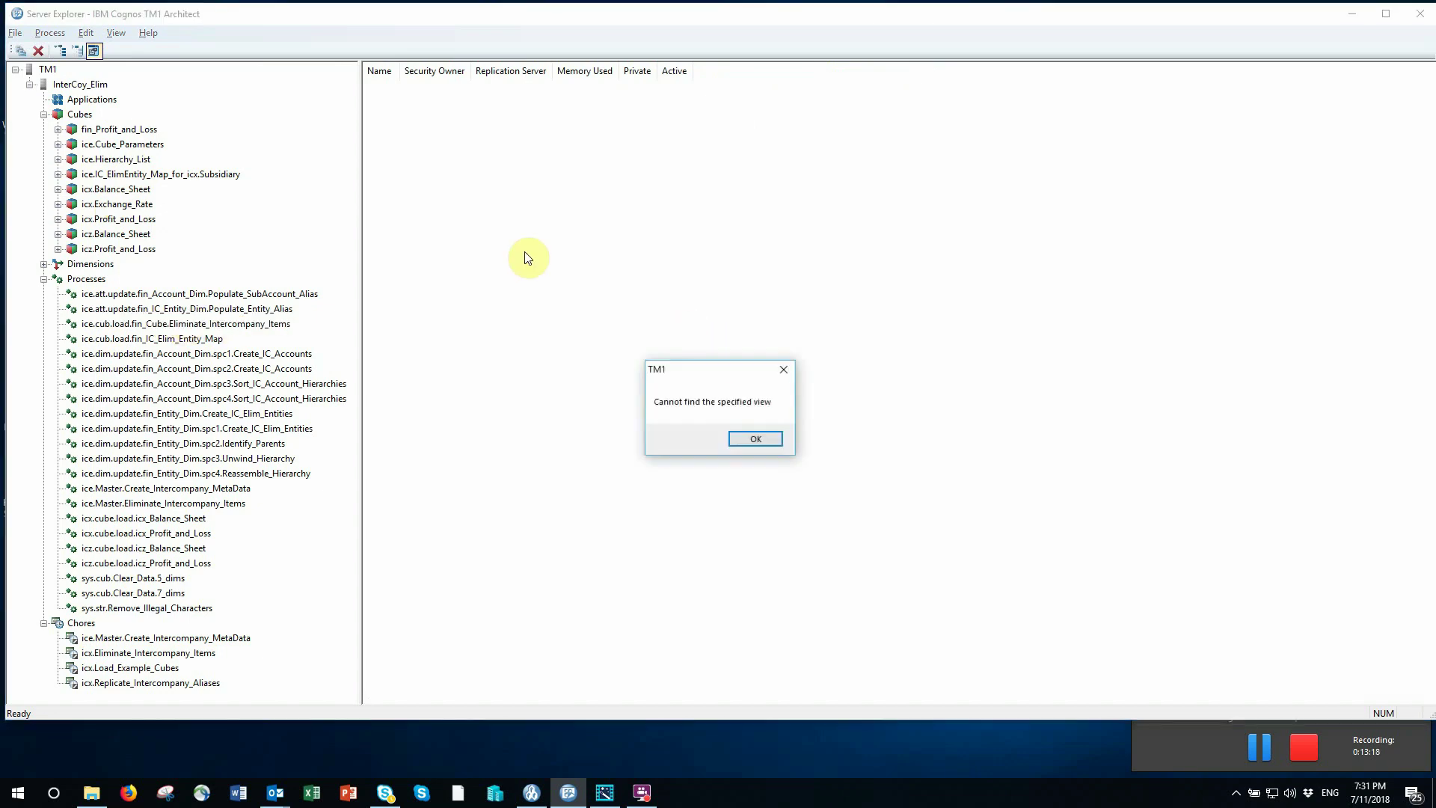
click(755, 439)
click(244, 83)
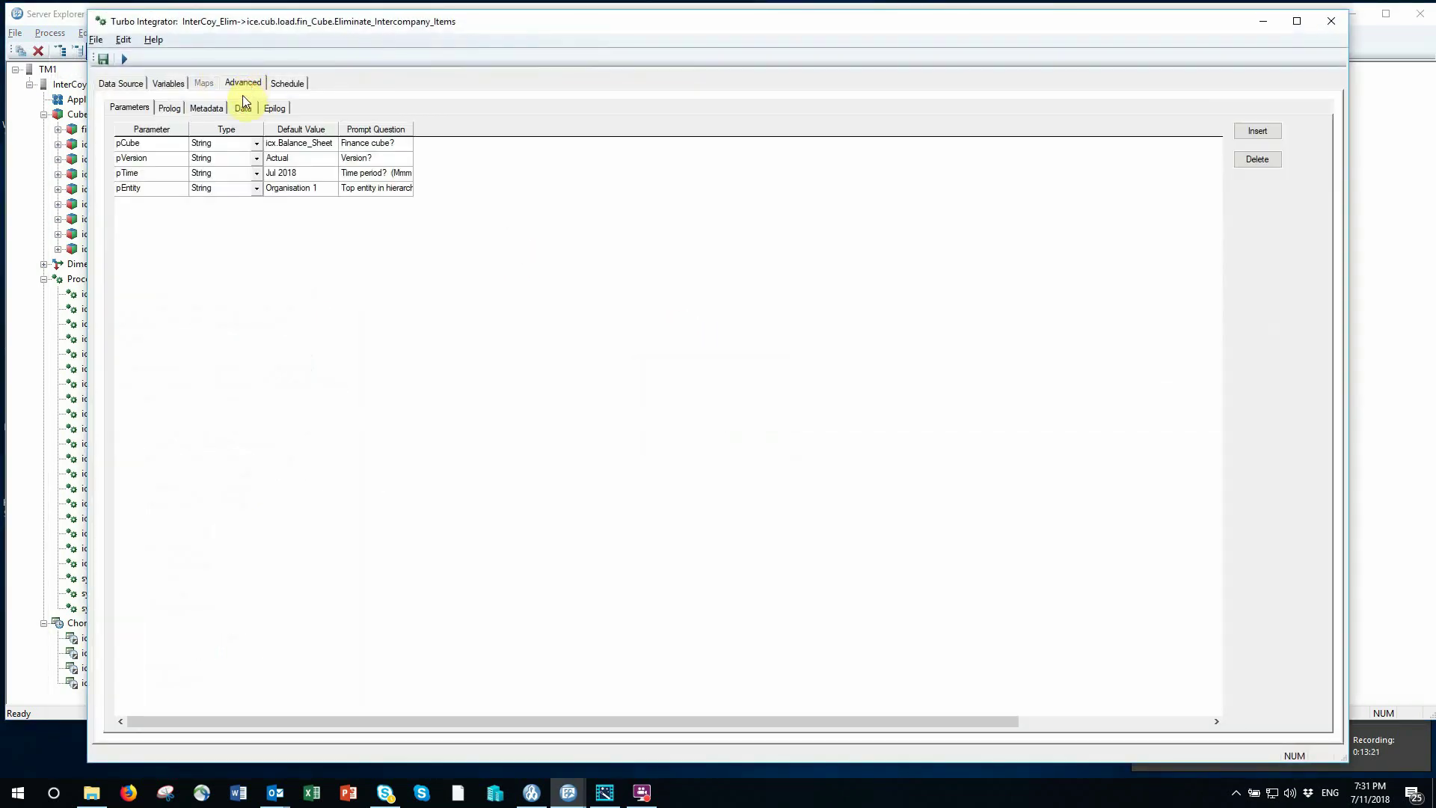
click(241, 108)
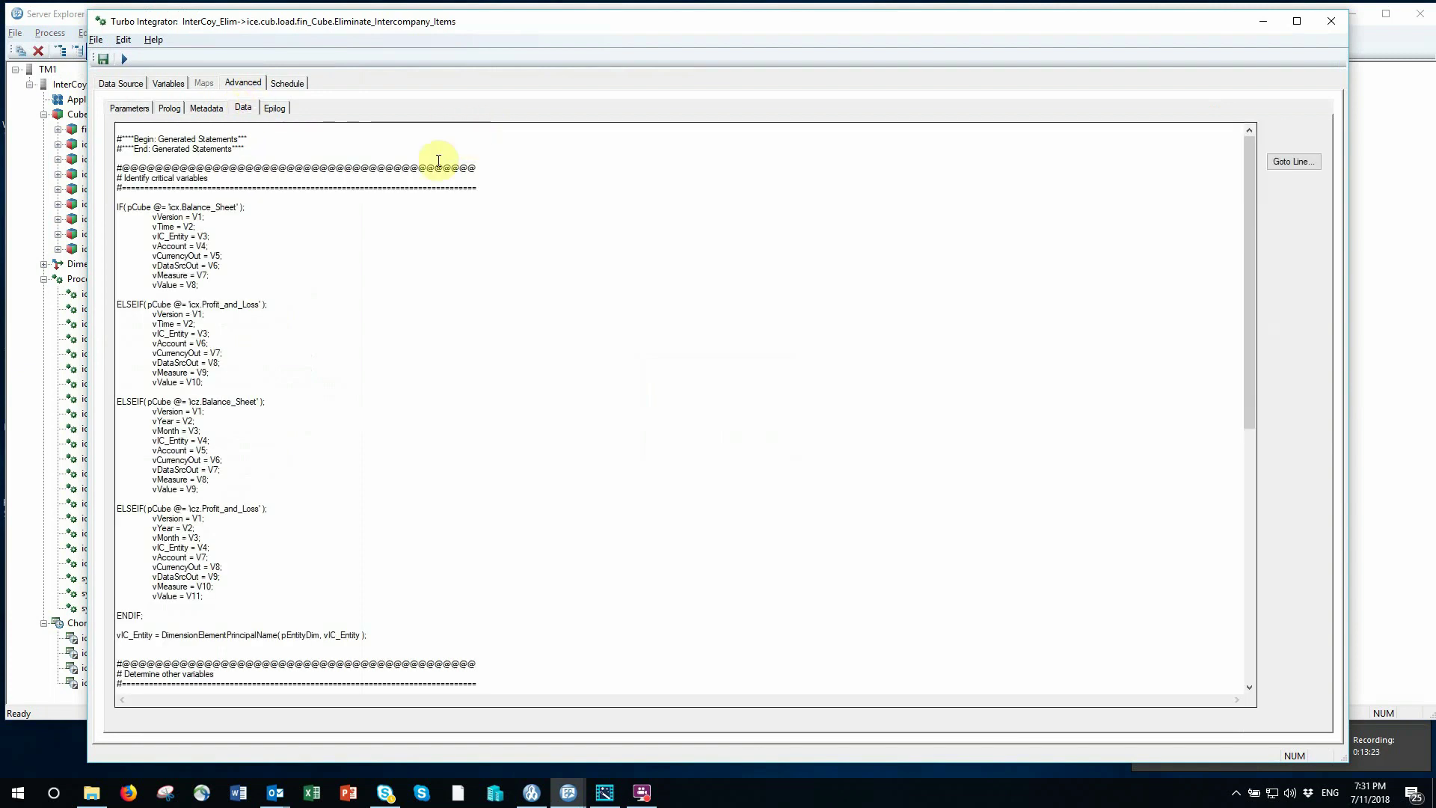
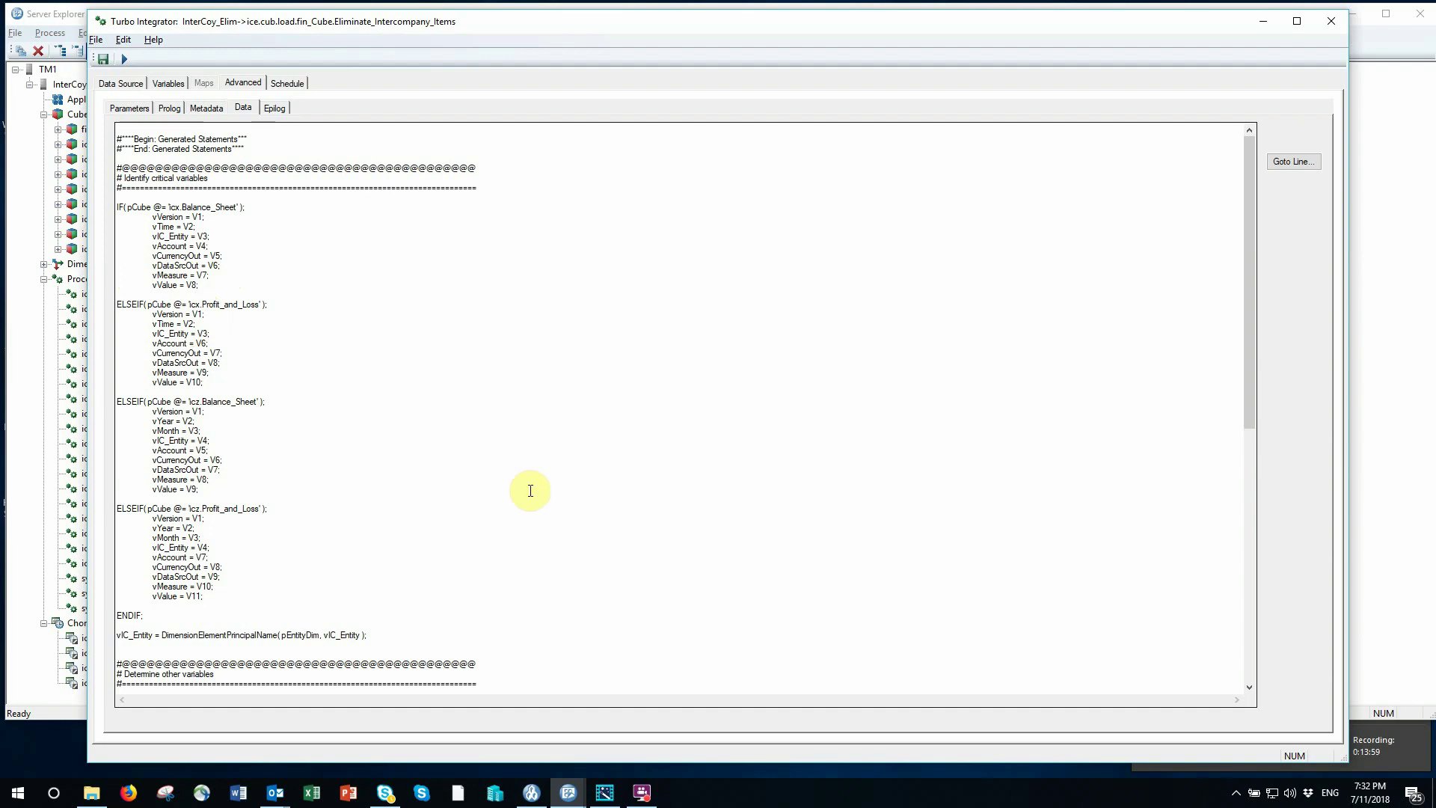
scroll(530, 490, down, 5)
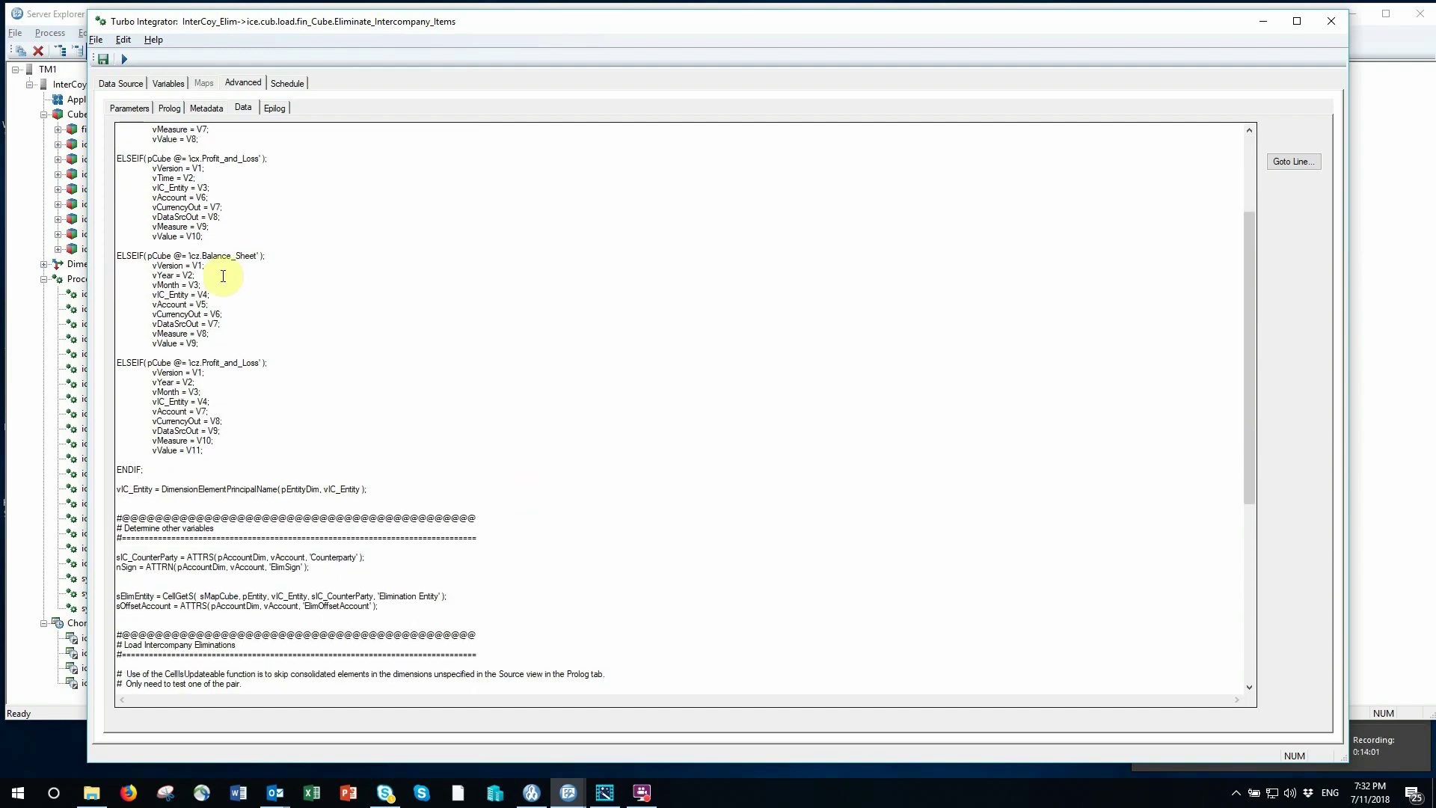
scroll(841, 392, down, 8)
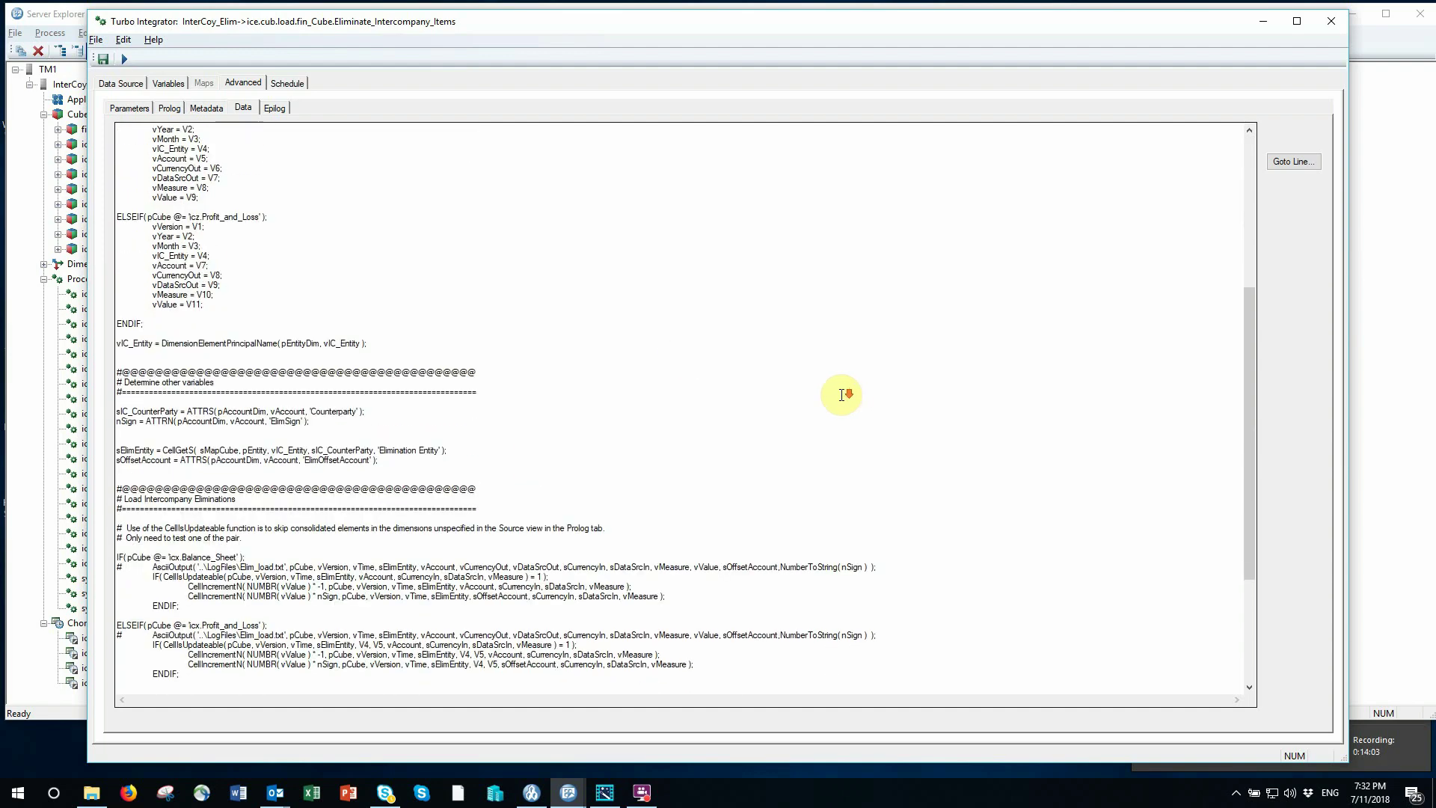
scroll(840, 394, down, 4)
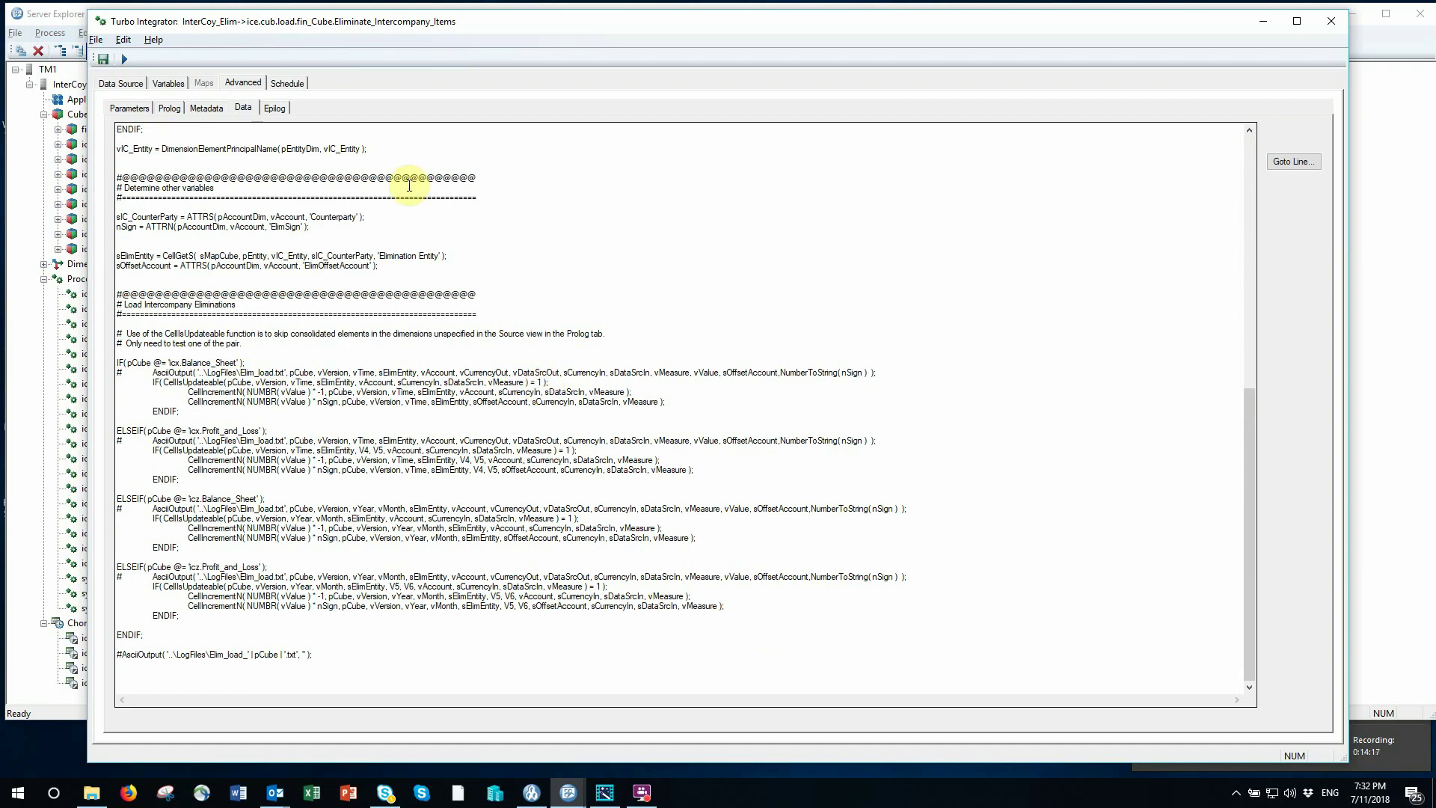
Look up the dimensions of the fin_Profit_and_Loss cube beside the elimination script, and close the process.
drag(500, 22, 782, 29)
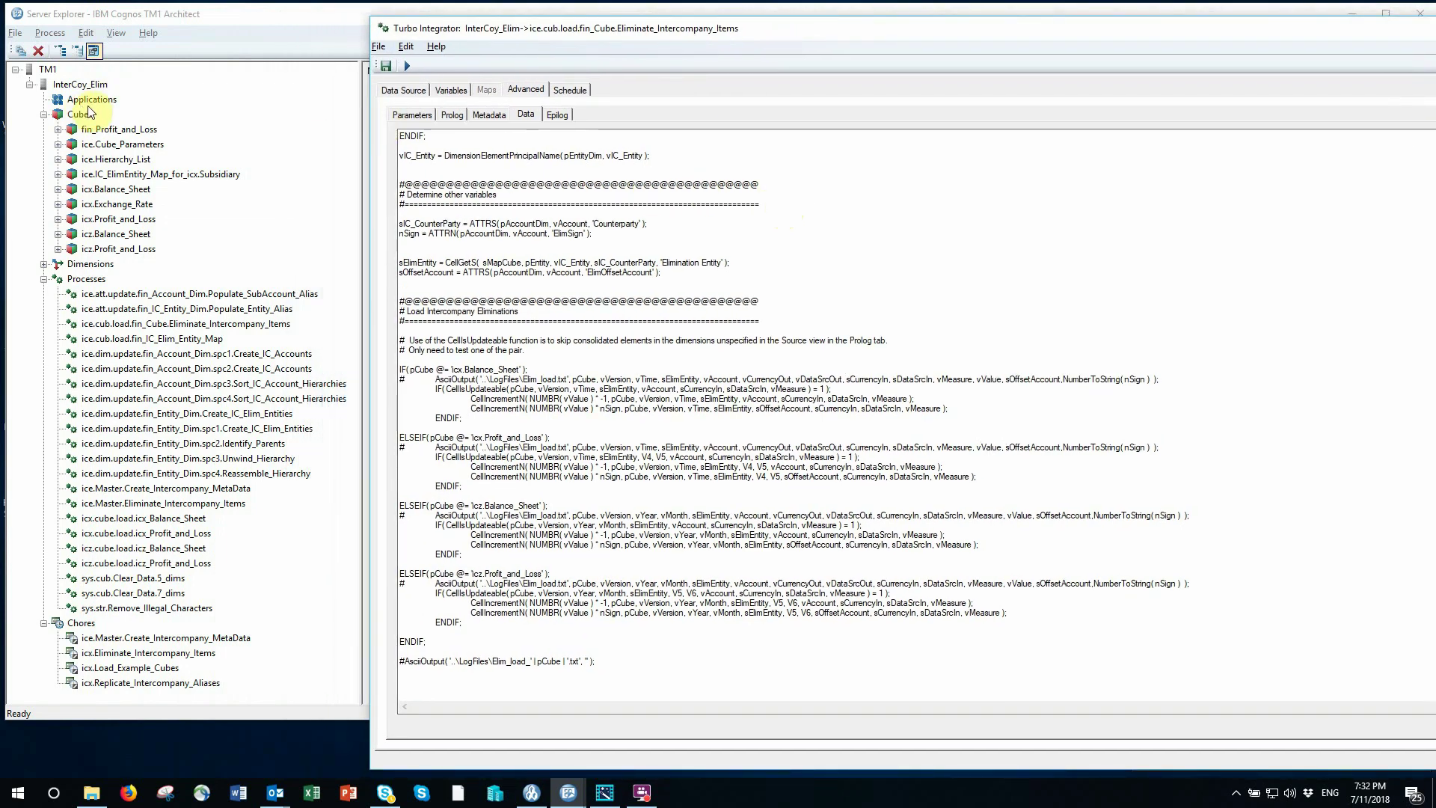
click(95, 133)
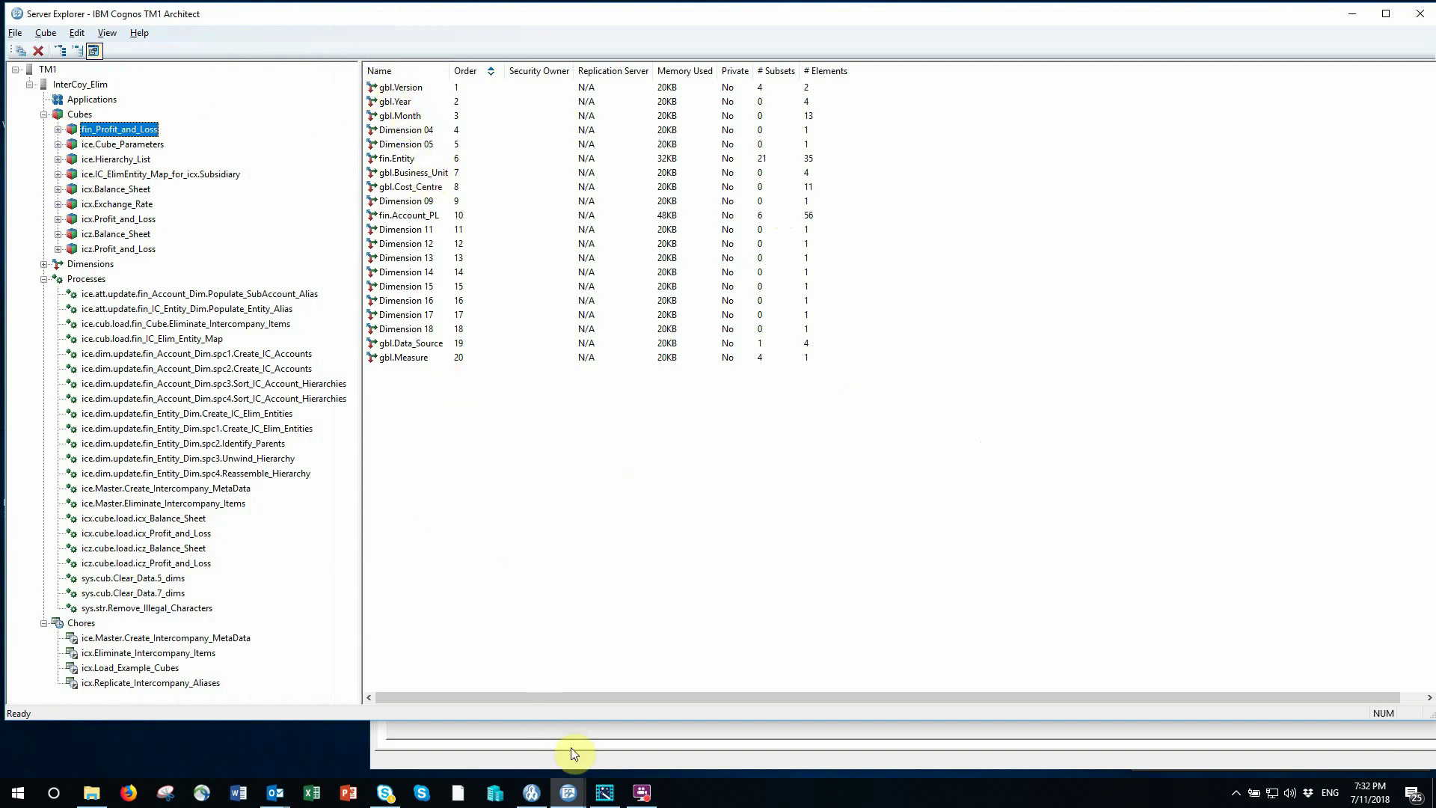
click(554, 757)
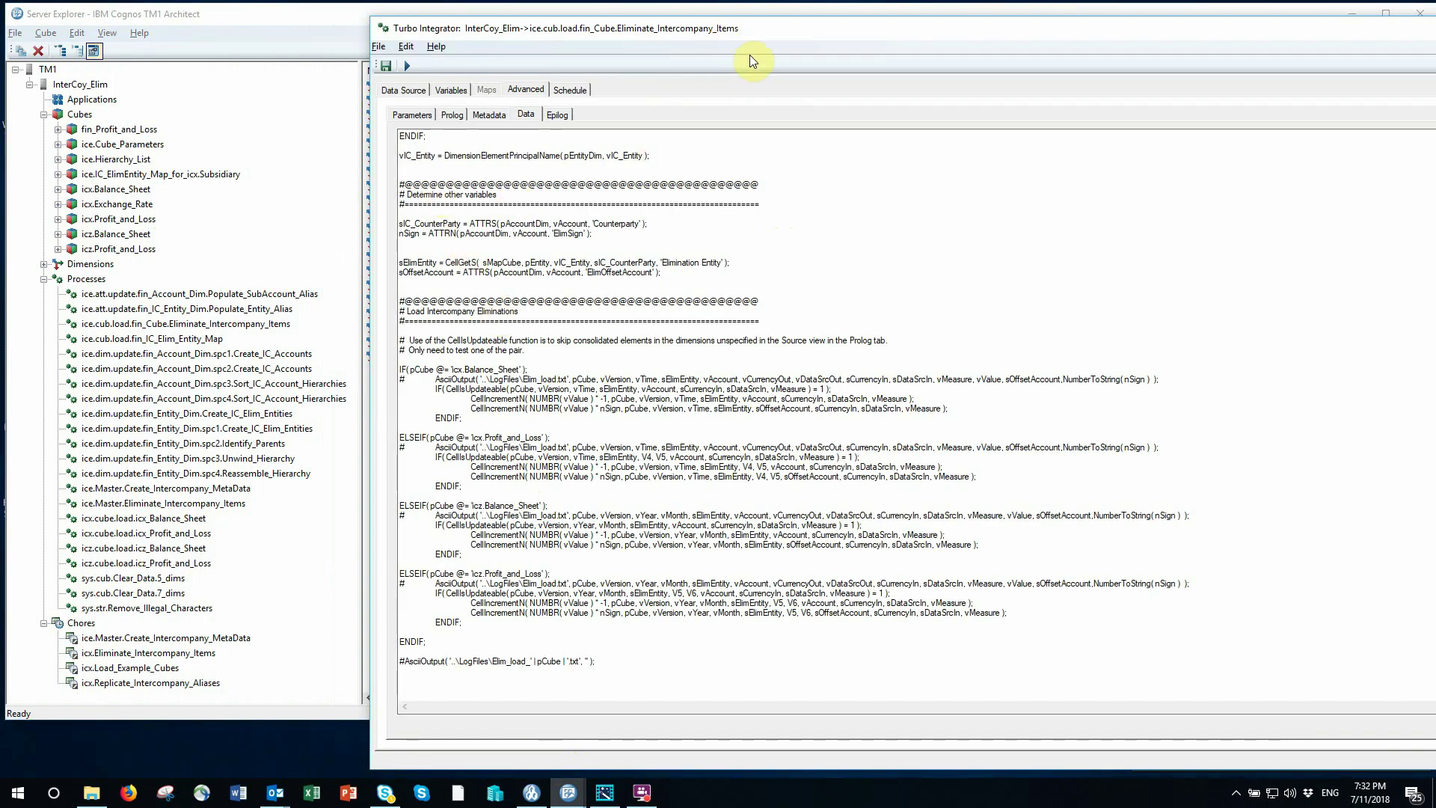
drag(777, 37, 518, 50)
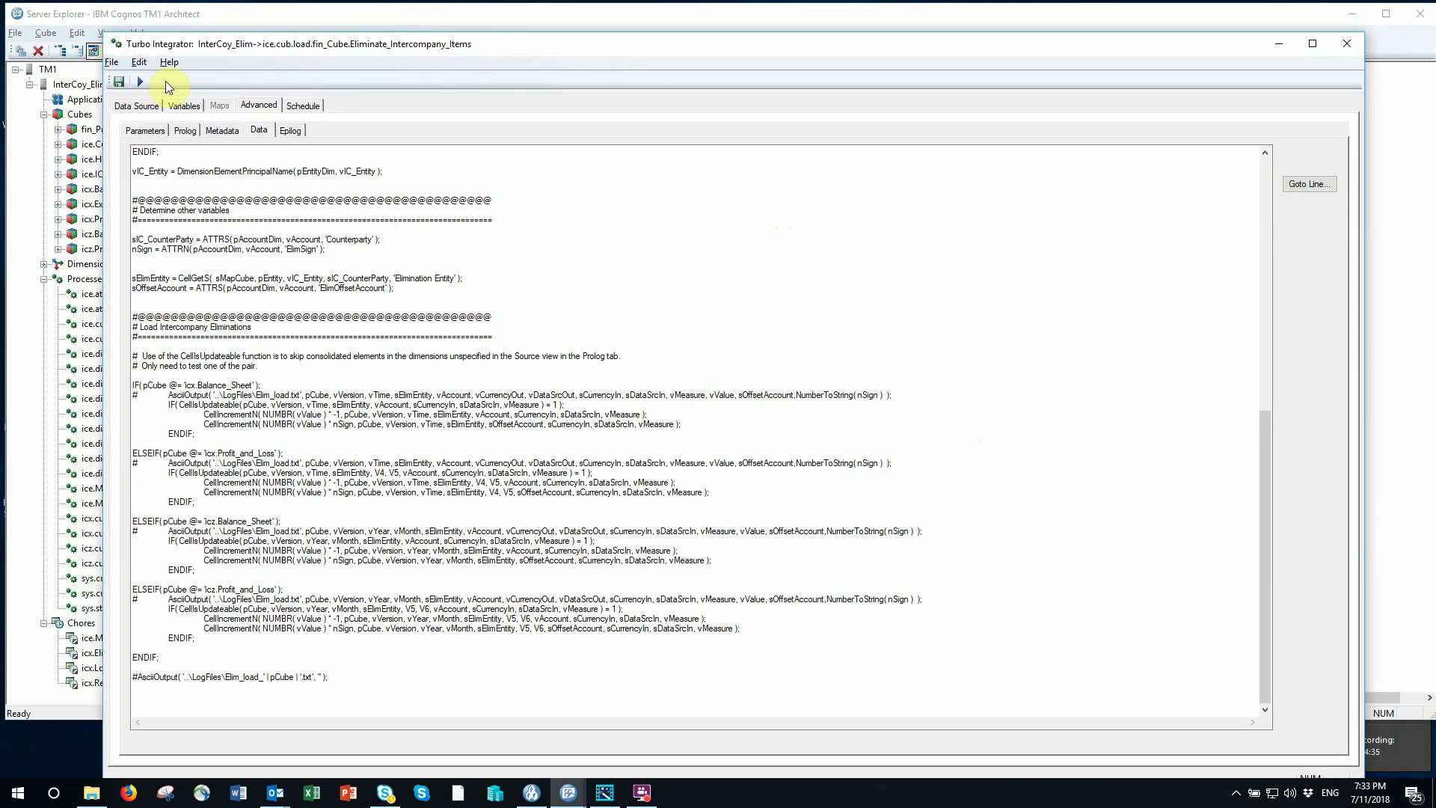
click(1344, 42)
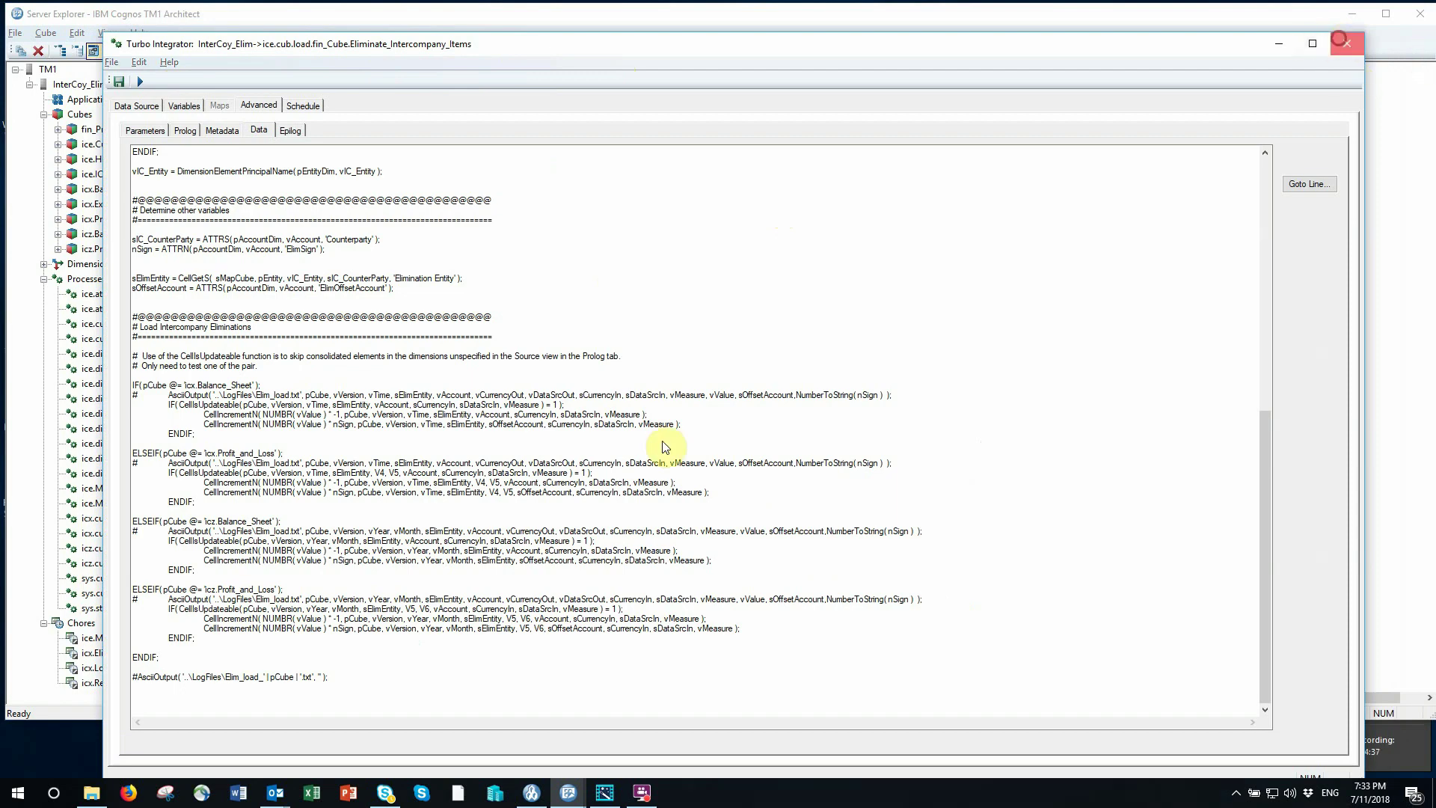
click(724, 439)
mouse_move(1264, 723)
click(1261, 747)
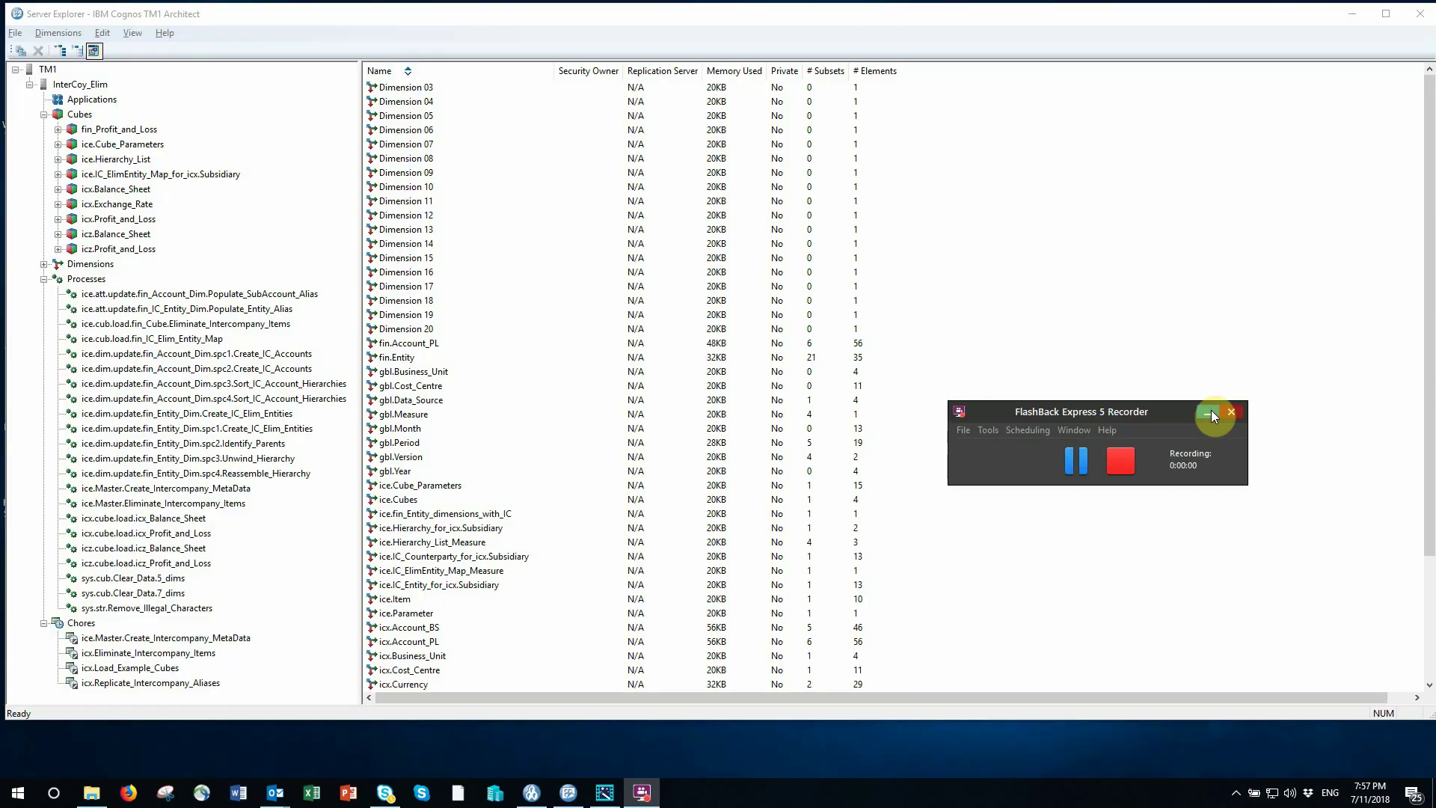
drag(1084, 414, 1273, 703)
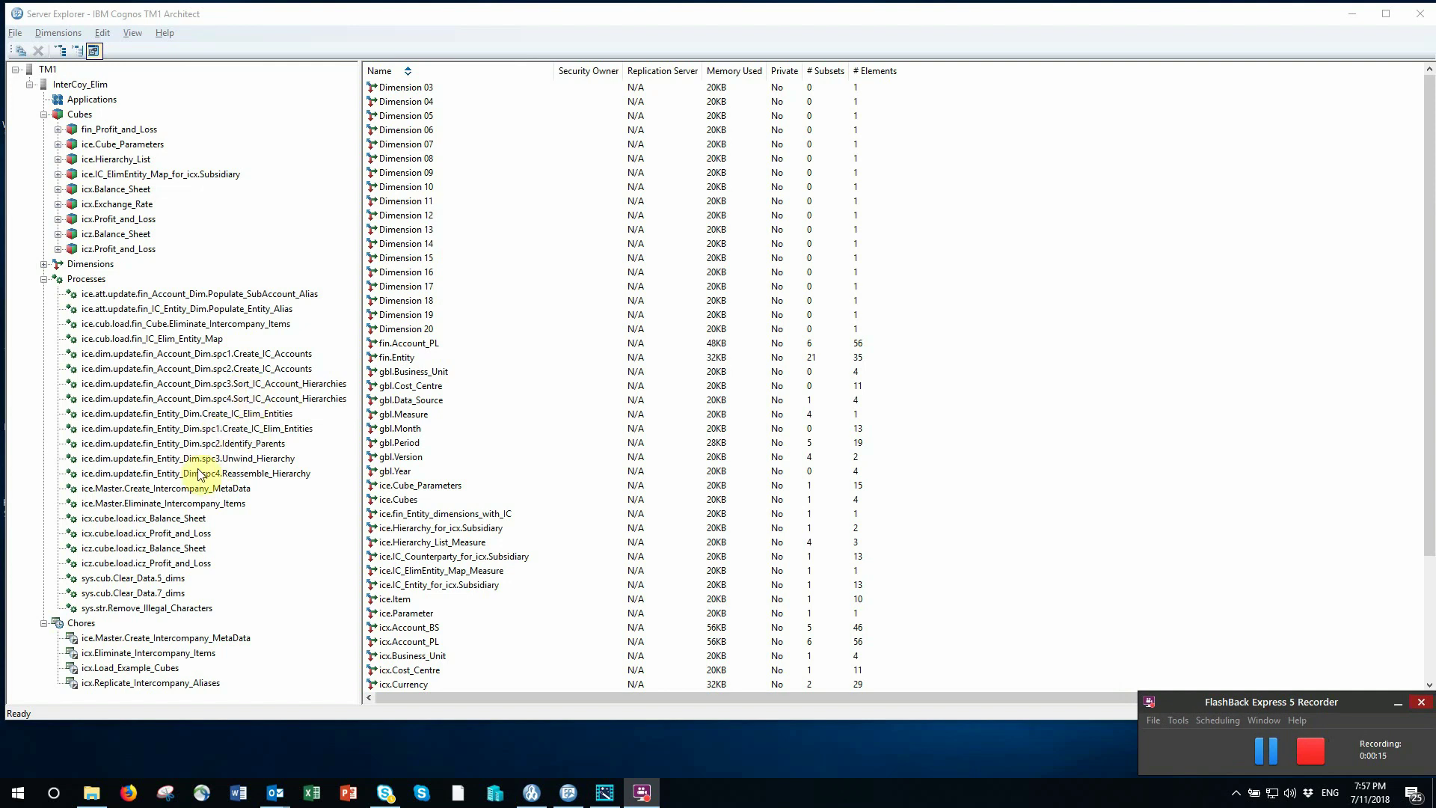
Review the process sequence of the icx.Eliminate_Intercompany_Items chore and run the chore.
click(154, 658)
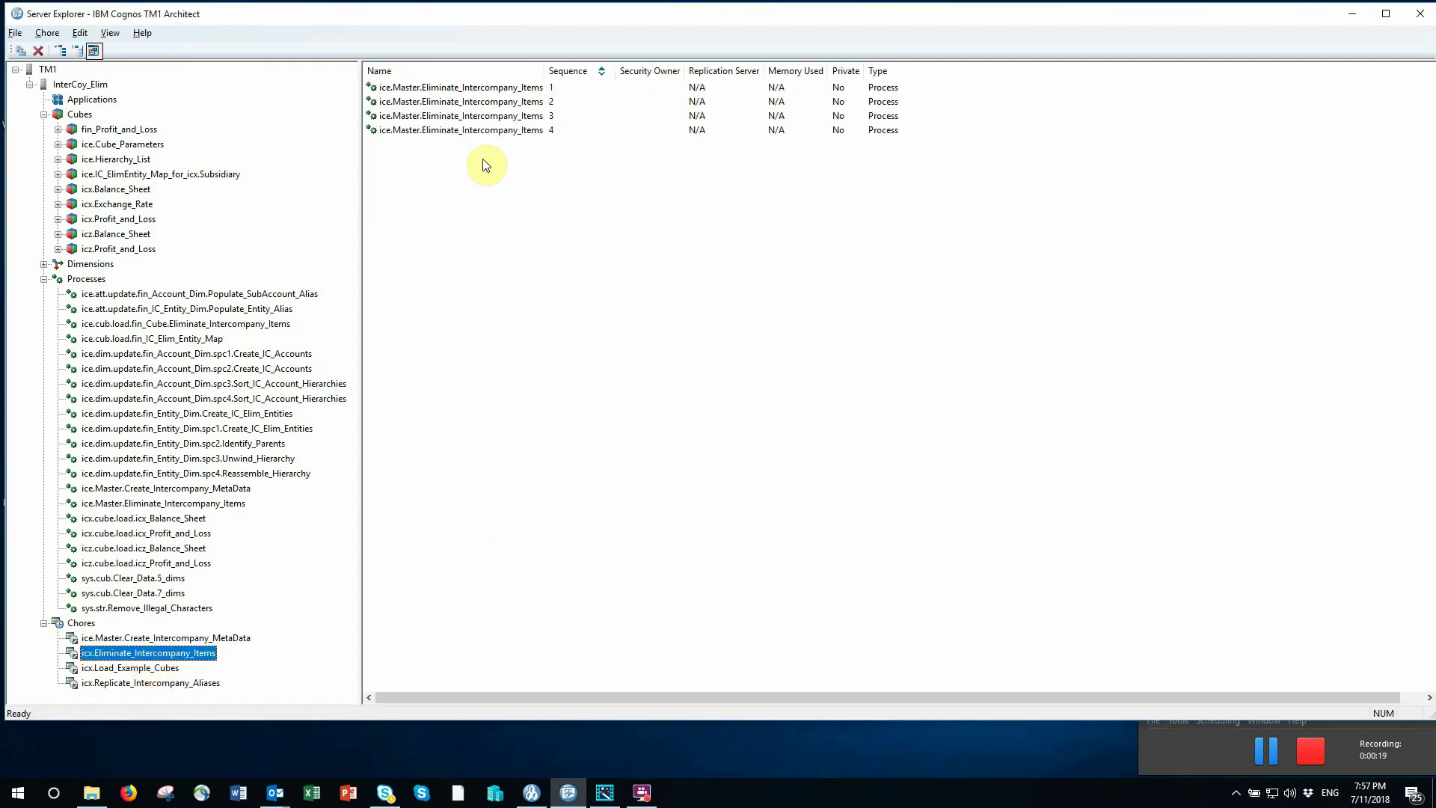
click(459, 89)
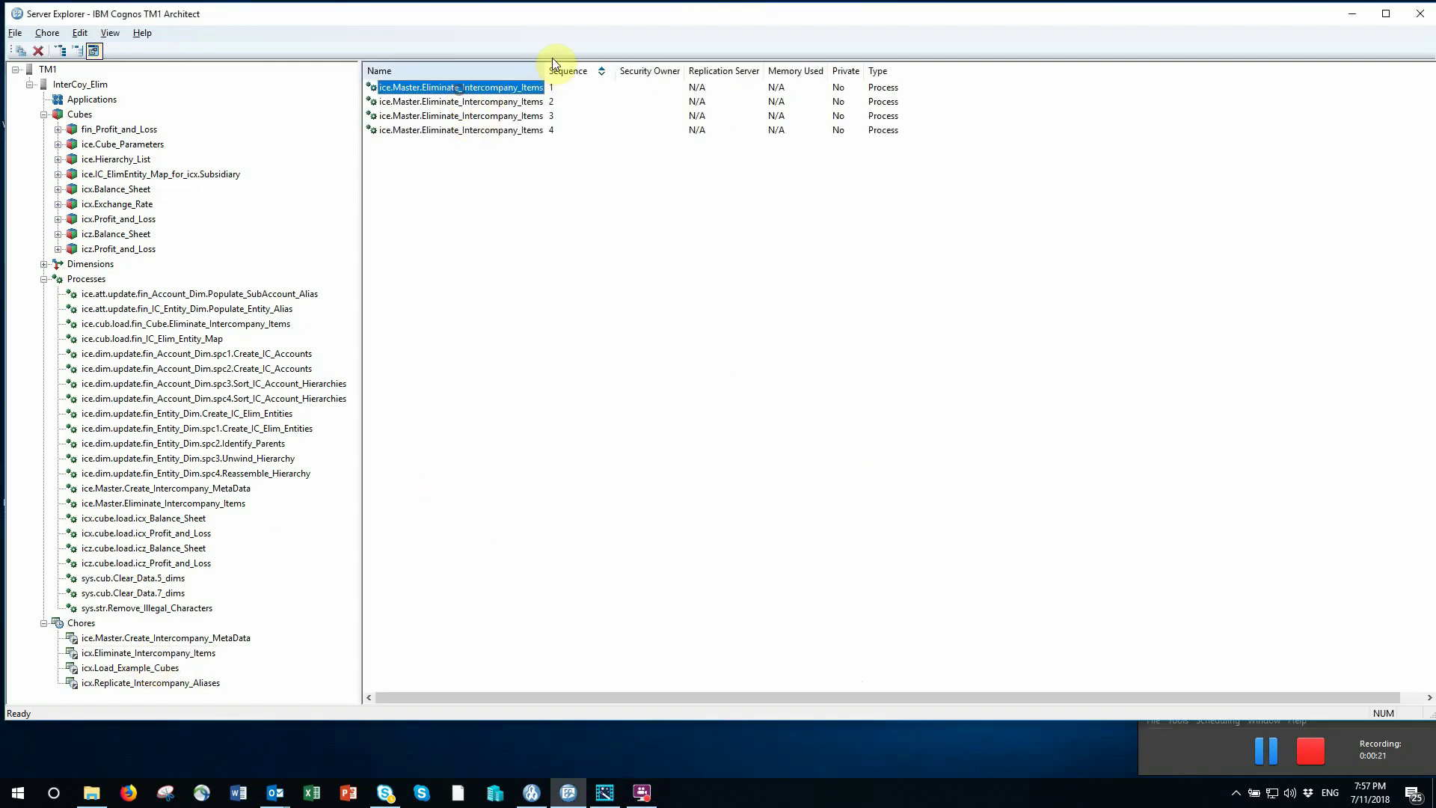
drag(538, 68, 567, 69)
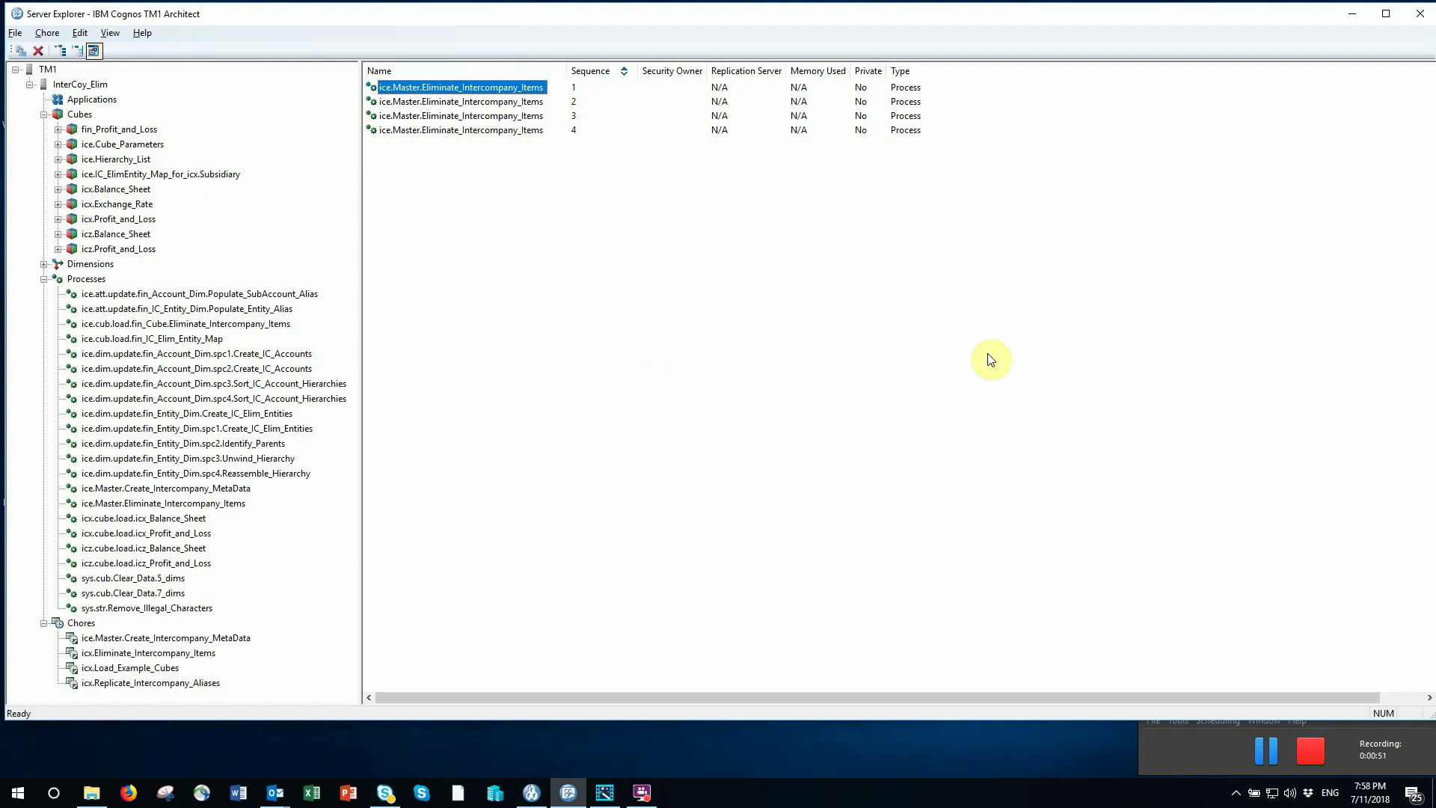
right_click(175, 655)
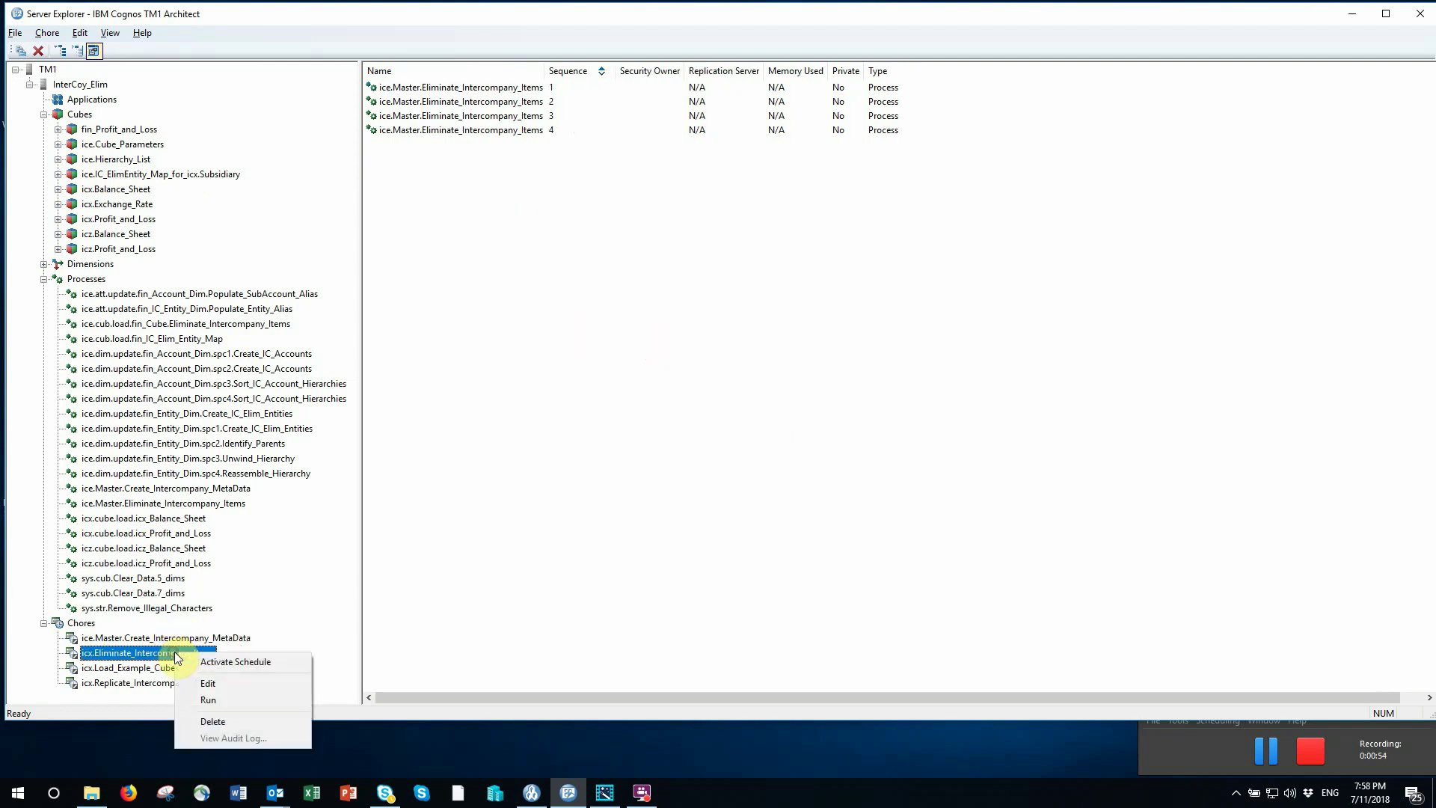
click(232, 703)
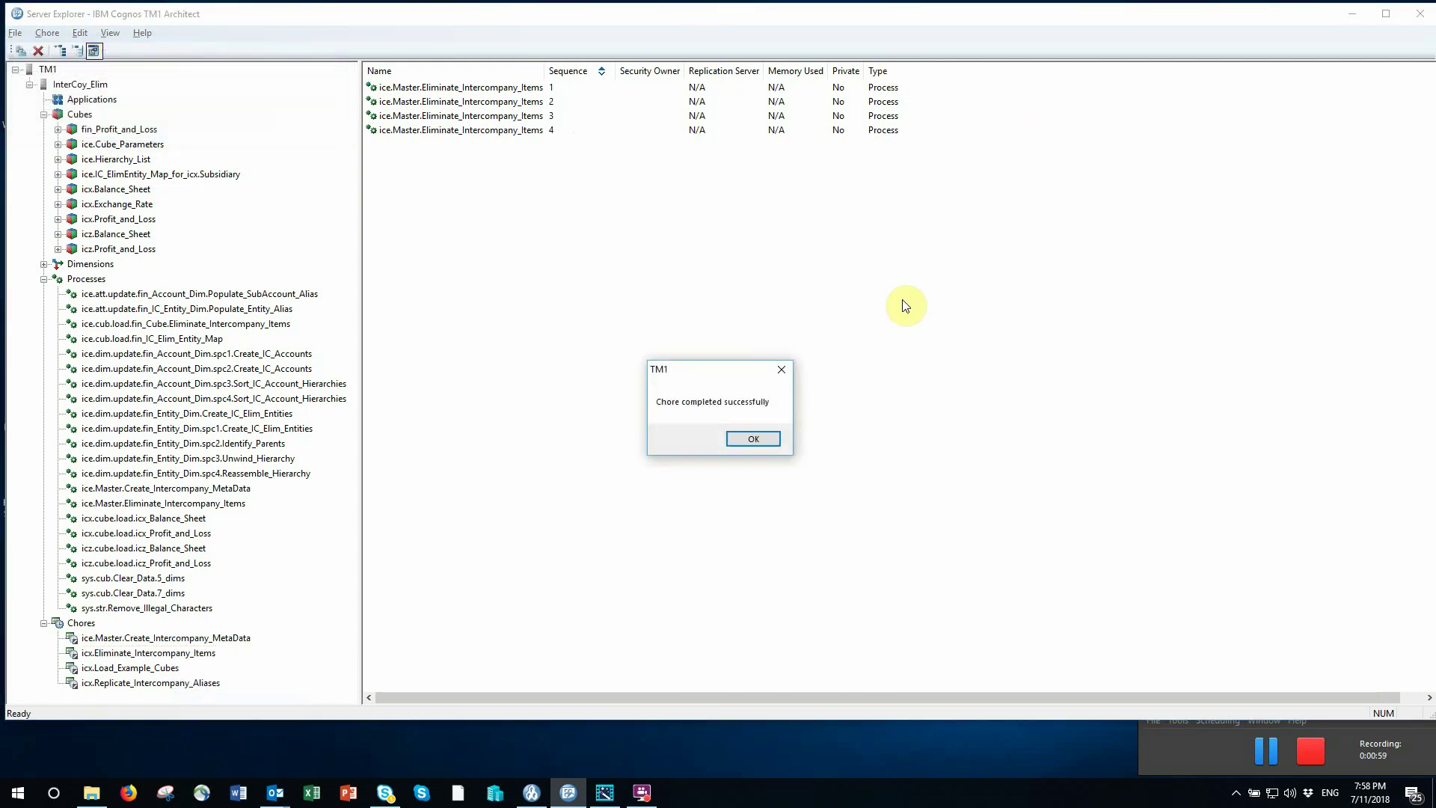
click(753, 440)
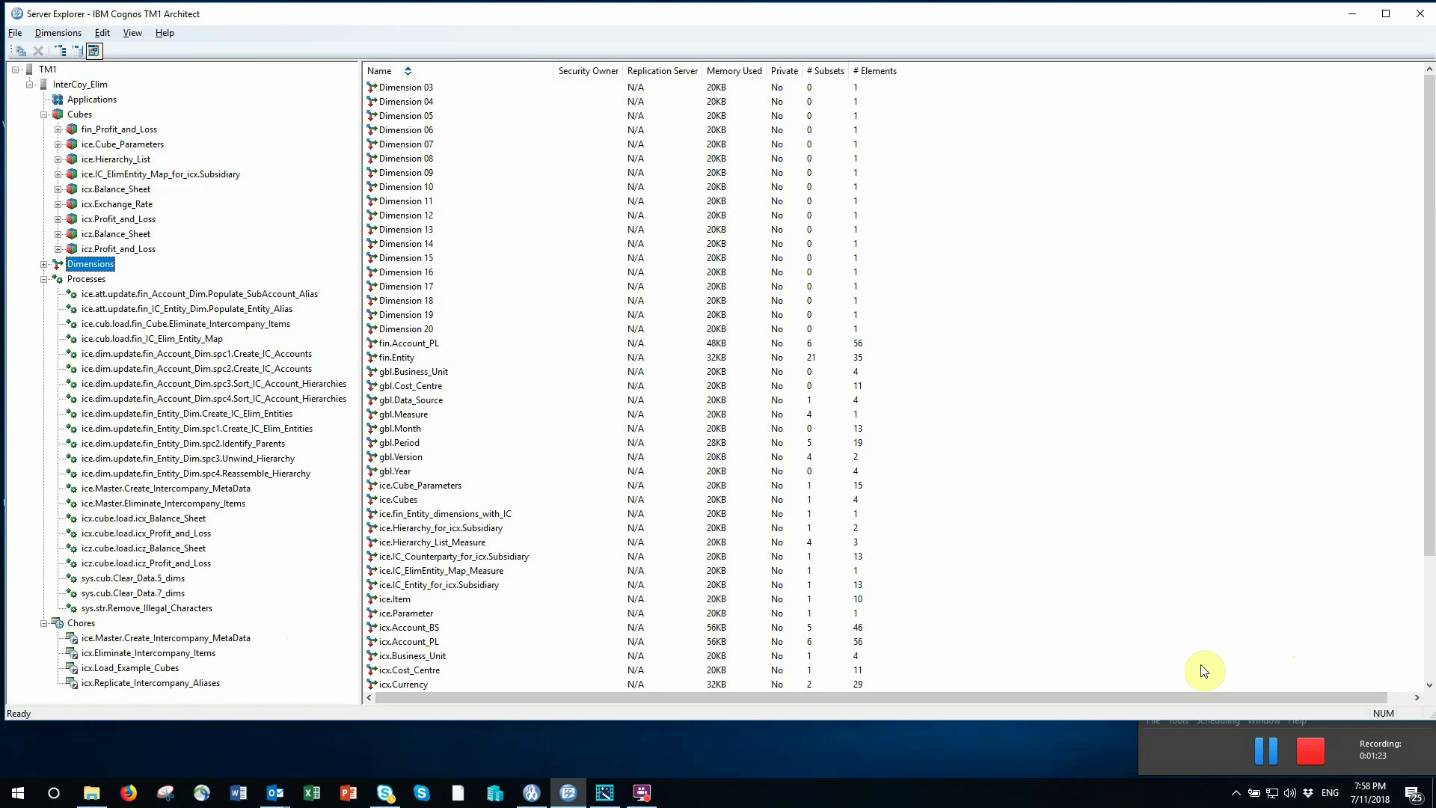
click(1264, 750)
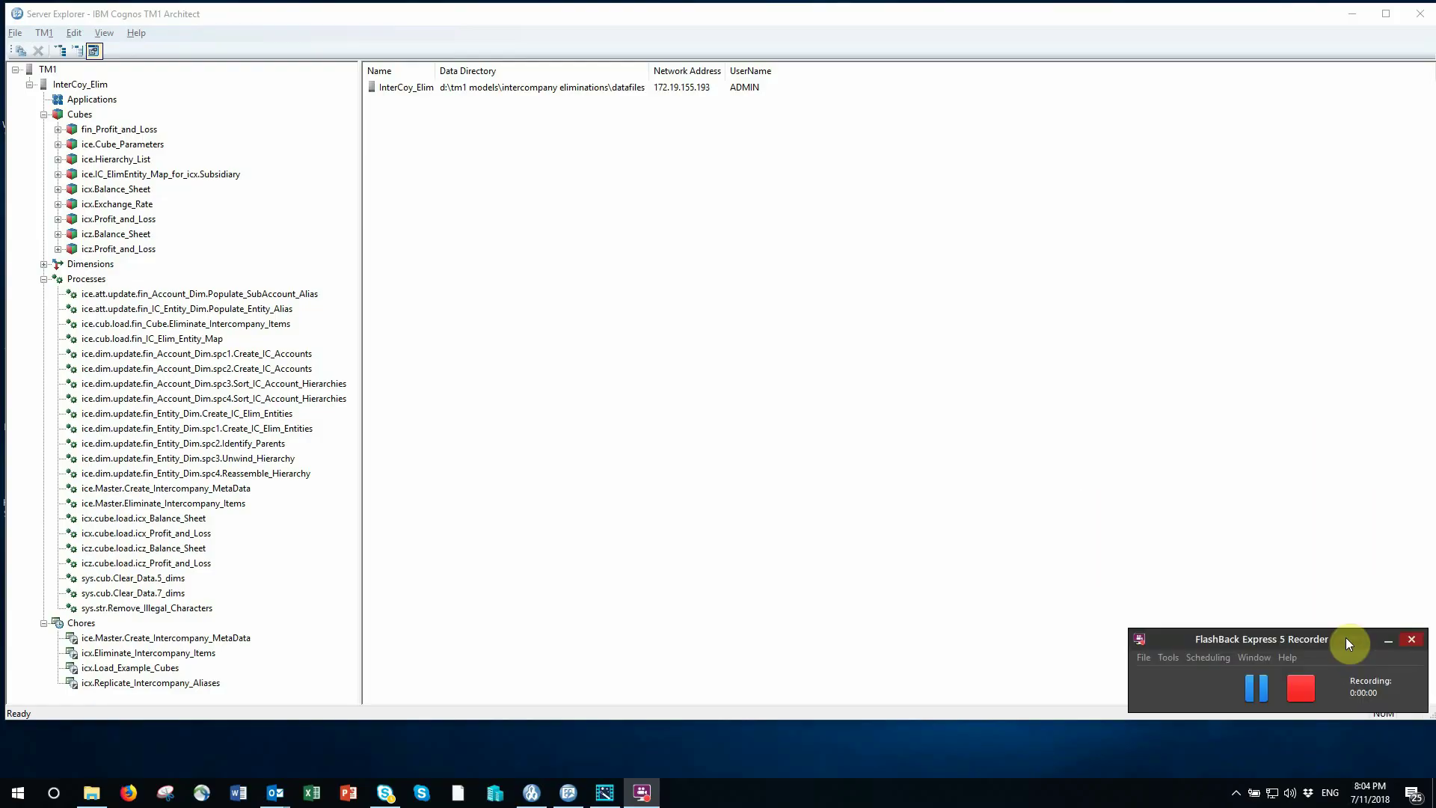
drag(1349, 644, 1359, 708)
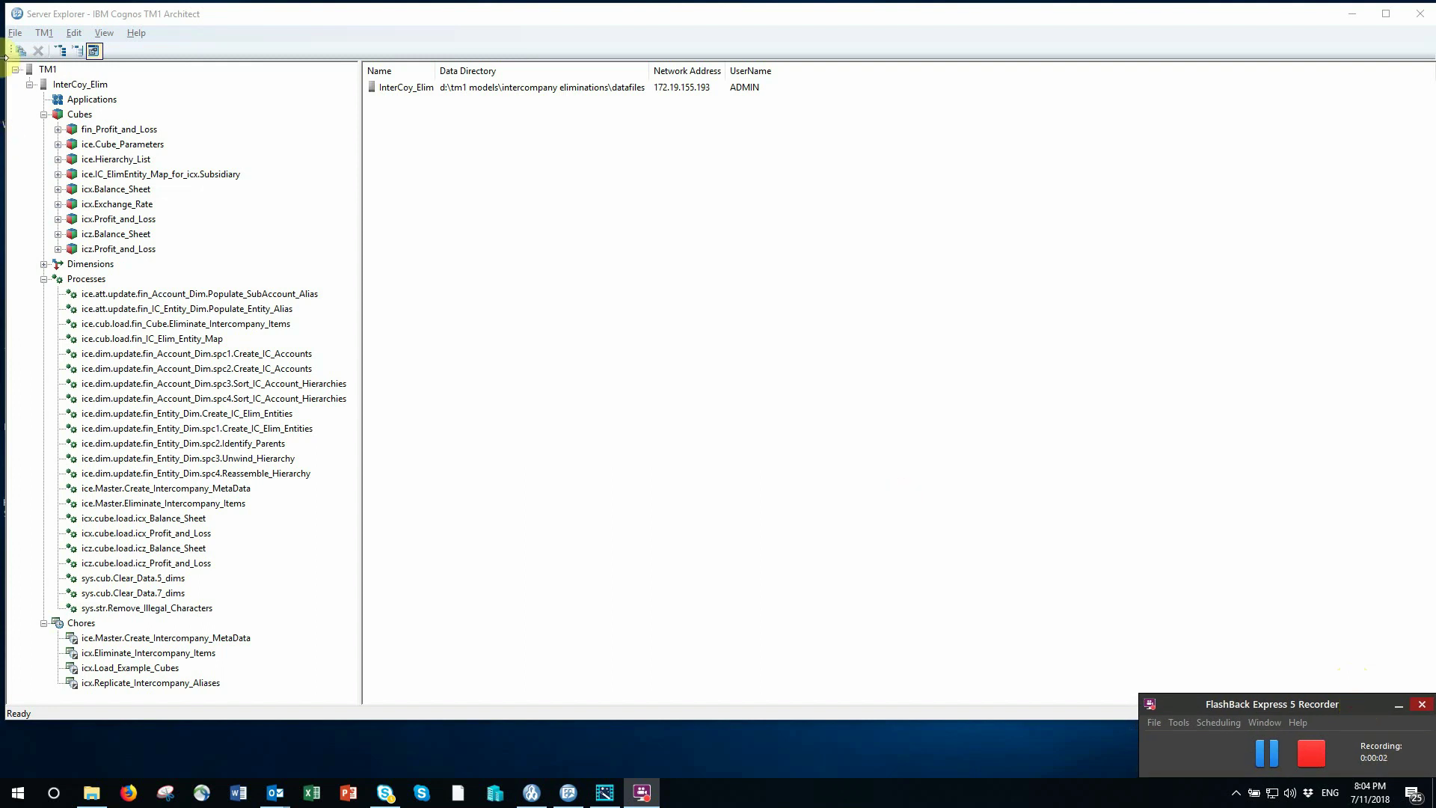
Open the Organisation_1 view of the icx.Balance_Sheet cube and maximize it to inspect the intercompany balances.
click(58, 189)
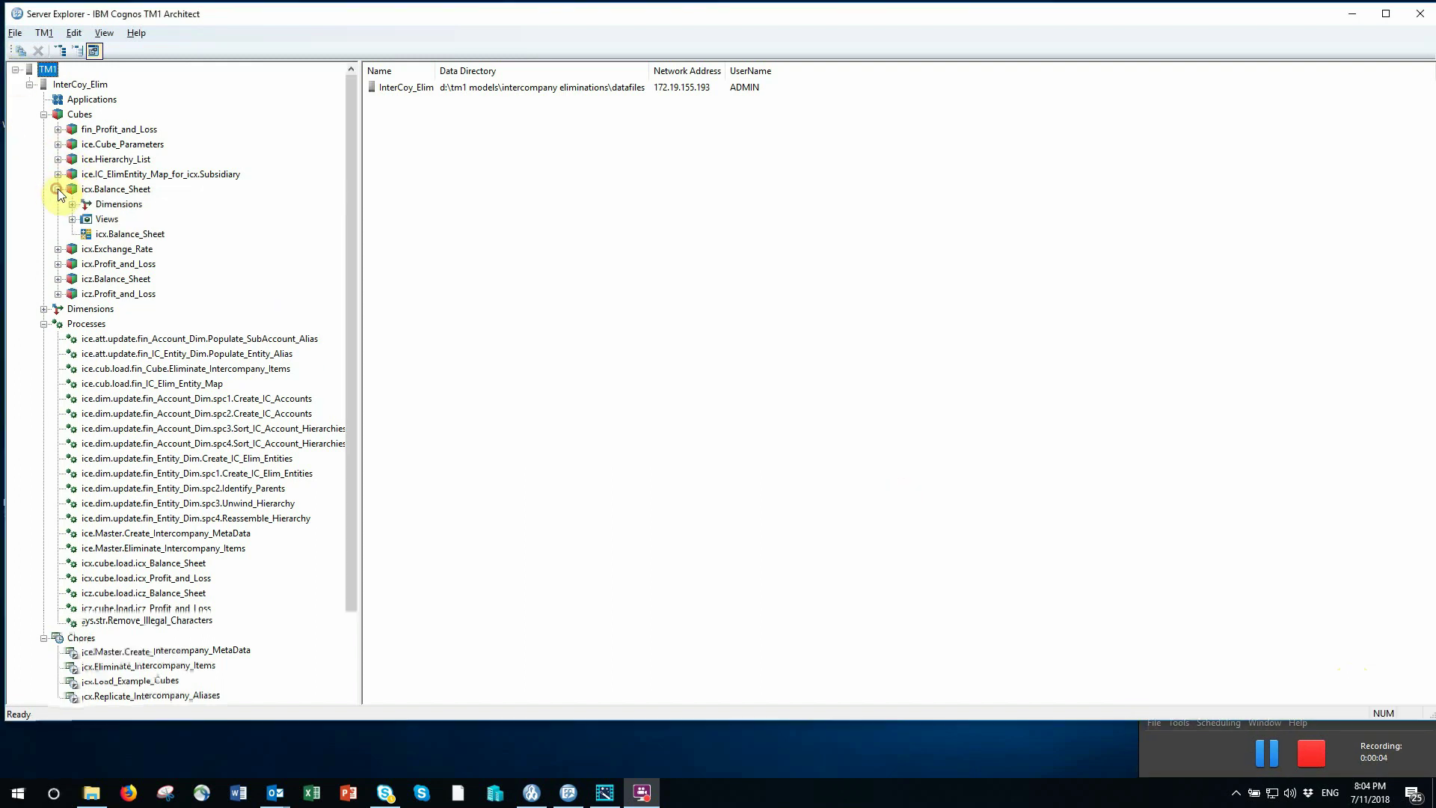
click(71, 219)
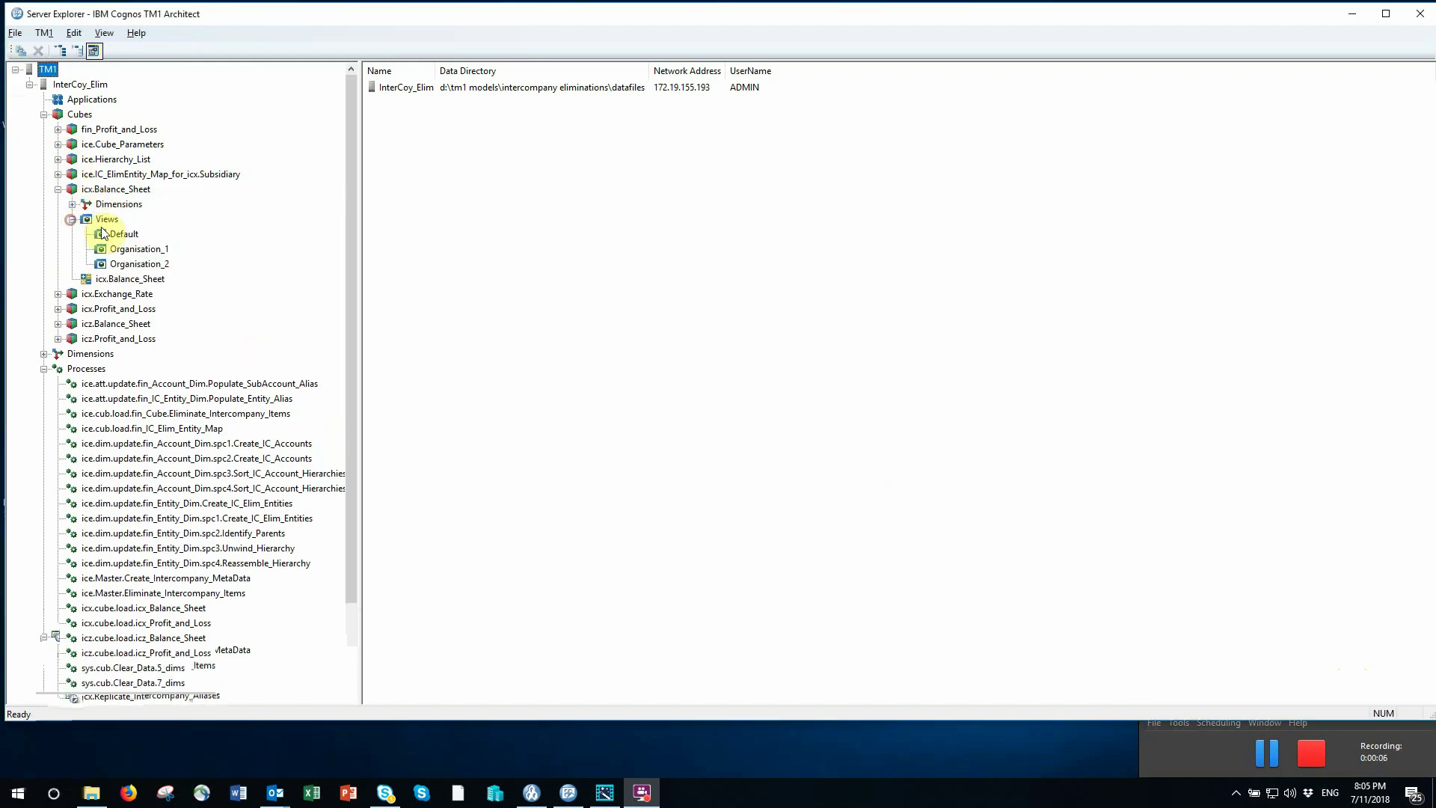
double_click(139, 249)
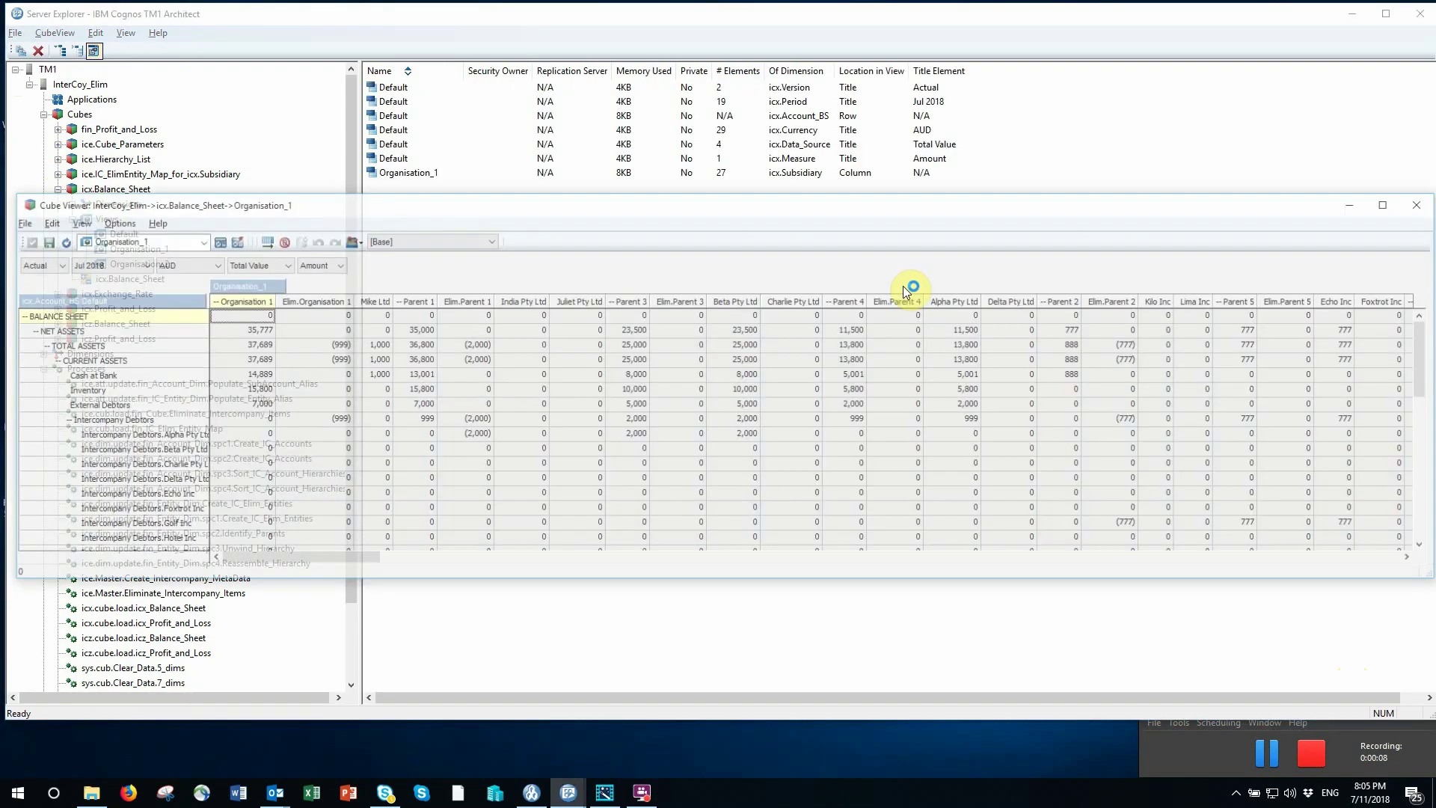
double_click(925, 205)
click(925, 208)
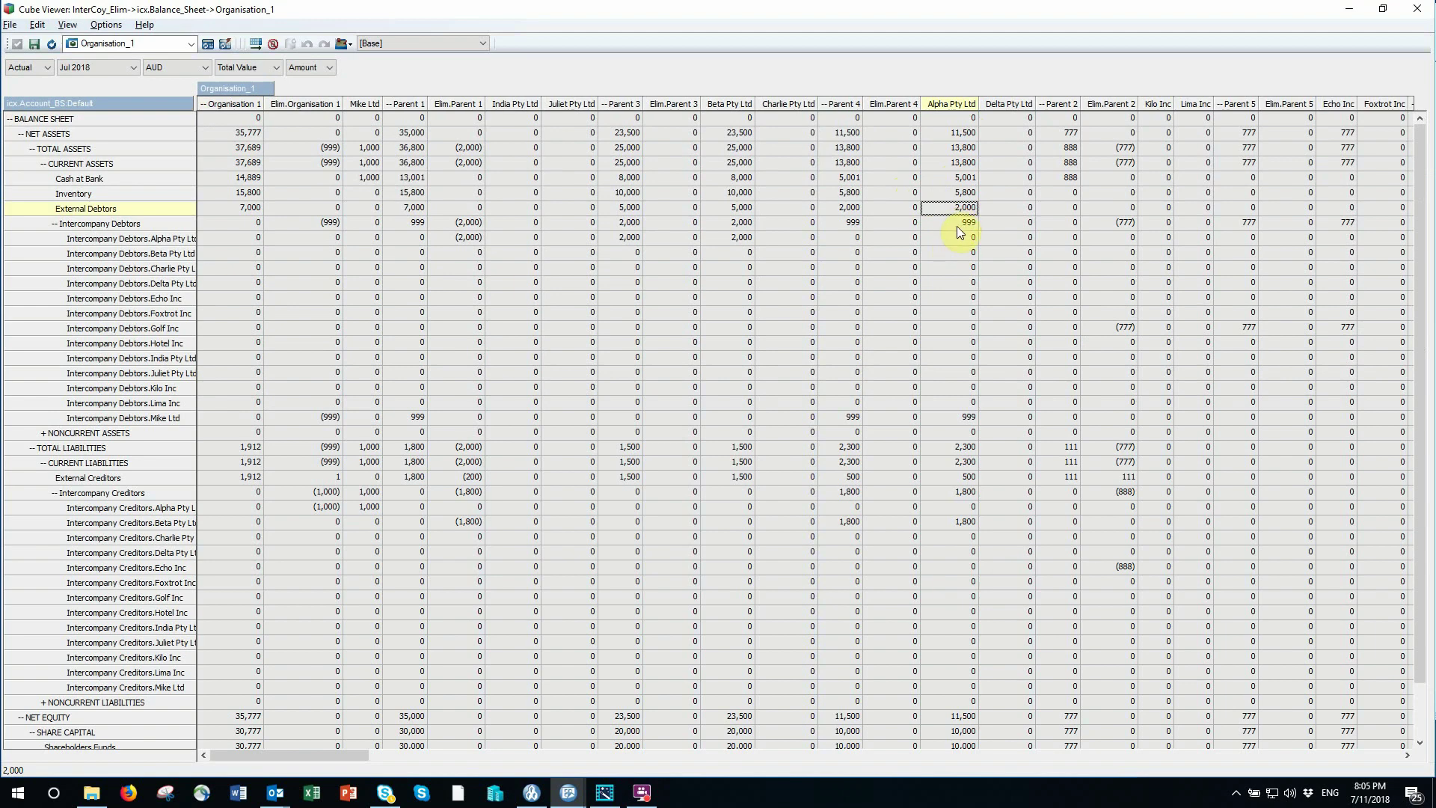
Widen the account name column and trace the Alpha–Beta intercompany balances to their Elim.Parent 1 entries, including the External Creditors difference.
click(959, 523)
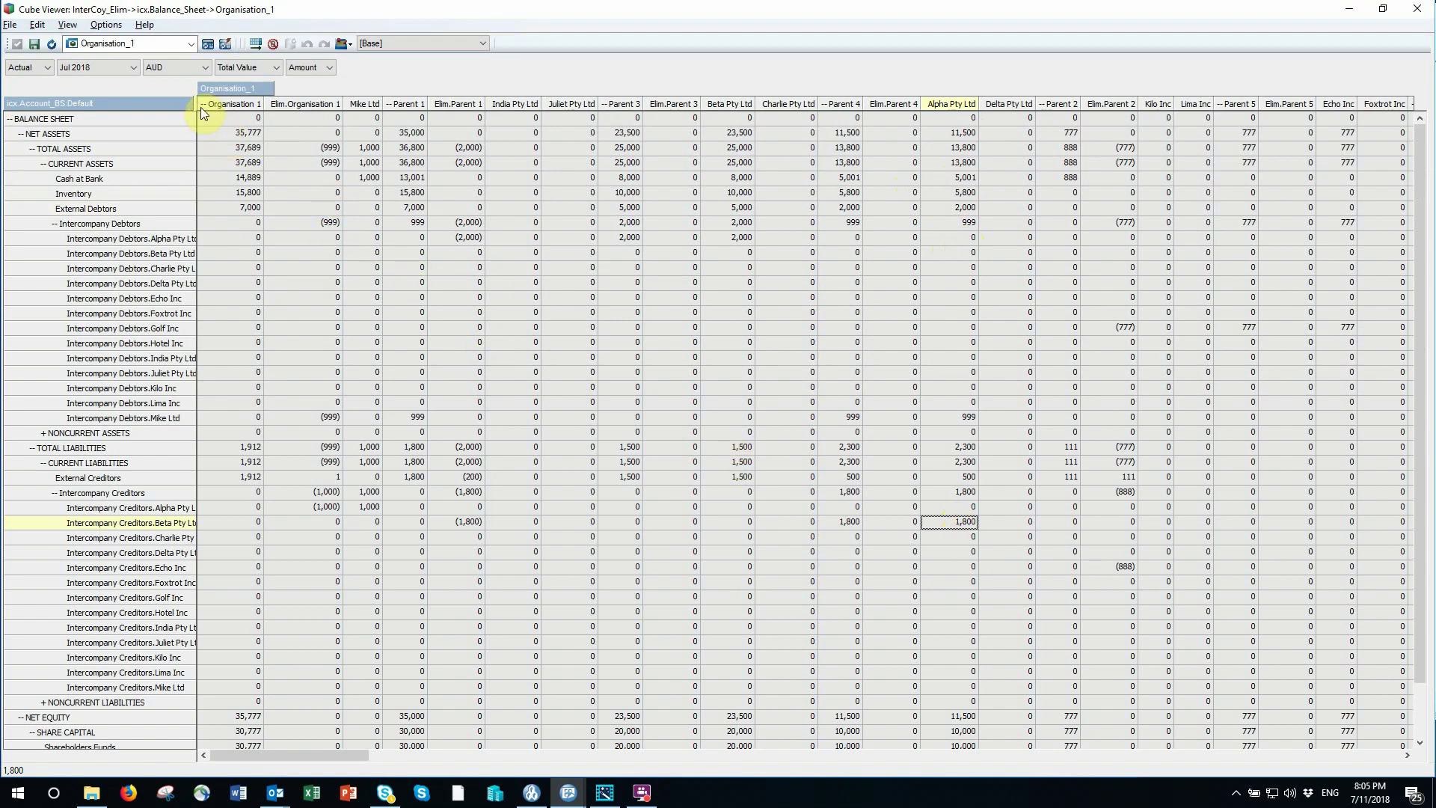
drag(190, 100, 225, 100)
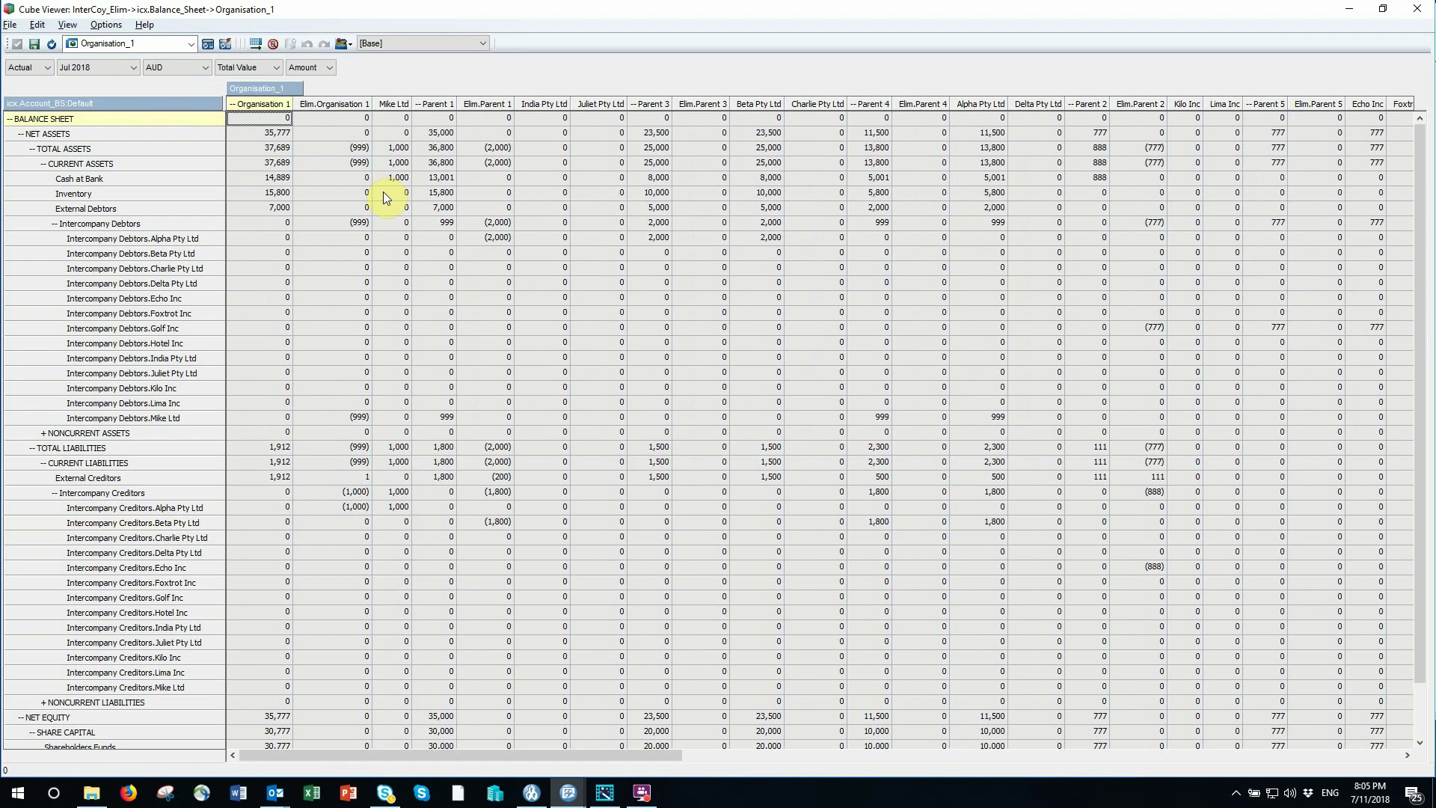
click(1002, 524)
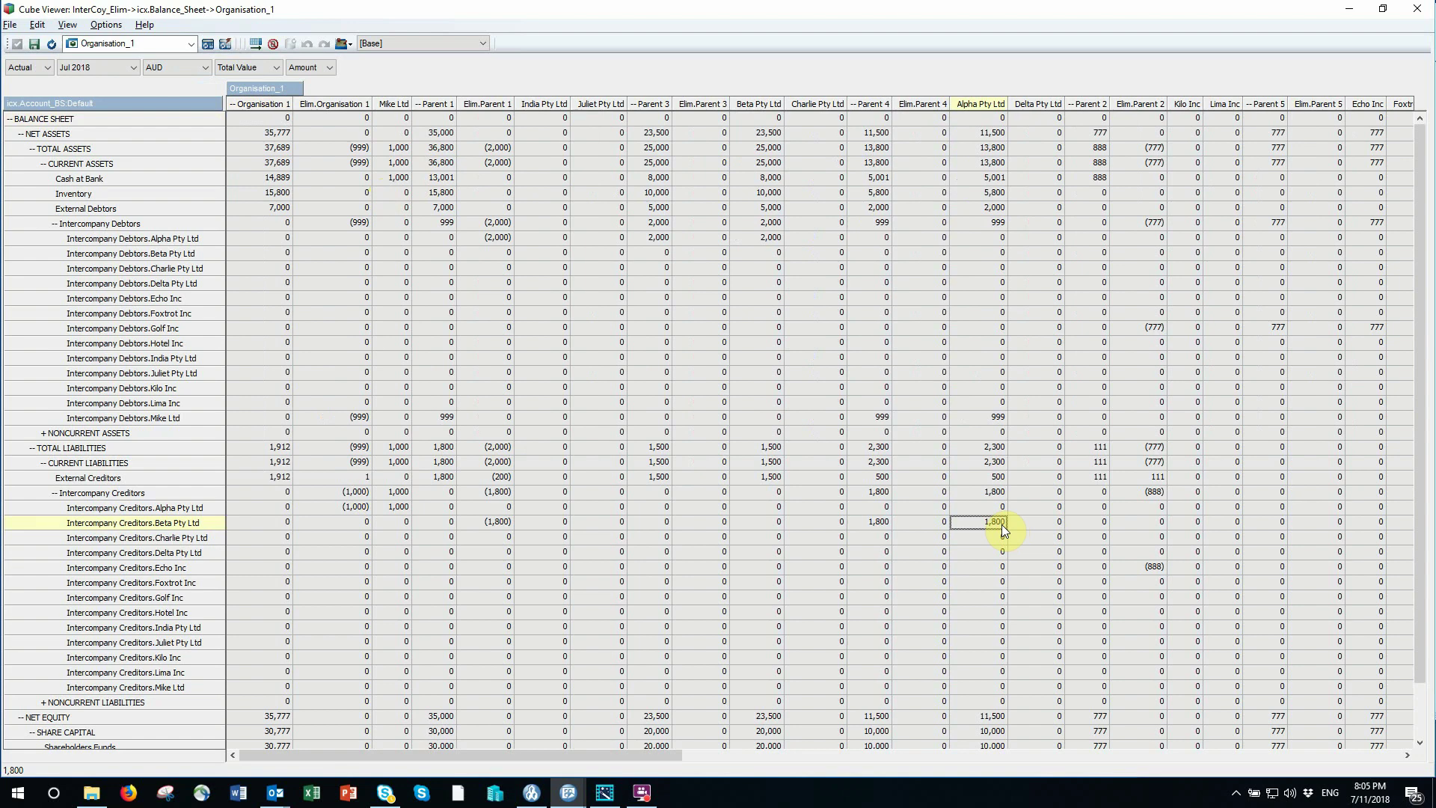
click(771, 238)
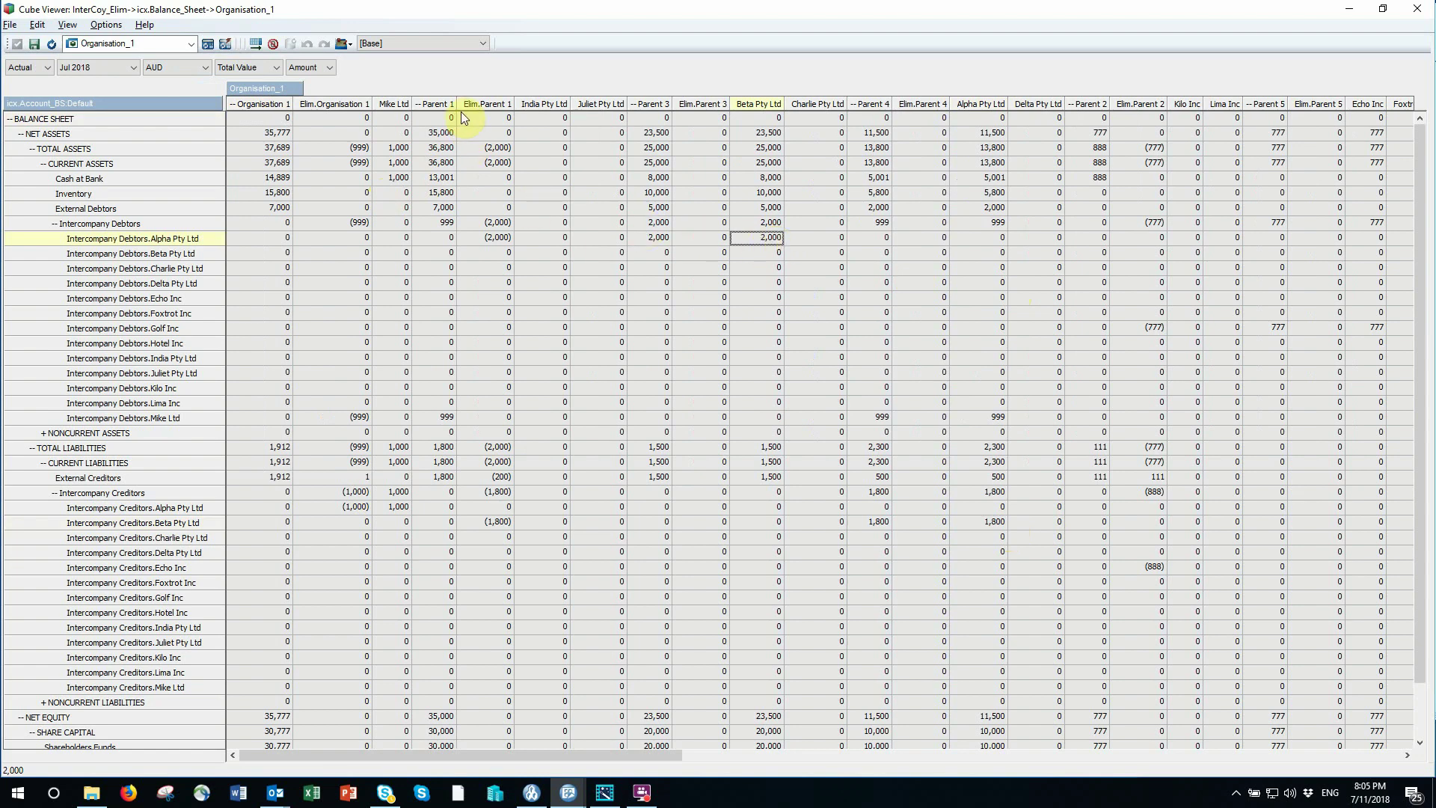
click(491, 239)
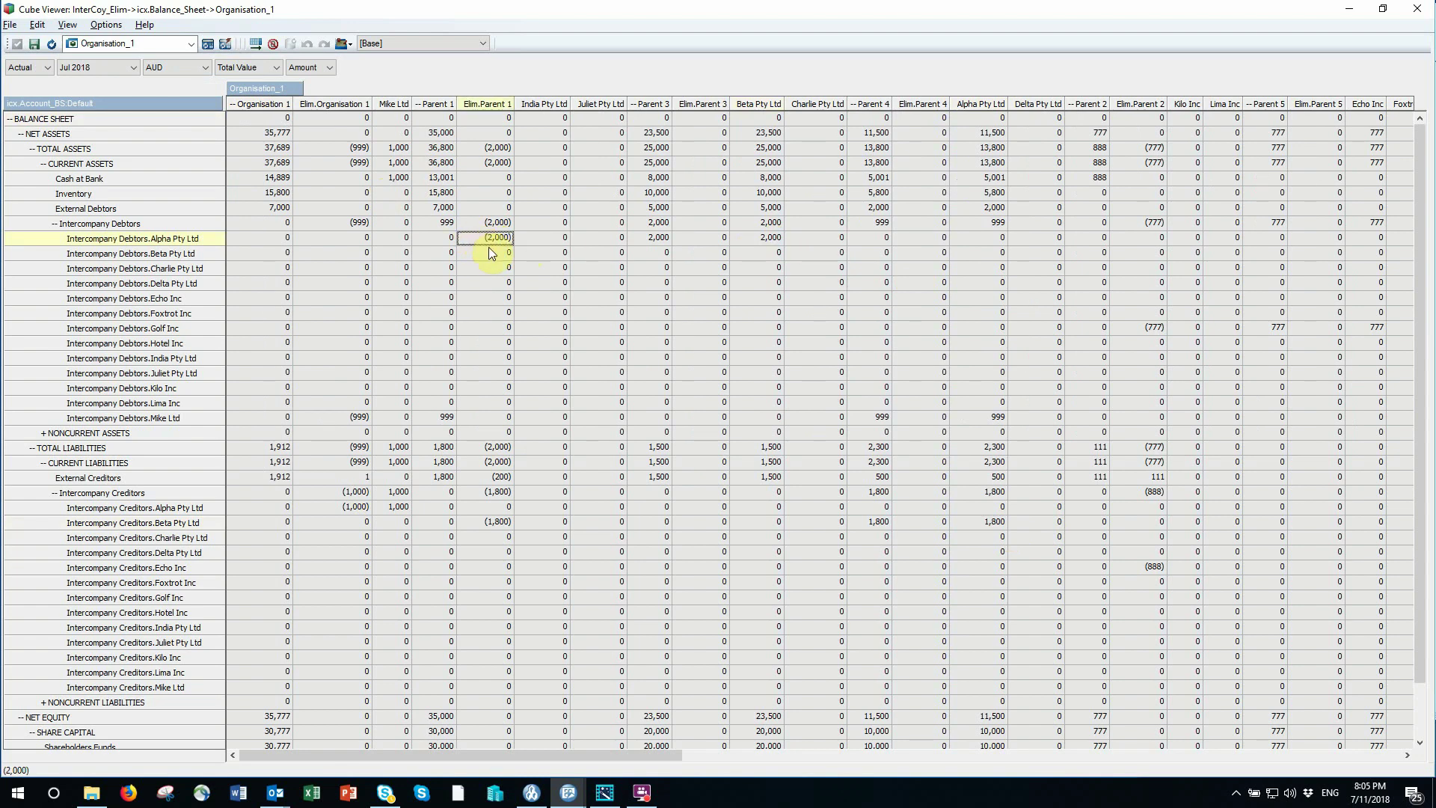
click(486, 523)
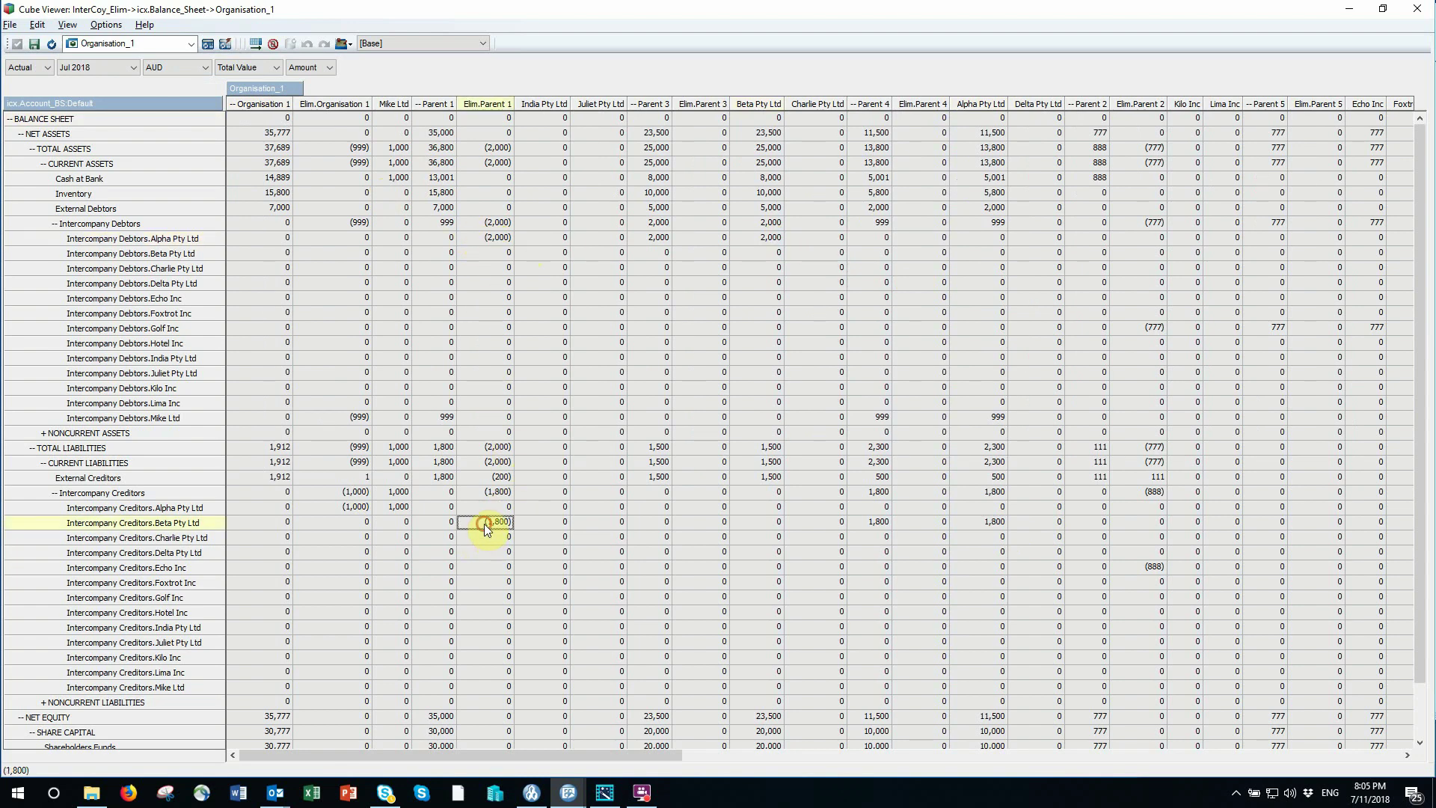
click(486, 478)
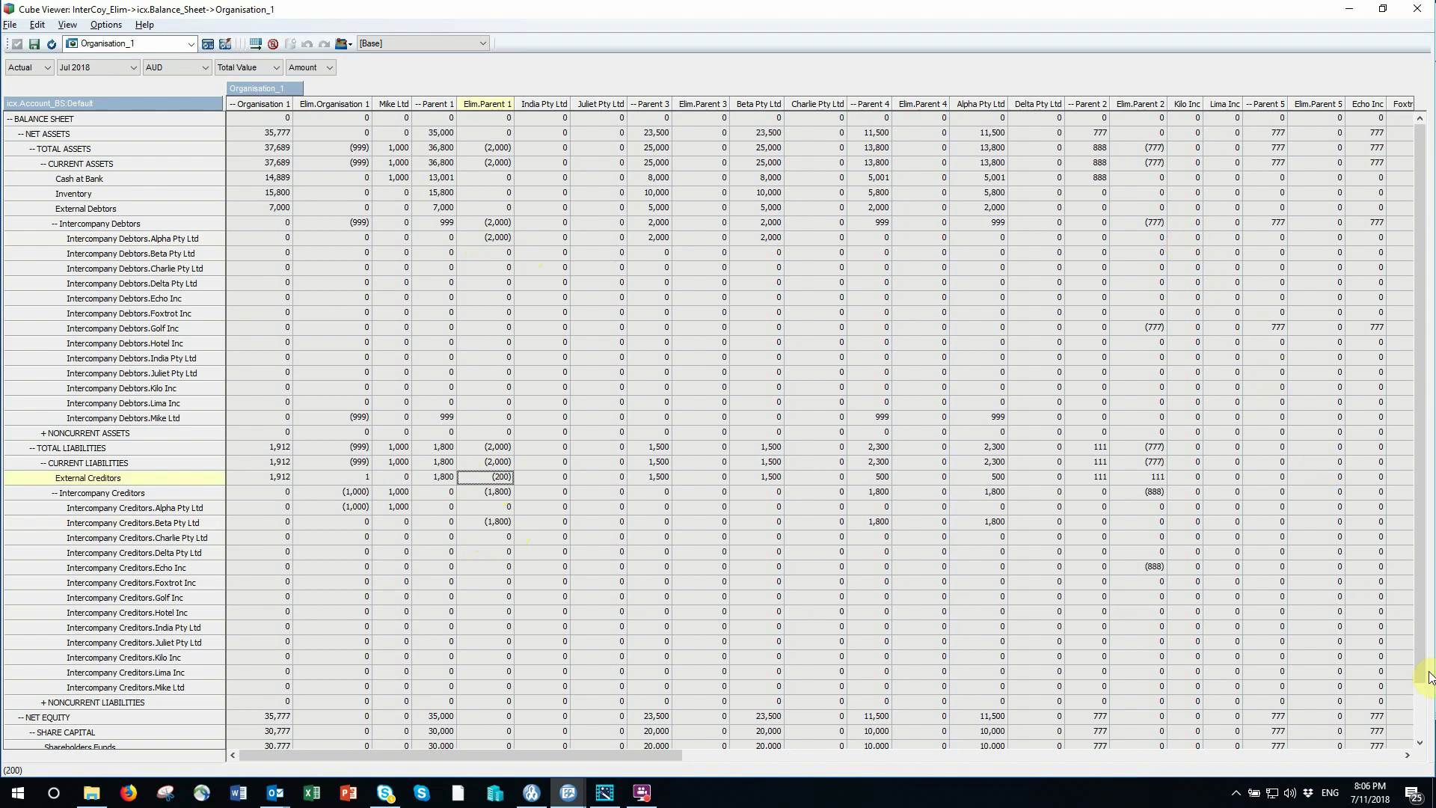
Trace the Echo Inc debtor and Golf Inc creditor balances to their Elim.Parent 2 entries, including the External Creditors difference.
click(1407, 755)
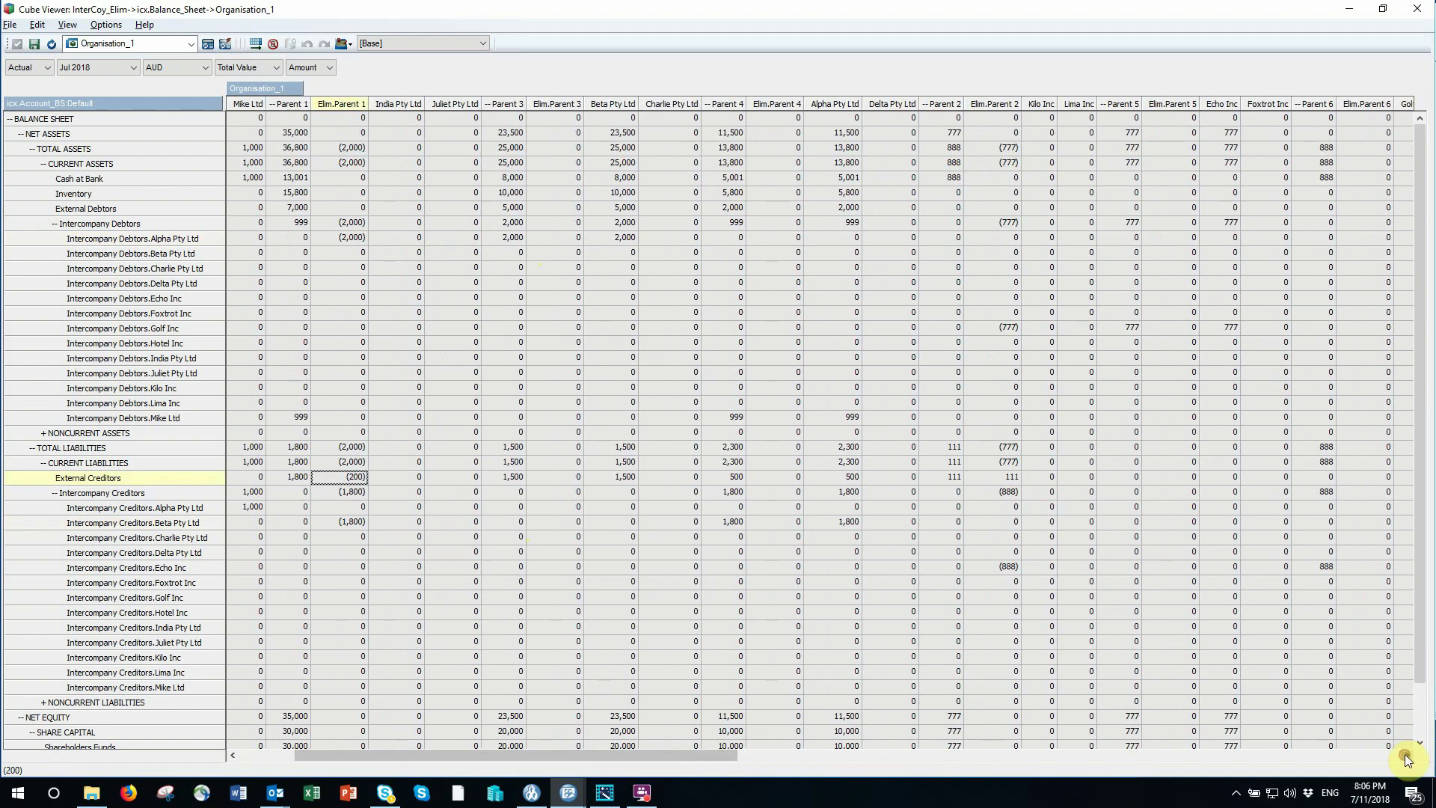
click(1406, 755)
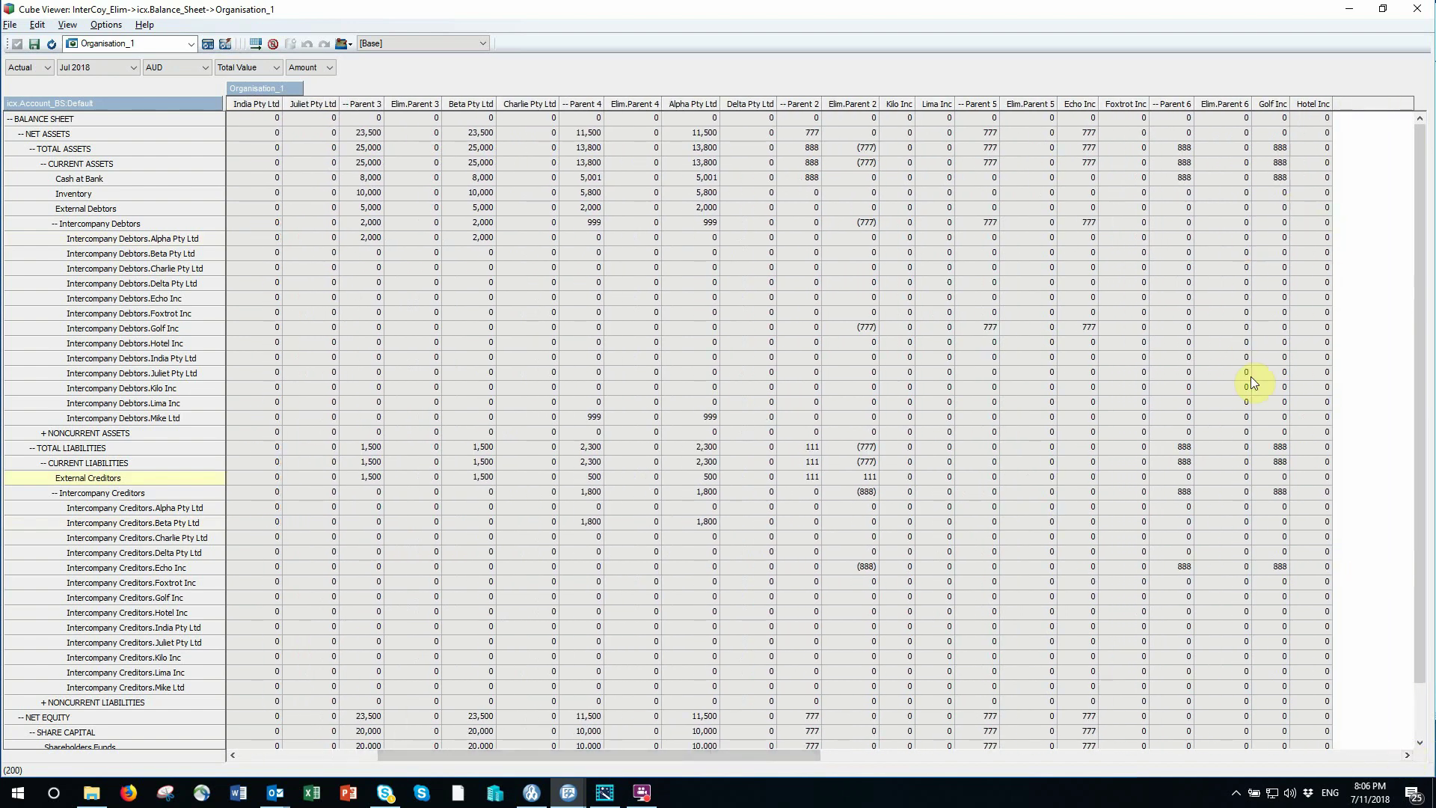
click(1088, 328)
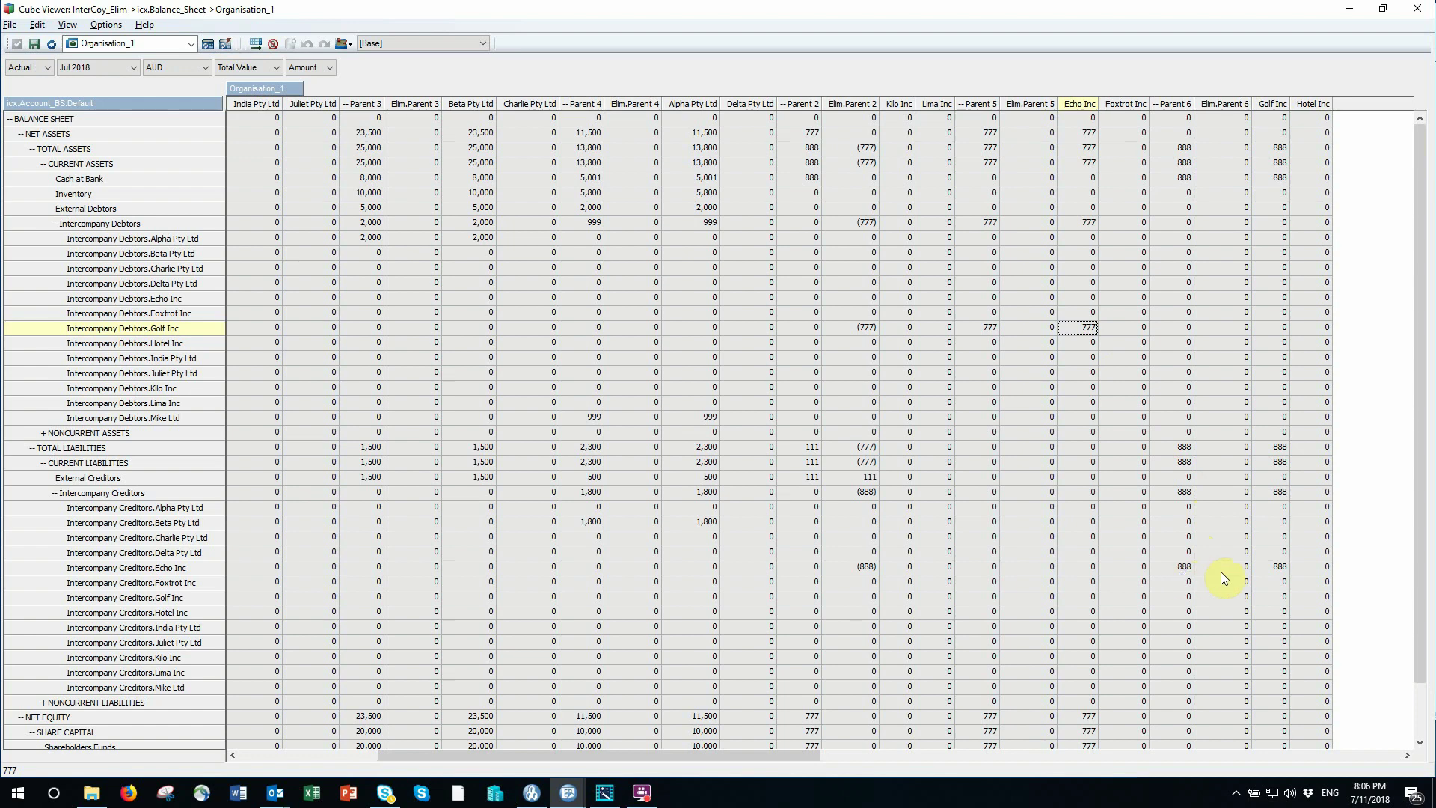
click(1270, 567)
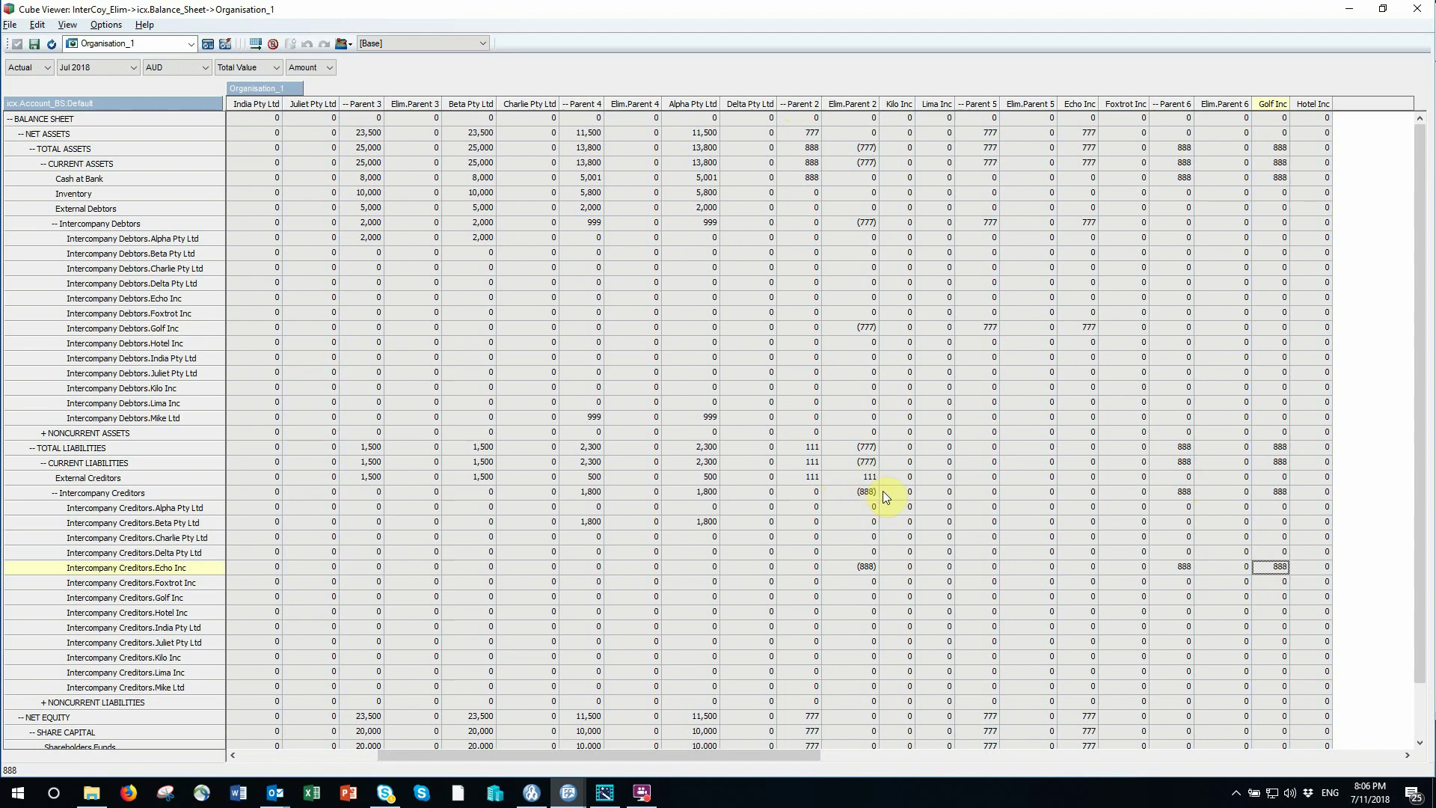
click(857, 329)
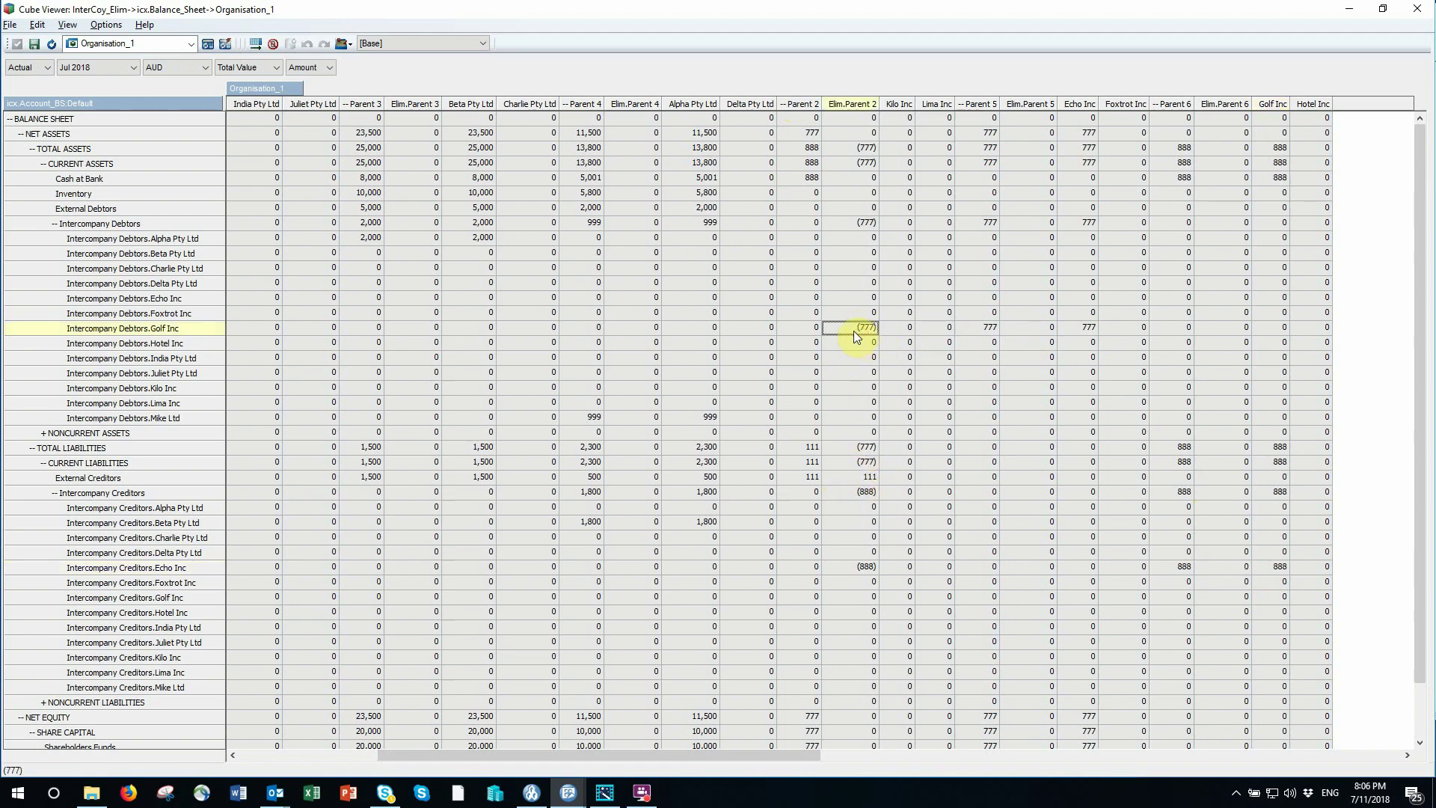
click(863, 569)
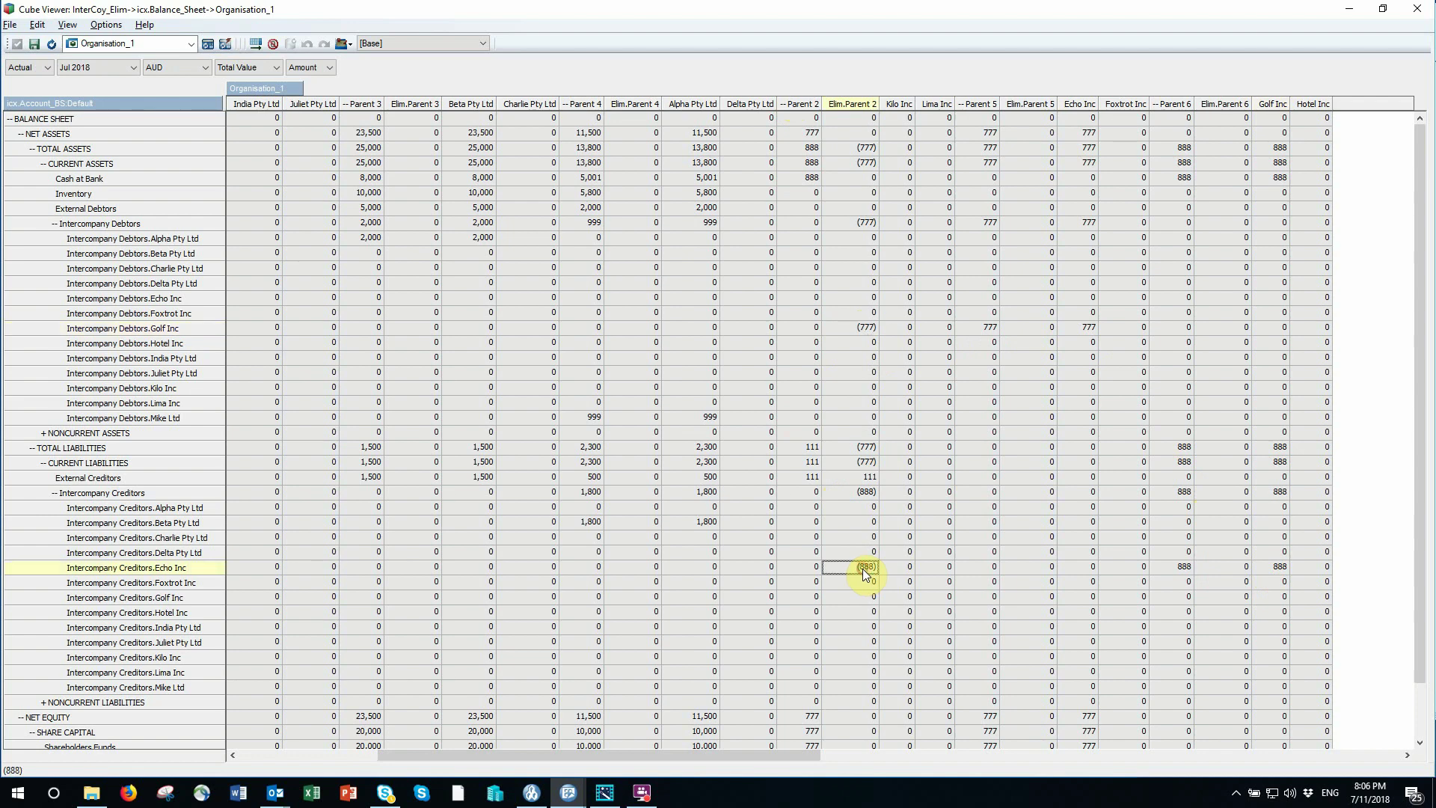
click(860, 479)
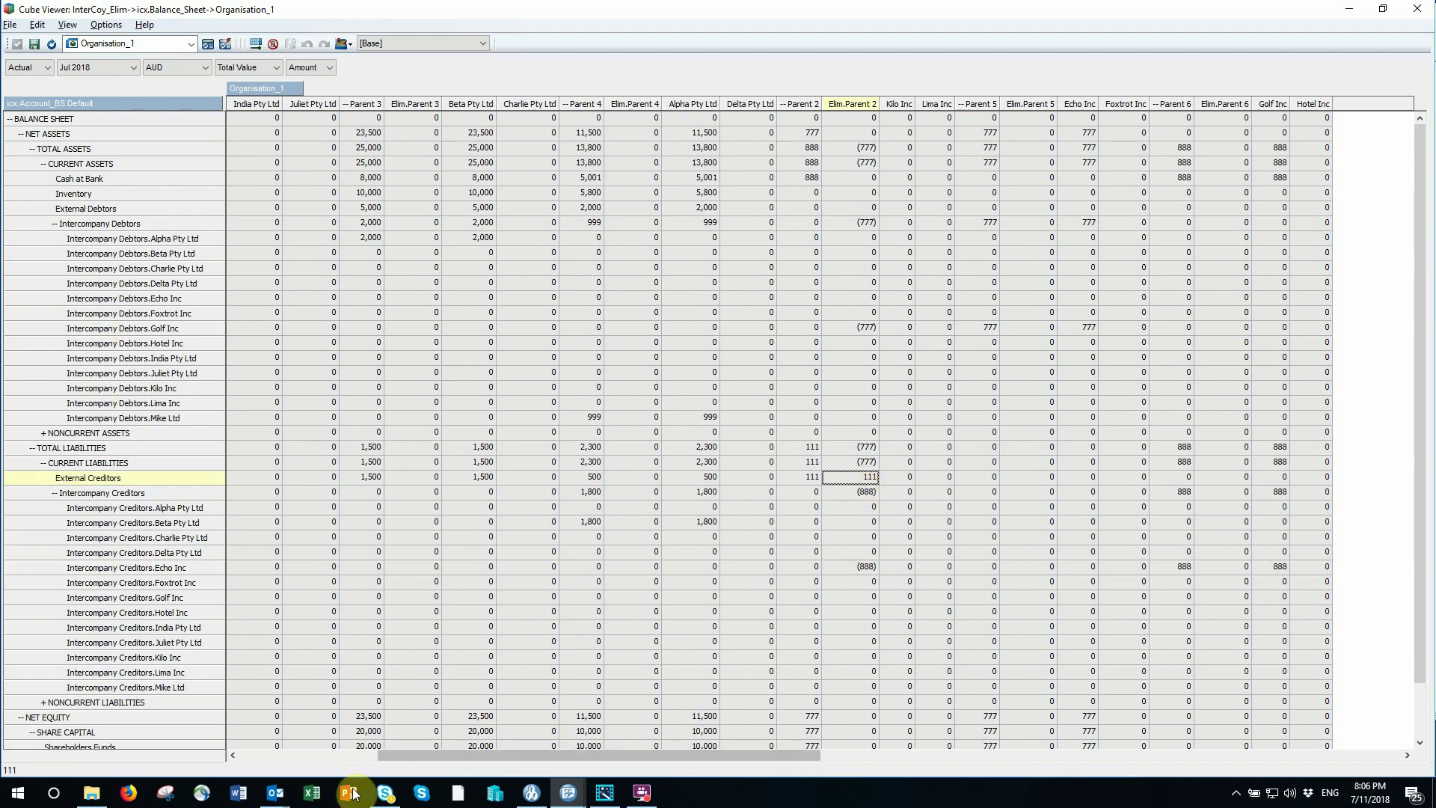
Trace the Mike Ltd creditor and Alpha Pty Ltd debtor balances to their Elim.Organisation 1 entries, including the External Creditors difference.
click(349, 757)
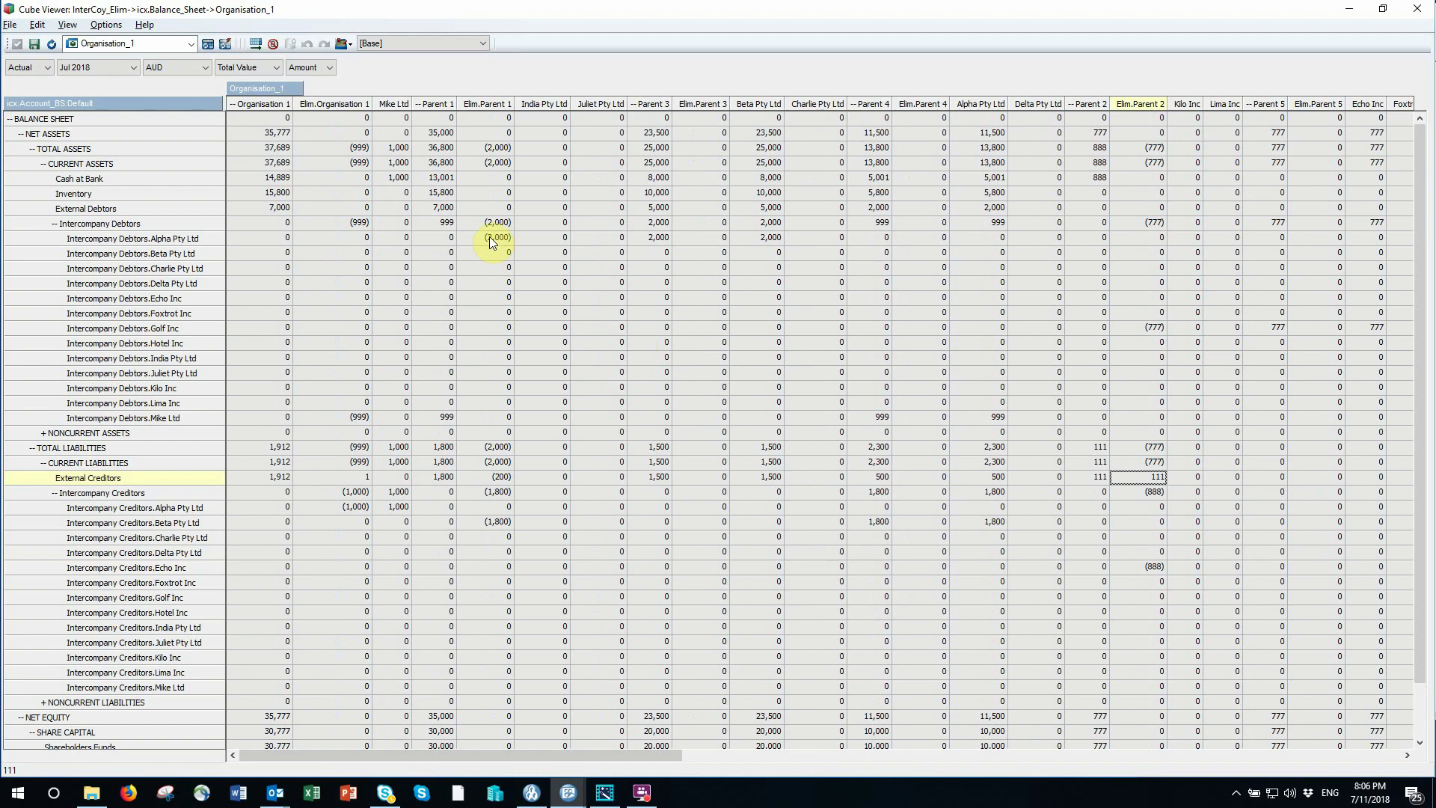
click(401, 508)
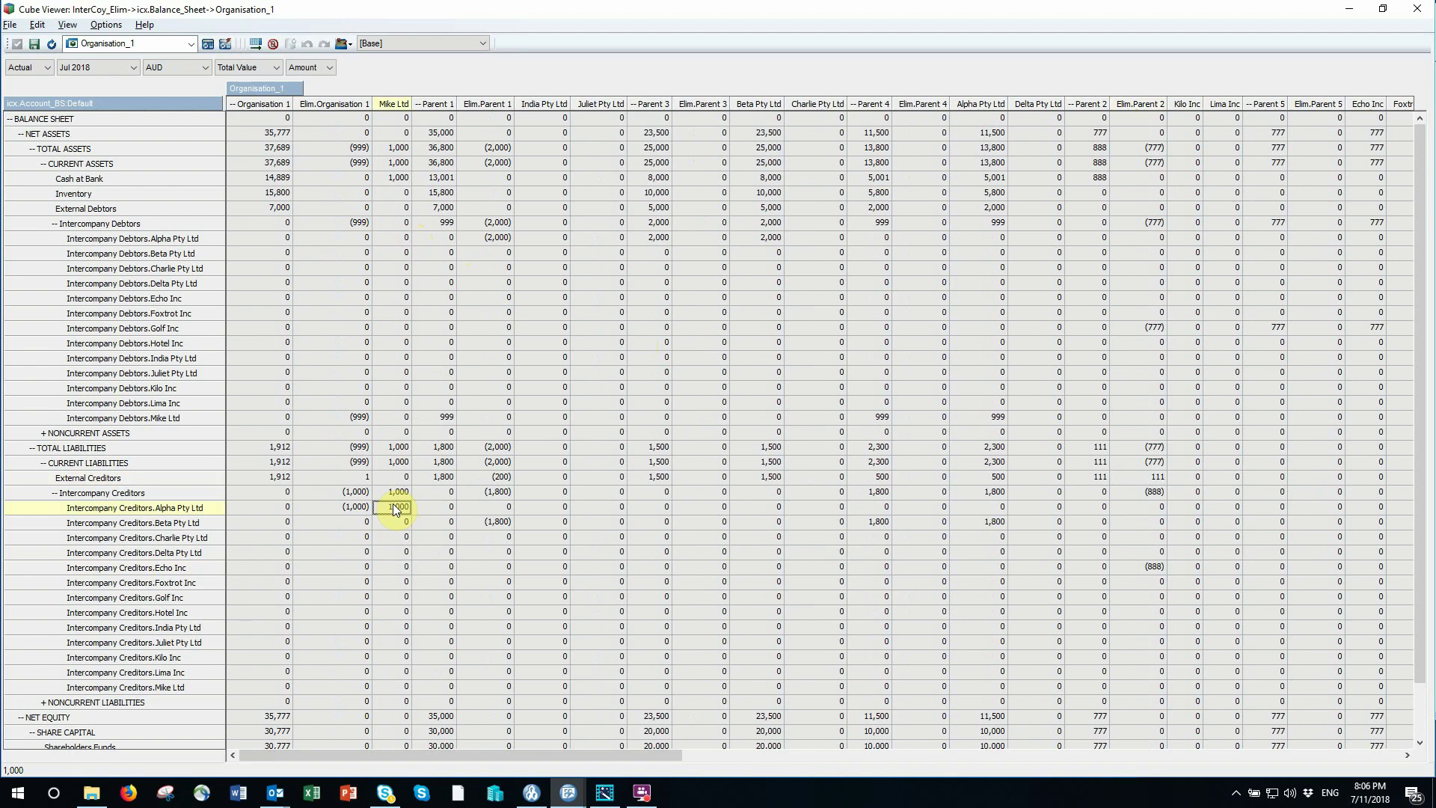
click(984, 419)
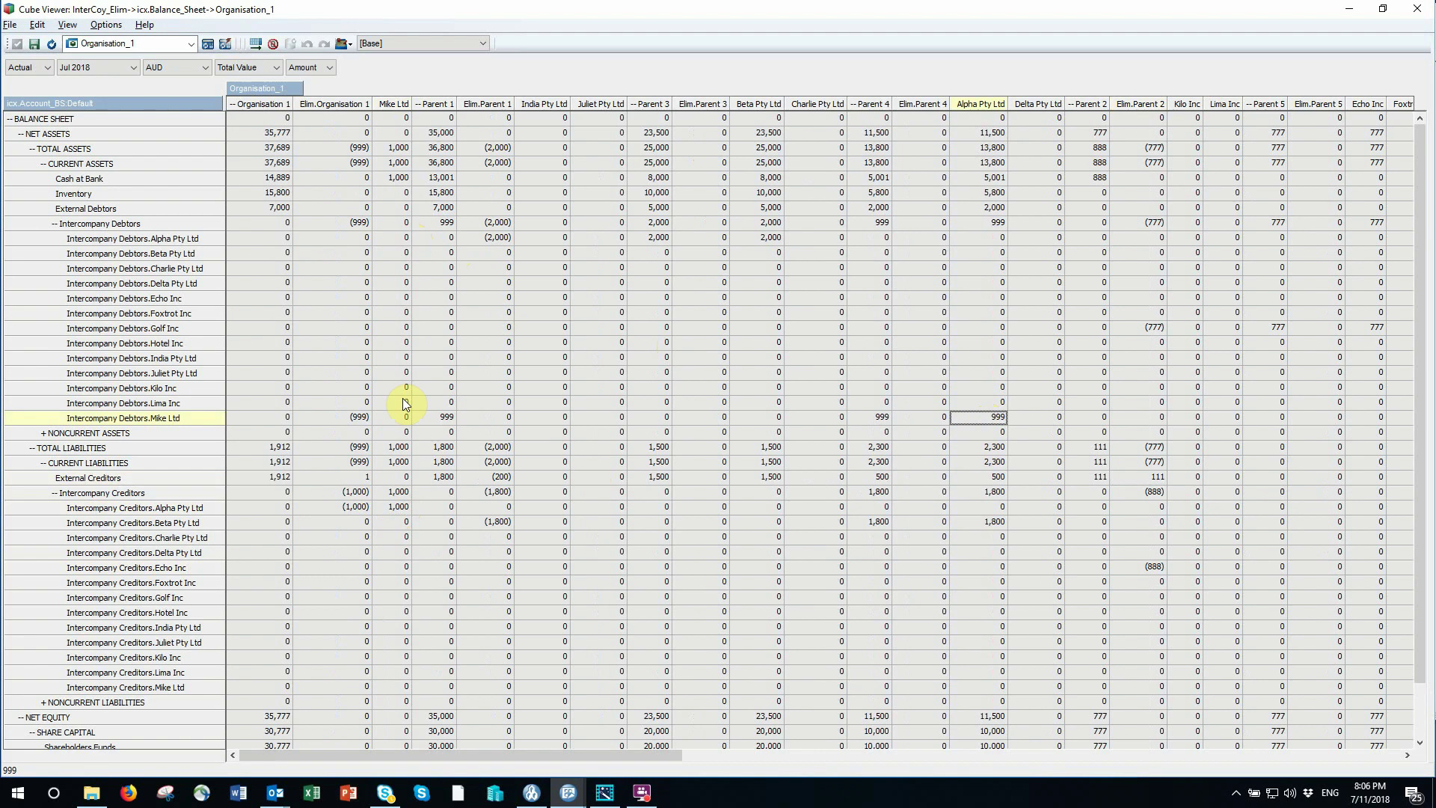
click(350, 417)
click(348, 505)
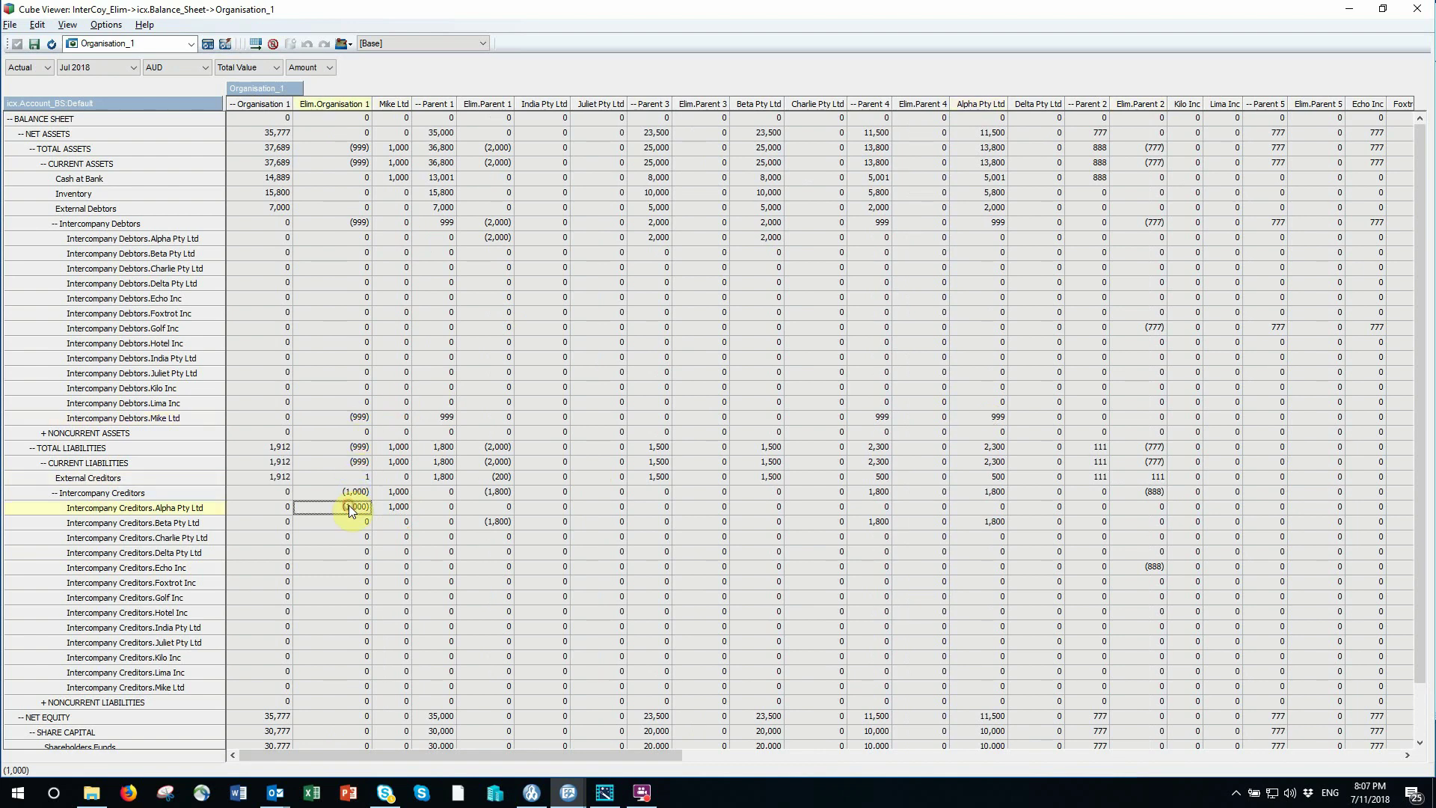
click(352, 479)
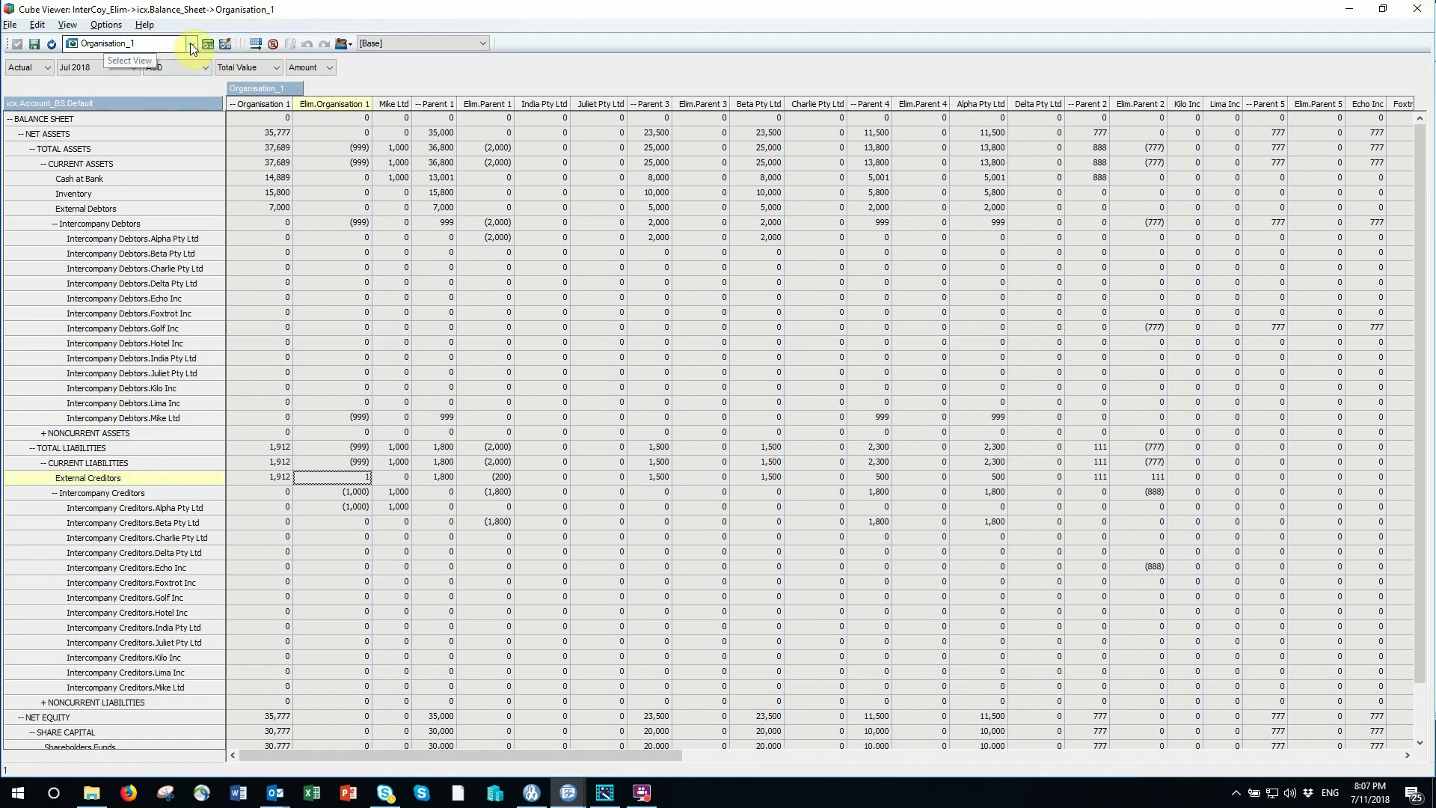
Check the consolidated Organisation 1 values for Intercompany Debtors, Intercompany Creditors, External Creditors and the BALANCE SHEET total.
click(276, 223)
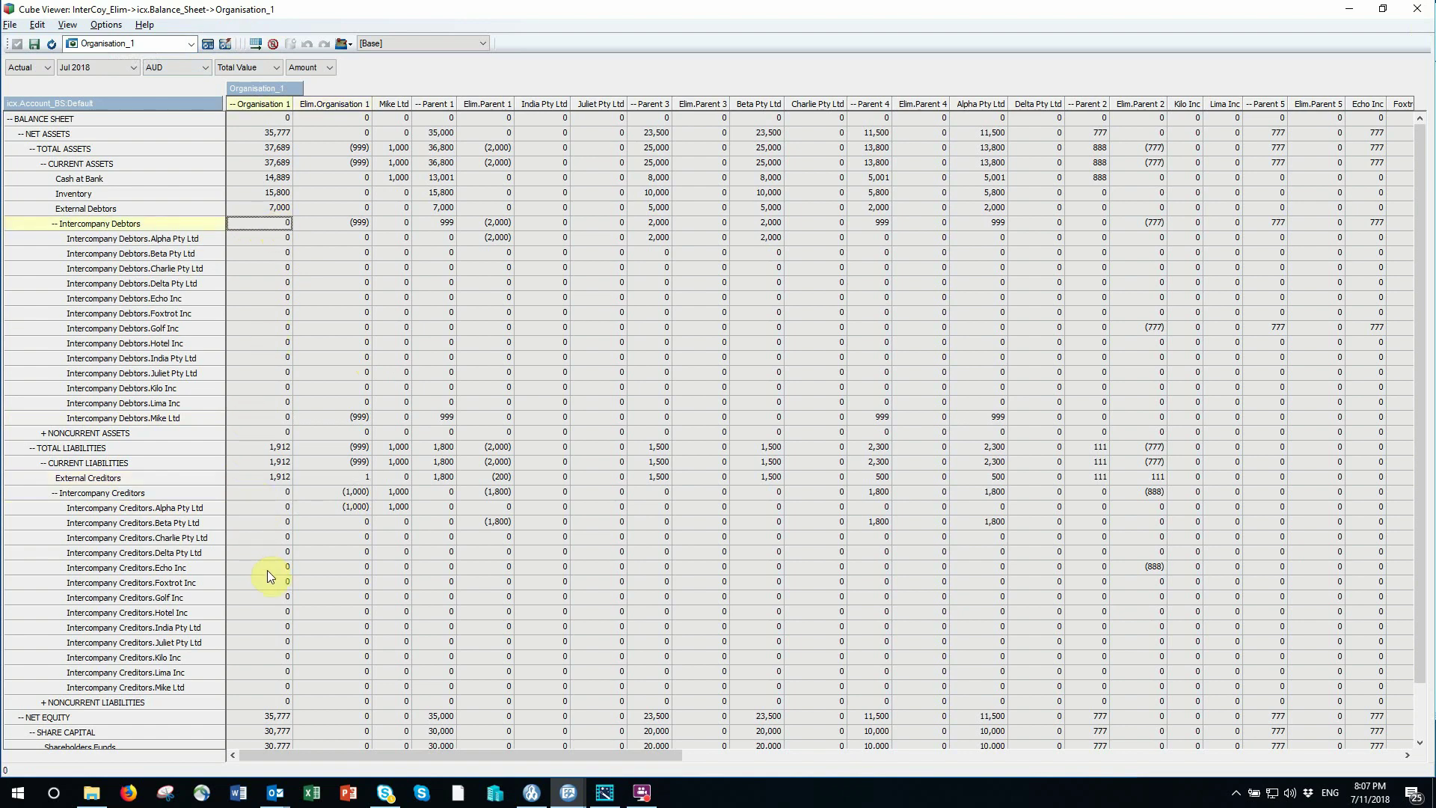
click(276, 492)
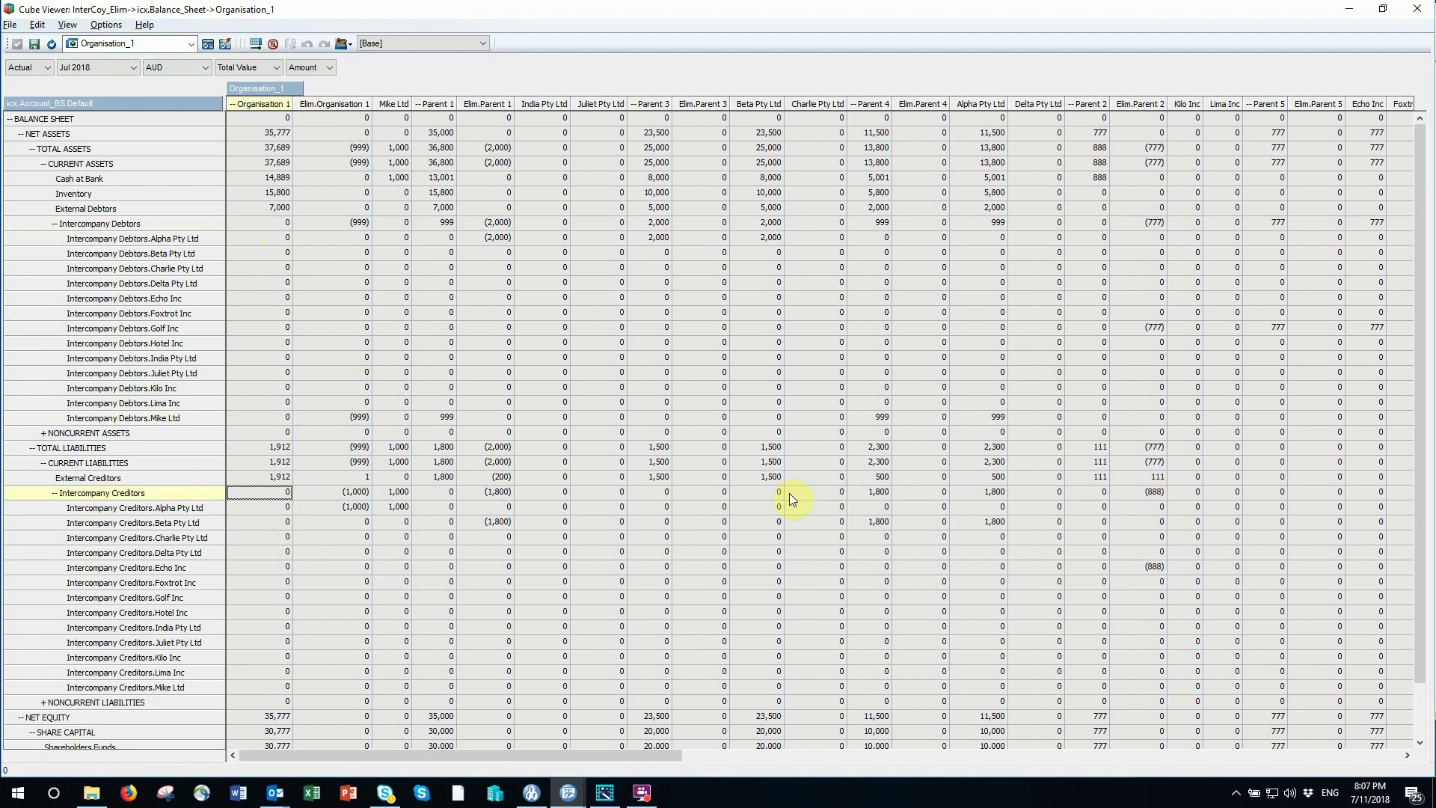
click(269, 476)
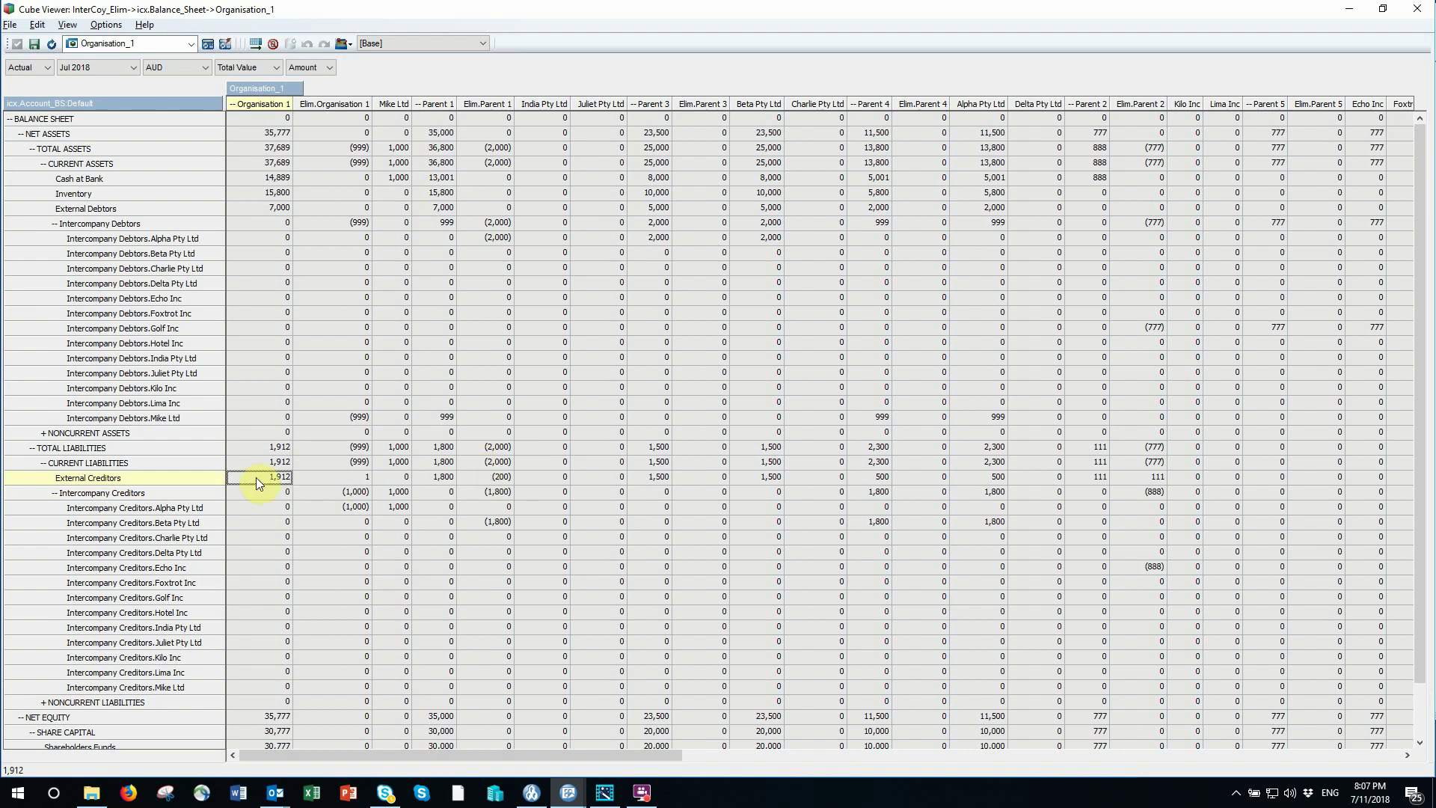
click(277, 119)
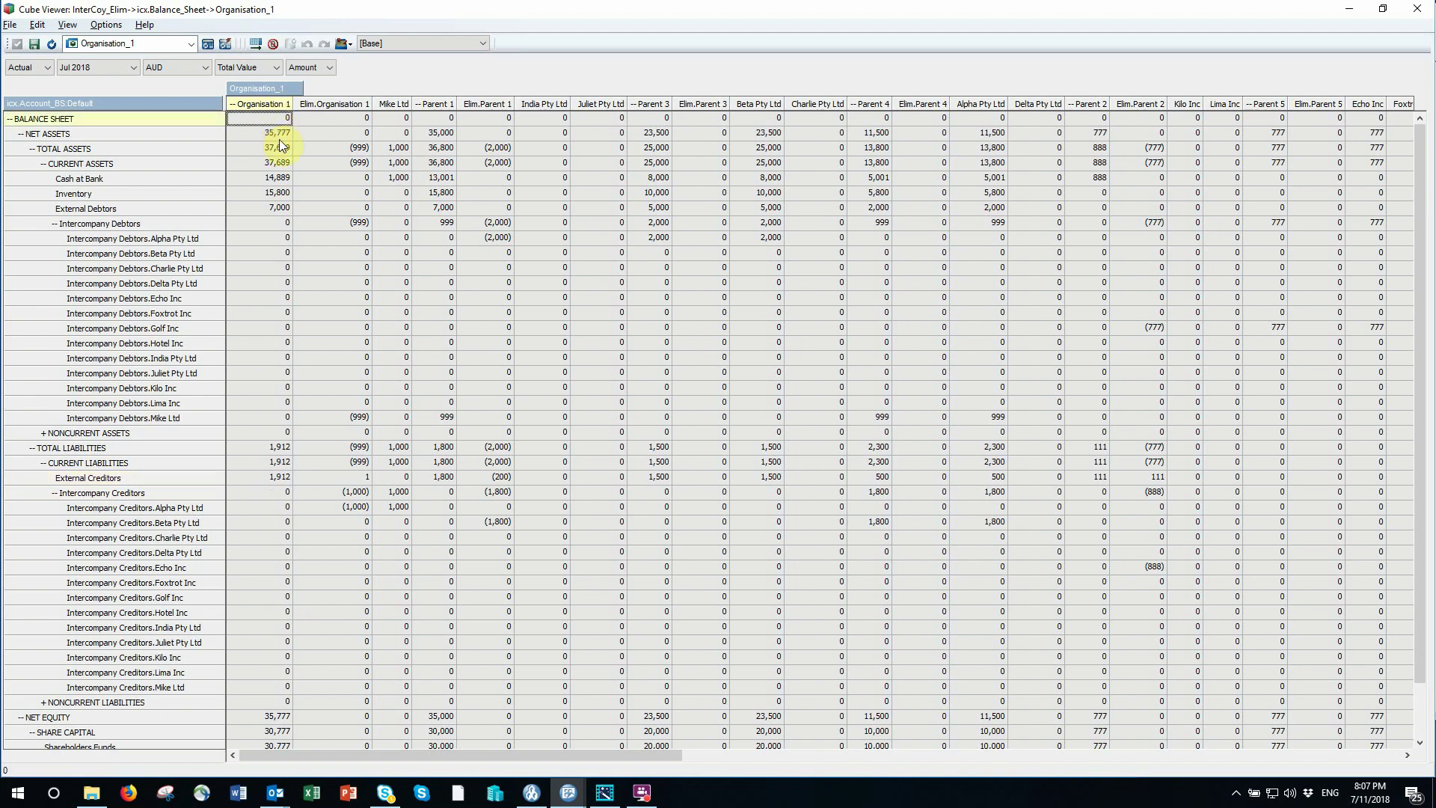
Switch the balance sheet to the Organisation_2 view without saving the changes to the Organisation_1 view.
click(192, 45)
click(115, 87)
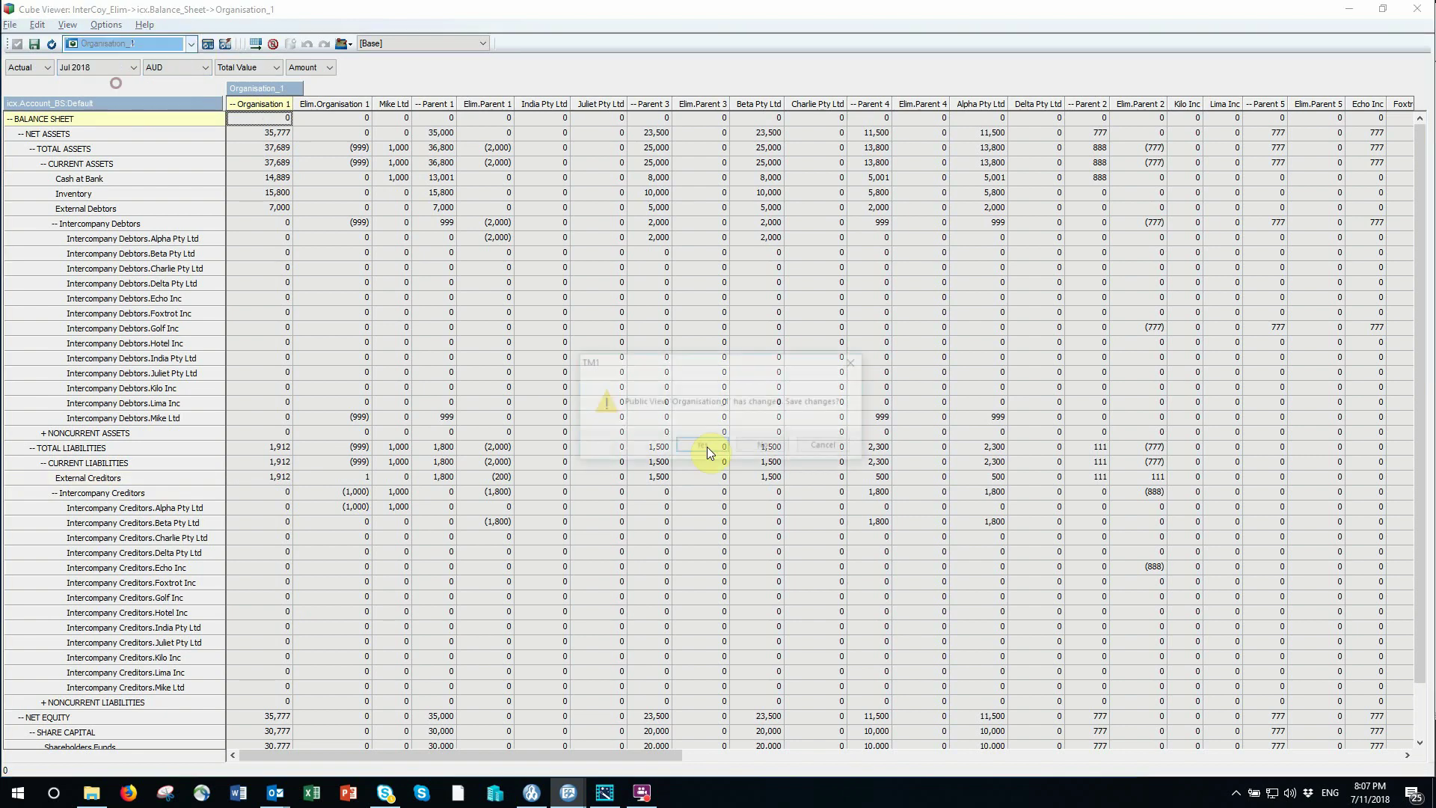
click(772, 447)
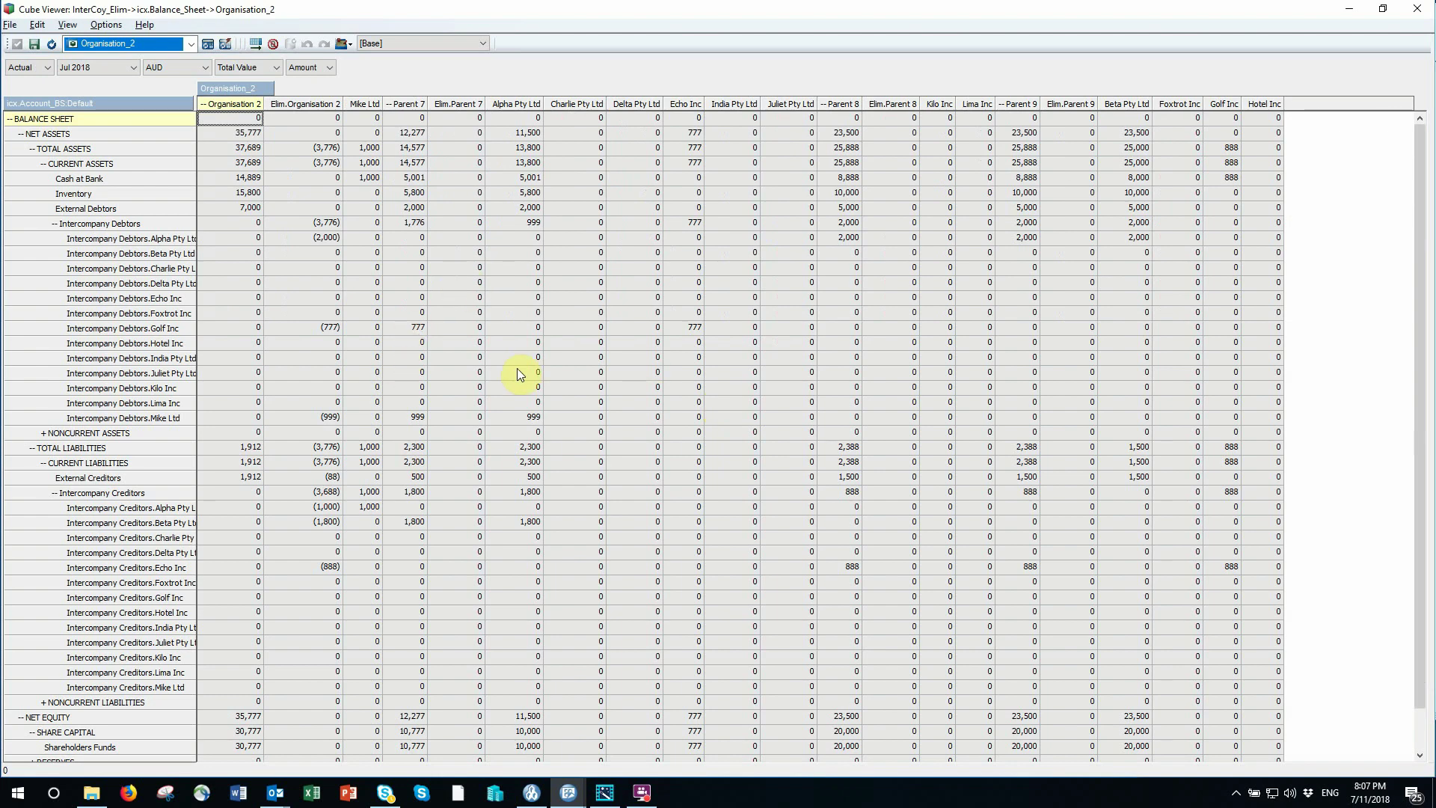
Trace the Echo Inc debtor and Golf Inc creditor balances to their elimination entries under Elim.Organisation 2.
click(689, 329)
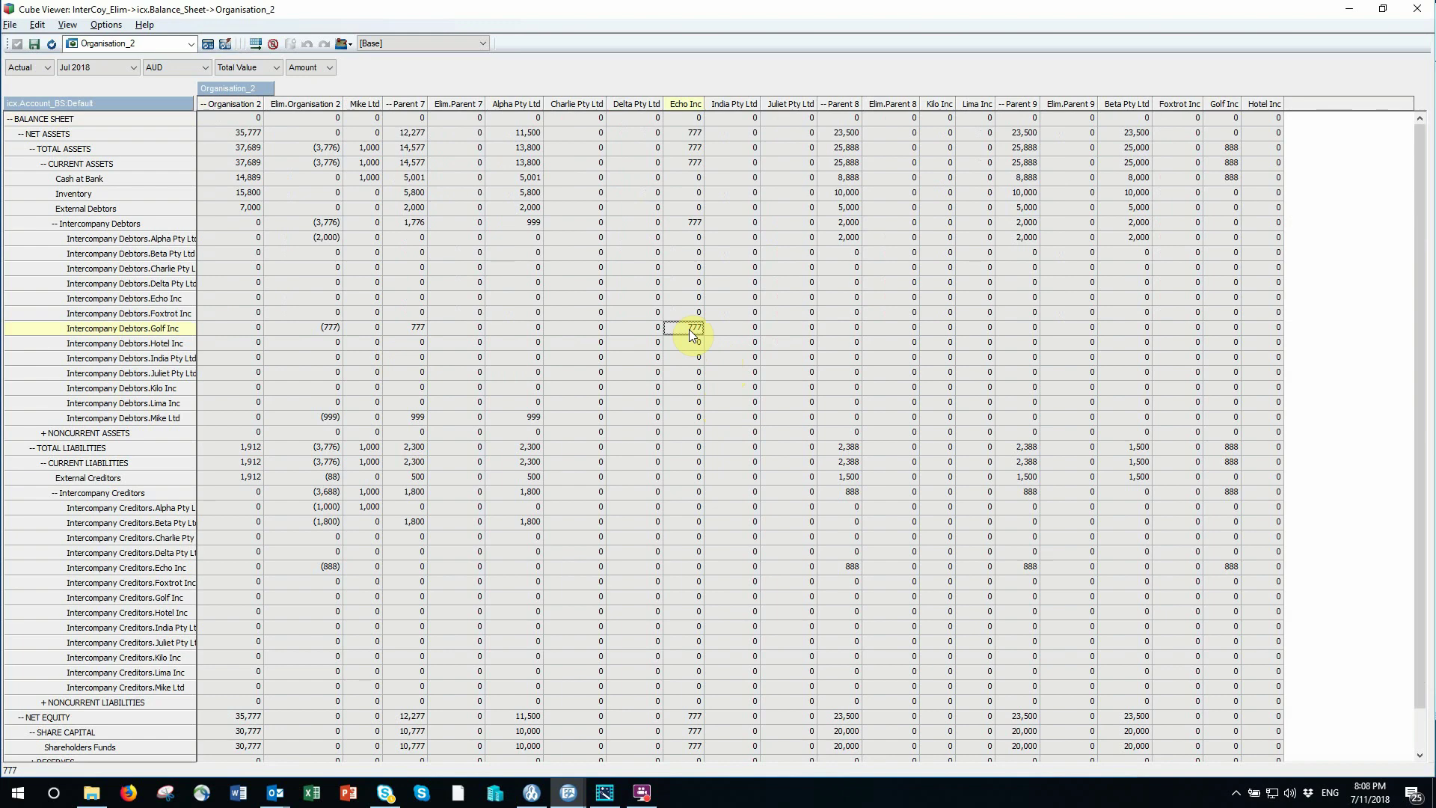
click(316, 327)
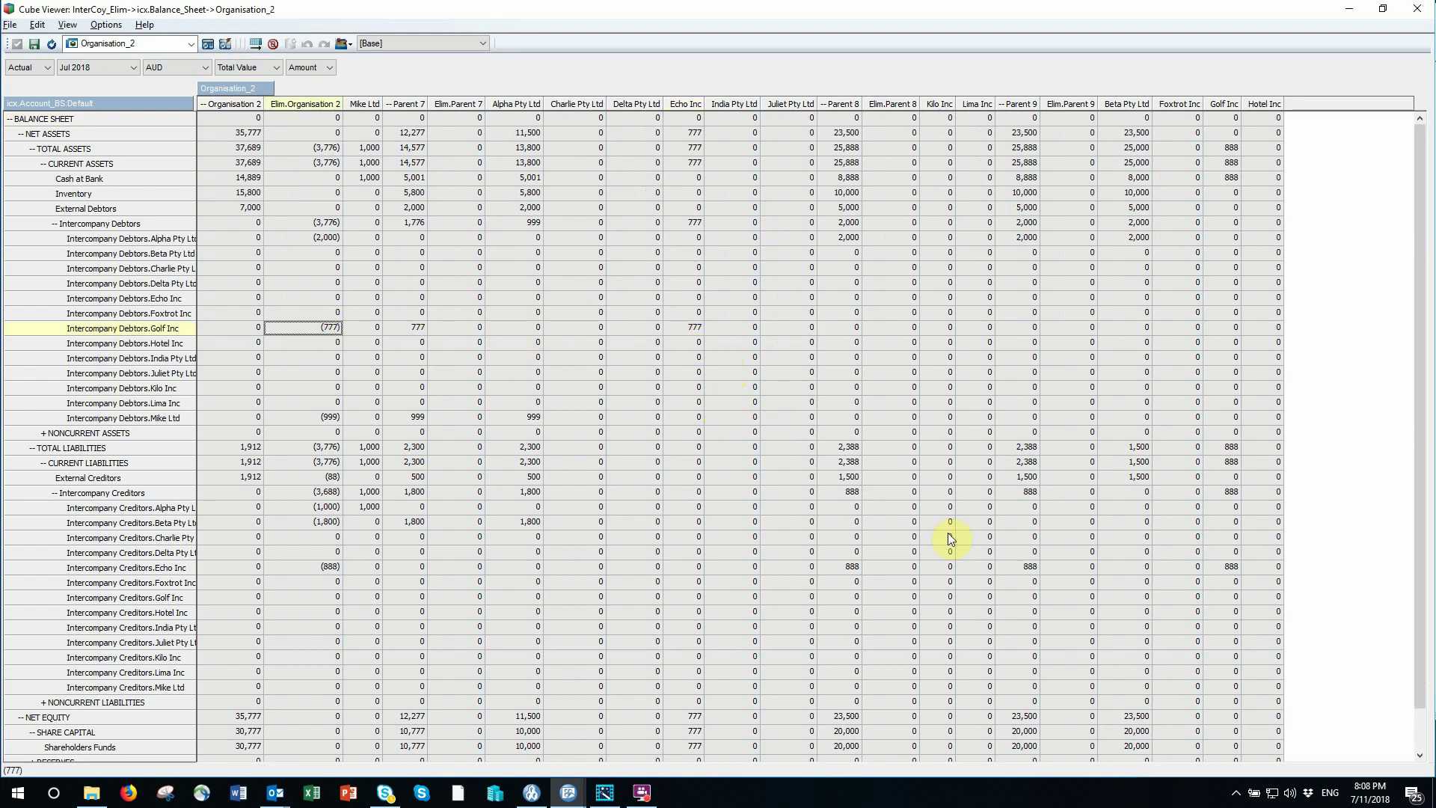
click(1221, 568)
click(317, 570)
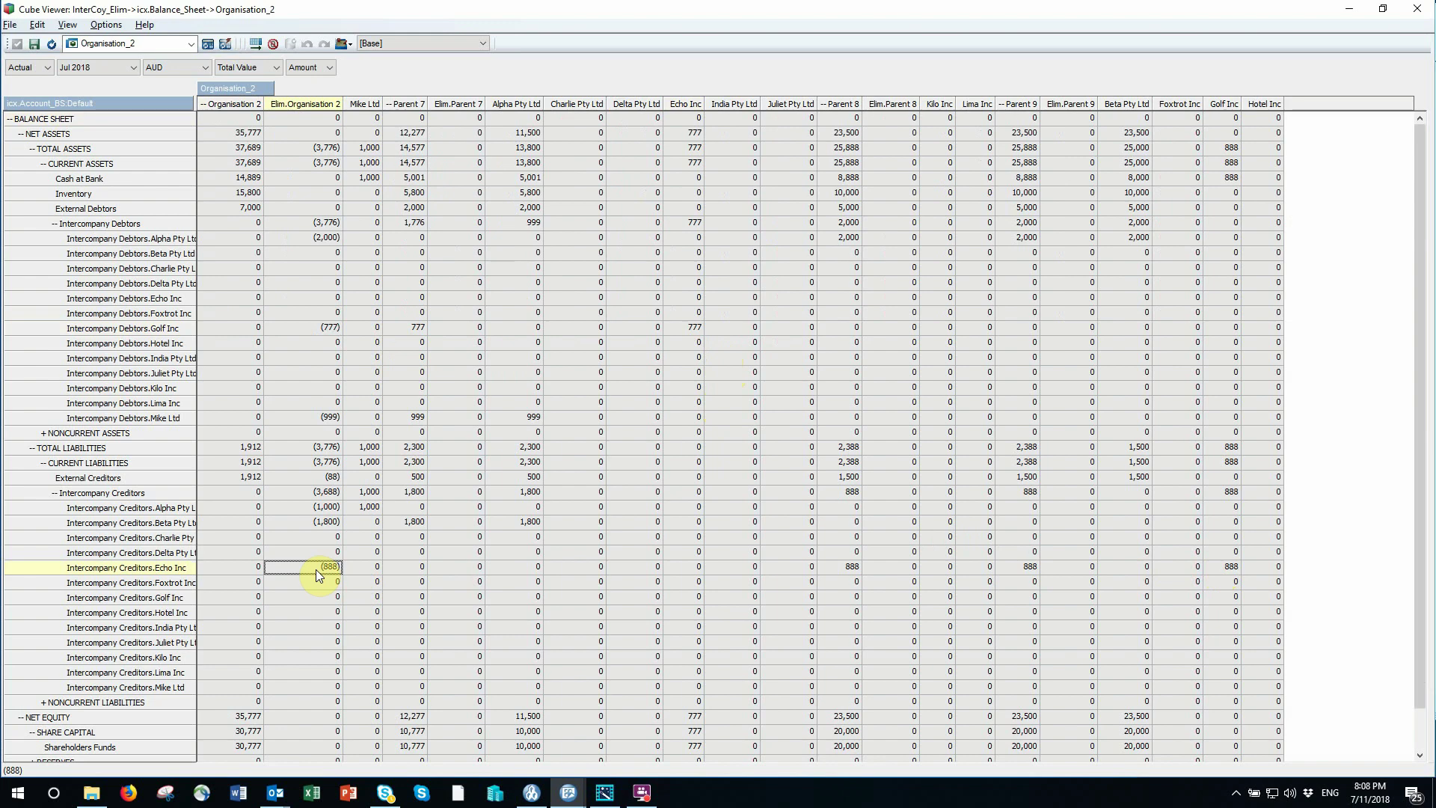
Compare the Mike Ltd and Alpha Pty Ltd intercompany balances with the Elim.Organisation 2 entries, and review that entity's other debtor and creditor eliminations.
click(327, 240)
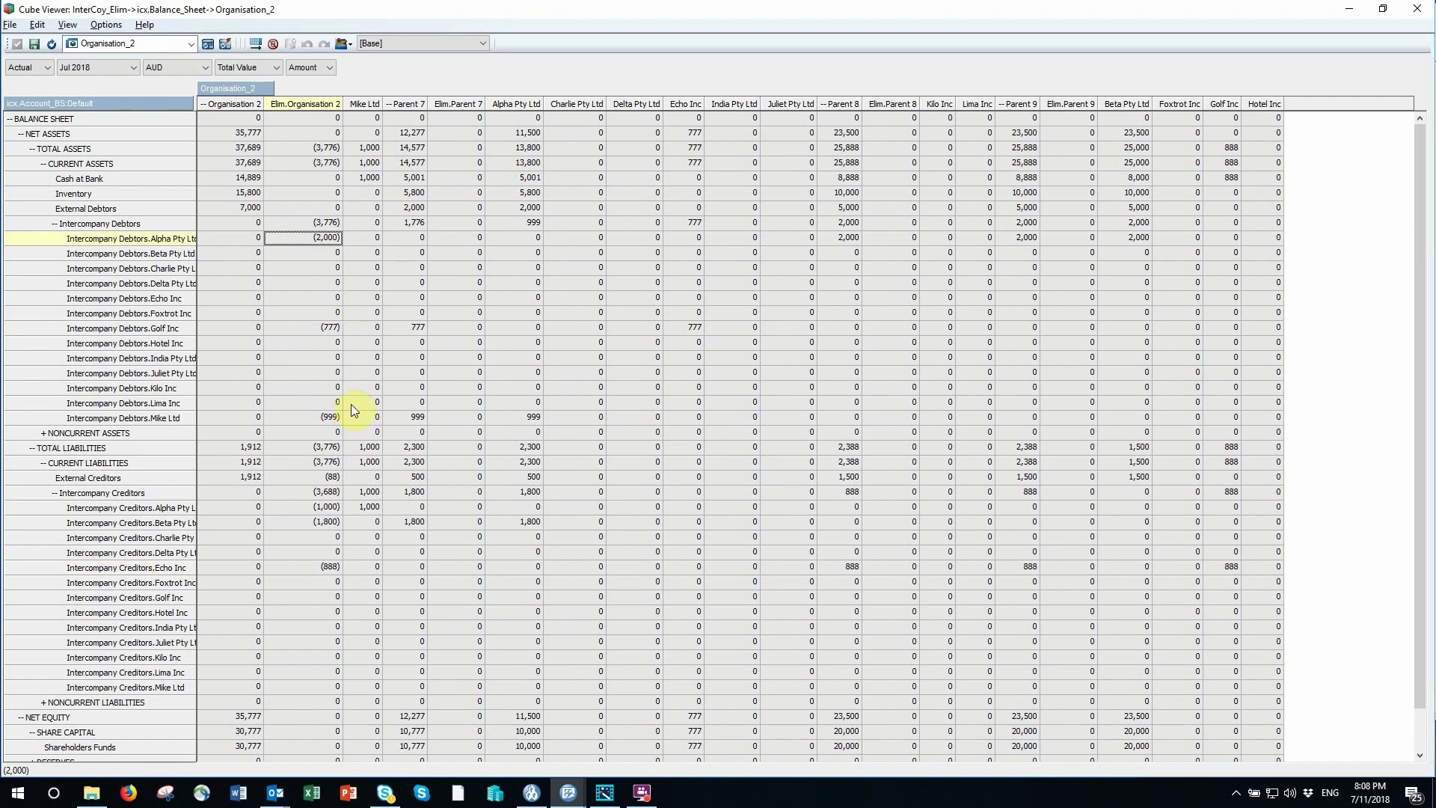
click(370, 507)
click(323, 508)
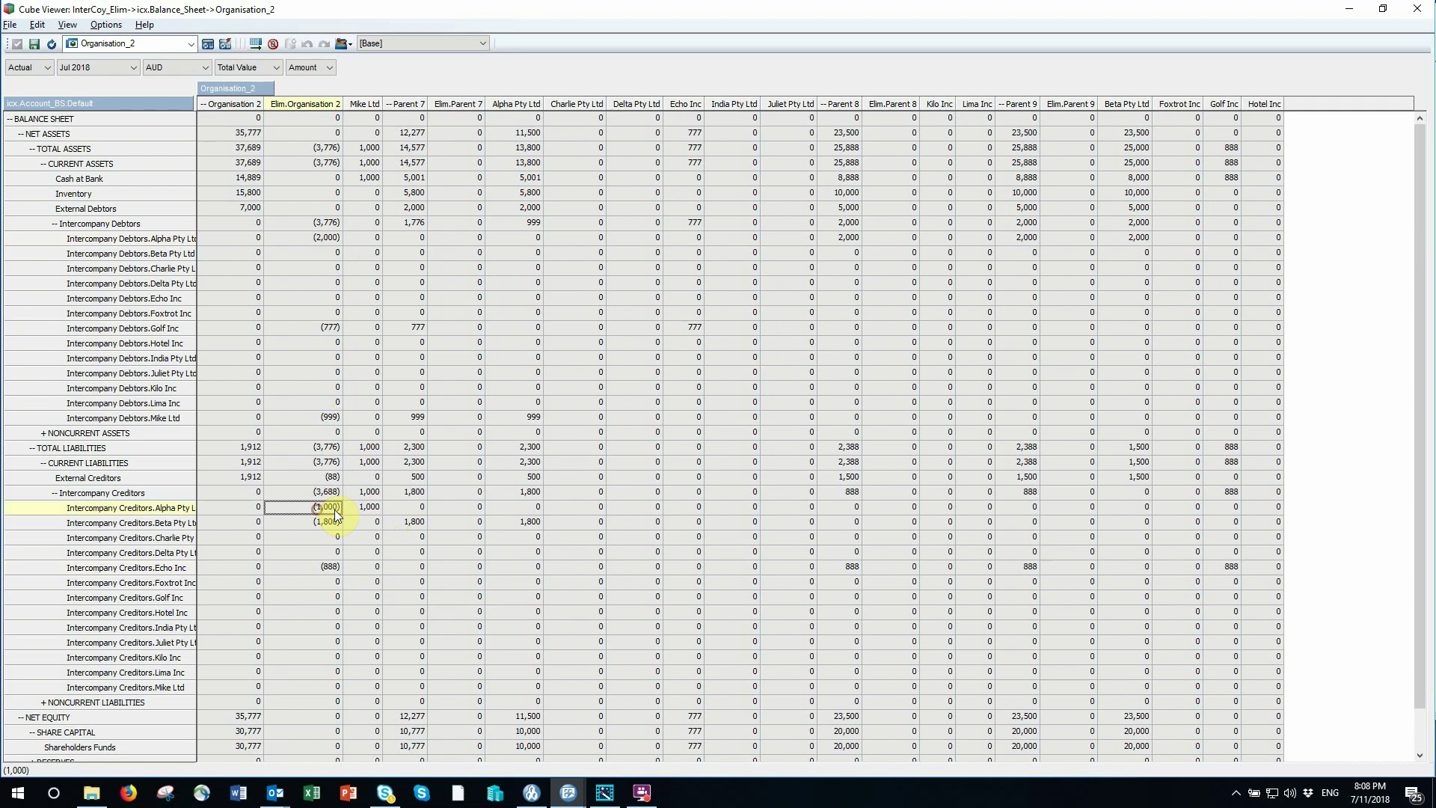
click(365, 512)
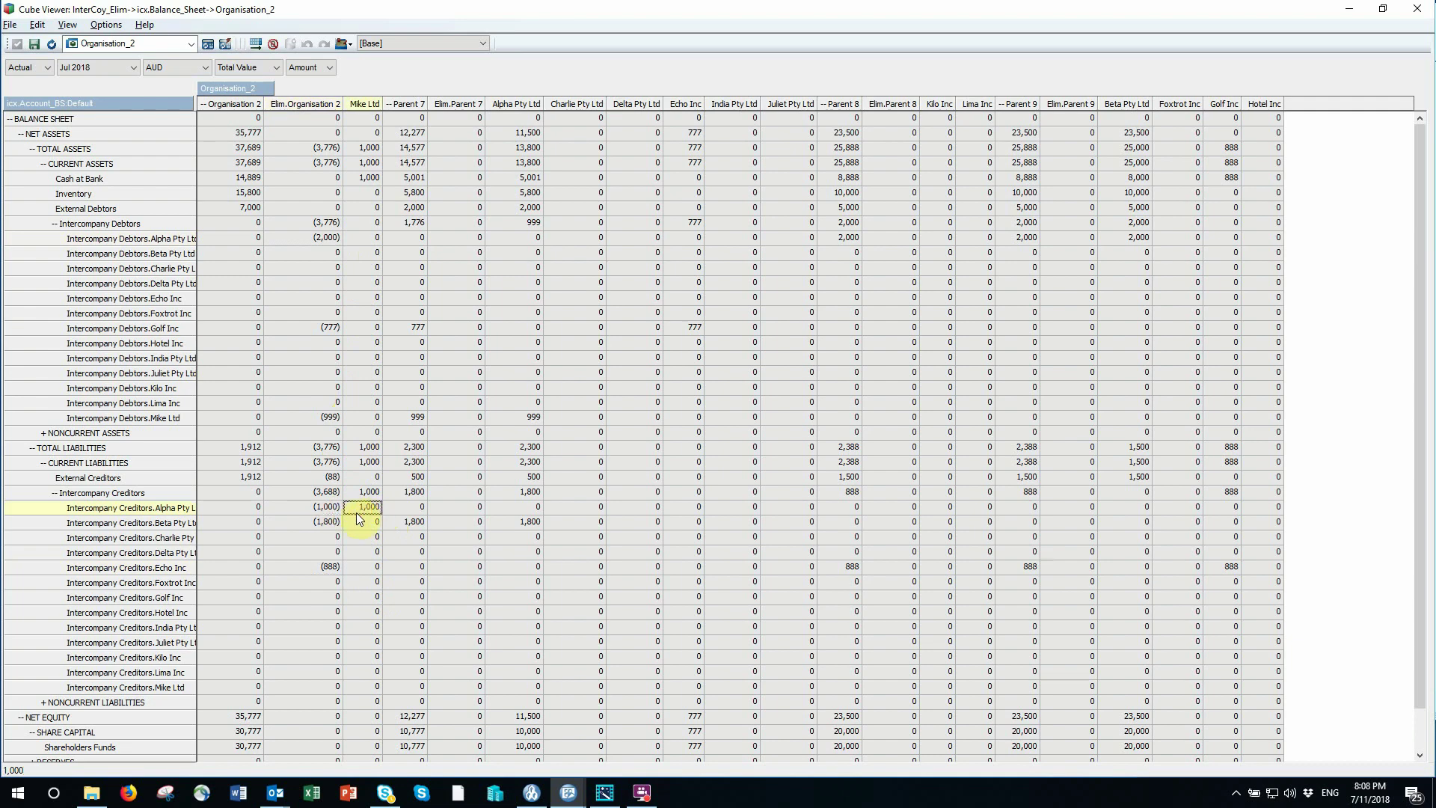
click(514, 416)
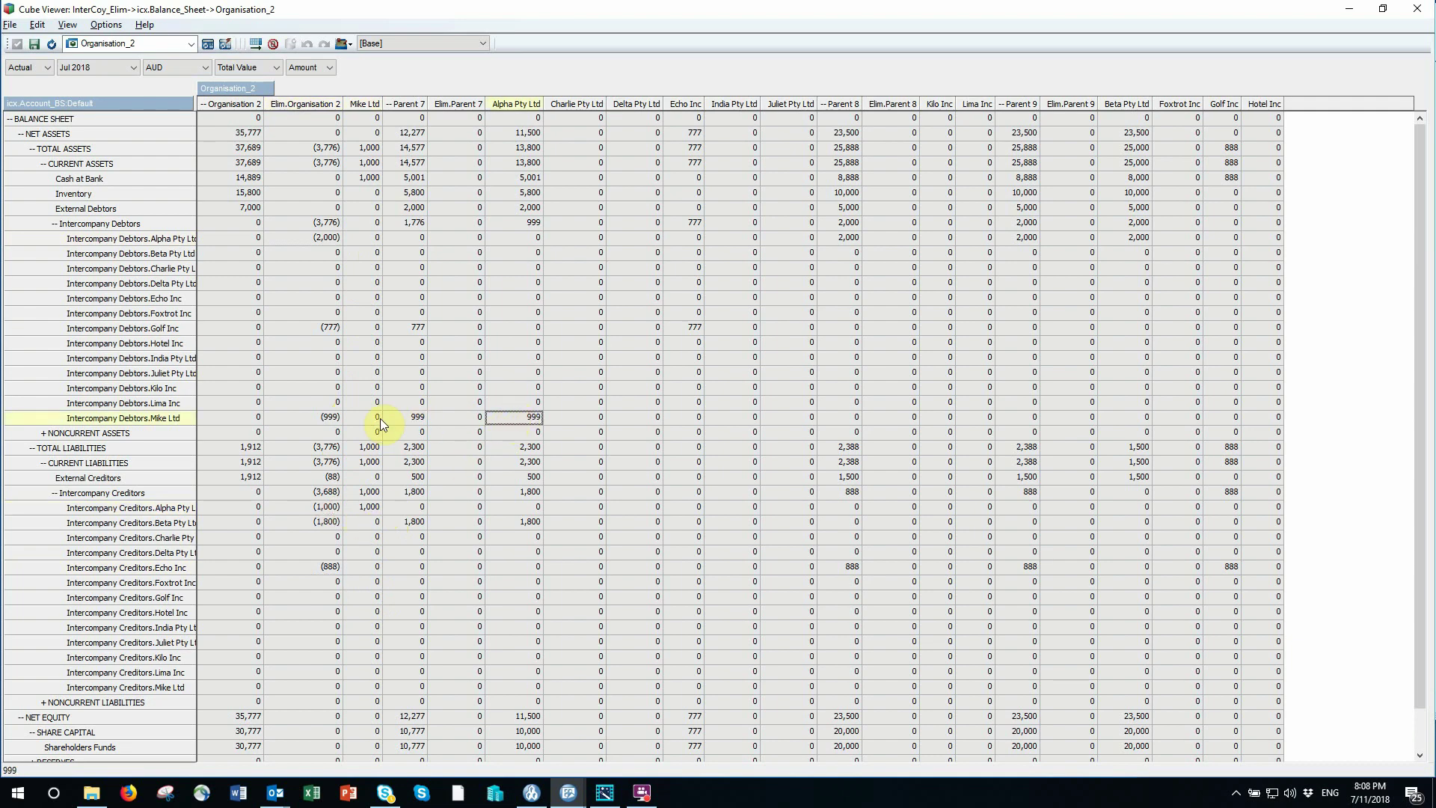
click(319, 419)
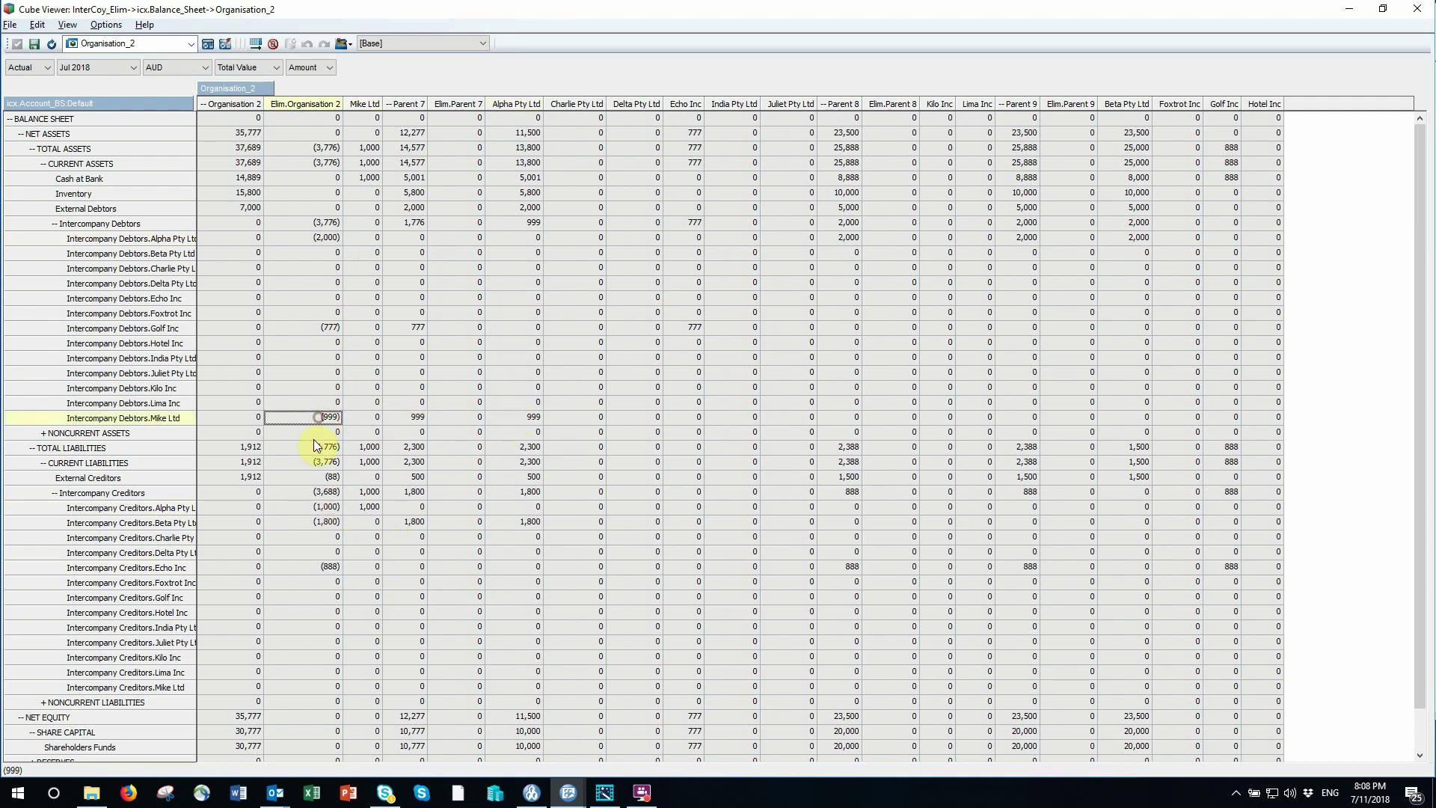
click(318, 506)
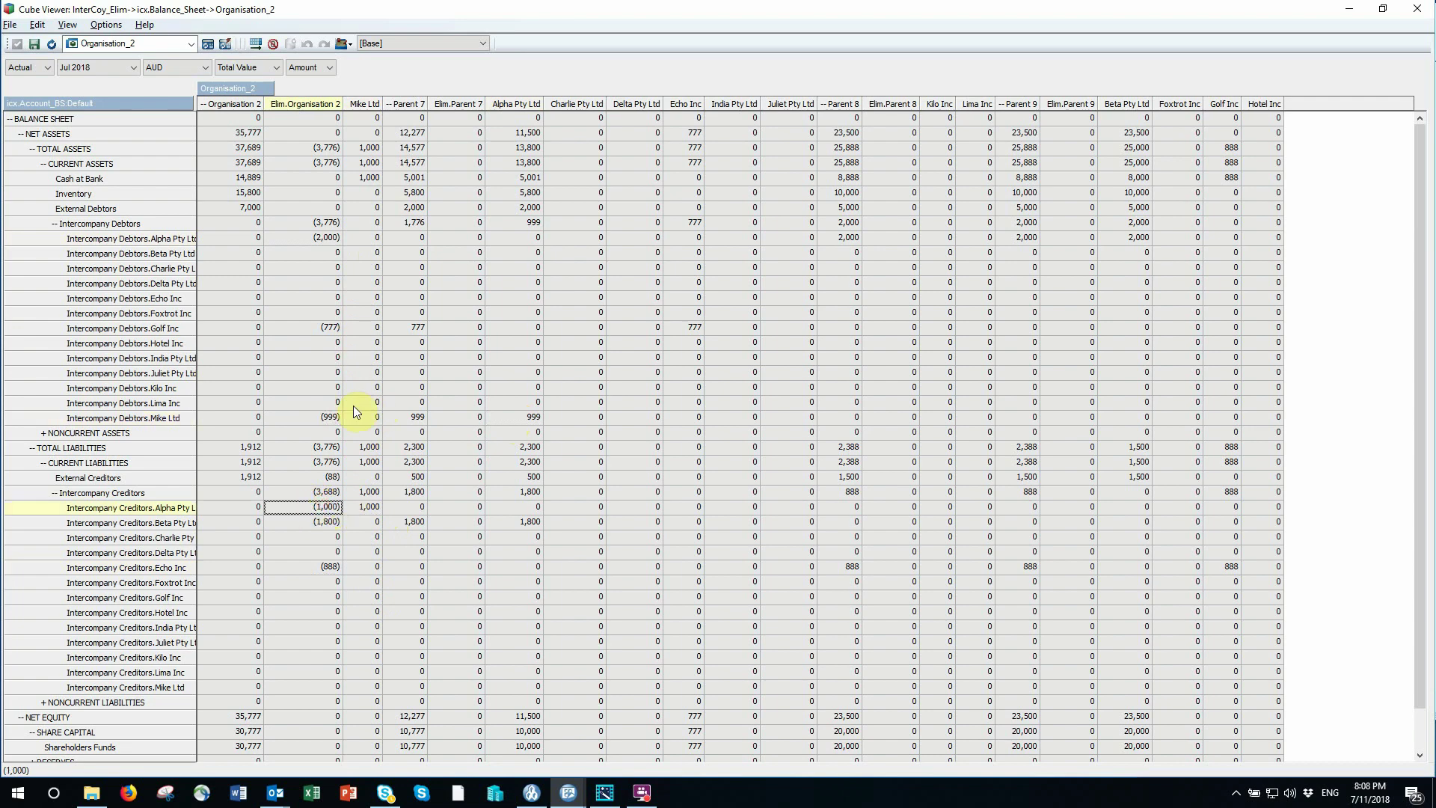
click(330, 331)
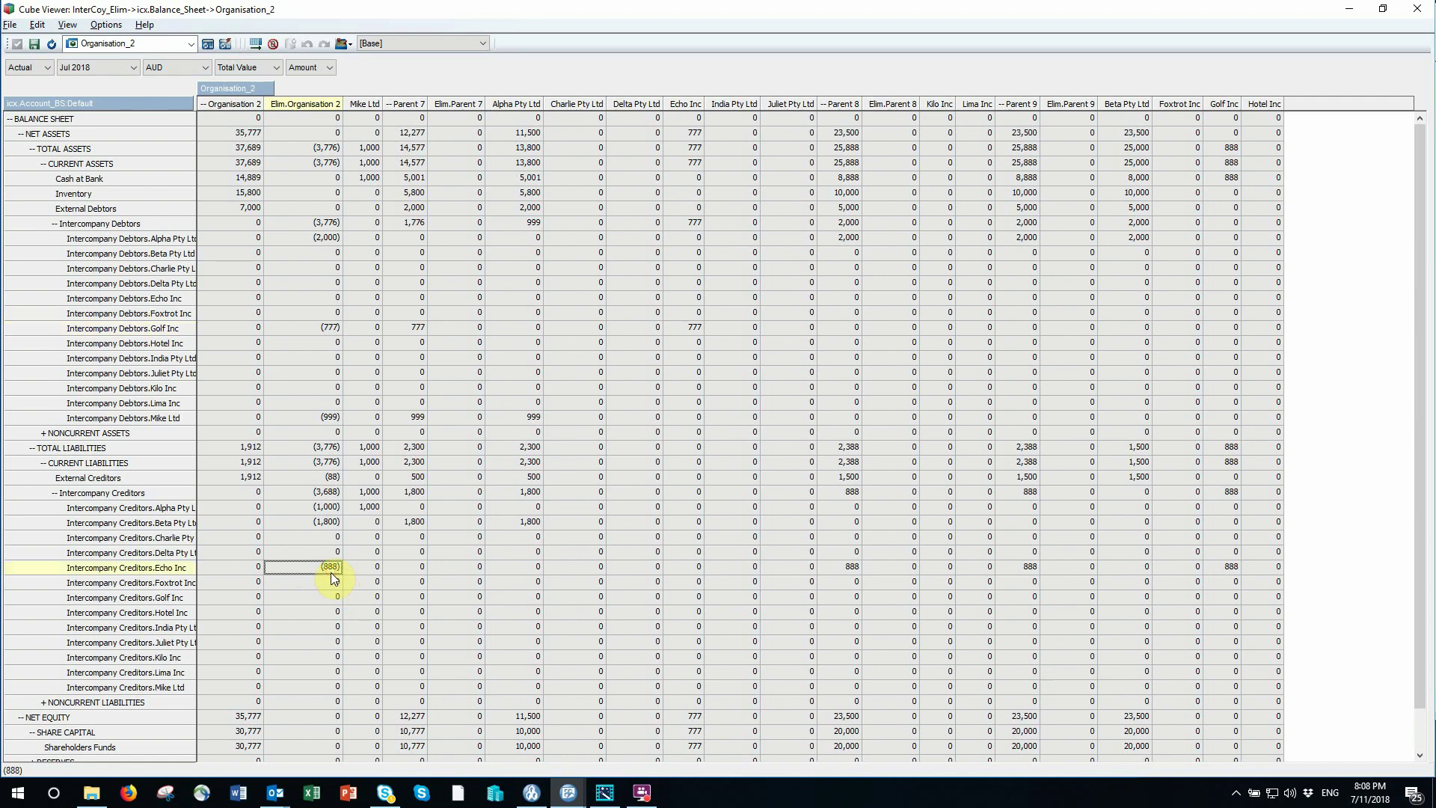
Check the External Creditors elimination under Elim.Organisation 2 and Organisation 2's External Creditors, Intercompany Debtors, Intercompany Creditors and BALANCE SHEET totals.
click(333, 479)
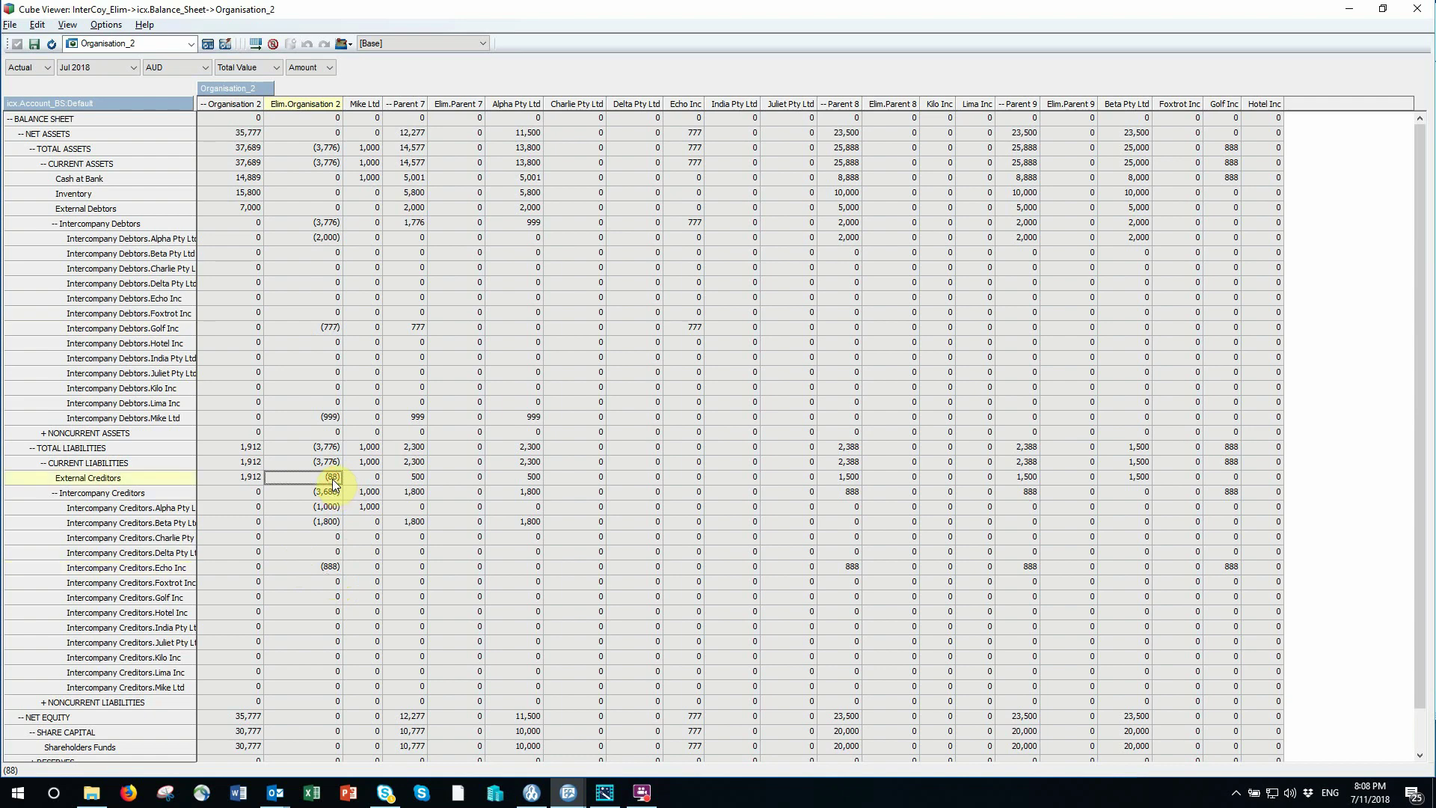
click(251, 479)
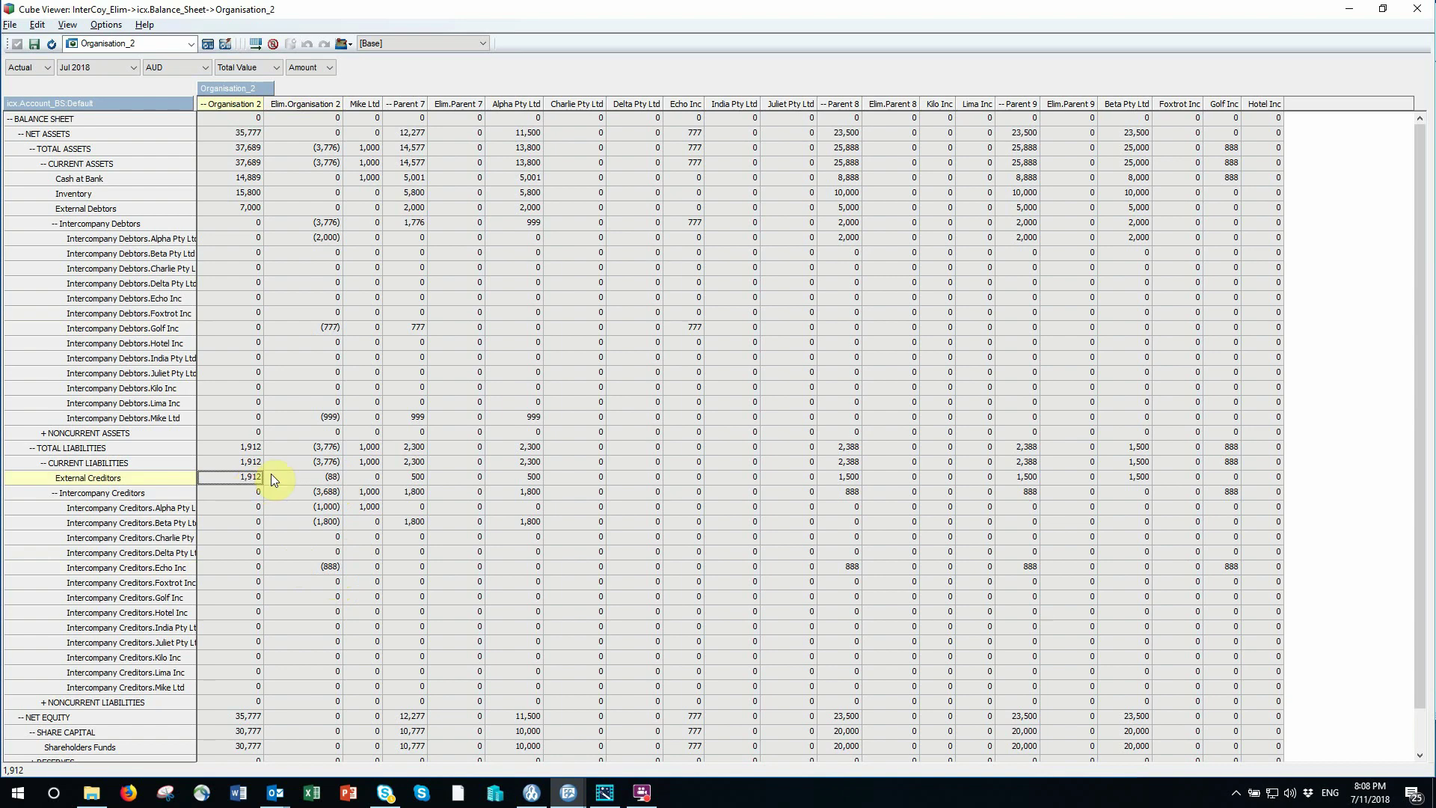
click(241, 224)
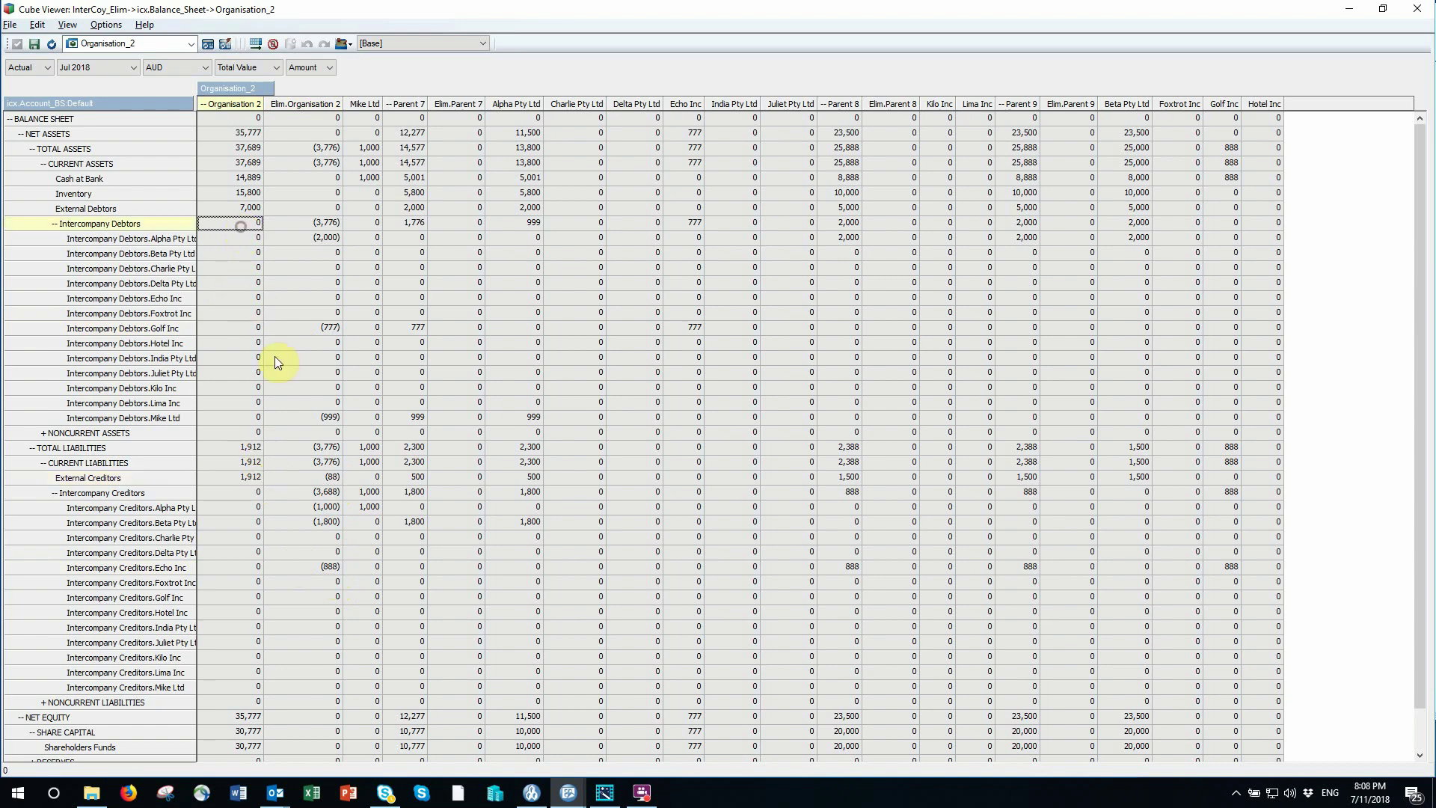
click(244, 492)
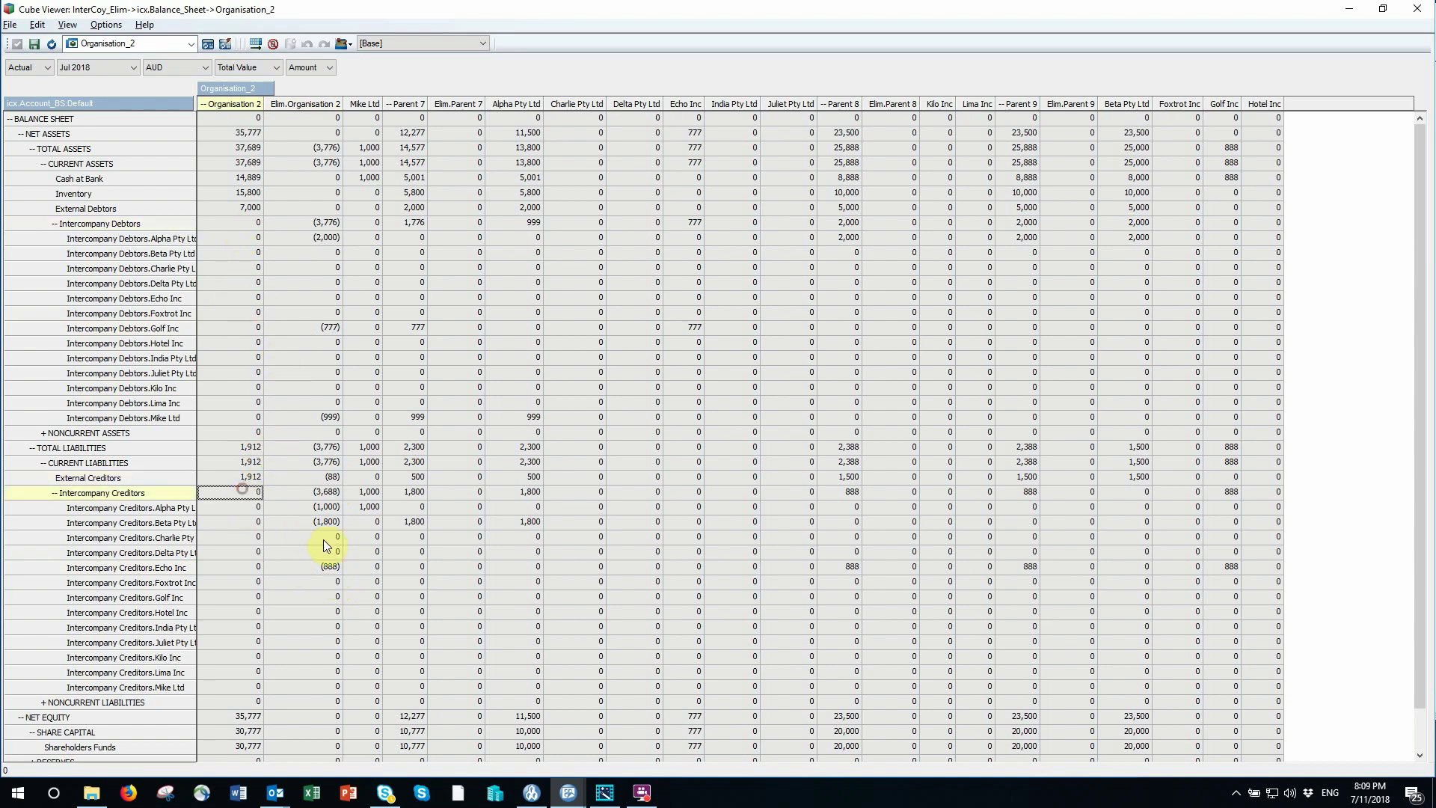
click(249, 122)
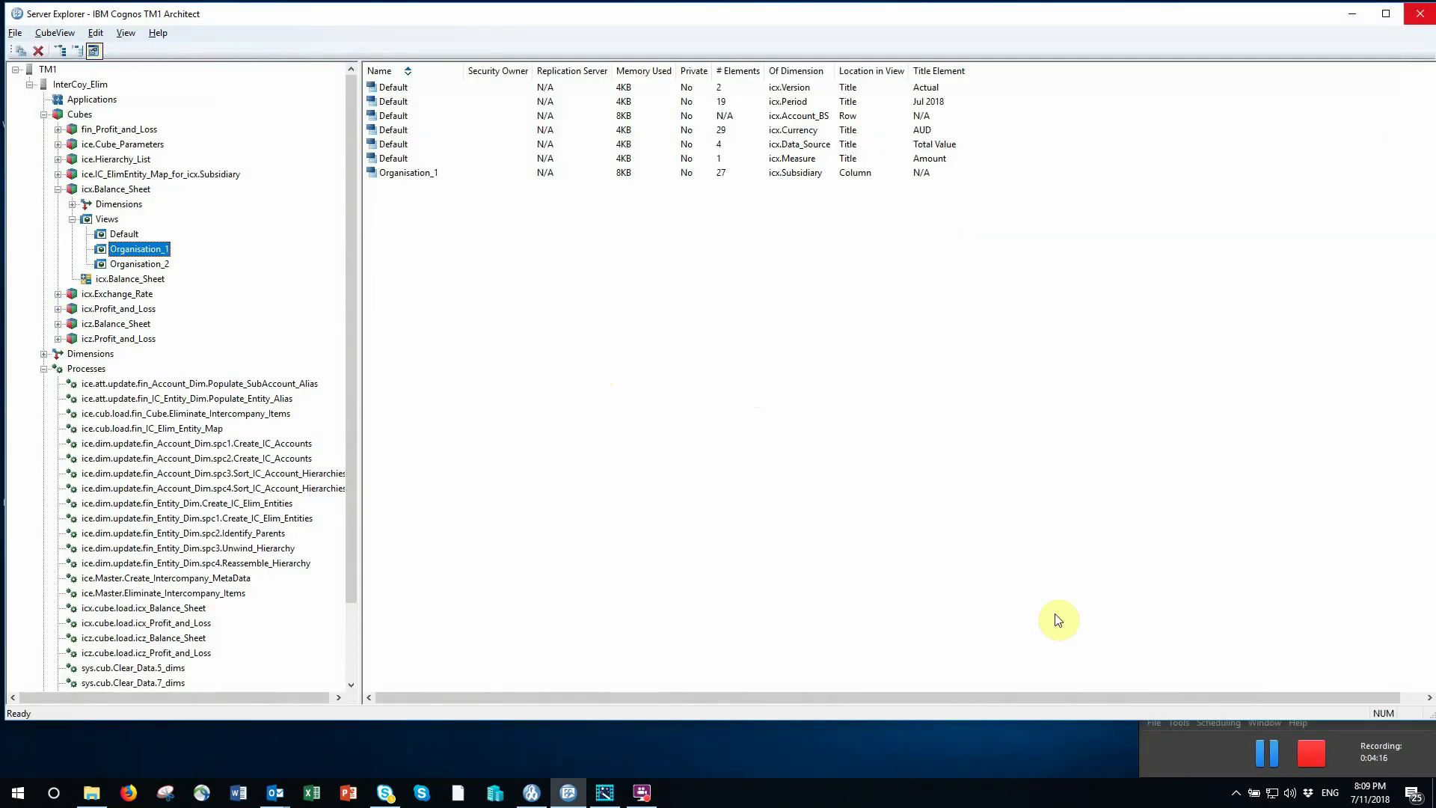
click(1269, 753)
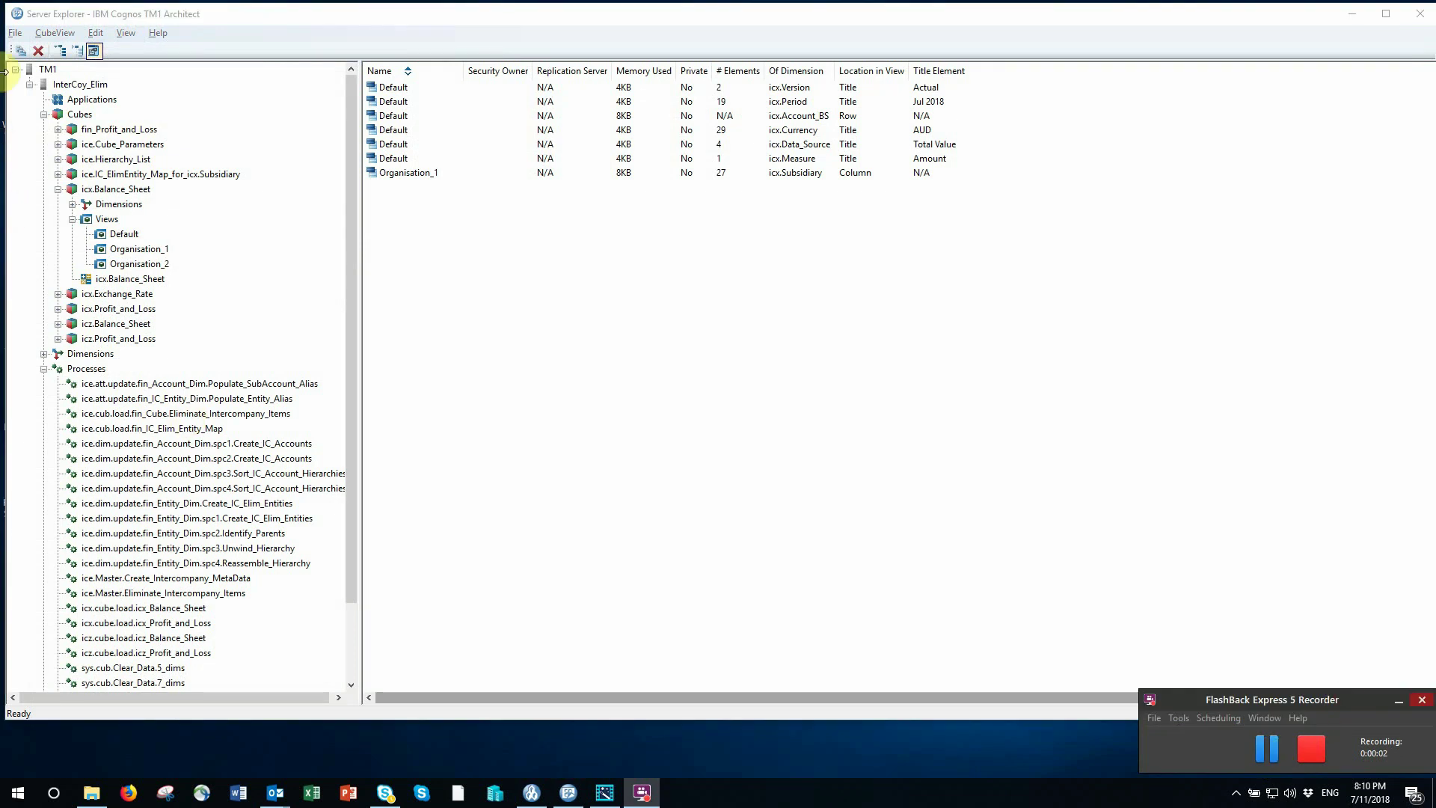
Collapse the icx.Balance_Sheet cube, expand the dimensions and views of icz.Profit_and_Loss, and open its Organisation_1 view.
double_click(69, 189)
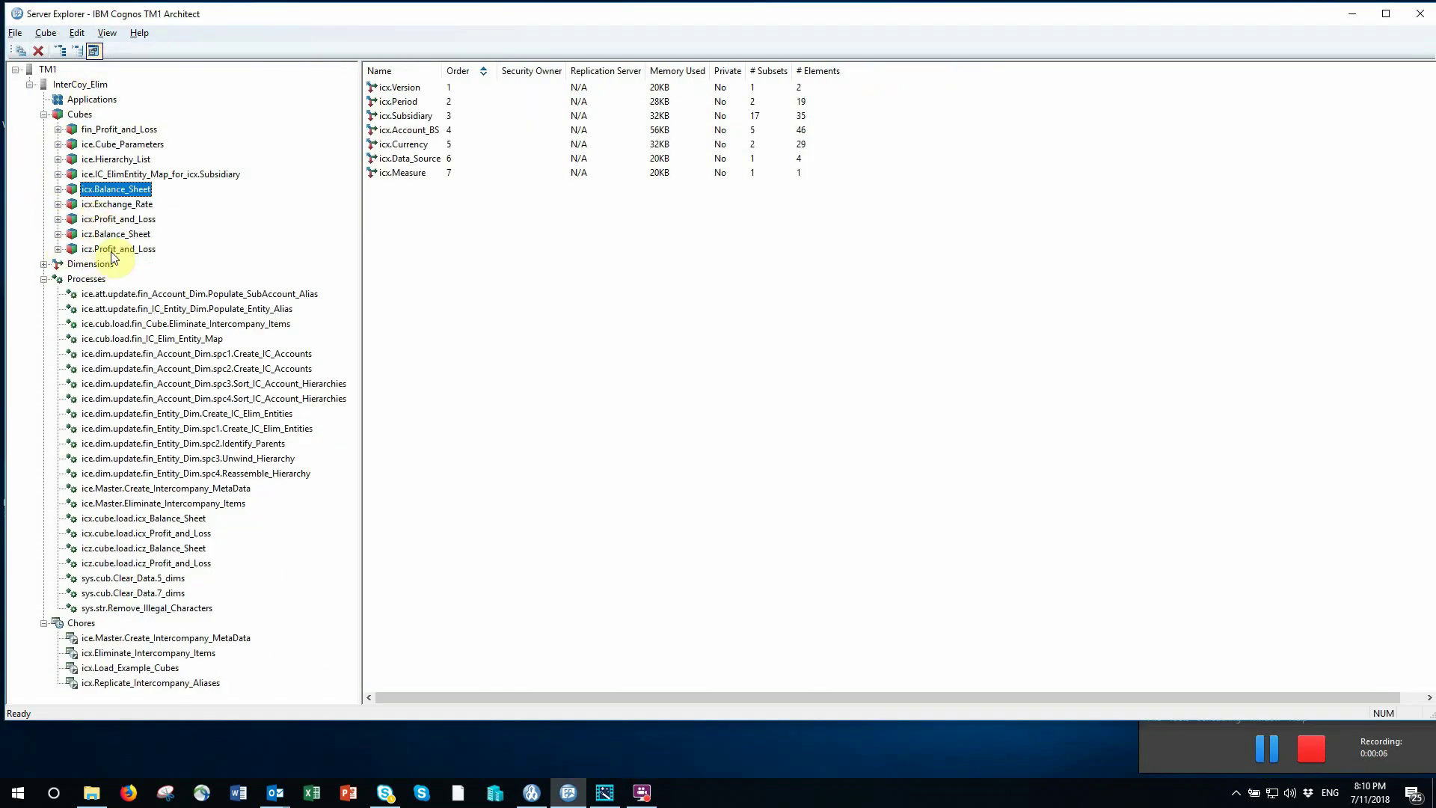
click(58, 249)
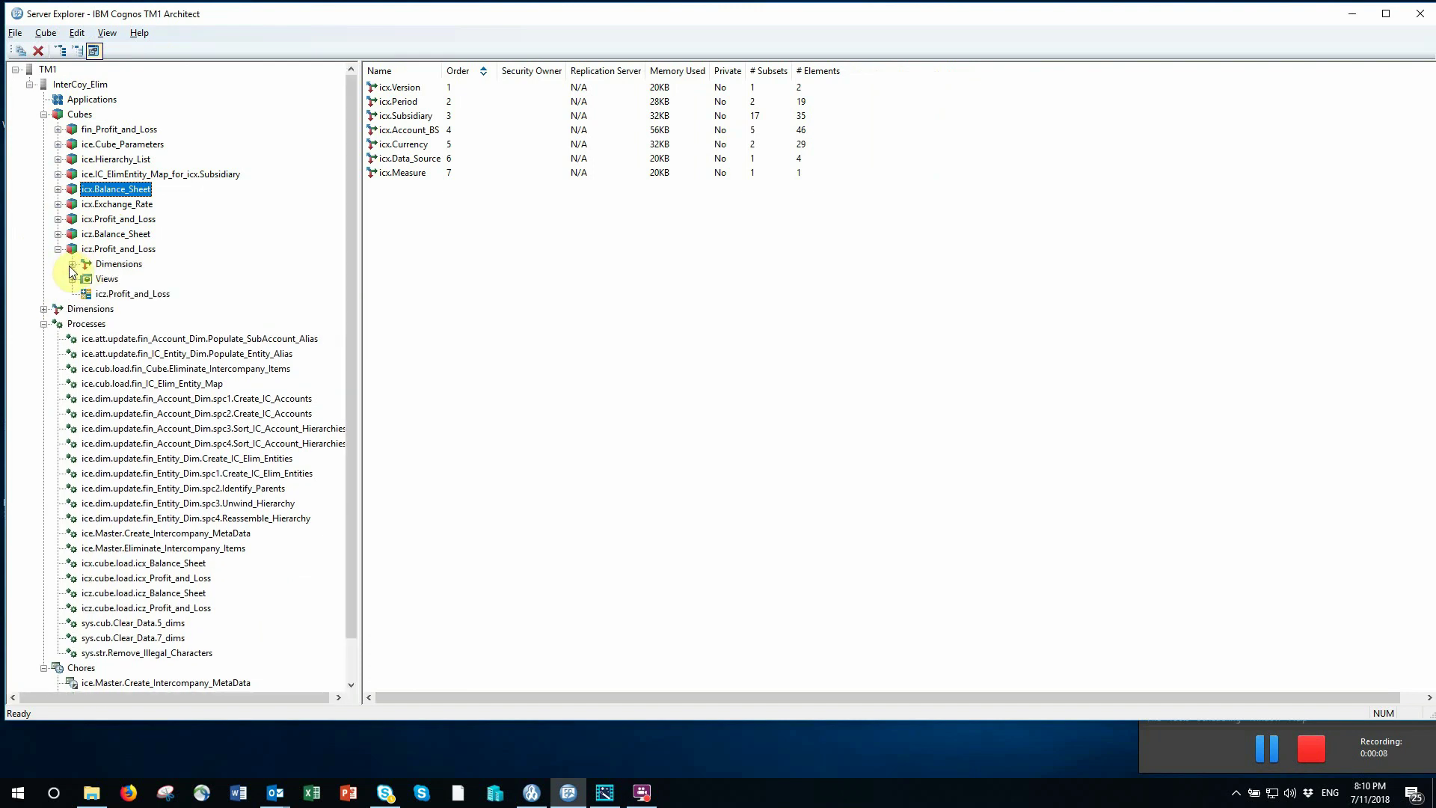
click(73, 265)
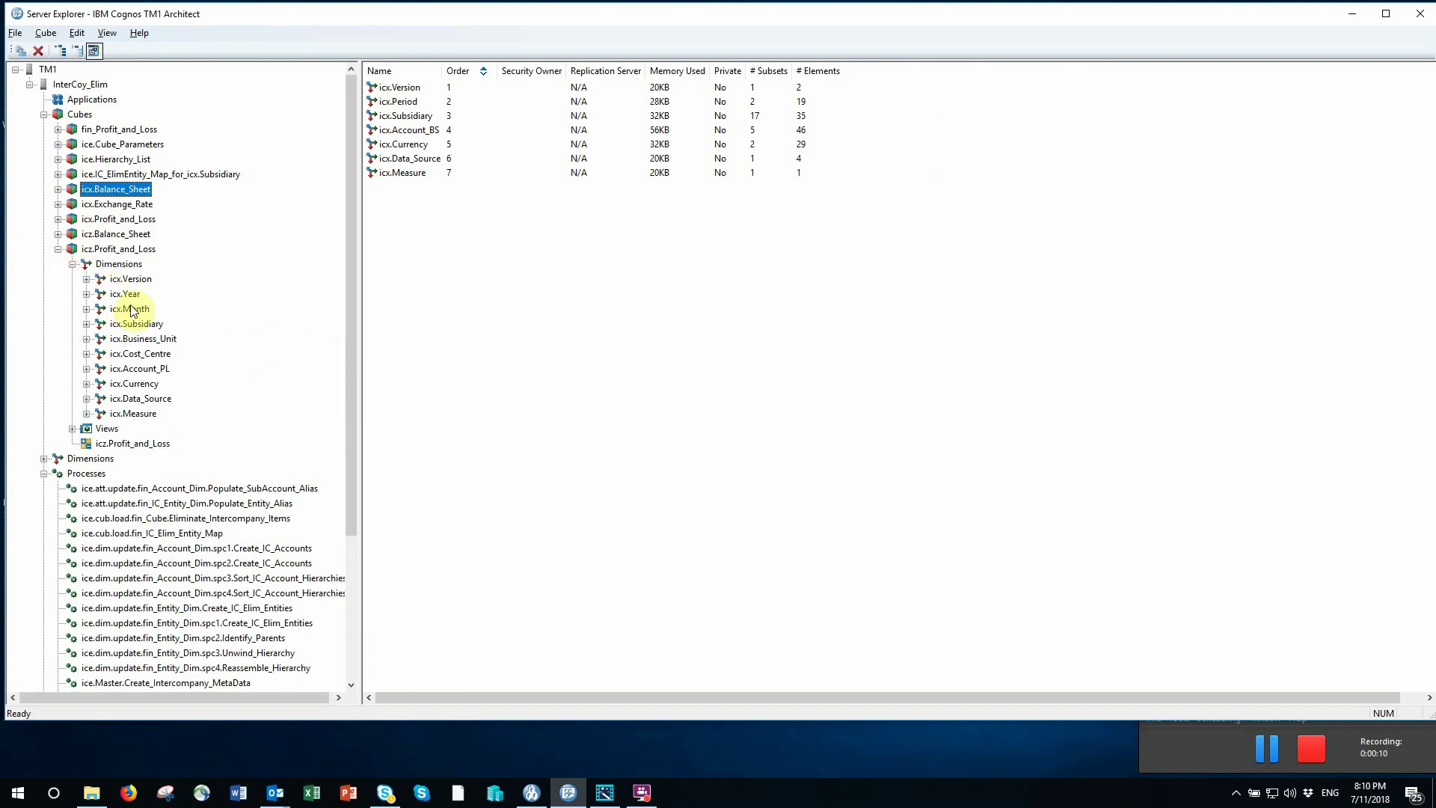
click(73, 429)
double_click(137, 459)
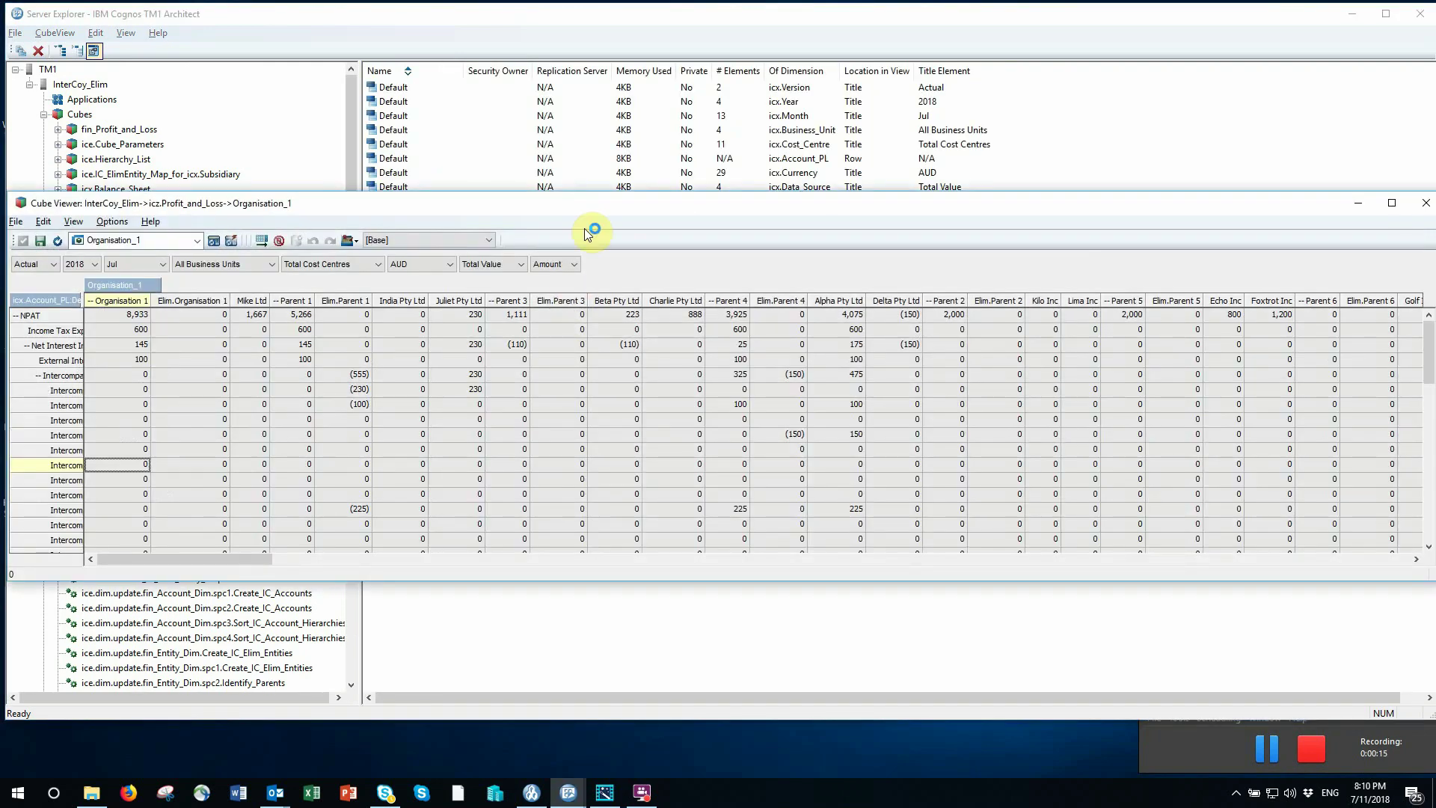
Maximise the profit and loss cube viewer and widen the row header column to fit the full account names.
double_click(590, 207)
click(599, 213)
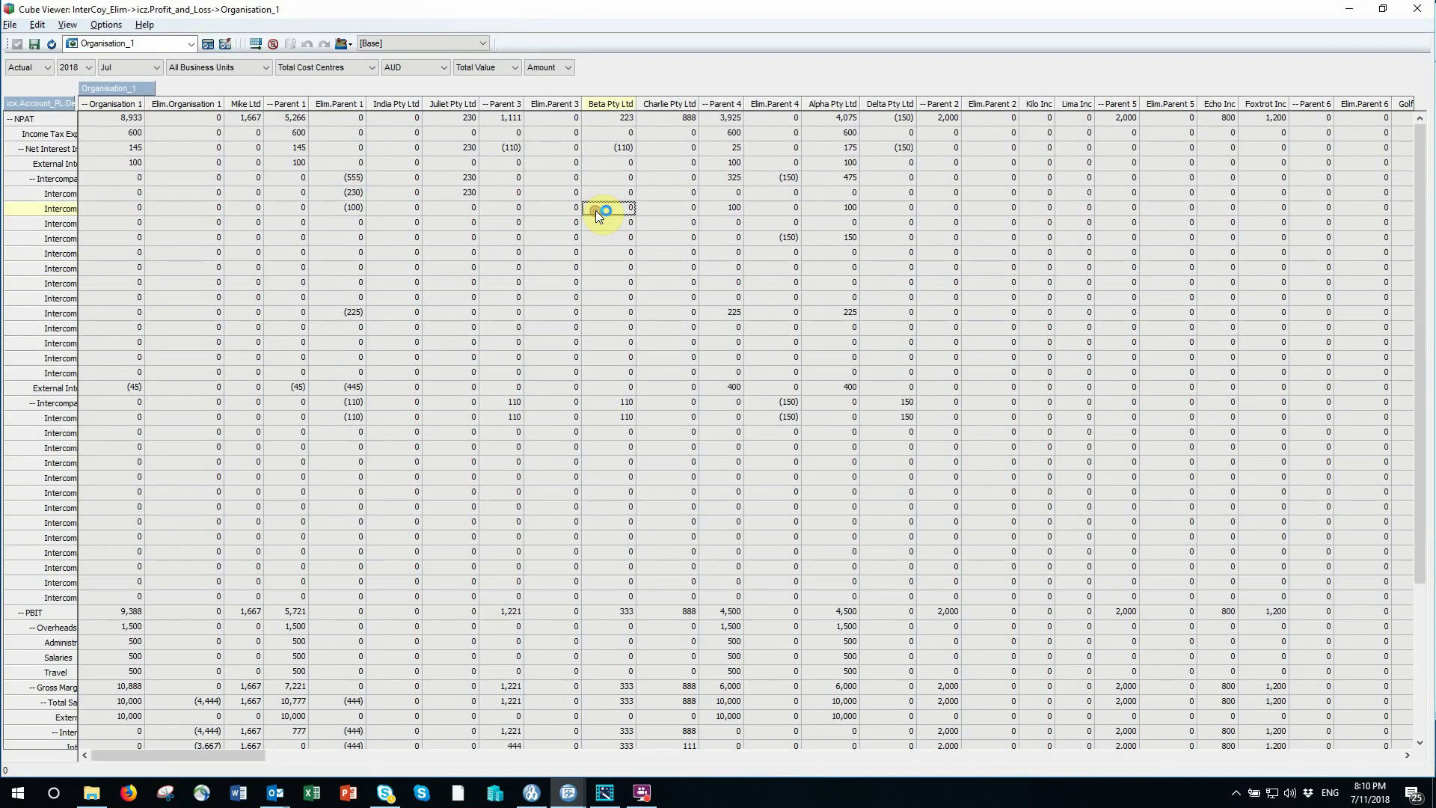
drag(73, 98, 225, 94)
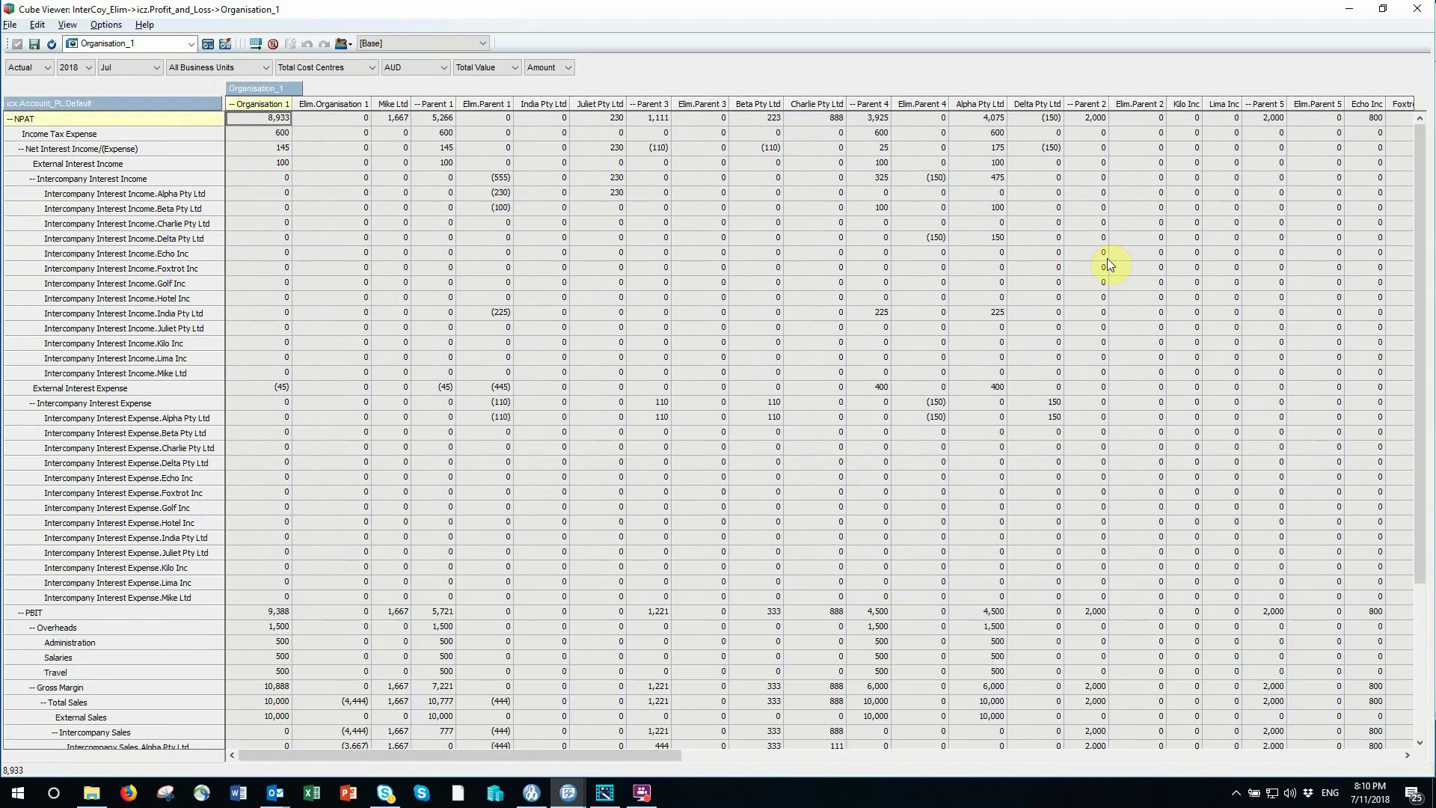
Trace the intercompany interest between Alpha Pty Ltd and Delta Pty Ltd to its income and expense eliminations under Elim.Parent 4.
click(1003, 237)
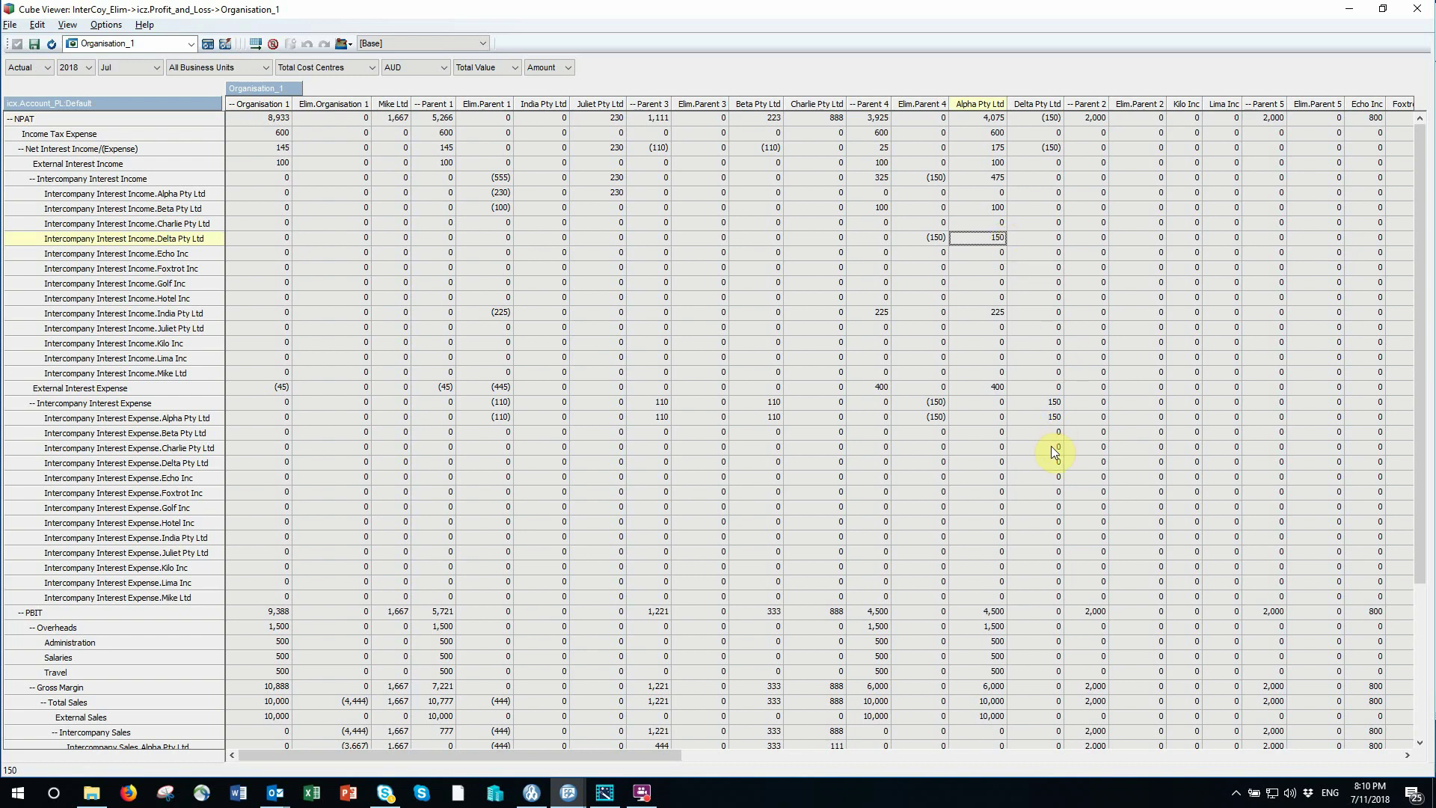
click(1048, 418)
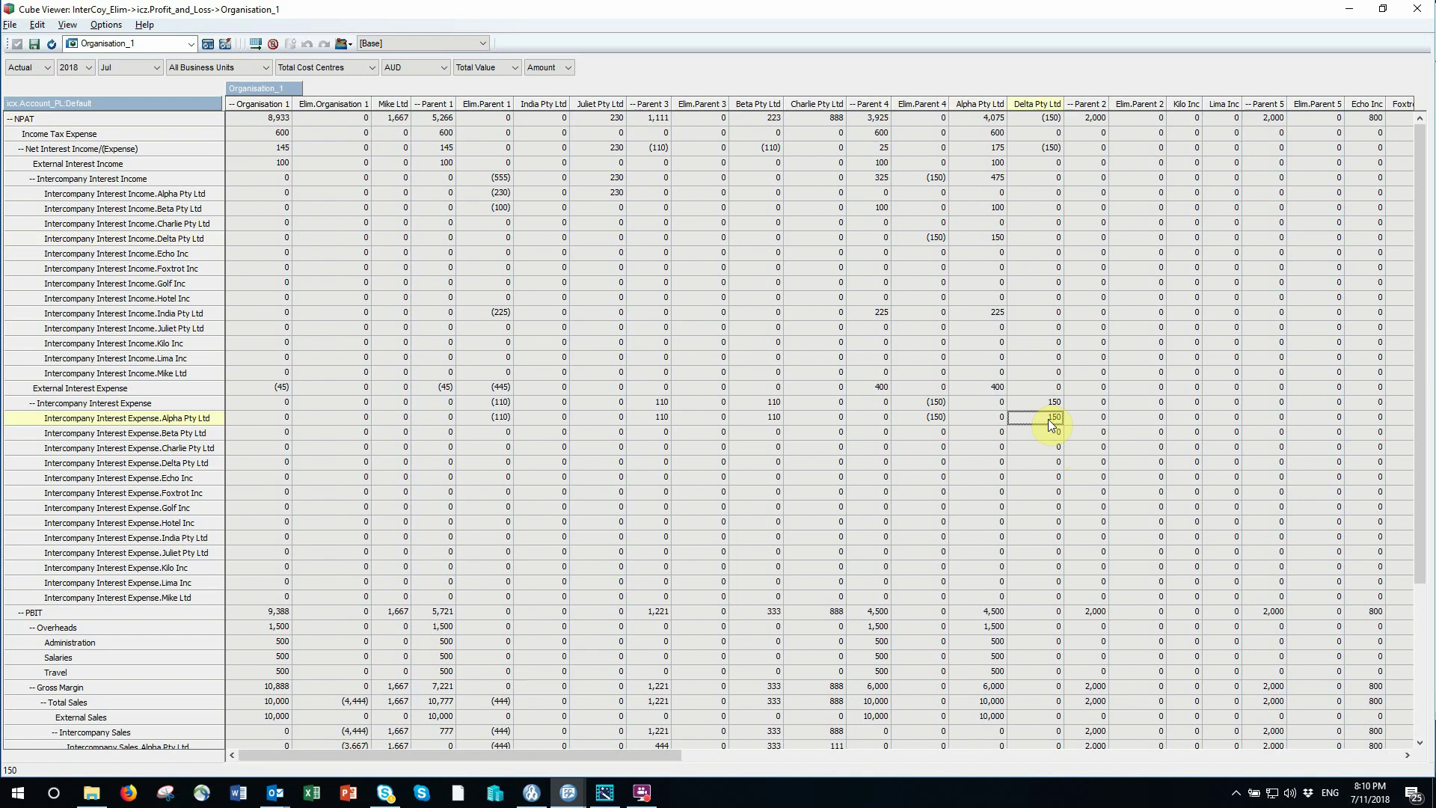
click(922, 421)
click(921, 241)
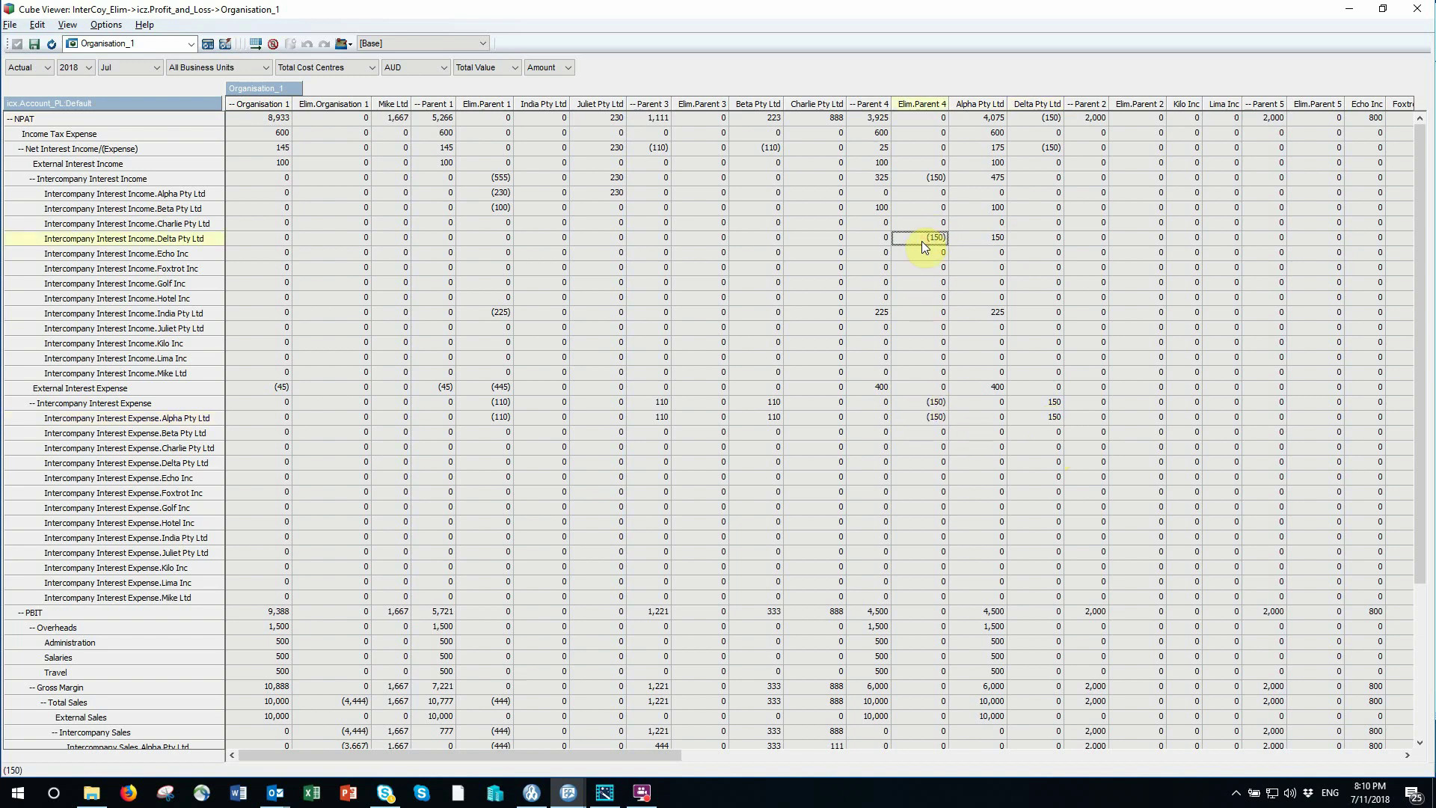
Trace Alpha Pty Ltd's interest income from India Pty Ltd and Beta Pty Ltd's interest expense to Alpha Pty Ltd to Elim.Parent 1.
click(991, 313)
click(486, 312)
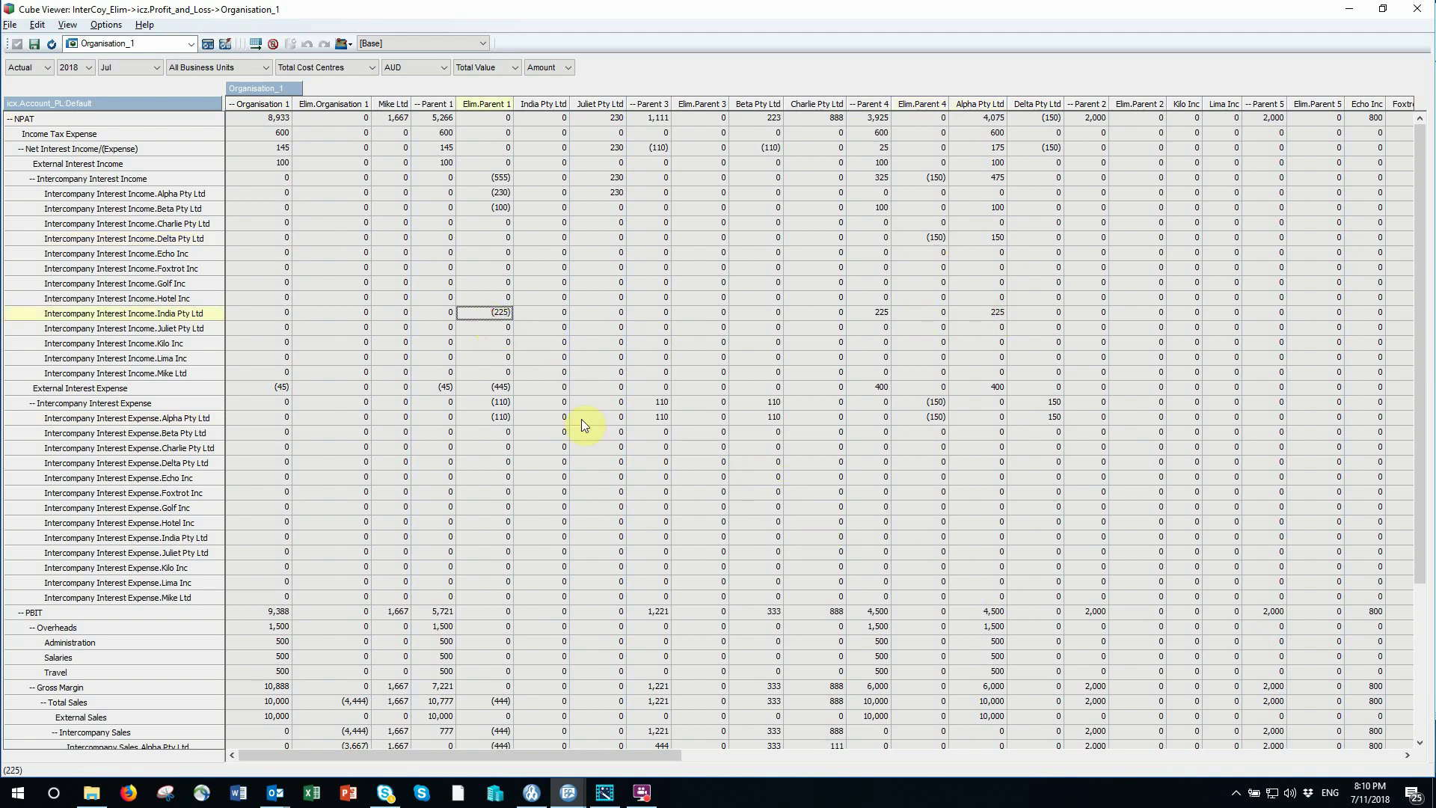
click(760, 418)
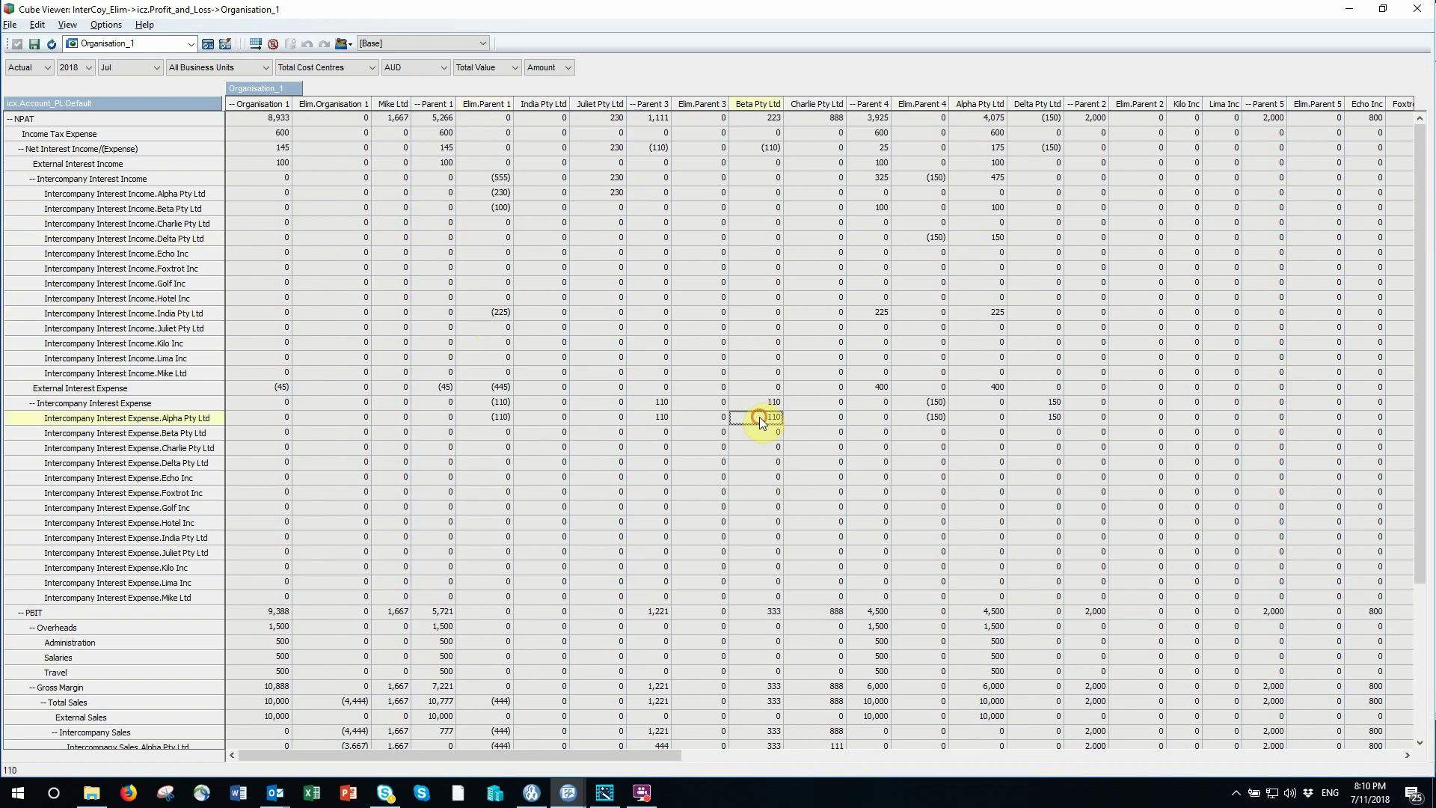
click(486, 419)
Check Organisation 1's intercompany interest and External Interest Expense totals, and Cost of Sales for Elim.Organisation 1 and Organisation 1.
click(280, 403)
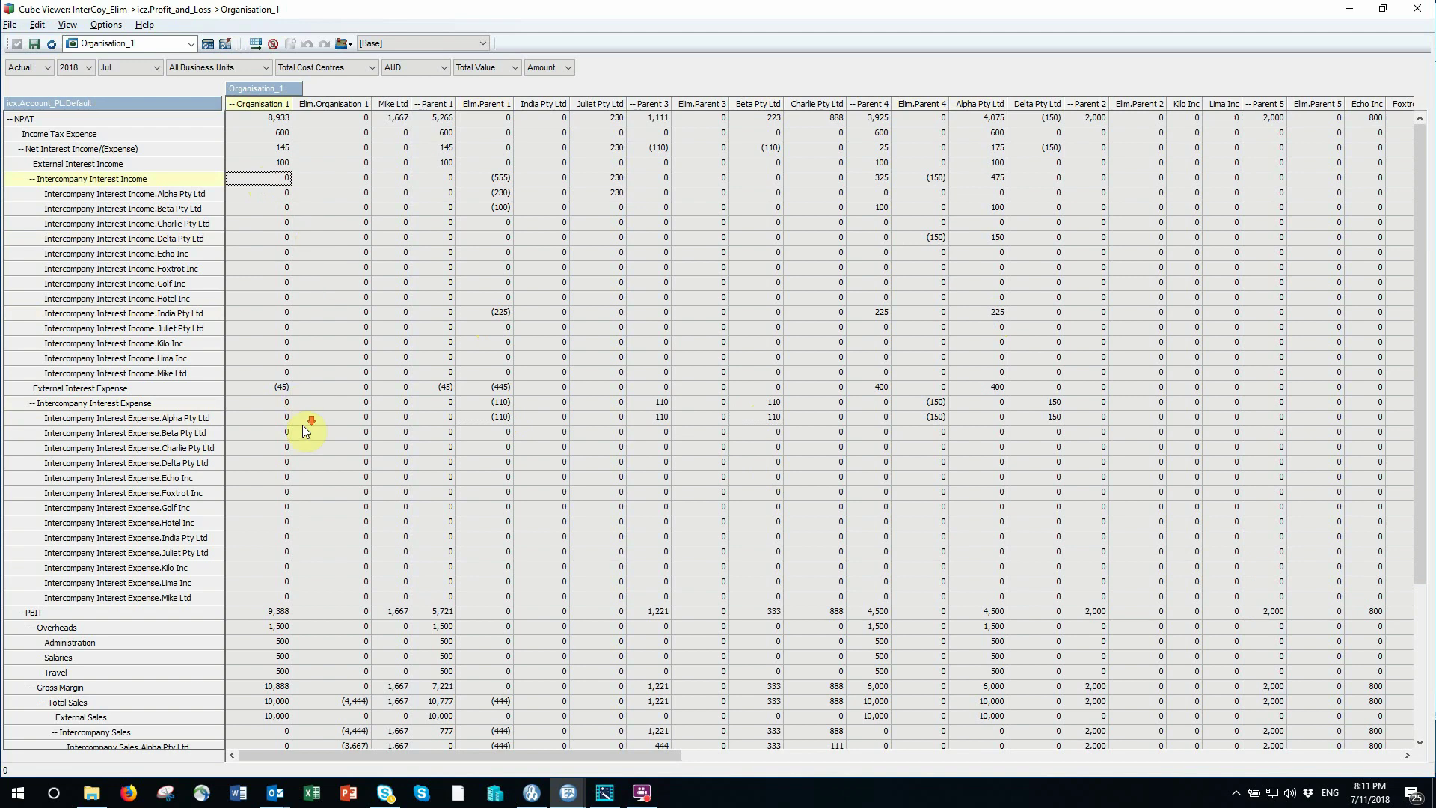
scroll(303, 425, down, 2)
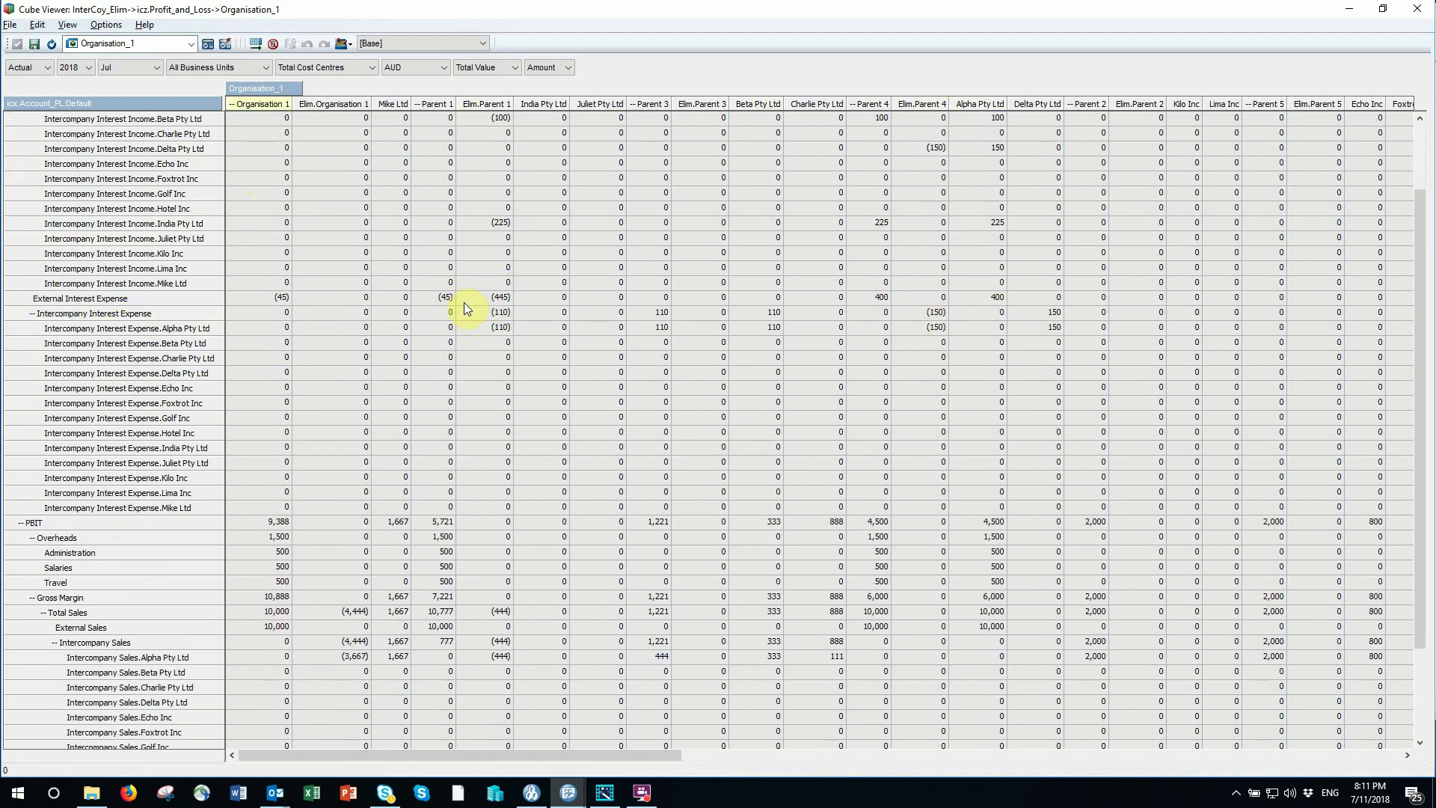
click(285, 298)
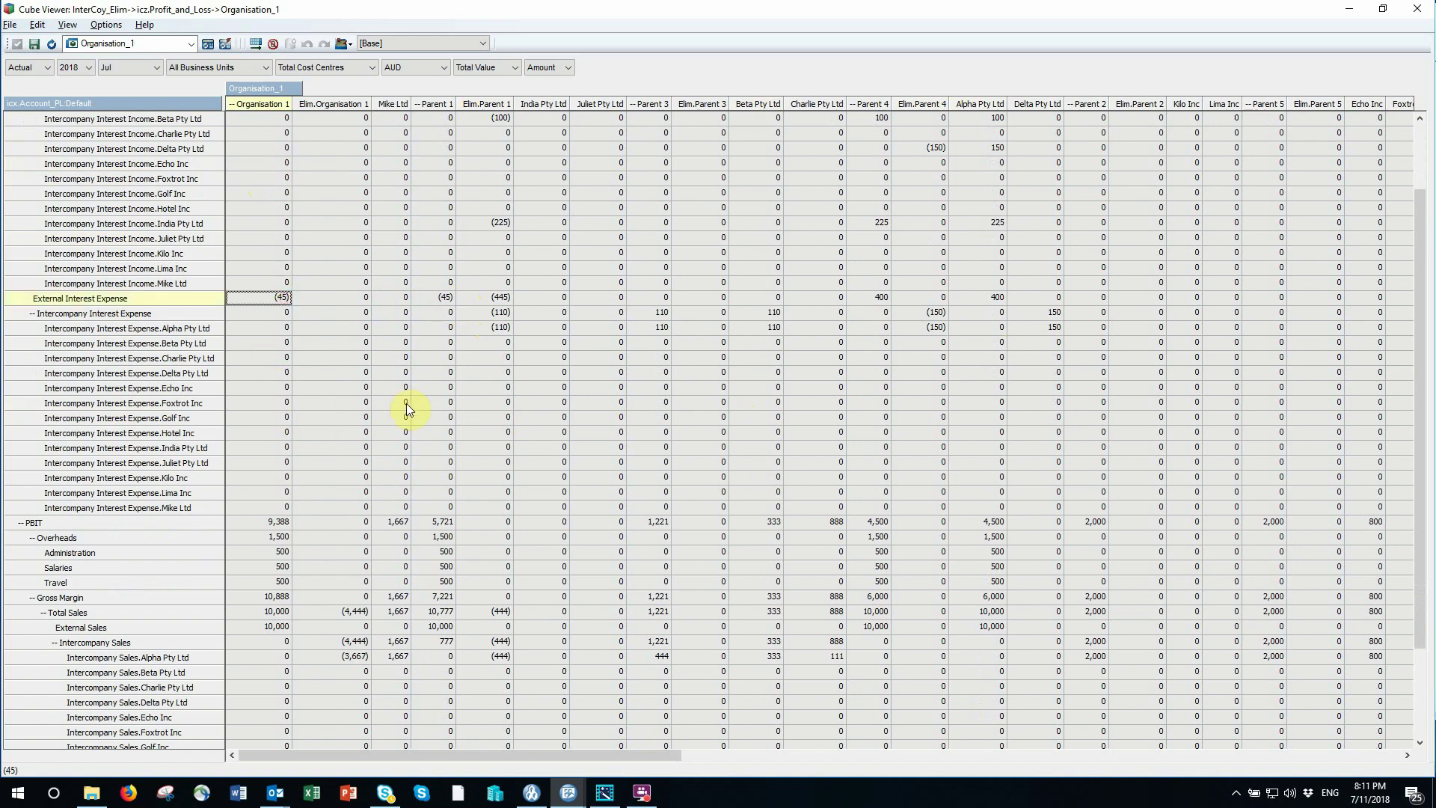
scroll(661, 356, down, 4)
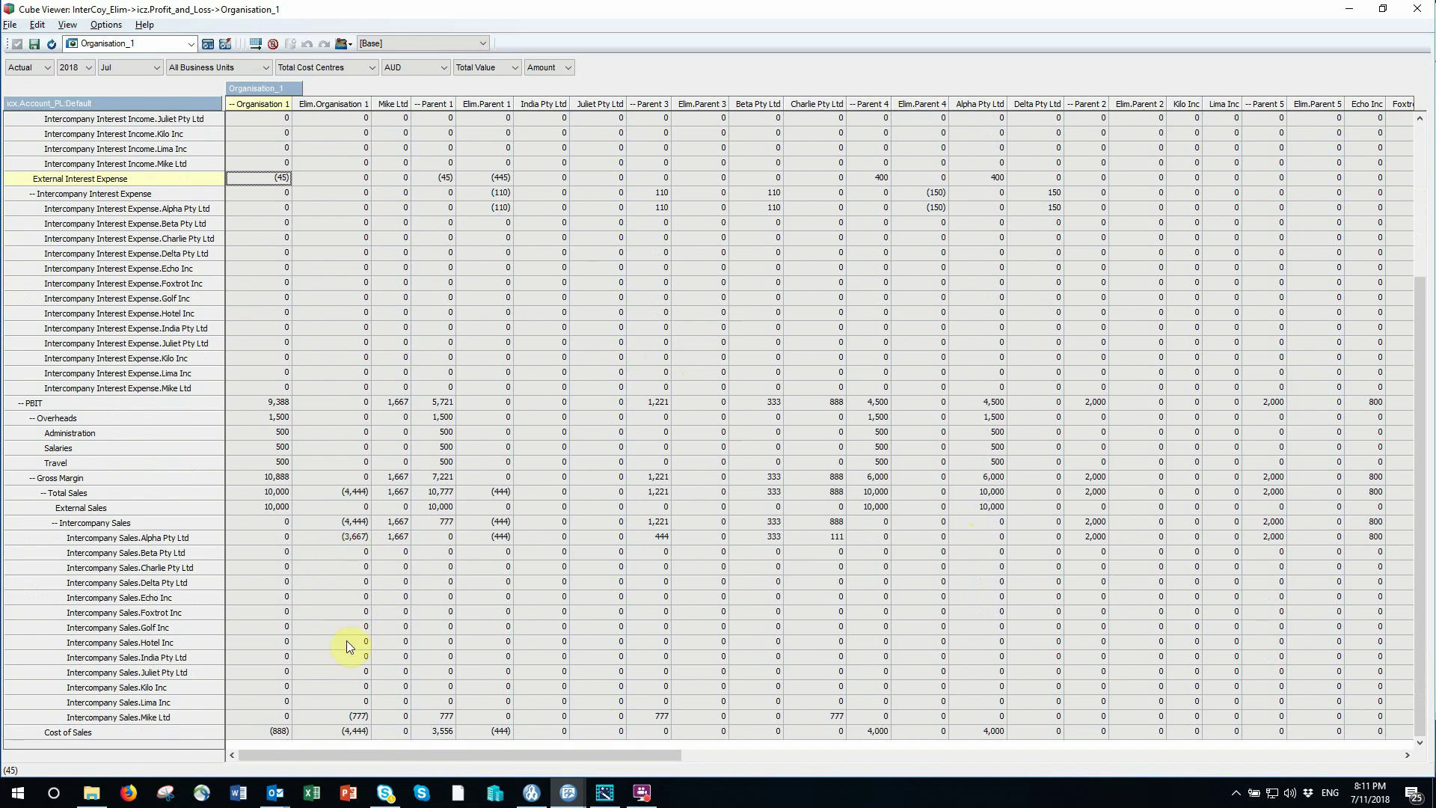
click(357, 730)
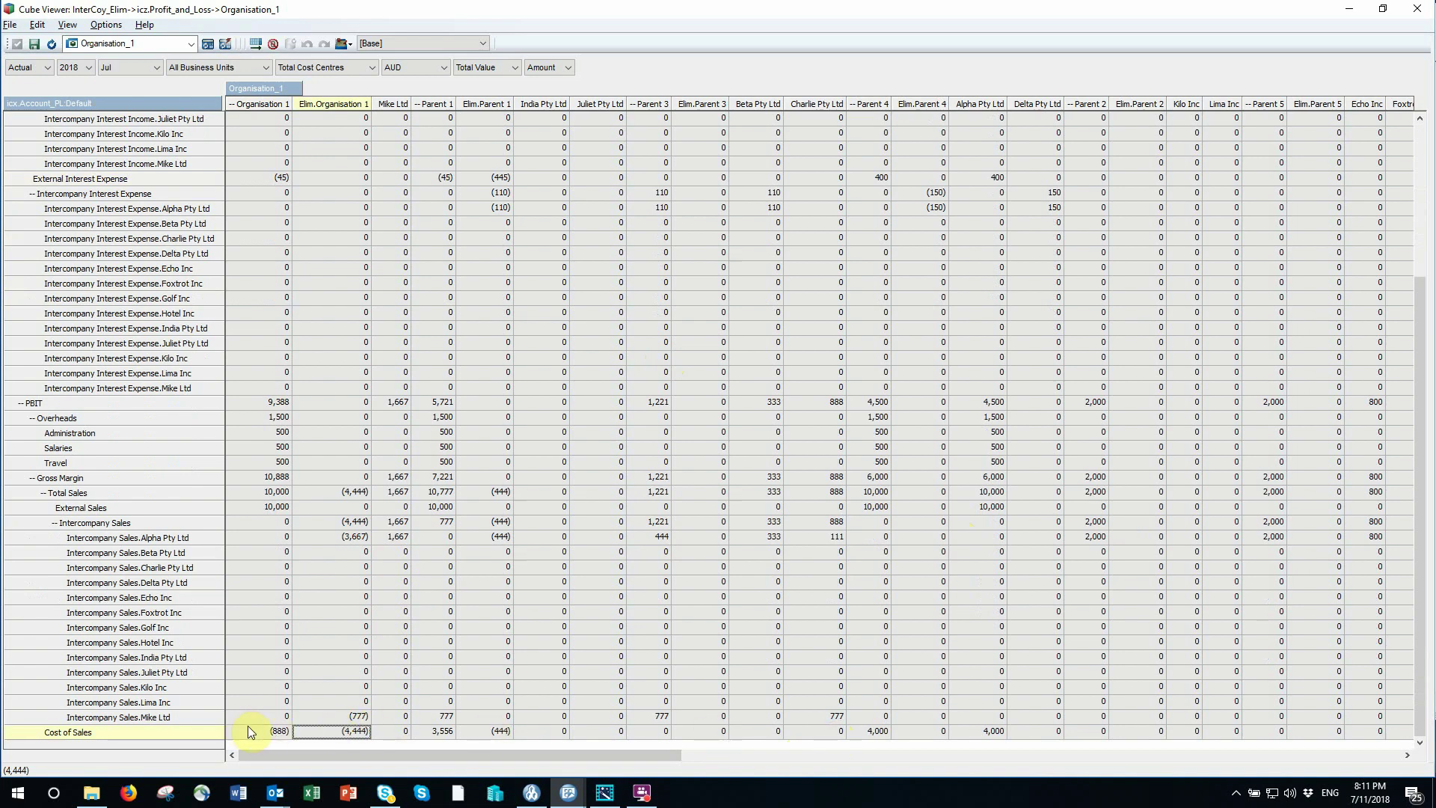
click(273, 731)
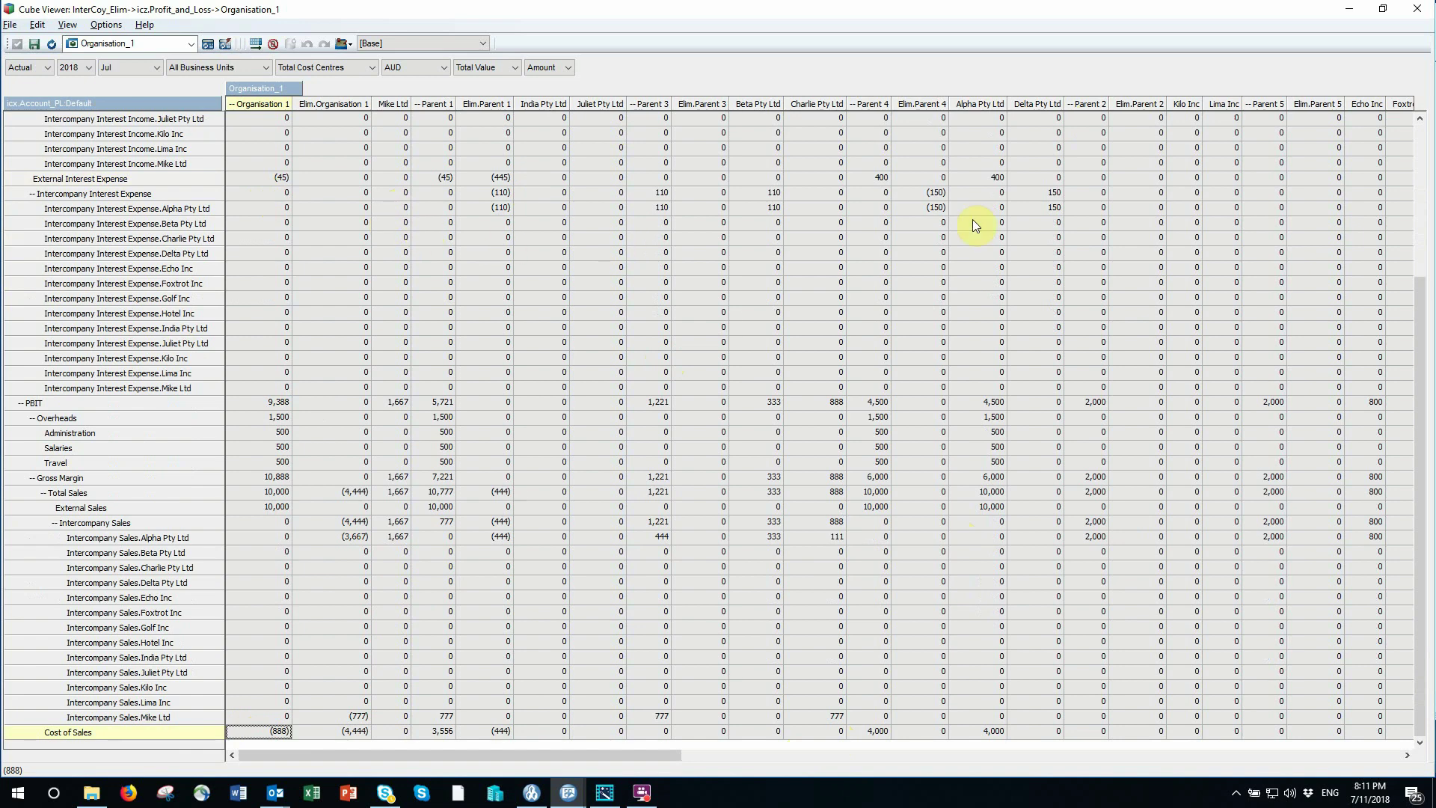
Close the Organisation_1 profit and loss view without saving its changes.
click(1416, 8)
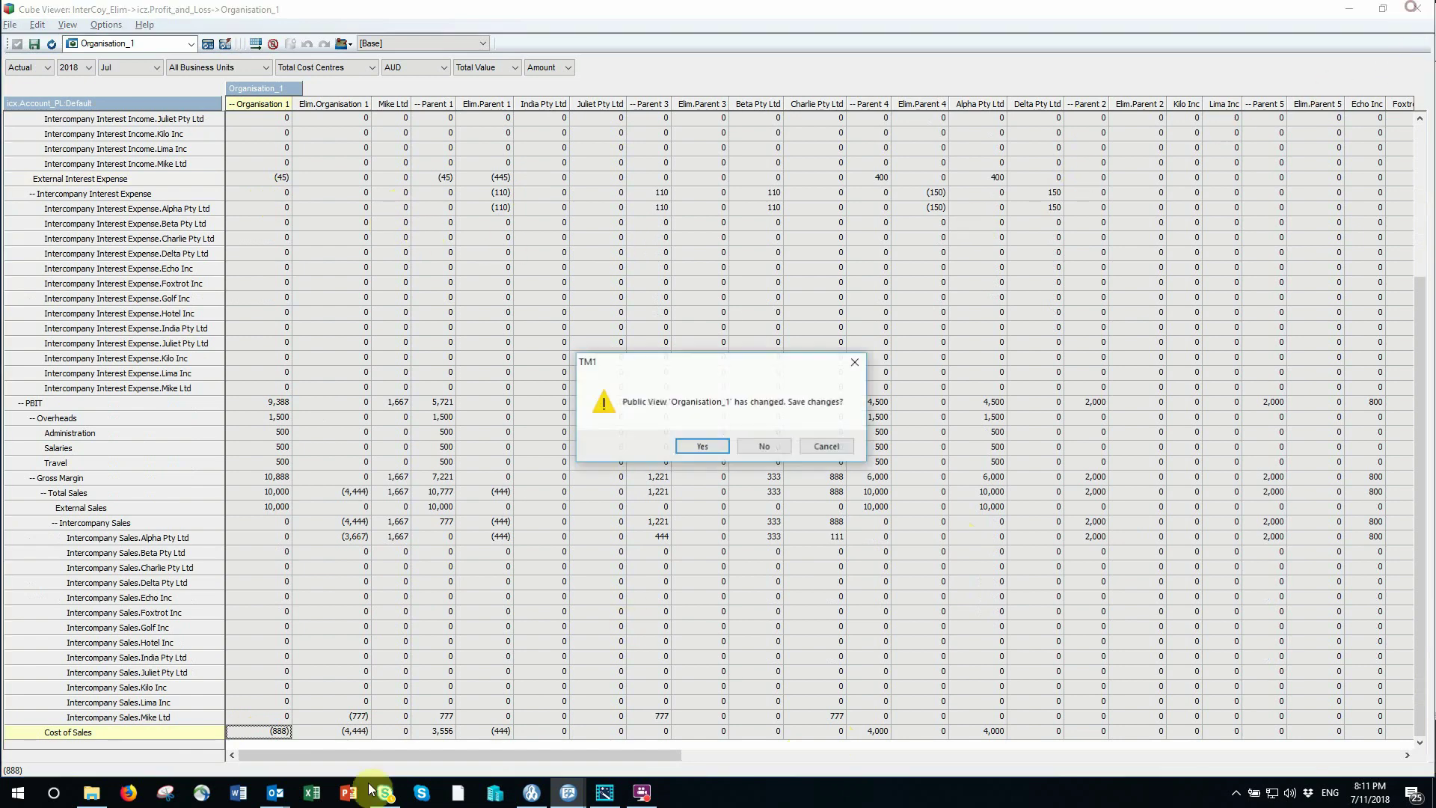
click(766, 446)
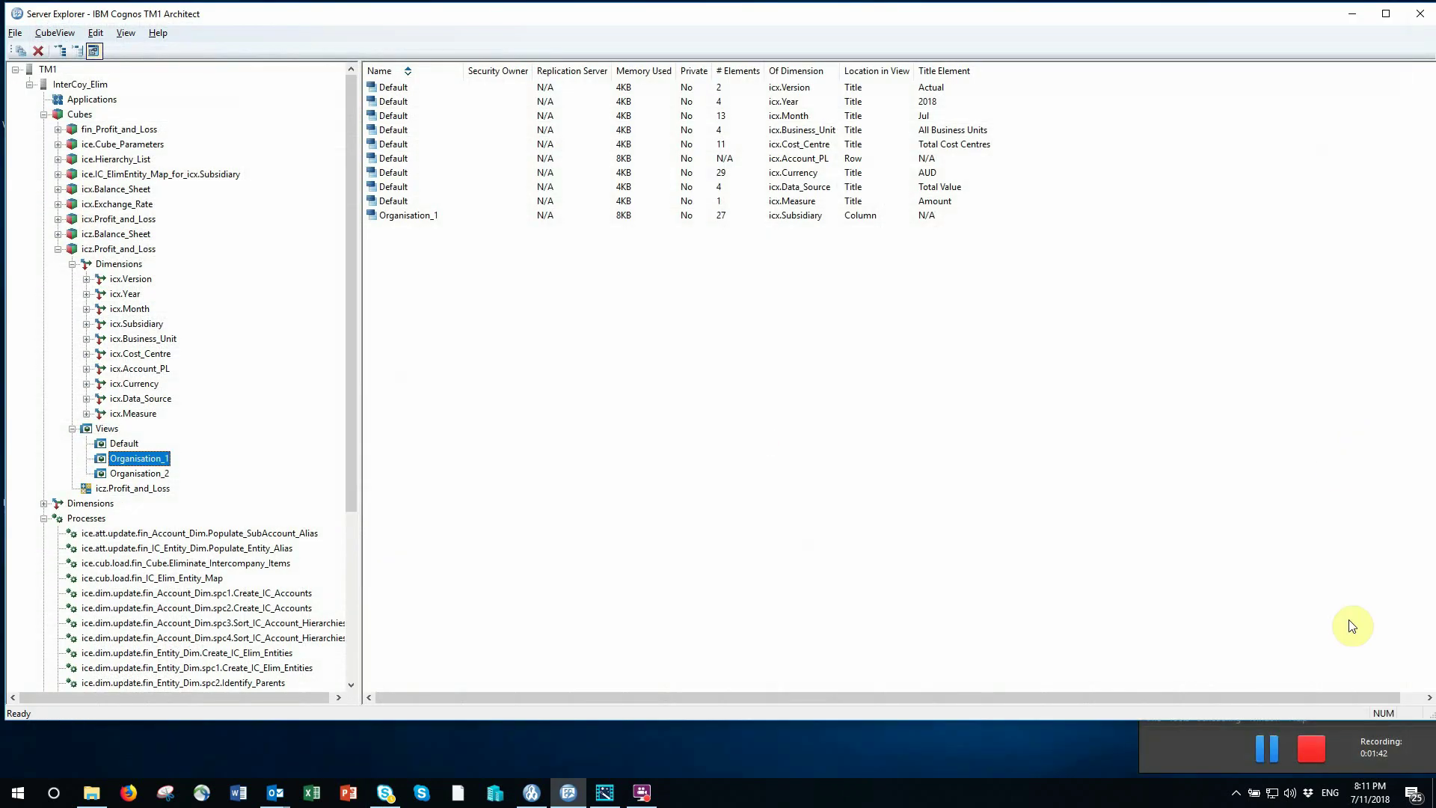
click(1318, 745)
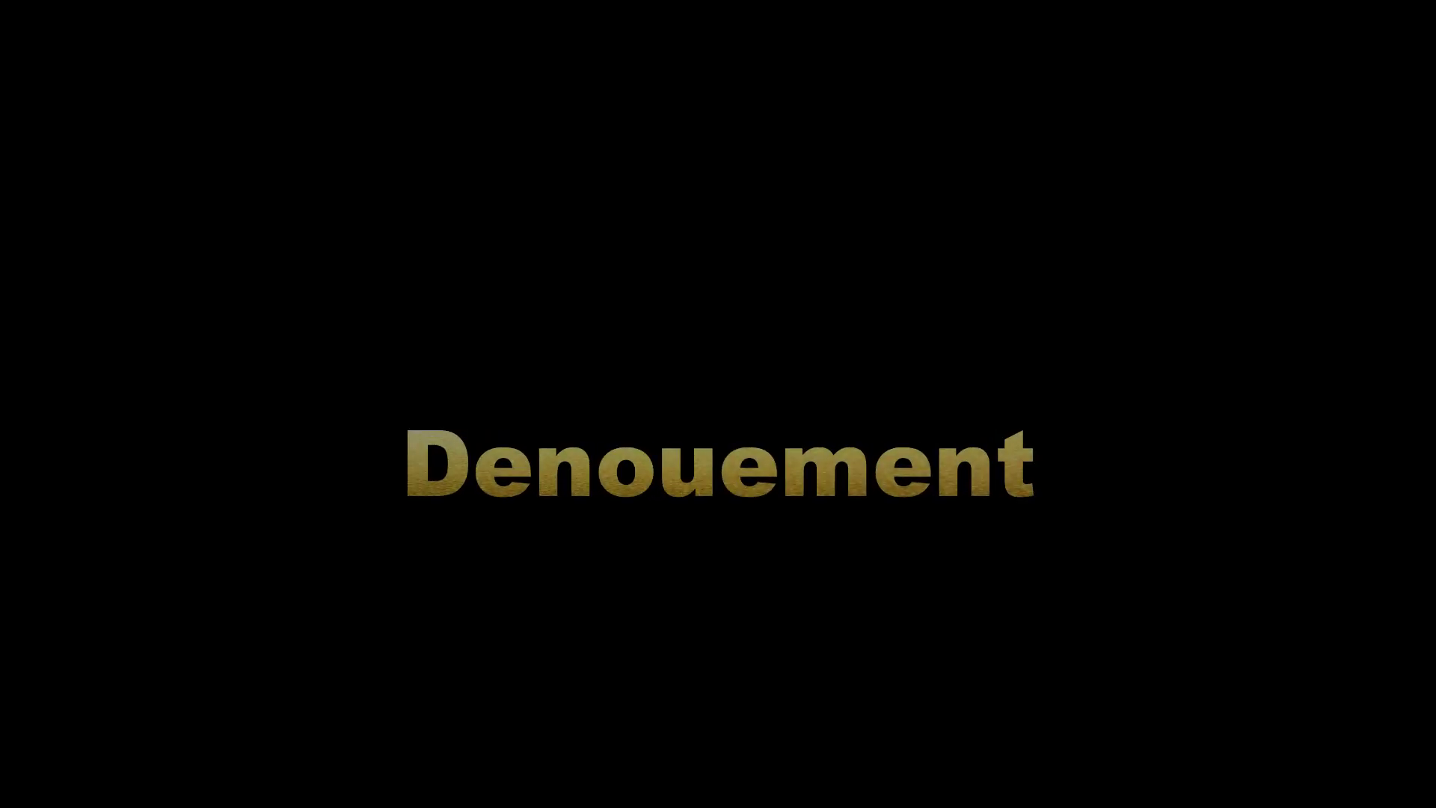